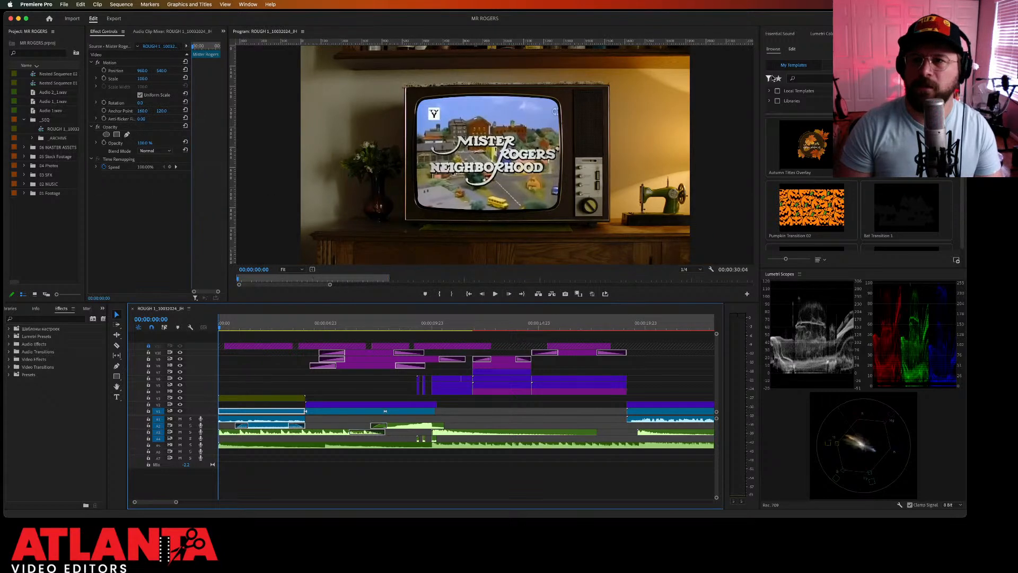
# Step: Enlarge the program monitor by narrowing the side panels, and dock the Lumetri Scopes in their own column beside the audio meters
pyautogui.moveTo(761, 79); pyautogui.dragTo(855, 80)
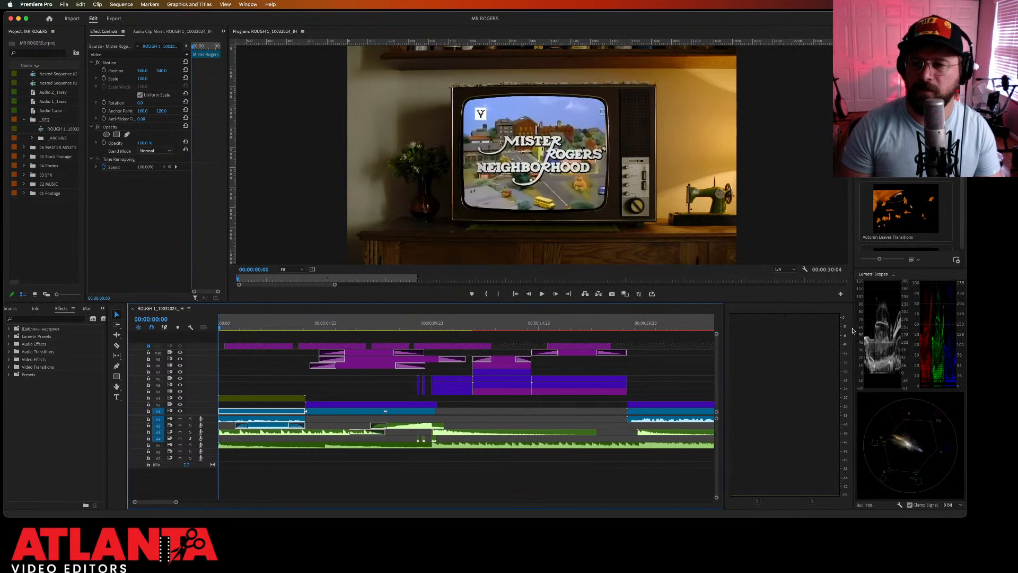
pyautogui.moveTo(858, 330); pyautogui.dragTo(843, 327)
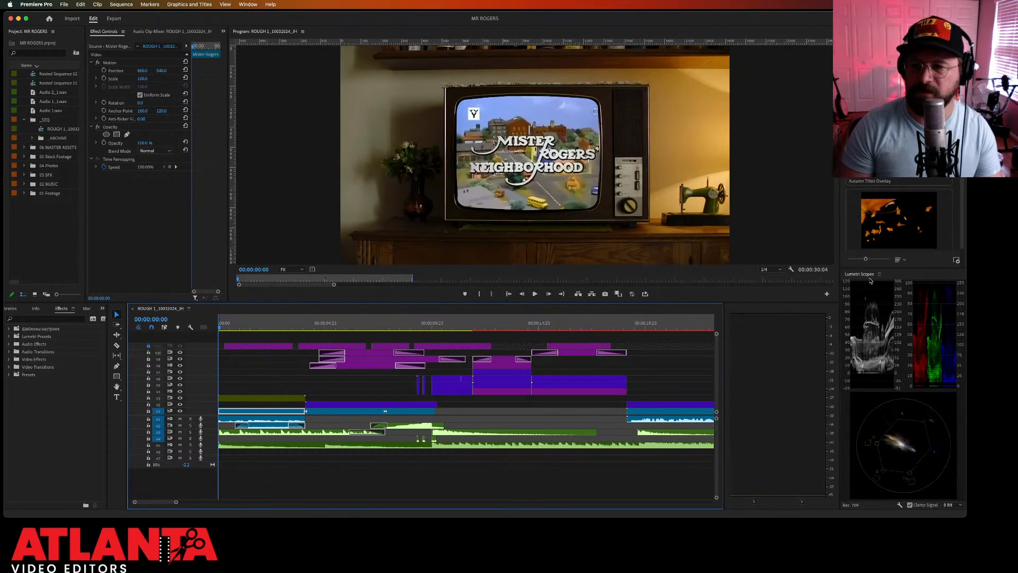
pyautogui.moveTo(864, 276); pyautogui.dragTo(839, 345)
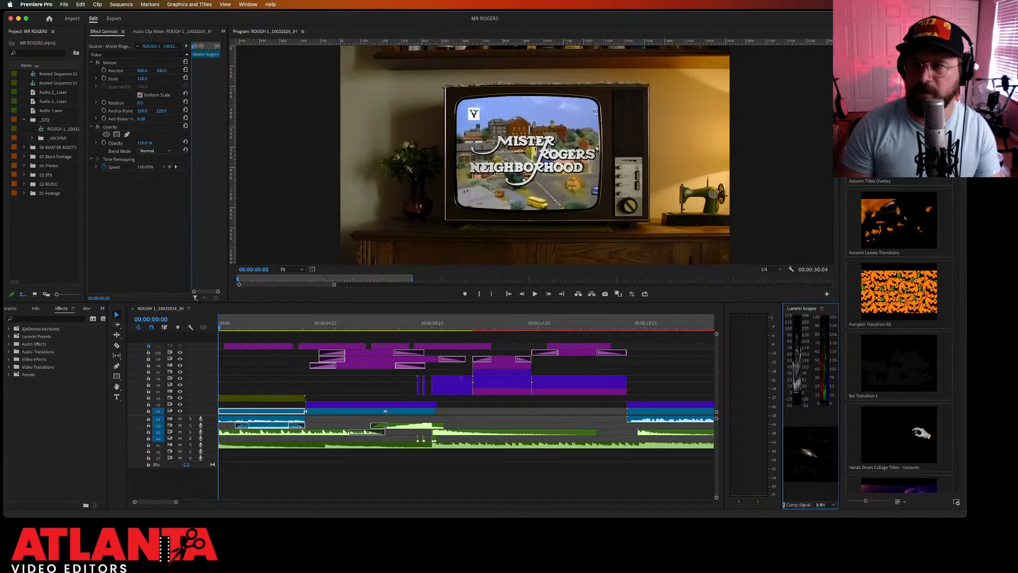
# Step: Show the Lumetri Color controls, then shrink that panel and widen the Lumetri Scopes for a readable display
pyautogui.click(869, 31)
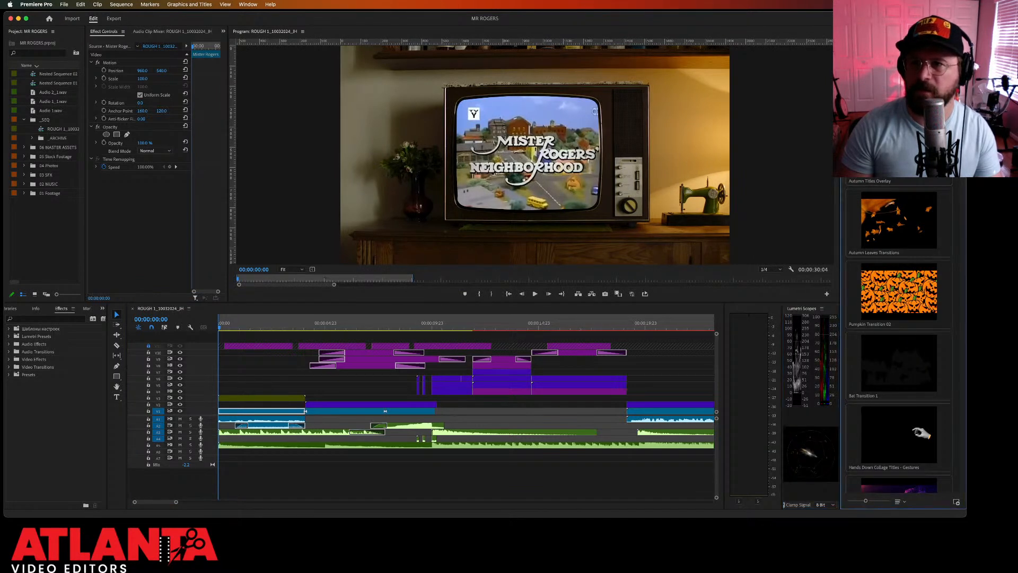
pyautogui.click(902, 31)
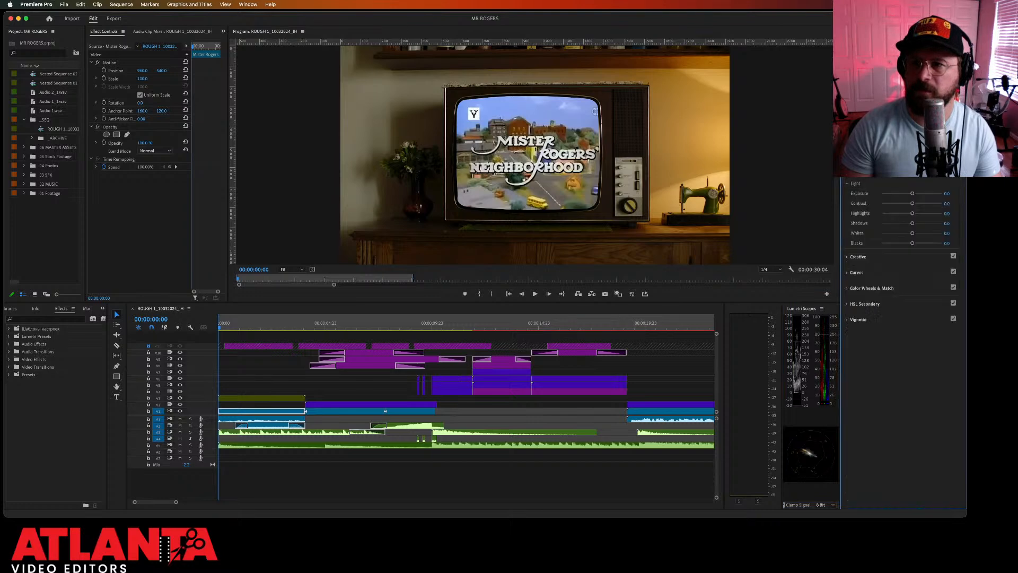
pyautogui.moveTo(840, 339); pyautogui.dragTo(918, 339)
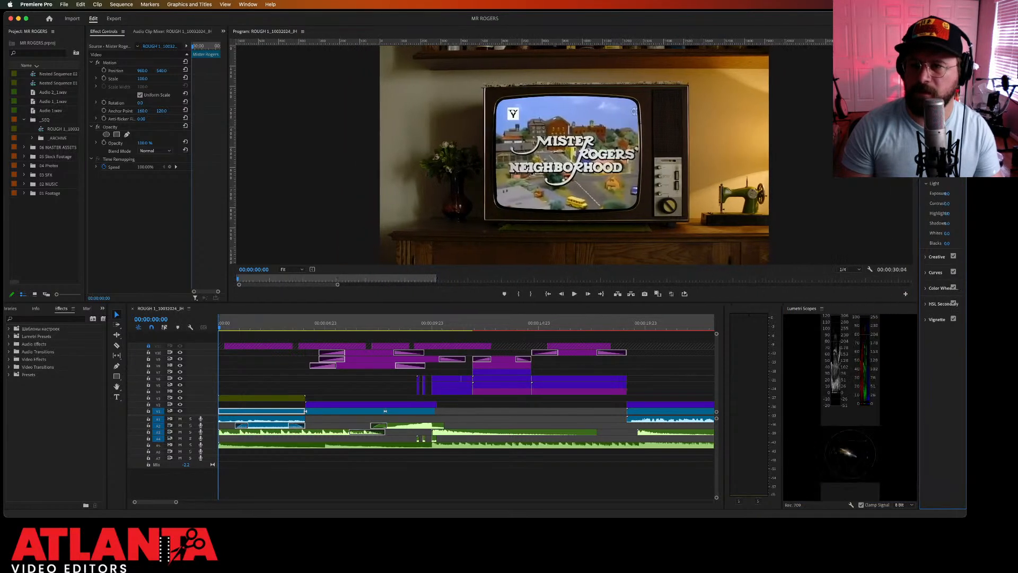
pyautogui.moveTo(782, 347); pyautogui.dragTo(753, 345)
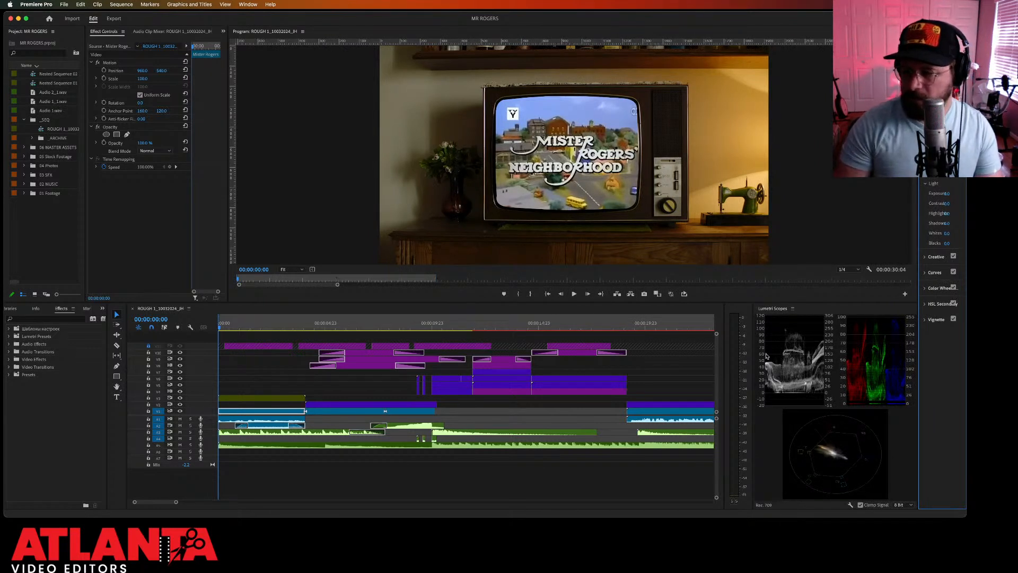
# Step: Render the sequence from In to Out
pyautogui.click(382, 327)
pyautogui.click(121, 5)
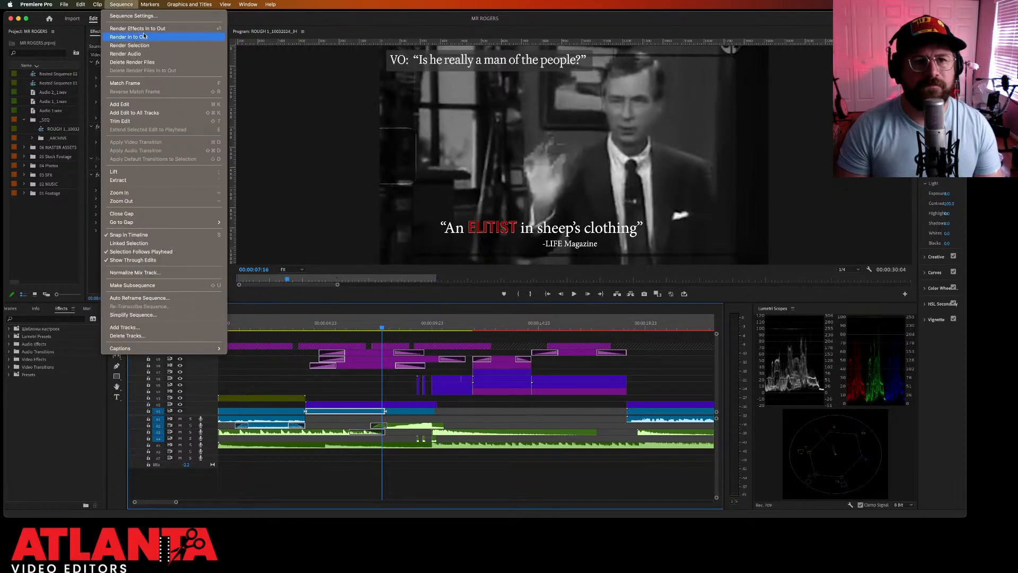
pyautogui.click(151, 38)
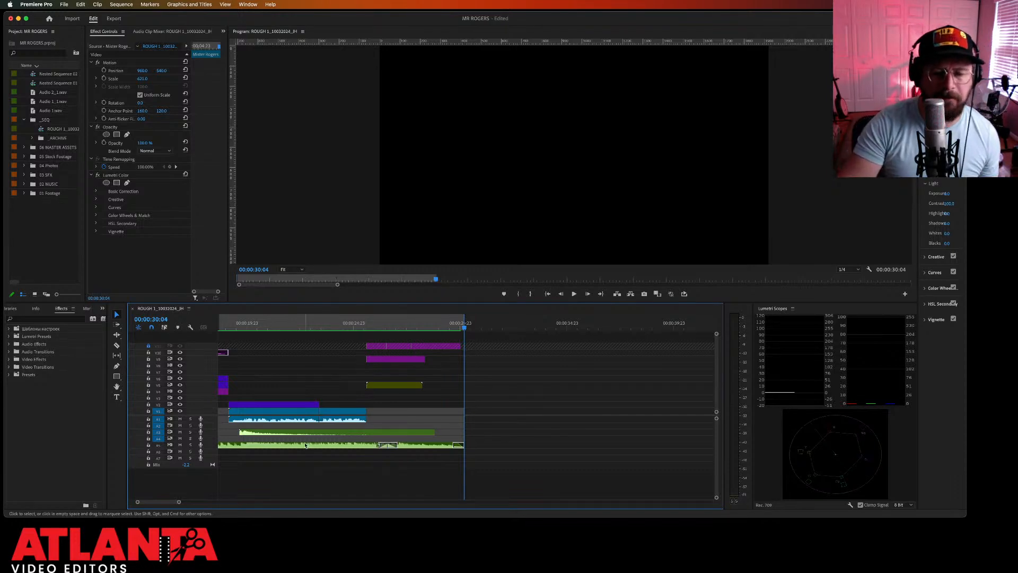
# Step: Review the end of the sequence and reveal the source file of the living-room TV clip at 00:00:22:17 in the project
pyautogui.click(277, 319)
pyautogui.moveTo(277, 319); pyautogui.dragTo(439, 329)
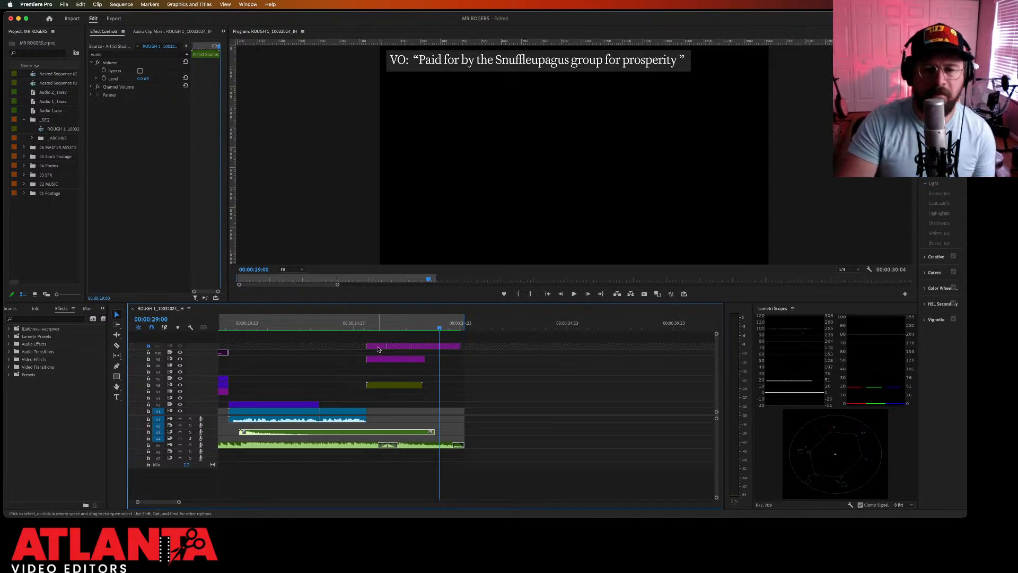
pyautogui.click(306, 327)
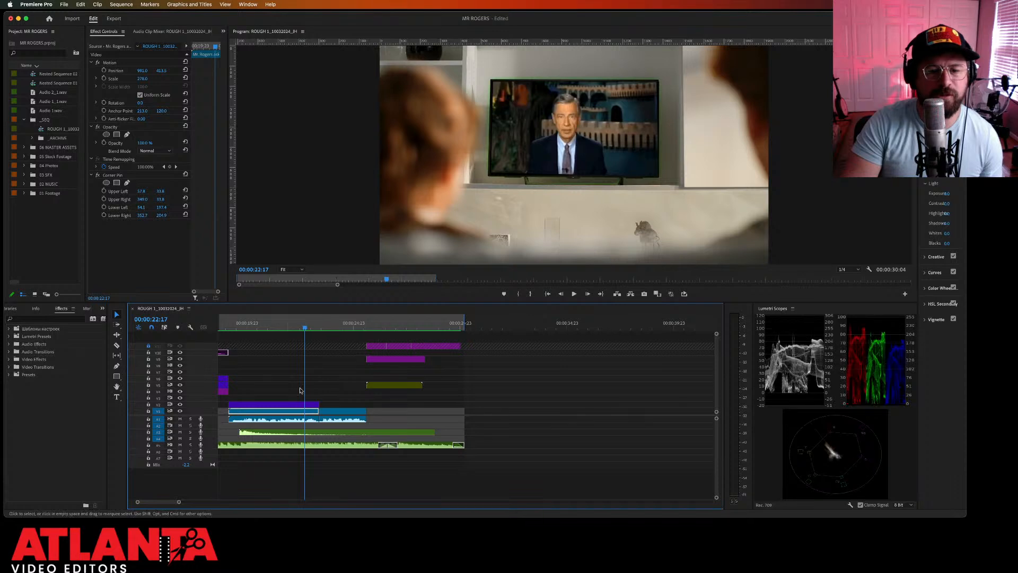
pyautogui.click(303, 405)
pyautogui.rightClick(303, 405)
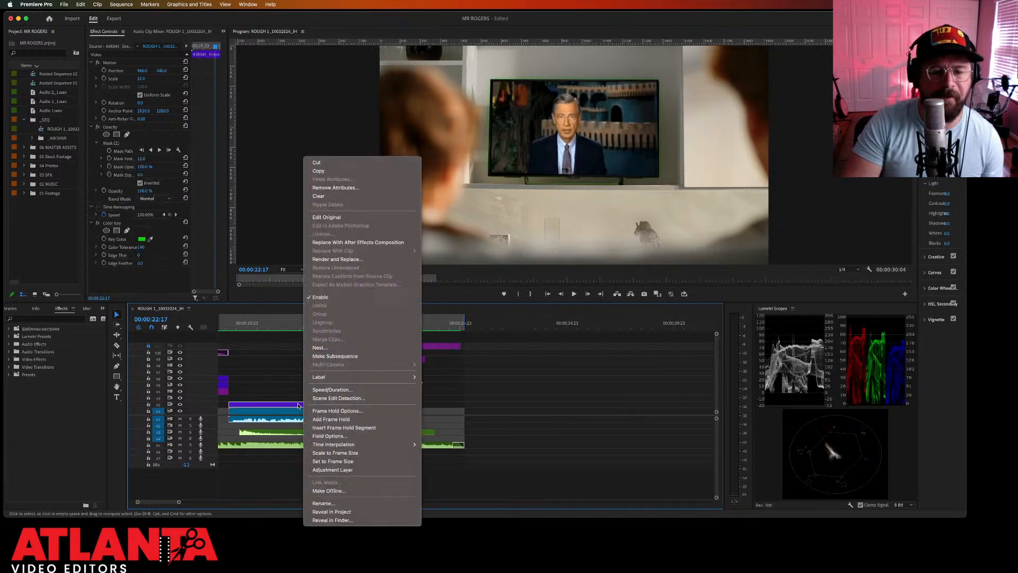
pyautogui.click(347, 512)
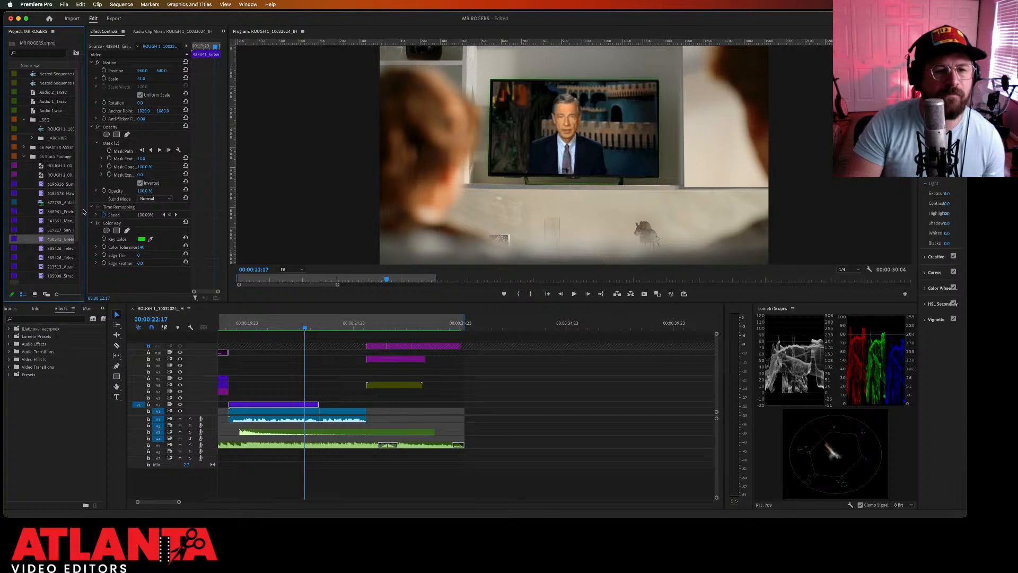
# Step: Widen the project panel, open the 05 Stock Footage bin with thumbnails, and browse its green-screen clips
pyautogui.moveTo(86, 209); pyautogui.dragTo(145, 209)
pyautogui.doubleClick(33, 157)
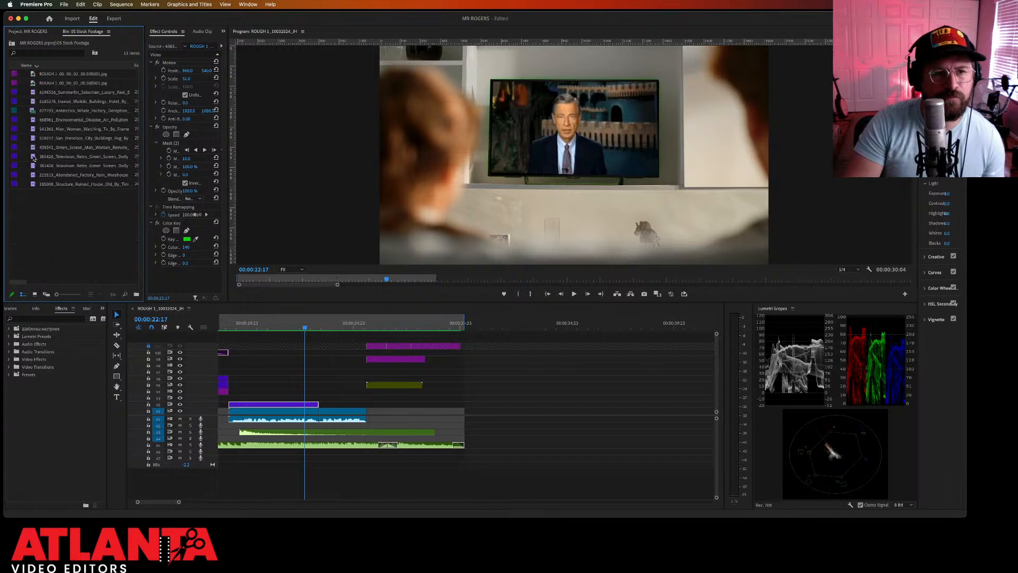
pyautogui.click(34, 293)
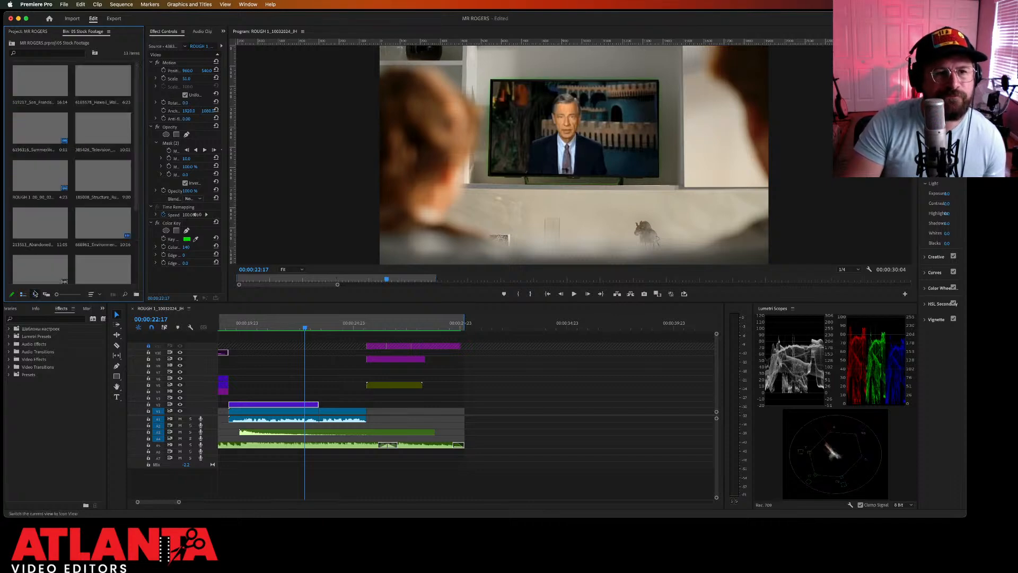
pyautogui.scroll(-4, 83, 176)
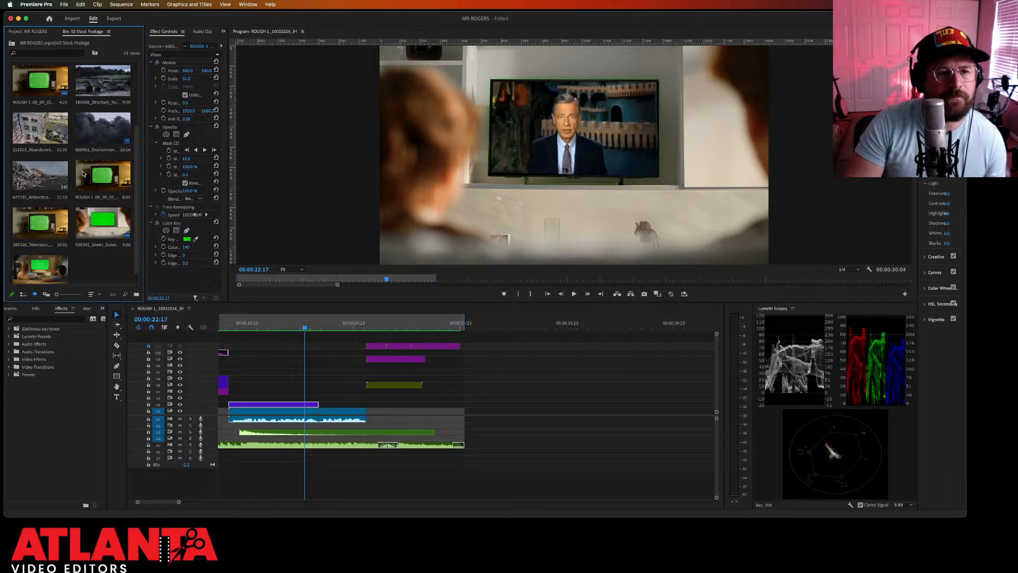
pyautogui.scroll(4, 74, 226)
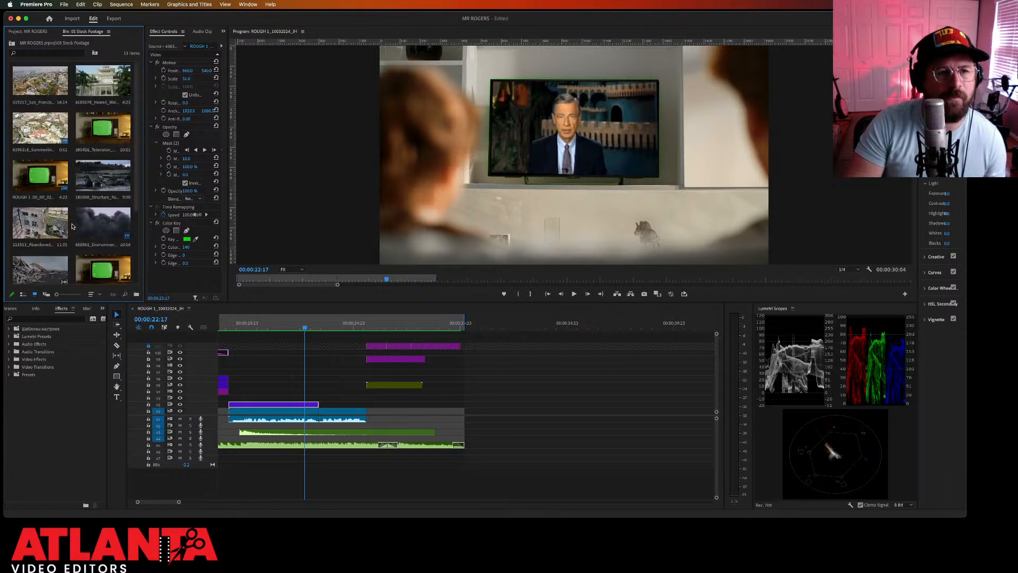
pyautogui.click(255, 549)
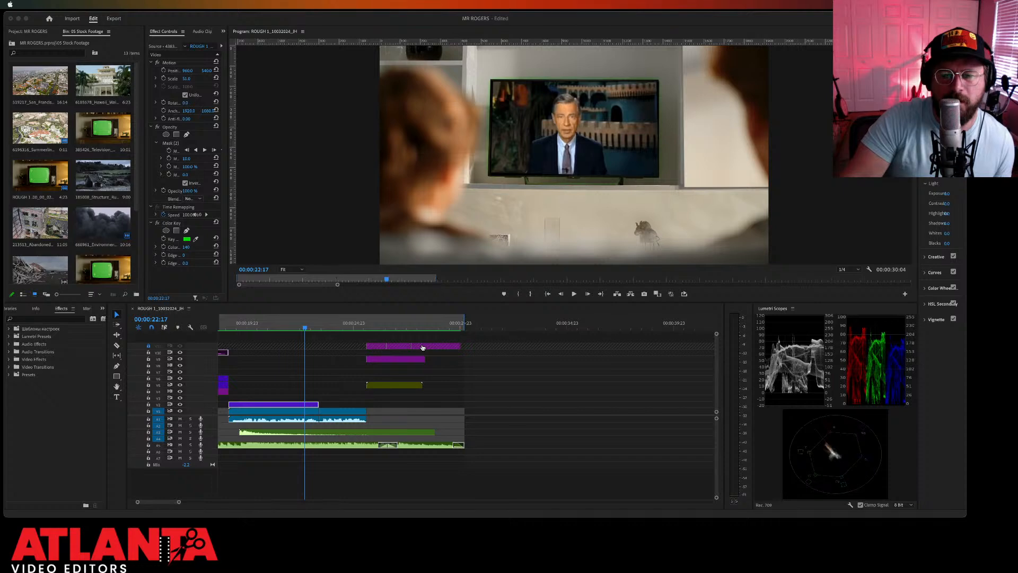
pyautogui.click(72, 195)
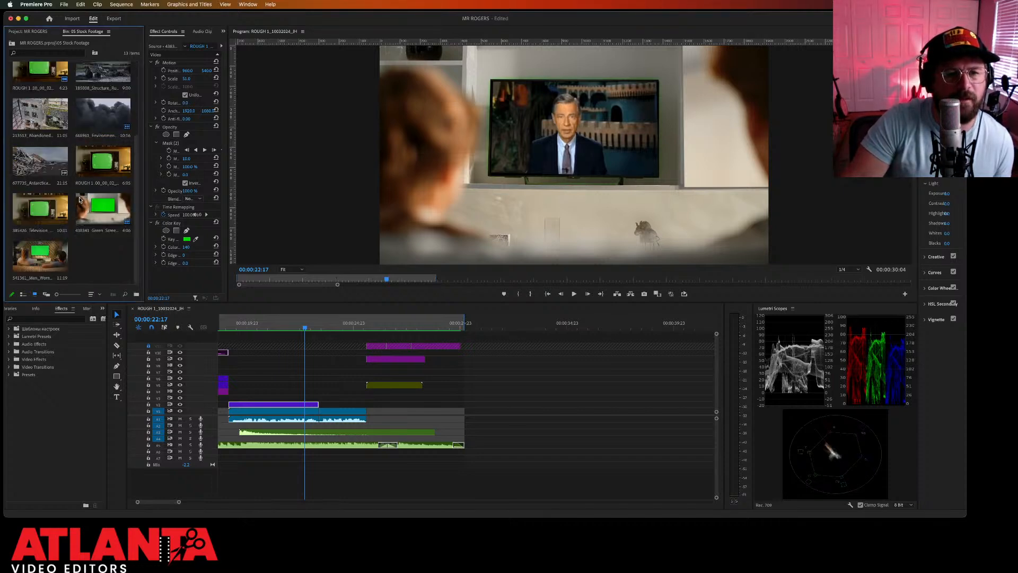
pyautogui.scroll(-4, 75, 200)
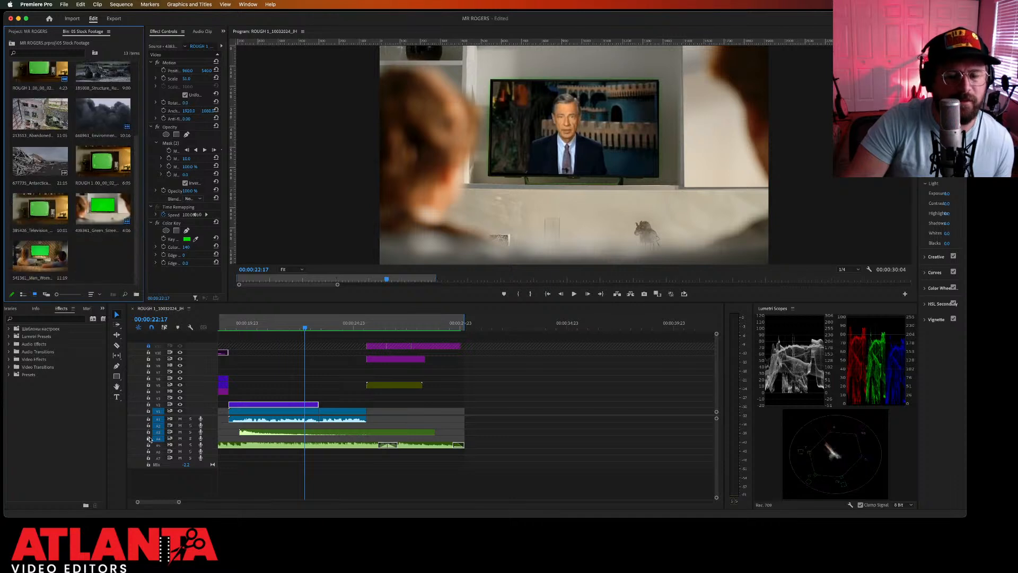
# Step: Import the green-screen laptop clip from the 05 Stock Footage folder in Finder into the project bin, then return to Premiere Pro
pyautogui.click(123, 549)
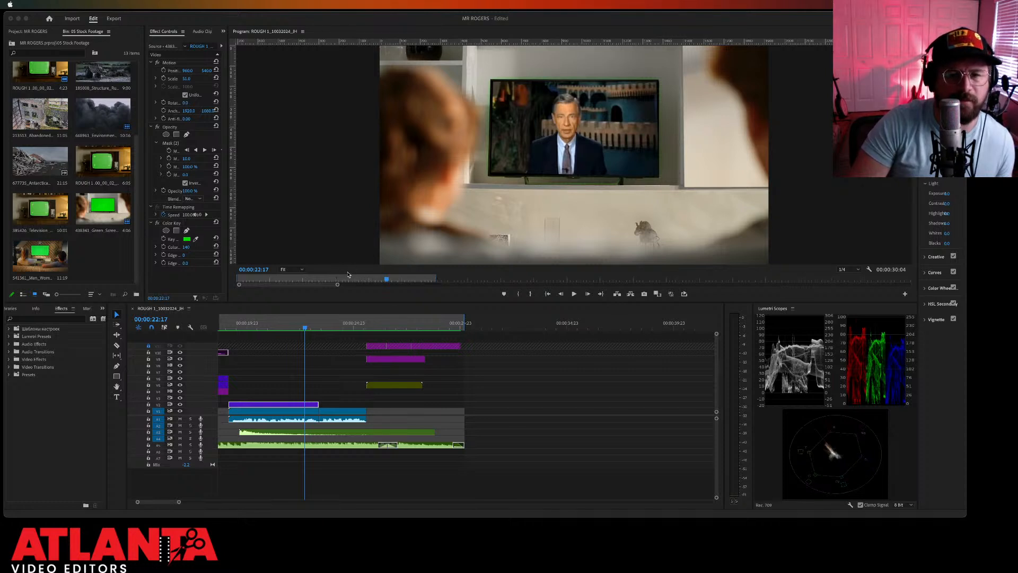
pyautogui.moveTo(43, 263); pyautogui.dragTo(29, 255)
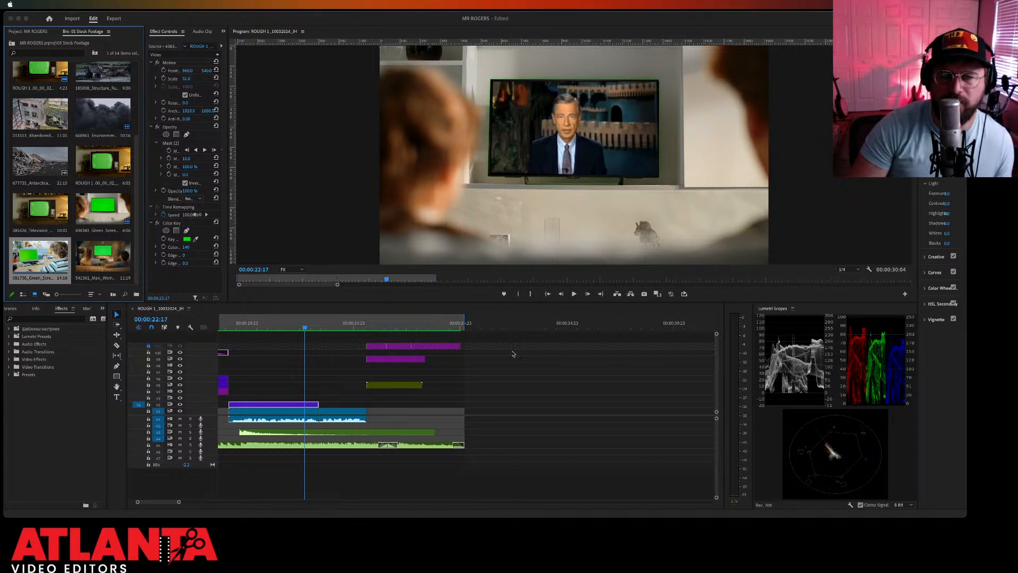
pyautogui.click(620, 310)
pyautogui.click(306, 340)
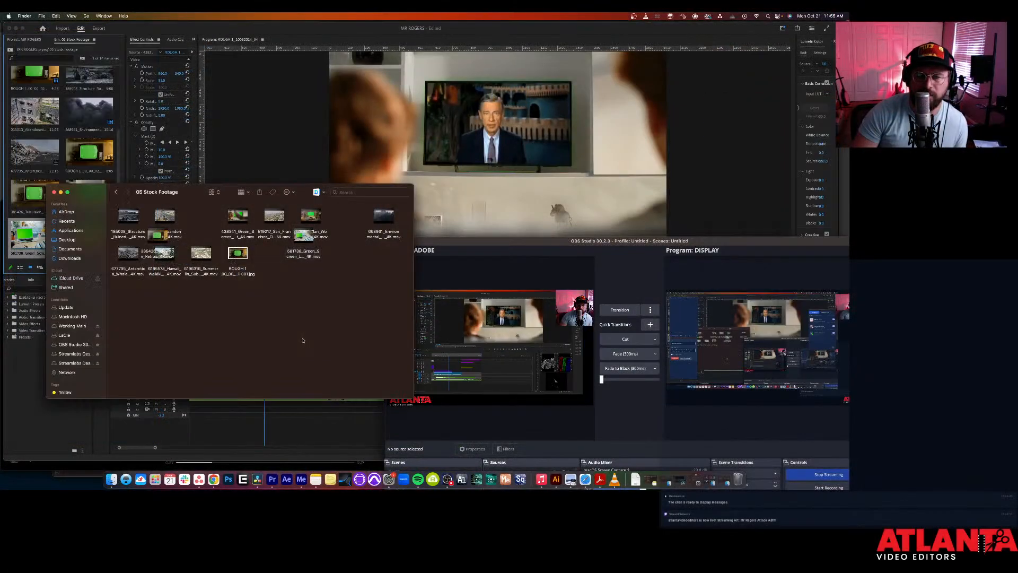
pyautogui.click(325, 409)
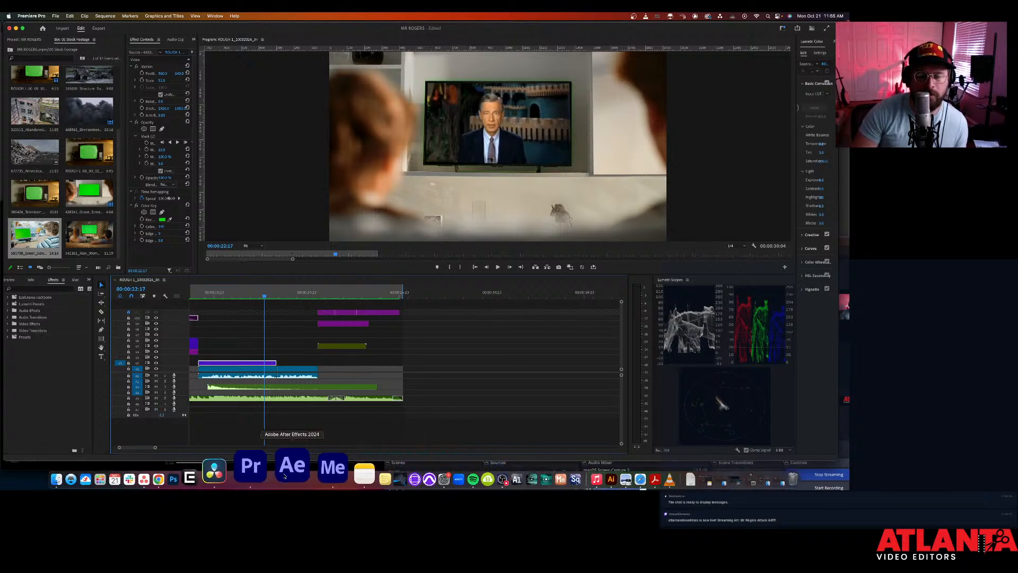
# Step: Place the green-screen laptop clip on the track above the living-room TV clip and set it to frame size
pyautogui.click(324, 376)
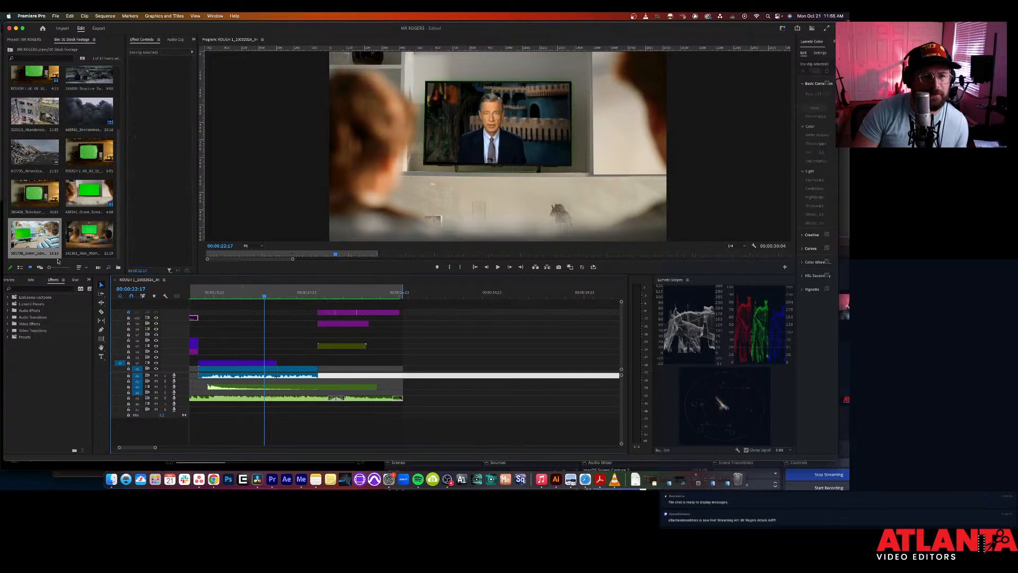
pyautogui.moveTo(38, 237); pyautogui.dragTo(217, 360)
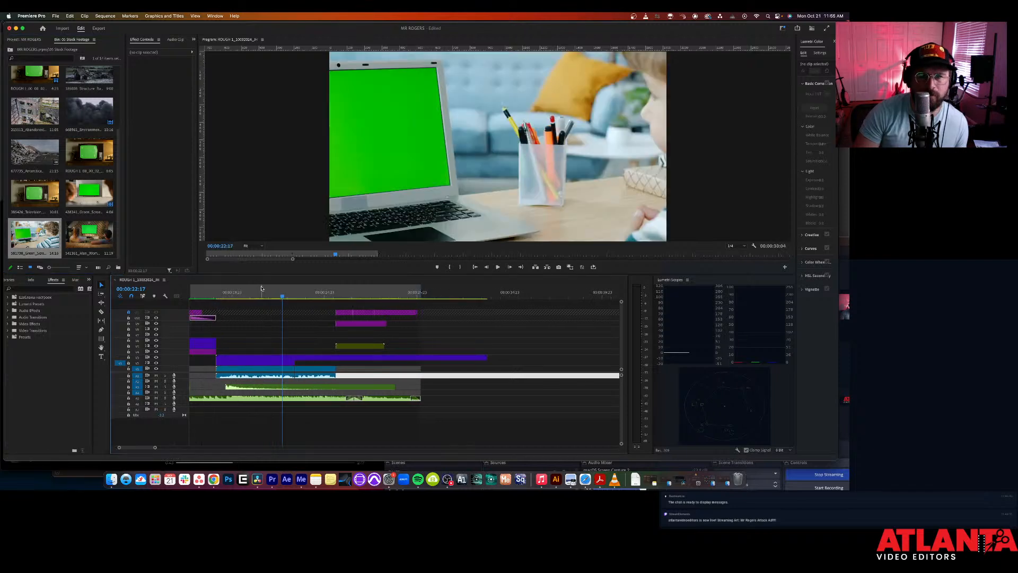
pyautogui.click(269, 292)
pyautogui.rightClick(310, 358)
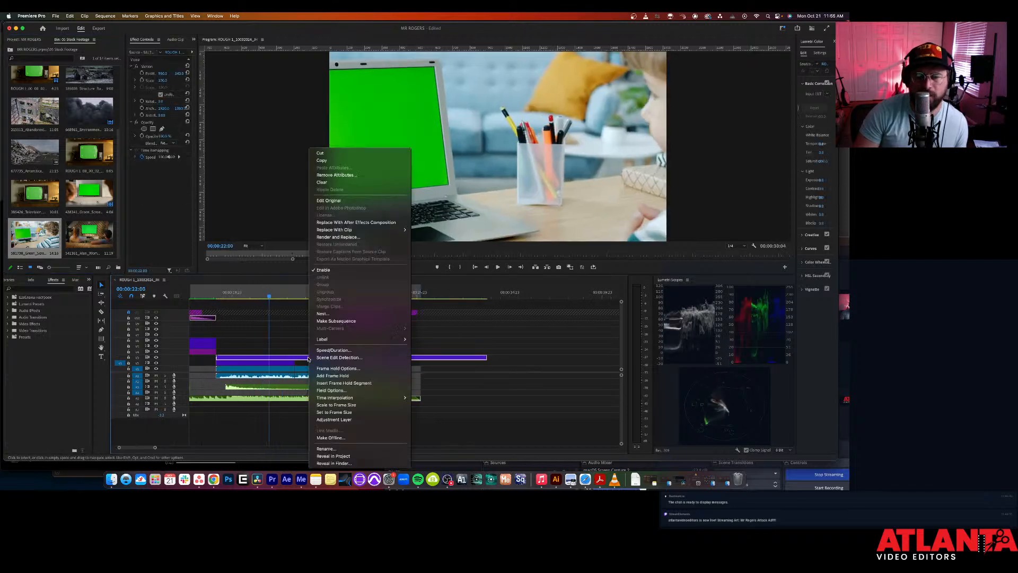
pyautogui.click(339, 412)
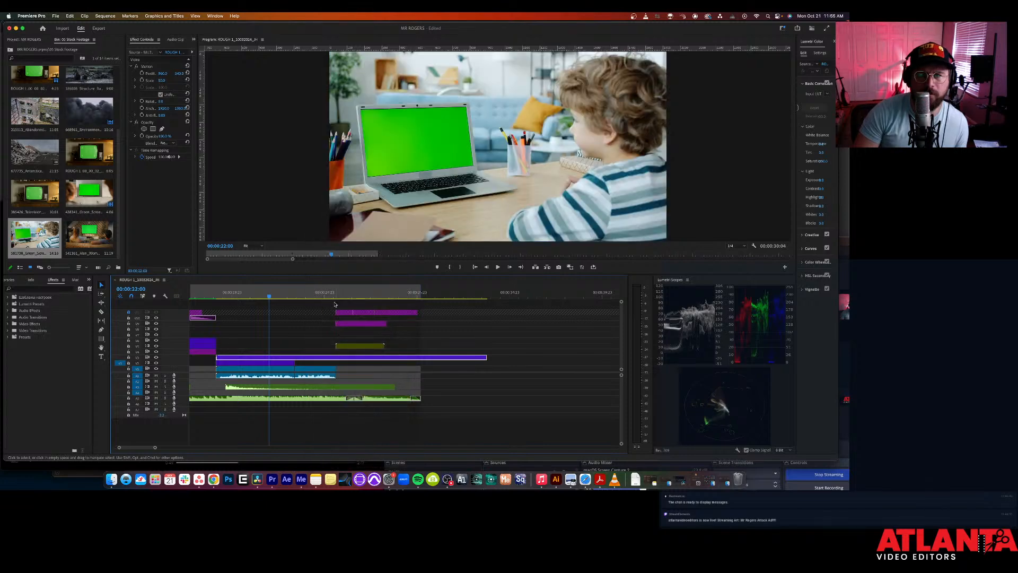
# Step: Trim the laptop clip to fill the stretch from the end of the living-room TV clip to the end of the underlying footage
pyautogui.press('space')
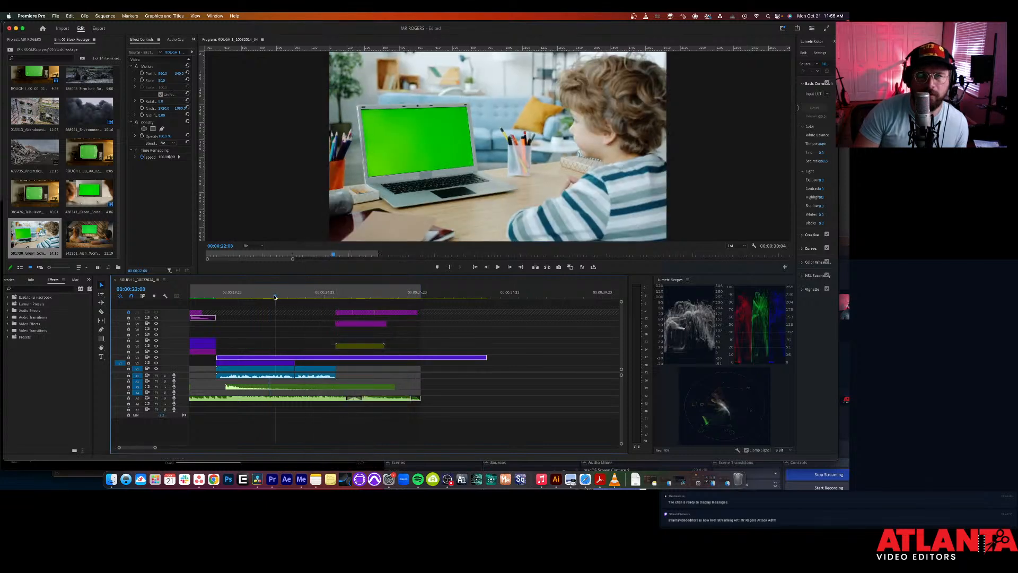
pyautogui.moveTo(220, 356)
pyautogui.mouseDown()
pyautogui.moveTo(281, 358)
pyautogui.moveTo(234, 359)
pyautogui.mouseUp()
pyautogui.moveTo(237, 293); pyautogui.dragTo(272, 293)
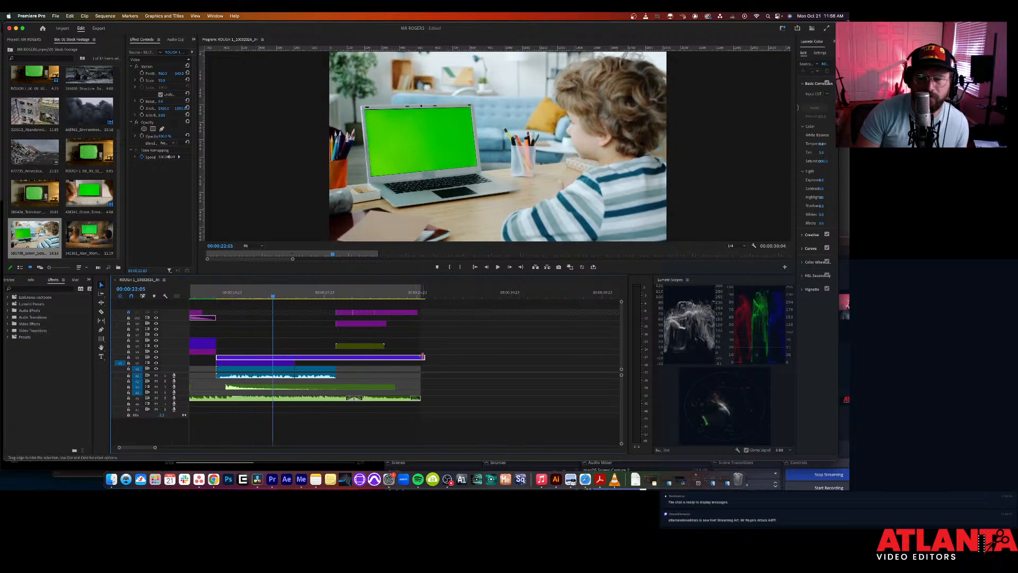
pyautogui.moveTo(420, 357); pyautogui.dragTo(295, 359)
pyautogui.click(272, 296)
pyautogui.moveTo(272, 296); pyautogui.dragTo(299, 313)
pyautogui.click(238, 357)
pyautogui.moveTo(238, 358); pyautogui.dragTo(335, 357)
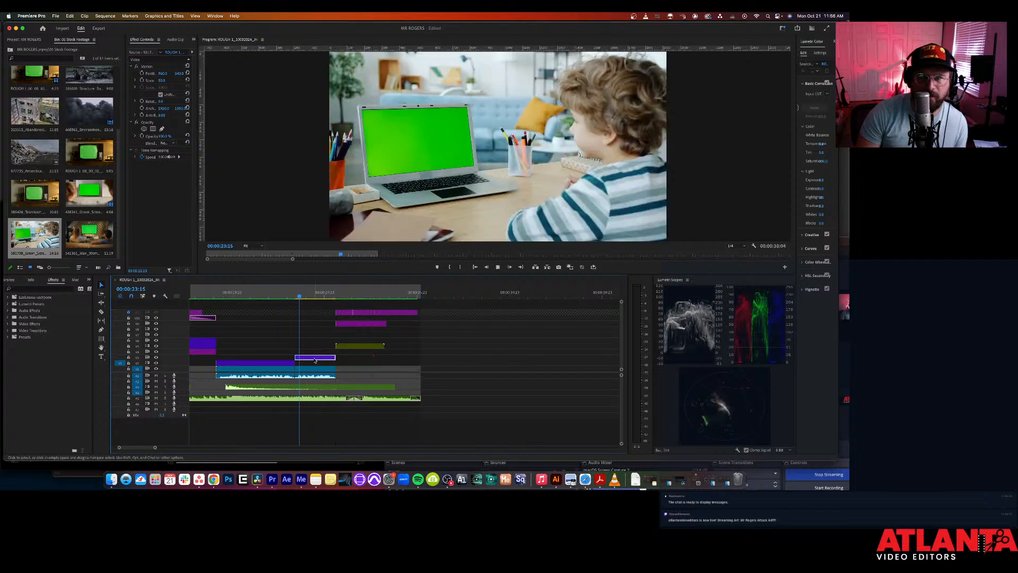
# Step: Play back the laptop shot and move its clip down onto the same track as the living-room TV clip
pyautogui.press('space')
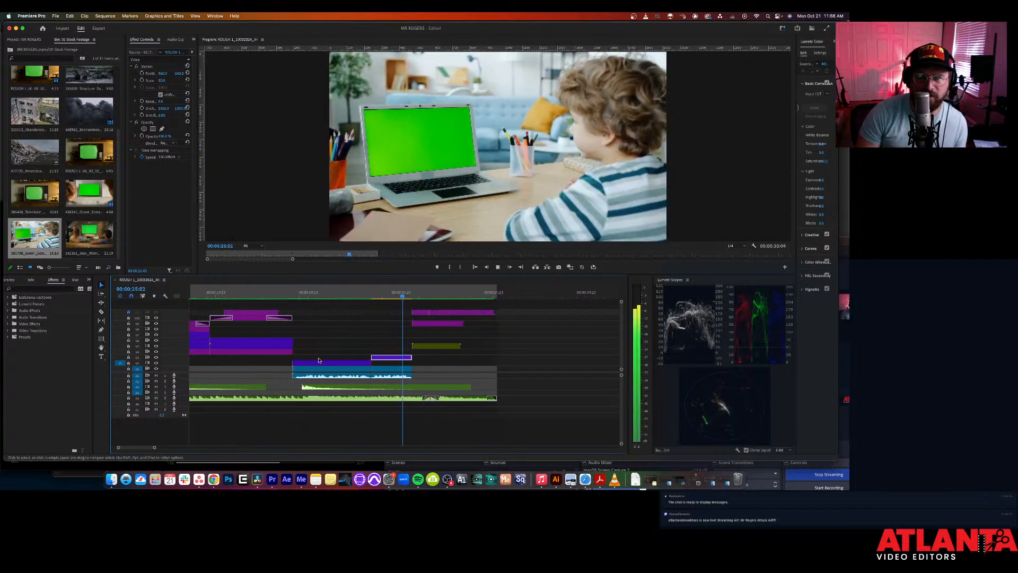
pyautogui.press('space')
pyautogui.click(371, 297)
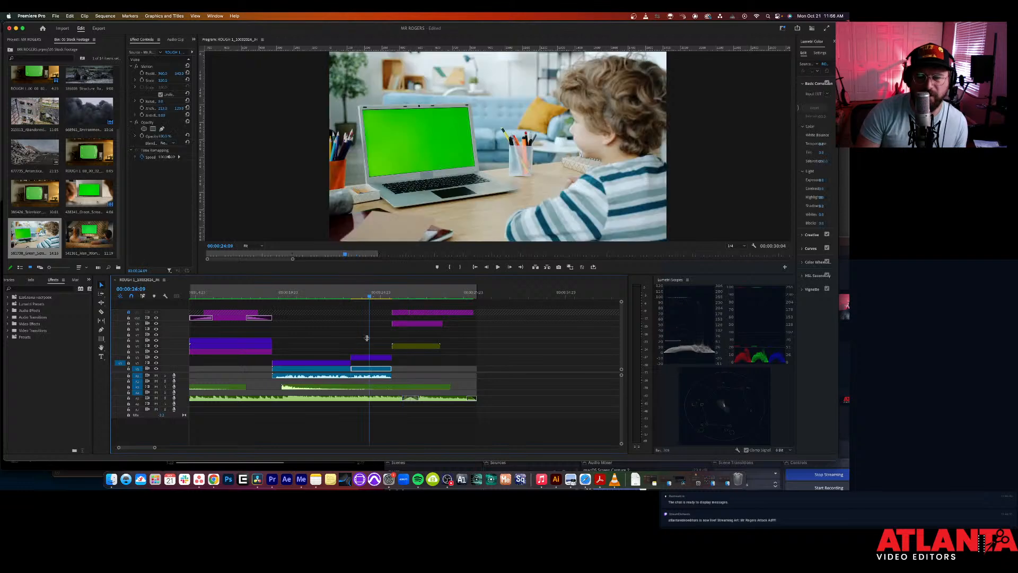
pyautogui.moveTo(366, 357); pyautogui.dragTo(365, 364)
# Step: Go to the living-room TV shot and select all clips of the TV shot and the laptop shot
pyautogui.click(317, 294)
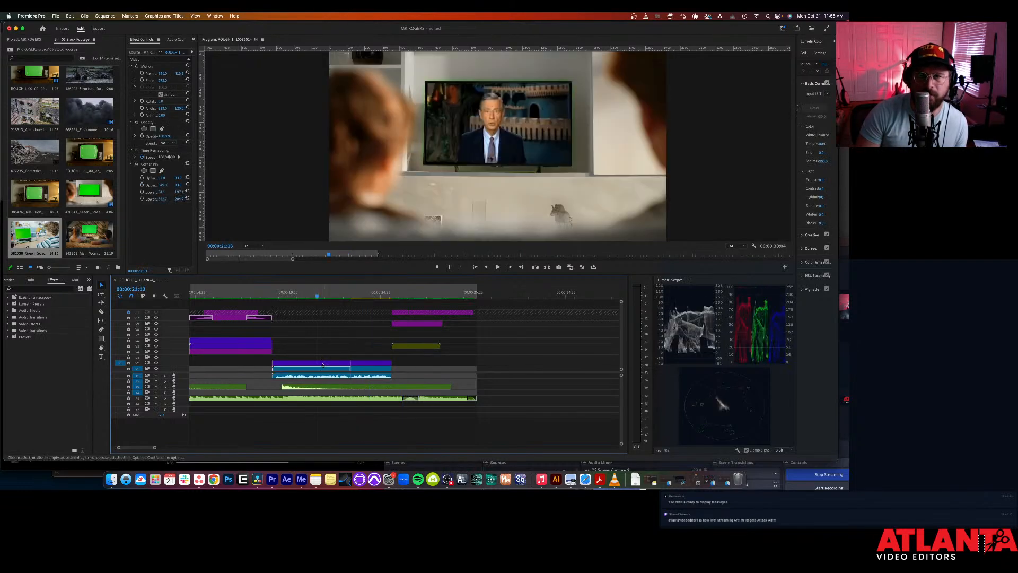
pyautogui.click(327, 364)
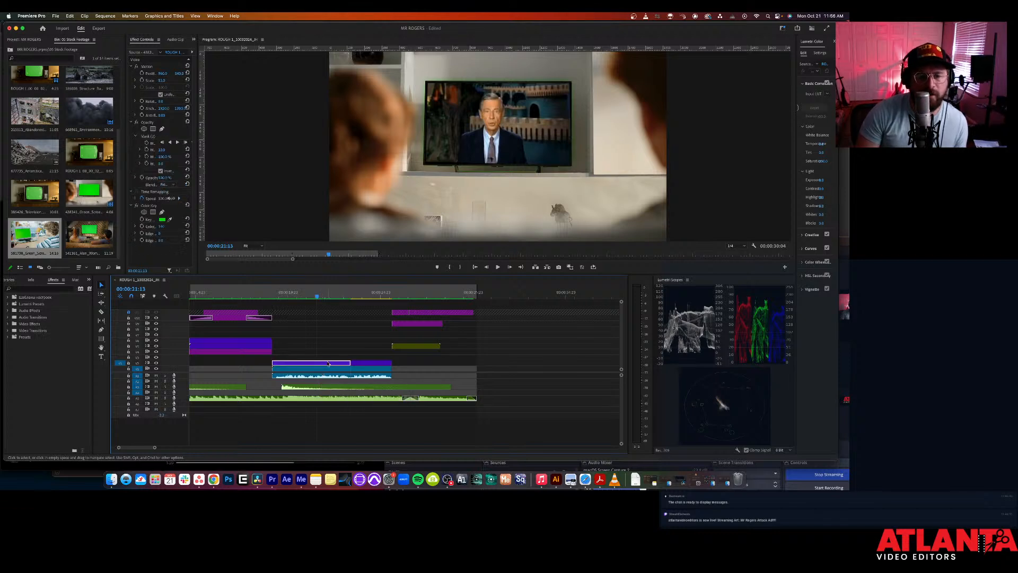
pyautogui.click(344, 348)
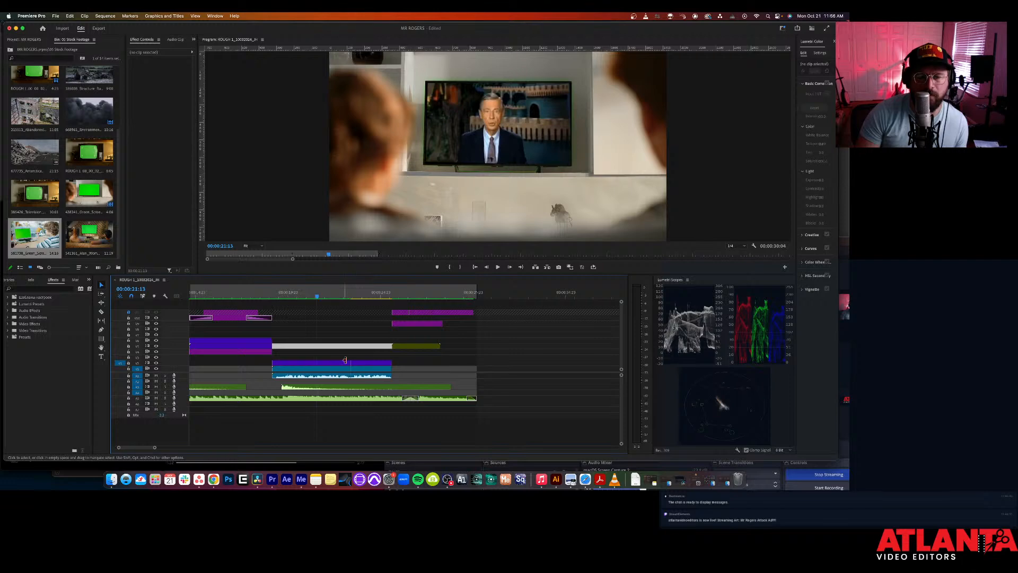
pyautogui.moveTo(359, 354); pyautogui.dragTo(325, 376)
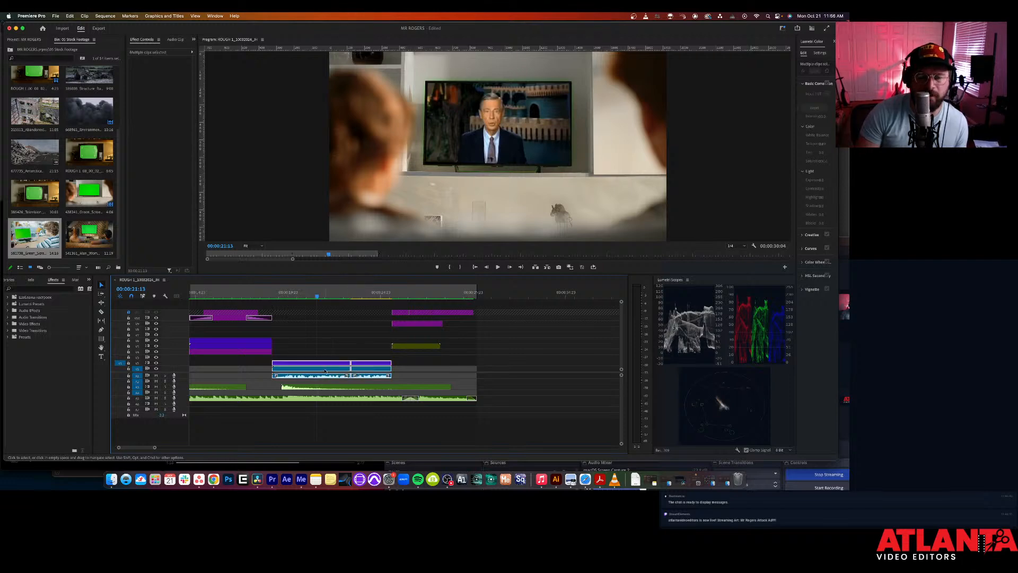
# Step: Switch to OBS, bring its window fully into view and transition the stream to the ADOBE scene
pyautogui.click(448, 472)
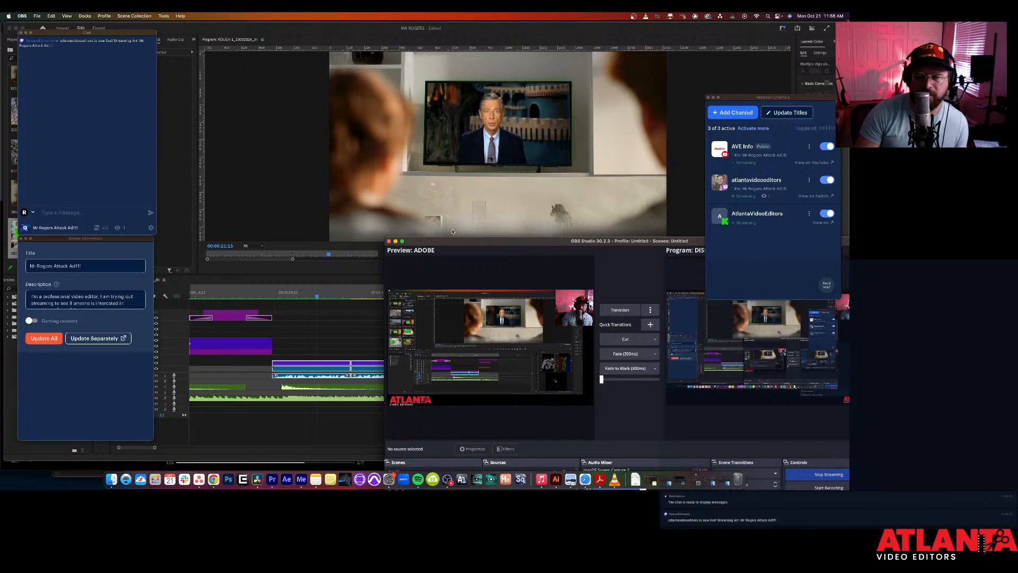
pyautogui.moveTo(455, 242); pyautogui.dragTo(279, 149)
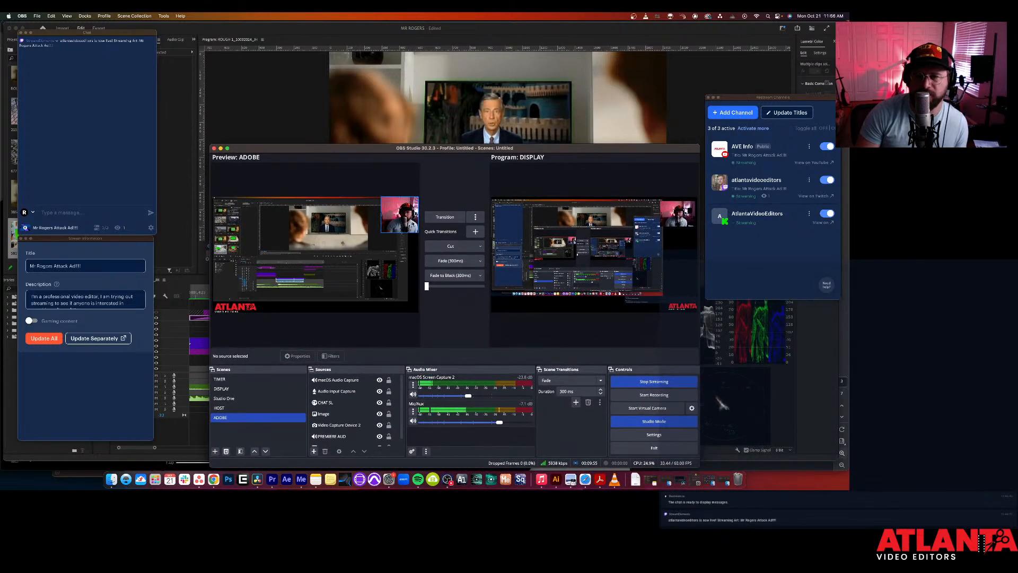
pyautogui.click(440, 217)
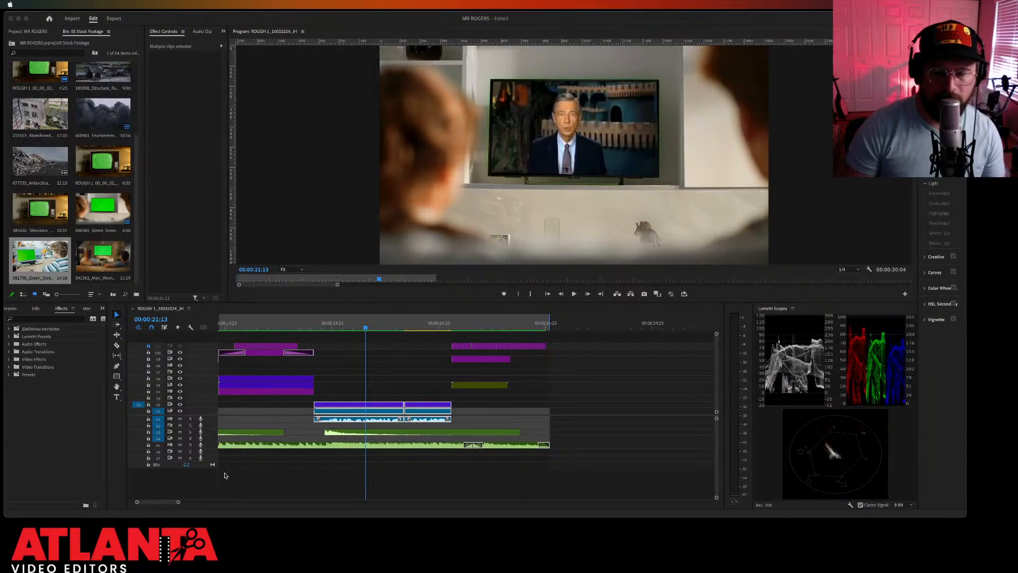
# Step: Back in Premiere Pro, play through the TV and laptop shots and return the playhead to the living-room TV shot
pyautogui.press('space')
pyautogui.hscroll(-3, 427, 331)
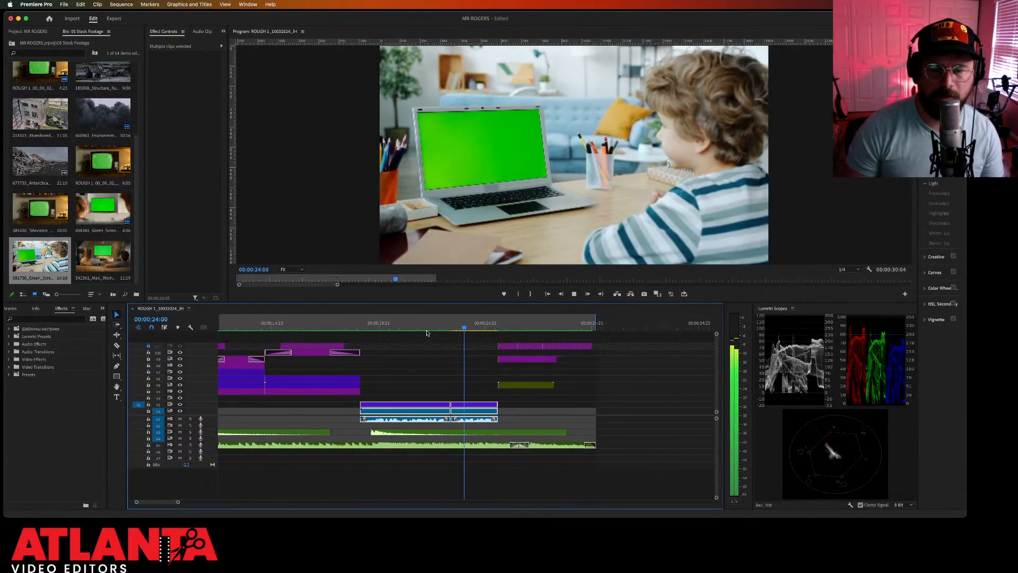
pyautogui.press('space')
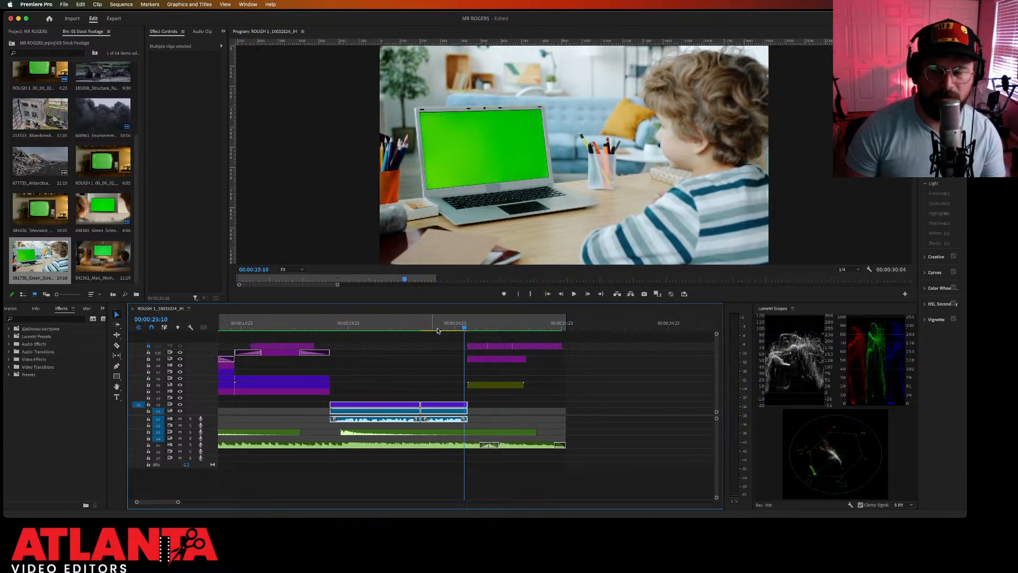
pyautogui.moveTo(453, 324); pyautogui.dragTo(376, 333)
pyautogui.hscroll(-4, 376, 333)
pyautogui.press('space')
pyautogui.press('space')
# Step: Try to replace the selected TV-shot and laptop-shot clips with an After Effects composition
pyautogui.click(509, 392)
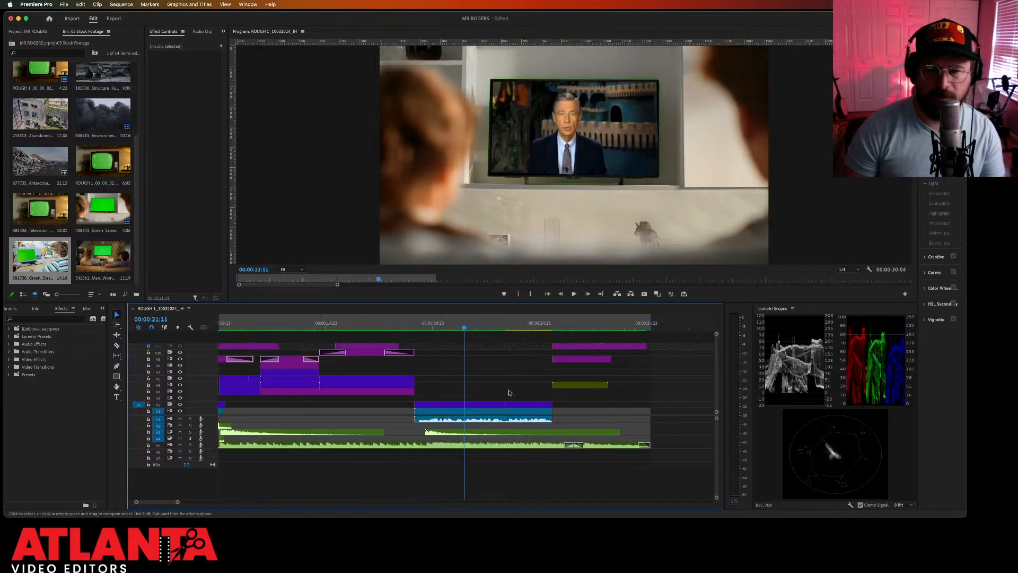
pyautogui.moveTo(512, 327); pyautogui.dragTo(492, 332)
pyautogui.moveTo(522, 388); pyautogui.dragTo(492, 413)
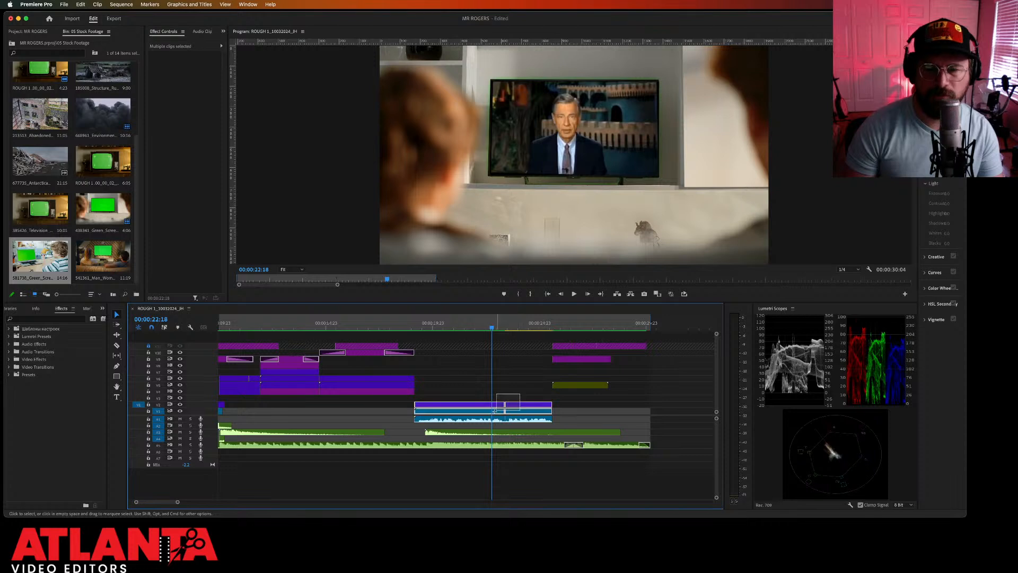
pyautogui.rightClick(484, 414)
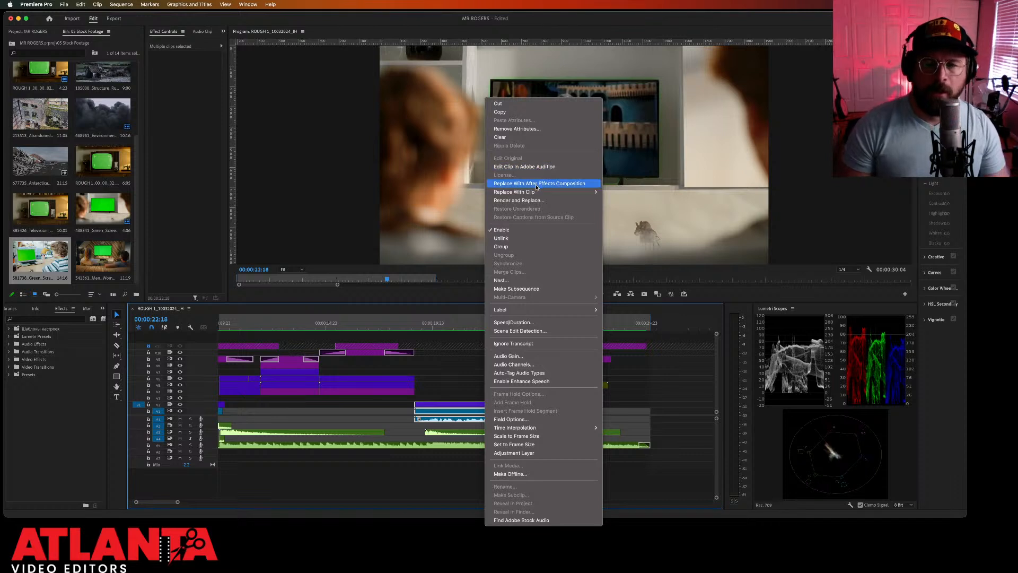
pyautogui.click(537, 186)
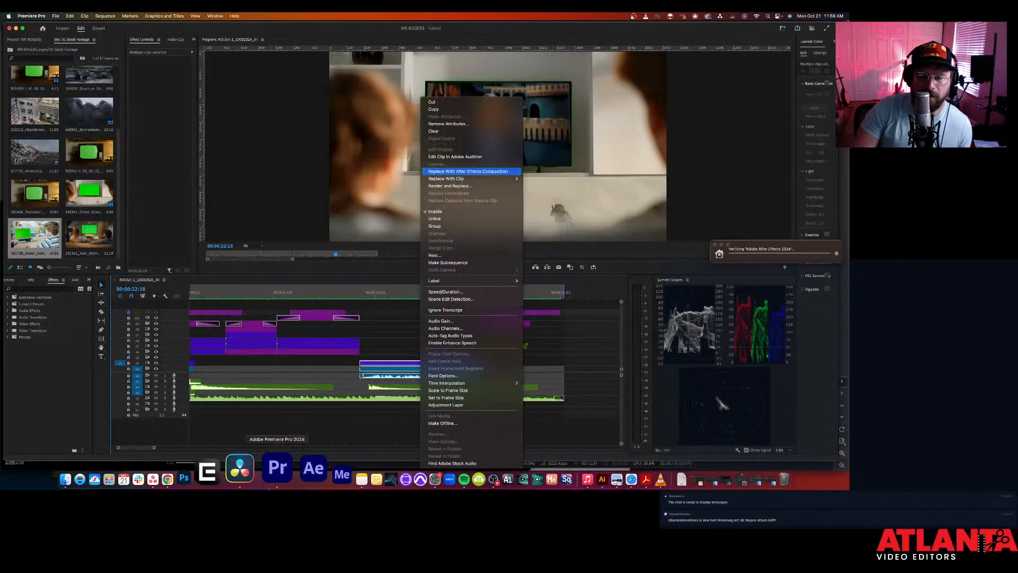
# Step: Quit the background applications Notes, Illustrator, Safari, Acrobat, VLC and Asana
pyautogui.rightClick(325, 454)
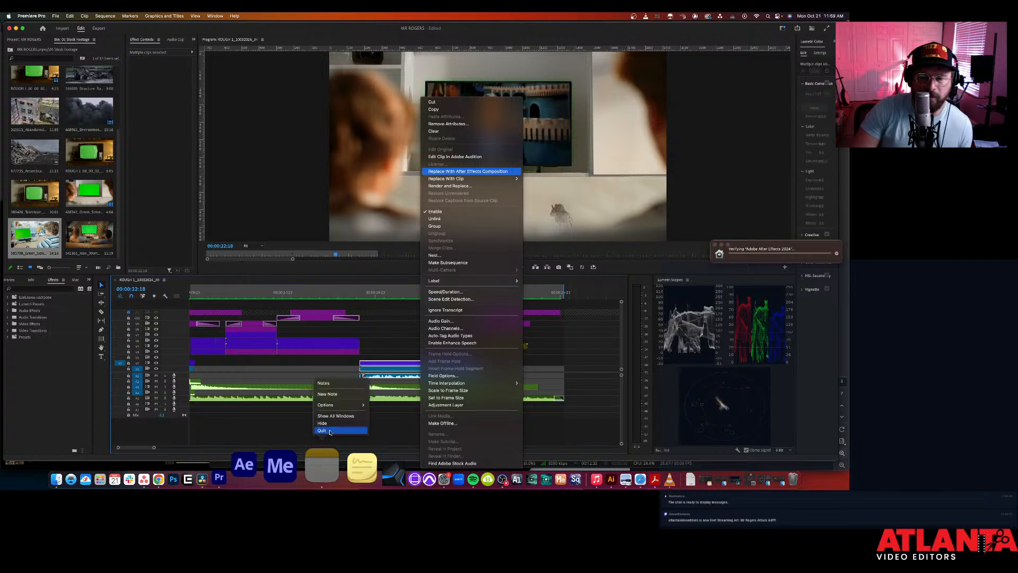
pyautogui.click(329, 431)
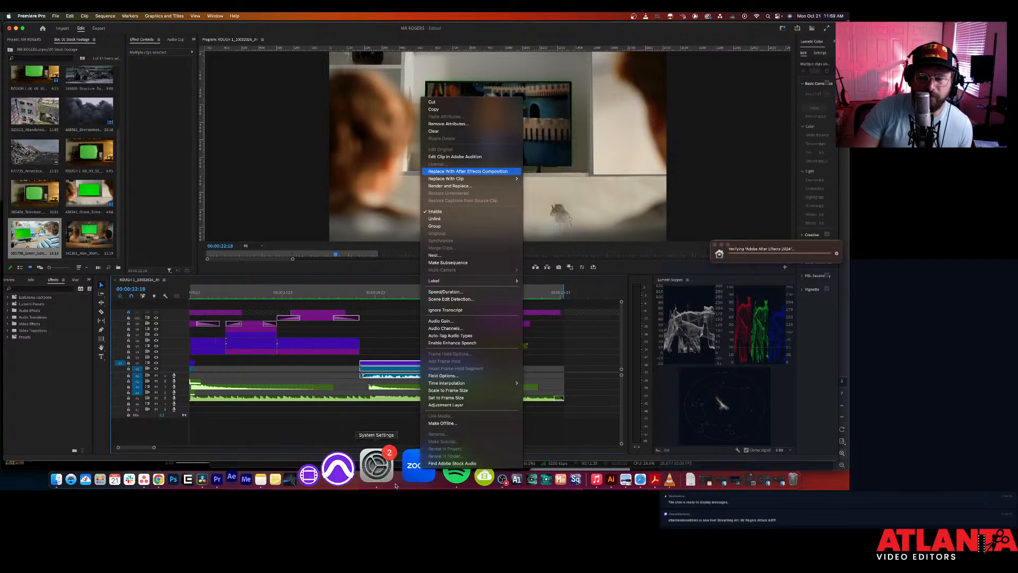
pyautogui.rightClick(555, 488)
pyautogui.click(558, 430)
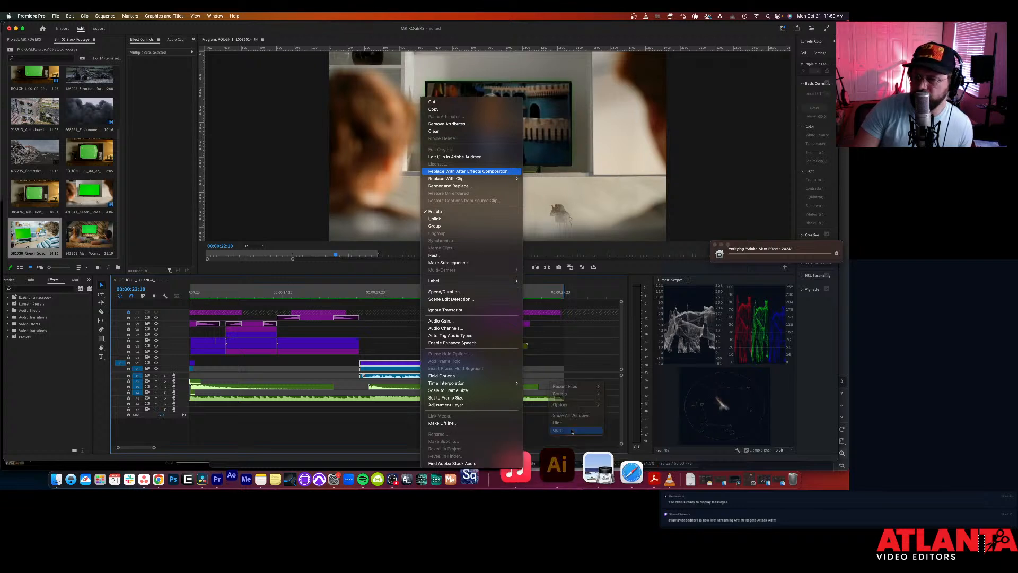
pyautogui.rightClick(583, 475)
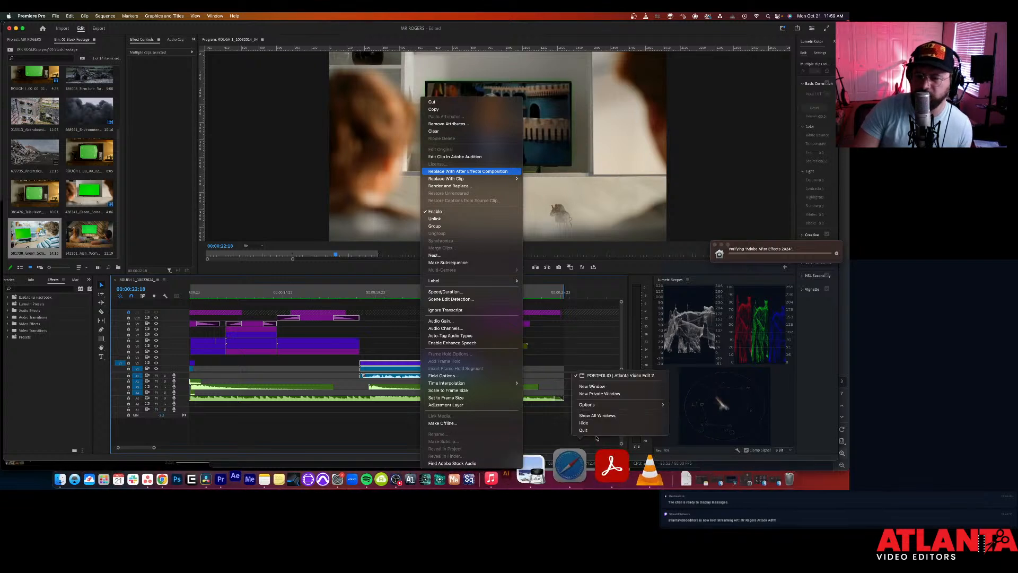
pyautogui.click(596, 429)
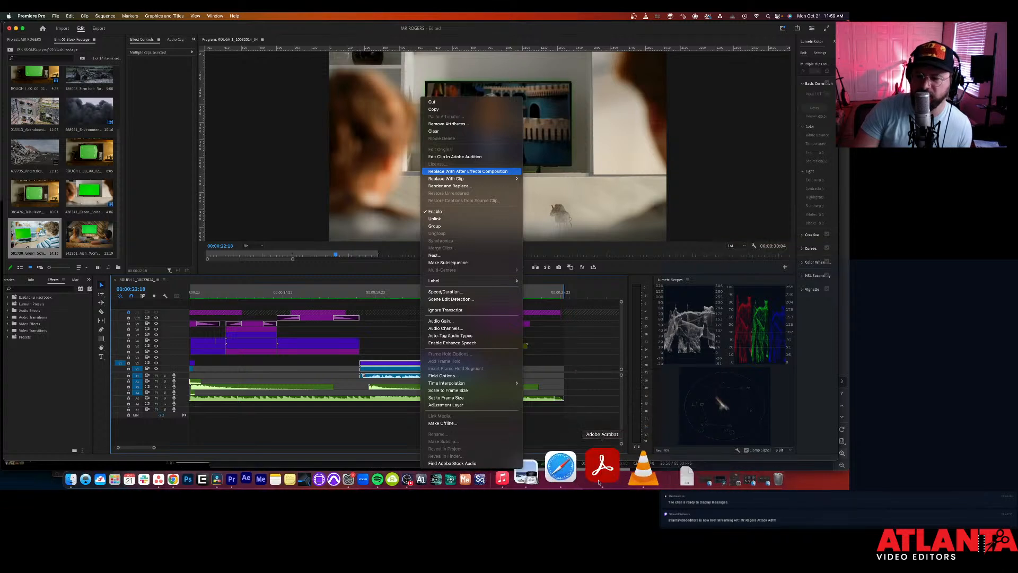
pyautogui.rightClick(601, 468)
pyautogui.click(610, 429)
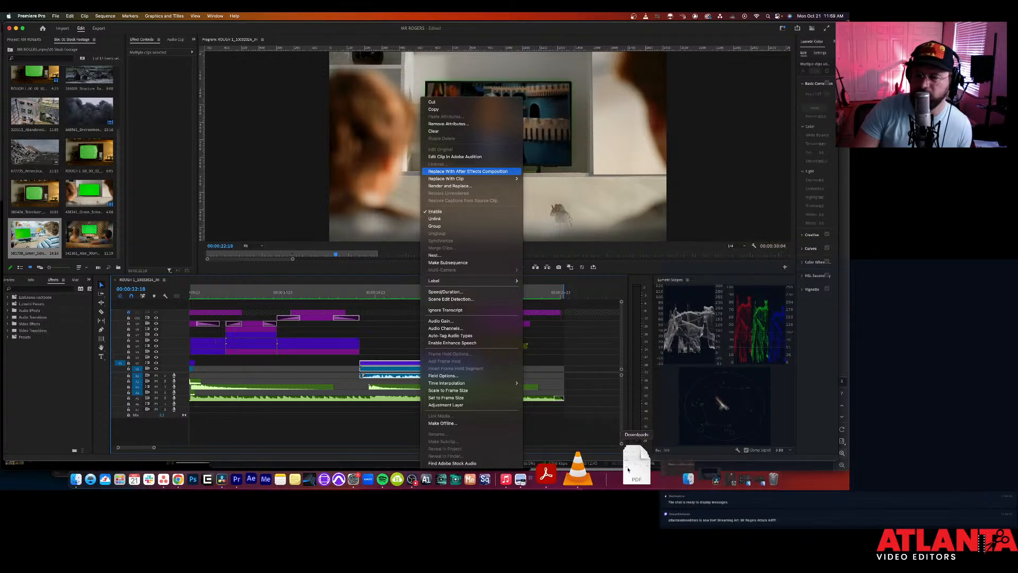
pyautogui.rightClick(608, 471)
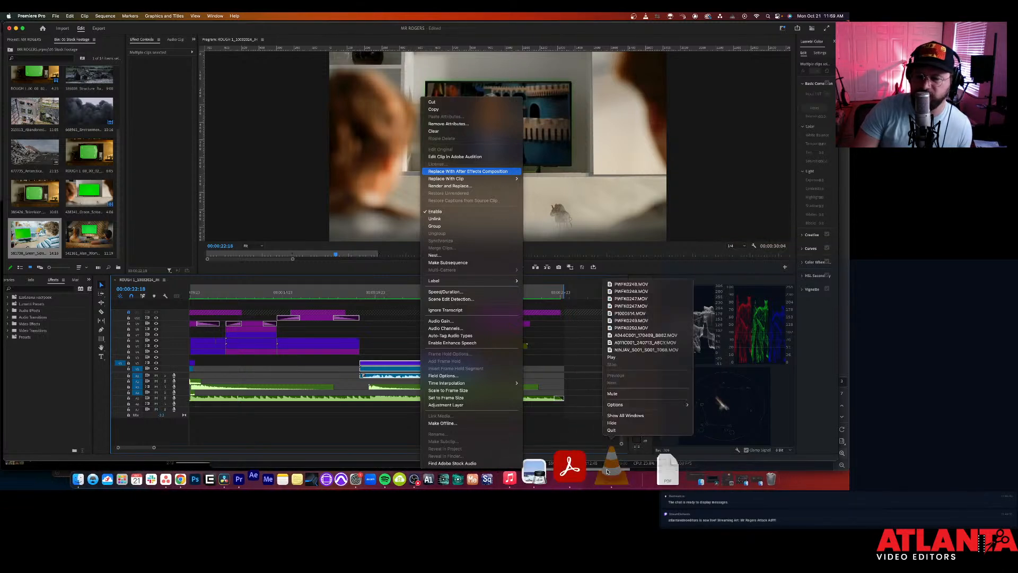
pyautogui.click(611, 430)
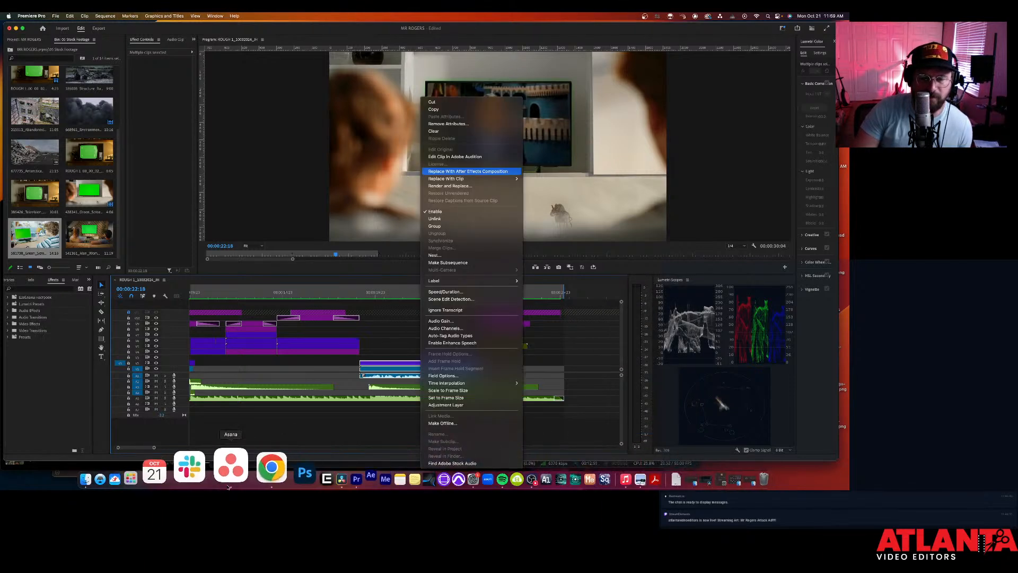
pyautogui.rightClick(231, 468)
pyautogui.click(245, 434)
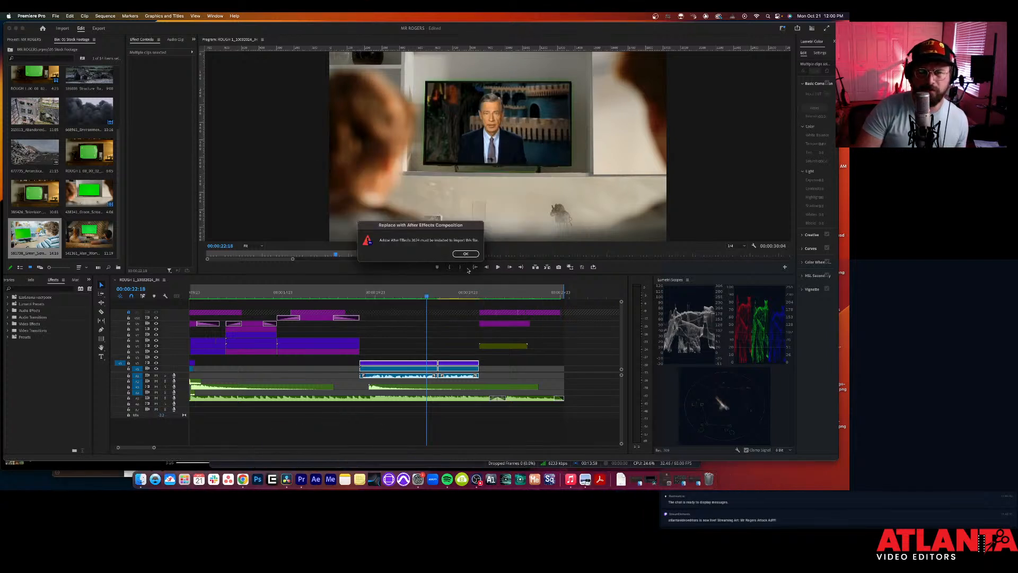
# Step: Dismiss the After Effects composition error, open Adobe Creative Cloud from Finder's Applications folder and close its What's new window
pyautogui.click(465, 253)
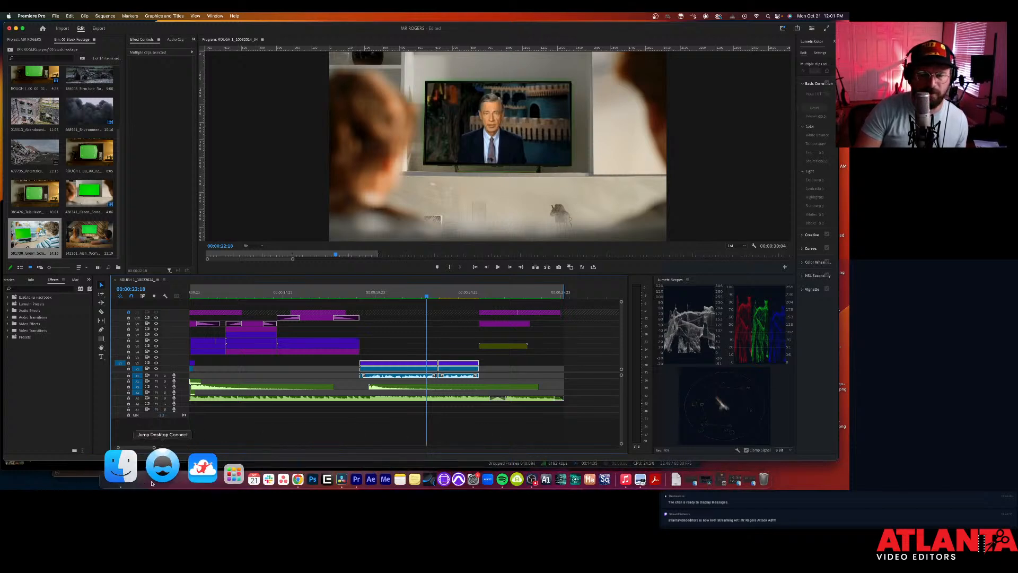
pyautogui.click(137, 469)
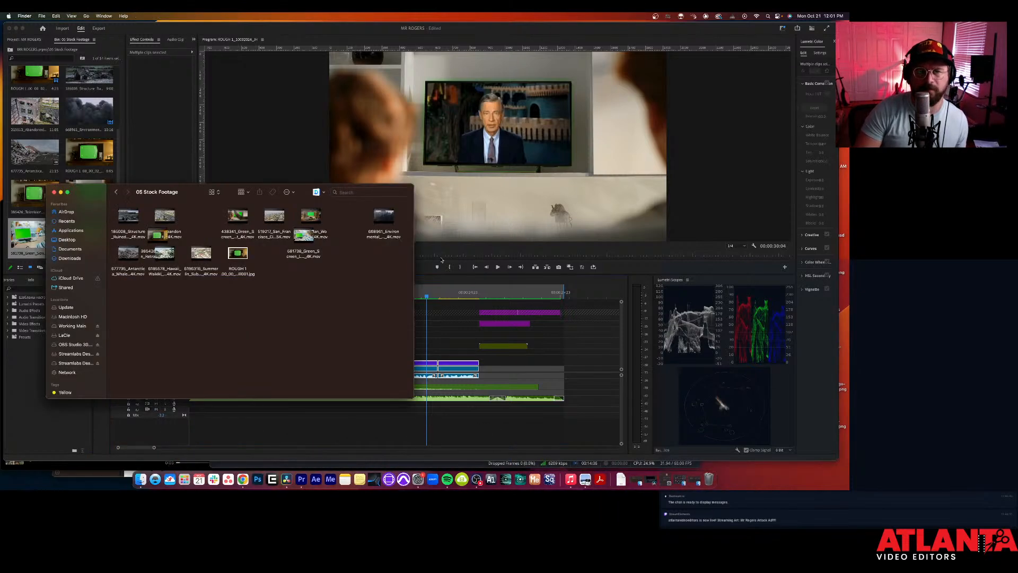
pyautogui.click(65, 231)
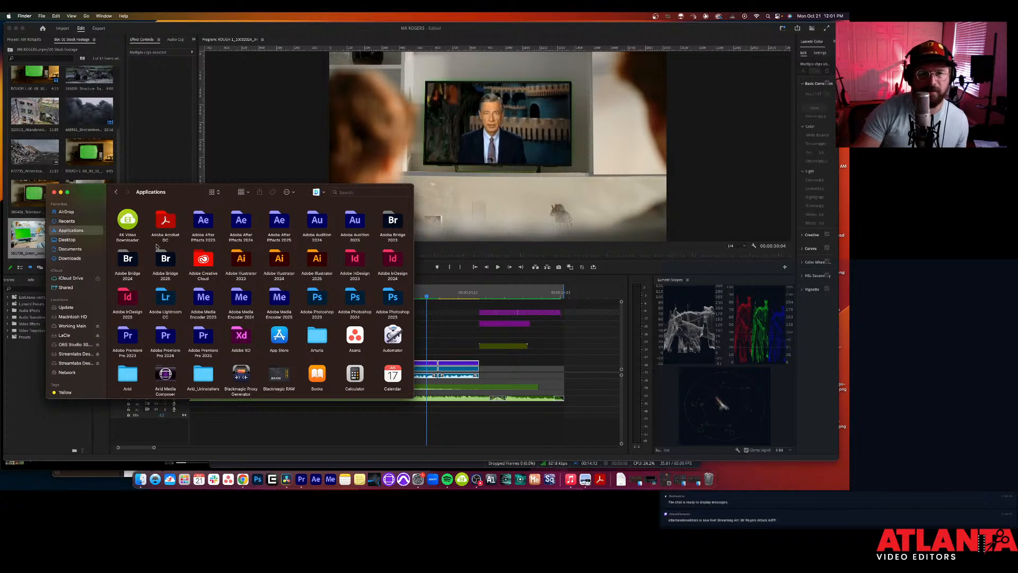
pyautogui.doubleClick(195, 263)
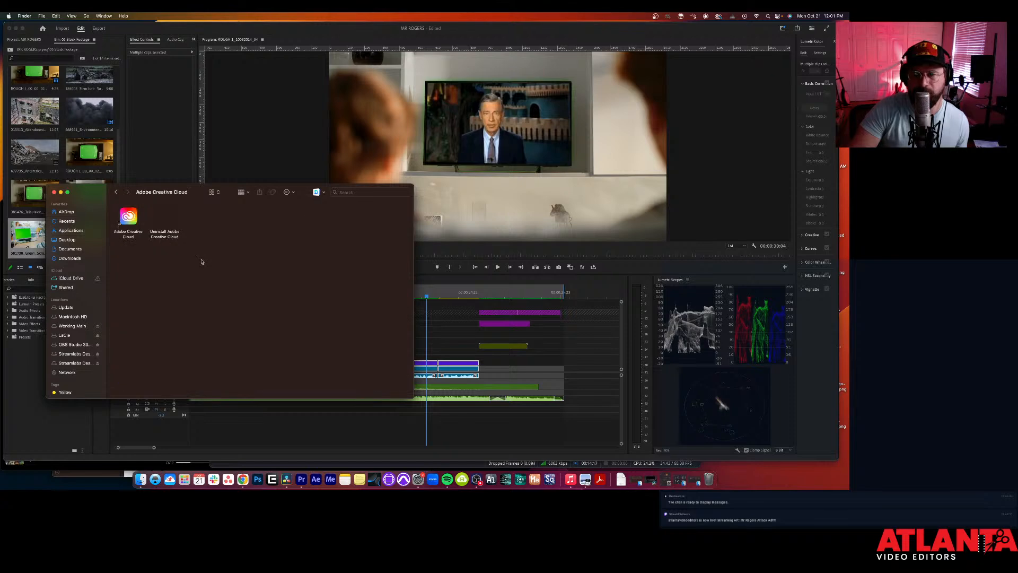
pyautogui.doubleClick(130, 218)
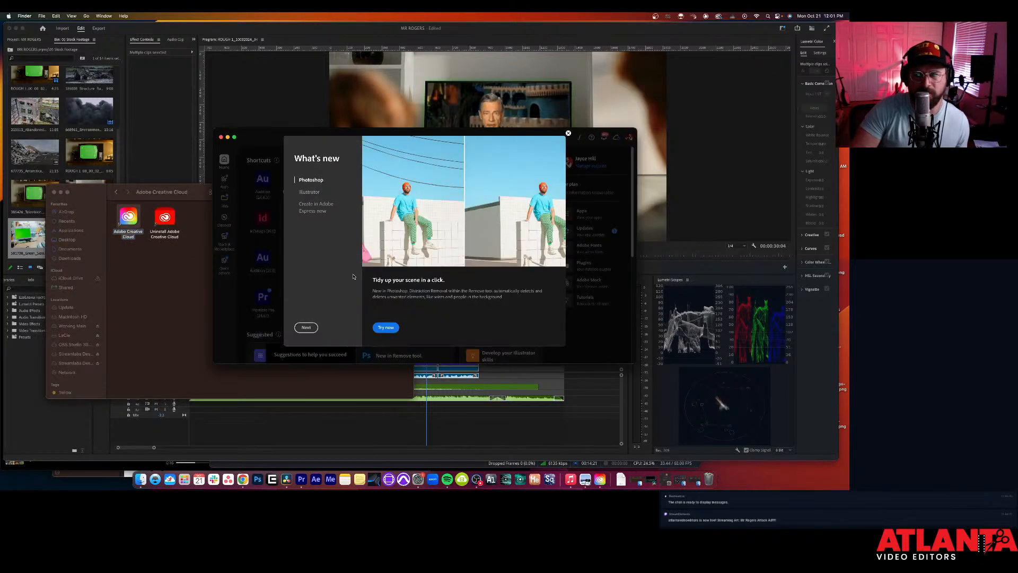
pyautogui.click(568, 133)
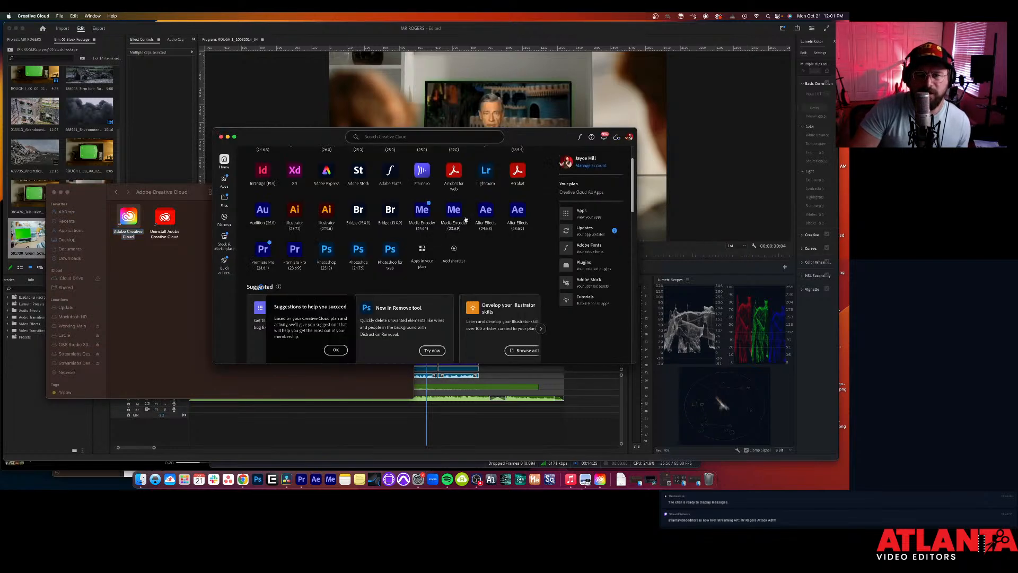
# Step: Try to launch After Effects 2023 from Creative Cloud, and cancel its verification
pyautogui.click(520, 219)
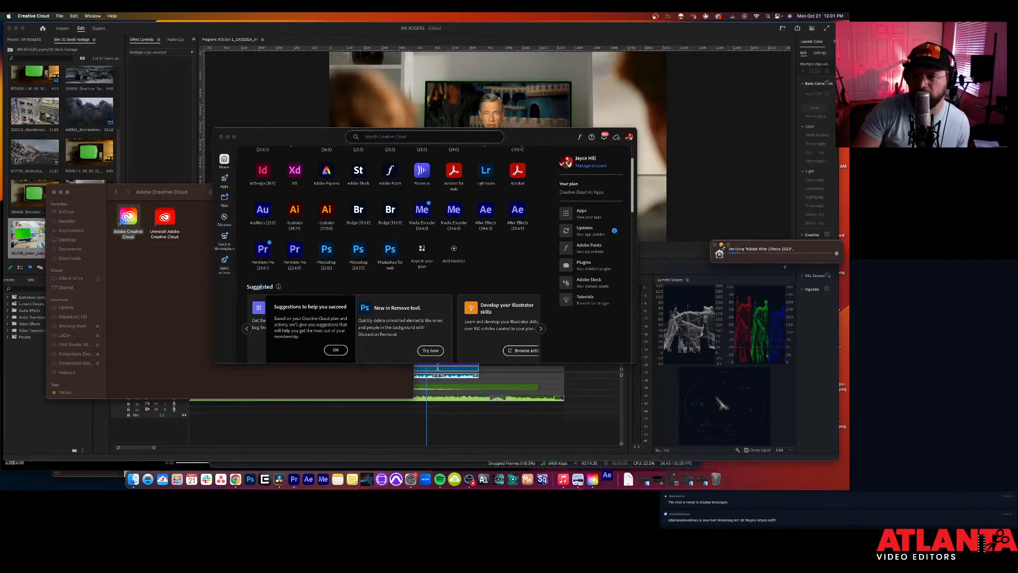
pyautogui.click(837, 253)
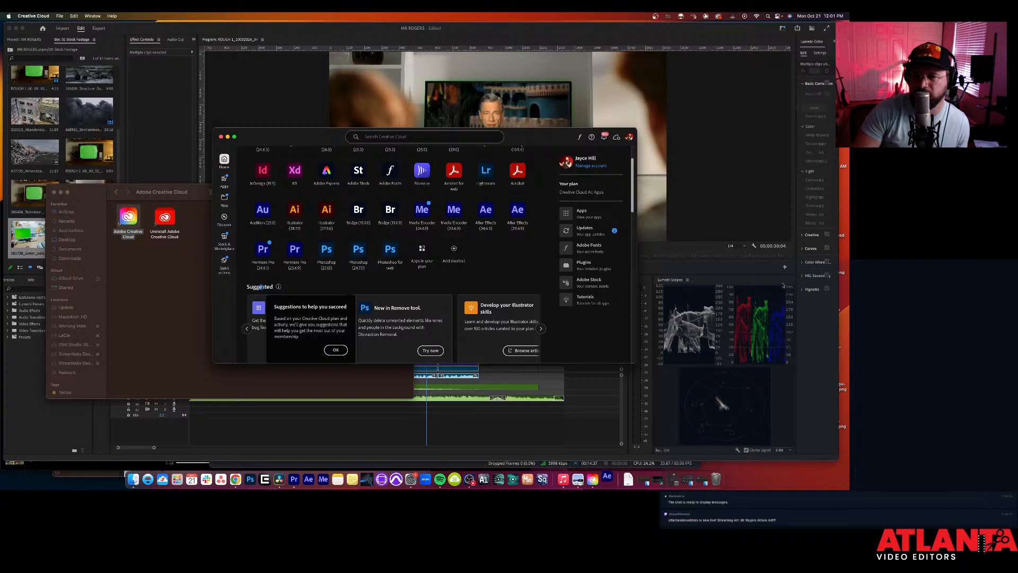
pyautogui.rightClick(311, 481)
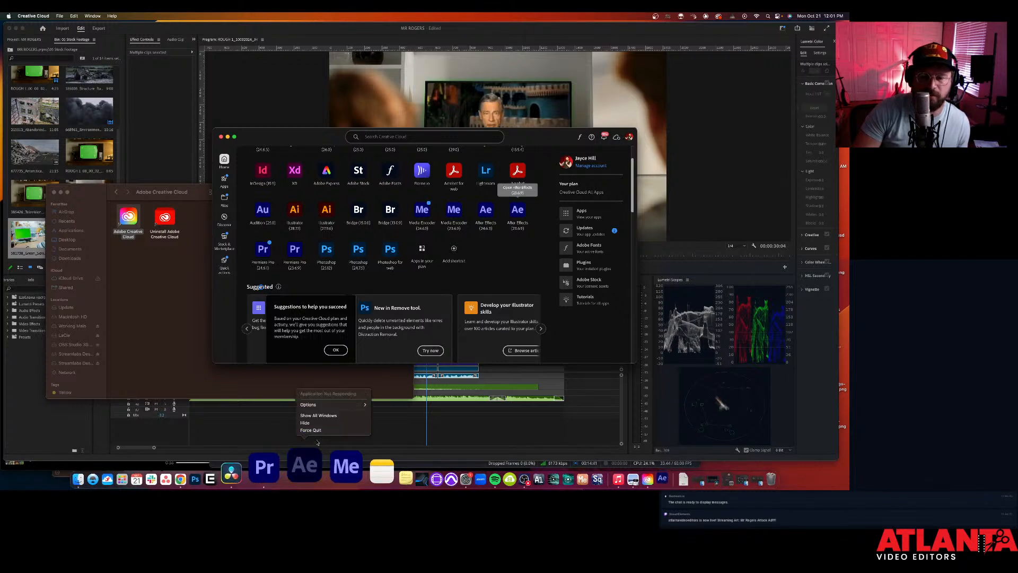
# Step: Restore the minimised GALA EPK COLOR project window, close it, and force quit DaVinci Resolve
pyautogui.click(663, 480)
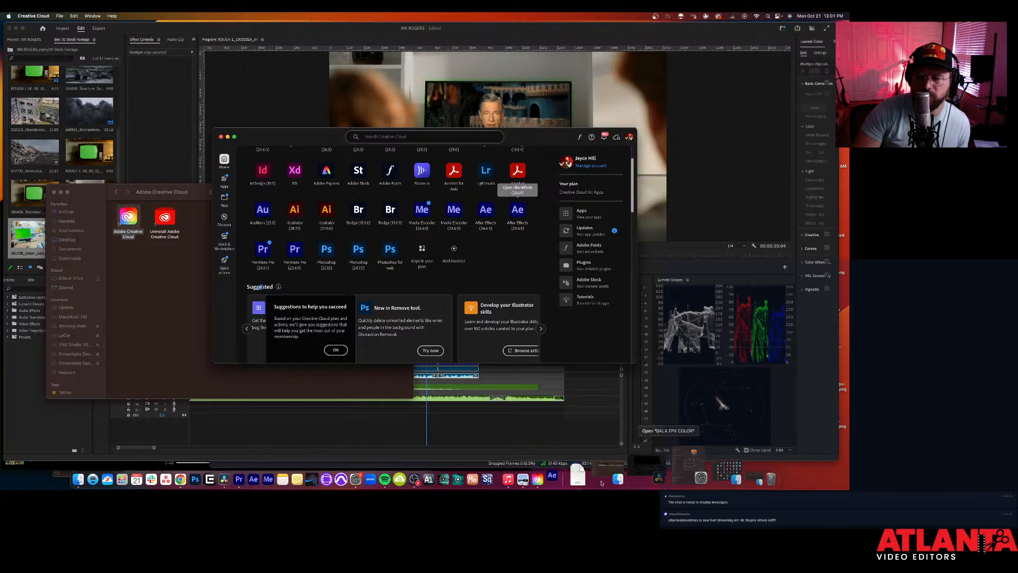
pyautogui.click(646, 469)
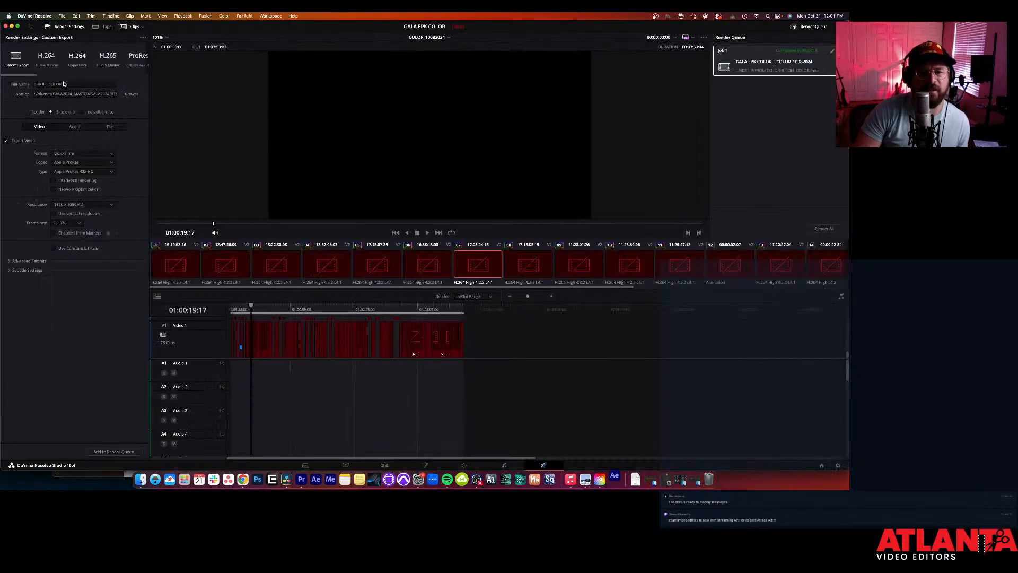
pyautogui.click(8, 27)
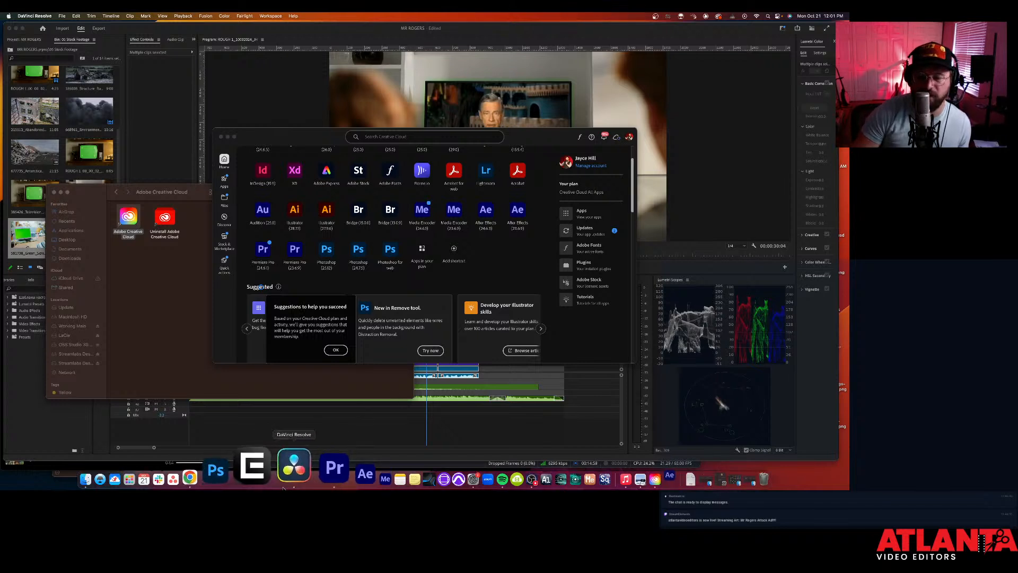
pyautogui.rightClick(291, 463)
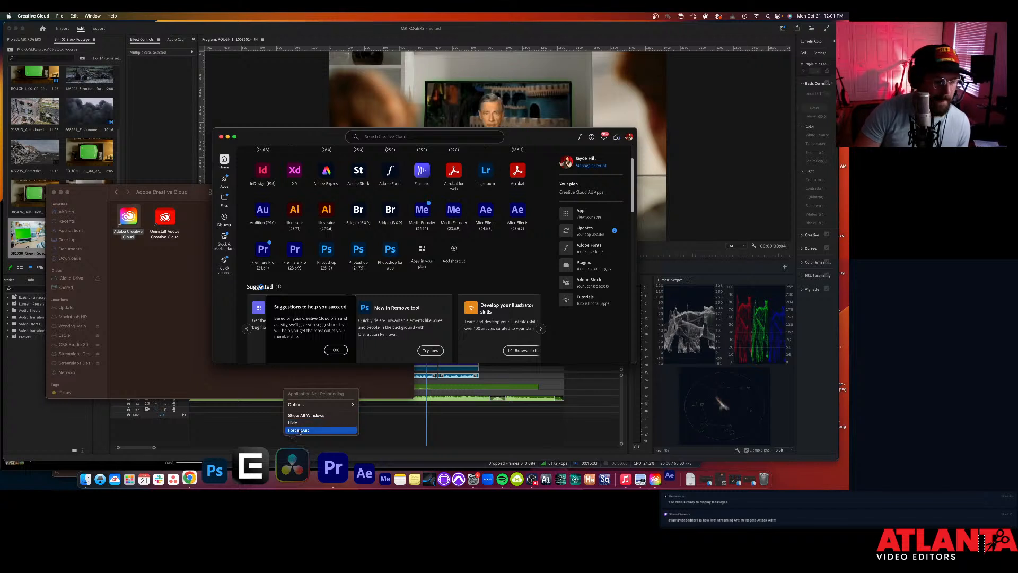
pyautogui.click(301, 425)
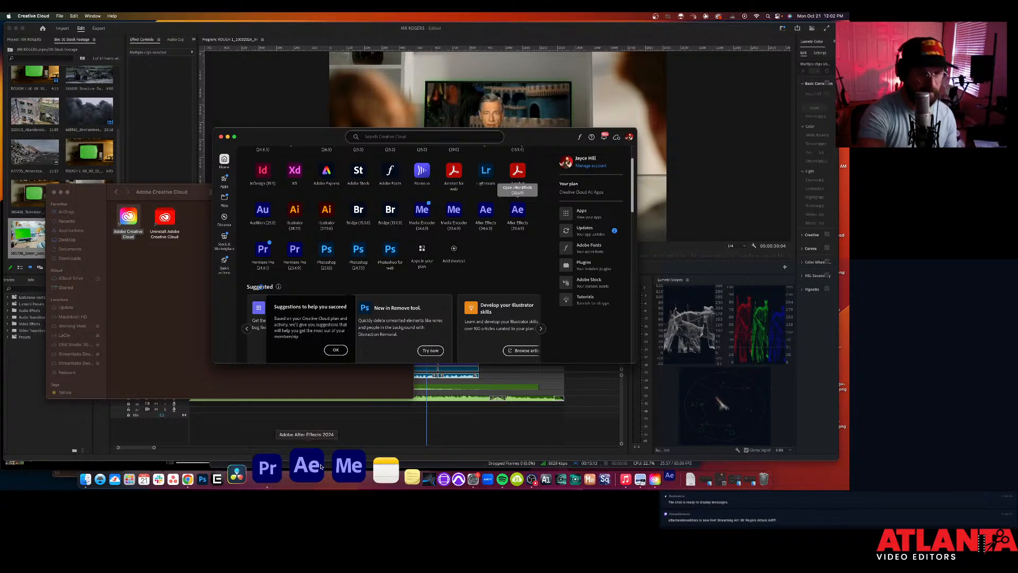
# Step: Force quit the unresponsive Adobe After Effects, bring Premiere Pro to the front and close the Force Quit Applications window
pyautogui.press('super+alt+Escape')
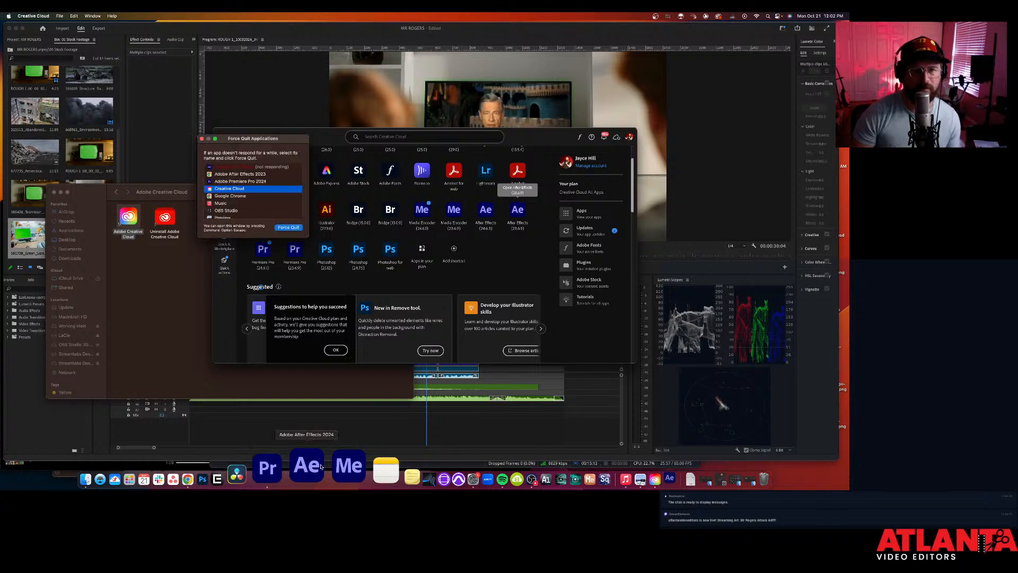
pyautogui.click(236, 168)
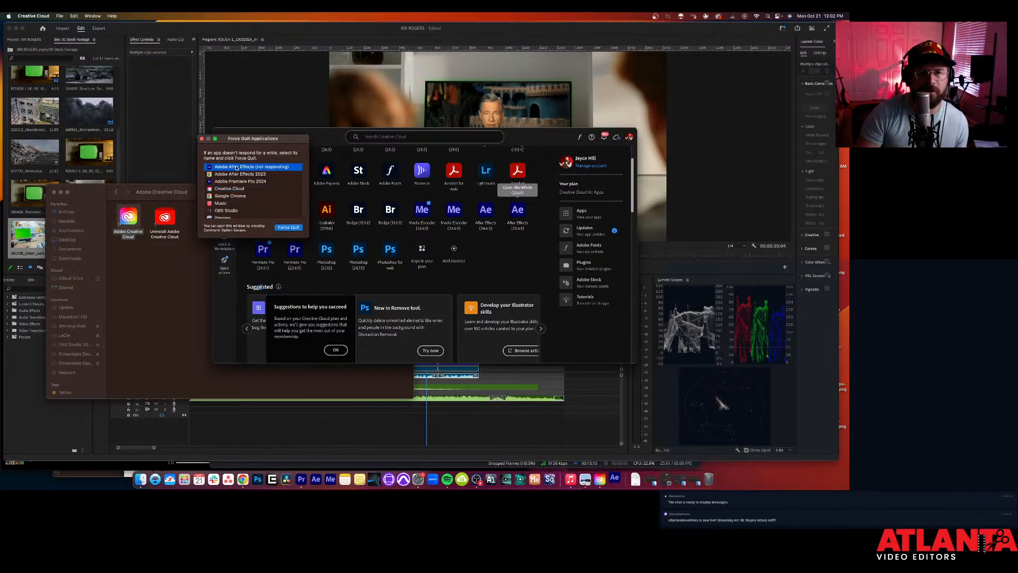
pyautogui.click(287, 227)
pyautogui.click(302, 198)
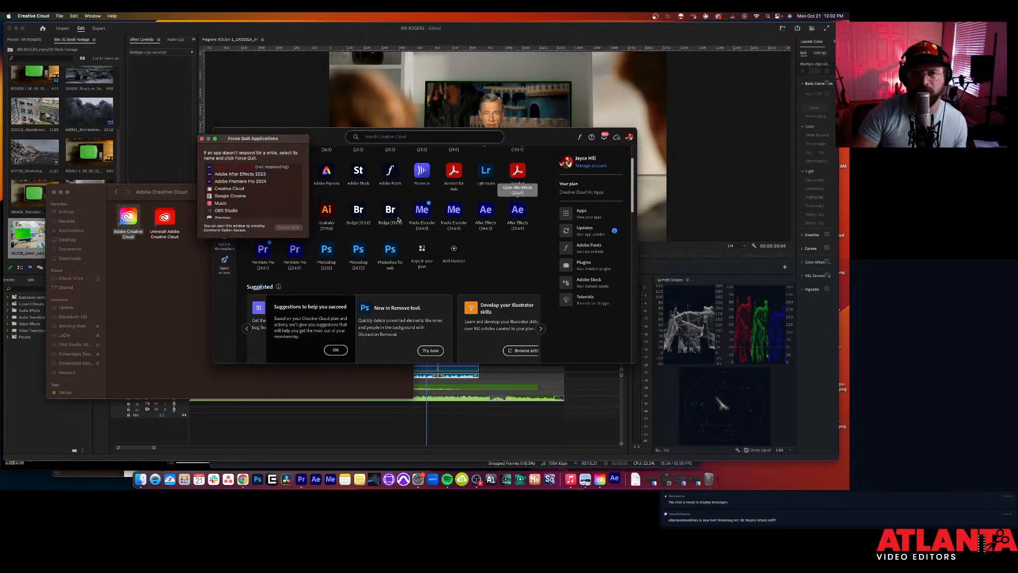
pyautogui.click(243, 112)
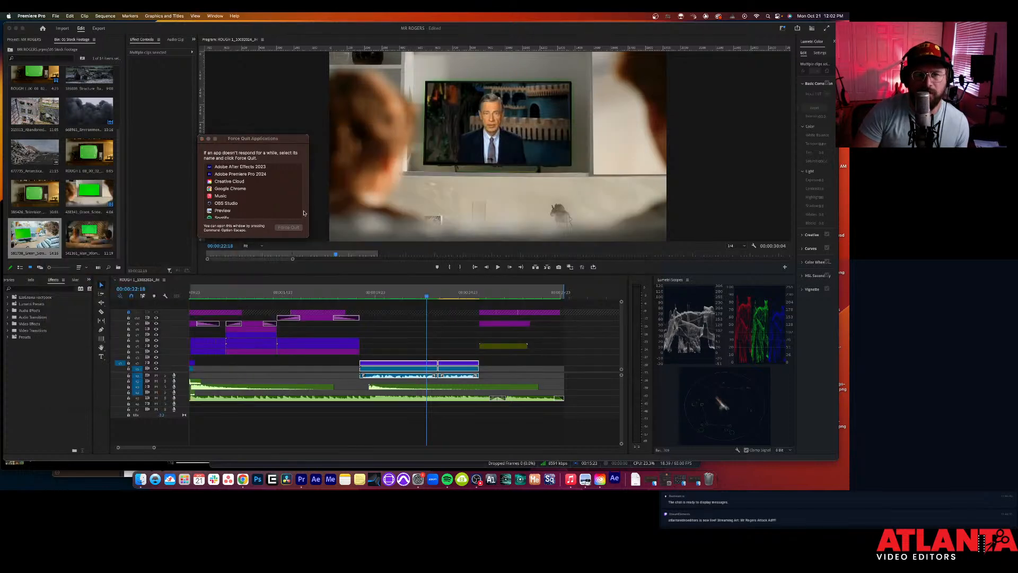
pyautogui.moveTo(249, 138); pyautogui.dragTo(278, 124)
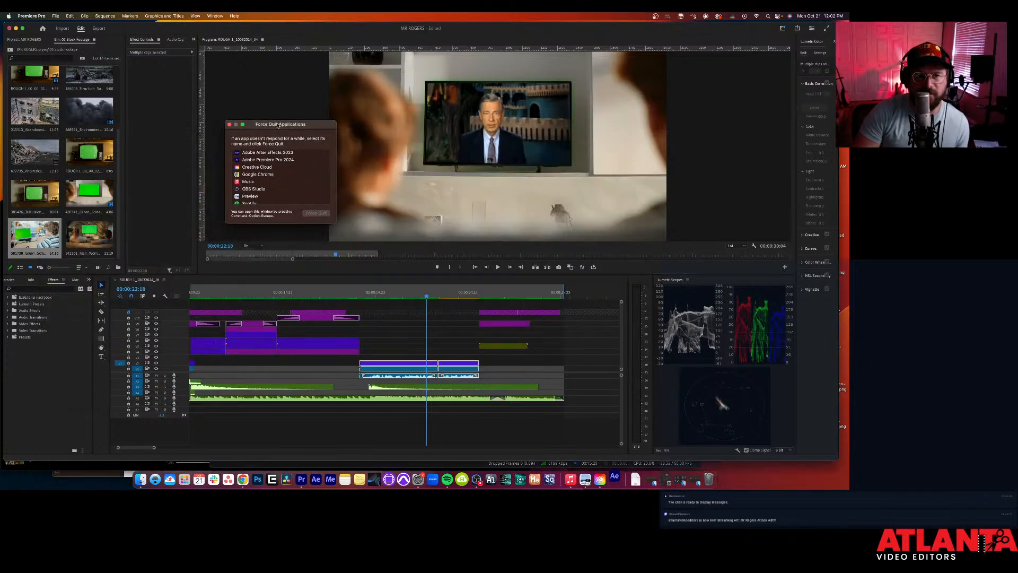
pyautogui.click(230, 125)
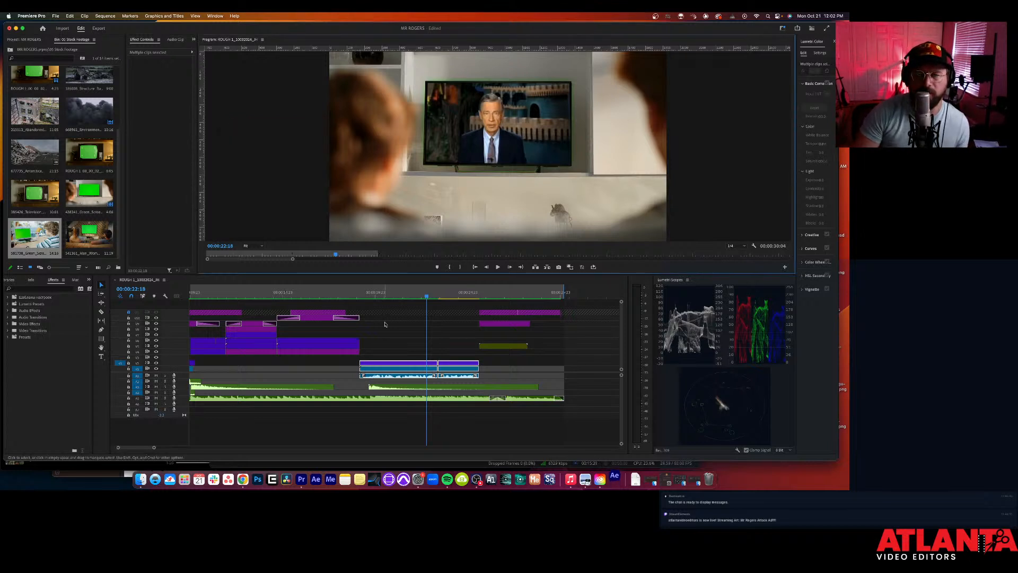
# Step: Pause the music in Spotify, return to Premiere Pro and play the opening of the sequence from its start
pyautogui.click(344, 301)
pyautogui.click(422, 467)
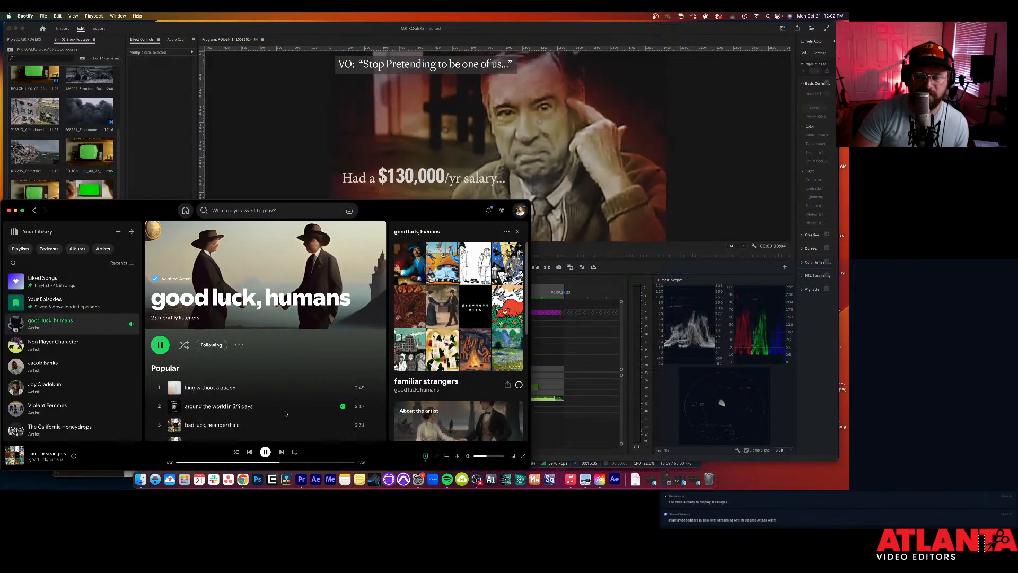
pyautogui.click(265, 452)
pyautogui.click(540, 419)
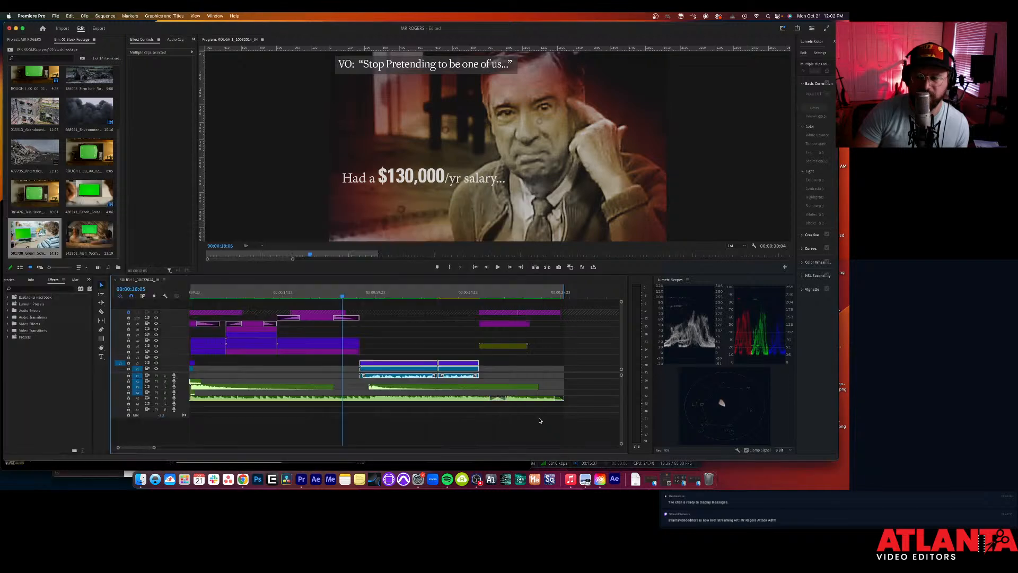
pyautogui.hscroll(-5, 433, 375)
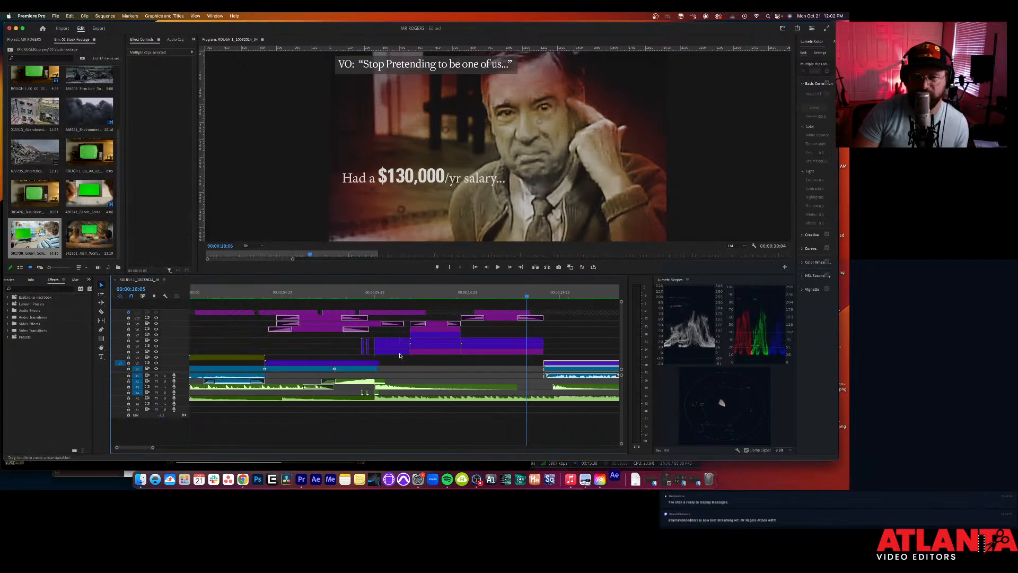
pyautogui.press('Home')
pyautogui.press('space')
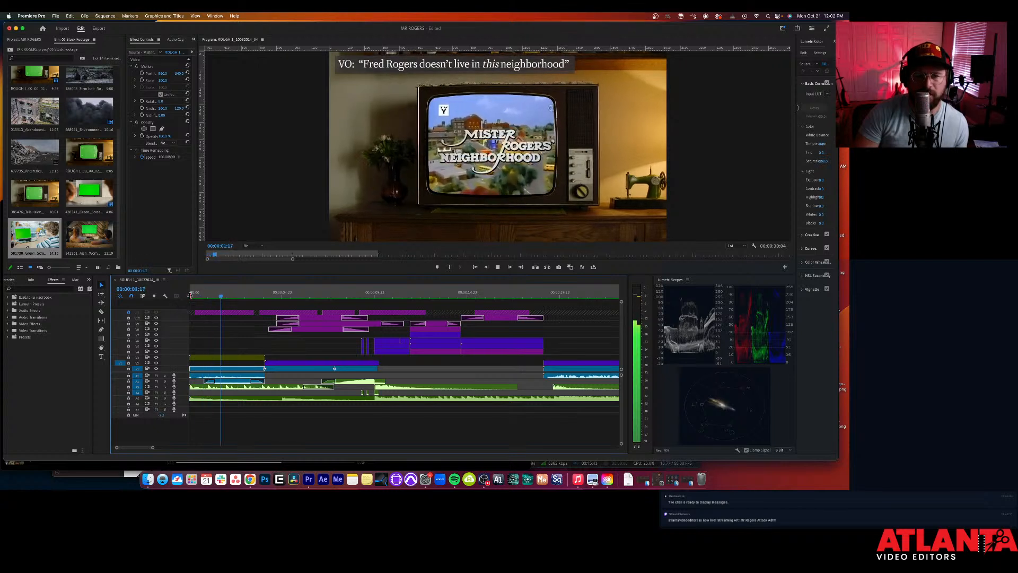
pyautogui.press('Home')
pyautogui.press('space')
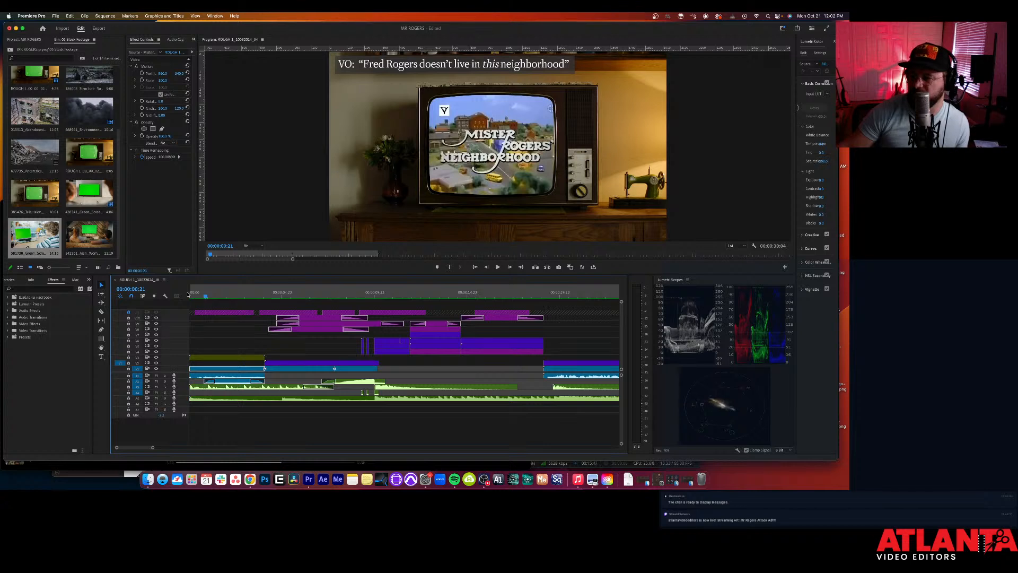
pyautogui.press('space')
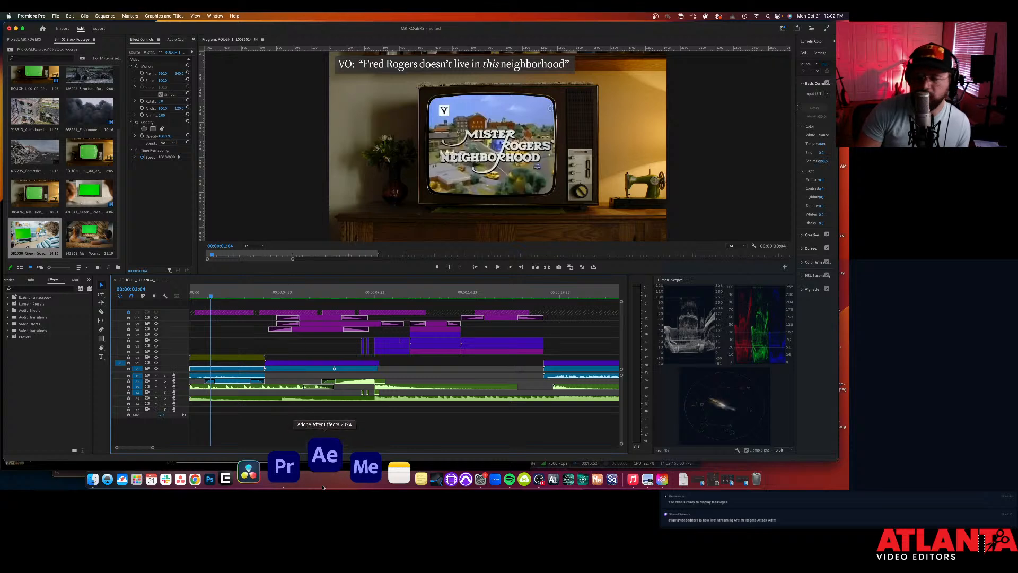
# Step: Resume the Spotify music and continue the After Effects launch from Crash Repair Options without using Safe Mode
pyautogui.click(453, 469)
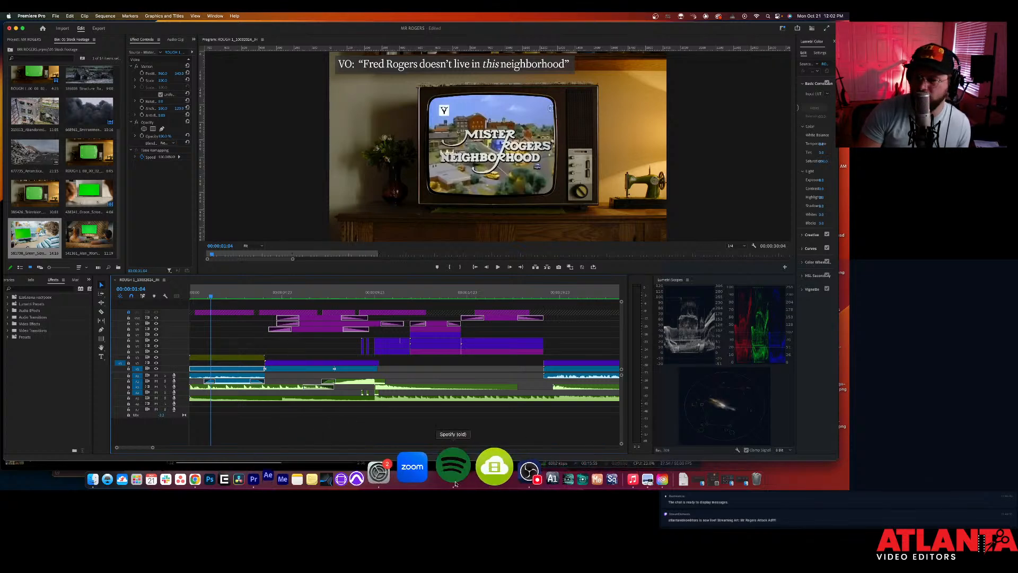
pyautogui.click(265, 454)
pyautogui.click(548, 420)
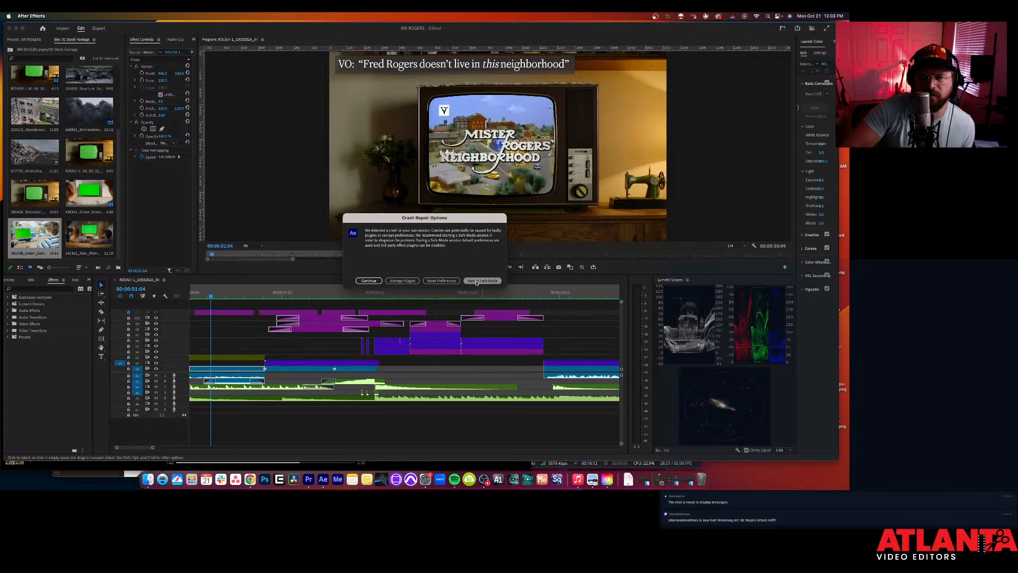
pyautogui.click(368, 281)
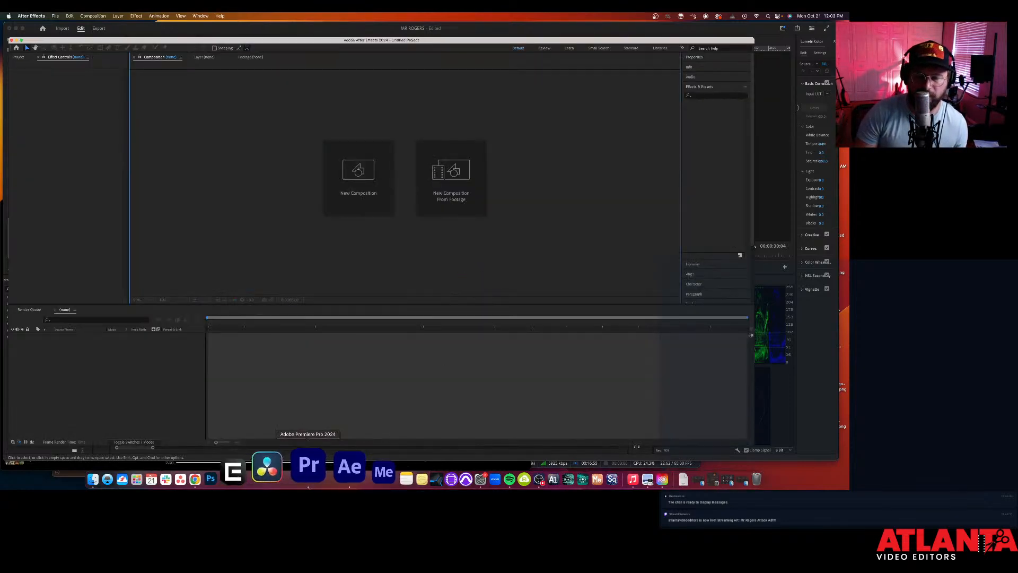
# Step: Switch to Premiere Pro and replace the stacked TV-shot and laptop-shot clips around 00:00:22:01 with an After Effects composition
pyautogui.click(308, 483)
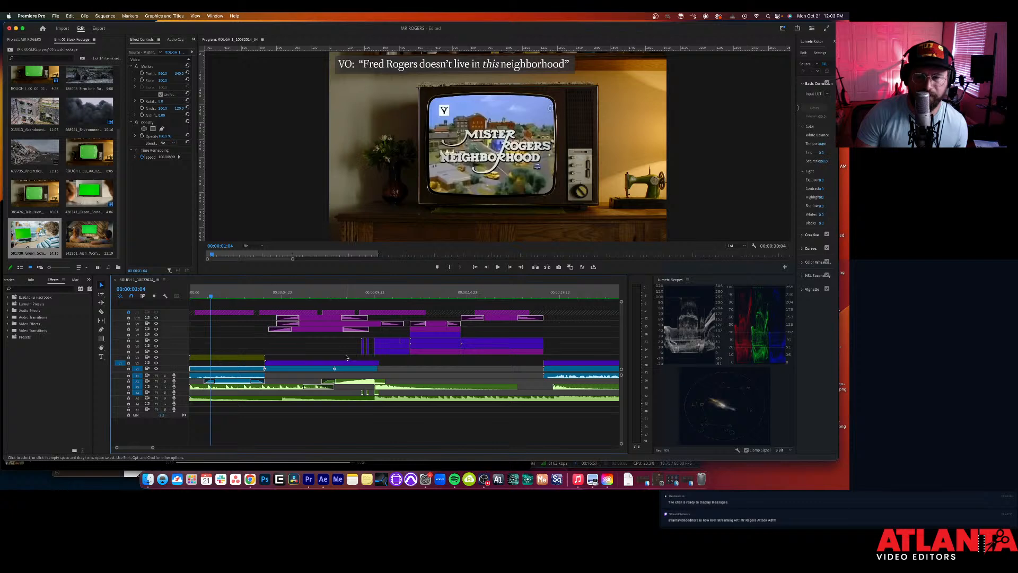
pyautogui.click(459, 366)
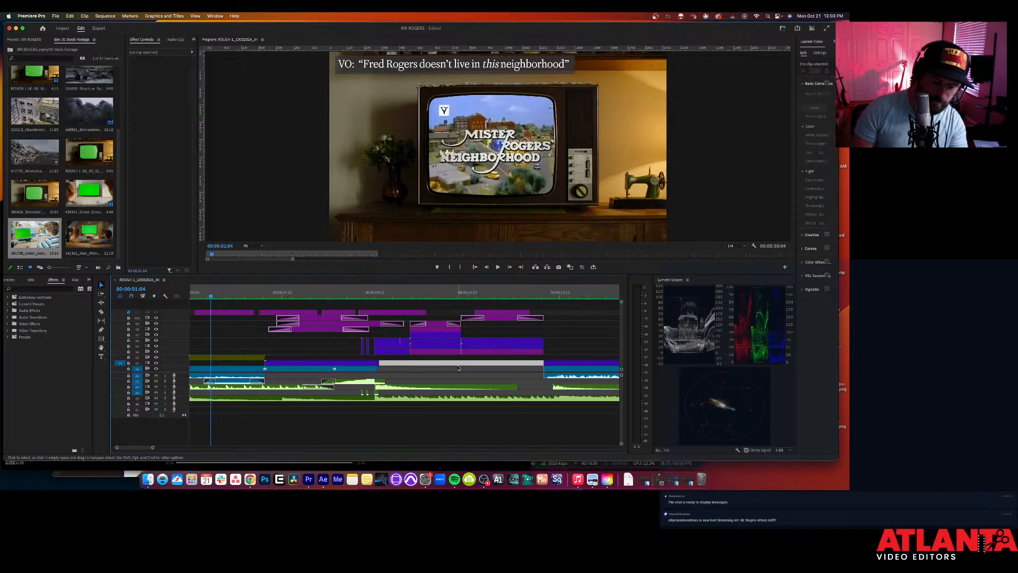
pyautogui.press('-')
pyautogui.press('-')
pyautogui.press('=')
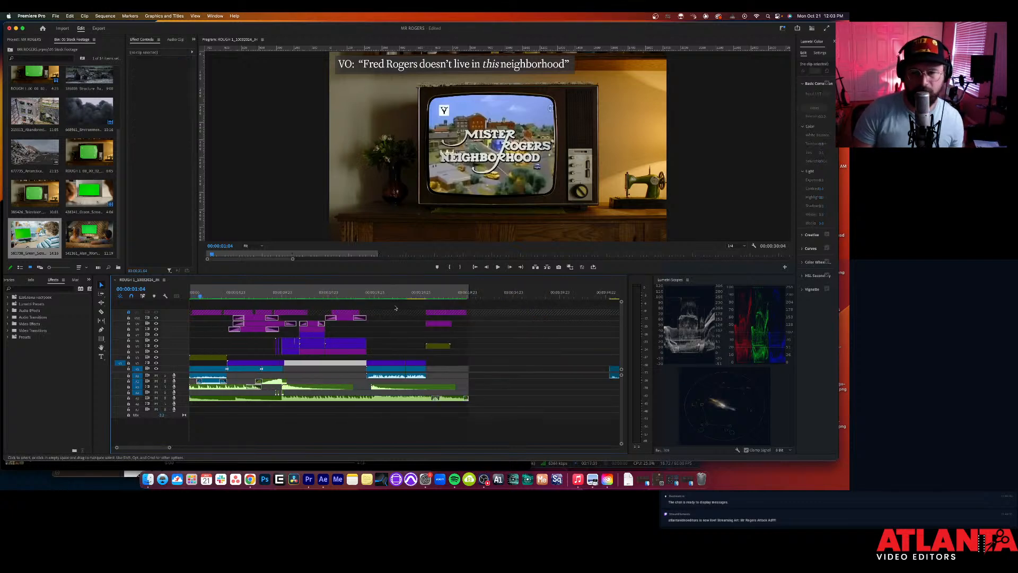
pyautogui.click(394, 294)
pyautogui.moveTo(413, 356); pyautogui.dragTo(387, 379)
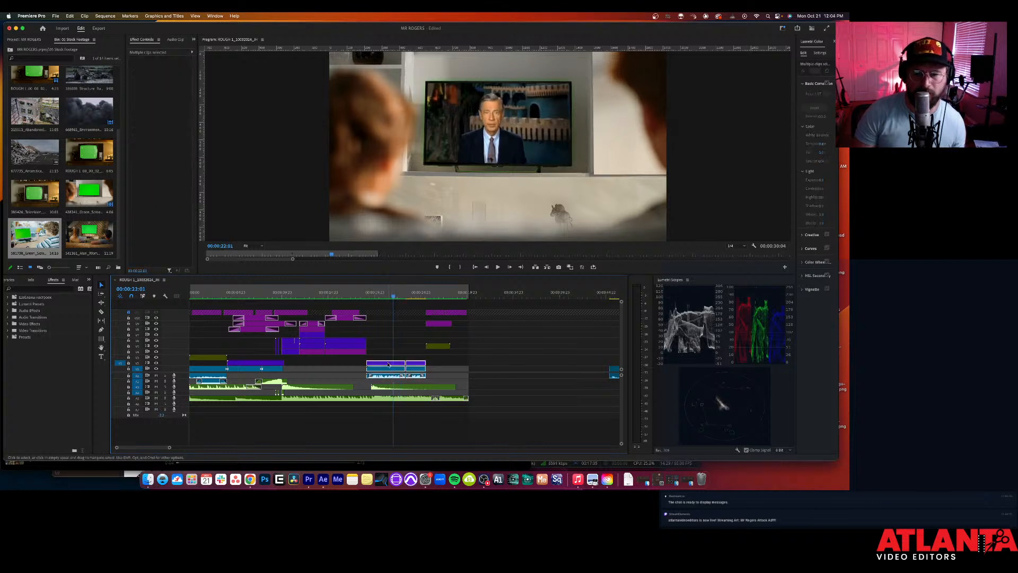
pyautogui.rightClick(388, 364)
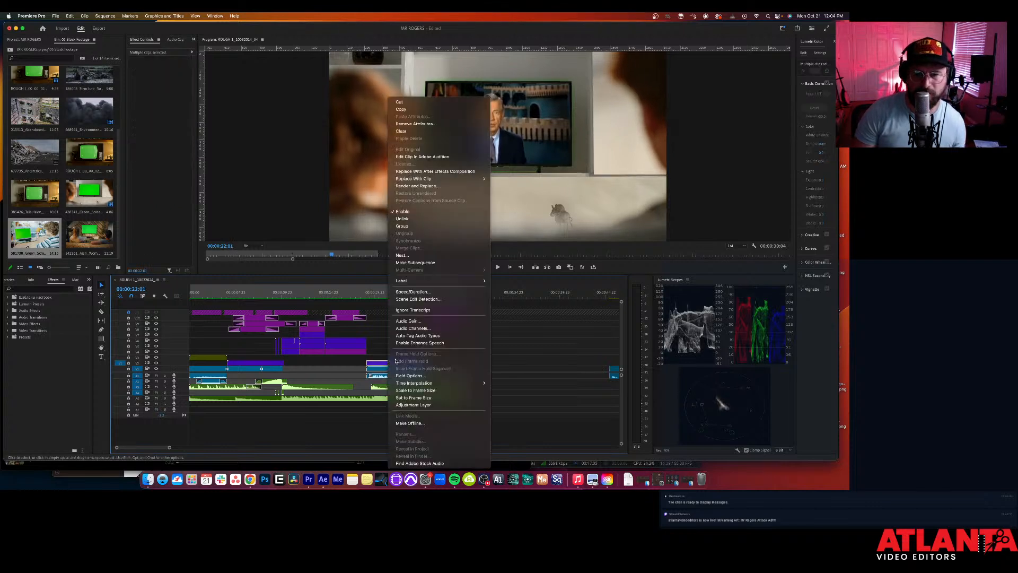
pyautogui.click(441, 172)
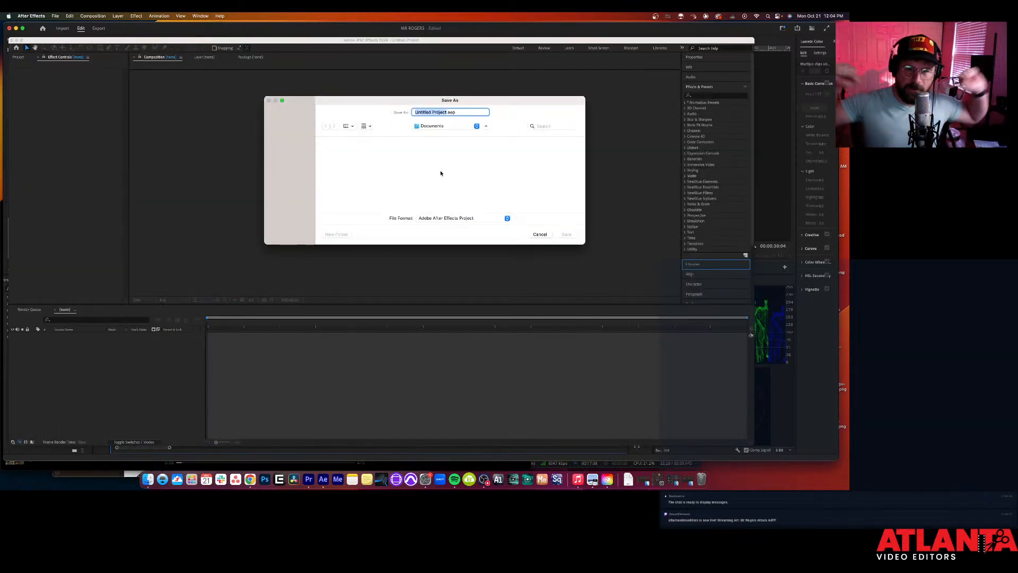
# Step: Name the After Effects project MR ROGERS AE and choose the Mr Rogers folder inside AVE STREAM > CHALLENGES as its save location
pyautogui.write('MR ROGERS')
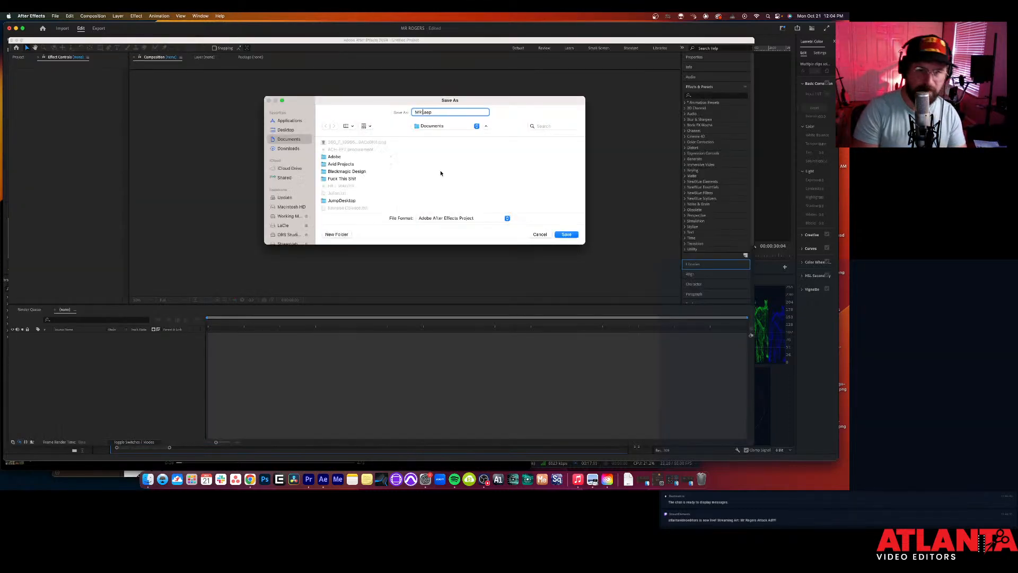
pyautogui.write(' AE')
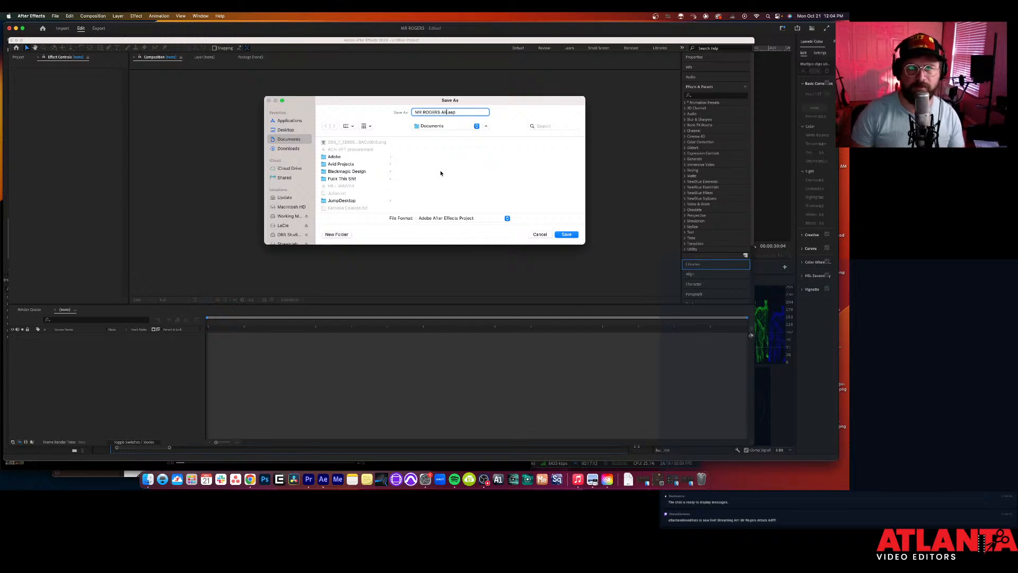
pyautogui.click(283, 225)
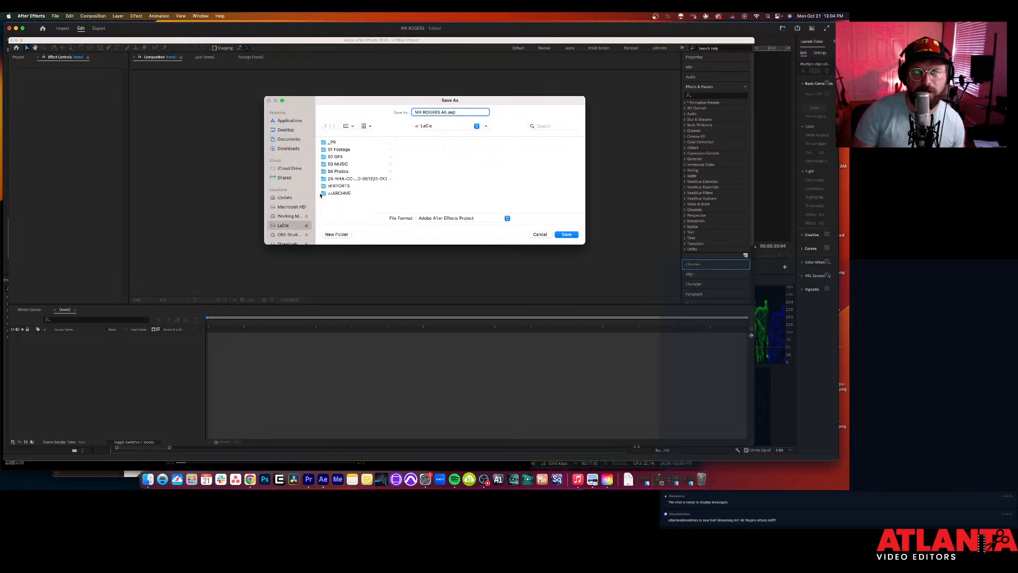
pyautogui.click(339, 149)
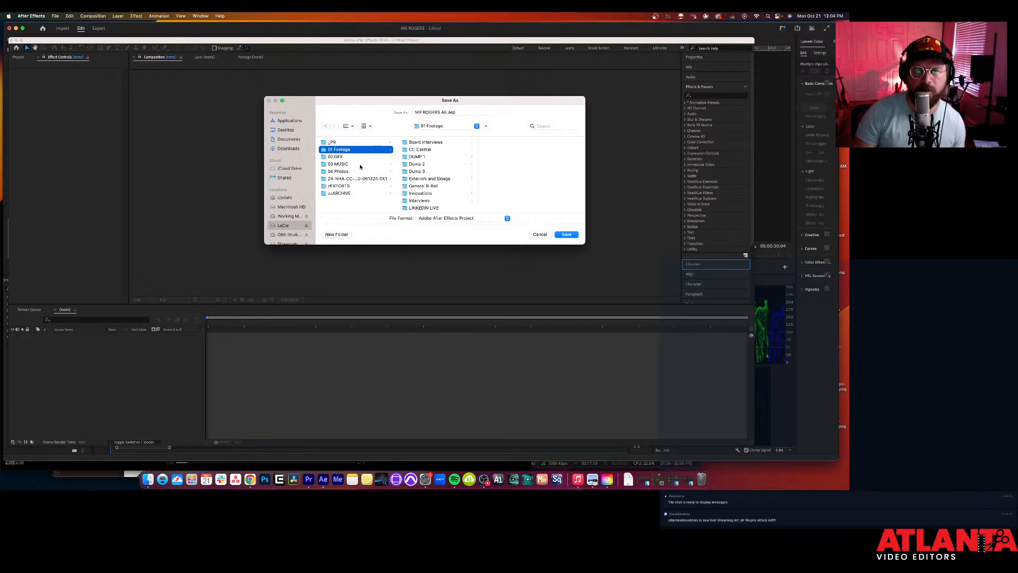
pyautogui.click(289, 216)
pyautogui.click(342, 185)
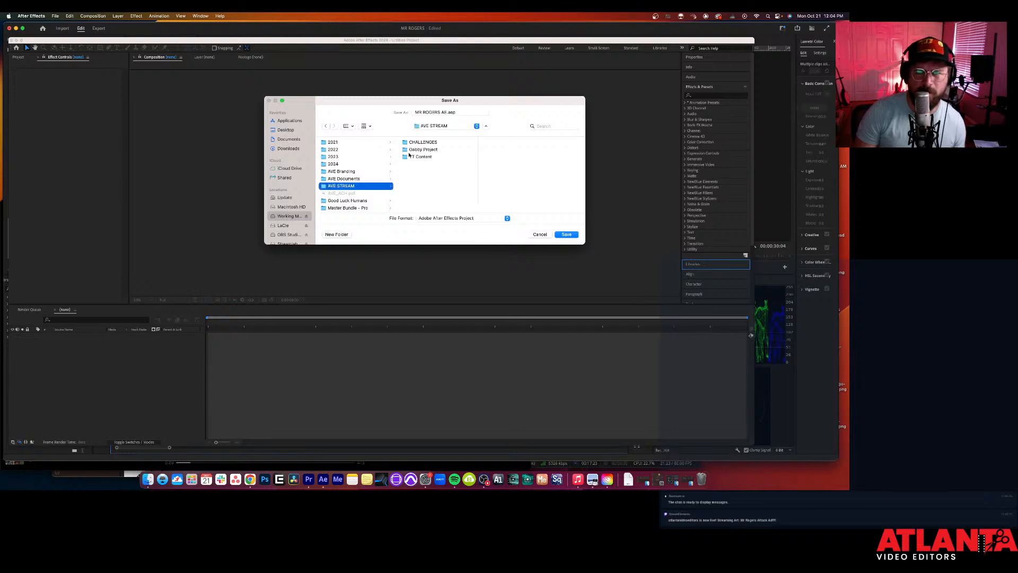
pyautogui.click(424, 142)
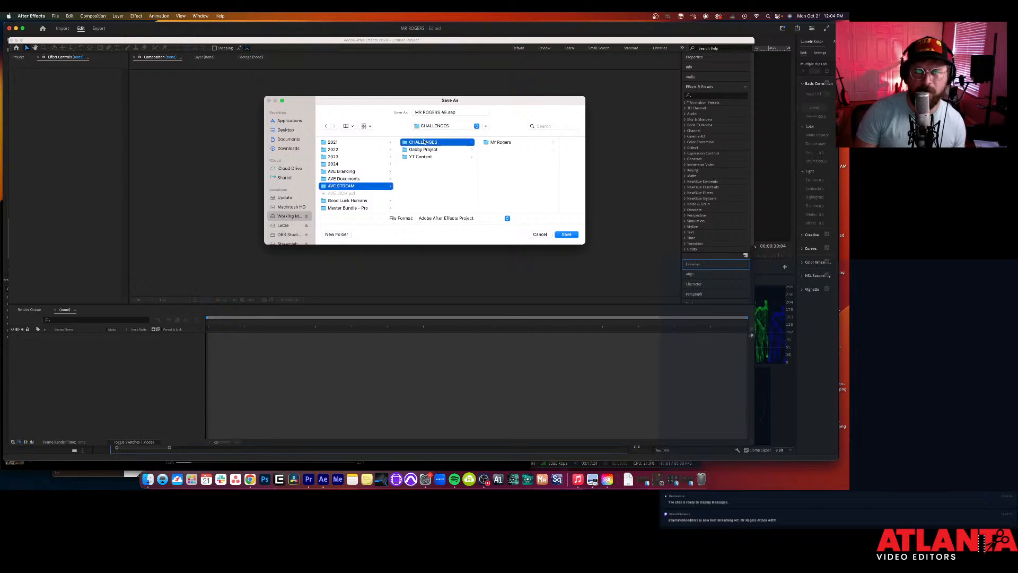
pyautogui.click(526, 143)
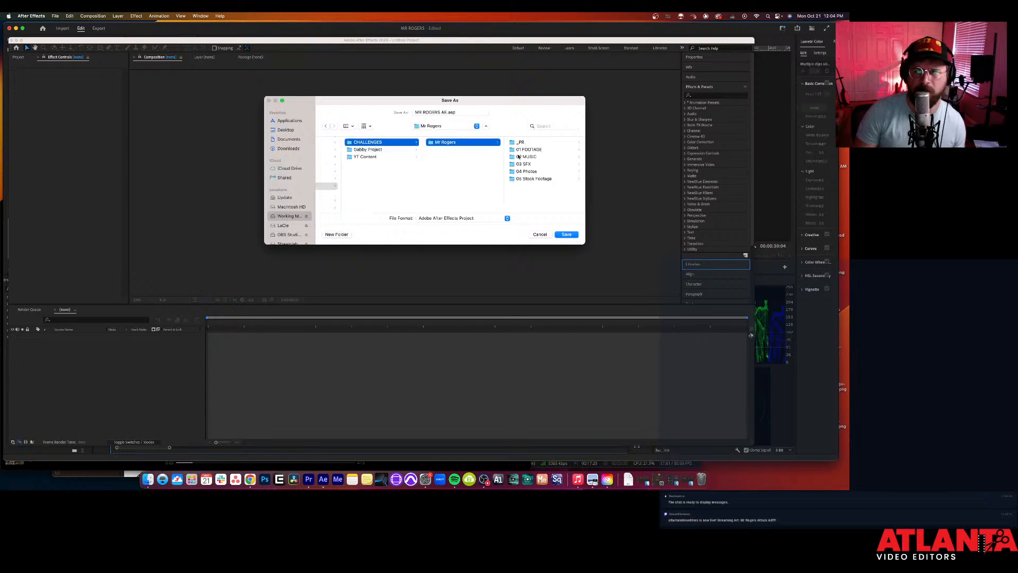
# Step: Create a new folder named 06 AE PR inside the Mr Rogers folder
pyautogui.click(337, 234)
pyautogui.write('06')
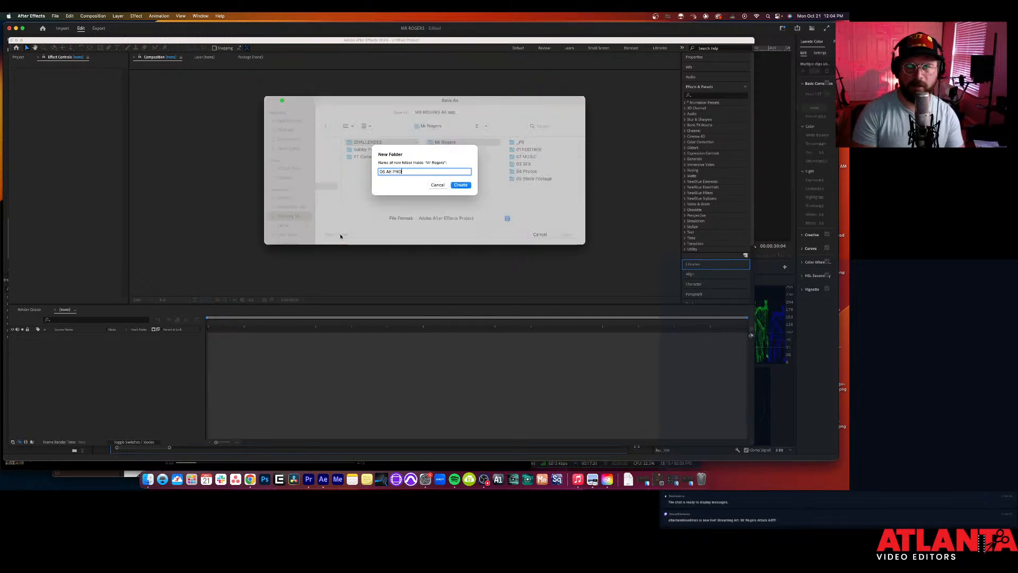
pyautogui.write(' AE PR')
pyautogui.click(461, 185)
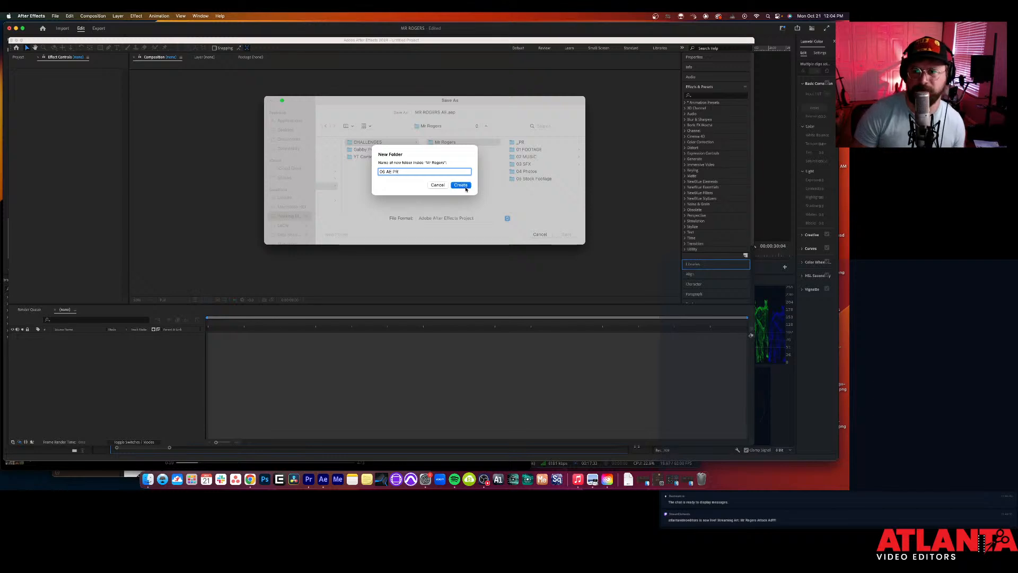
# Step: Save the MR ROGERS AE project in the 06 AE PR folder and scrub through the linked TV and laptop composition
pyautogui.click(566, 234)
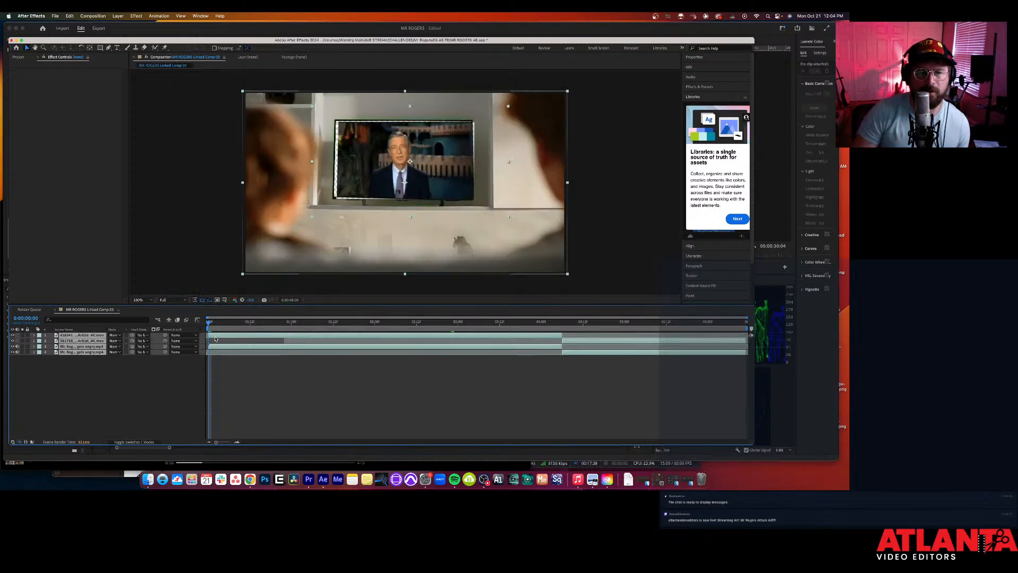
pyautogui.moveTo(219, 324); pyautogui.dragTo(256, 322)
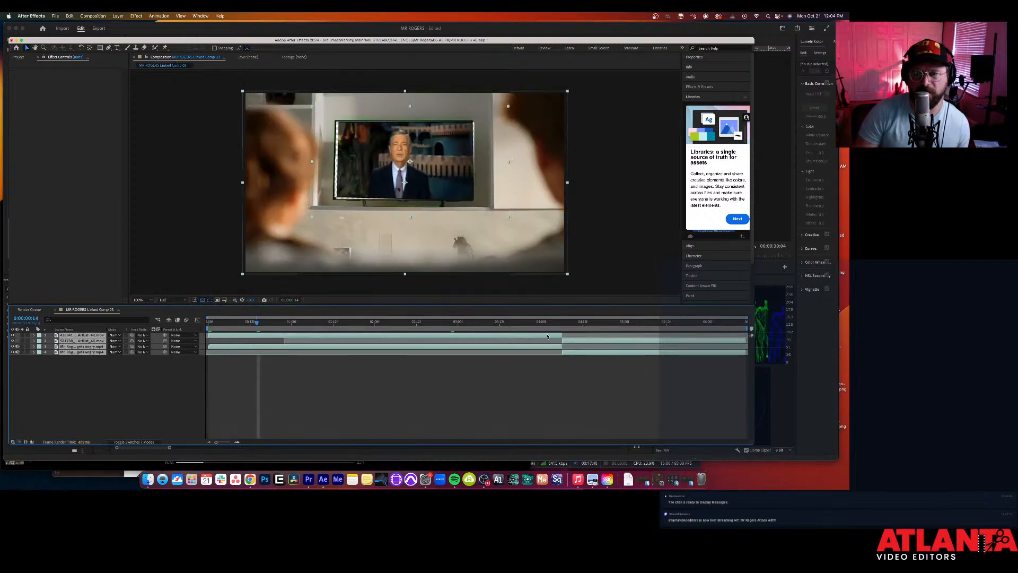
pyautogui.moveTo(578, 324); pyautogui.dragTo(590, 323)
pyautogui.click(500, 324)
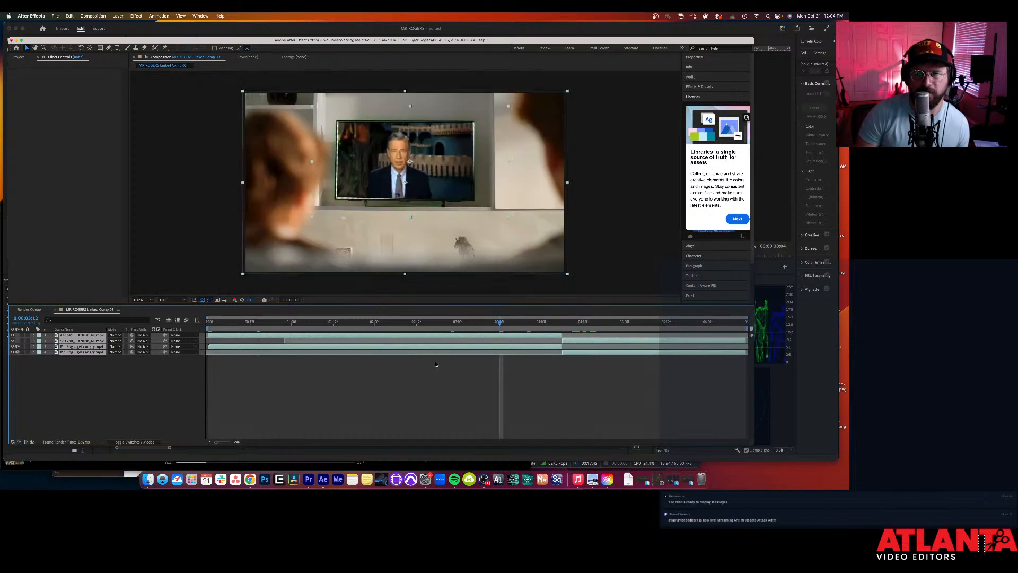
# Step: Switch to Premiere Pro and undo the After Effects replacement to restore the stacked TV and laptop clips
pyautogui.click(308, 479)
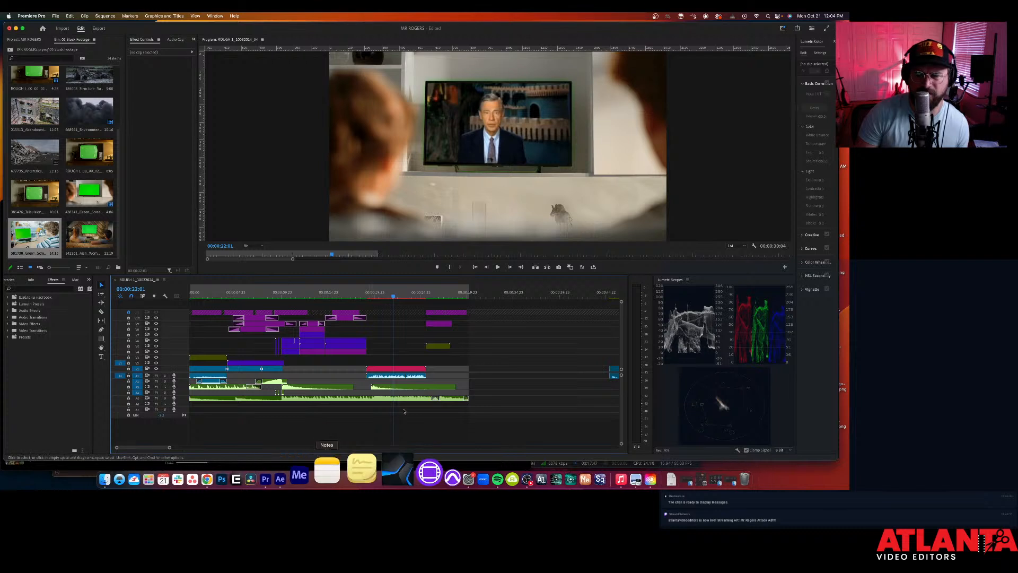
pyautogui.moveTo(411, 360); pyautogui.dragTo(404, 361)
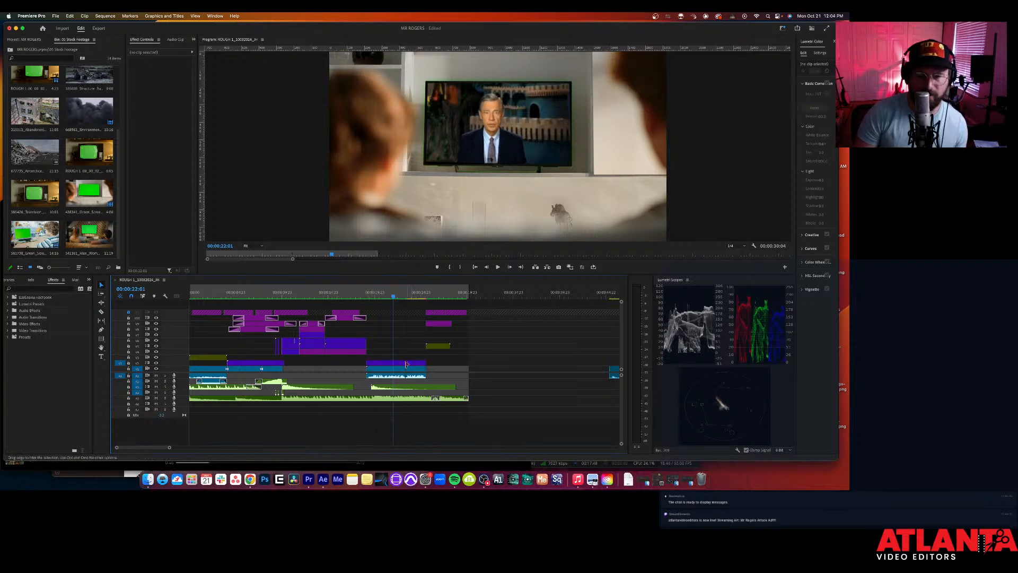
# Step: Remove the Color Key effect and the opacity mask from the TV green-screen clip at 00:00:22:01
pyautogui.click(384, 364)
pyautogui.hotkey('shift', '5')
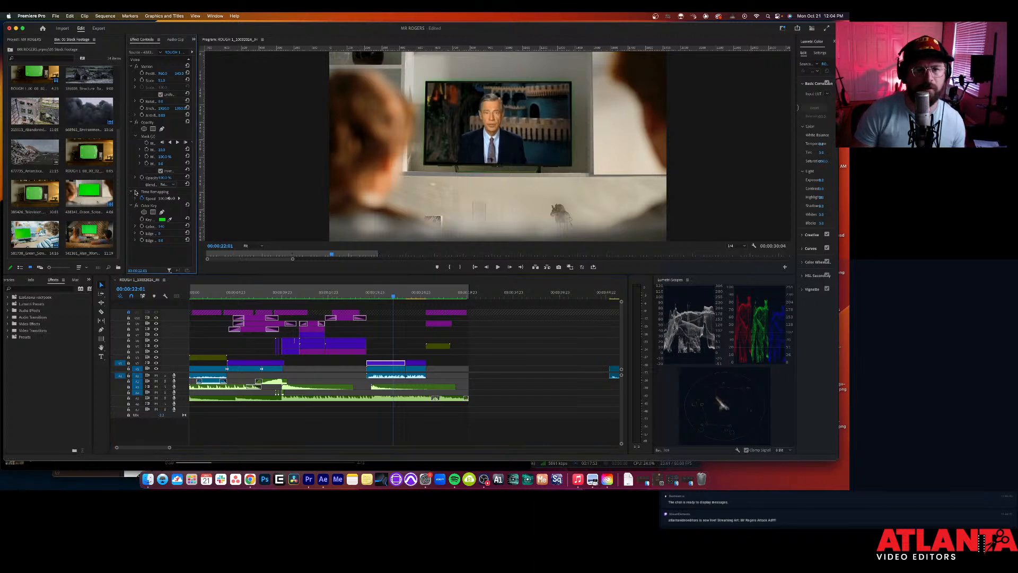
pyautogui.click(147, 206)
pyautogui.press('Delete')
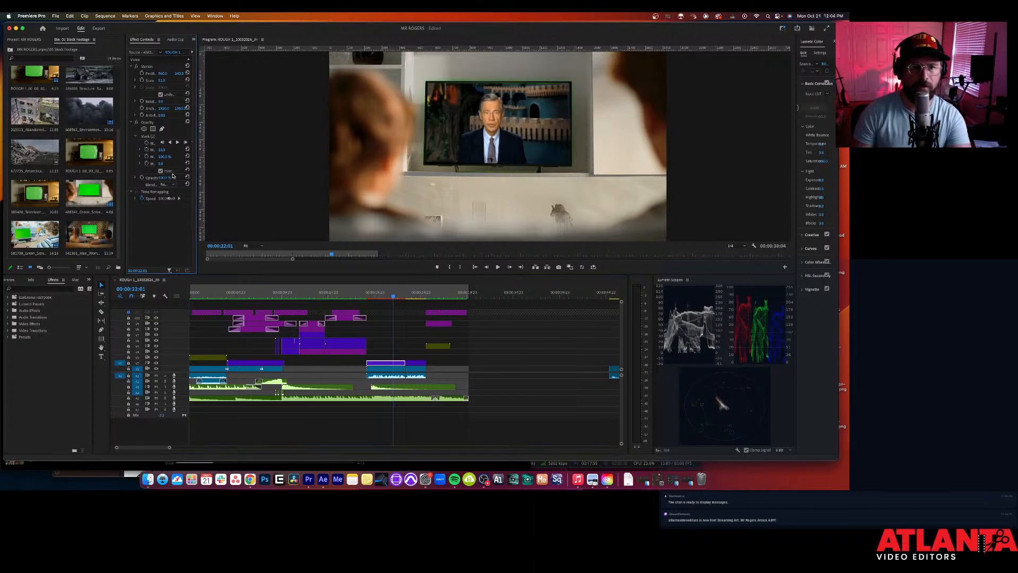
pyautogui.click(147, 136)
pyautogui.press('Delete')
pyautogui.click(150, 151)
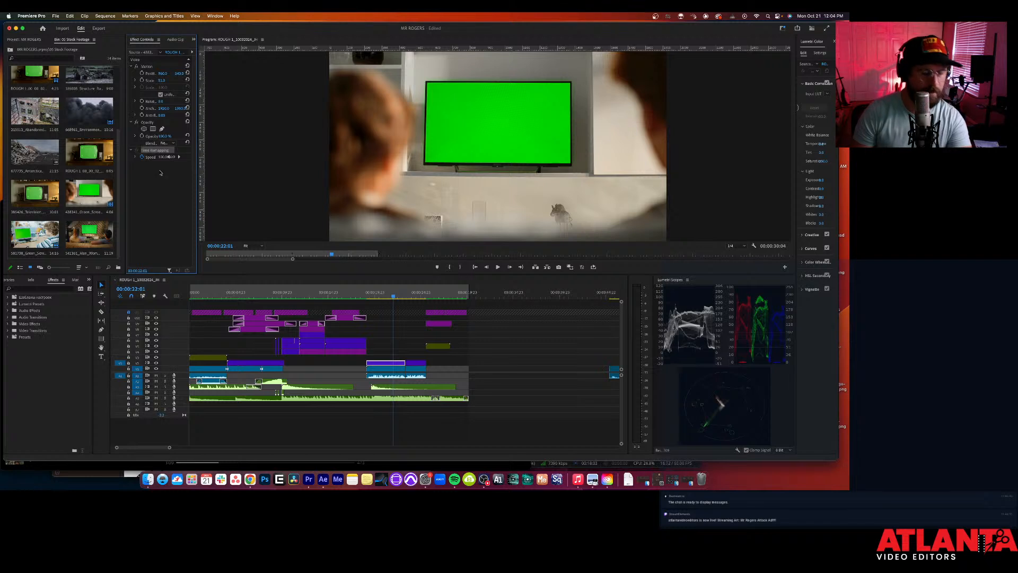
pyautogui.click(157, 174)
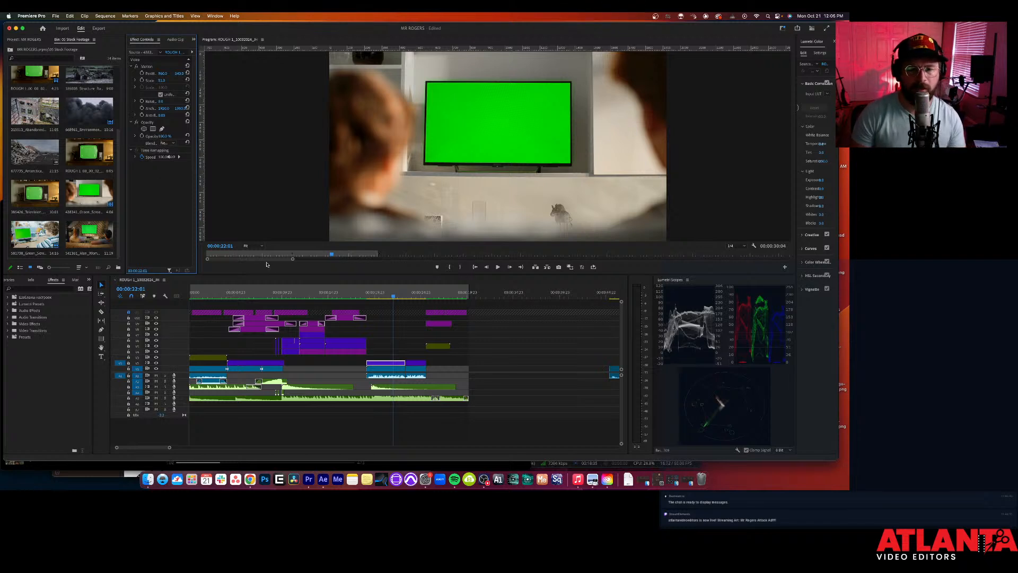
# Step: Remove the Motion, Opacity and Time Remapping attributes from both the TV and laptop green-screen clips
pyautogui.keyDown('shift'); pyautogui.click(416, 358); pyautogui.keyUp('shift')
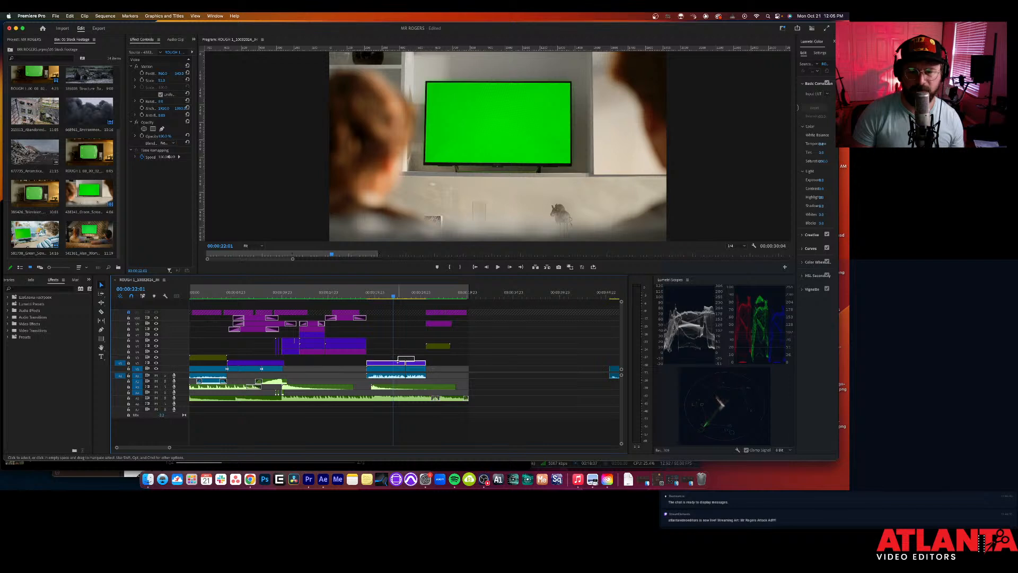
pyautogui.rightClick(395, 359)
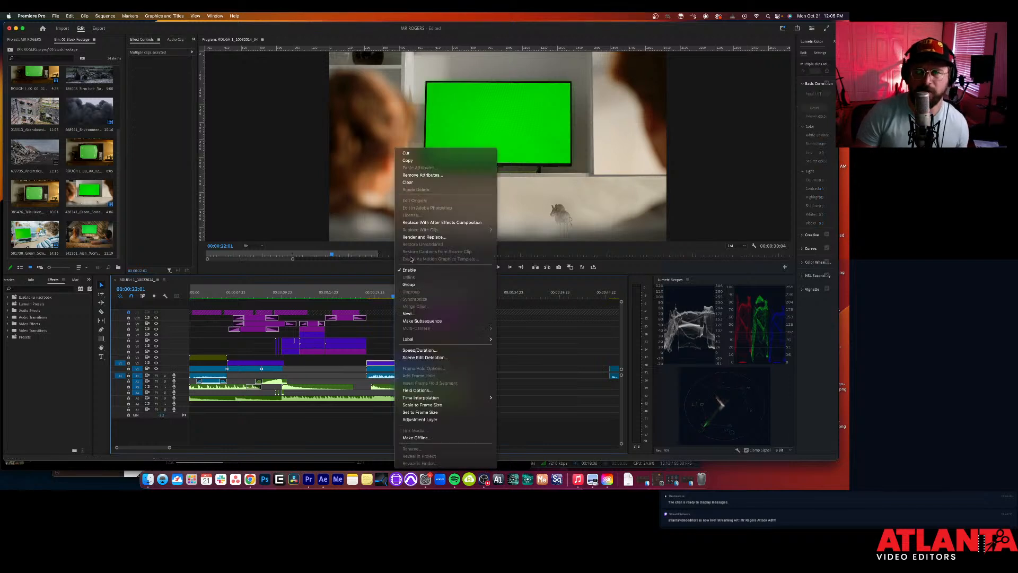
pyautogui.click(428, 175)
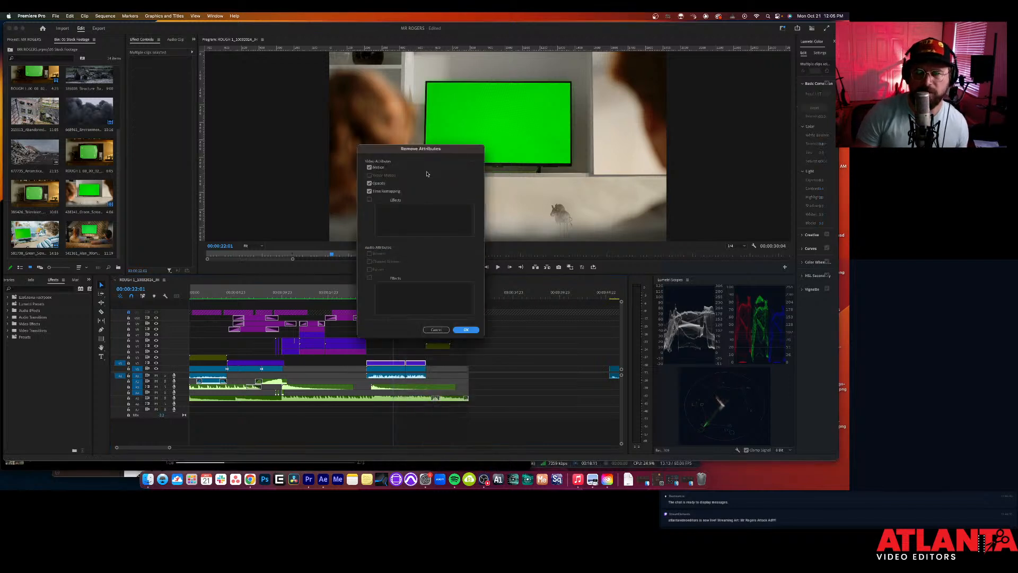
pyautogui.click(465, 330)
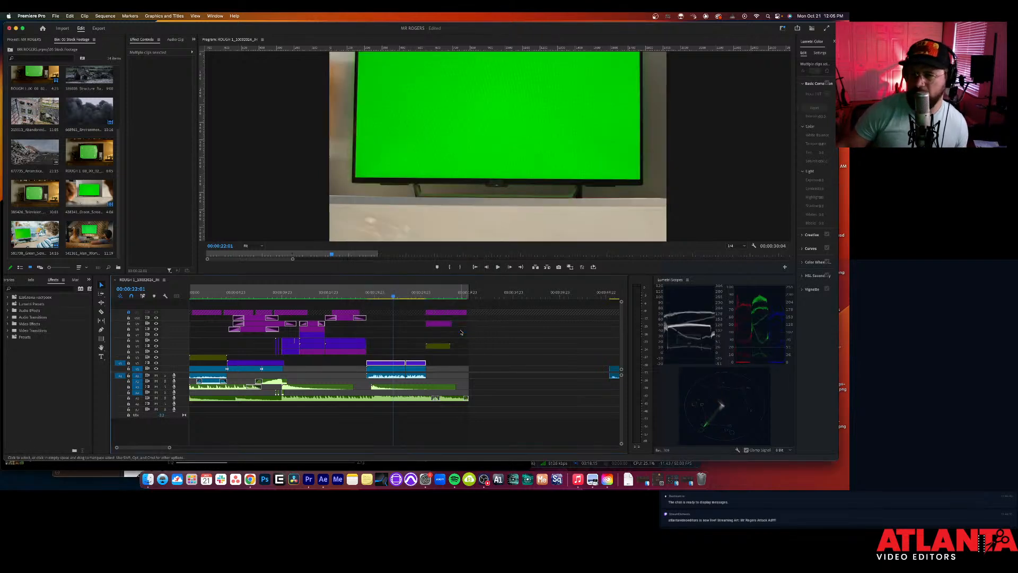
# Step: Replace the cleaned-up TV and laptop green-screen clips and the footage beneath them with an After Effects composition
pyautogui.click(406, 356)
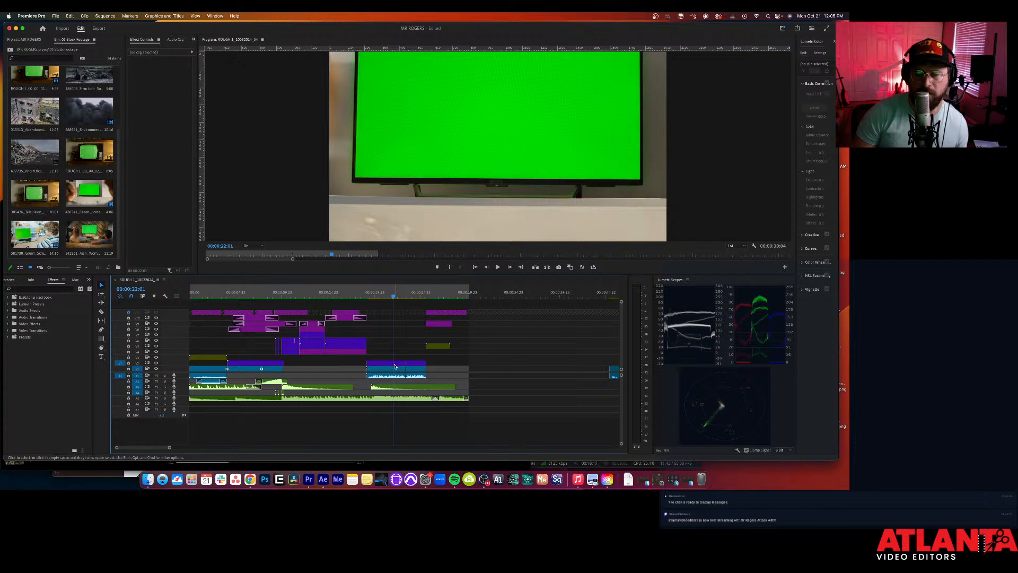
pyautogui.click(395, 364)
pyautogui.moveTo(413, 356); pyautogui.dragTo(366, 367)
pyautogui.rightClick(382, 365)
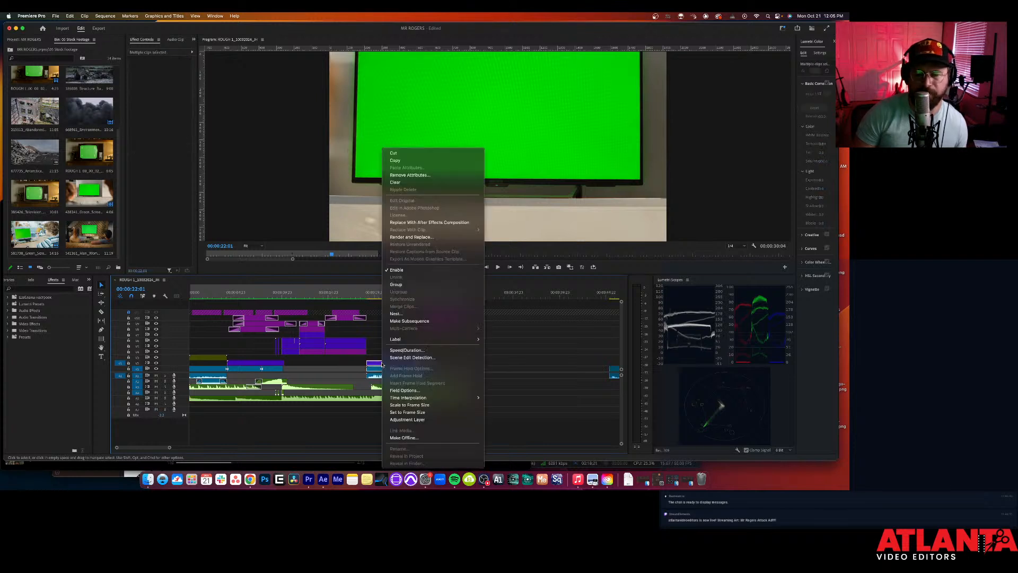
pyautogui.click(436, 221)
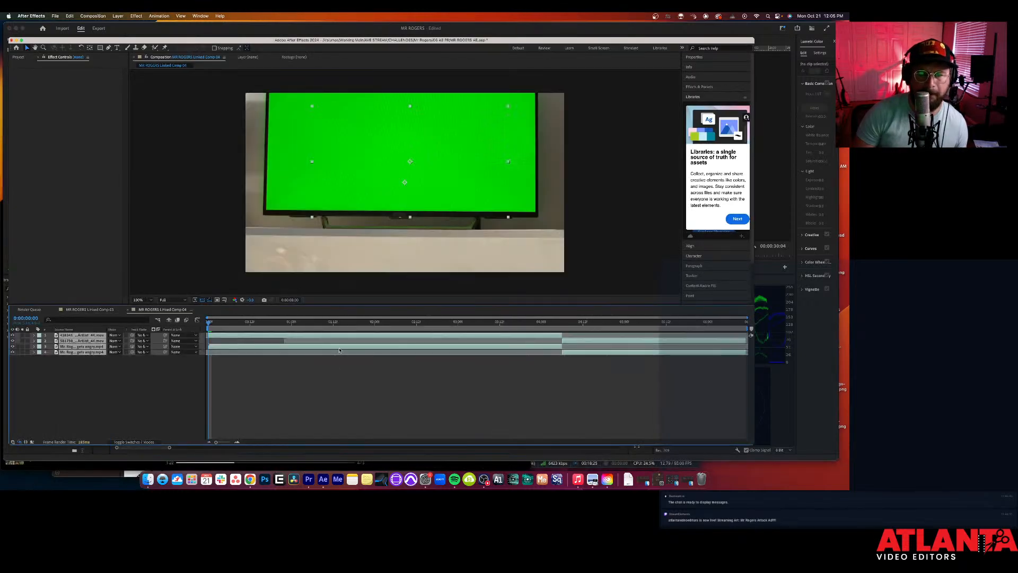
# Step: Scrub through the TV and laptop shots in the new linked composition and review its composition settings
pyautogui.click(330, 324)
pyautogui.click(352, 374)
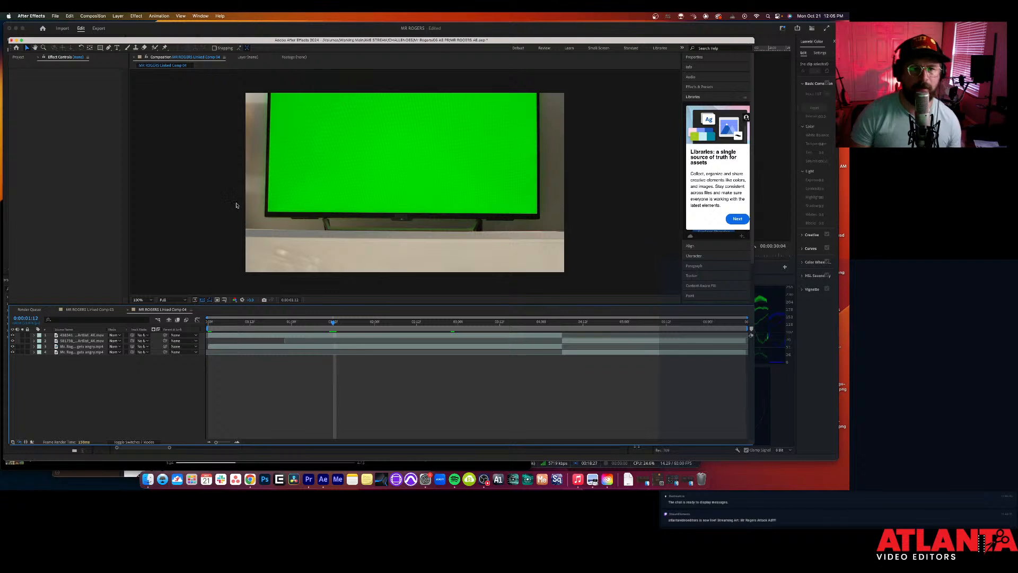
pyautogui.click(576, 324)
pyautogui.press('space')
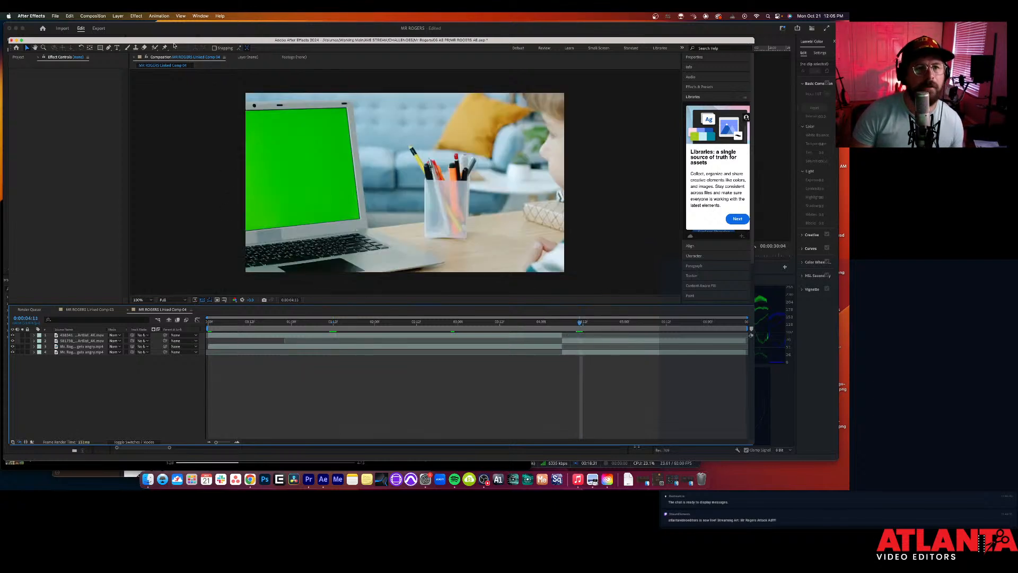
pyautogui.click(92, 16)
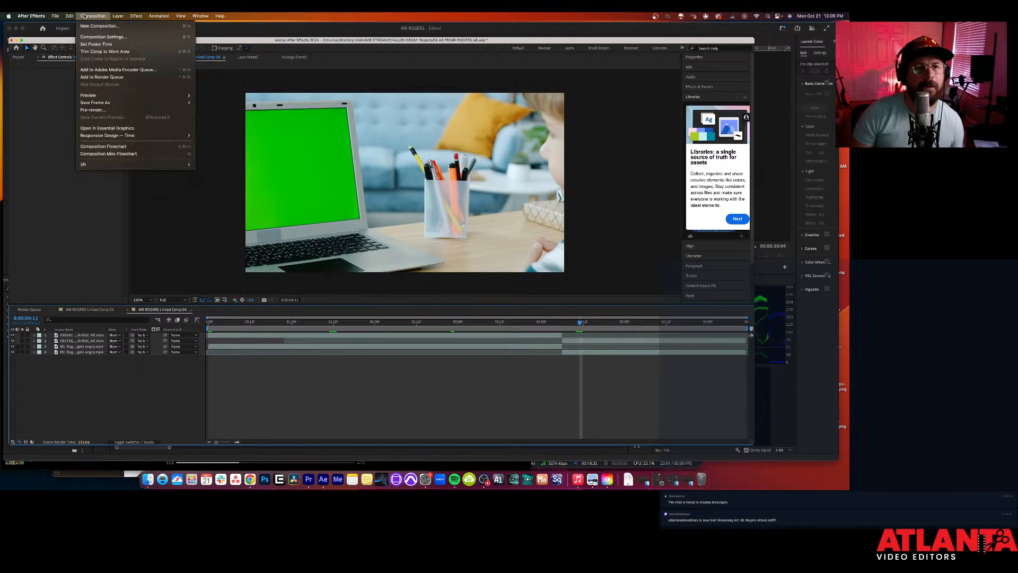
pyautogui.click(106, 36)
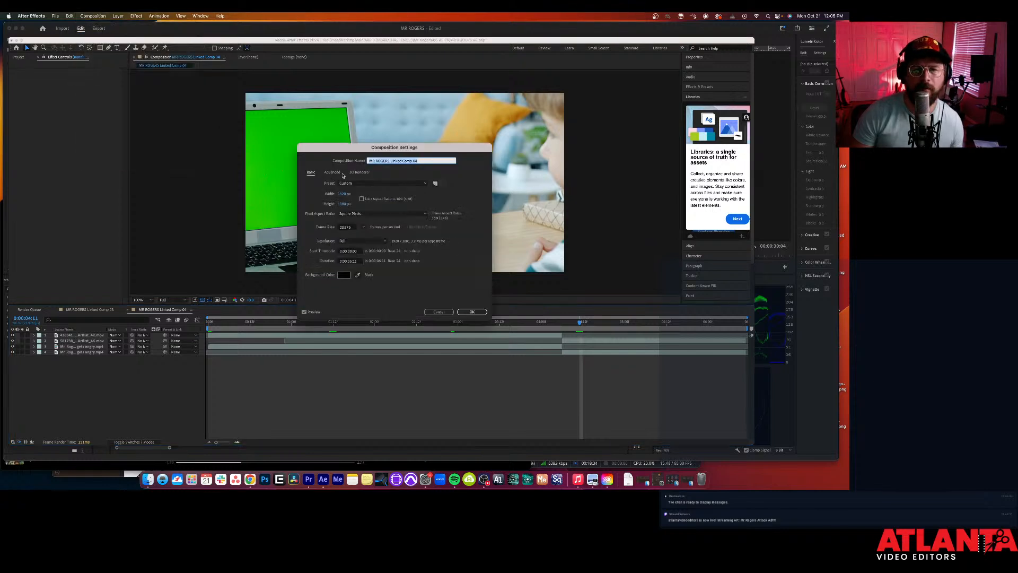
pyautogui.click(439, 312)
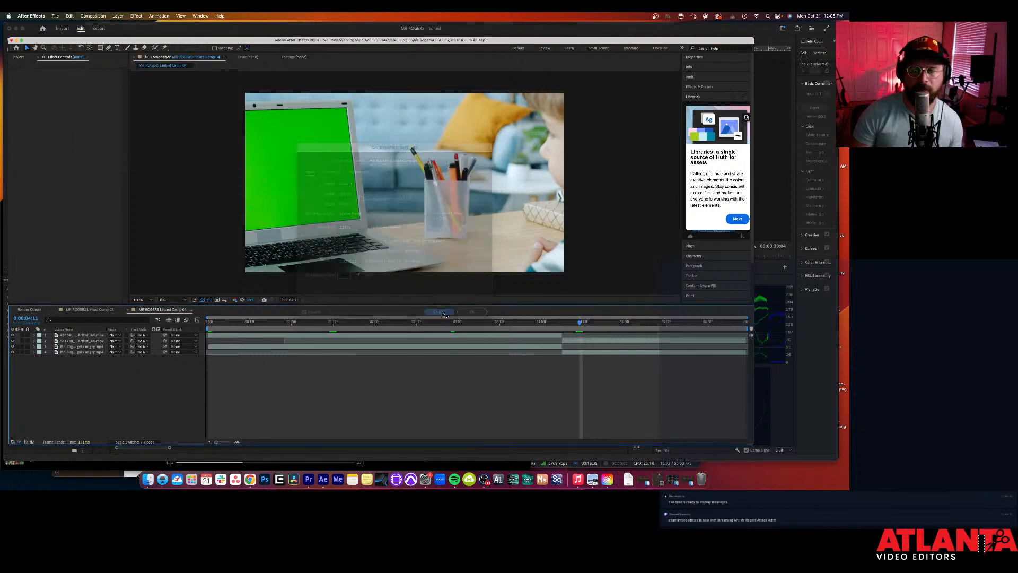
# Step: Scale the TV green-screen layer to 52% and adjust its position to reframe the shot
pyautogui.click(405, 335)
pyautogui.click(400, 323)
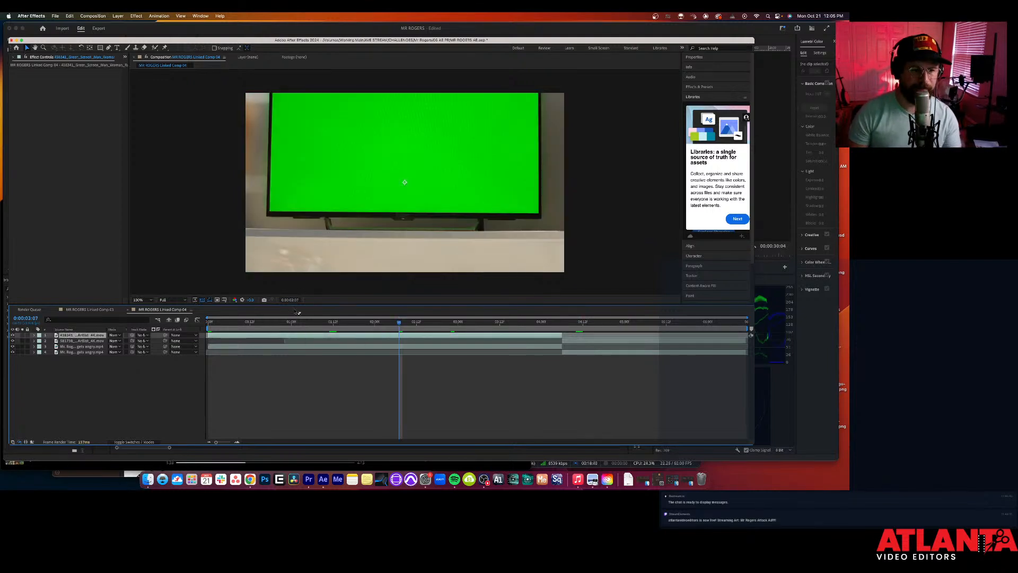
pyautogui.click(34, 335)
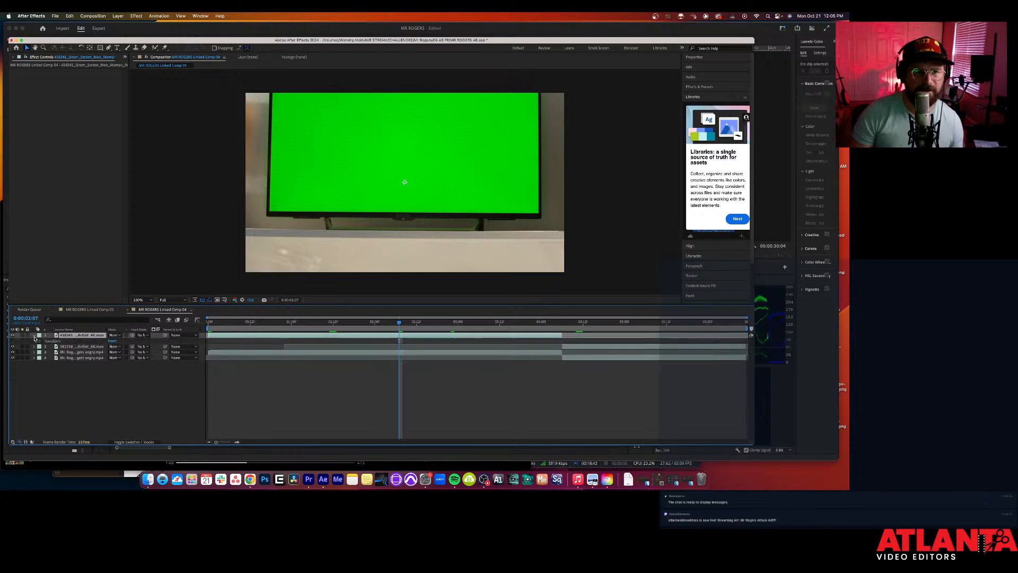
pyautogui.click(42, 342)
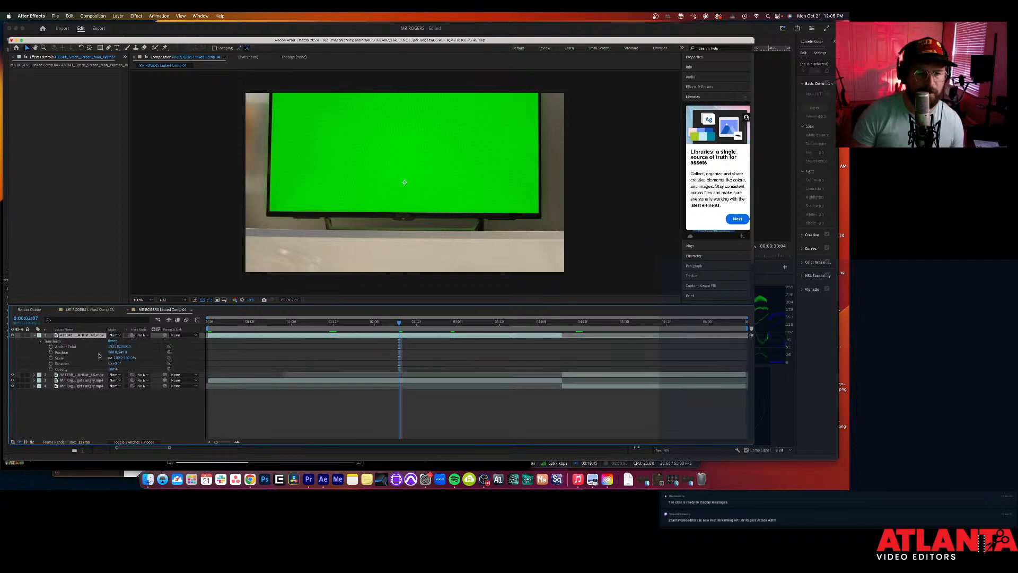
pyautogui.moveTo(119, 357)
pyautogui.mouseDown()
pyautogui.moveTo(102, 358)
pyautogui.moveTo(126, 353)
pyautogui.mouseUp()
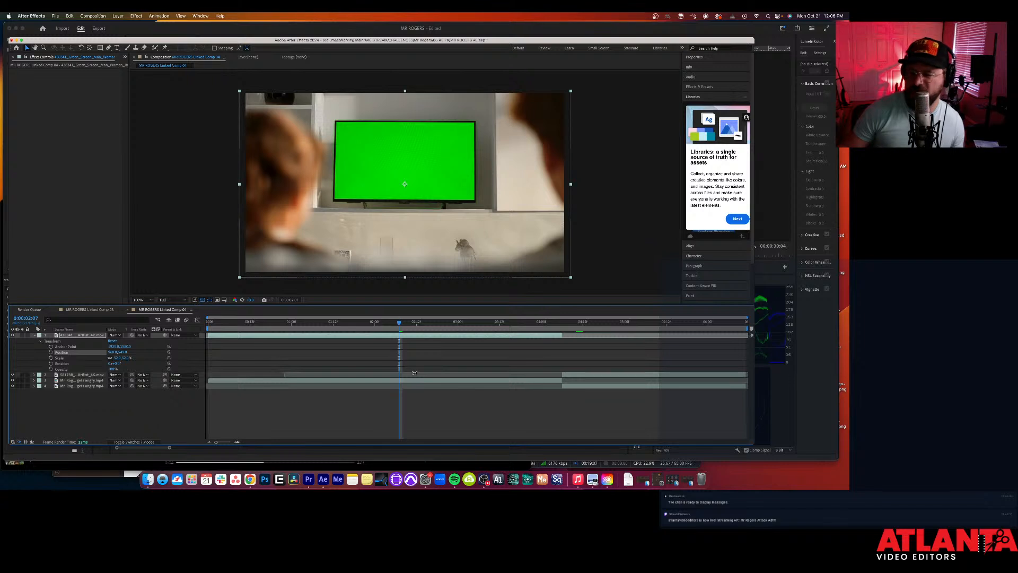
# Step: Scrub through the rescaled TV shot to check its framing, ending with its layer selected
pyautogui.click(560, 334)
pyautogui.click(512, 358)
pyautogui.moveTo(399, 322); pyautogui.dragTo(456, 327)
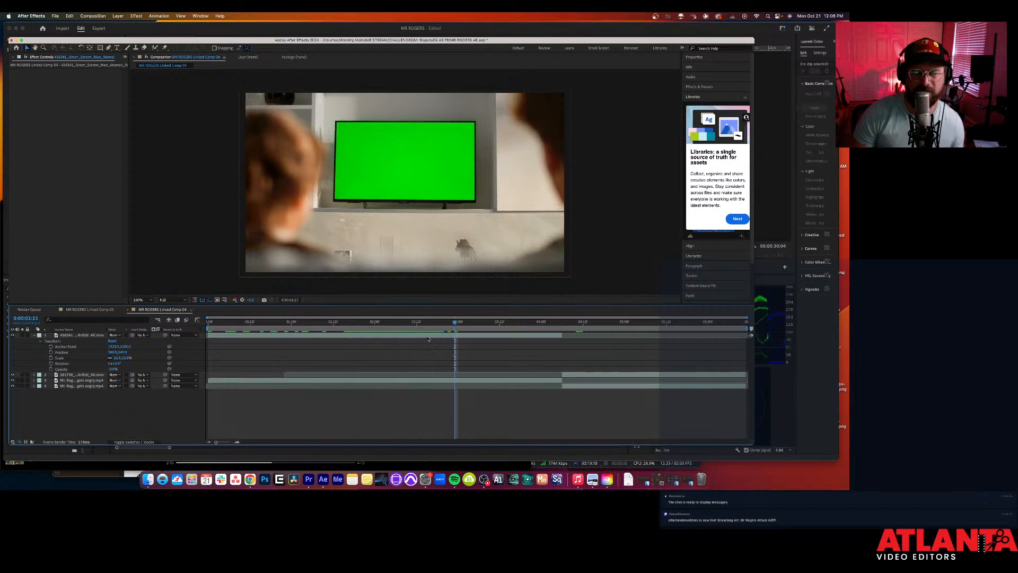
pyautogui.click(370, 335)
pyautogui.click(382, 324)
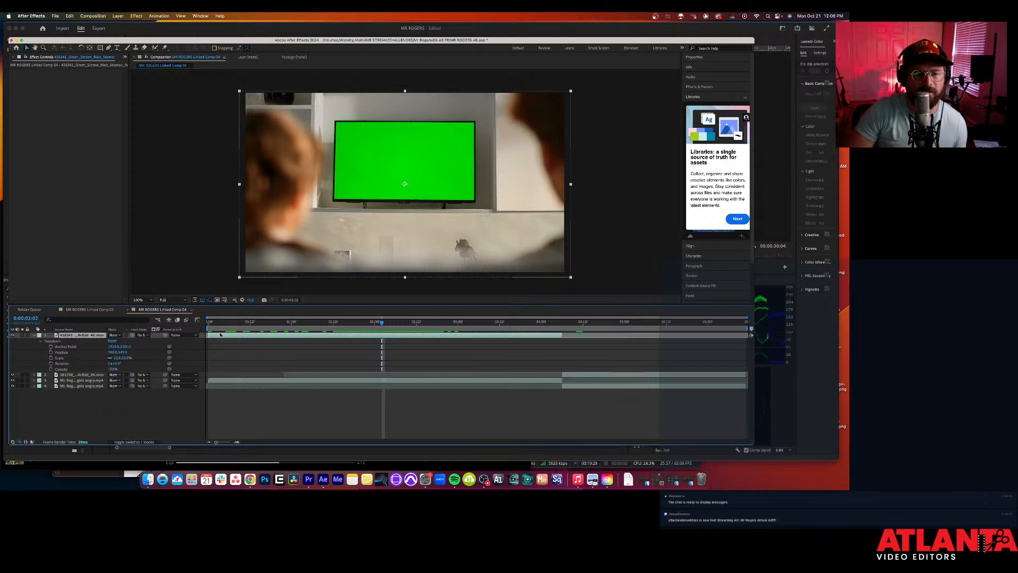
pyautogui.click(88, 19)
pyautogui.moveTo(117, 16)
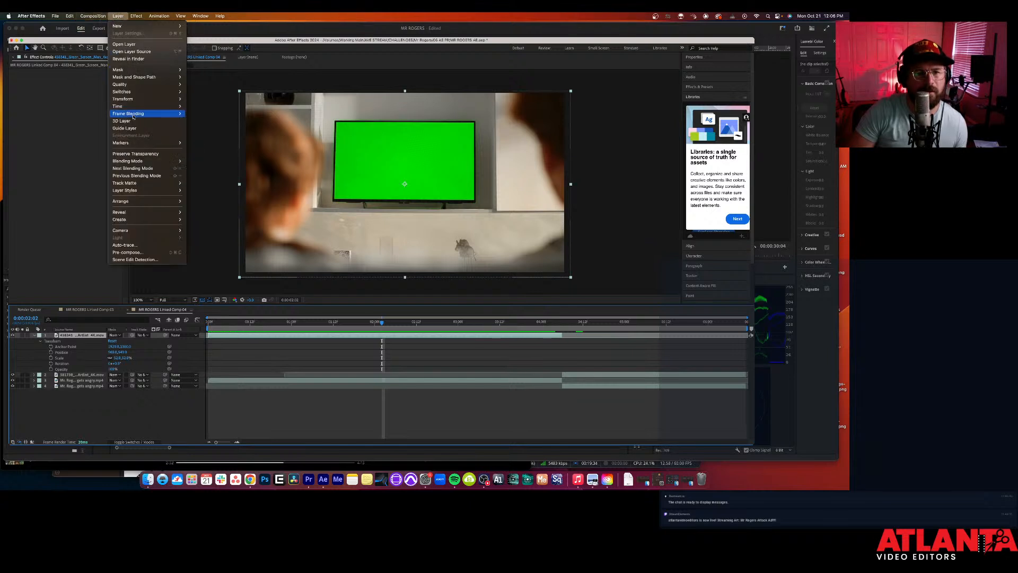
pyautogui.moveTo(145, 185)
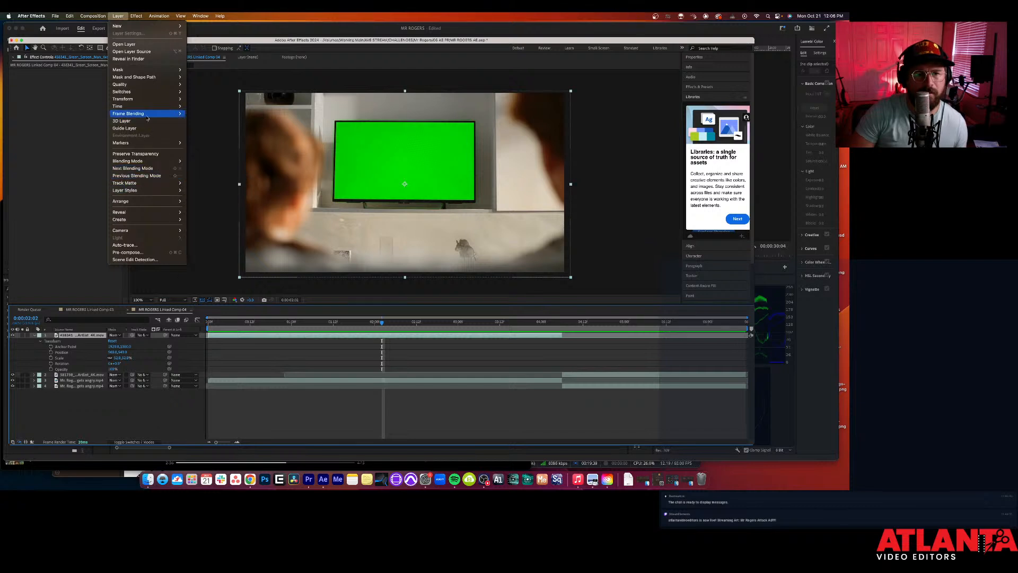
pyautogui.moveTo(150, 79)
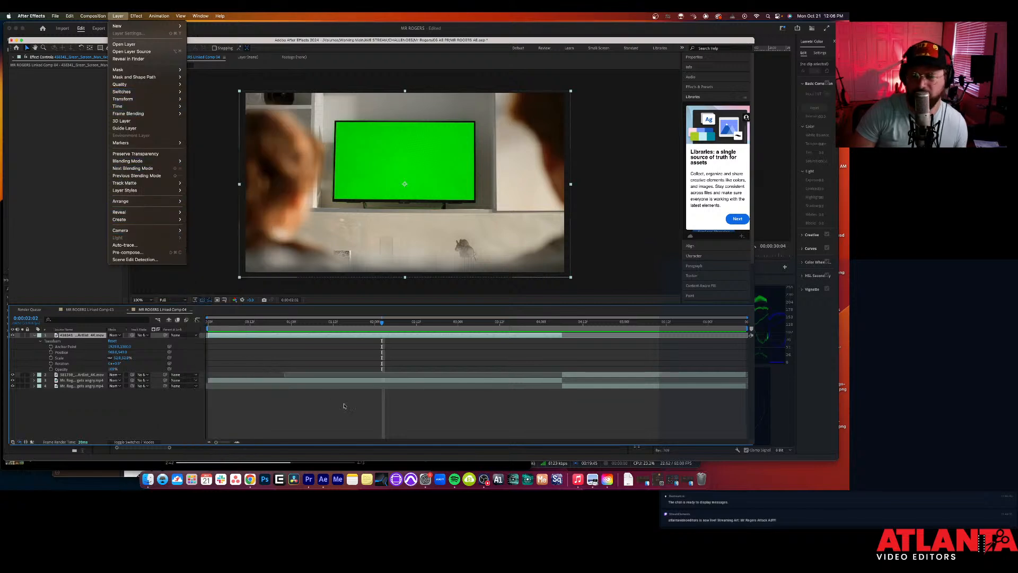
pyautogui.click(330, 413)
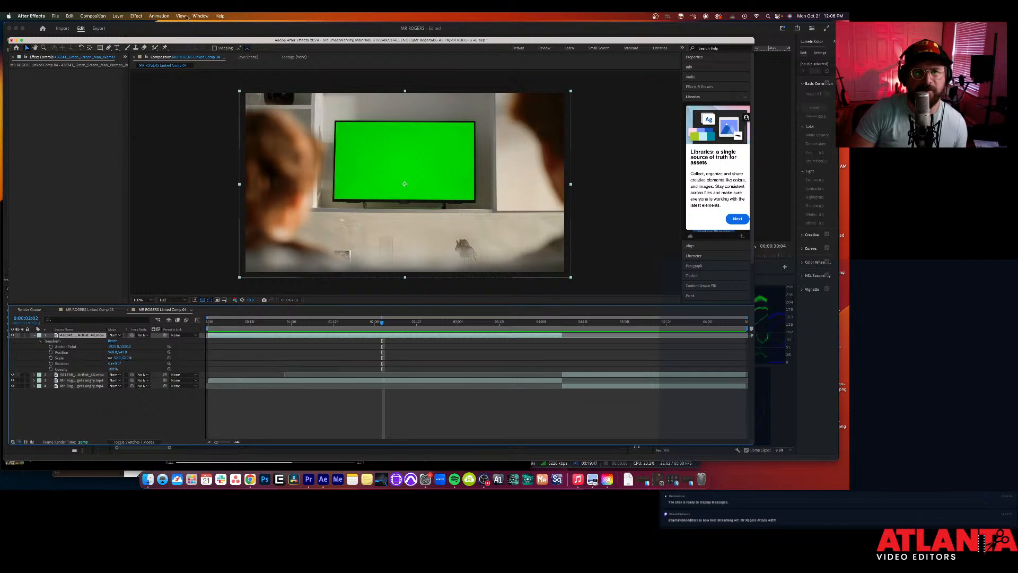
# Step: Apply the Boris FX Mocha AE effect to the TV green-screen layer and launch Mocha
pyautogui.moveTo(187, 42); pyautogui.dragTo(187, 29)
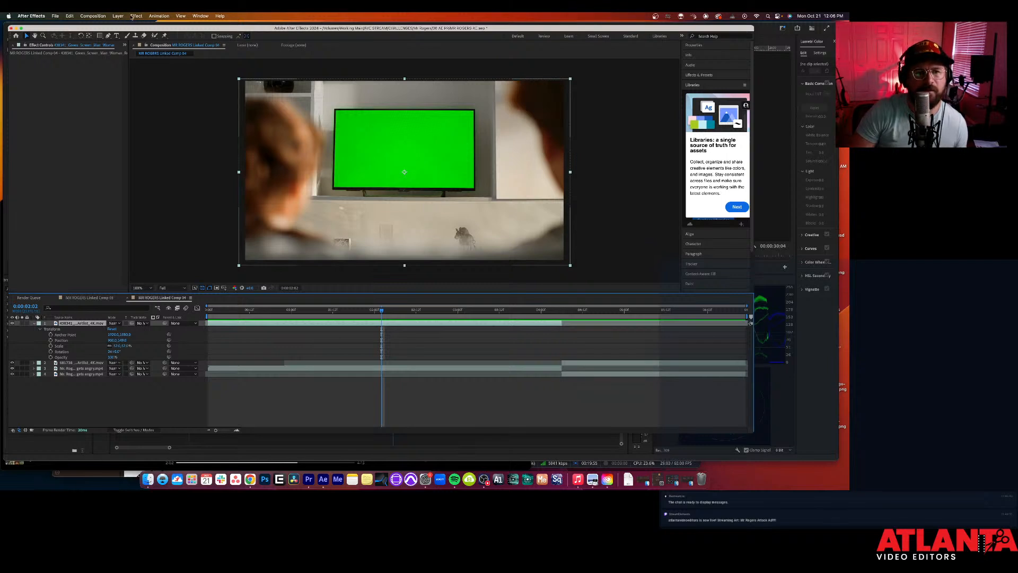
pyautogui.click(136, 16)
pyautogui.moveTo(169, 223)
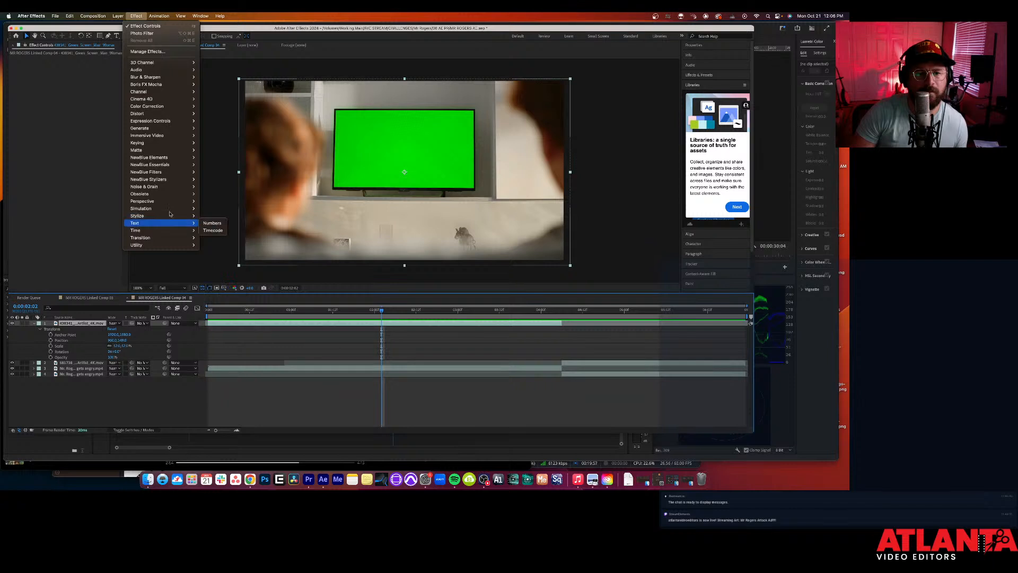
pyautogui.moveTo(169, 154)
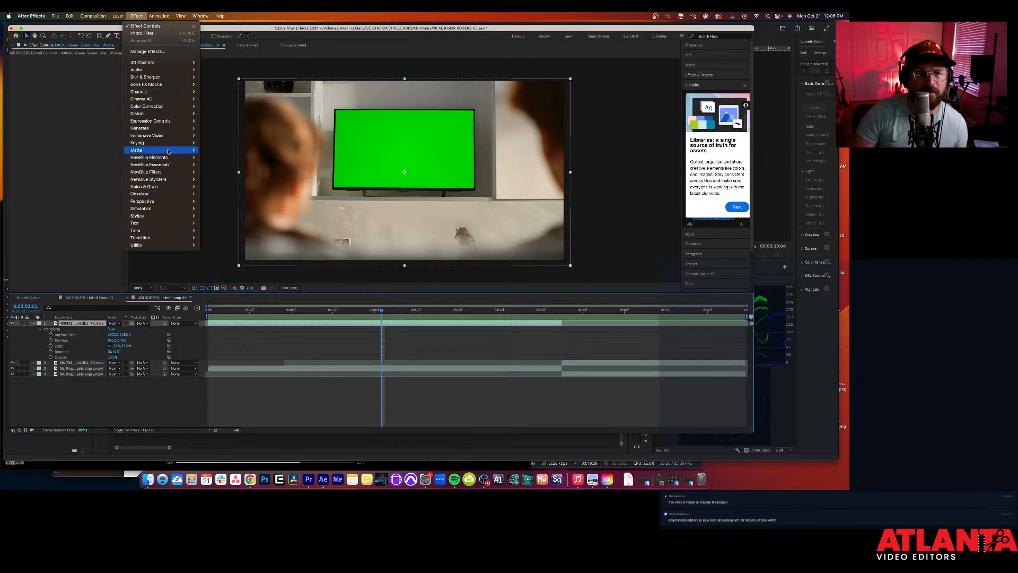
pyautogui.moveTo(173, 192)
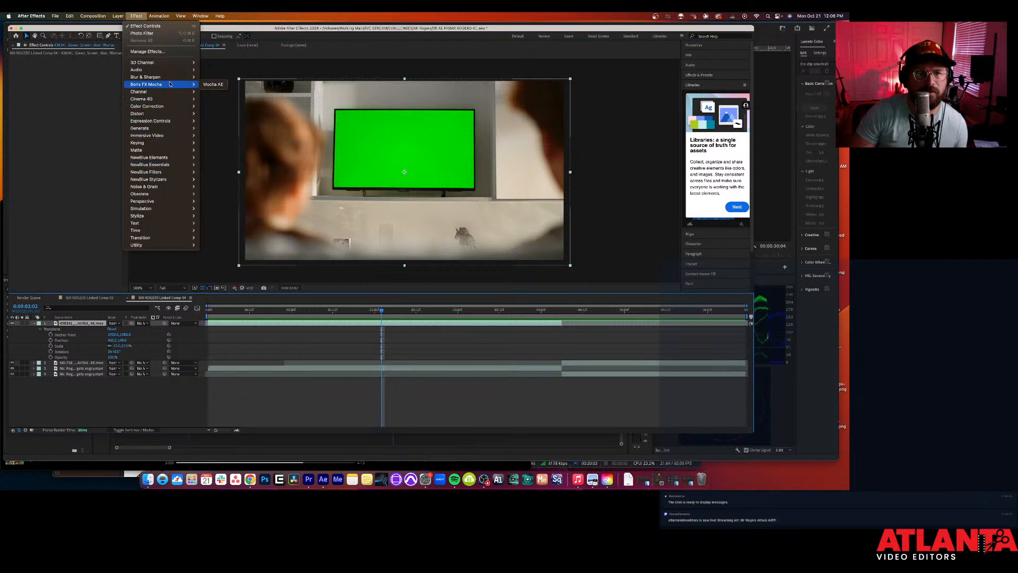
pyautogui.click(208, 85)
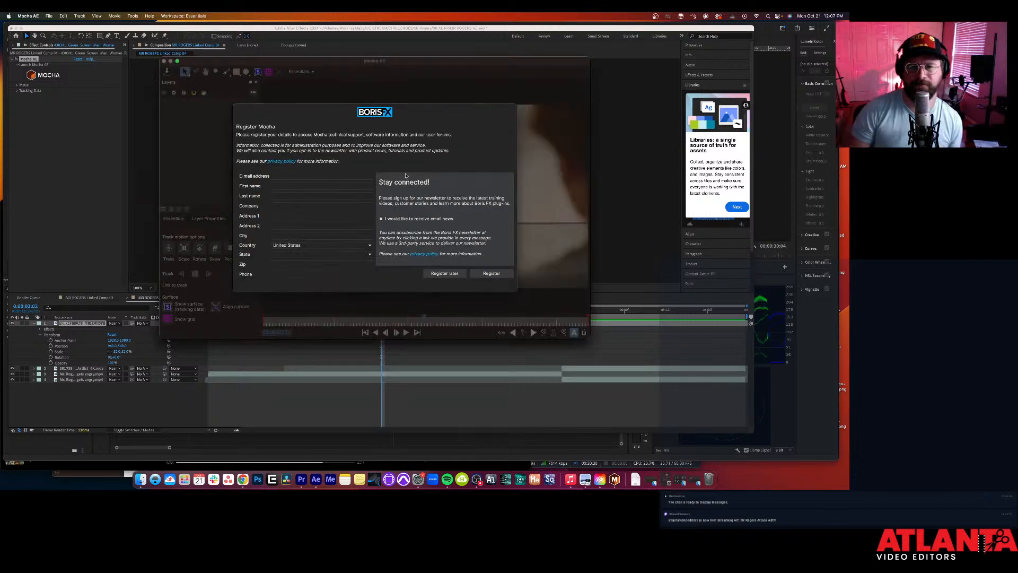
# Step: Postpone the Mocha registration and close the welcome window to reach the TV shot
pyautogui.click(445, 273)
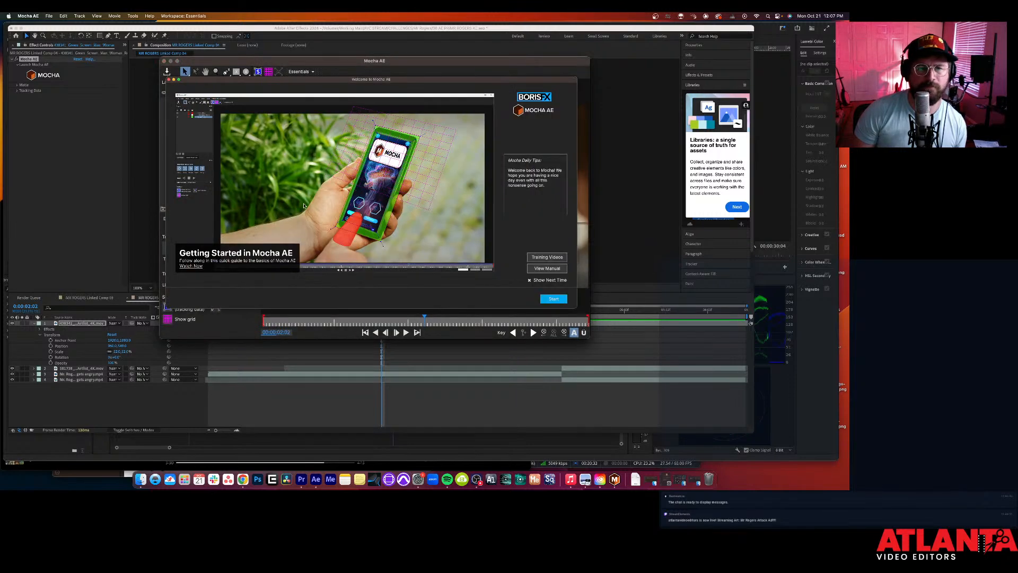
pyautogui.moveTo(353, 79); pyautogui.dragTo(512, 79)
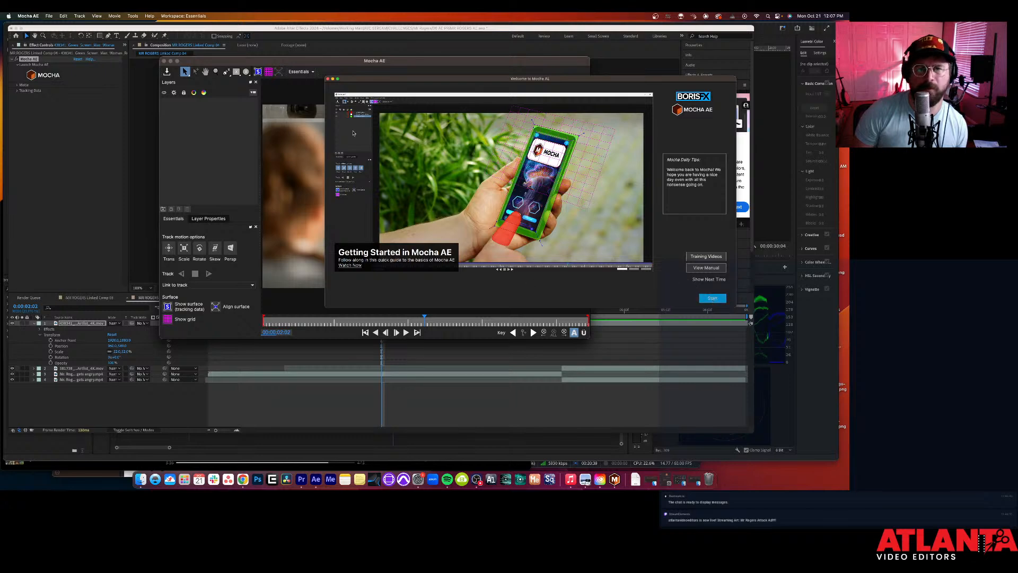
pyautogui.moveTo(341, 79); pyautogui.dragTo(383, 133)
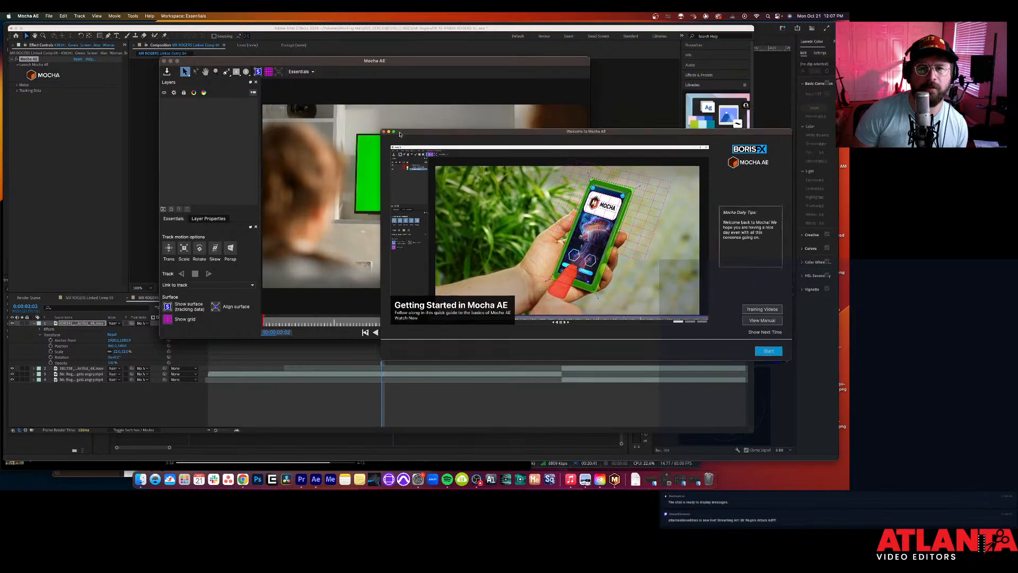
pyautogui.click(383, 132)
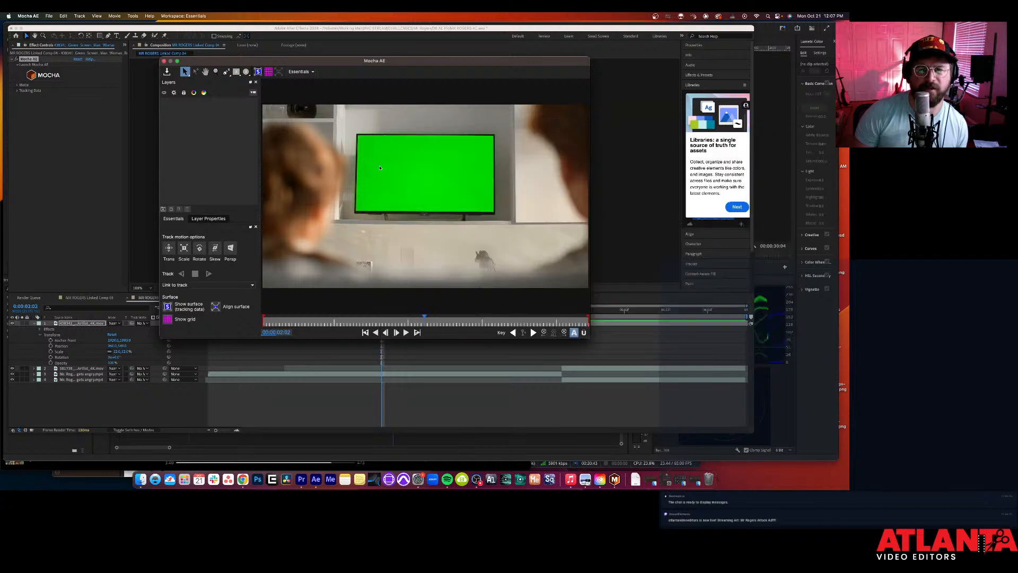
# Step: Draw a closed four-point X-spline around the corners of the TV's green screen
pyautogui.scroll(3, 362, 183)
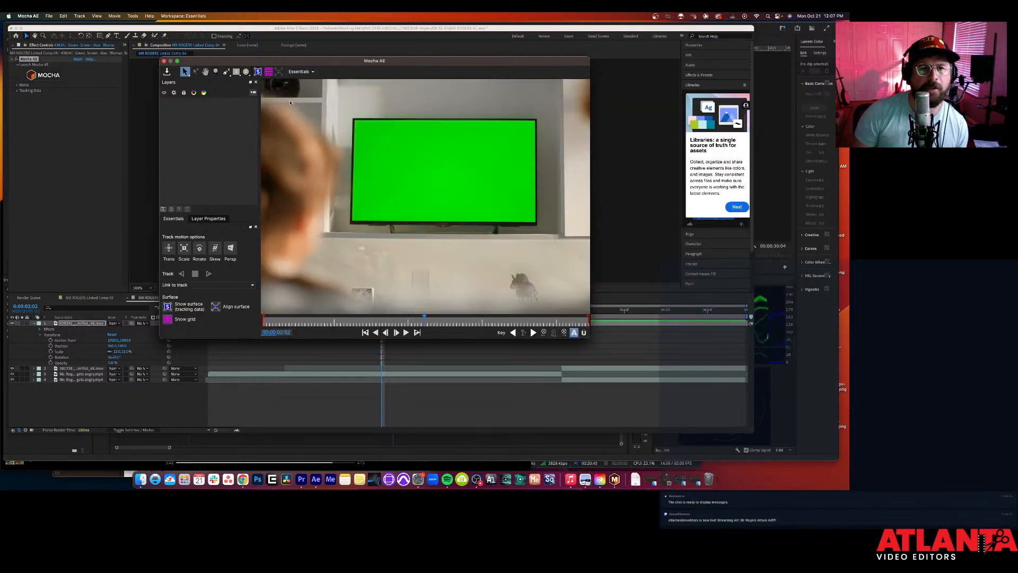
pyautogui.press('x')
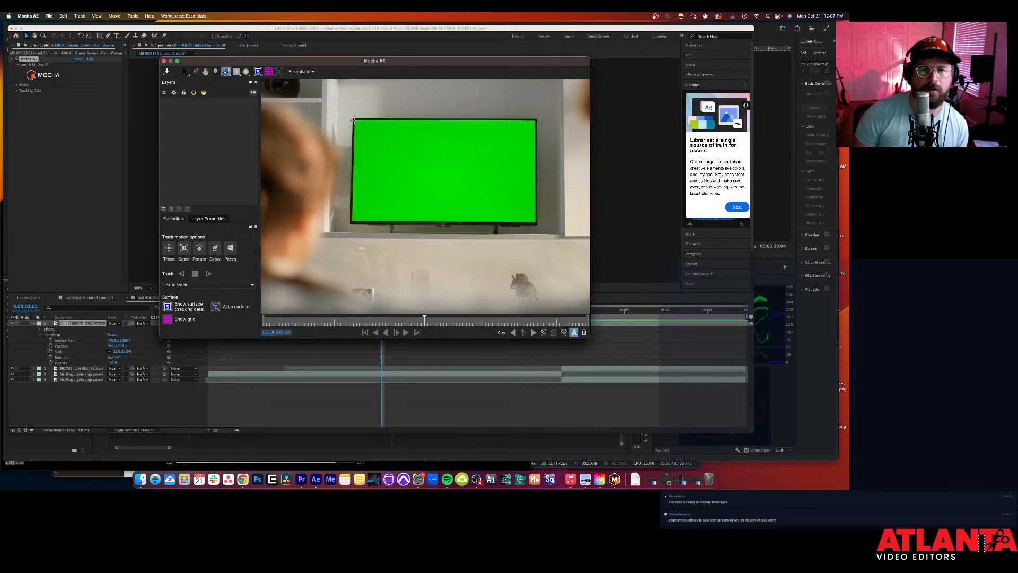
pyautogui.click(354, 121)
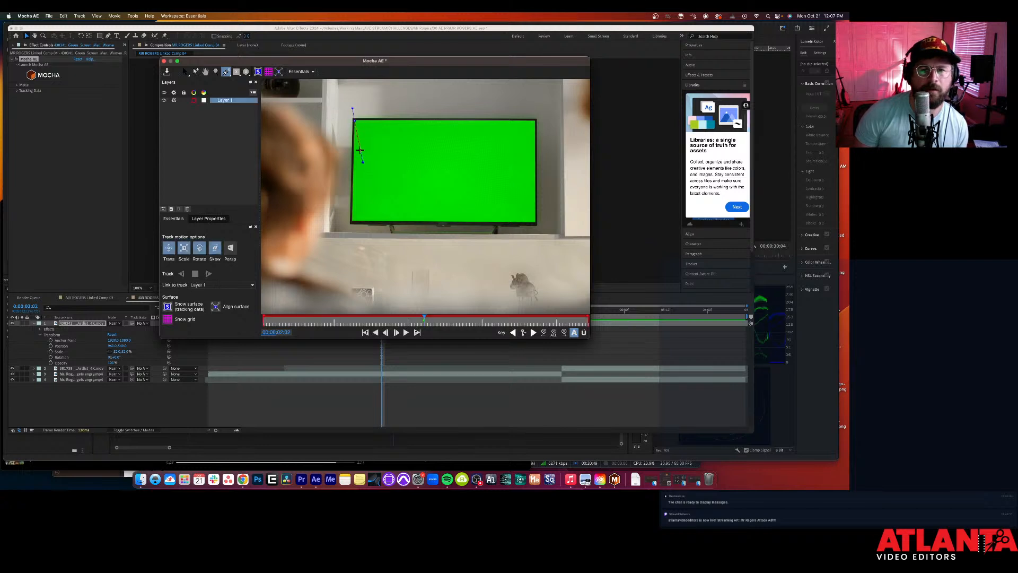
pyautogui.click(354, 220)
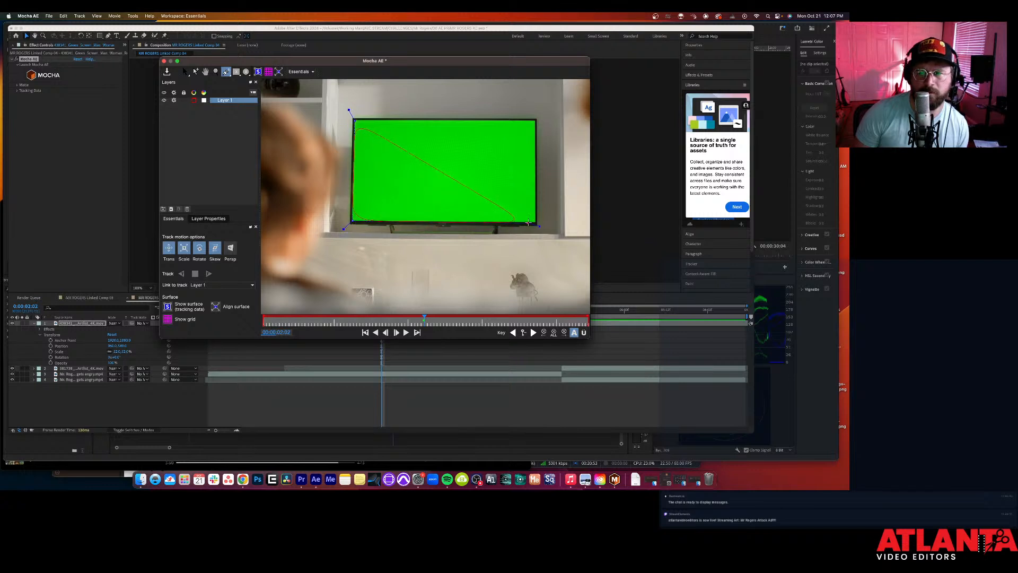
pyautogui.click(536, 224)
pyautogui.click(535, 121)
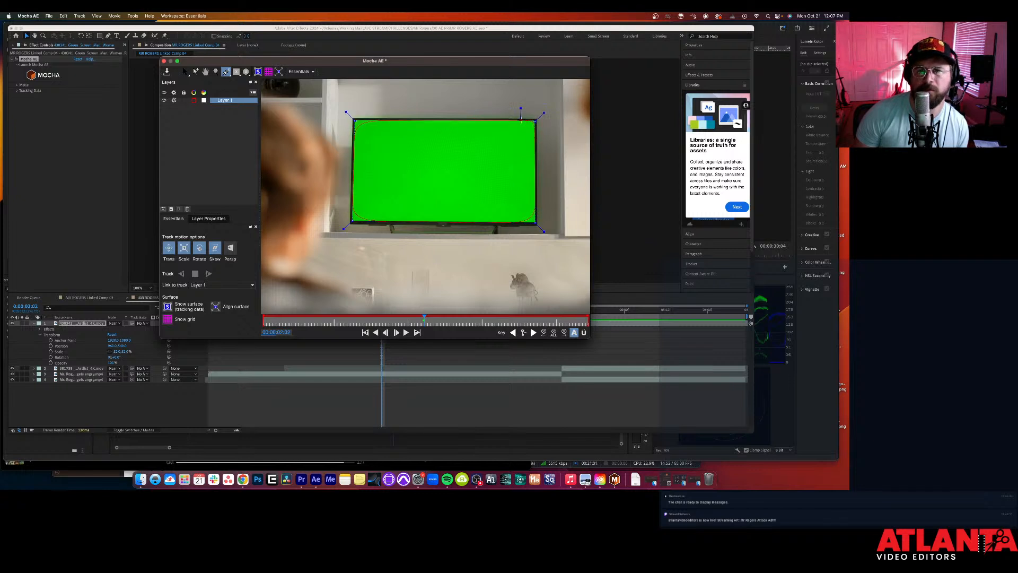
pyautogui.rightClick(523, 121)
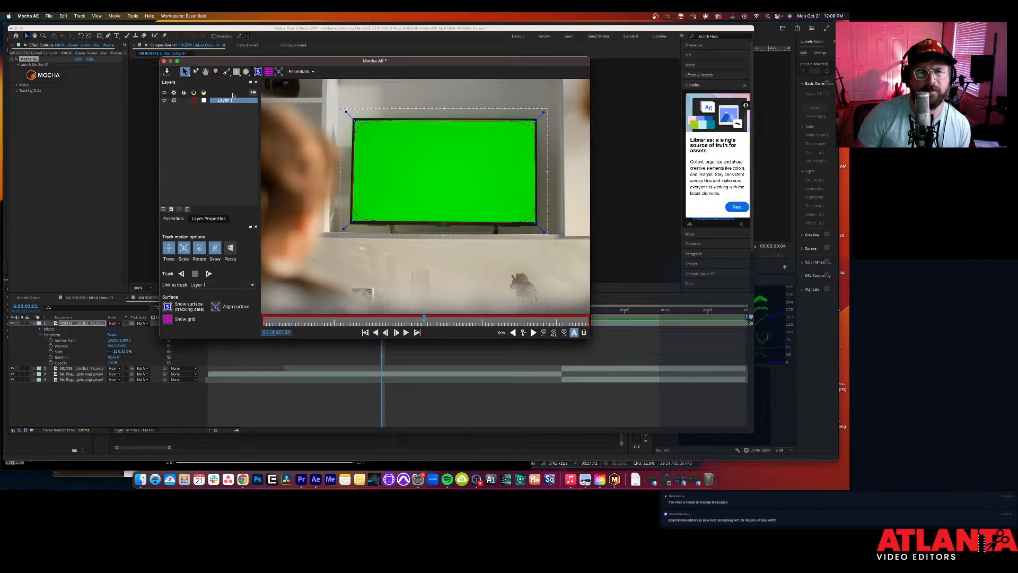
# Step: Show the planar surface and align its four corners with the corners of the TV's green screen
pyautogui.click(258, 71)
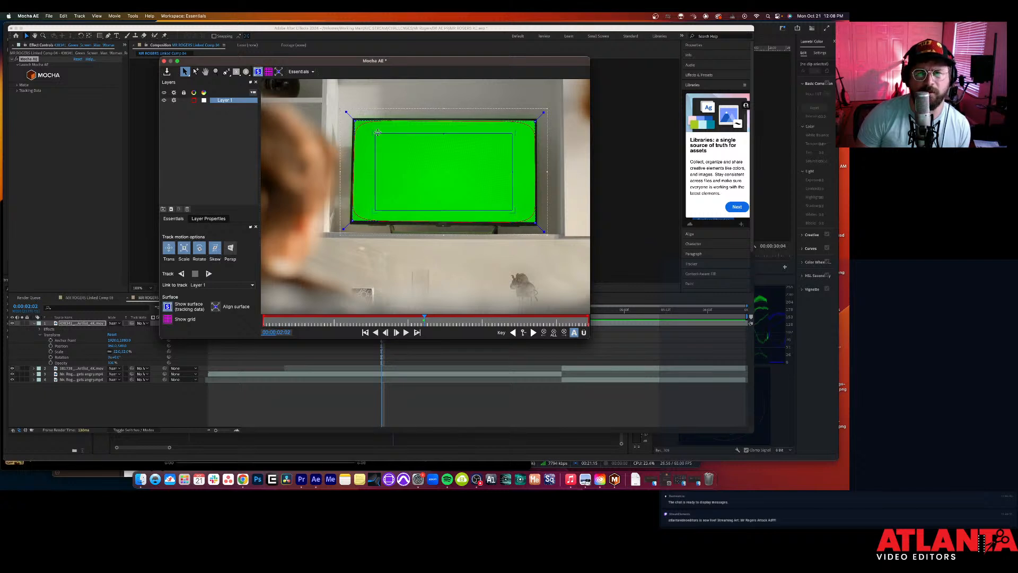
pyautogui.moveTo(374, 132); pyautogui.dragTo(357, 122)
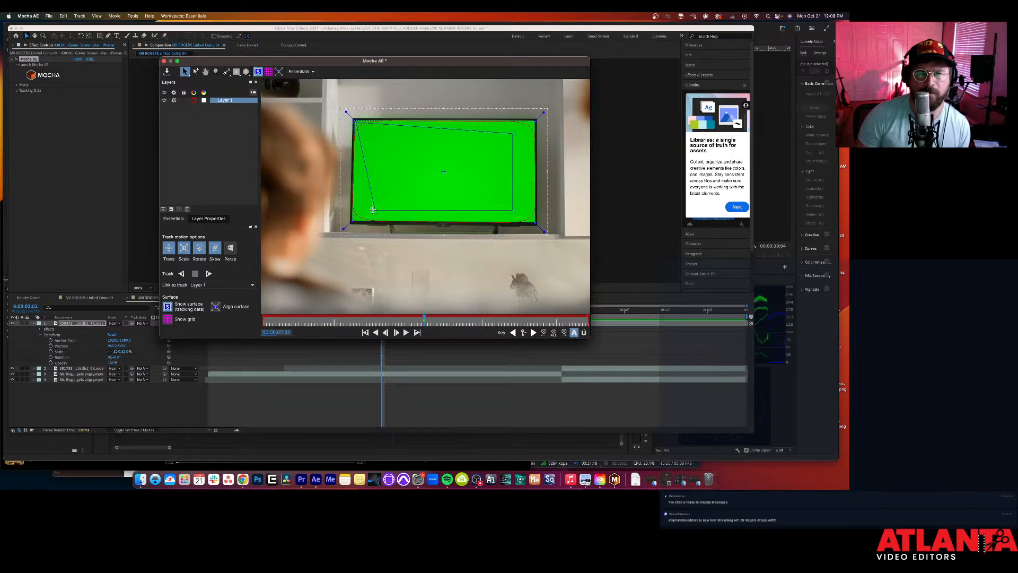
pyautogui.moveTo(370, 211); pyautogui.dragTo(353, 220)
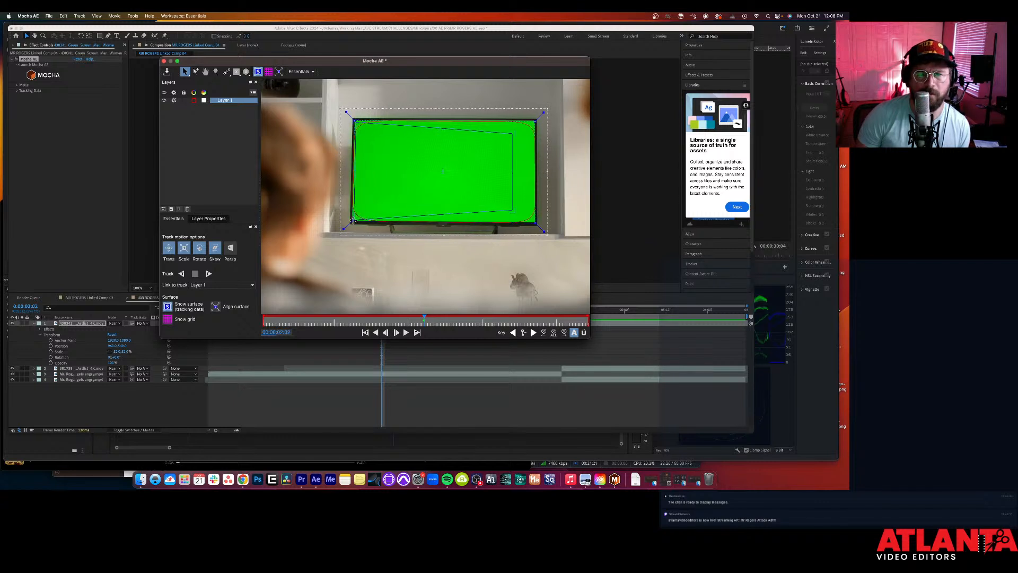
pyautogui.moveTo(511, 130); pyautogui.dragTo(531, 122)
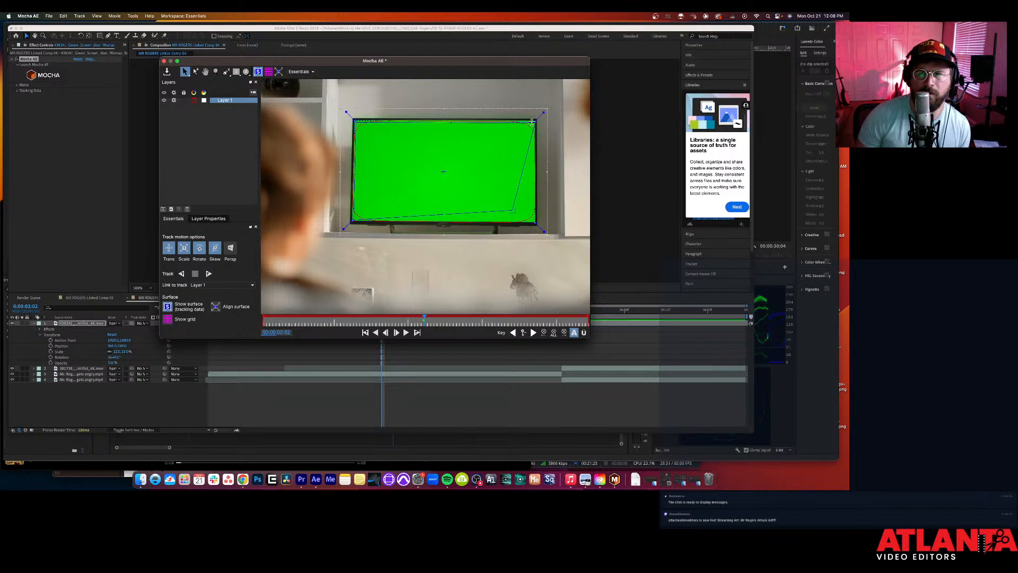
pyautogui.moveTo(515, 211); pyautogui.dragTo(534, 222)
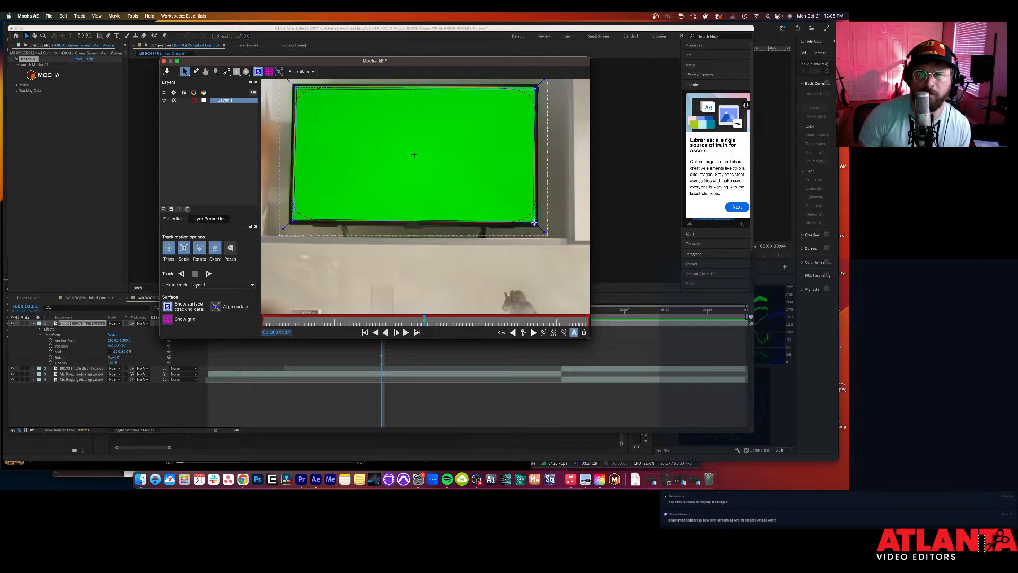
pyautogui.scroll(3, 535, 222)
pyautogui.scroll(-3, 537, 222)
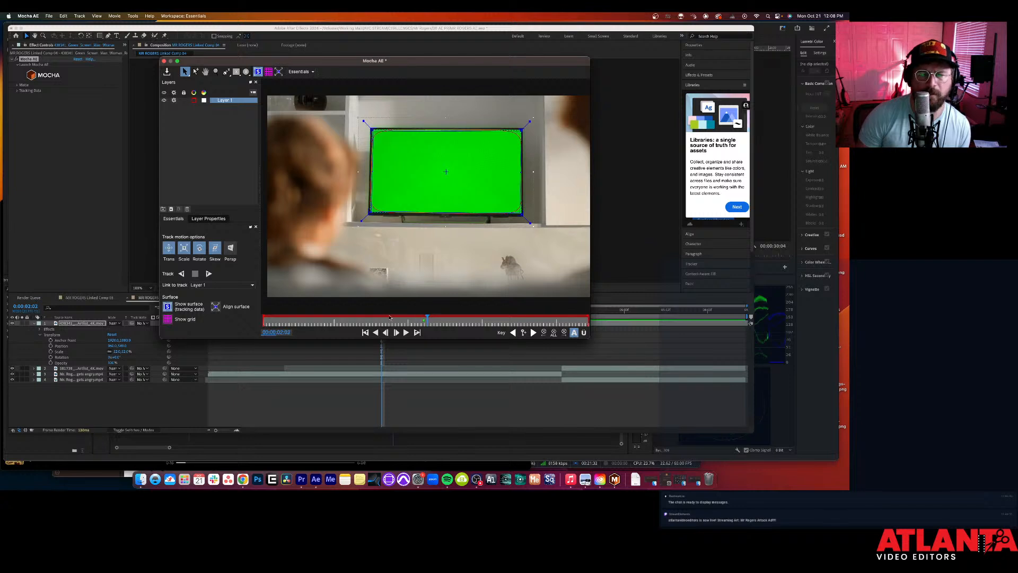
# Step: Return to the first frame and play the TV shot to check the spline against the screen
pyautogui.moveTo(275, 322); pyautogui.dragTo(256, 320)
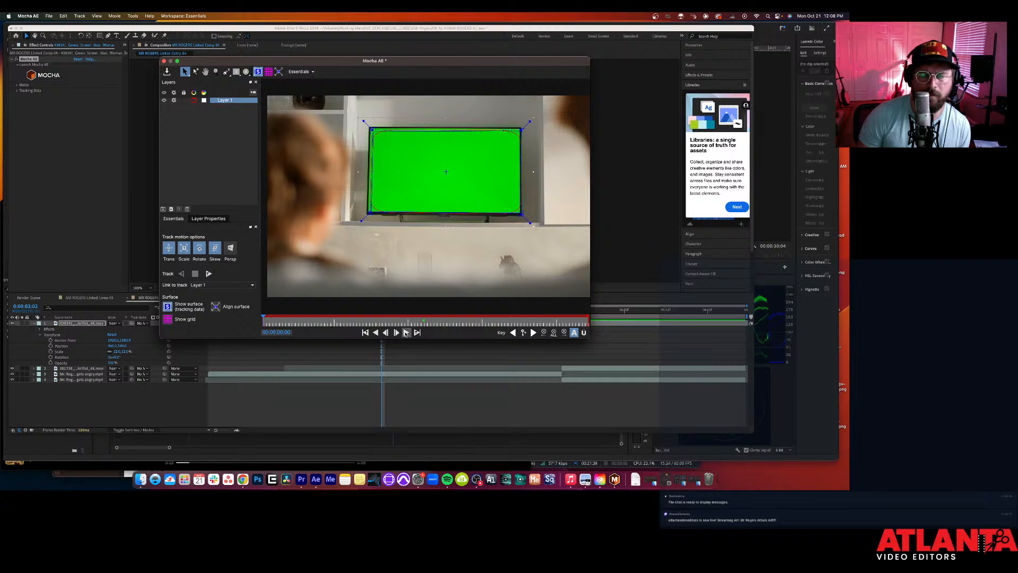
pyautogui.click(405, 332)
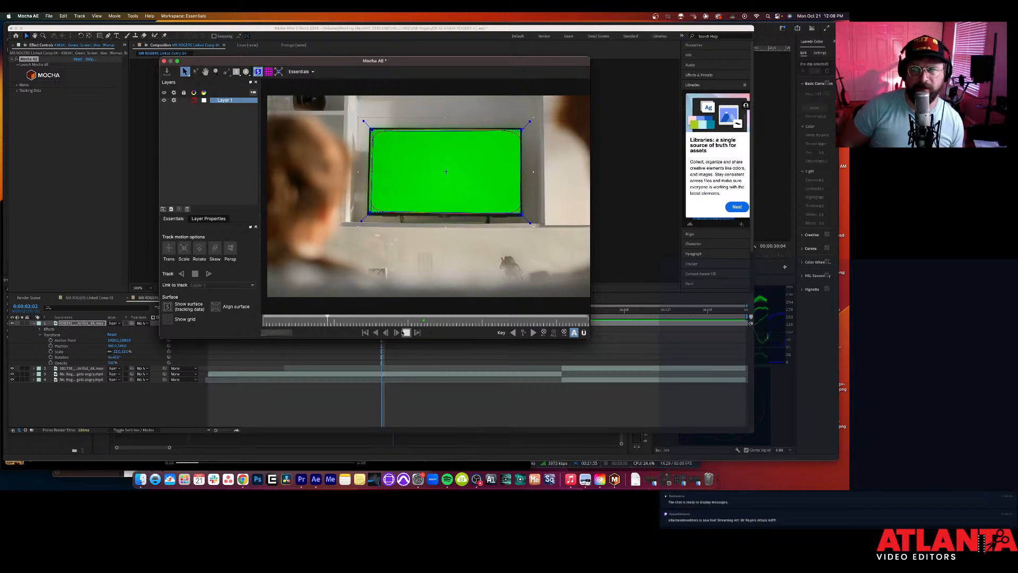
pyautogui.click(405, 332)
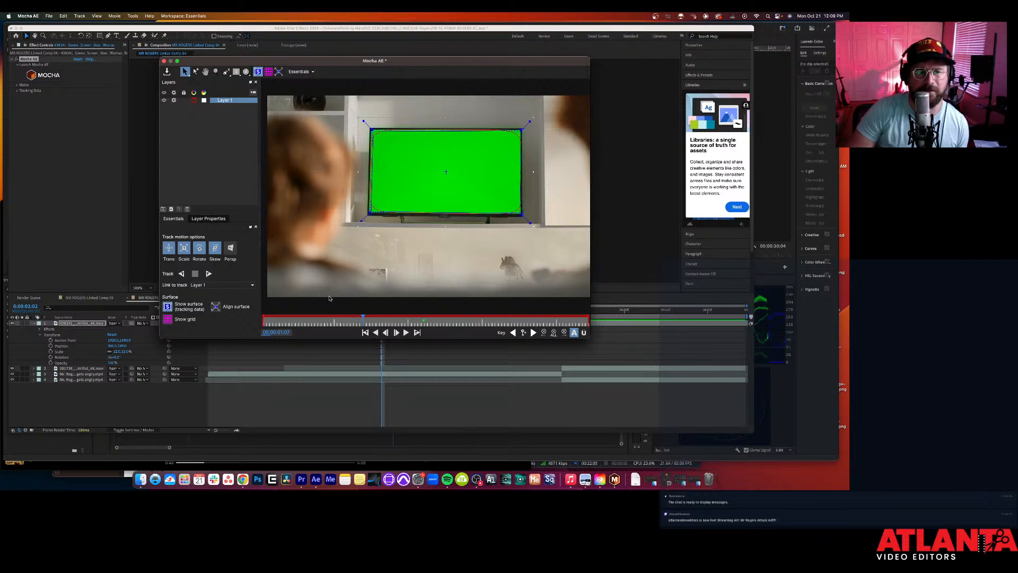
pyautogui.click(184, 220)
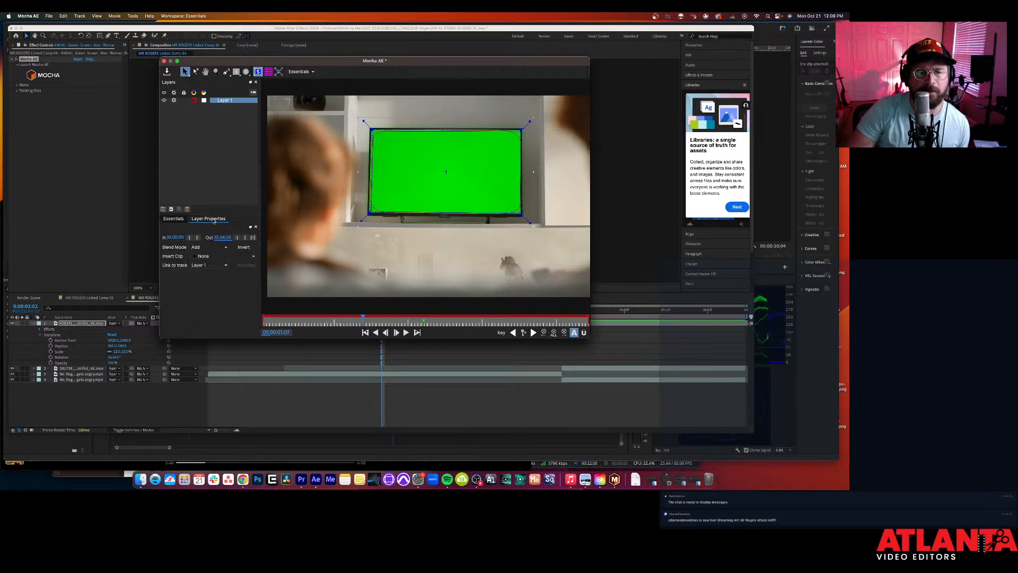
pyautogui.click(176, 221)
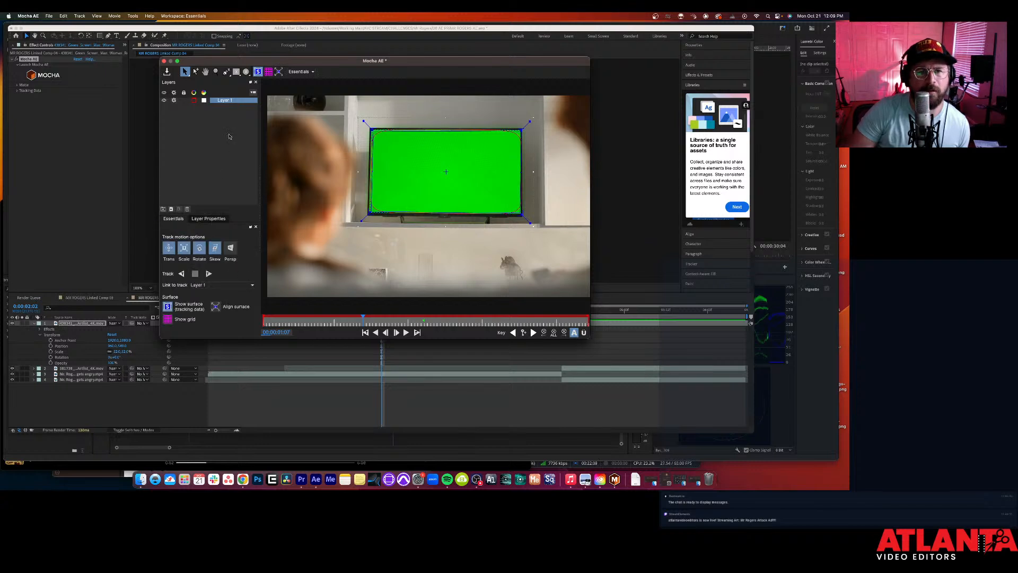
pyautogui.rightClick(231, 102)
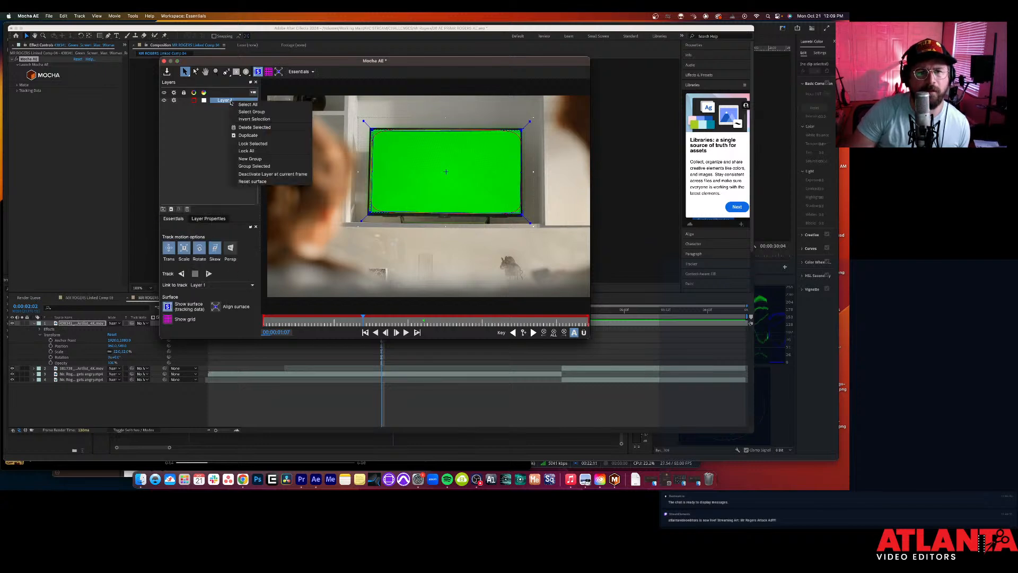
pyautogui.click(210, 117)
pyautogui.click(49, 16)
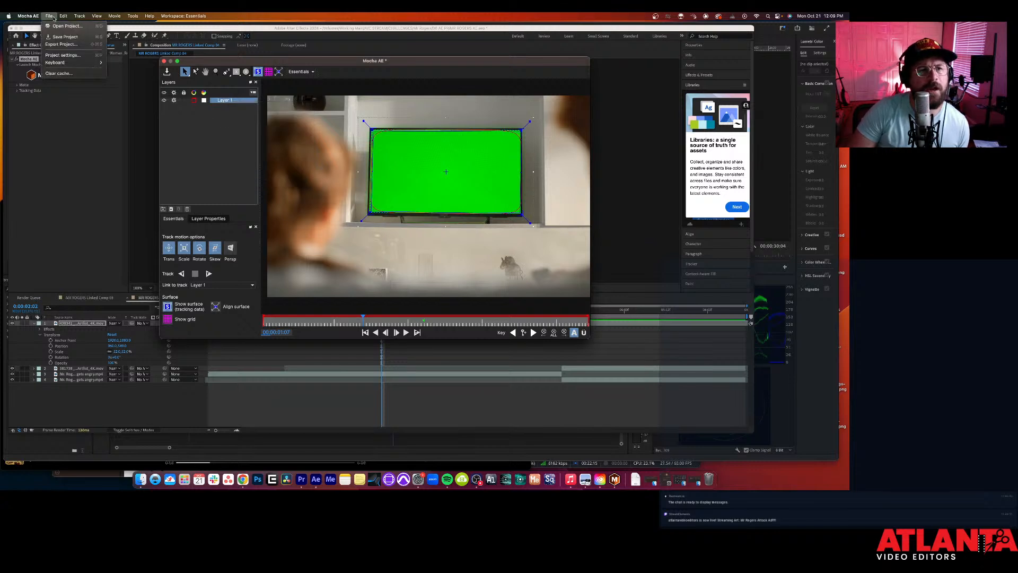
pyautogui.moveTo(76, 17)
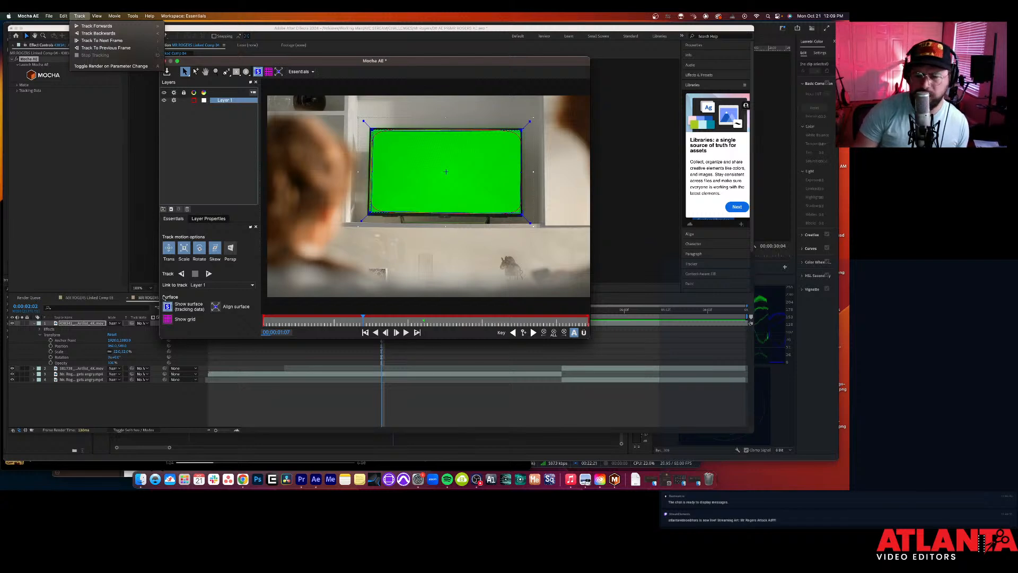
# Step: Switch to OBS, raise the macOS Screen Capture 2 audio level, and return to Mocha
pyautogui.click(476, 480)
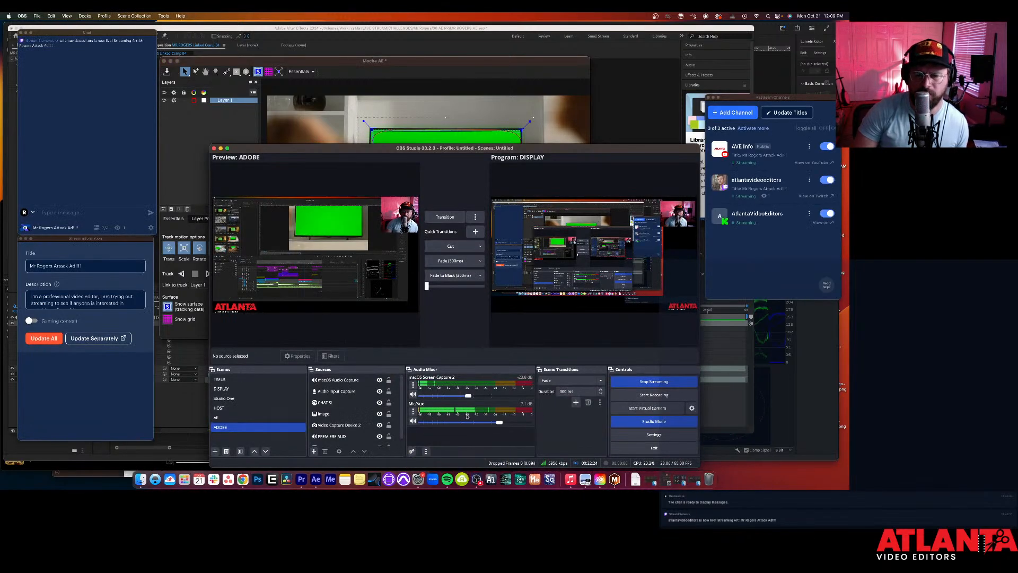
pyautogui.moveTo(473, 399)
pyautogui.mouseDown()
pyautogui.moveTo(519, 398)
pyautogui.moveTo(492, 400)
pyautogui.mouseUp()
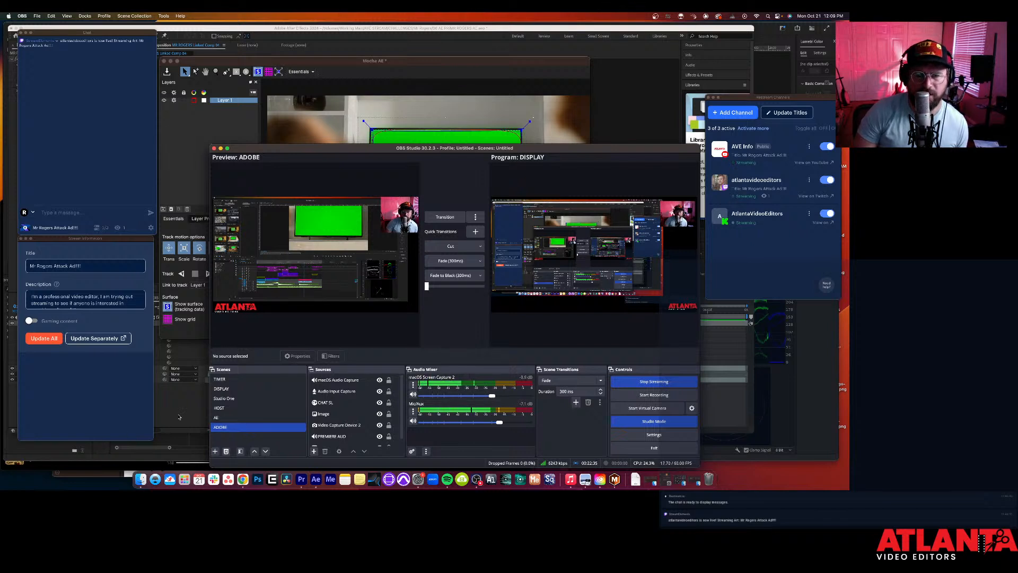
pyautogui.click(187, 337)
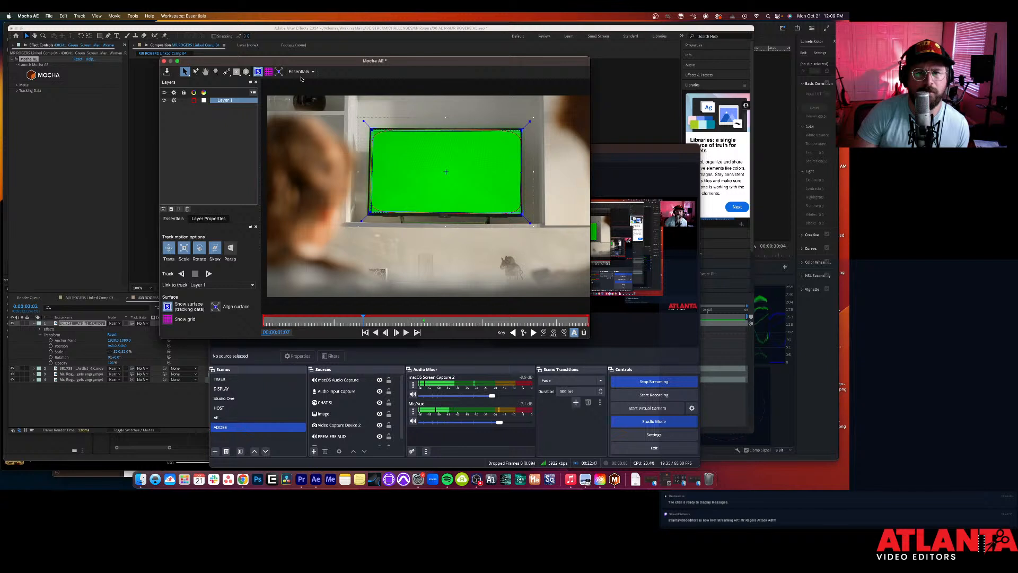
# Step: Play the TV shot with the planar grid overlaid to check how the track follows the screen
pyautogui.rightClick(228, 101)
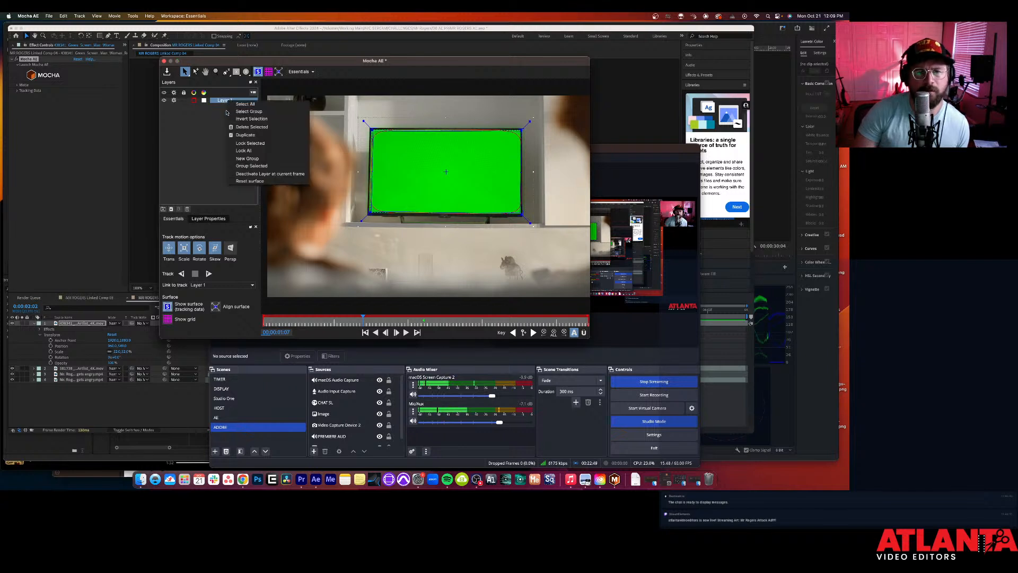
pyautogui.click(213, 121)
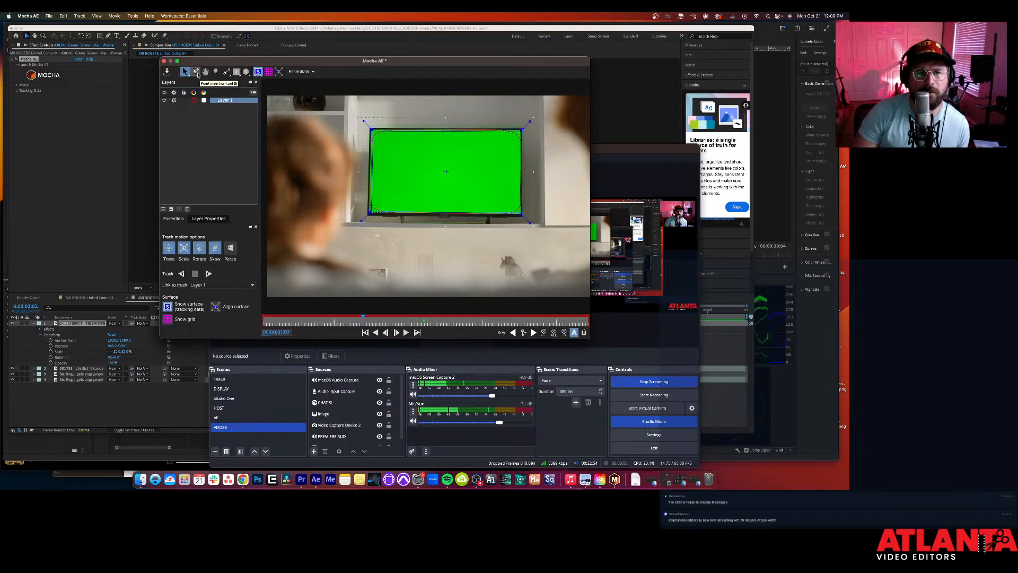
pyautogui.click(195, 72)
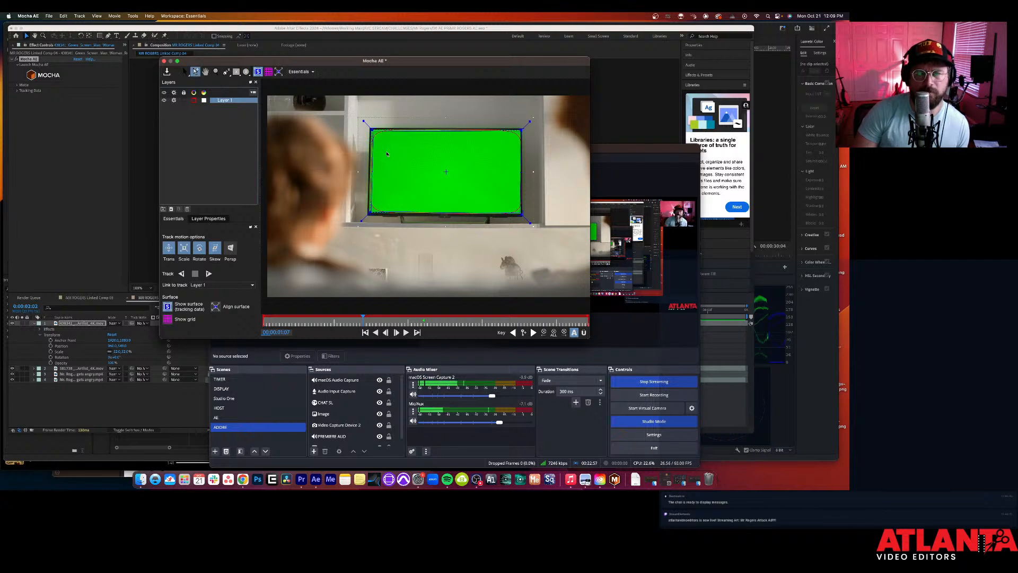
pyautogui.click(410, 172)
pyautogui.click(404, 332)
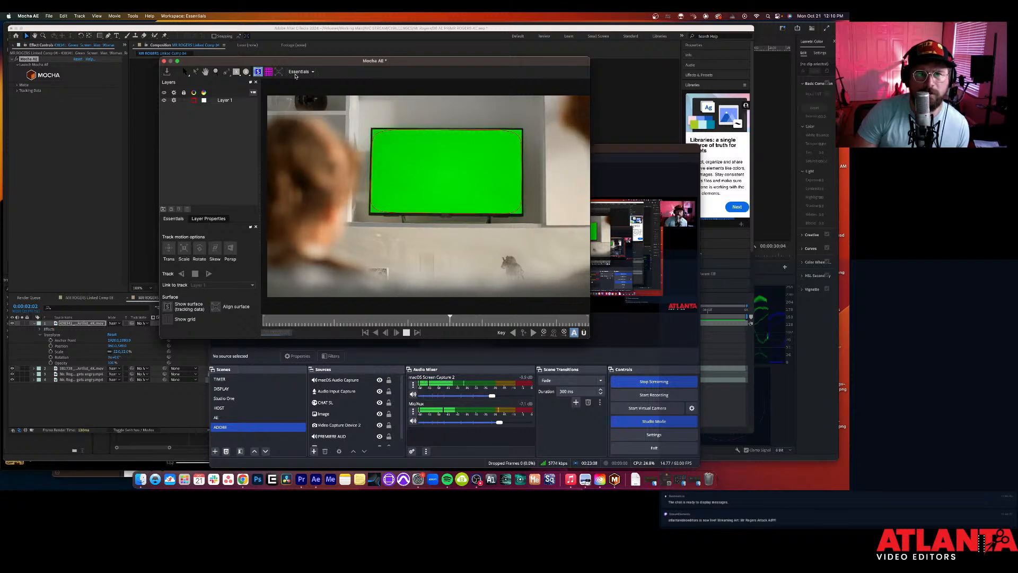
pyautogui.click(269, 72)
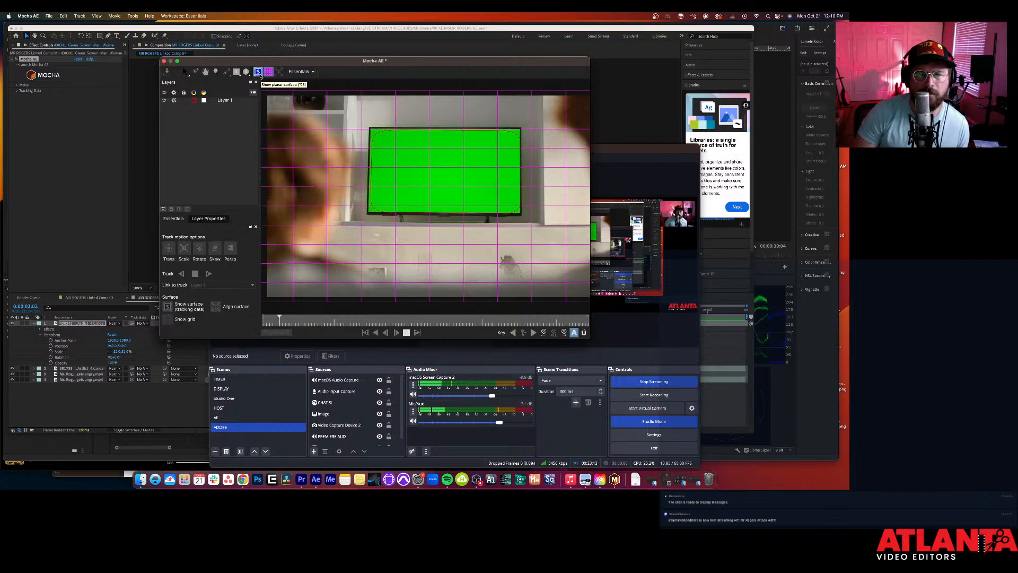
pyautogui.press('space')
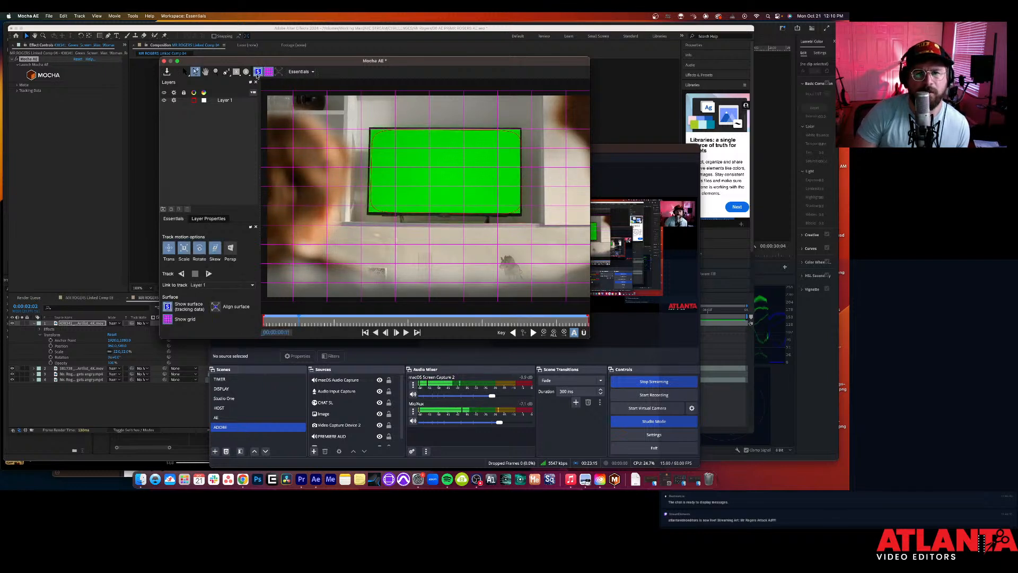
# Step: Nudge the spline's two upper points onto the upper corners of the TV's green screen and hide the planar grid
pyautogui.click(374, 137)
pyautogui.moveTo(374, 131); pyautogui.dragTo(371, 129)
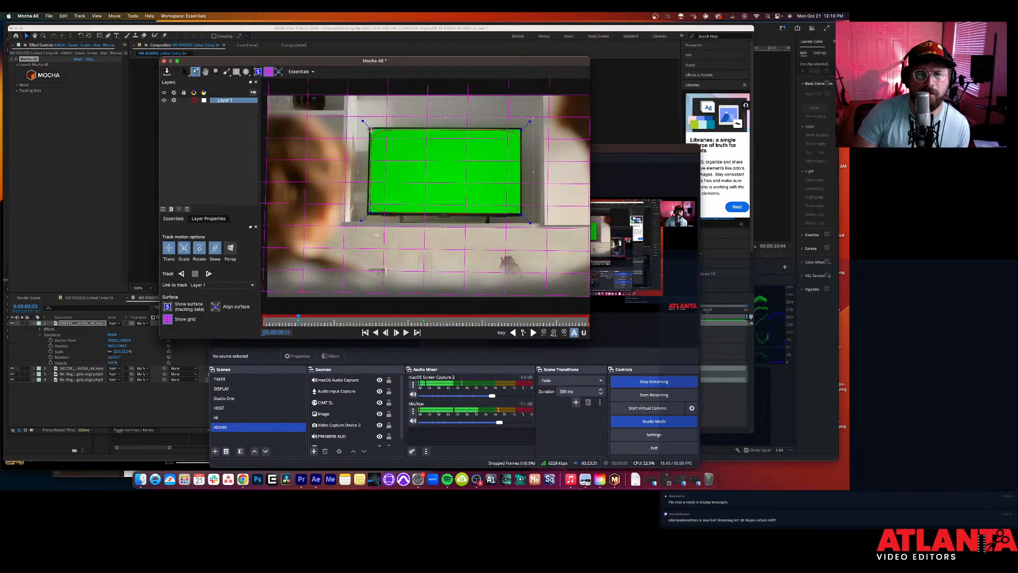
pyautogui.moveTo(522, 131); pyautogui.dragTo(522, 129)
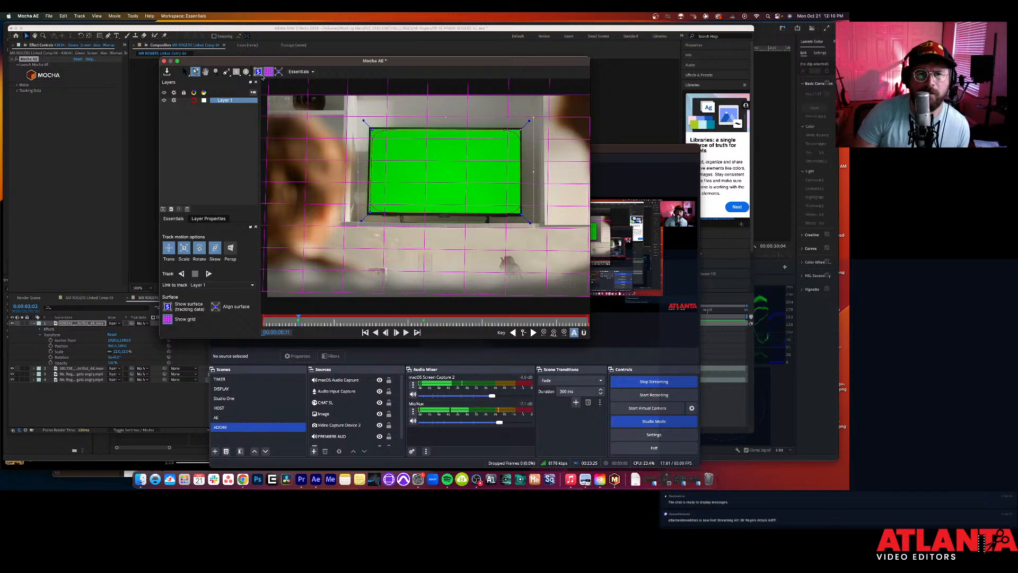
pyautogui.rightClick(247, 100)
pyautogui.click(247, 101)
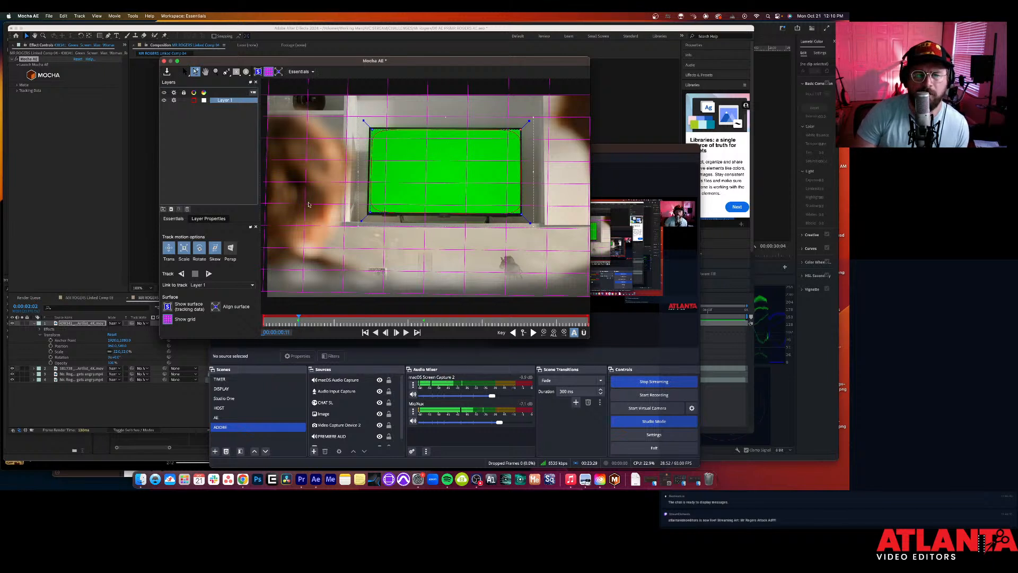
pyautogui.click(168, 319)
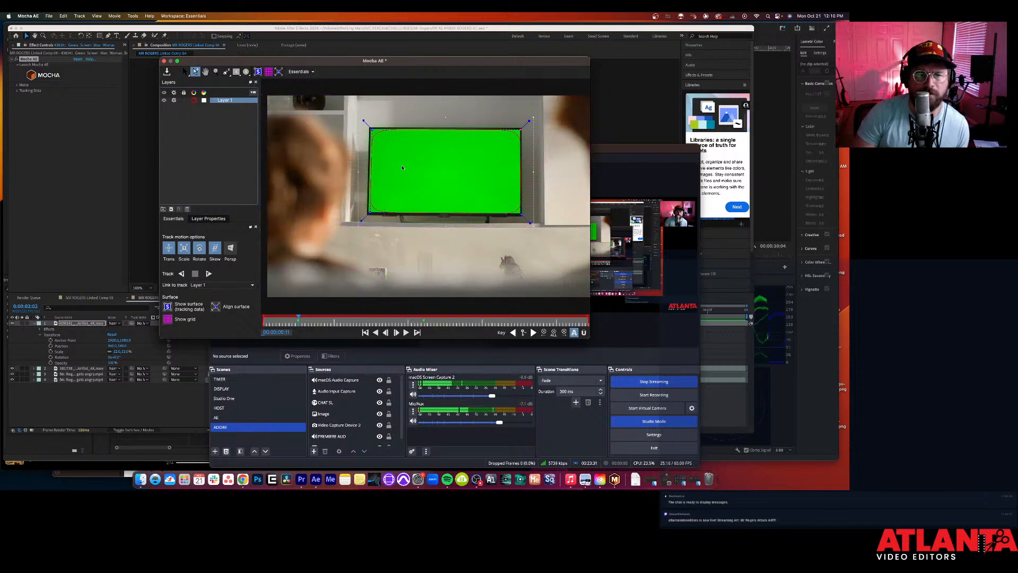
# Step: Show the planar surface and move its upper-left corner onto the matching corner of the TV's green screen
pyautogui.click(245, 72)
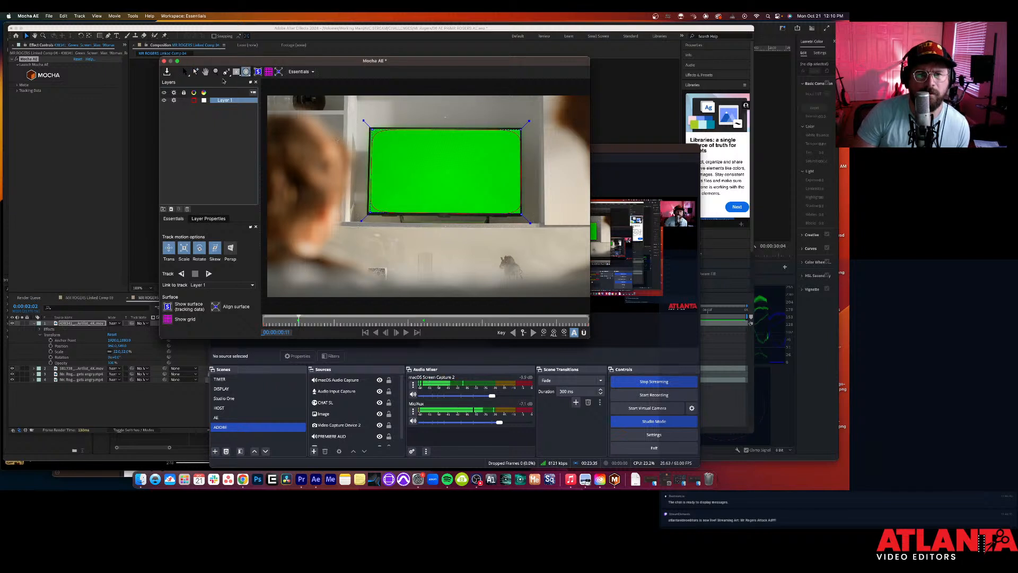
pyautogui.click(257, 73)
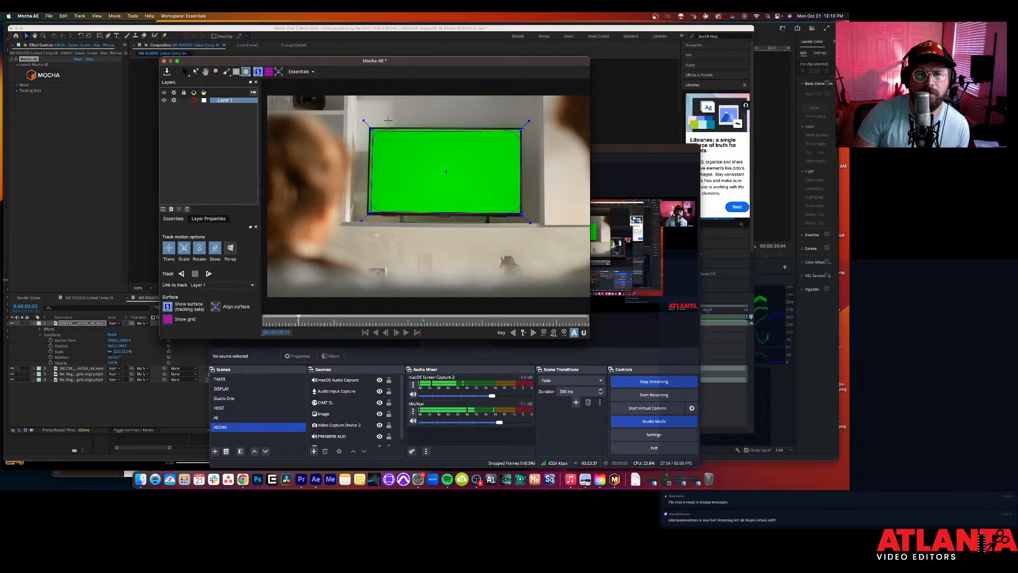
pyautogui.click(195, 71)
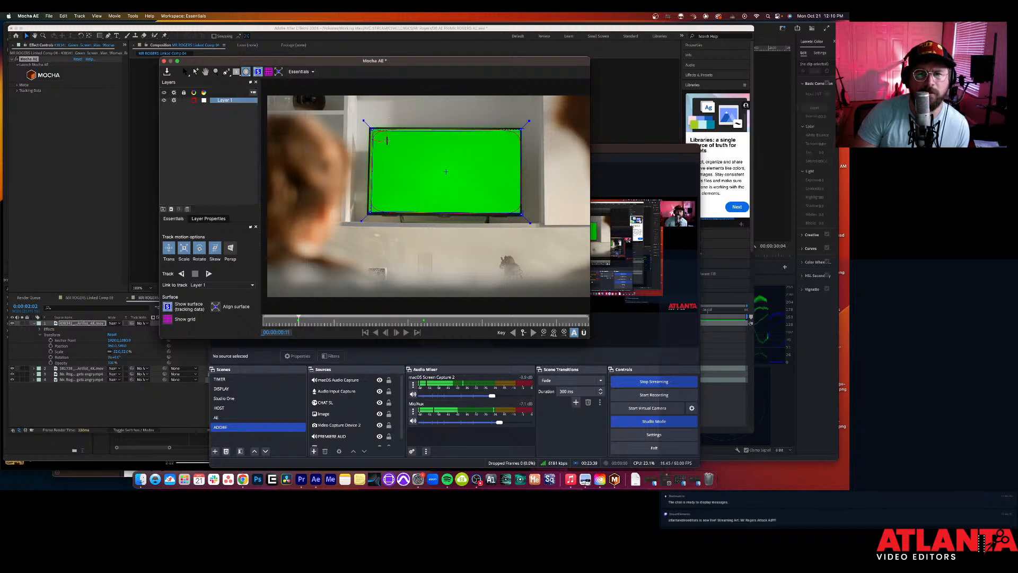
pyautogui.click(374, 132)
pyautogui.press('super+z')
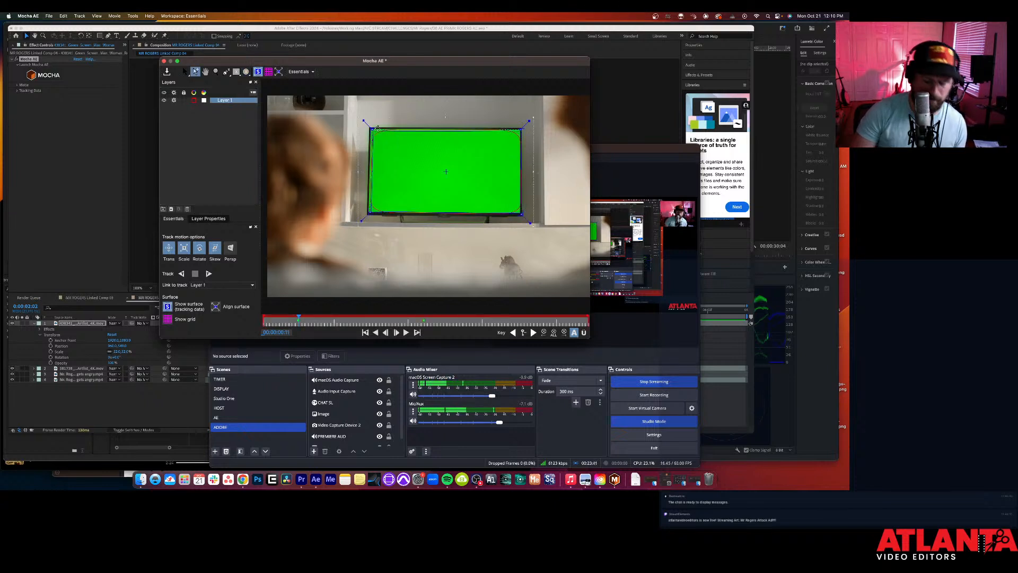
pyautogui.scroll(5, 381, 129)
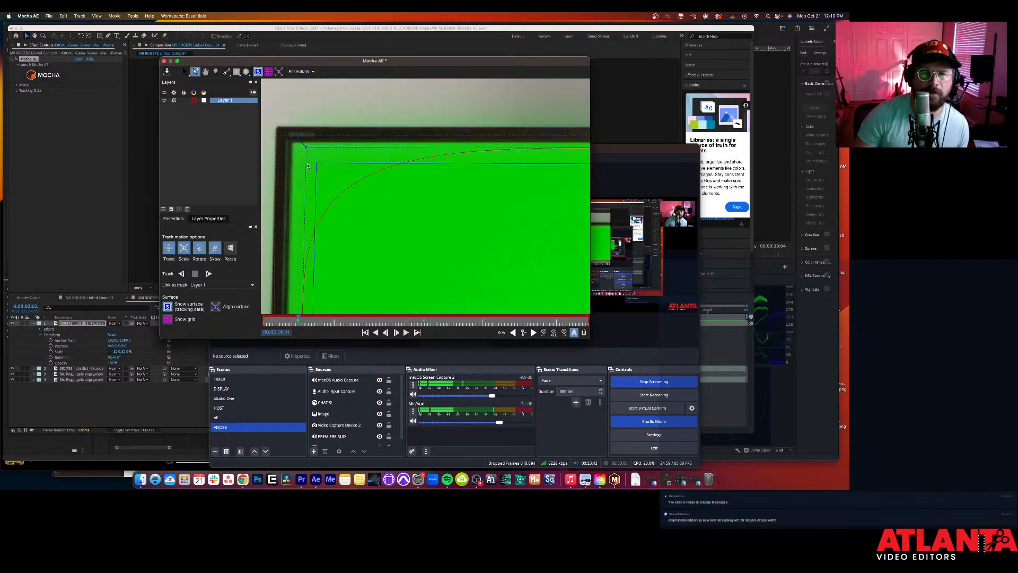
pyautogui.moveTo(315, 160); pyautogui.dragTo(294, 143)
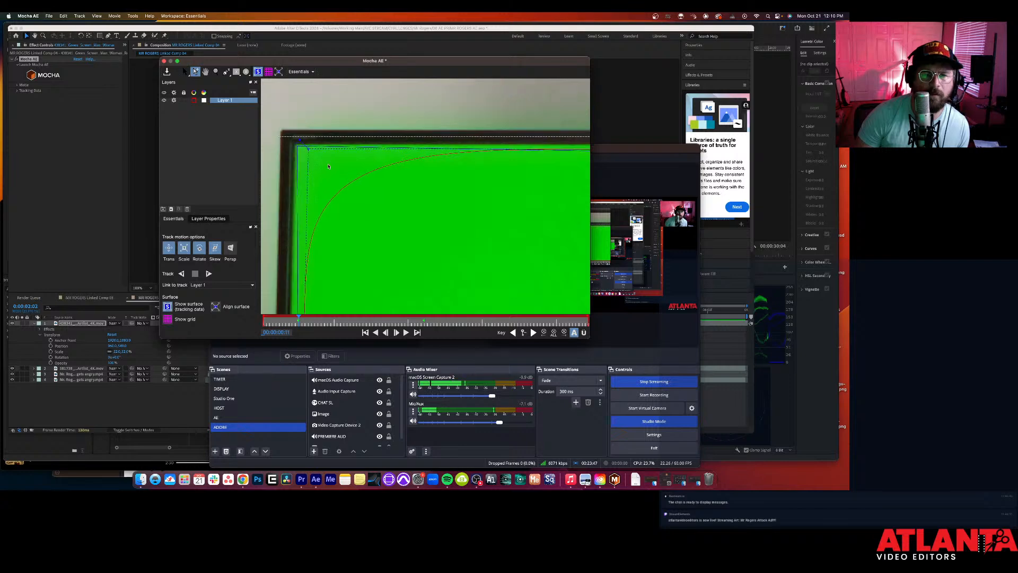
# Step: Move the planar surface's upper-right corner onto the upper-right corner of the TV's green screen
pyautogui.scroll(-6, 403, 181)
pyautogui.scroll(5, 429, 164)
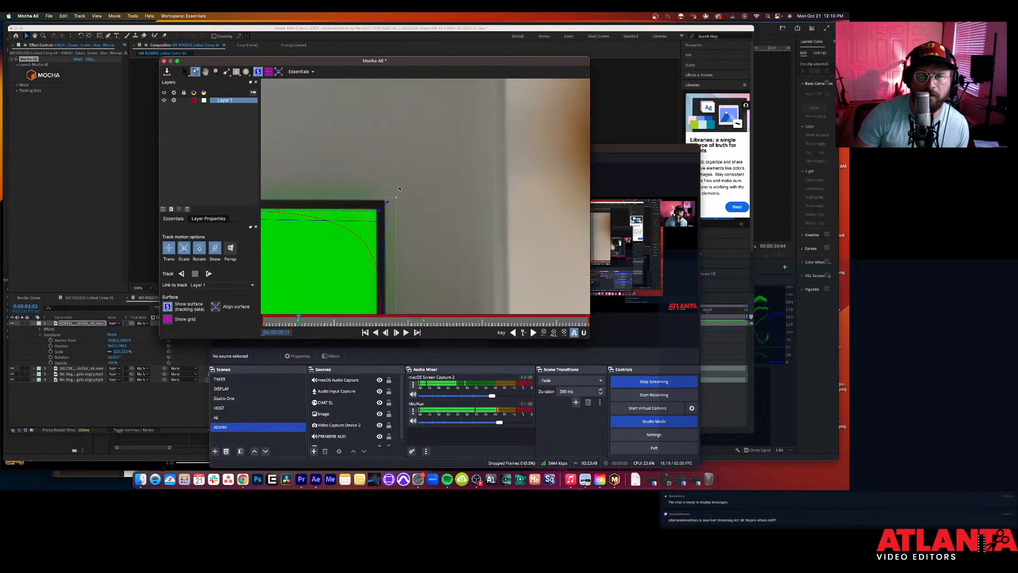
pyautogui.moveTo(383, 222)
pyautogui.mouseDown()
pyautogui.moveTo(370, 218)
pyautogui.moveTo(379, 210)
pyautogui.mouseUp()
pyautogui.scroll(-5, 362, 219)
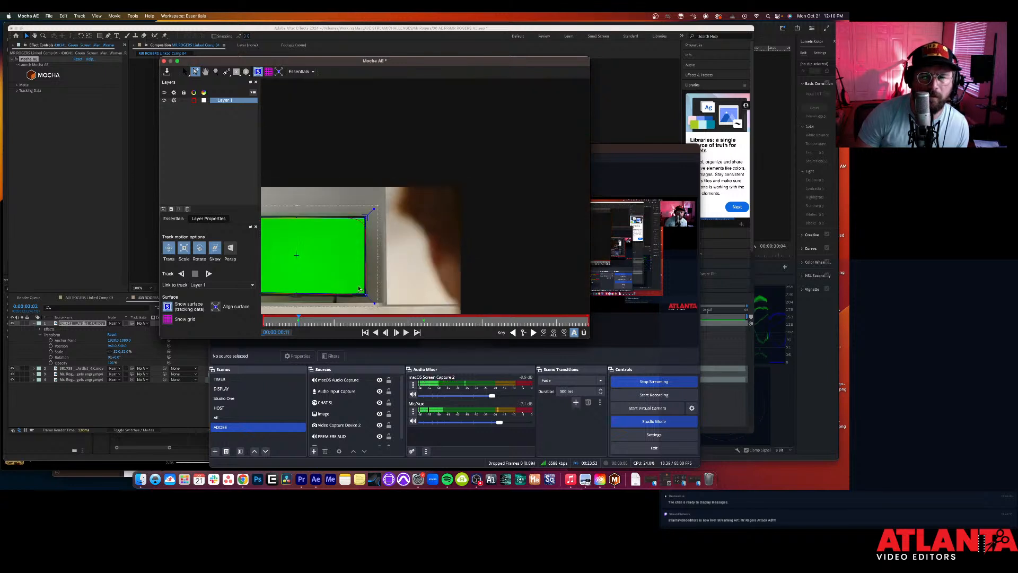
# Step: Align the planar surface's two lower corners with the lower corners of the TV's green screen
pyautogui.scroll(5, 366, 284)
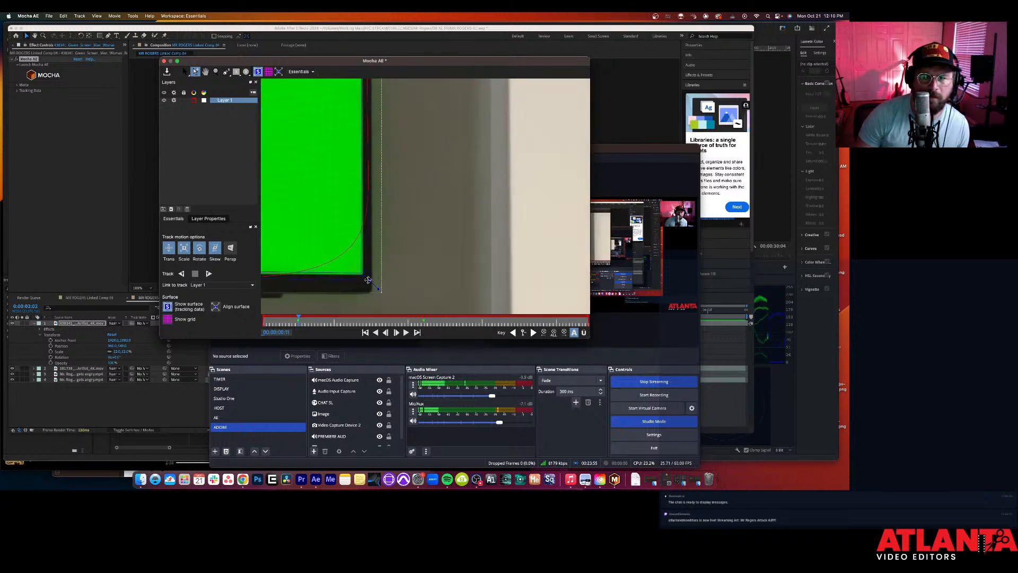
pyautogui.scroll(-1, 326, 244)
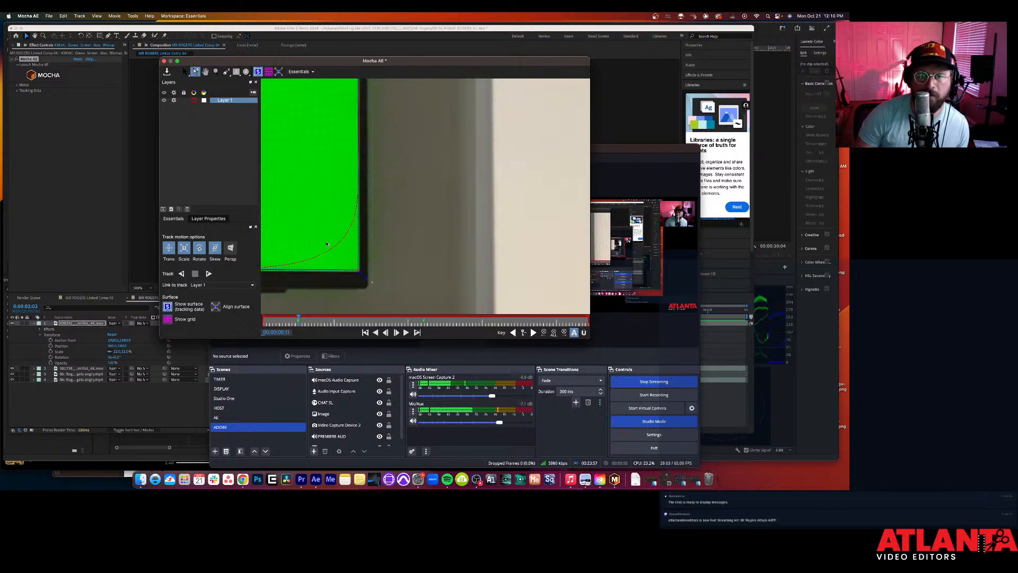
pyautogui.scroll(-3, 326, 244)
pyautogui.scroll(-4, 304, 238)
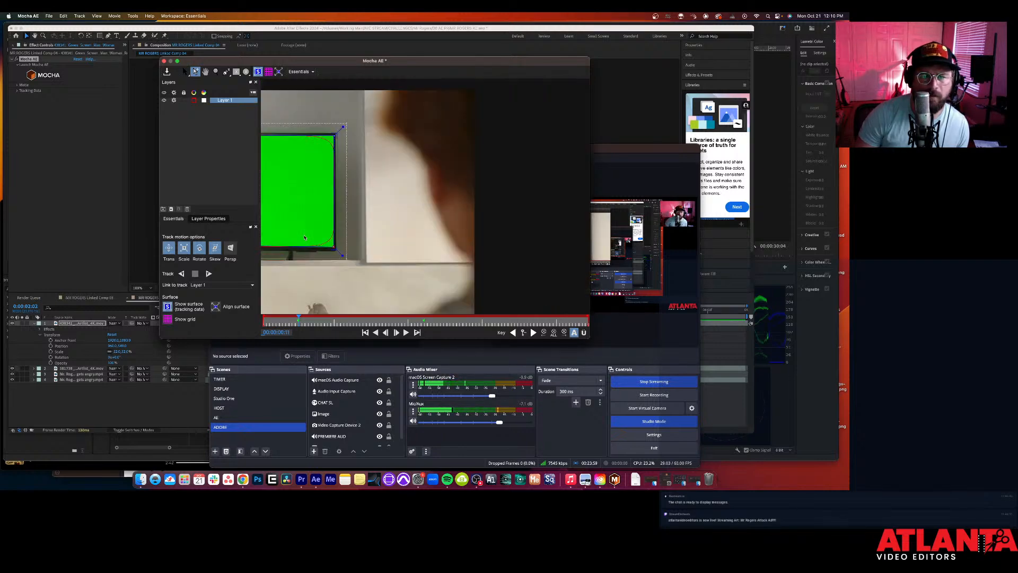
pyautogui.scroll(6, 284, 237)
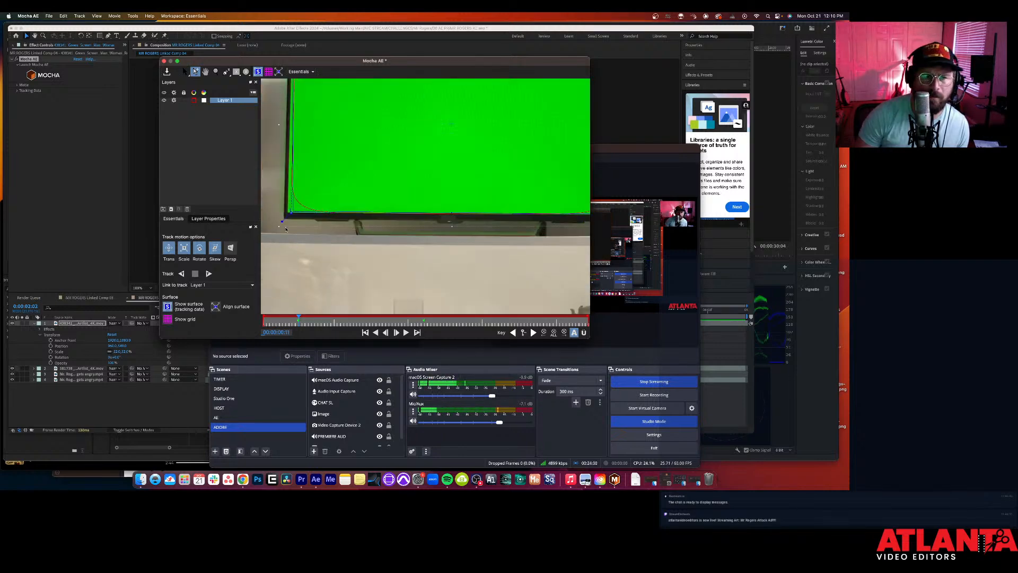
pyautogui.moveTo(293, 201); pyautogui.dragTo(286, 204)
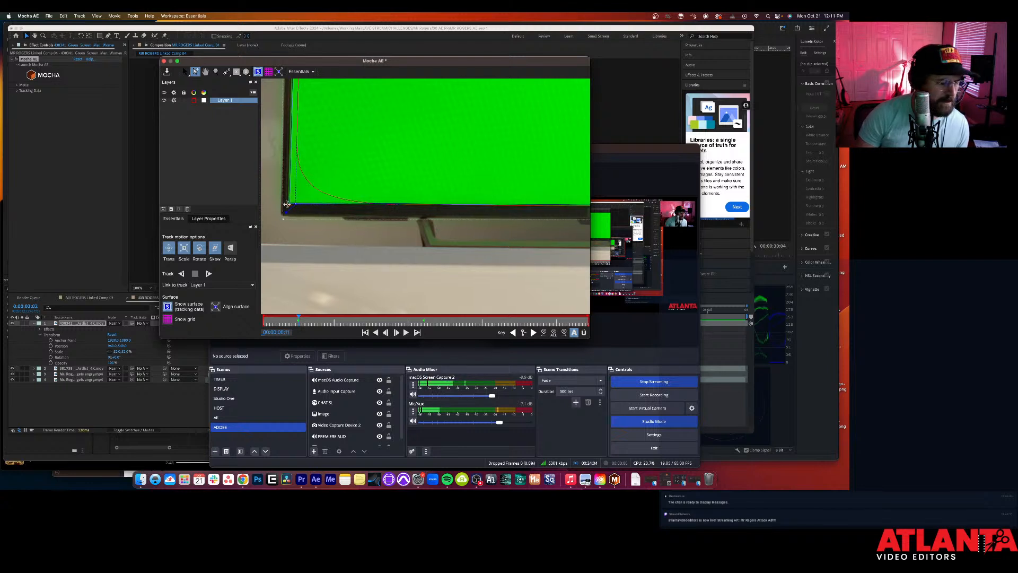
pyautogui.scroll(3, 413, 179)
pyautogui.scroll(-5, 413, 180)
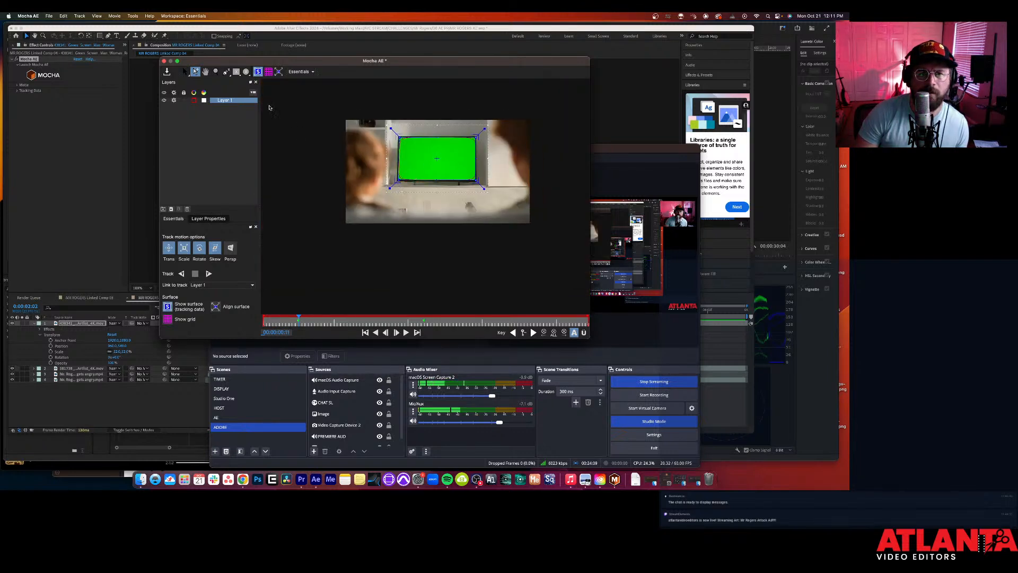
# Step: Play a short stretch of the TV shot to check the adjusted surface, and show the planar grid
pyautogui.click(205, 72)
pyautogui.moveTo(450, 169); pyautogui.dragTo(380, 197)
pyautogui.scroll(2, 414, 196)
pyautogui.scroll(-2, 373, 190)
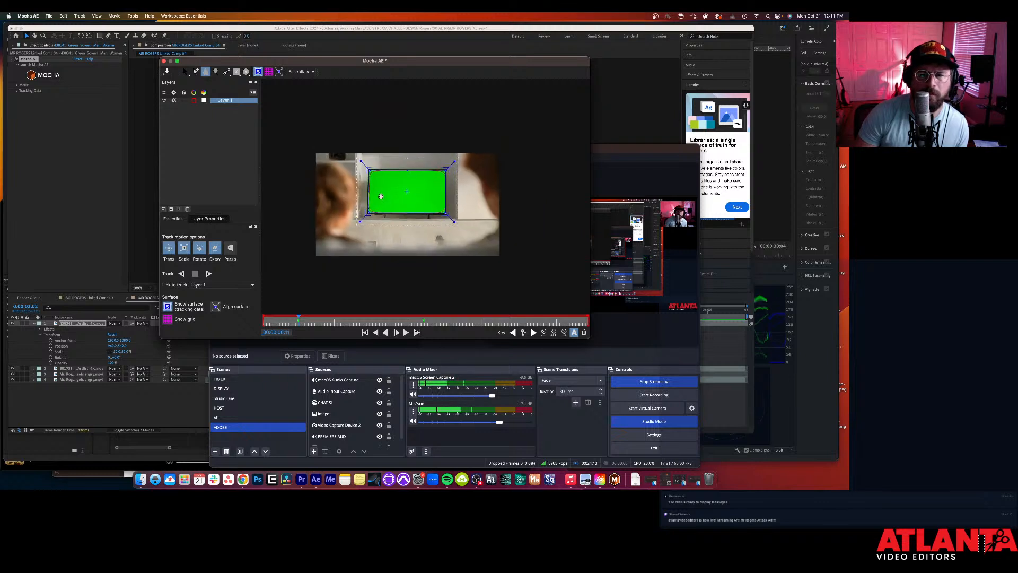
pyautogui.scroll(3, 381, 196)
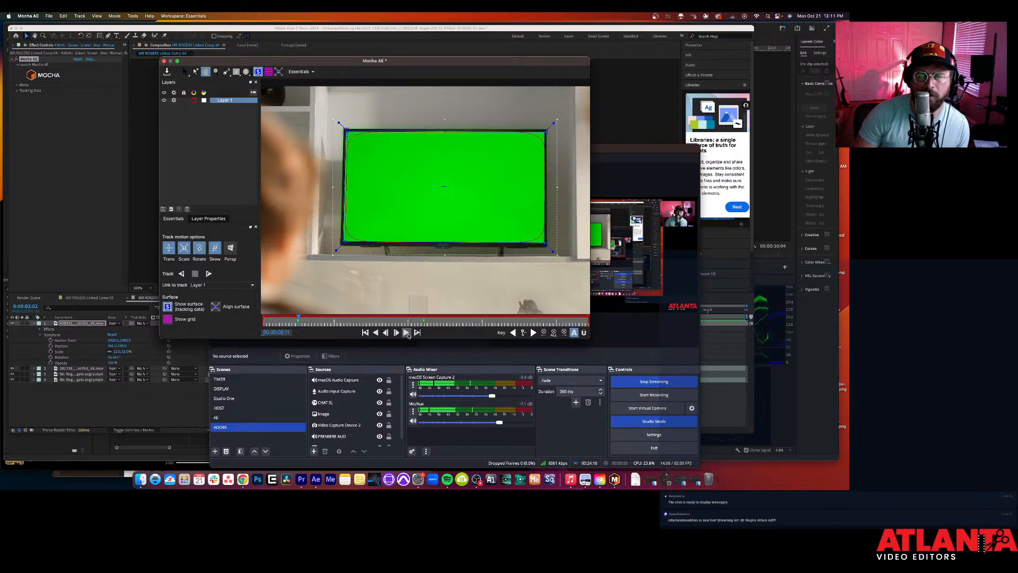
pyautogui.click(406, 332)
pyautogui.click(408, 334)
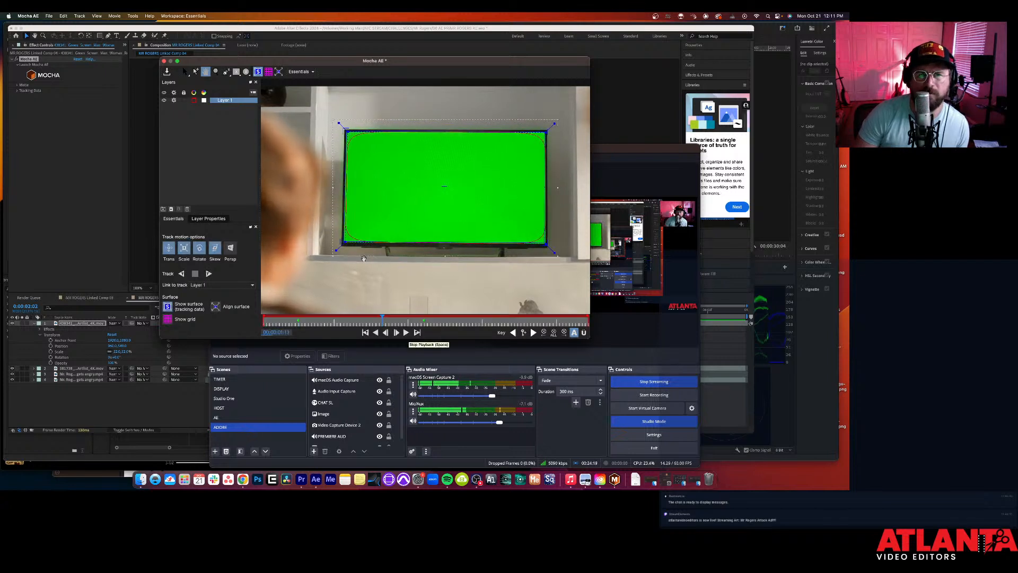
pyautogui.click(270, 72)
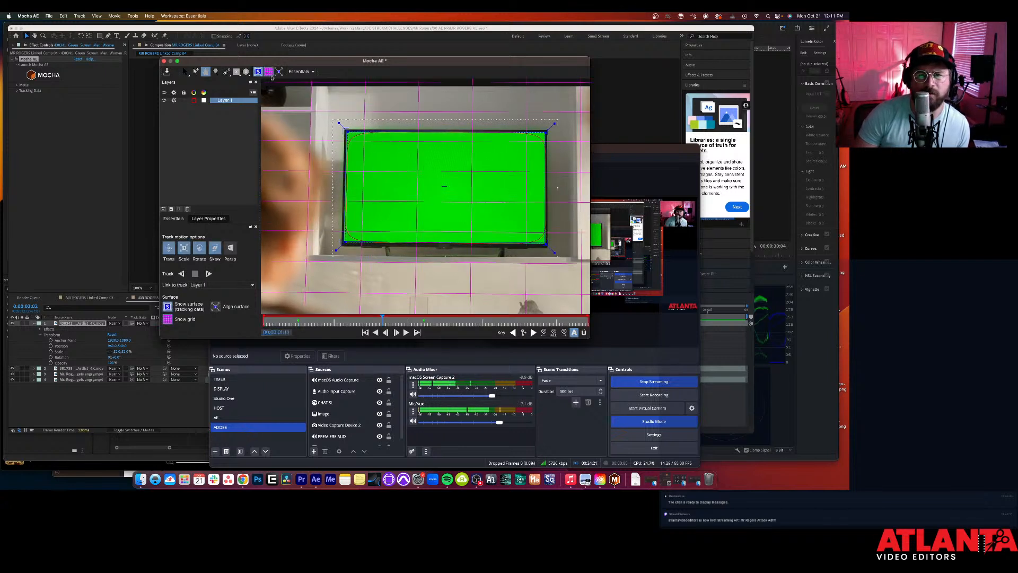
# Step: Deselect Layer 1 and save the Mocha project
pyautogui.rightClick(223, 101)
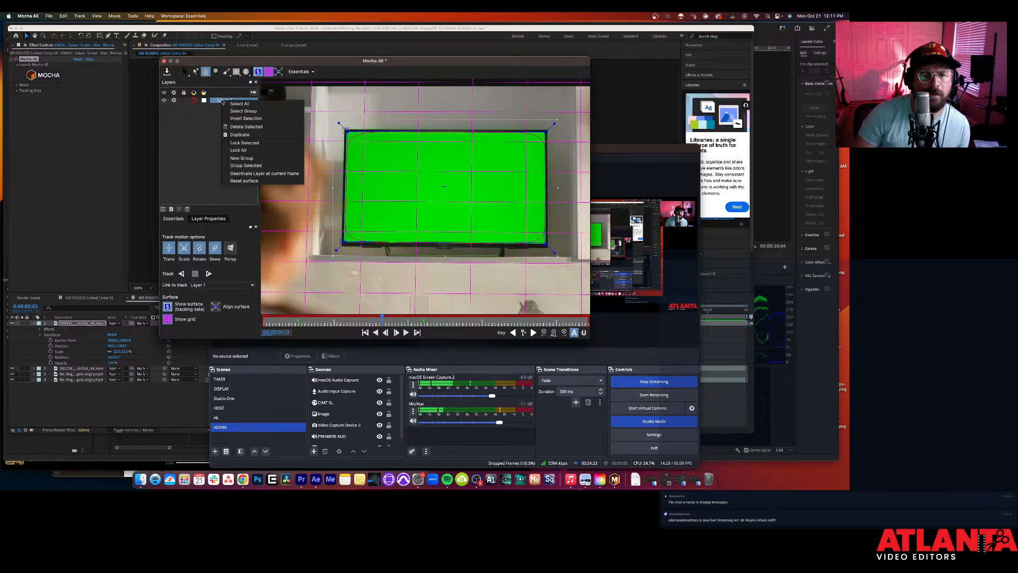
pyautogui.click(216, 106)
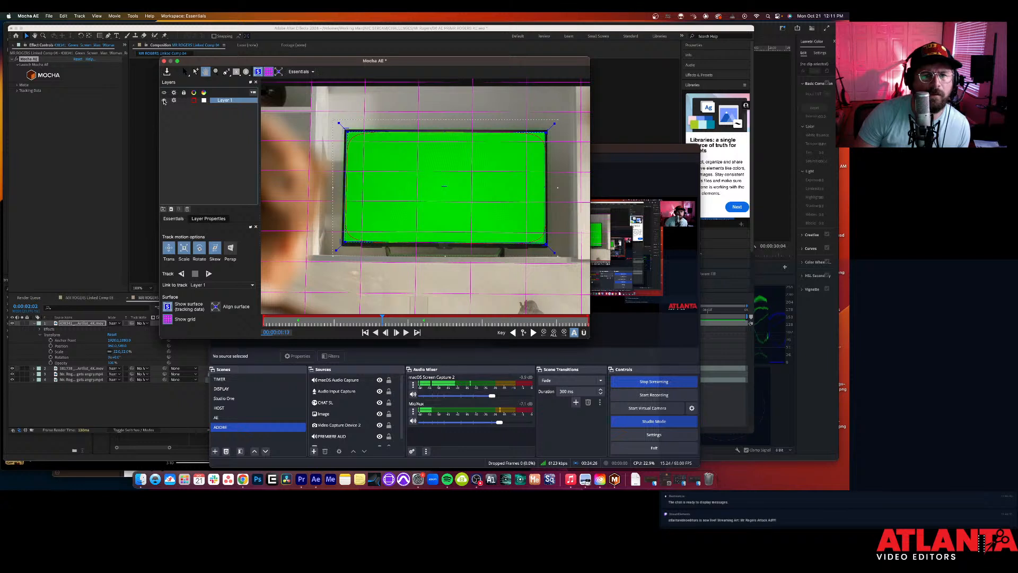
pyautogui.click(213, 154)
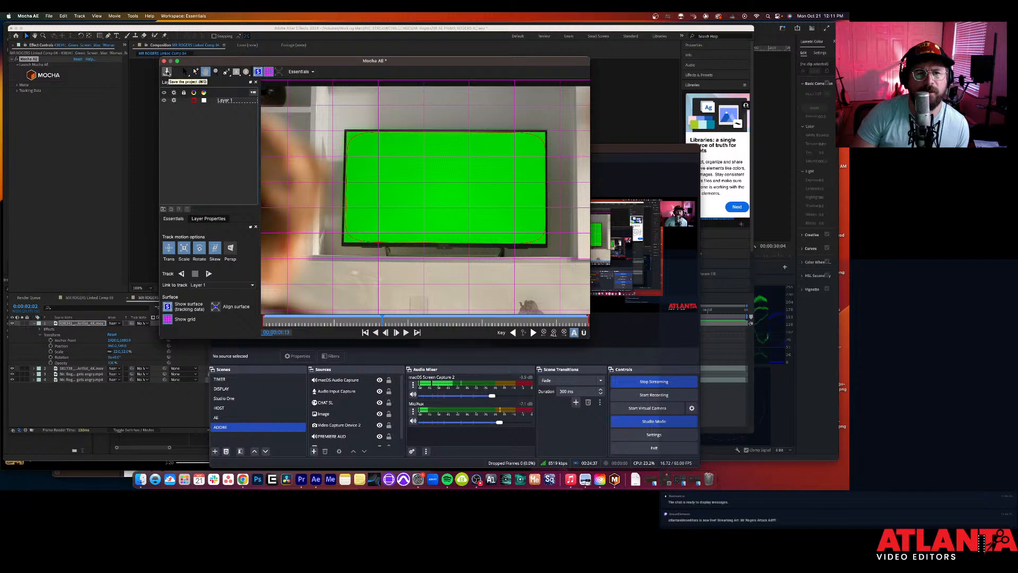
pyautogui.click(167, 72)
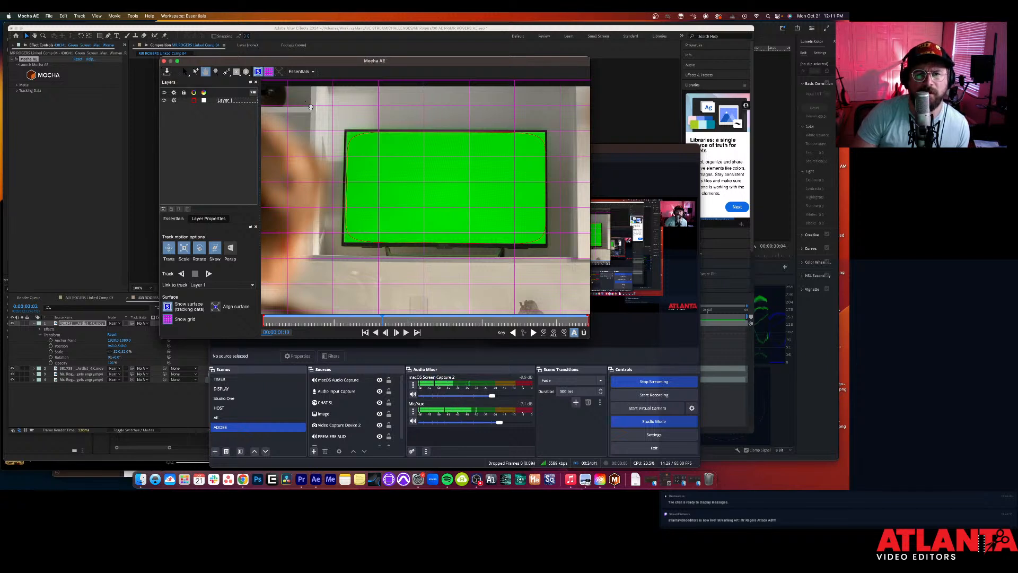
pyautogui.scroll(10, 311, 106)
pyautogui.scroll(-6, 273, 200)
pyautogui.scroll(-6, 275, 200)
pyautogui.scroll(2, 277, 201)
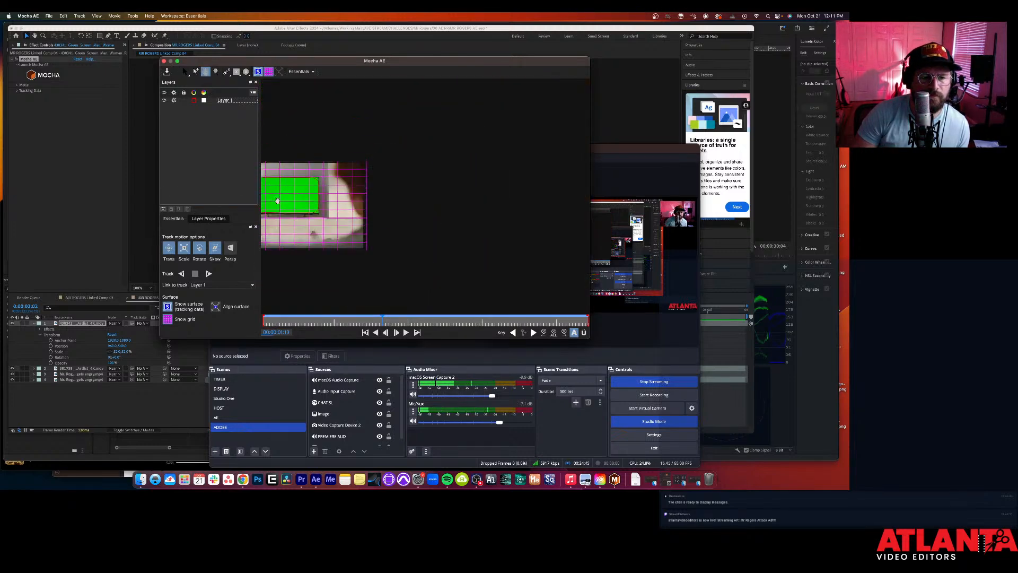
pyautogui.scroll(2, 277, 201)
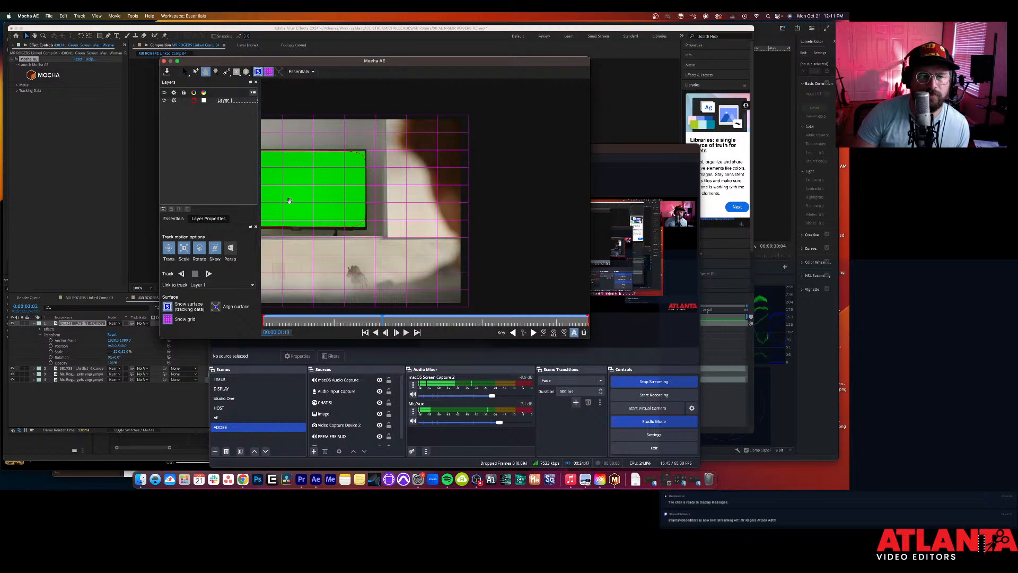
pyautogui.moveTo(331, 174); pyautogui.dragTo(436, 168)
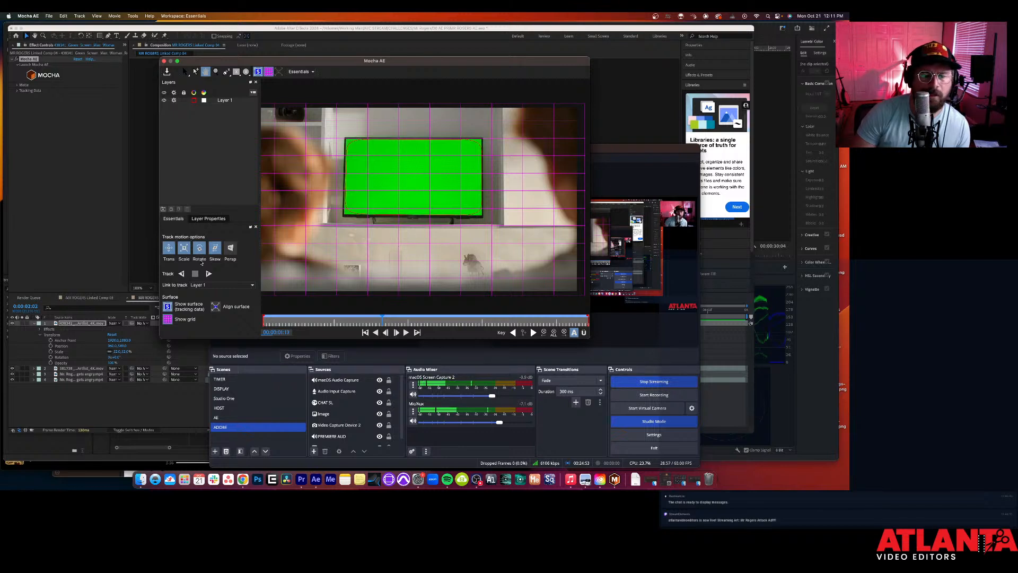
# Step: Leave Layer 1's track link as it is and hide the planar grid over the TV shot
pyautogui.click(231, 286)
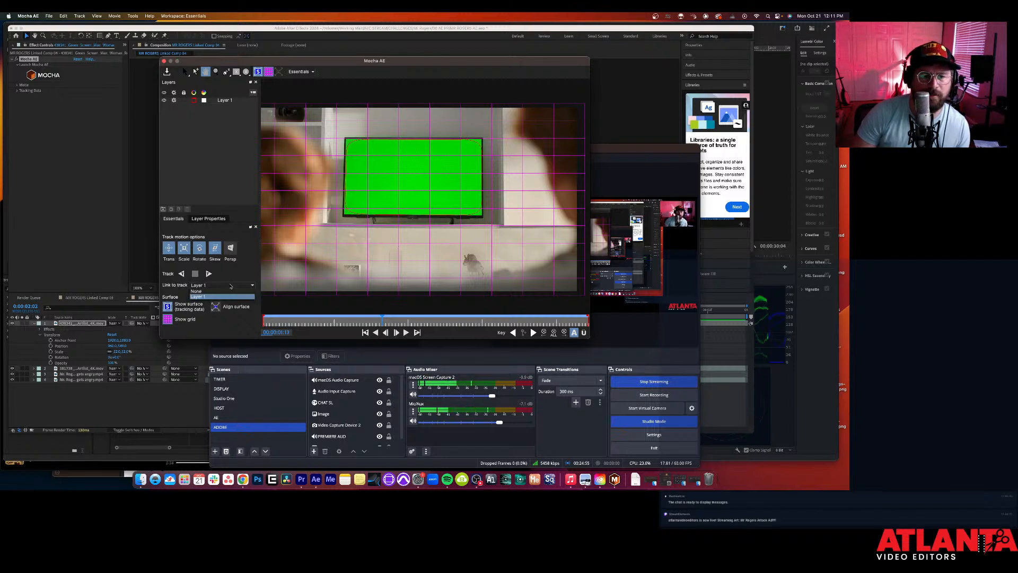
pyautogui.click(237, 277)
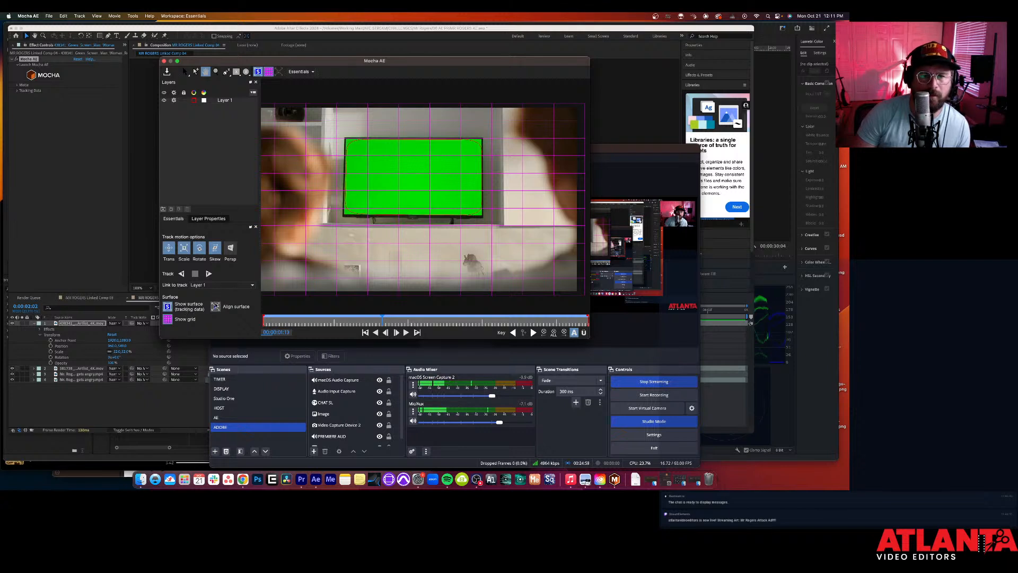
pyautogui.click(167, 320)
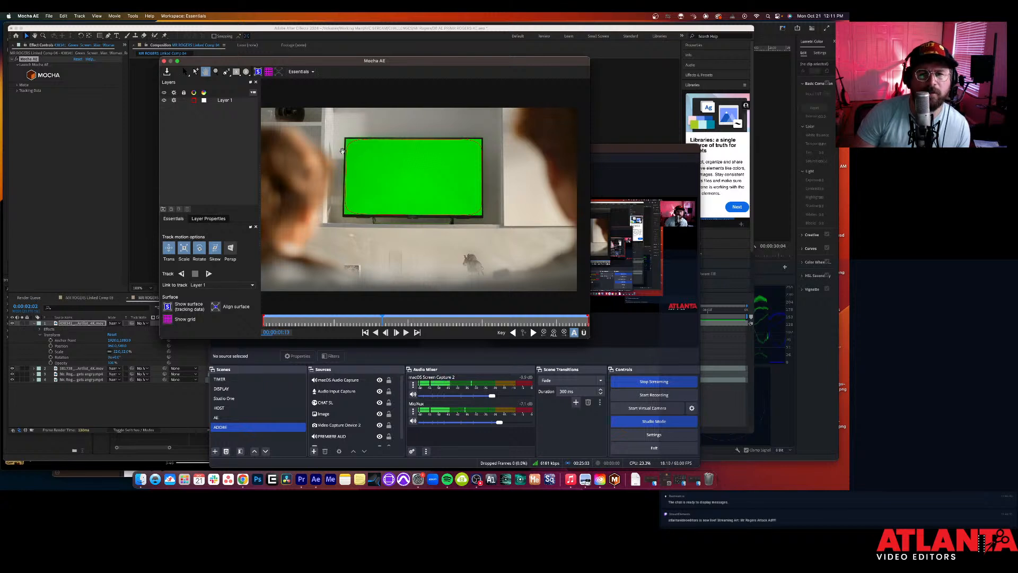
# Step: Switch Mocha to the Classic workspace and enlarge its window so the whole TV shot fits in the viewer
pyautogui.click(304, 72)
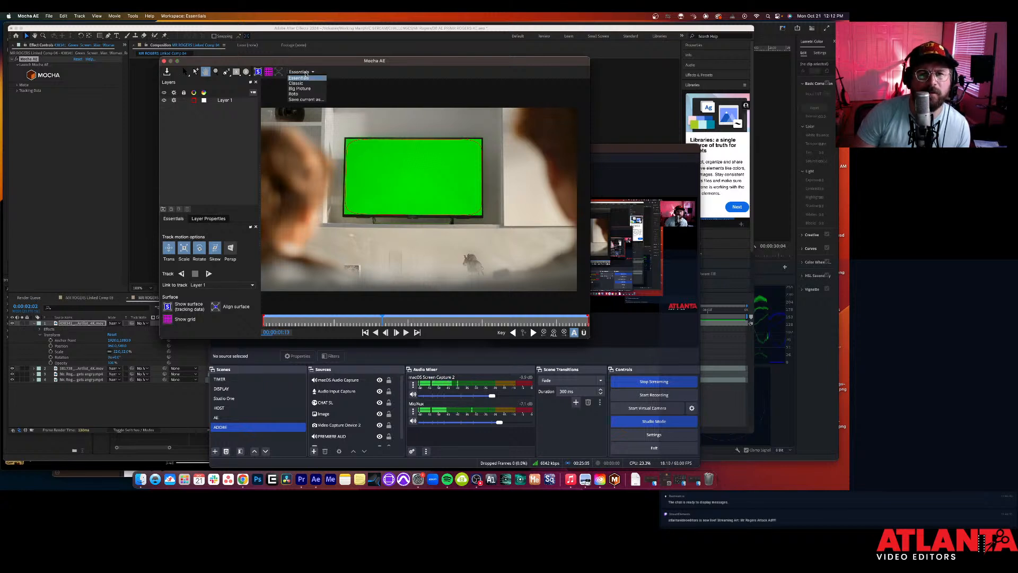
pyautogui.click(310, 84)
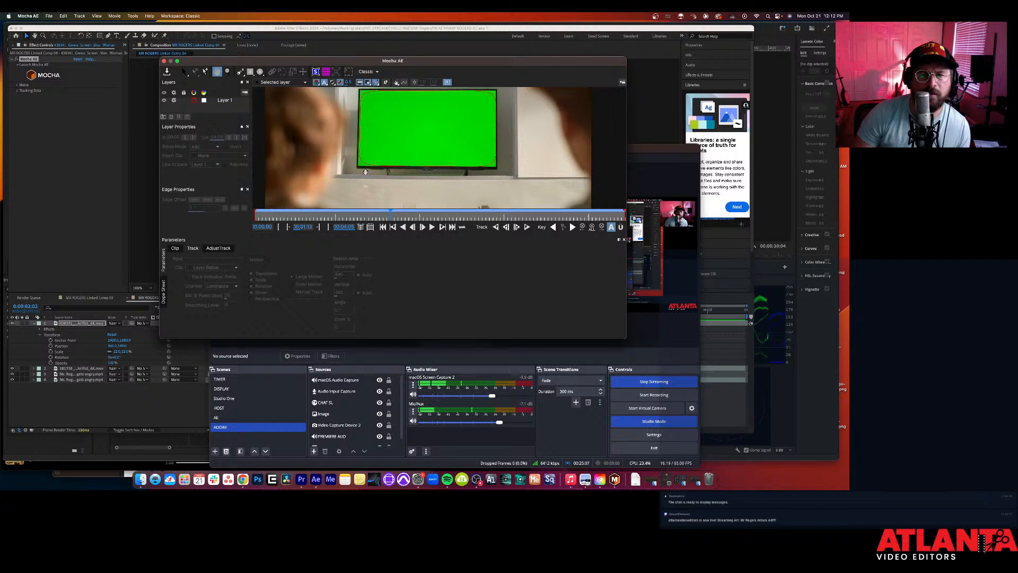
pyautogui.scroll(3, 521, 184)
pyautogui.scroll(-5, 522, 185)
pyautogui.scroll(5, 522, 185)
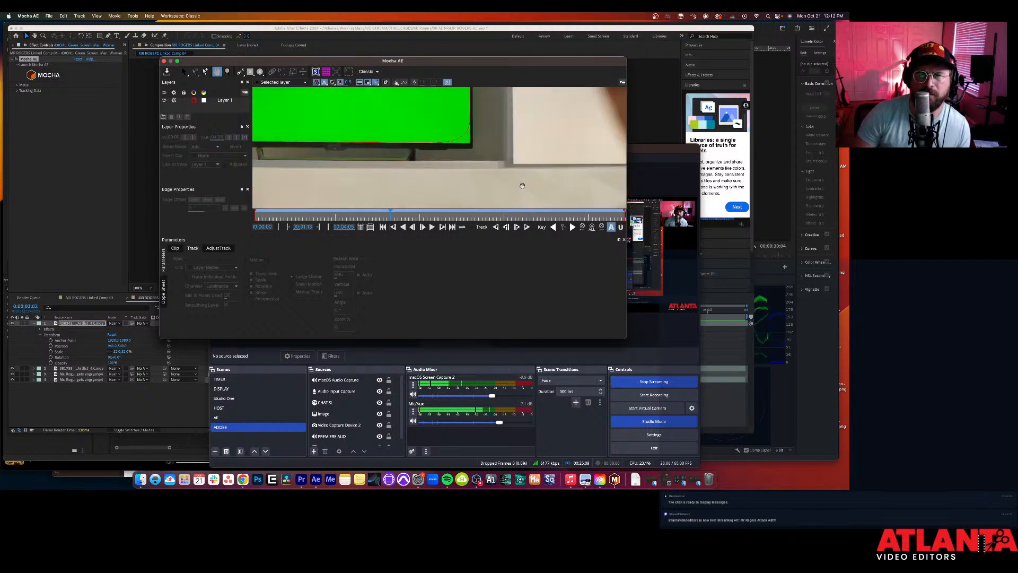
pyautogui.scroll(-6, 523, 186)
pyautogui.scroll(1, 521, 184)
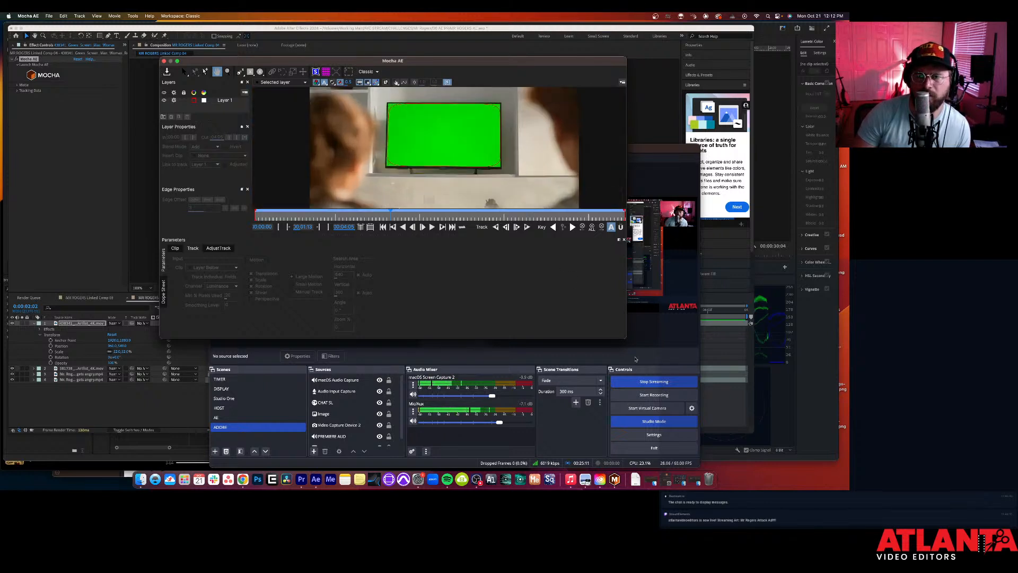
pyautogui.moveTo(622, 337); pyautogui.dragTo(710, 427)
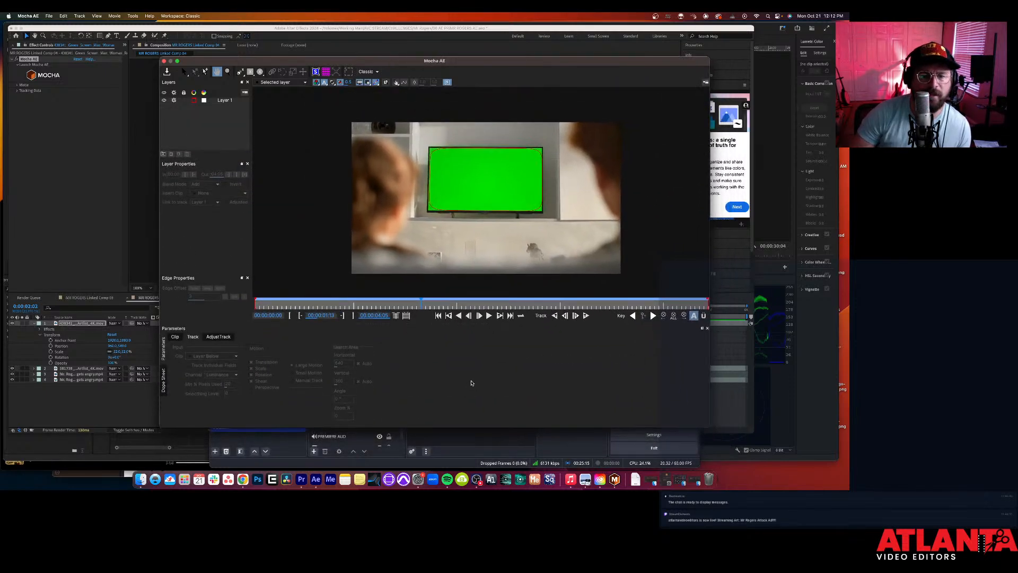
# Step: Check the Clip and AdjustTrack parameters at 0:00:03:02, then select Layer 1 and look through its available commands
pyautogui.click(175, 340)
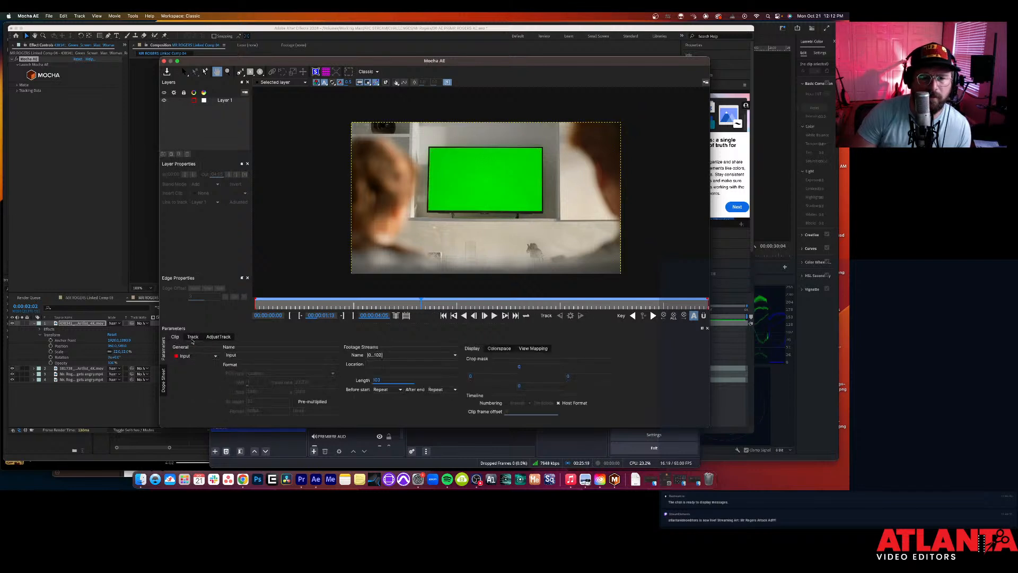
pyautogui.click(192, 339)
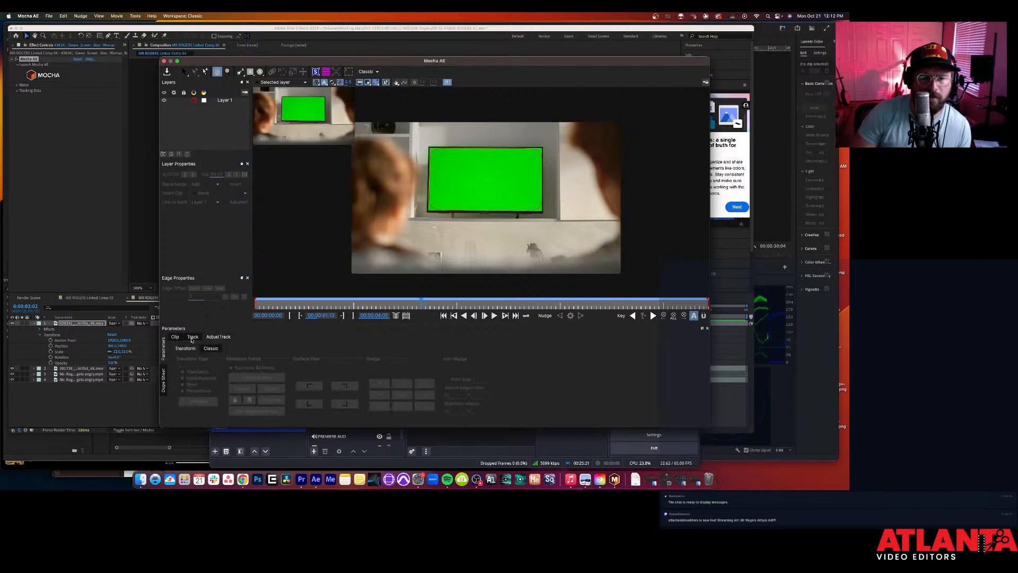
pyautogui.click(208, 338)
pyautogui.moveTo(329, 300); pyautogui.dragTo(586, 314)
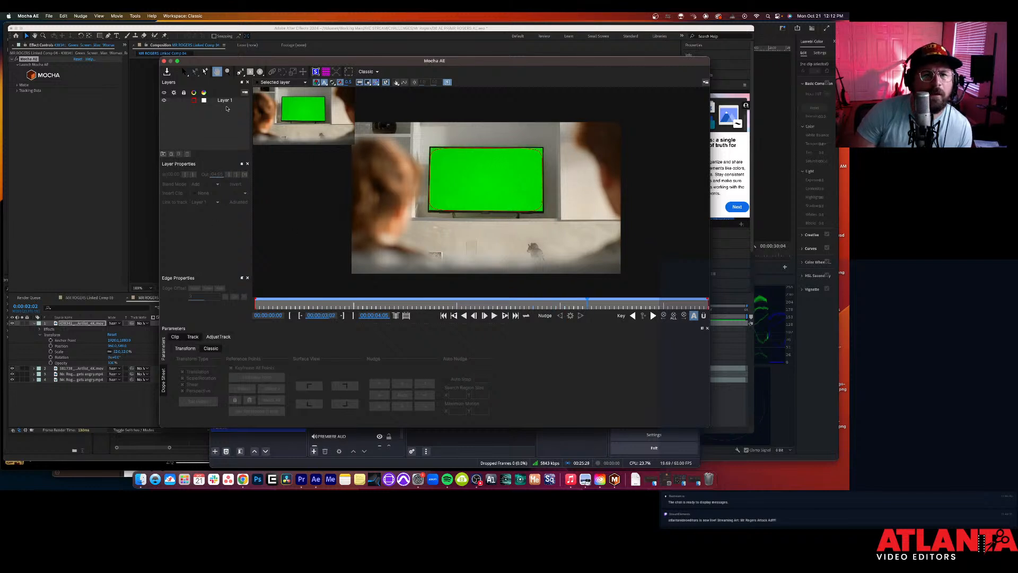
pyautogui.click(221, 100)
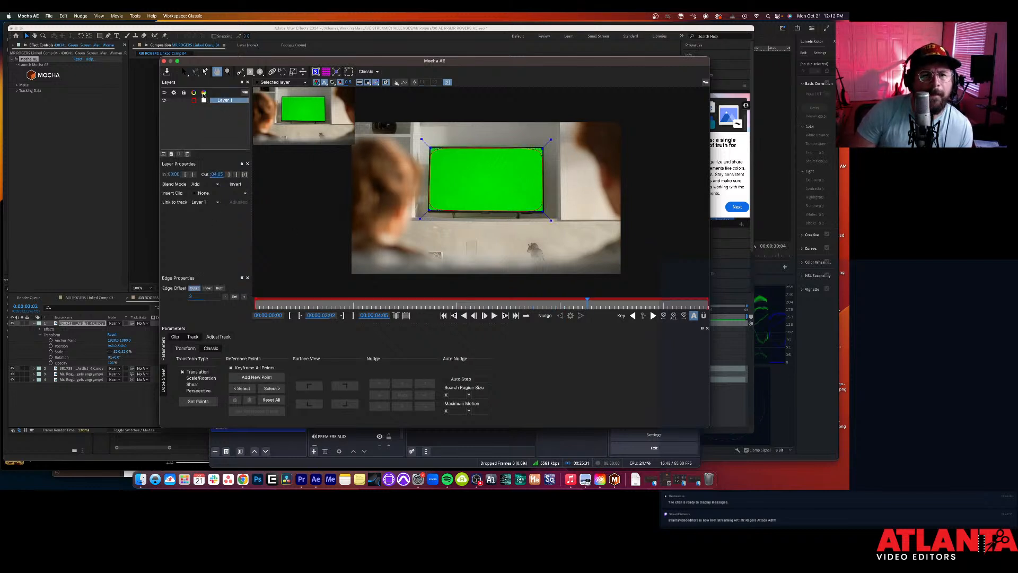
pyautogui.rightClick(212, 101)
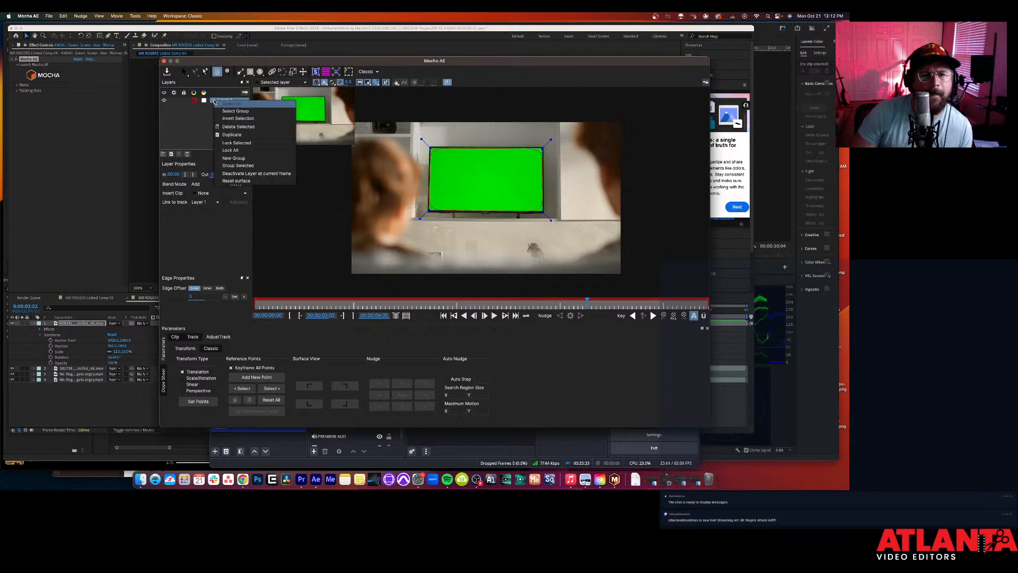
pyautogui.click(198, 119)
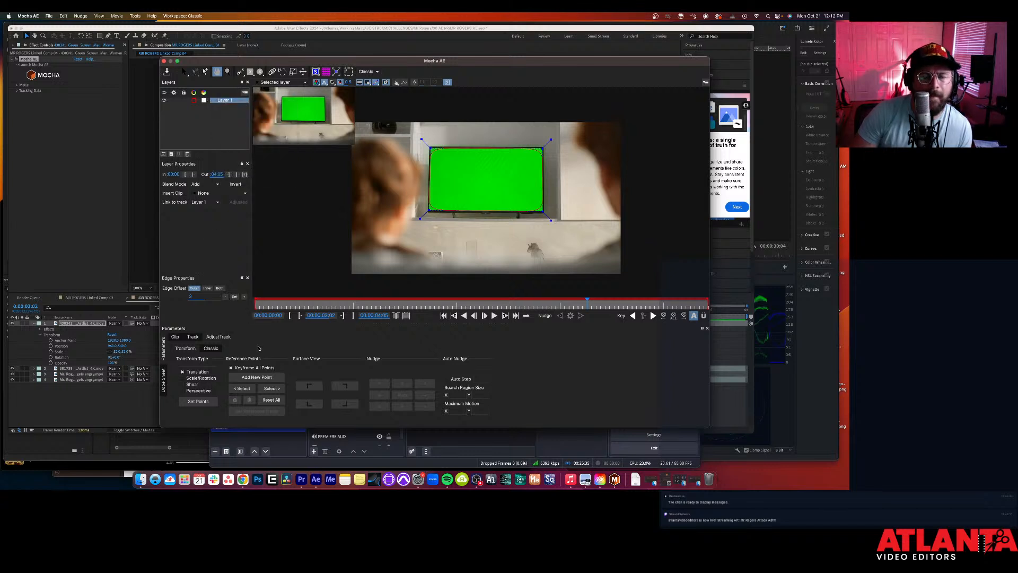
# Step: Return from After Effects to the open Mocha AE window and shift it slightly aside
pyautogui.click(137, 396)
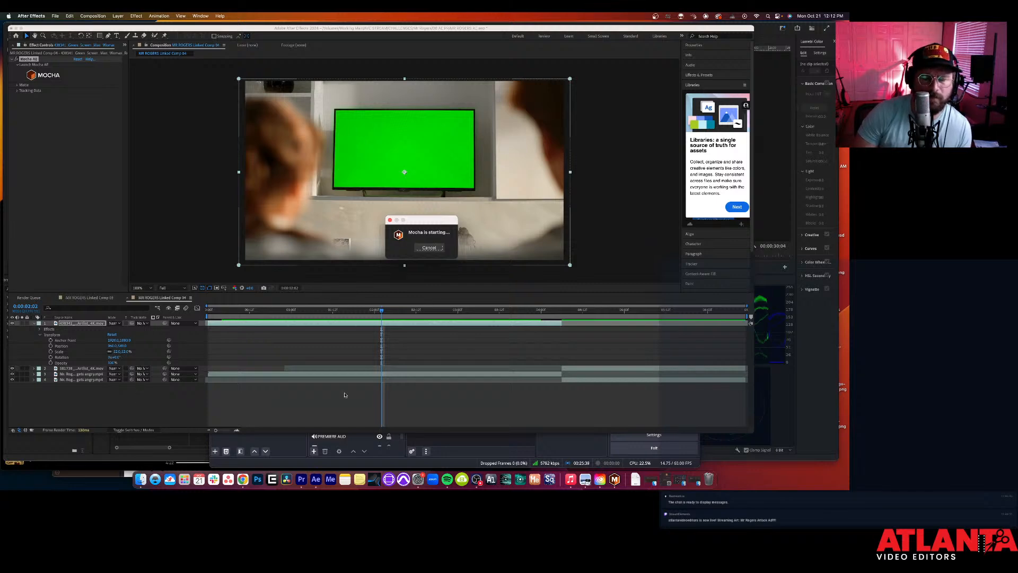
pyautogui.click(614, 479)
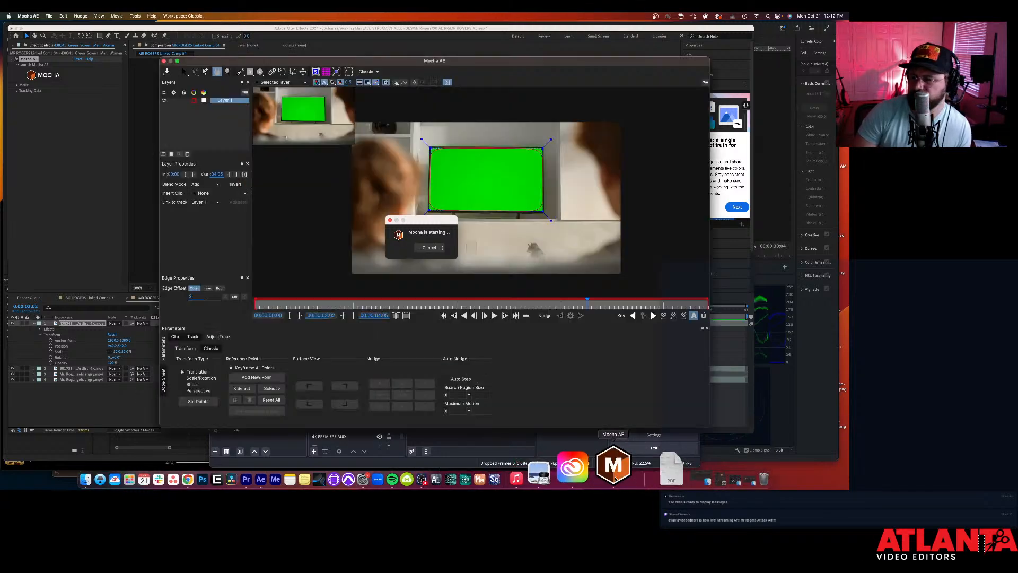
pyautogui.hotkey('ctrl', 'Up')
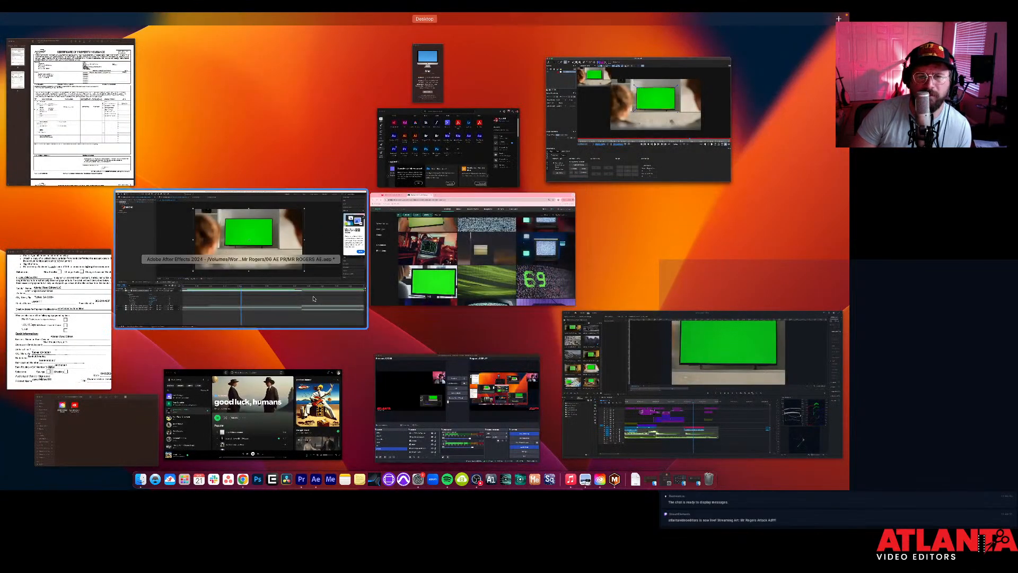
pyautogui.click(621, 151)
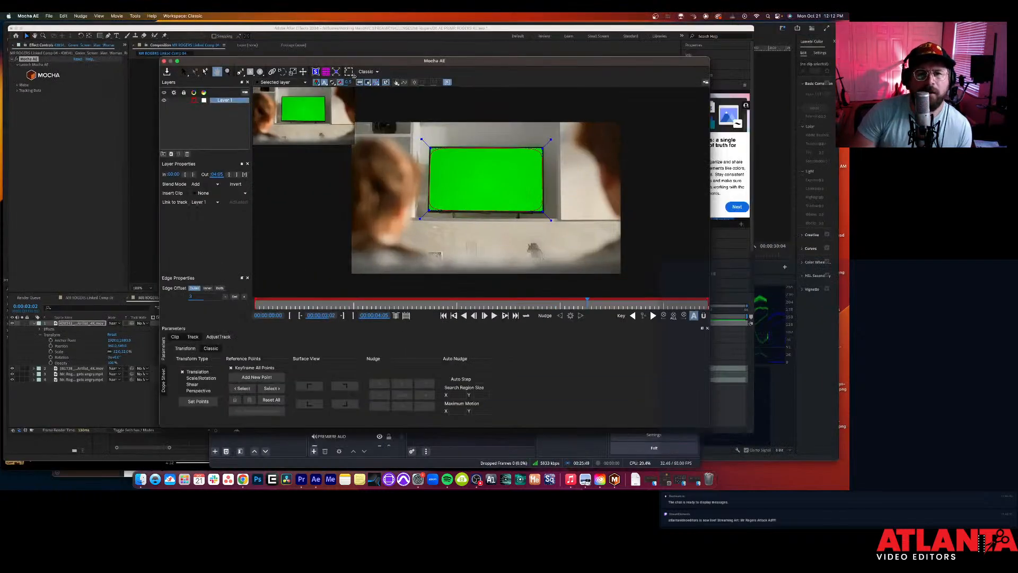
pyautogui.moveTo(364, 64); pyautogui.dragTo(329, 66)
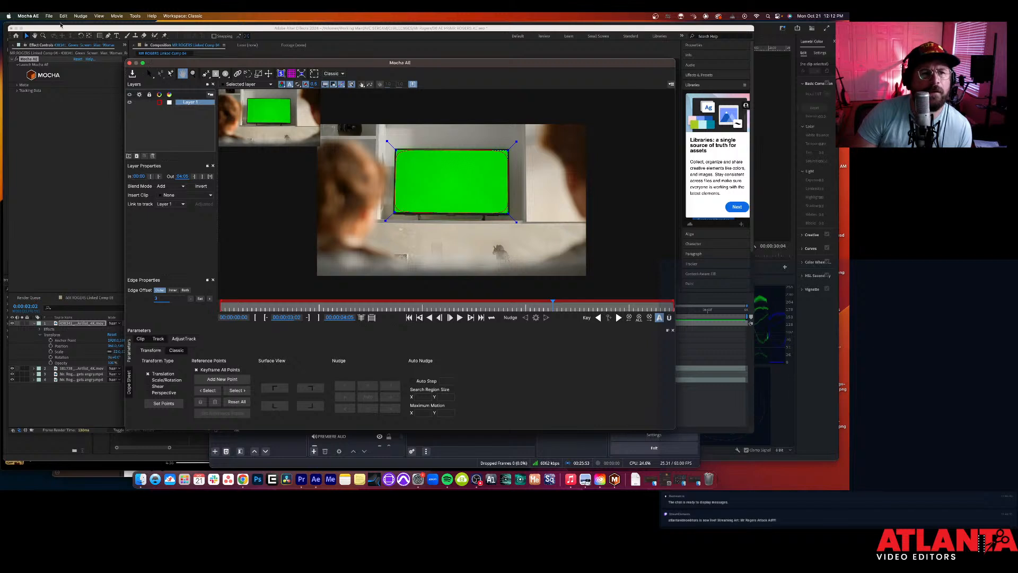
pyautogui.click(49, 16)
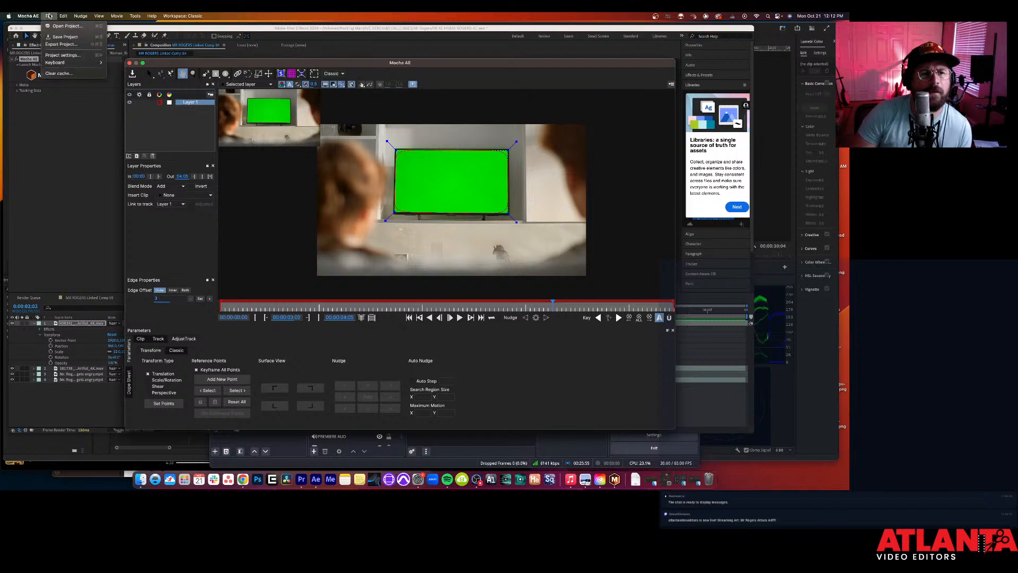
pyautogui.moveTo(66, 17)
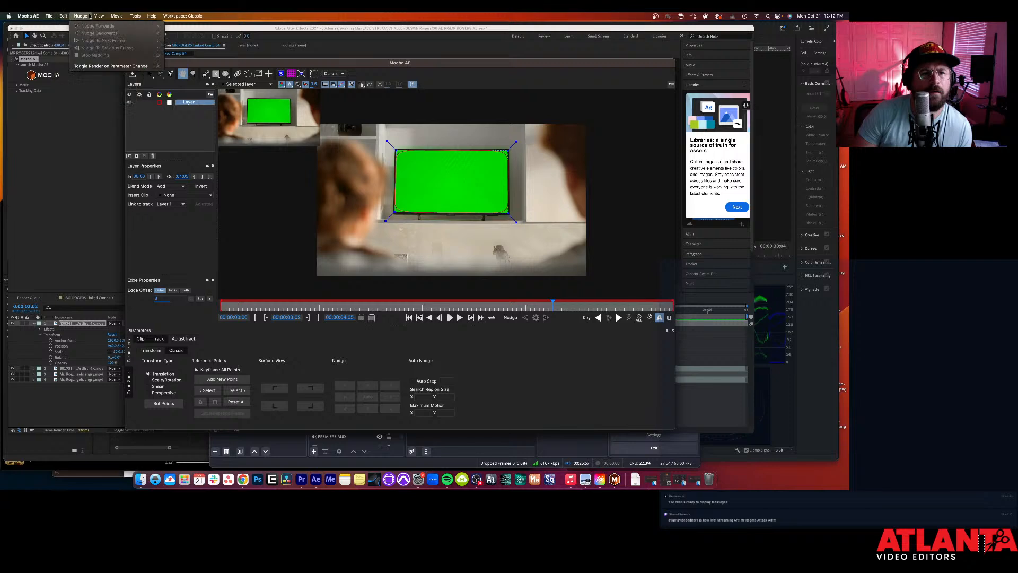
pyautogui.moveTo(116, 16)
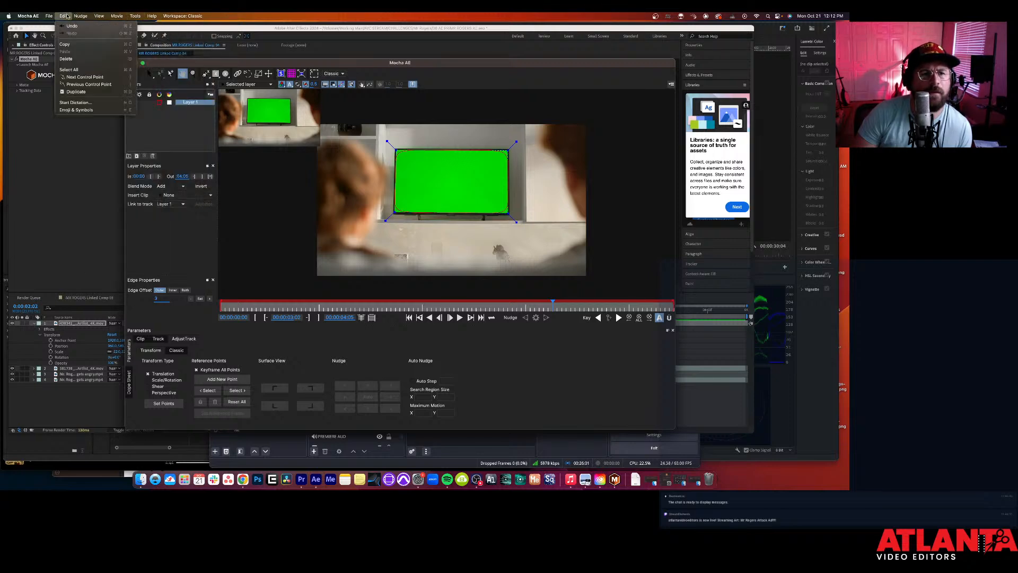
pyautogui.moveTo(166, 18)
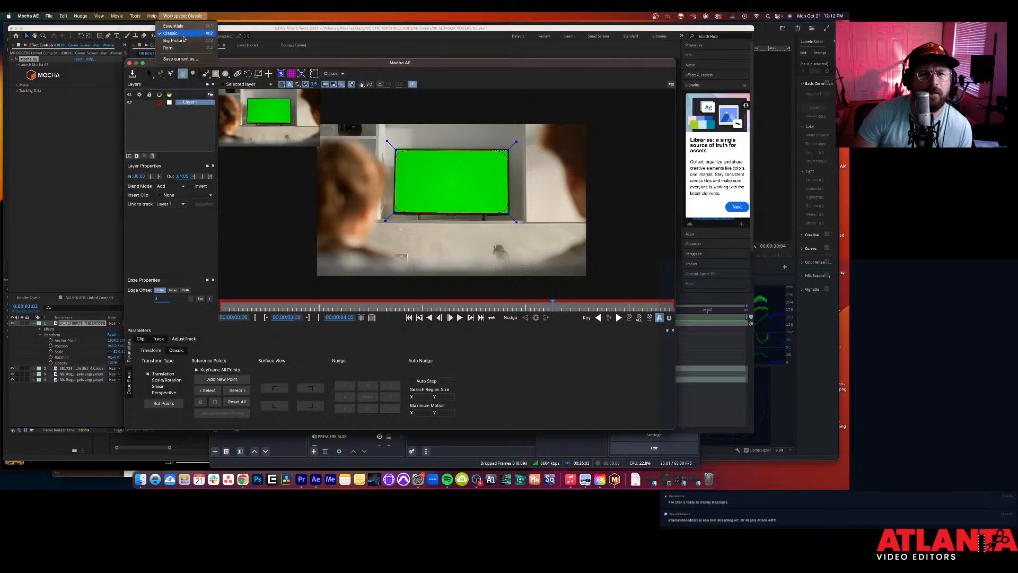
pyautogui.click(540, 382)
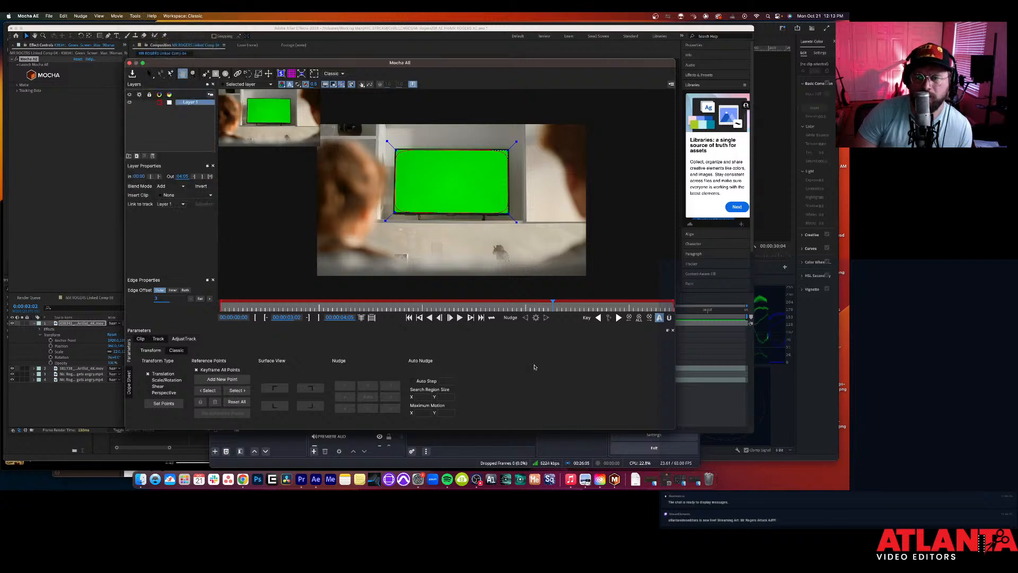
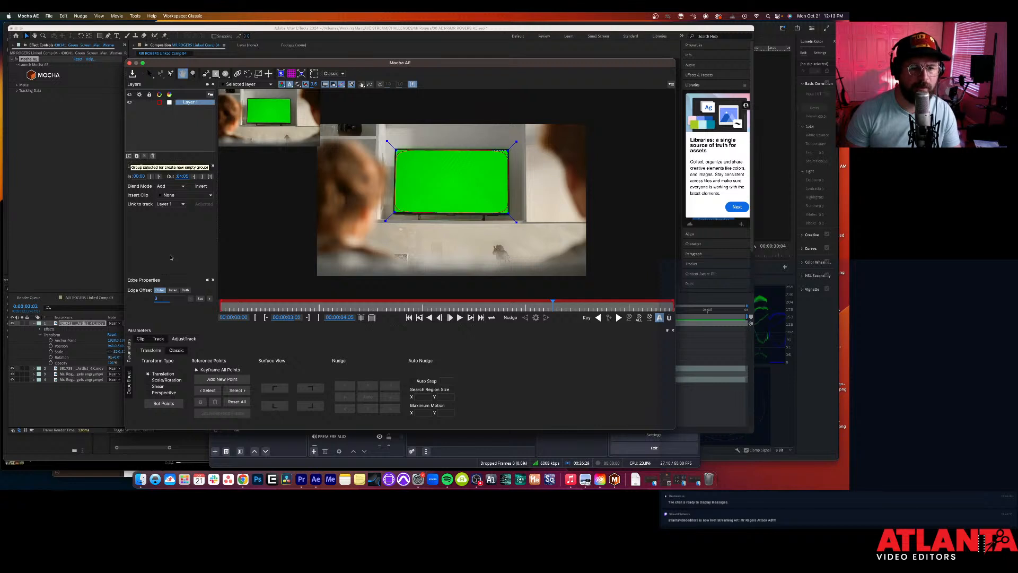
# Step: Close Mocha and expand the Mocha AE effect's Tracking Data on the green-screen TV layer, with the playhead at 0:00:00:12
pyautogui.click(159, 339)
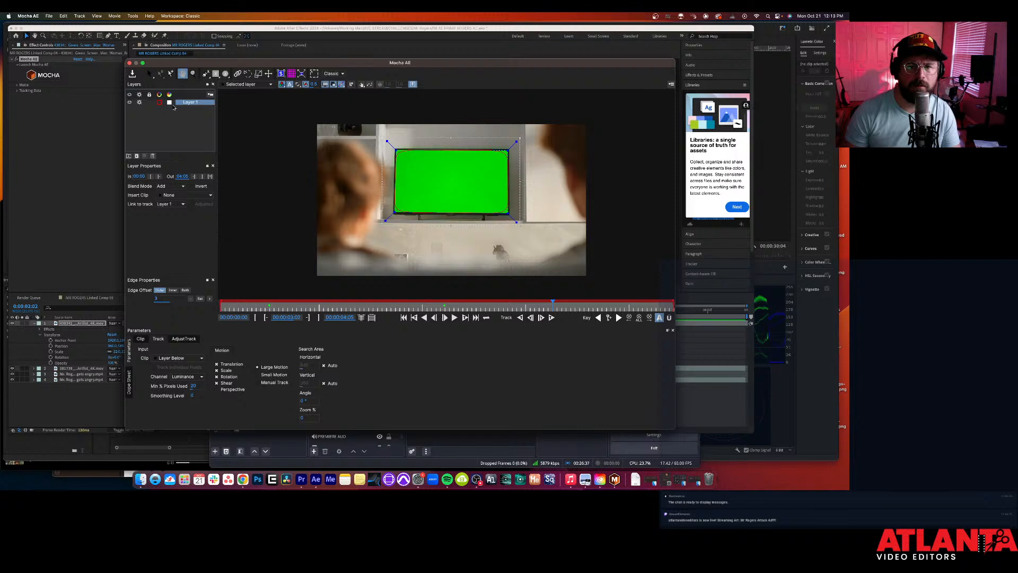
pyautogui.click(129, 64)
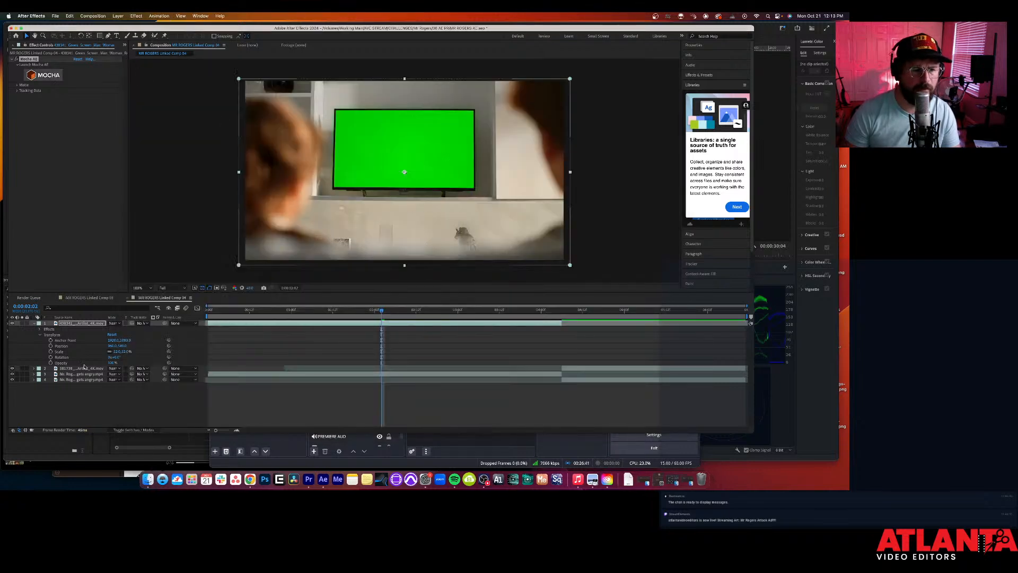
pyautogui.click(40, 329)
pyautogui.click(46, 335)
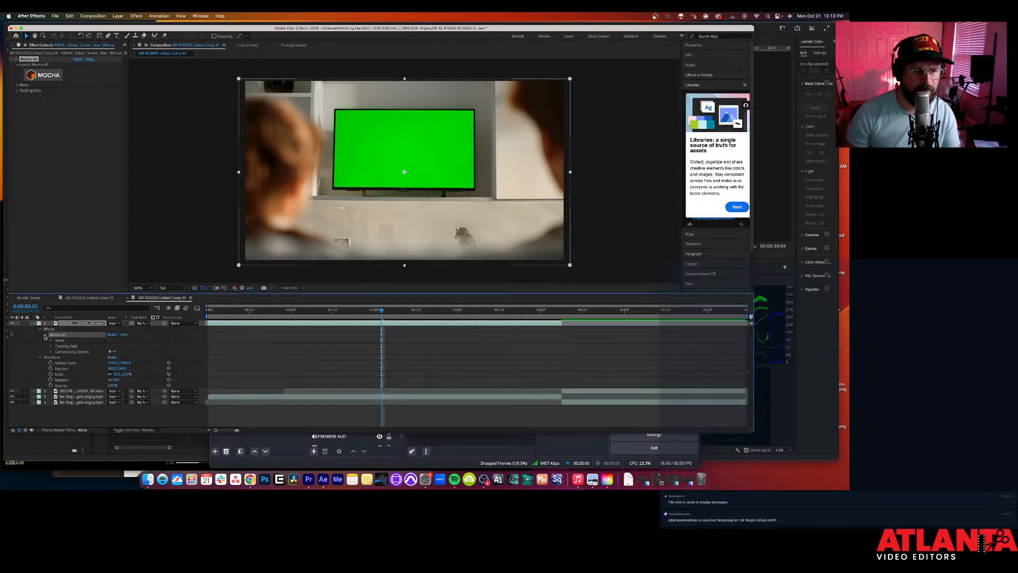
pyautogui.click(51, 346)
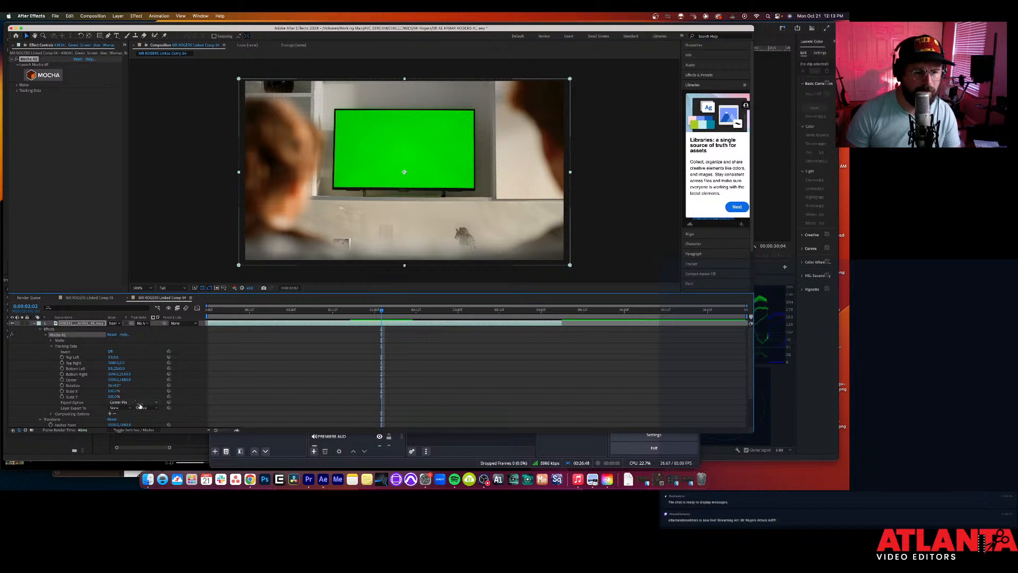
pyautogui.scroll(-3, 151, 407)
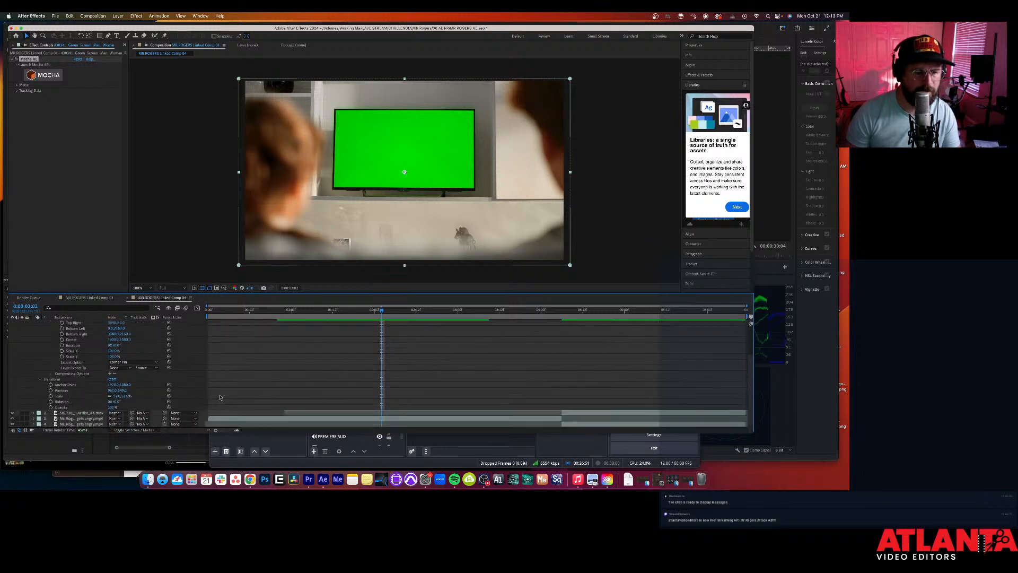
pyautogui.moveTo(265, 309); pyautogui.dragTo(250, 315)
pyautogui.scroll(3, 248, 384)
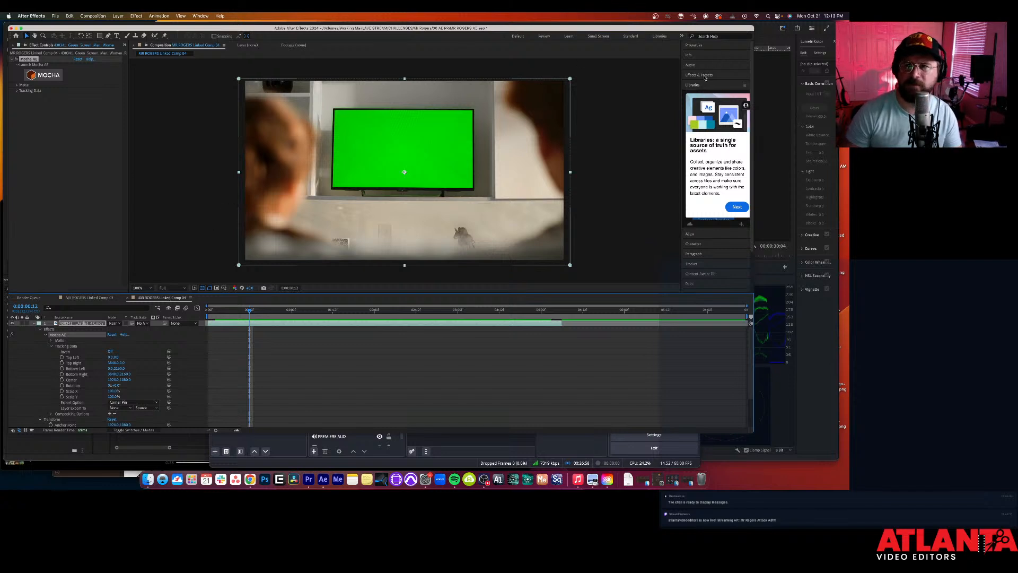
# Step: Apply Keylight (1.2) to the green-screen TV layer and sample the TV's green as its Screen Colour
pyautogui.click(699, 75)
pyautogui.click(713, 84)
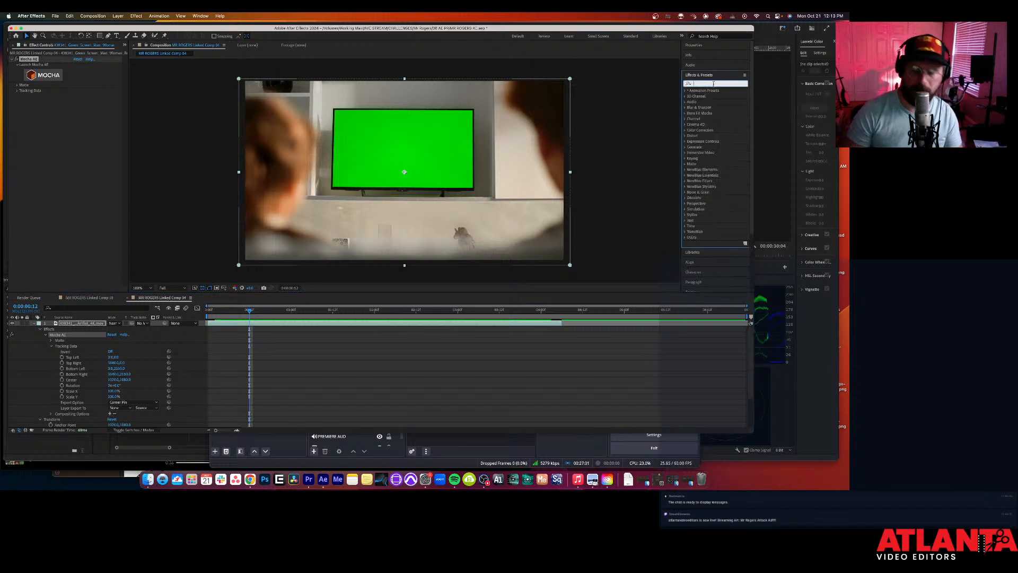
pyautogui.write('key')
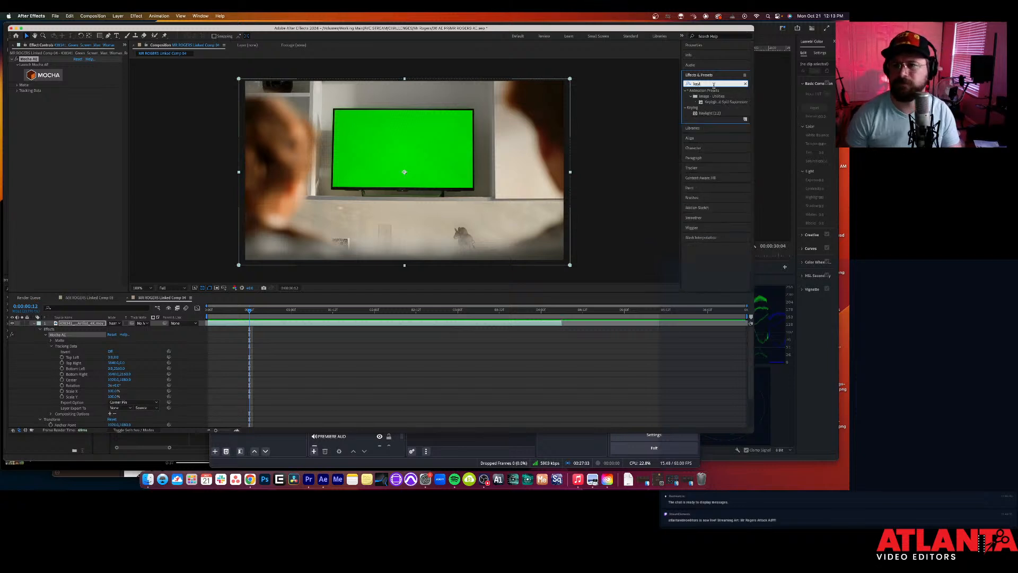
pyautogui.write('l')
pyautogui.click(717, 114)
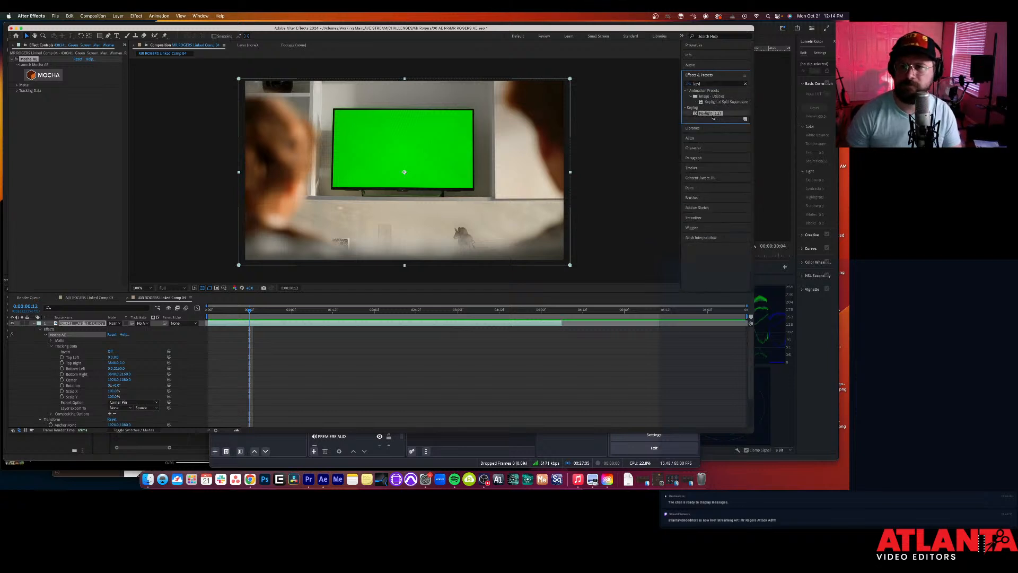
pyautogui.moveTo(712, 114); pyautogui.dragTo(480, 322)
pyautogui.click(84, 138)
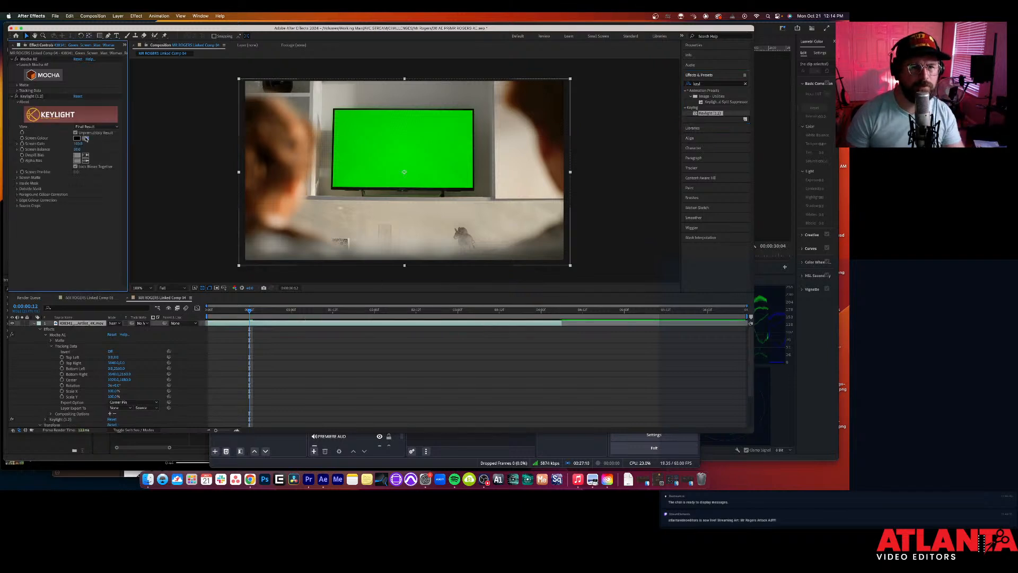
pyautogui.click(402, 151)
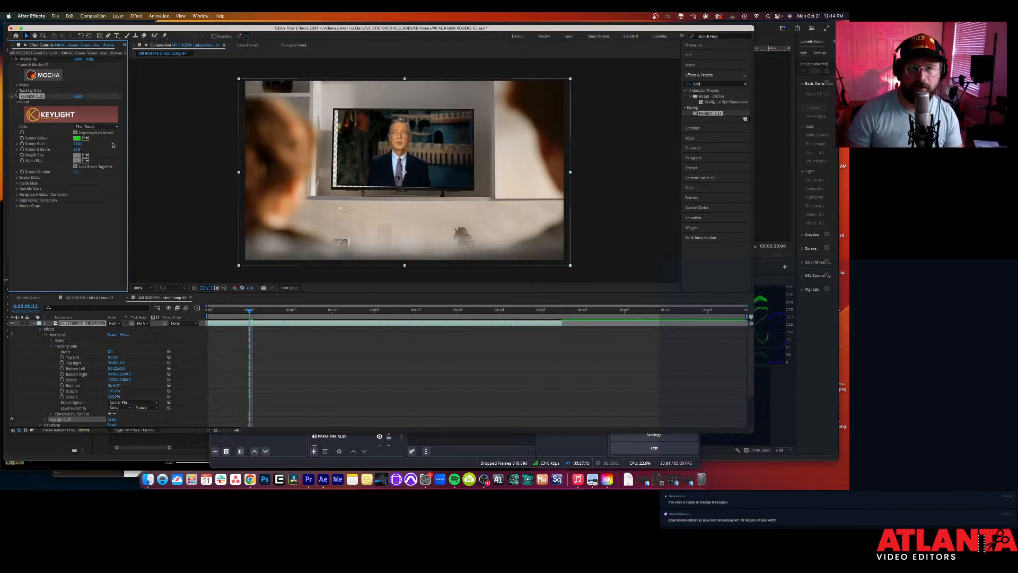
# Step: Delete the Corner Pin effect from the Mr. Rogers clip on layer 2
pyautogui.scroll(-3, 229, 371)
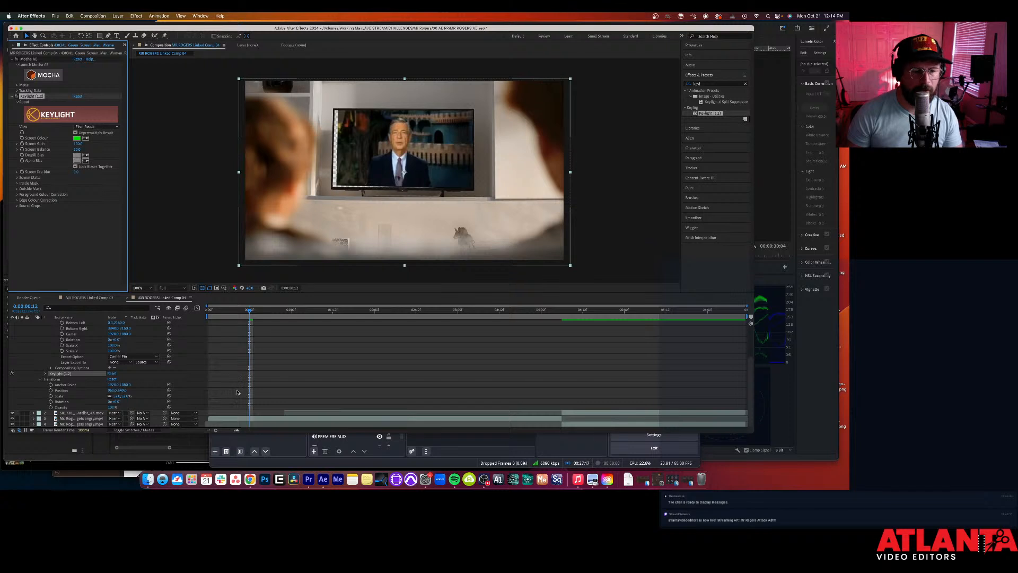
pyautogui.click(243, 419)
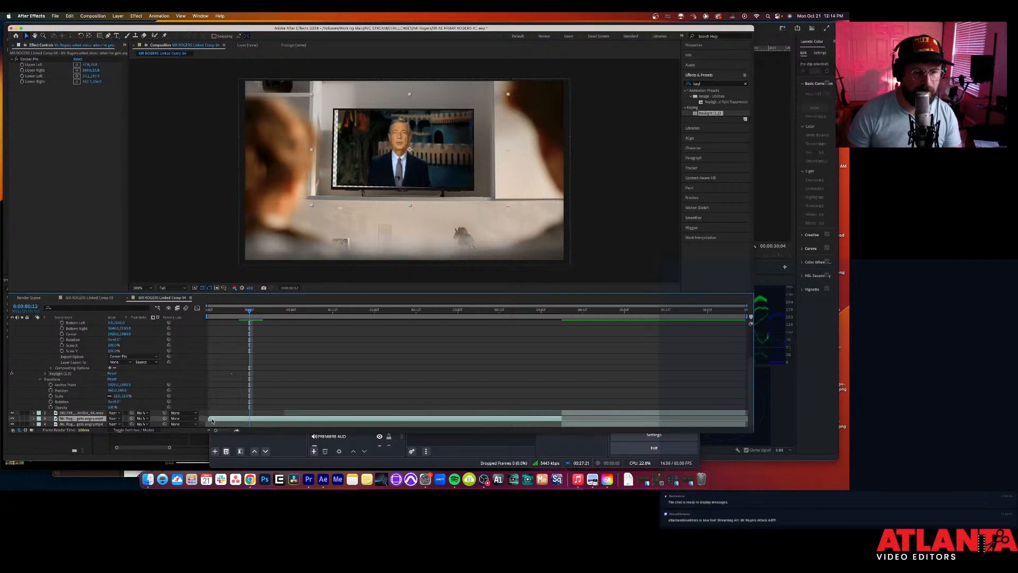
pyautogui.click(33, 418)
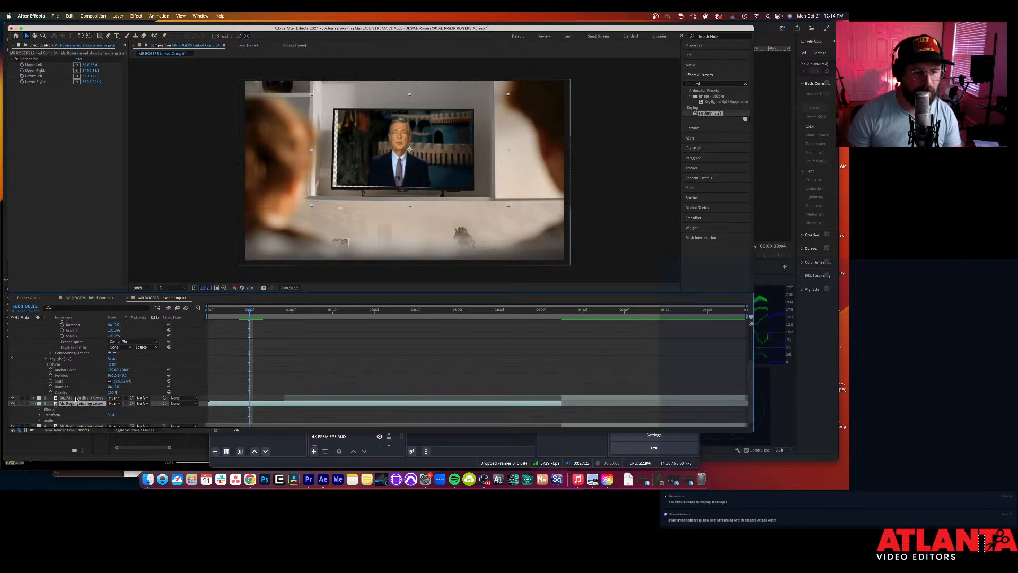
pyautogui.click(40, 408)
pyautogui.scroll(-1, 56, 413)
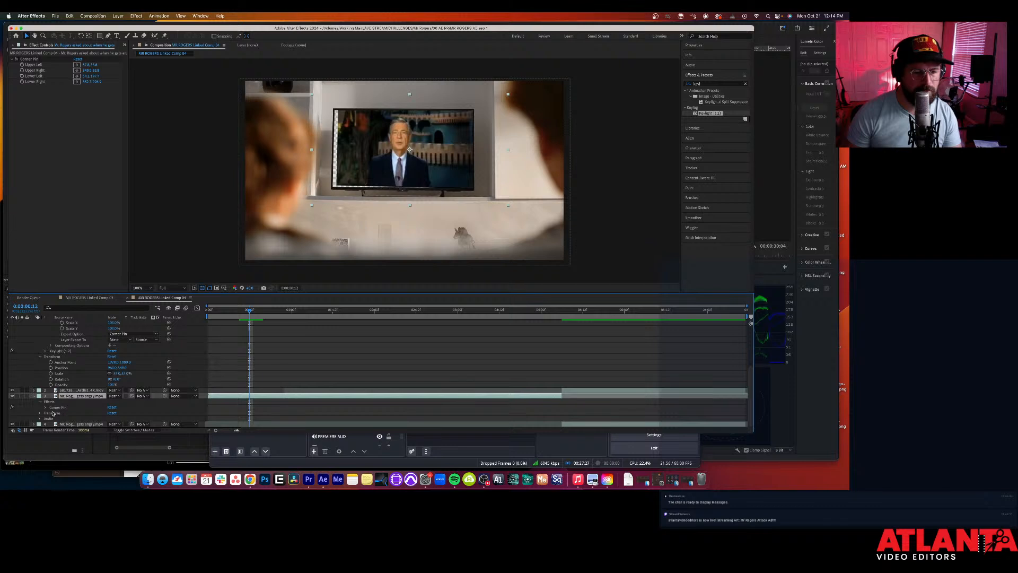
pyautogui.click(54, 408)
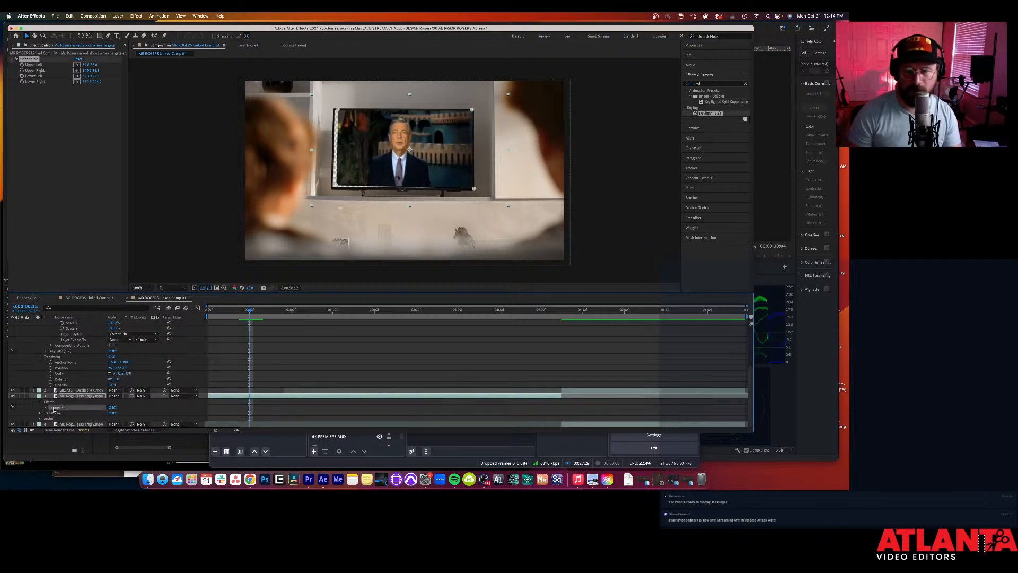
pyautogui.press('Delete')
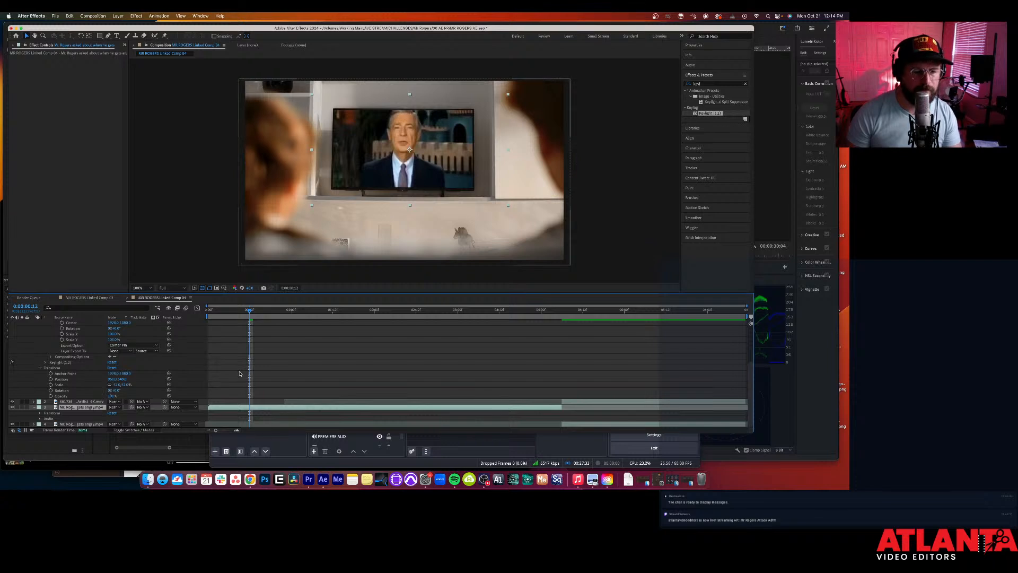
# Step: Scale the layer 2 Mr. Rogers clip down to about 229% and shift it slightly left to centre it behind the TV opening
pyautogui.click(34, 408)
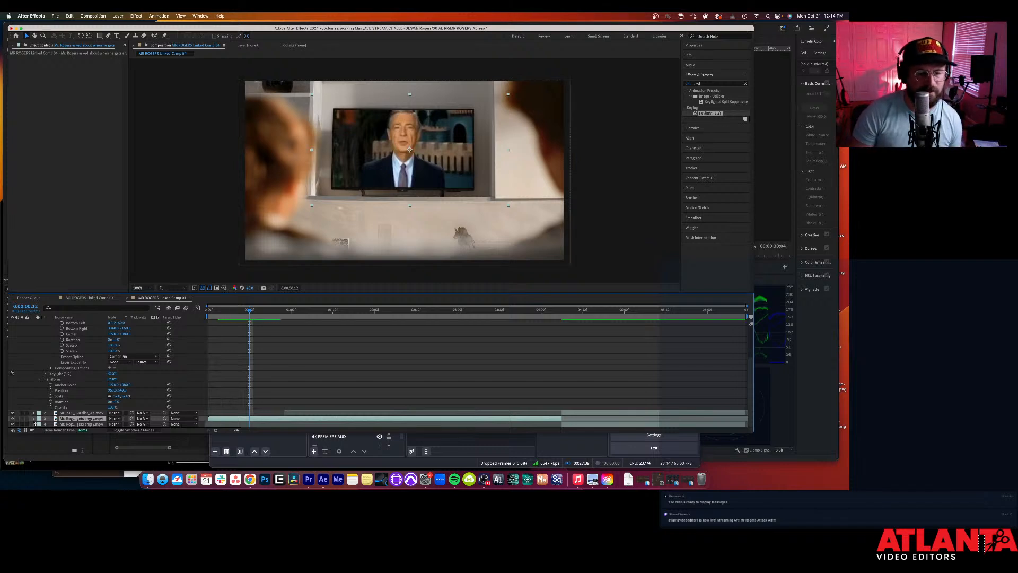
pyautogui.click(33, 418)
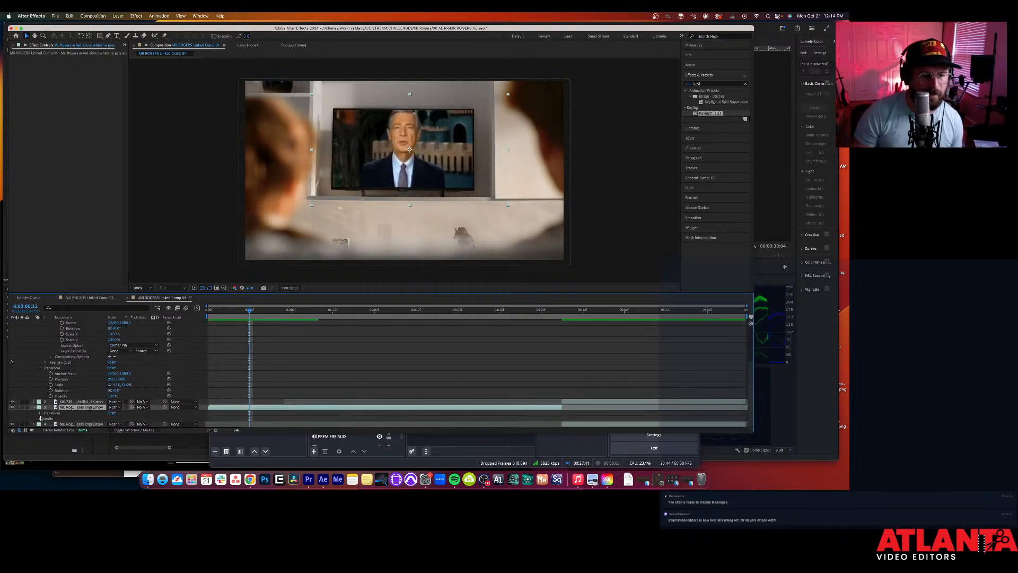
pyautogui.click(41, 414)
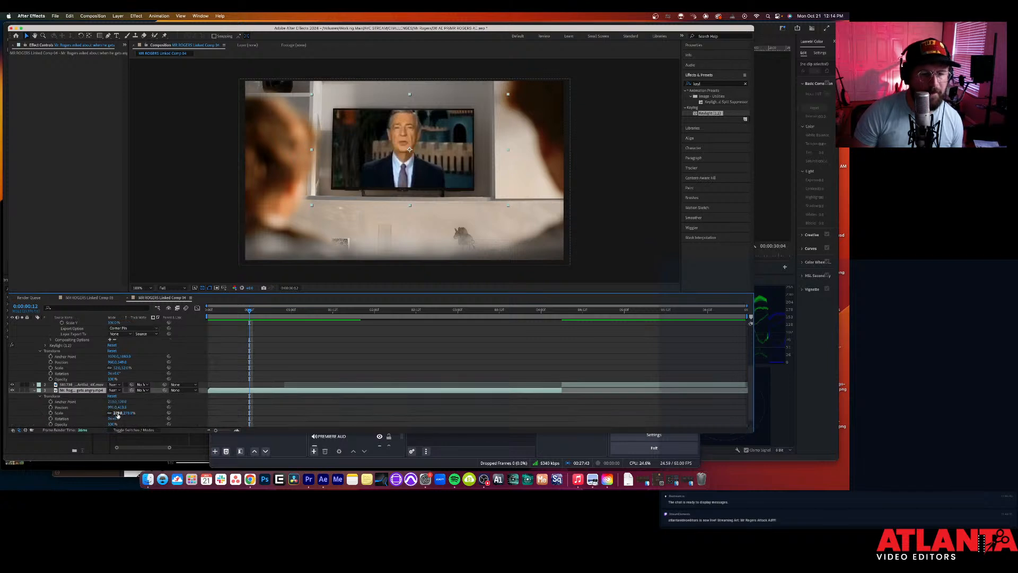
pyautogui.moveTo(116, 412); pyautogui.dragTo(102, 415)
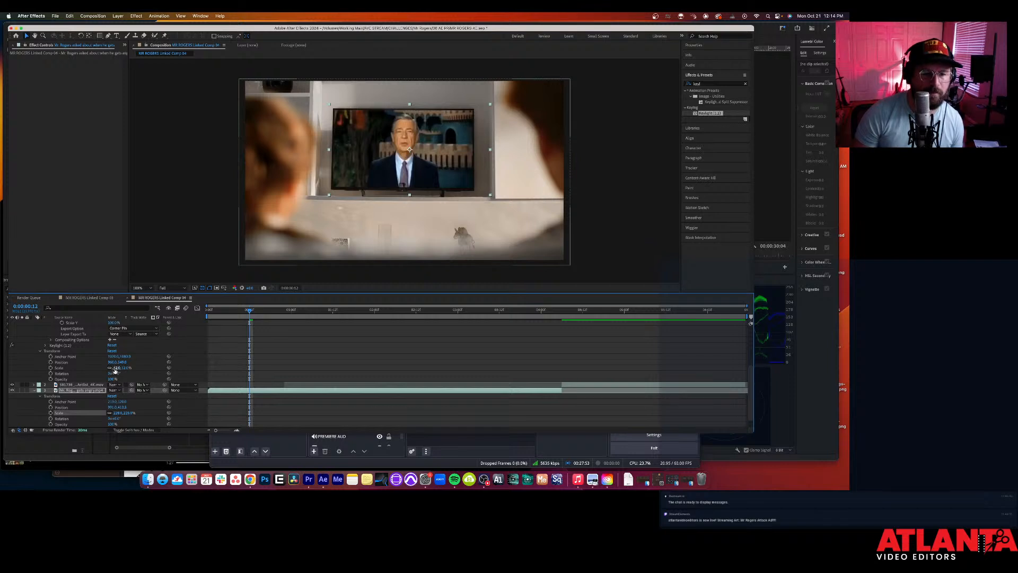
pyautogui.moveTo(111, 407); pyautogui.dragTo(101, 406)
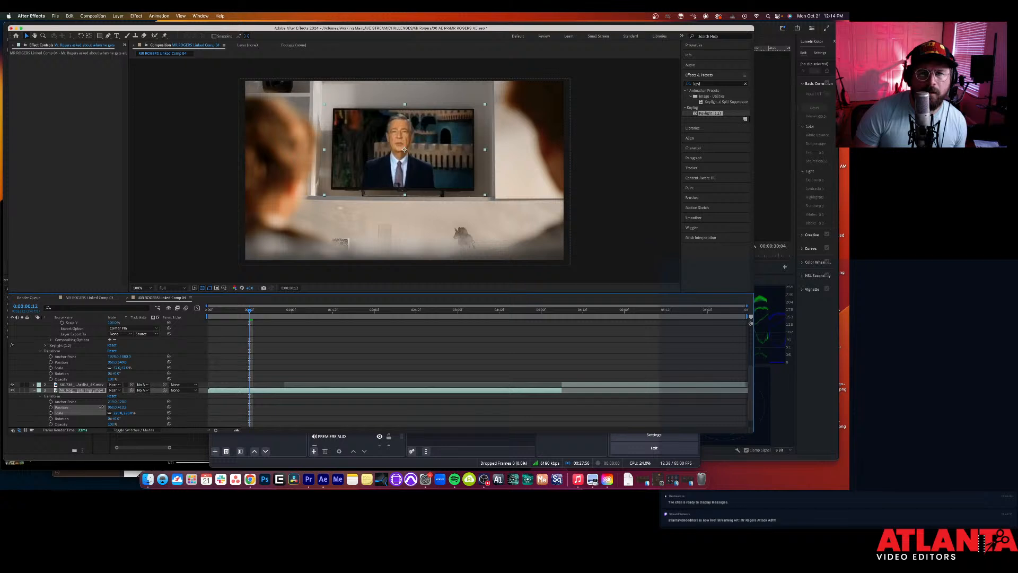
pyautogui.click(329, 359)
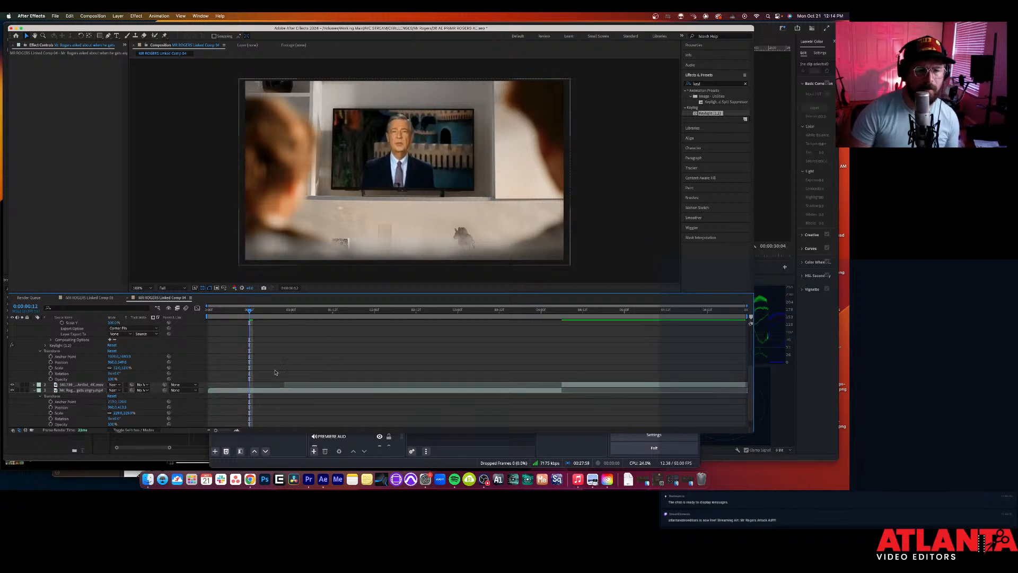
# Step: Set Mocha AE's Layer Export To on the TV layer to "2. Mr. Rogers asked about when he gets angry.mp4"
pyautogui.click(82, 389)
pyautogui.scroll(5, 287, 379)
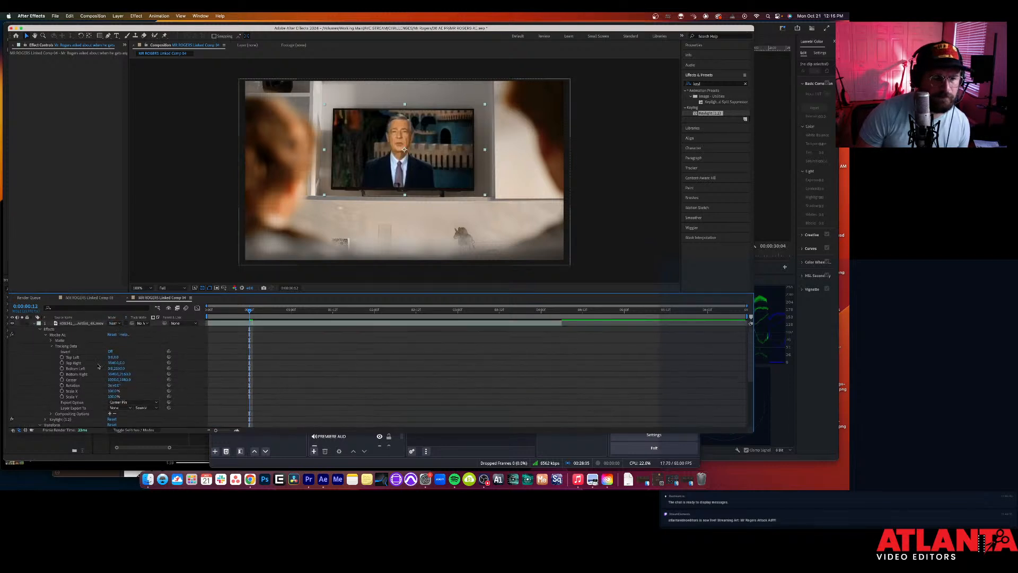
pyautogui.click(129, 408)
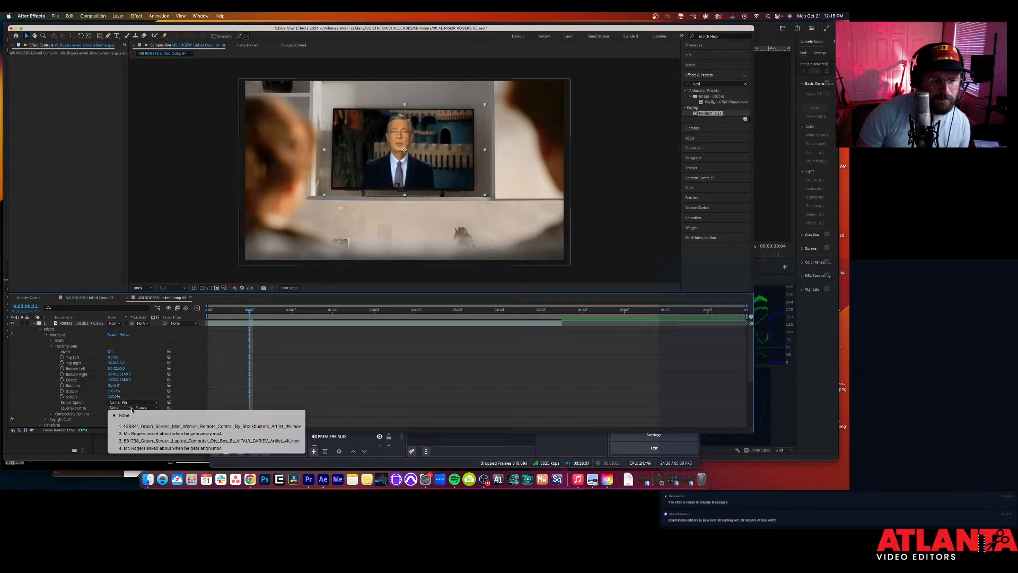
pyautogui.click(139, 433)
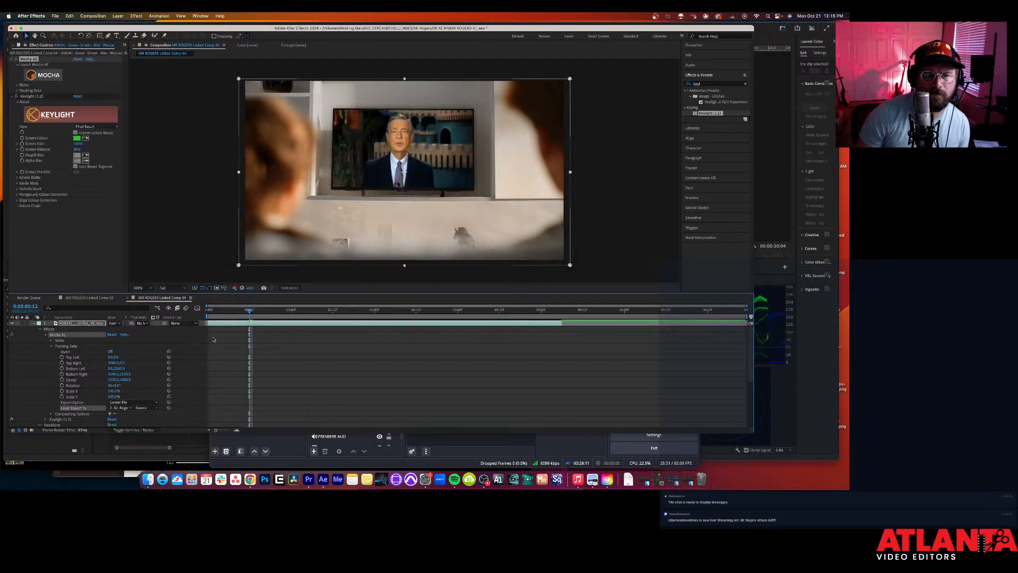
# Step: Play and scrub the composited TV shot from its first frame into the laptop shot at 0:00:04:08, and collapse the TV layer's properties
pyautogui.moveTo(244, 313); pyautogui.dragTo(207, 316)
pyautogui.click(249, 332)
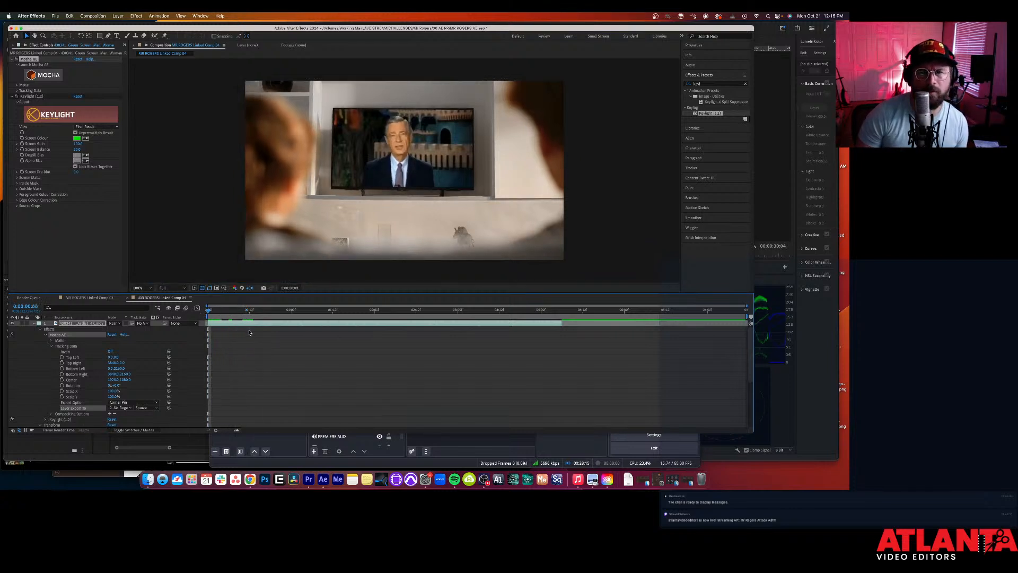
pyautogui.press('space')
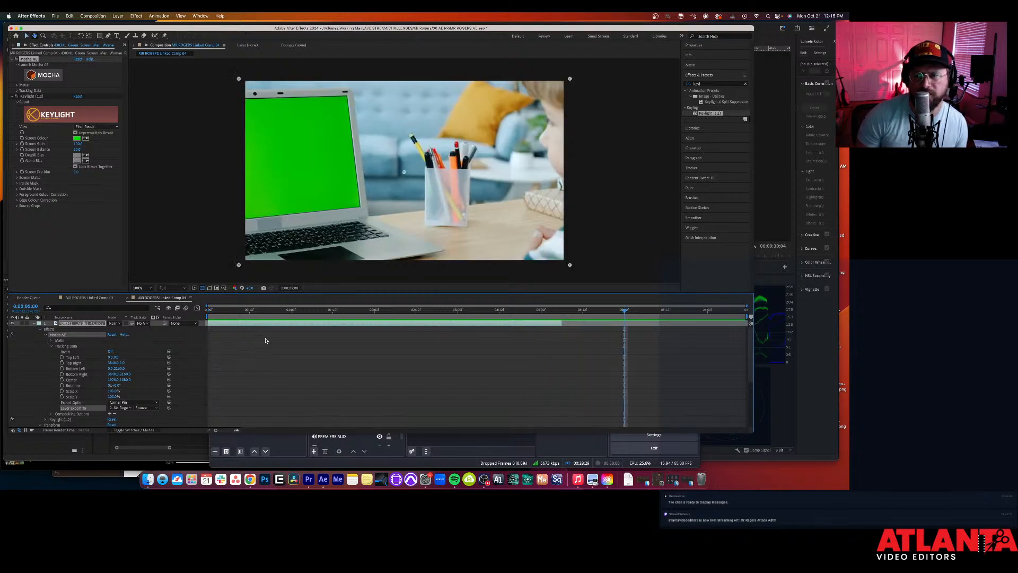
pyautogui.press('space')
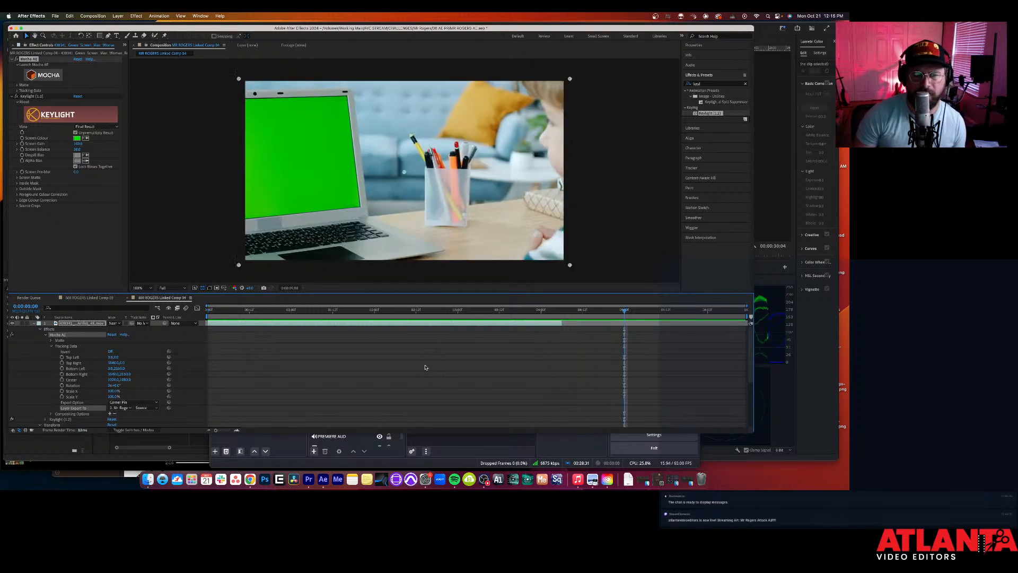
pyautogui.scroll(-4, 424, 367)
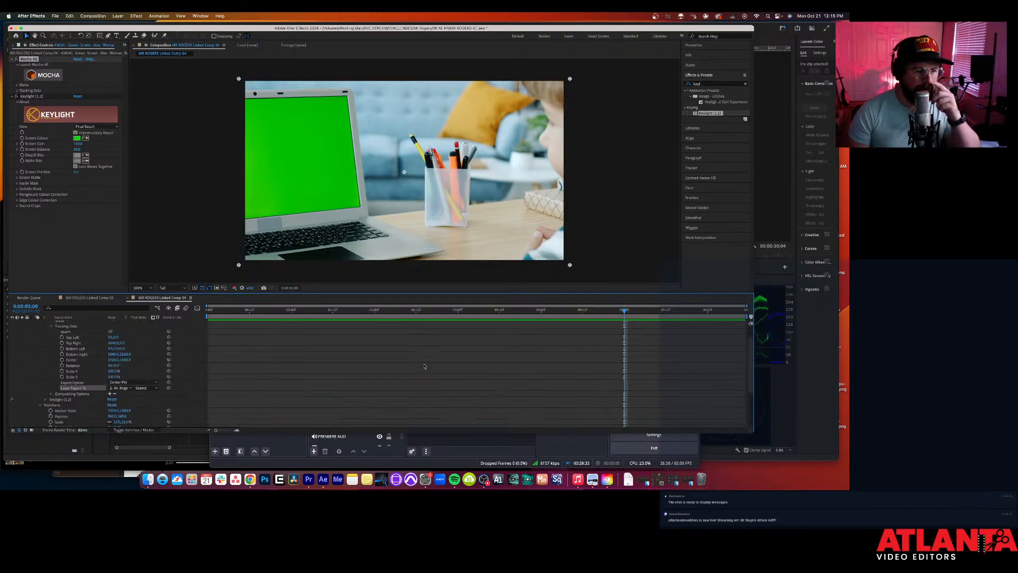
pyautogui.scroll(4, 424, 367)
pyautogui.click(318, 326)
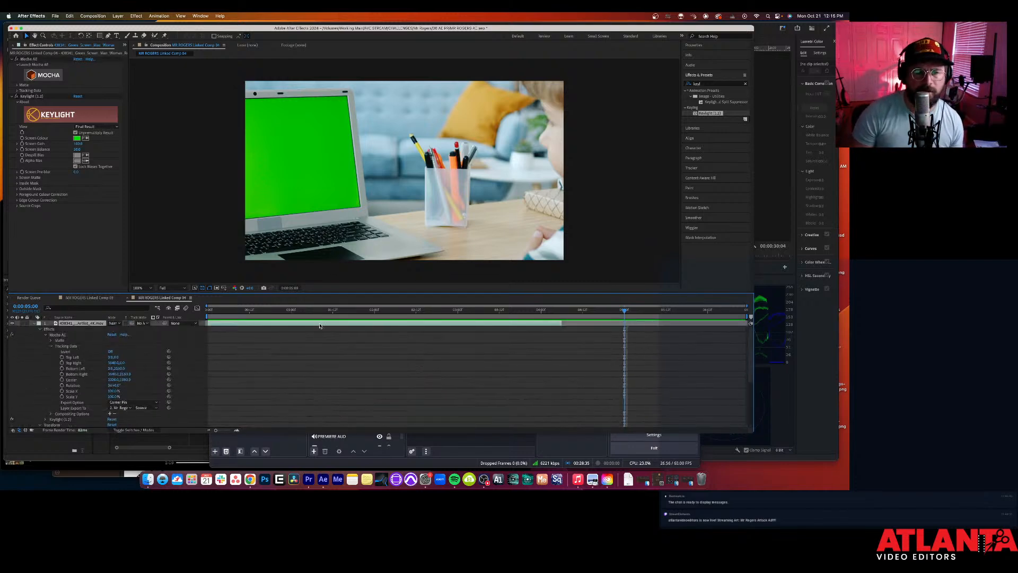
pyautogui.moveTo(304, 310); pyautogui.dragTo(277, 313)
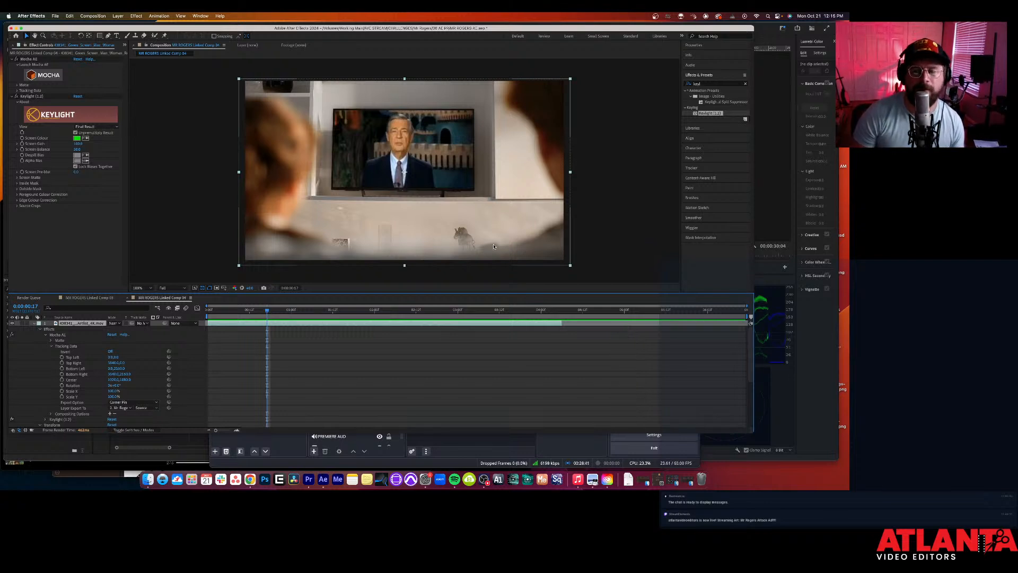
pyautogui.moveTo(474, 311); pyautogui.dragTo(206, 312)
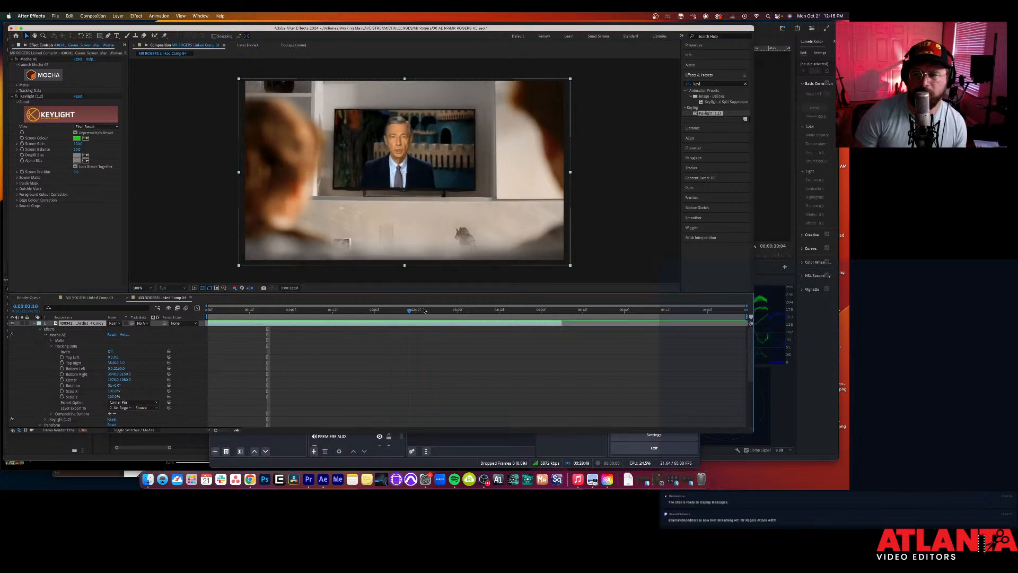
pyautogui.click(572, 313)
pyautogui.moveTo(573, 314); pyautogui.dragTo(569, 316)
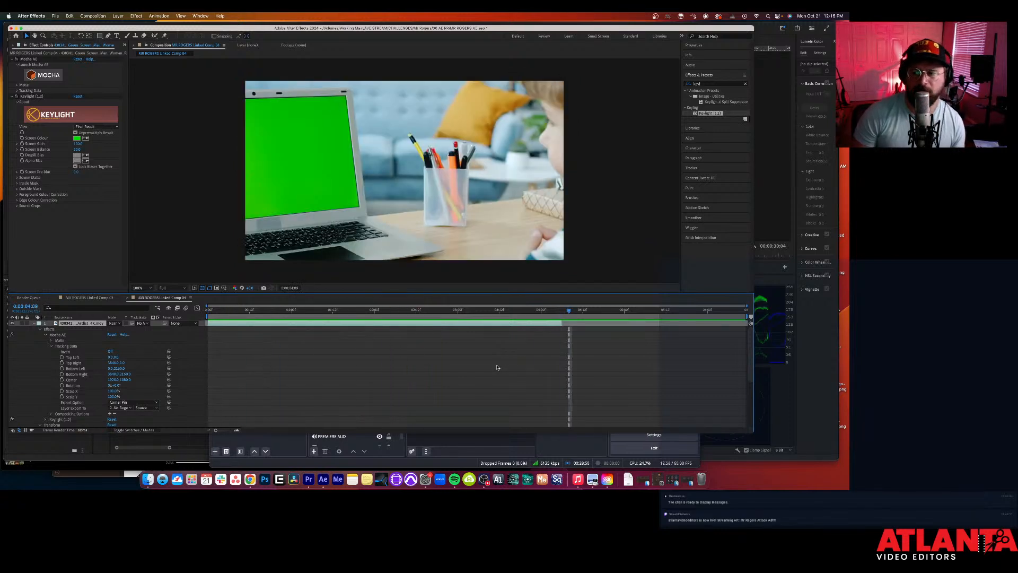
pyautogui.click(35, 323)
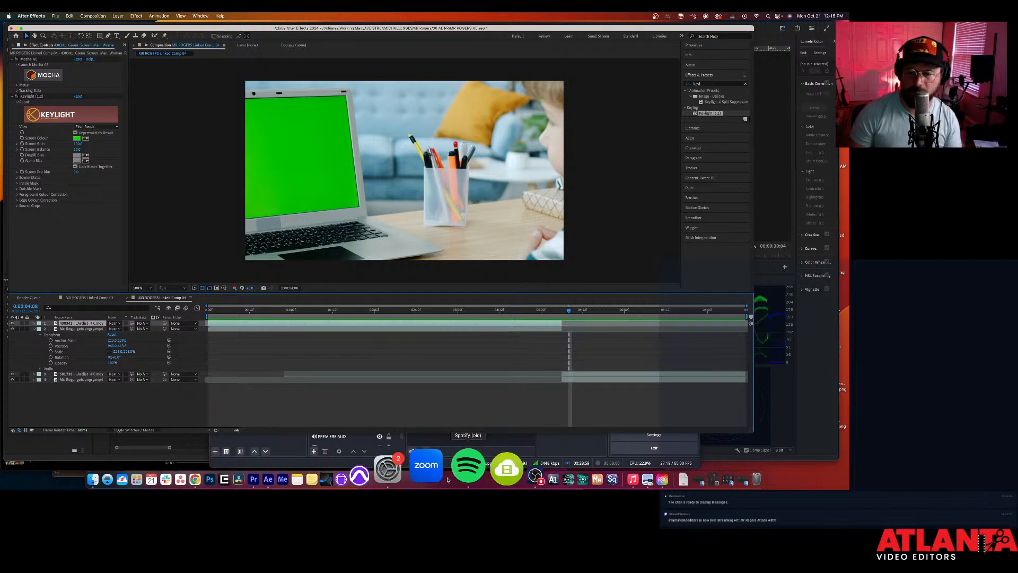
# Step: Switch to OBS Studio, preview the AE scene and scale down its AE PROG source
pyautogui.click(484, 474)
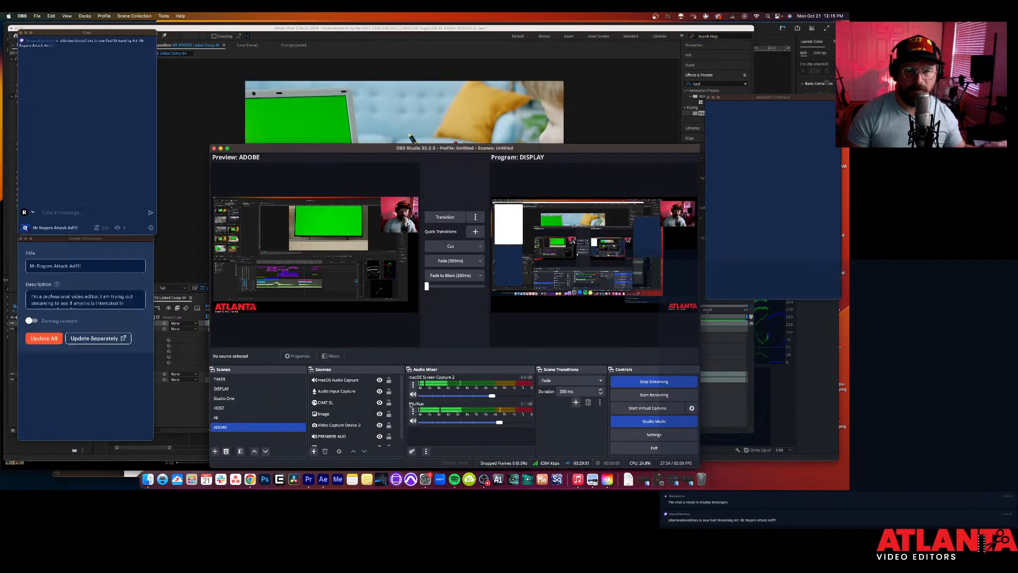
pyautogui.click(309, 414)
pyautogui.click(303, 418)
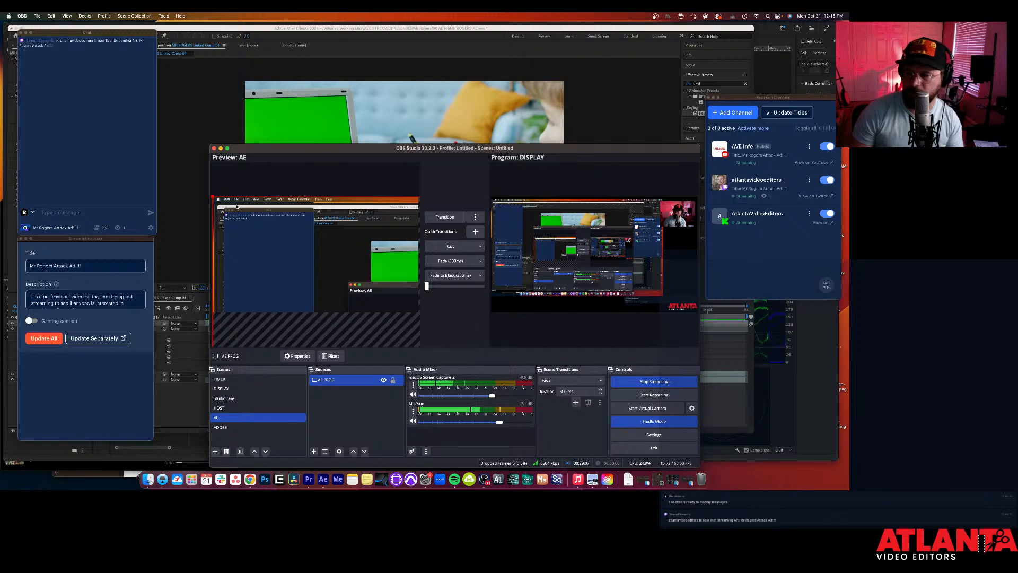
pyautogui.moveTo(213, 197); pyautogui.dragTo(236, 206)
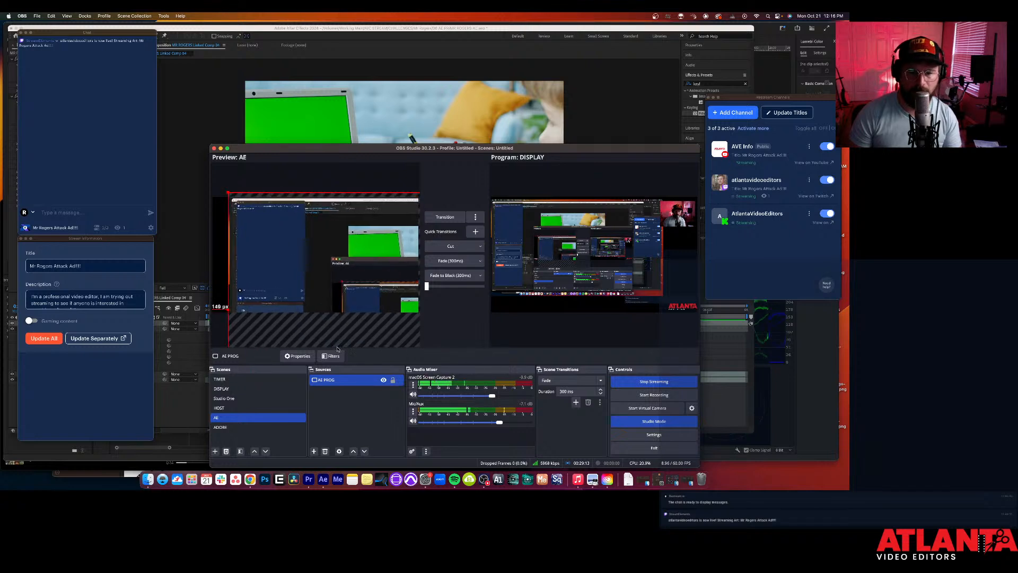
# Step: Set the AE PROG source to Application Capture of Adobe After Effects and fit it inside the AE scene's frame
pyautogui.rightClick(348, 382)
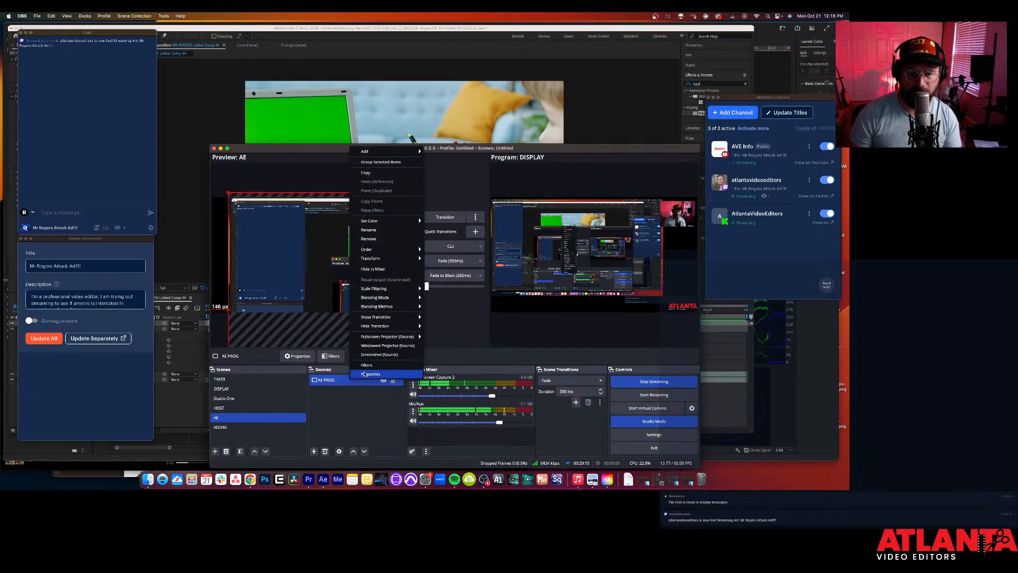
pyautogui.click(362, 378)
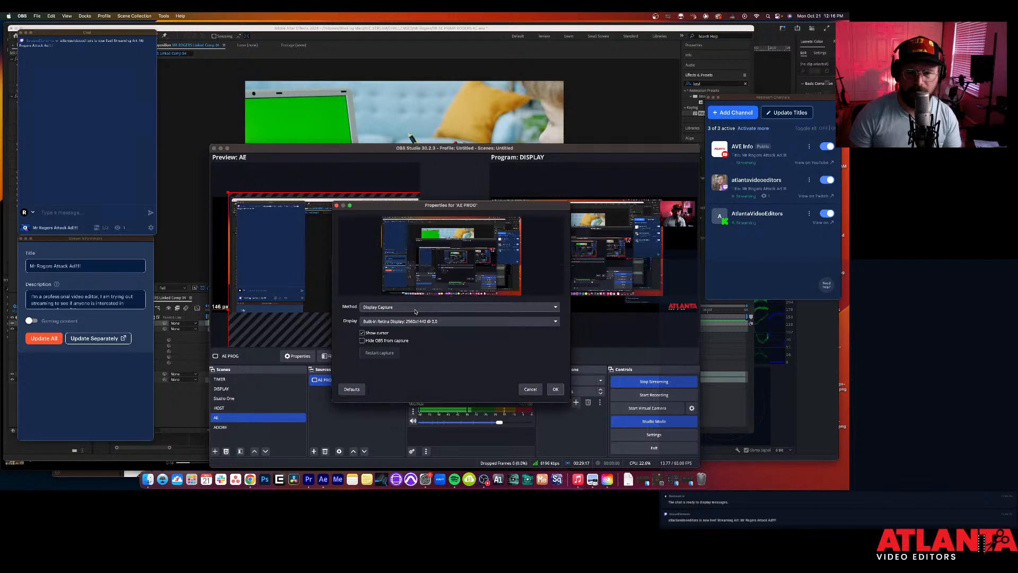
pyautogui.click(427, 321)
pyautogui.click(426, 322)
pyautogui.click(419, 307)
pyautogui.click(421, 322)
pyautogui.click(432, 321)
pyautogui.click(478, 365)
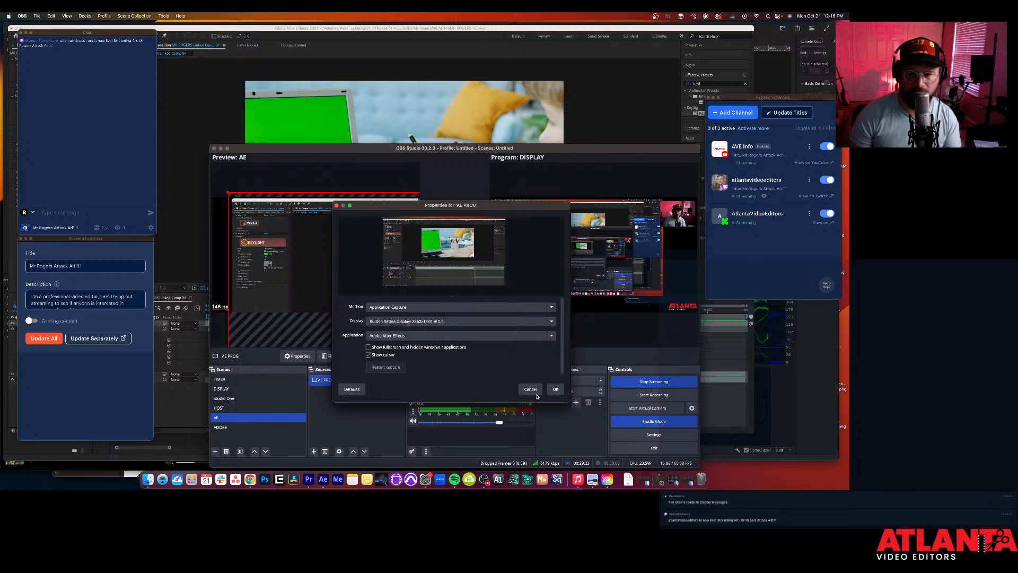
pyautogui.click(554, 390)
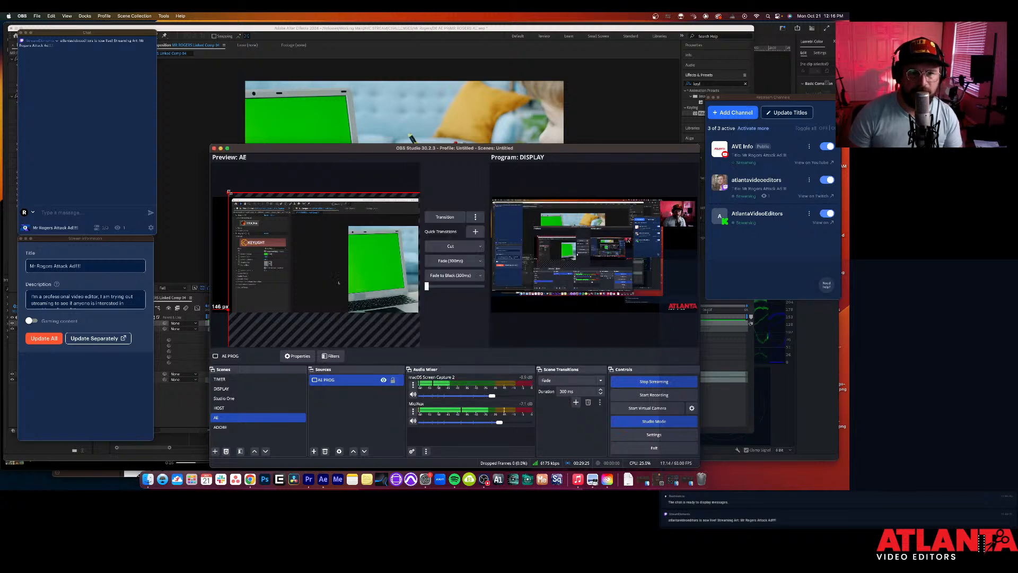
pyautogui.moveTo(236, 198); pyautogui.dragTo(243, 228)
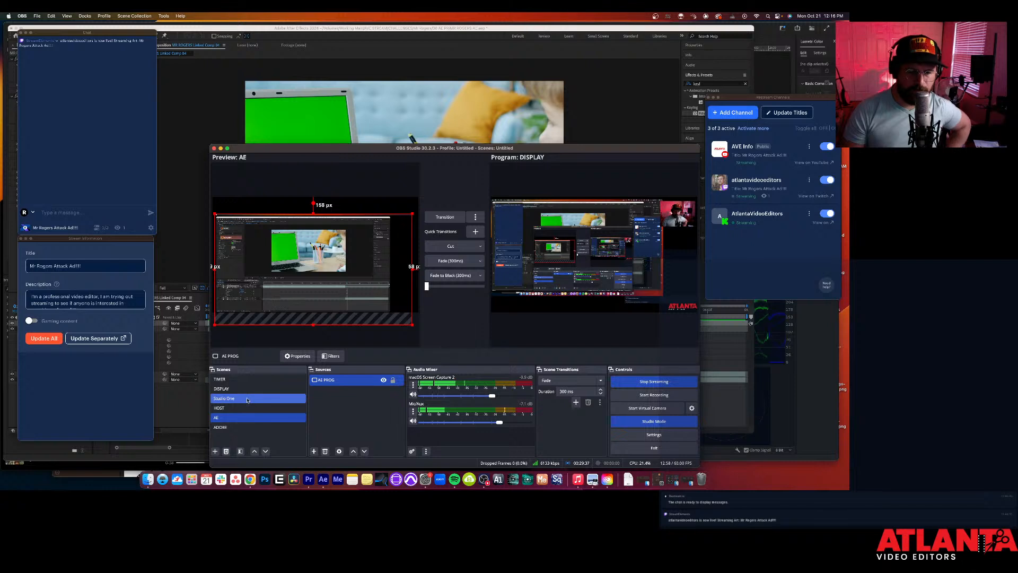
# Step: Add the existing Video Capture Device 2 to the AE scene, crop its sides and place it small in the frame's upper-right corner
pyautogui.click(314, 451)
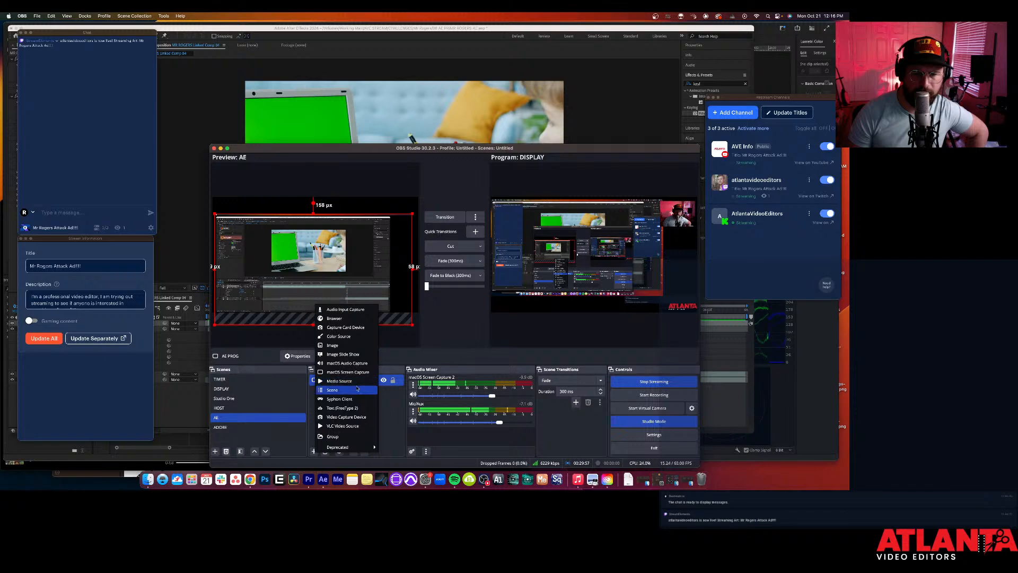
pyautogui.click(356, 418)
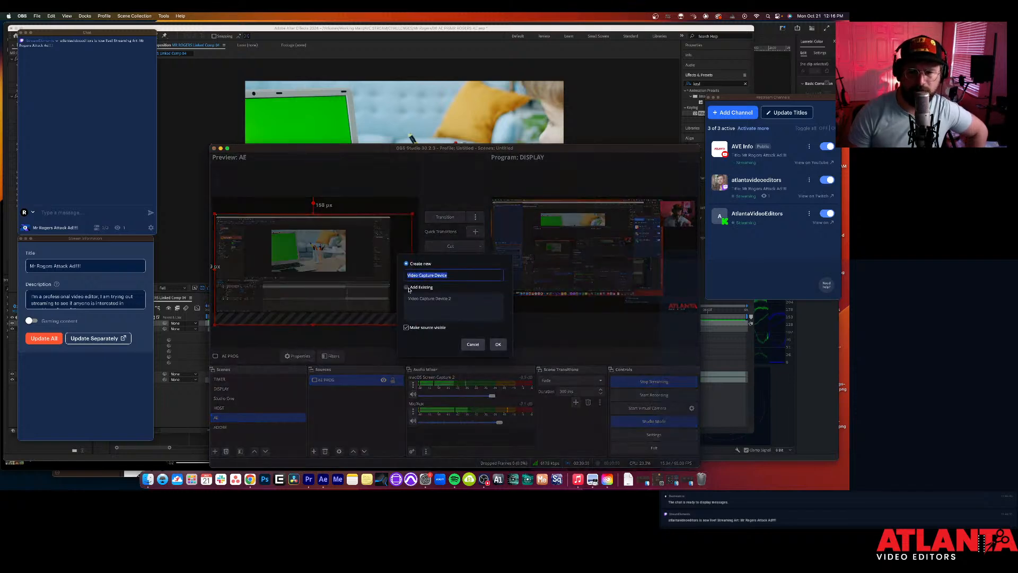
pyautogui.click(406, 288)
pyautogui.click(498, 345)
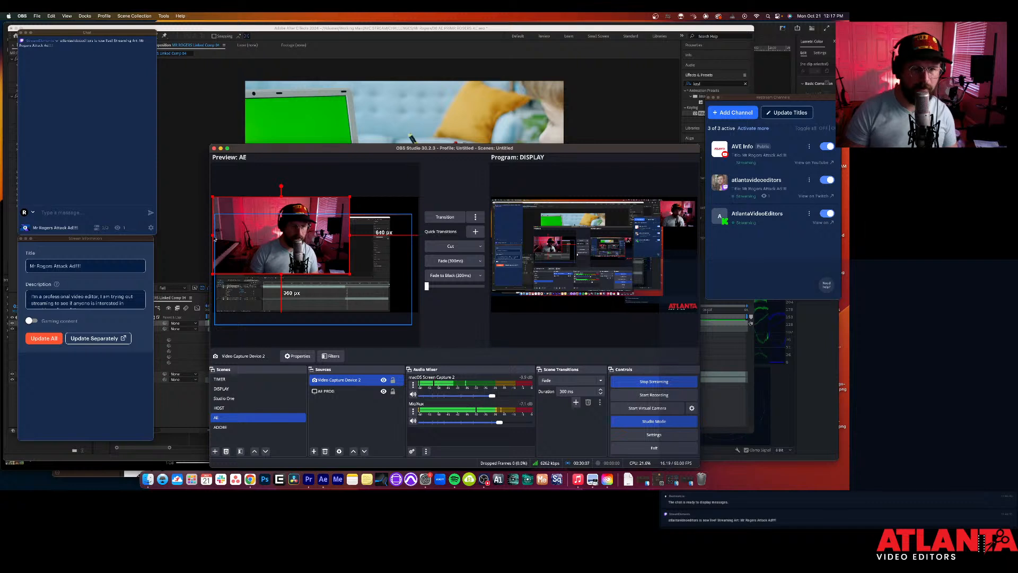
pyautogui.moveTo(213, 241); pyautogui.dragTo(256, 238)
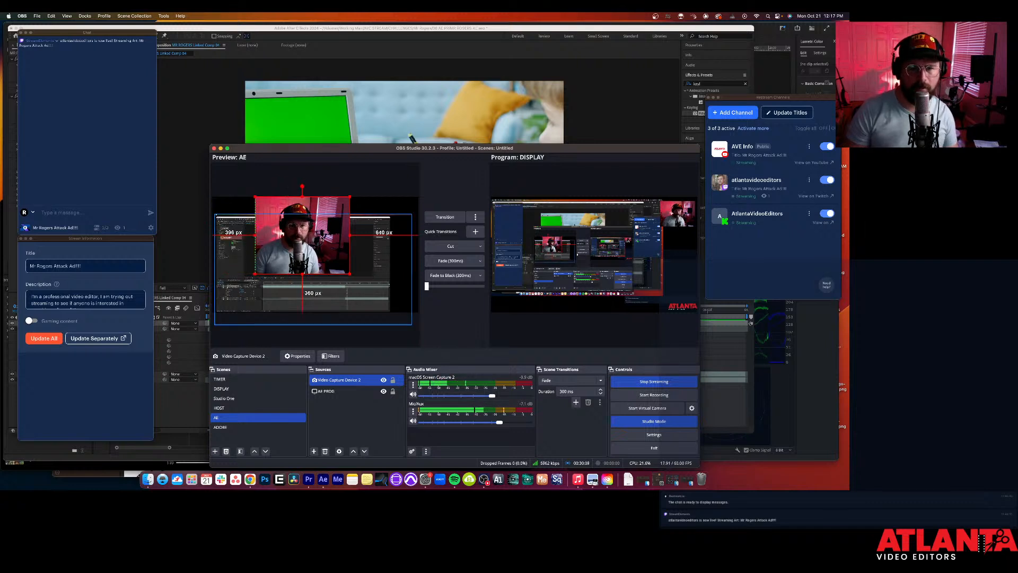
pyautogui.moveTo(348, 236); pyautogui.dragTo(408, 225)
# Step: Move AE PROG up and enlarge it to span the full width of the AE scene's frame
pyautogui.moveTo(306, 275); pyautogui.dragTo(294, 270)
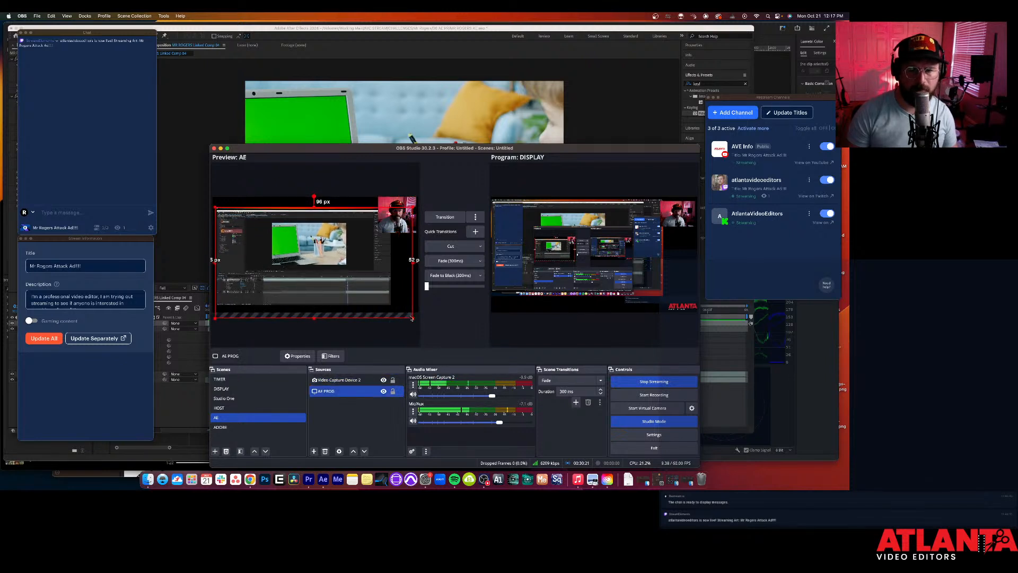
pyautogui.moveTo(413, 317); pyautogui.dragTo(422, 324)
pyautogui.moveTo(328, 280); pyautogui.dragTo(326, 275)
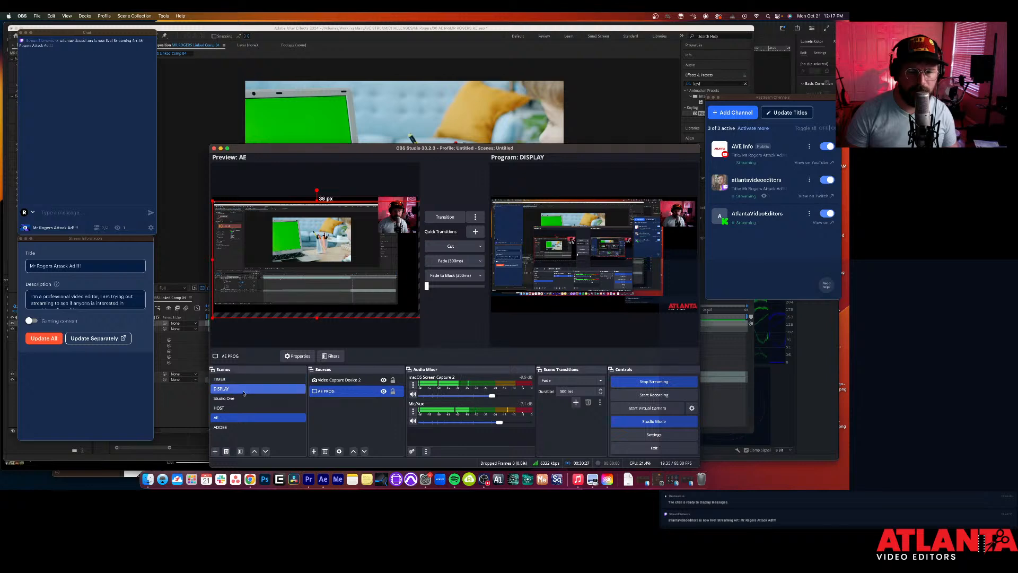
# Step: Add the existing Image logo source in the lower-right corner of the AE scene's frame and transition the scene to program
pyautogui.click(314, 451)
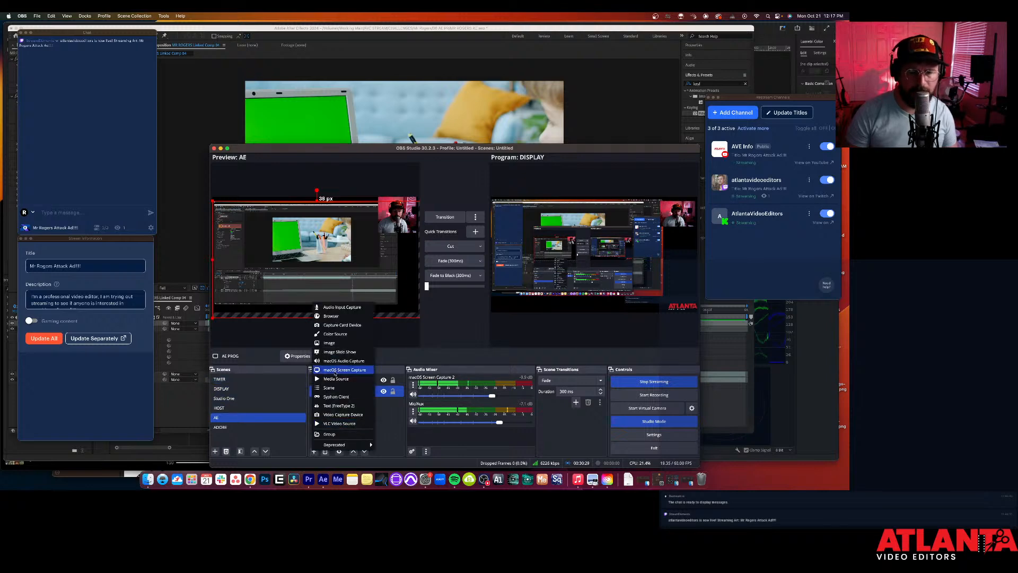
pyautogui.click(336, 343)
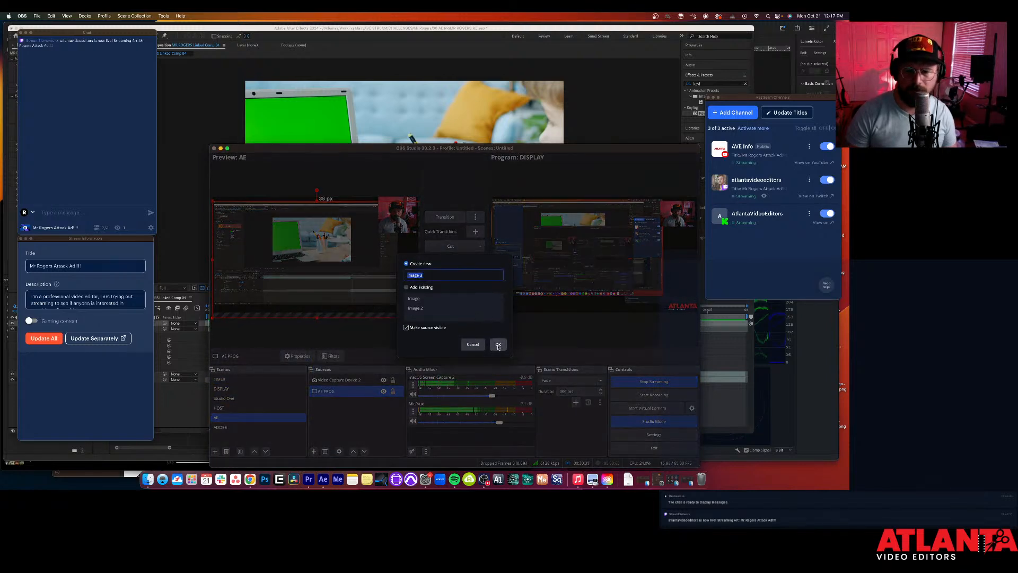
pyautogui.click(407, 287)
pyautogui.click(414, 298)
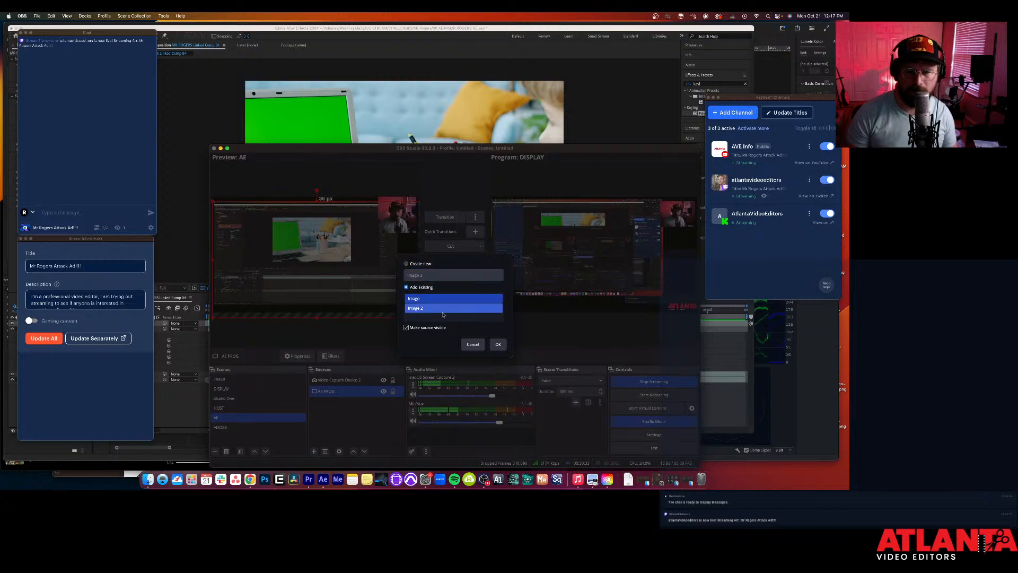
pyautogui.click(498, 344)
pyautogui.moveTo(243, 201); pyautogui.dragTo(394, 302)
pyautogui.click(397, 329)
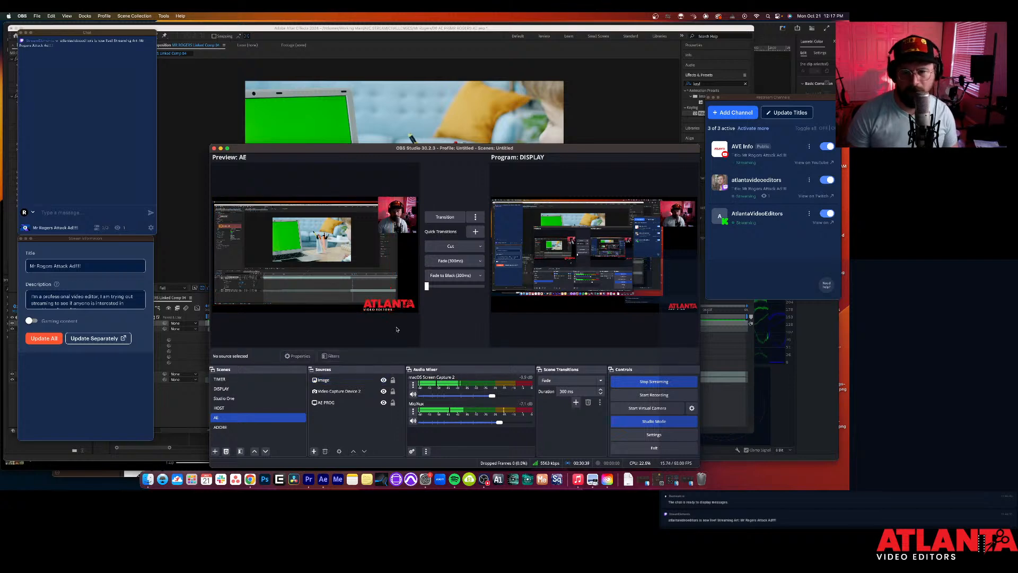
pyautogui.click(444, 217)
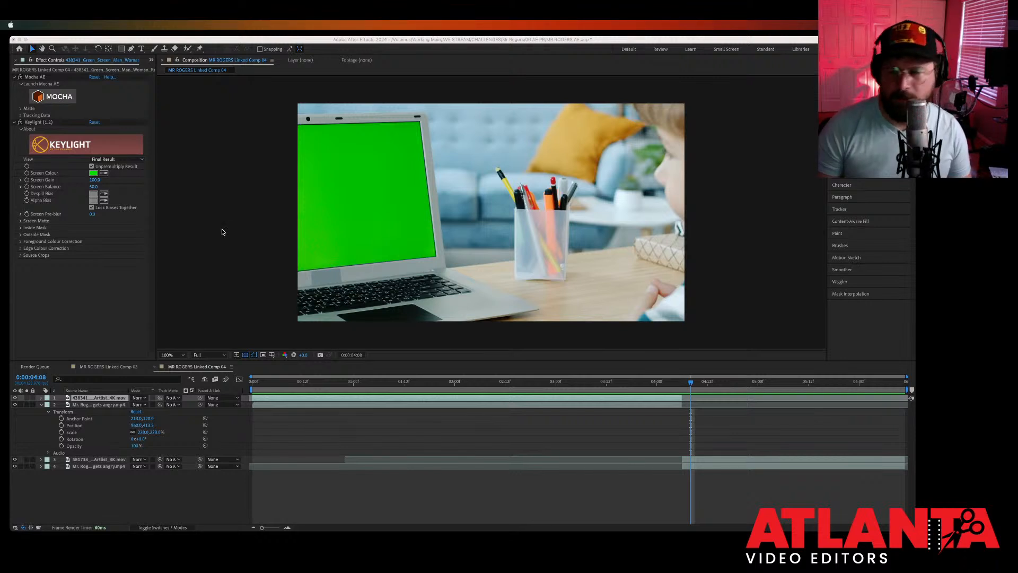
# Step: Switch to After Effects, scale the laptop green-screen layer 3 down to 58% at 0:00:04:15, and scrub the shot to 0:00:04:22
pyautogui.click(329, 245)
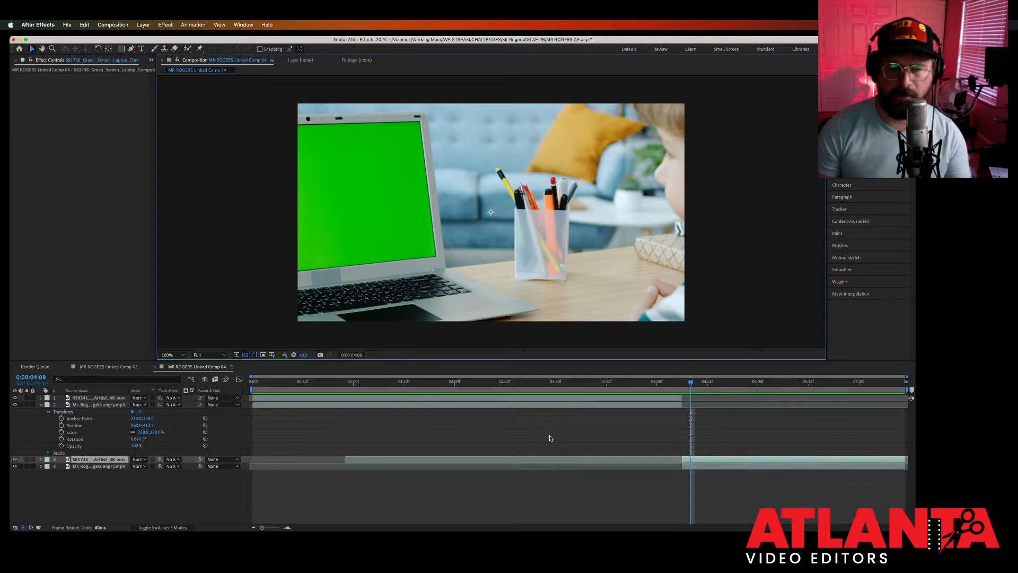
pyautogui.click(720, 382)
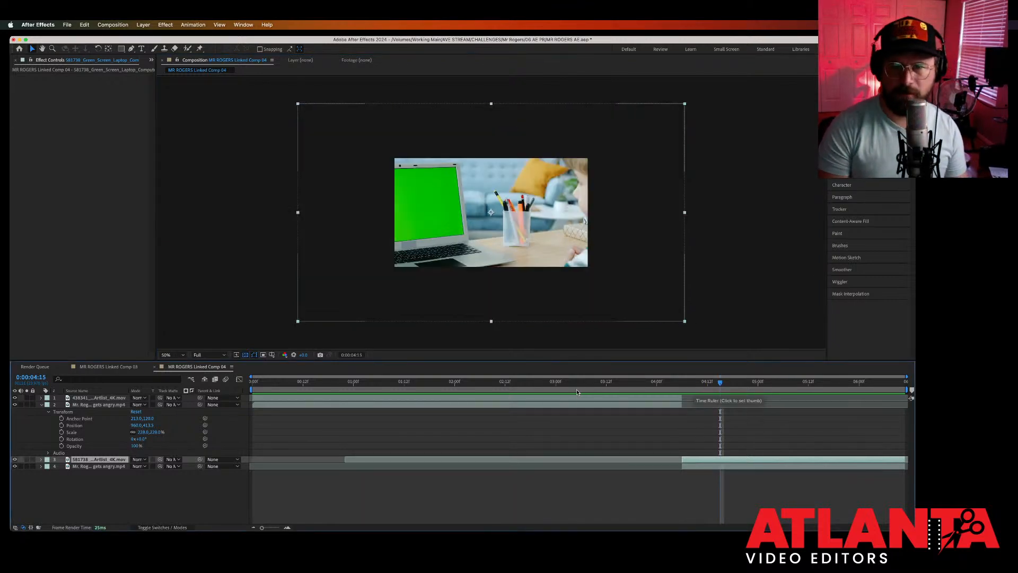
pyautogui.press('=')
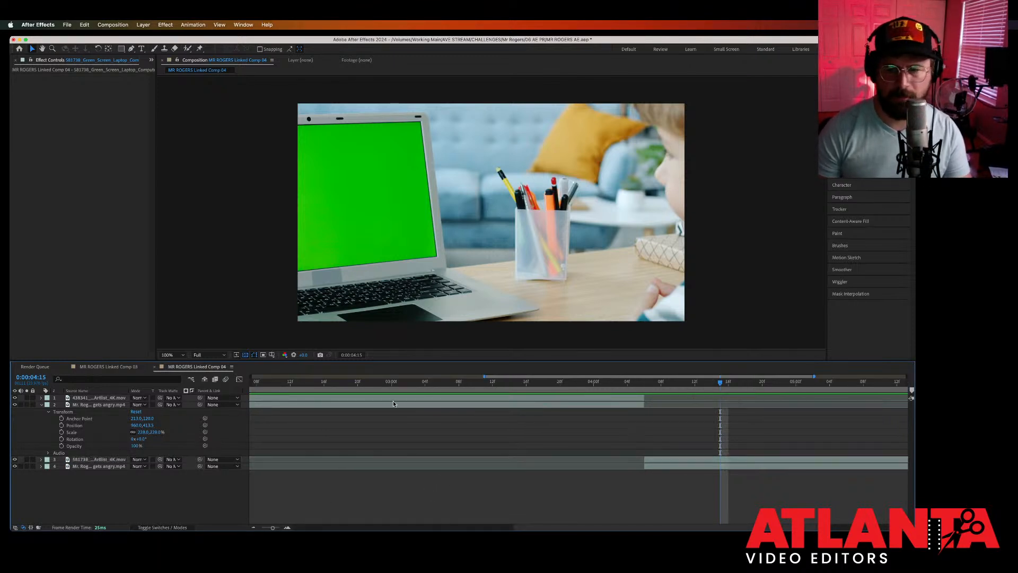
pyautogui.hscroll(5, 538, 451)
pyautogui.click(537, 459)
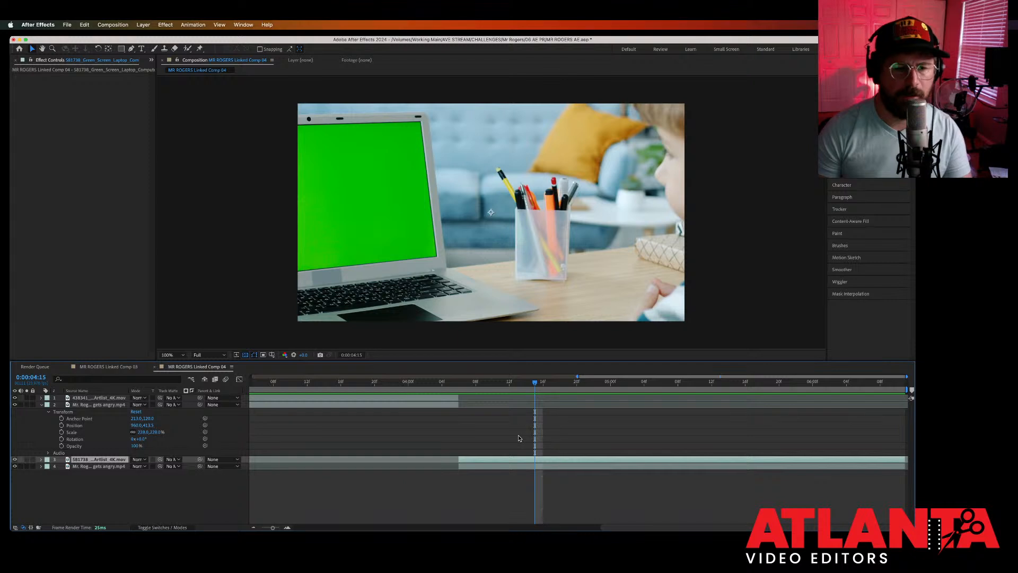
pyautogui.click(41, 459)
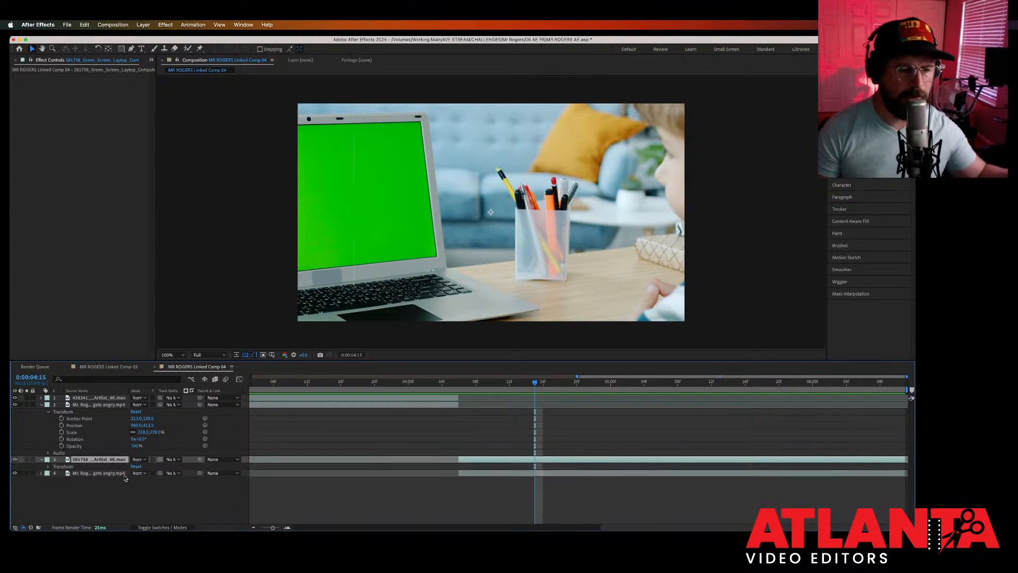
pyautogui.click(49, 467)
pyautogui.moveTo(142, 487); pyautogui.dragTo(122, 490)
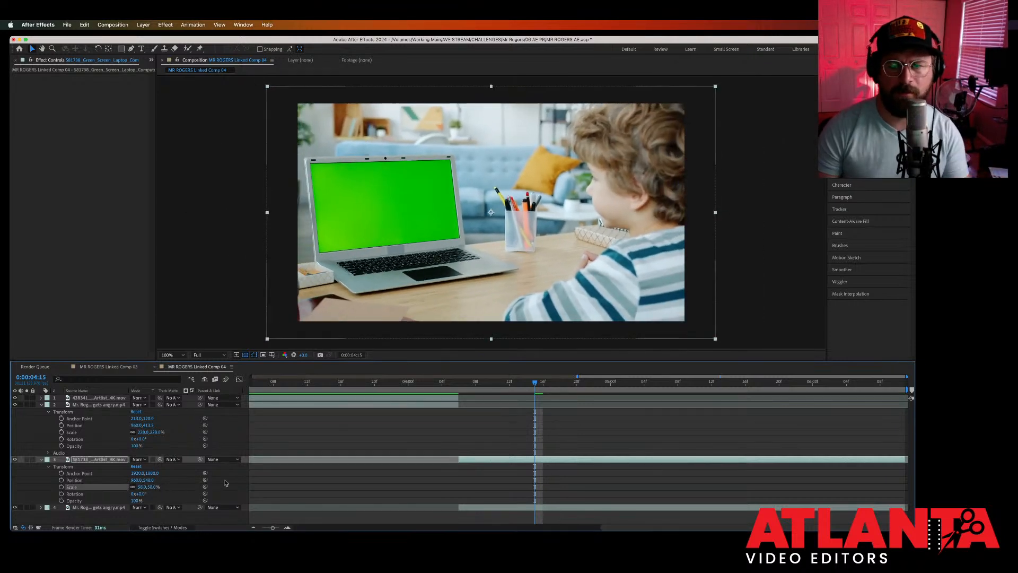
pyautogui.moveTo(541, 387); pyautogui.dragTo(594, 403)
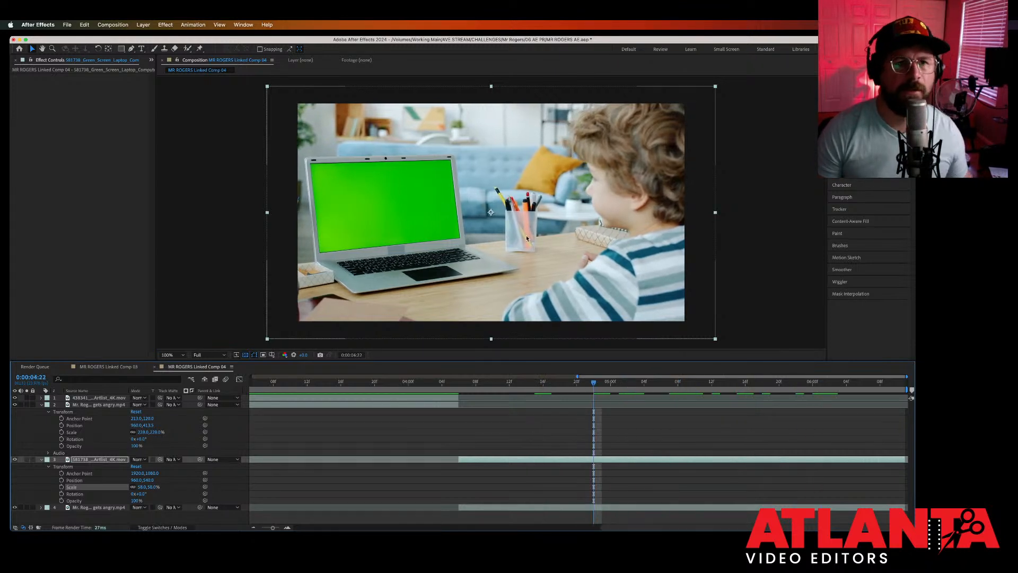
# Step: Apply the Mocha AE effect to the green-screen laptop clip
pyautogui.click(201, 26)
pyautogui.moveTo(170, 26)
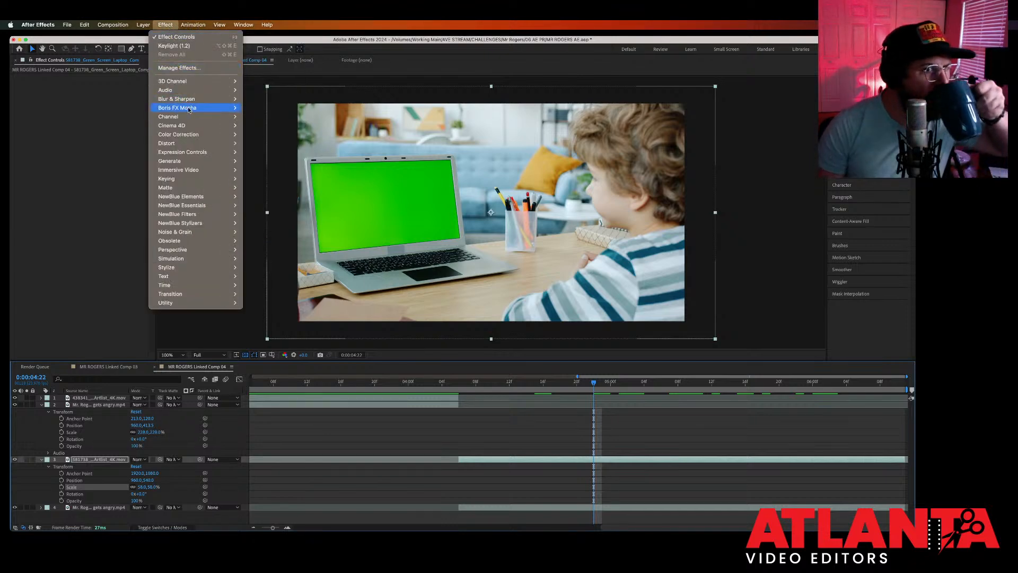
pyautogui.moveTo(189, 110)
pyautogui.click(247, 108)
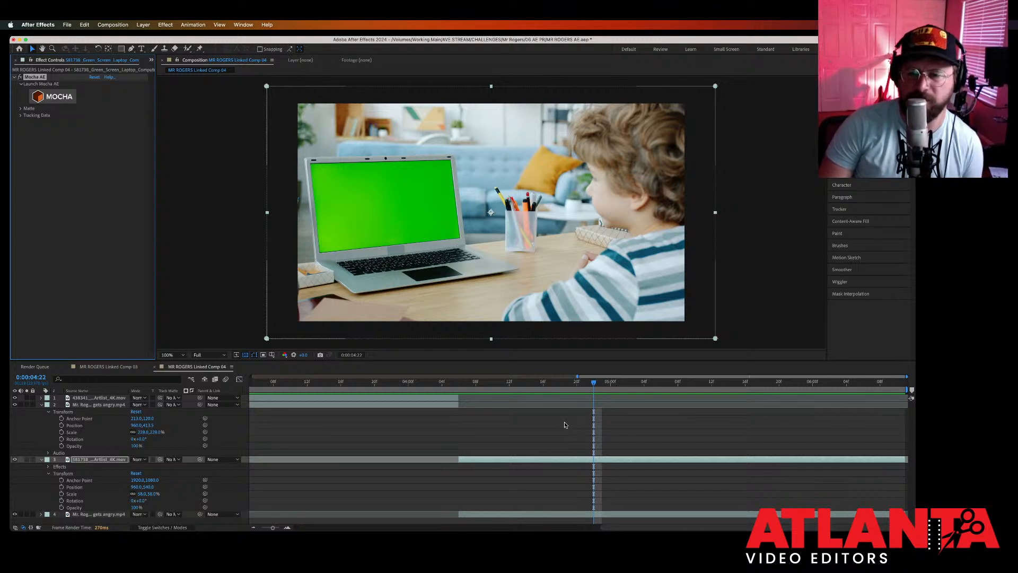
# Step: Try to launch Mocha AE for the green-screen laptop clip
pyautogui.click(581, 463)
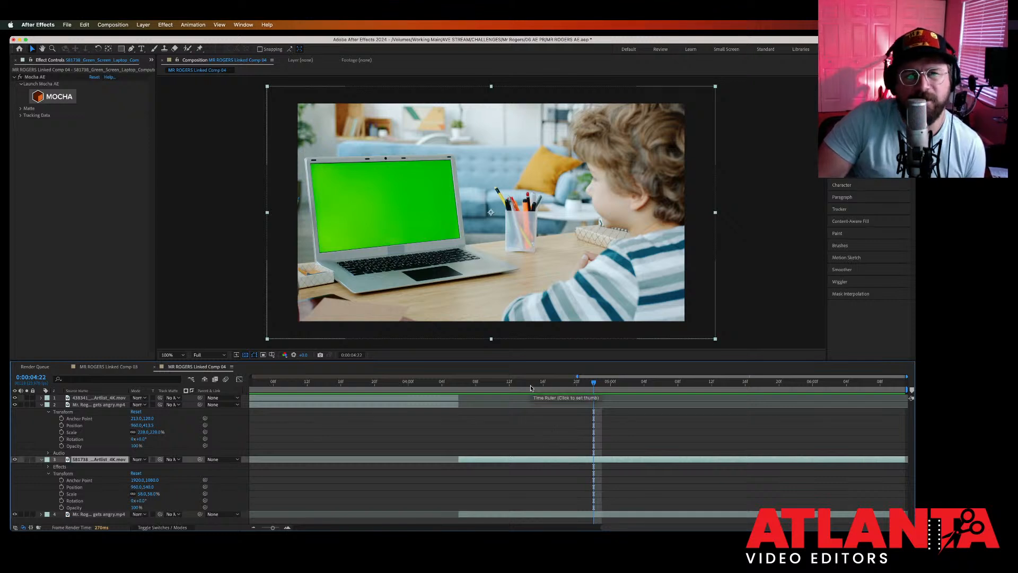
pyautogui.click(64, 102)
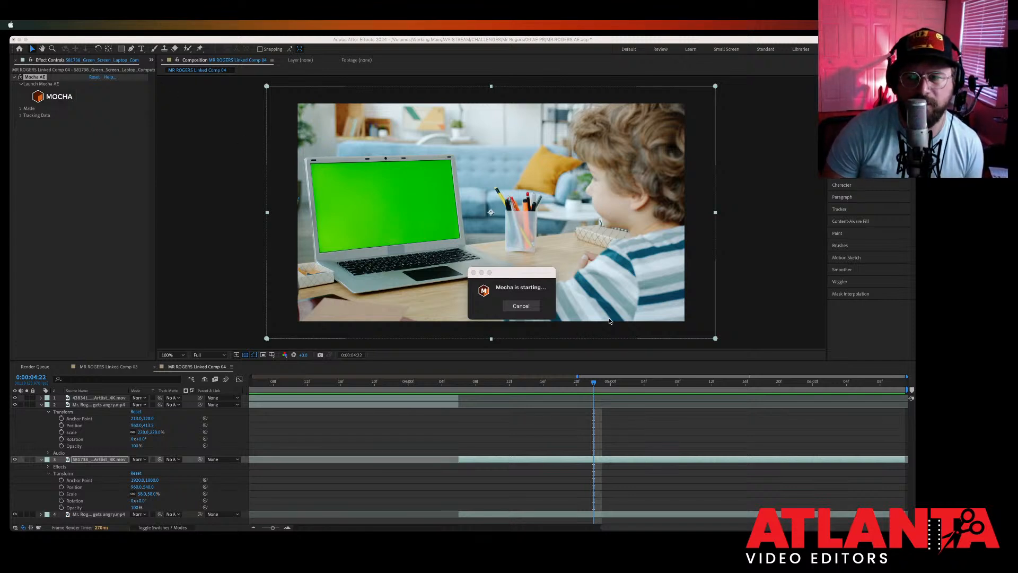
pyautogui.click(520, 304)
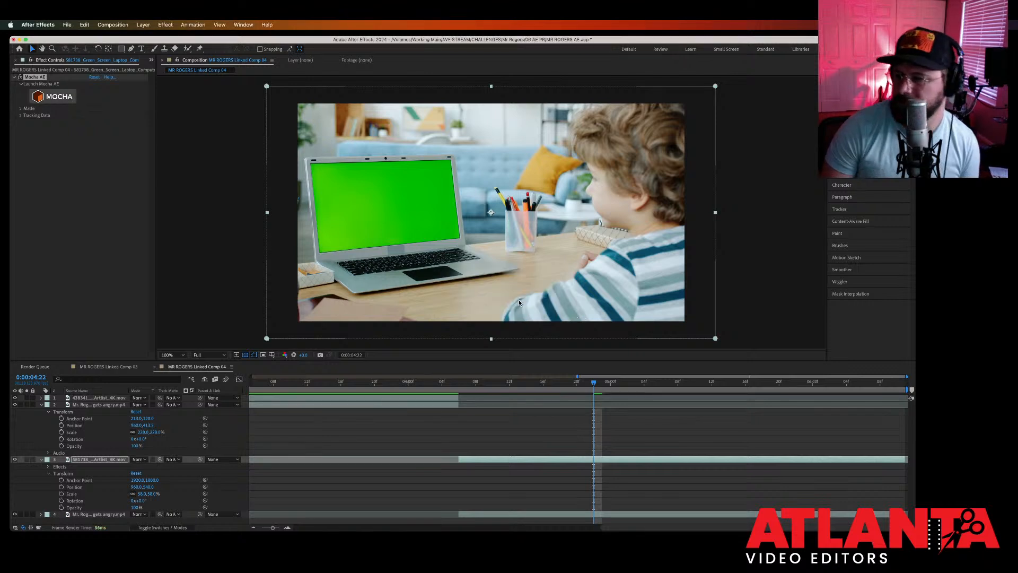
# Step: Reveal the laptop layer's effects and apply Keylight (1.2) to it
pyautogui.click(554, 458)
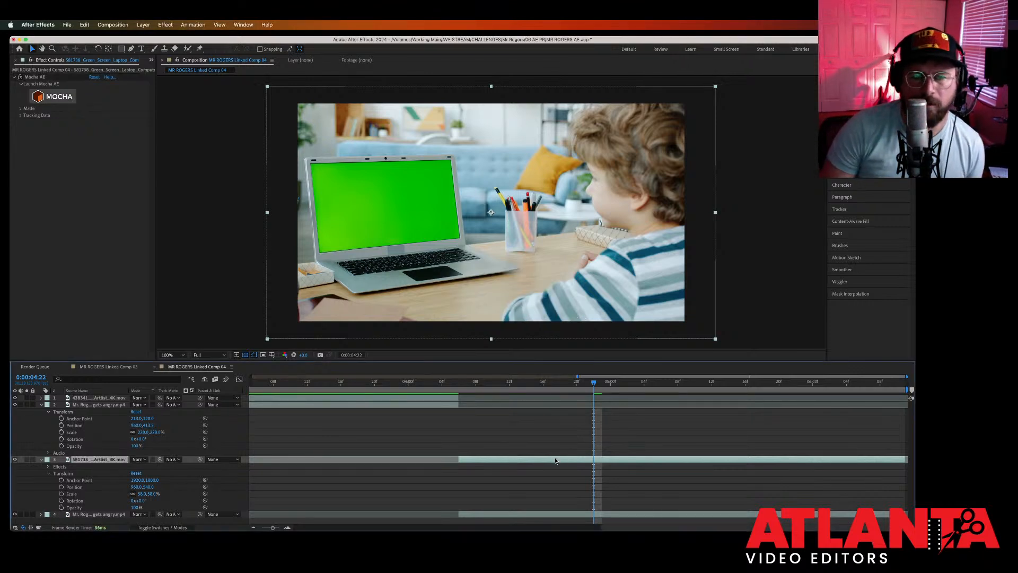
pyautogui.click(47, 466)
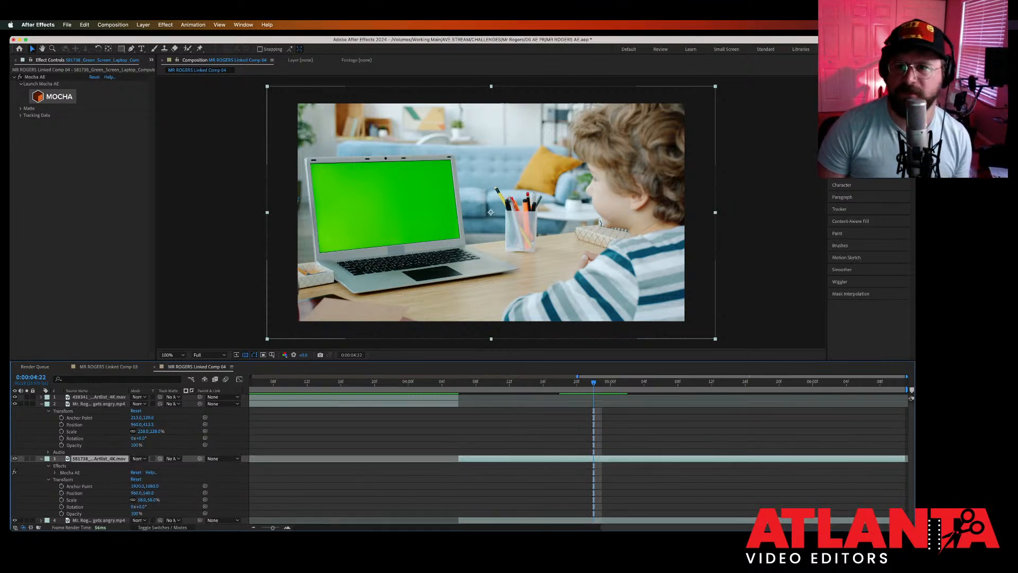
pyautogui.click(681, 445)
pyautogui.click(680, 459)
pyautogui.press('super+alt+shift+e')
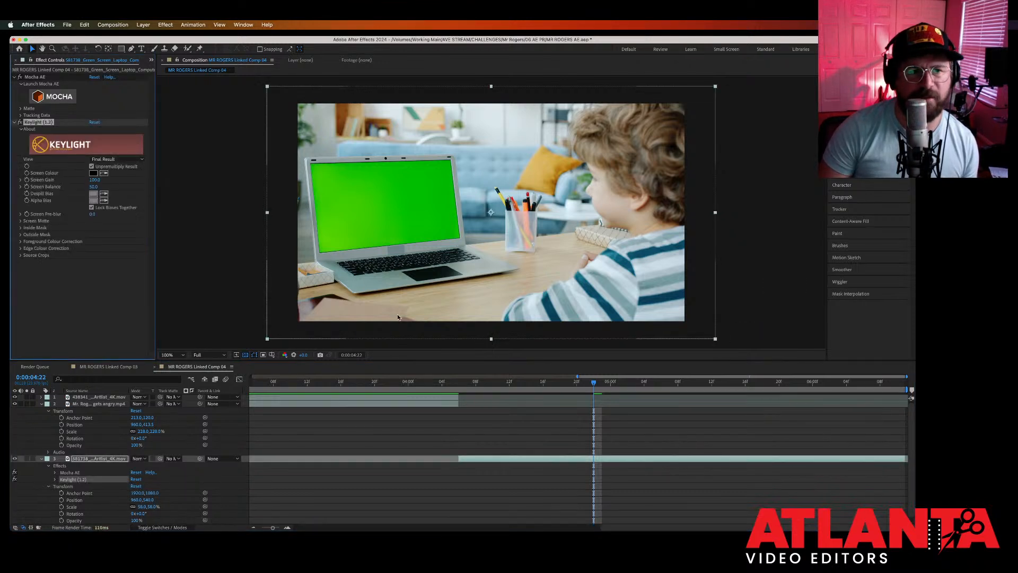
# Step: Sample the laptop's green as Keylight's Screen Colour and lower Screen Balance to about 17
pyautogui.click(386, 192)
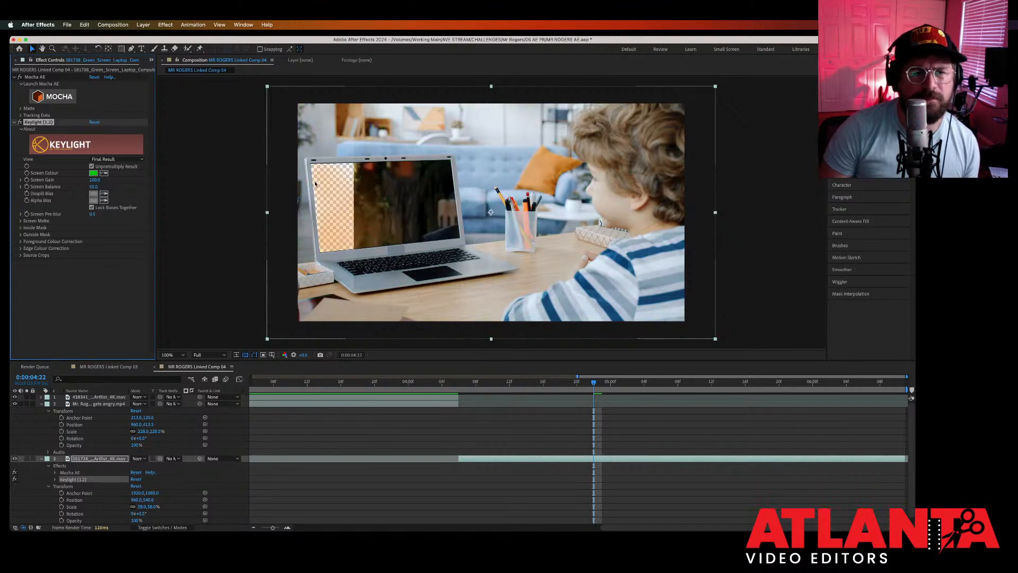
pyautogui.moveTo(103, 178); pyautogui.dragTo(119, 182)
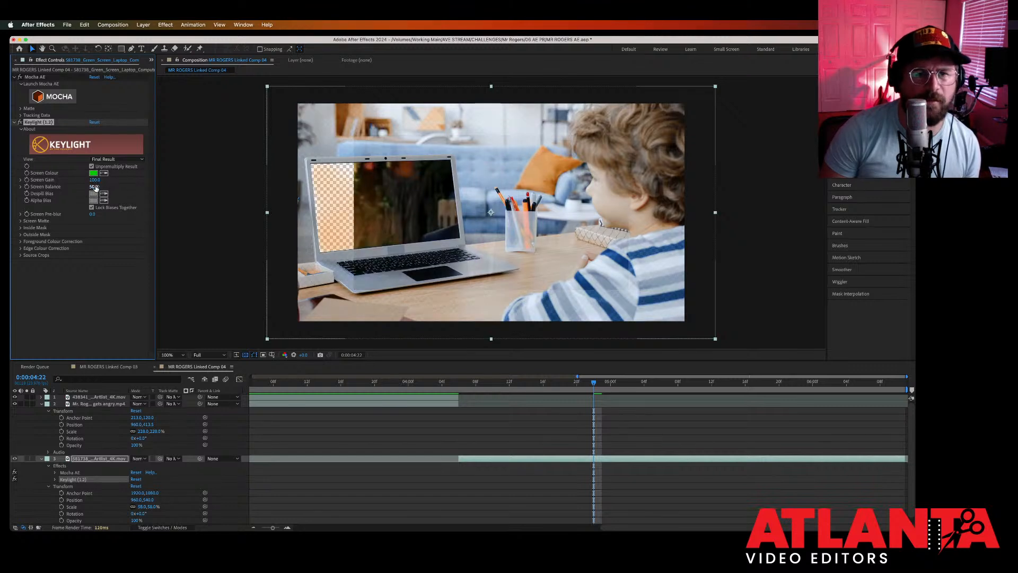
pyautogui.moveTo(91, 187); pyautogui.dragTo(83, 188)
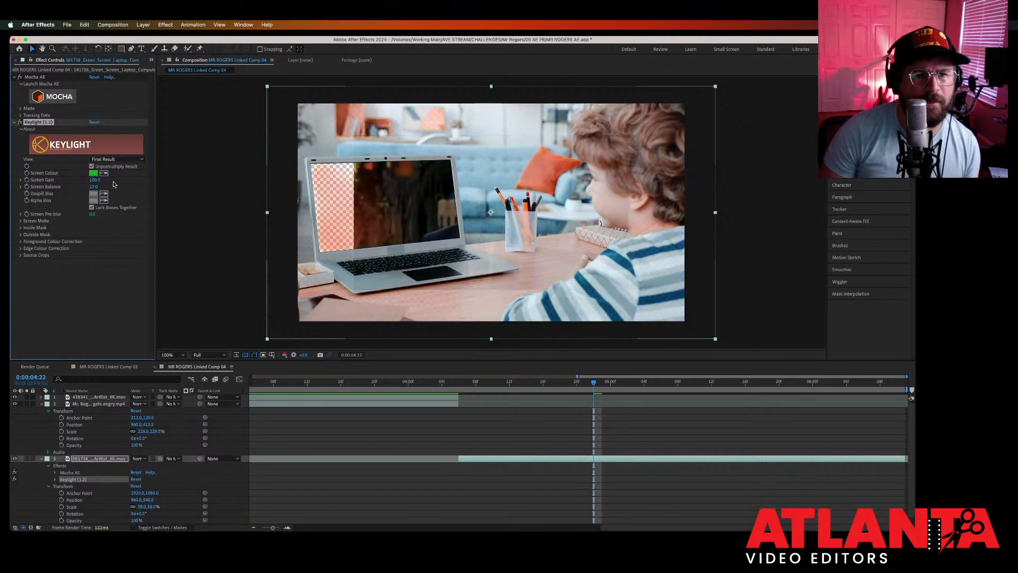
# Step: Compare Keylight's Source Alpha and Source views and try different Screen Gain and Screen Balance values
pyautogui.click(129, 160)
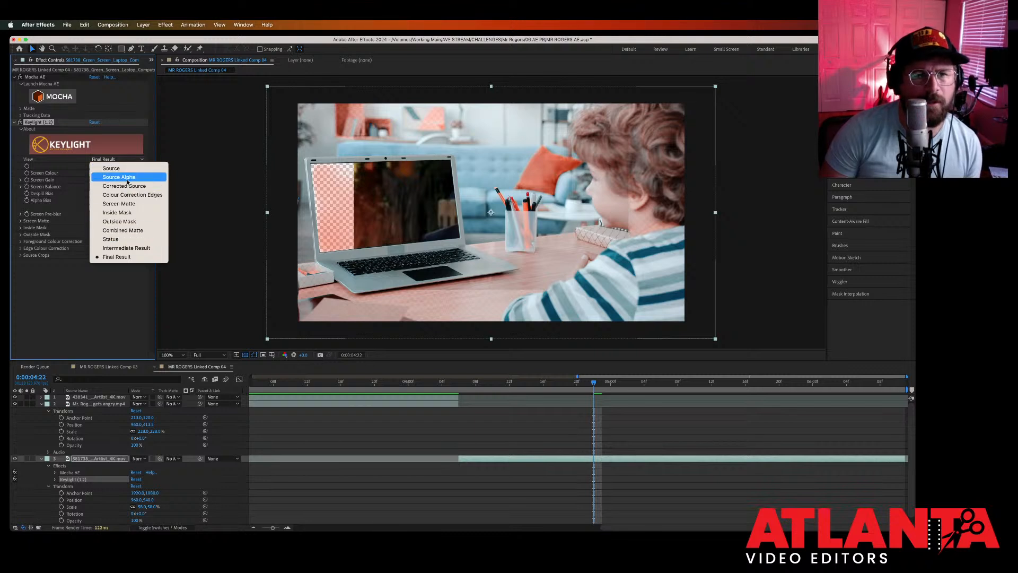
pyautogui.click(128, 177)
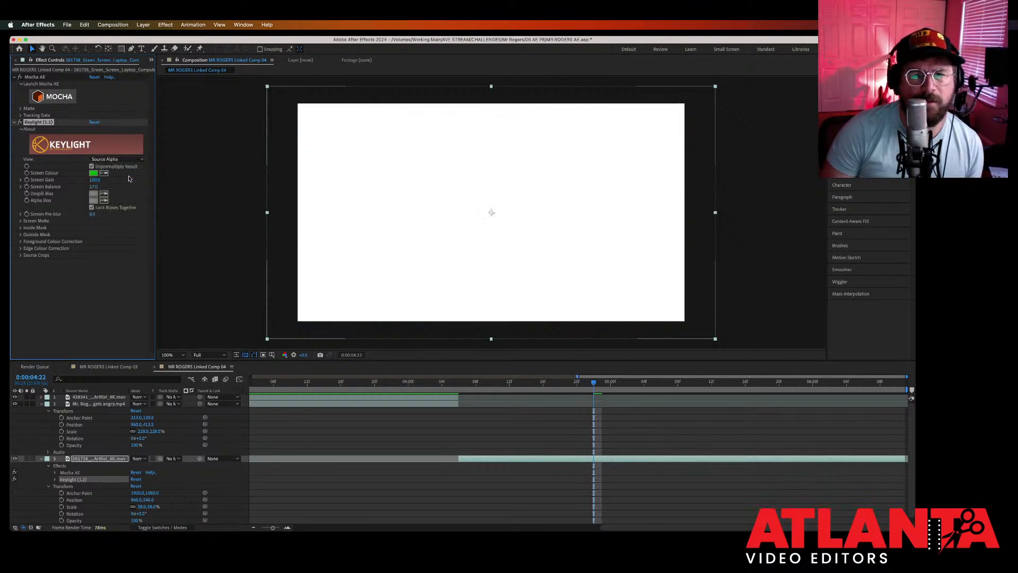
pyautogui.click(128, 159)
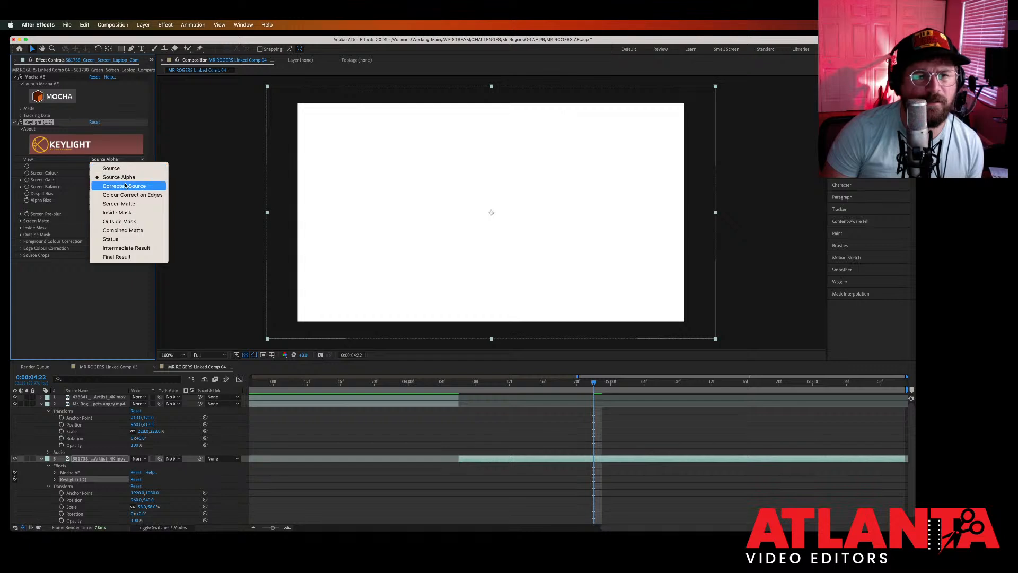
pyautogui.click(122, 168)
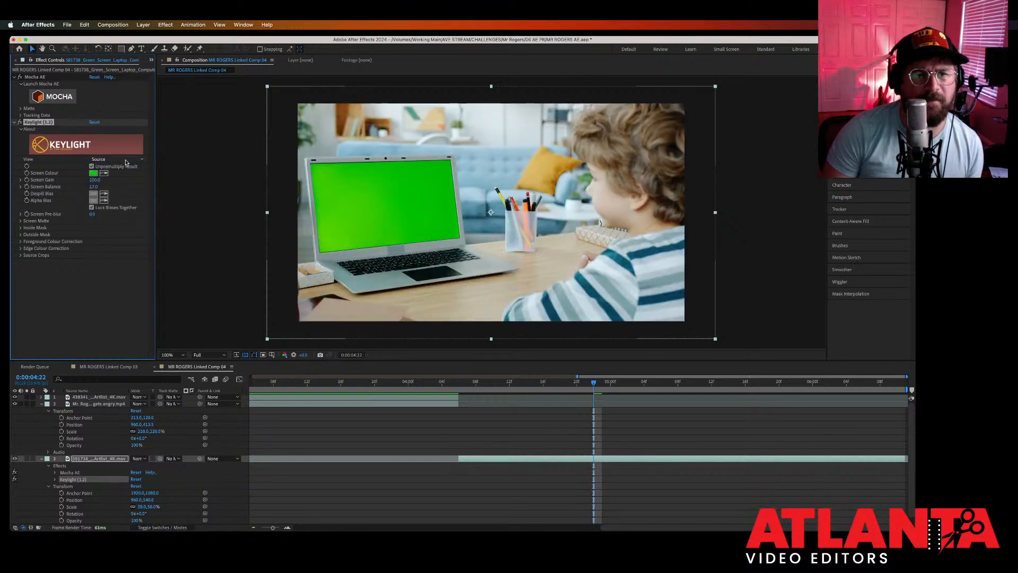
pyautogui.click(125, 159)
pyautogui.click(124, 176)
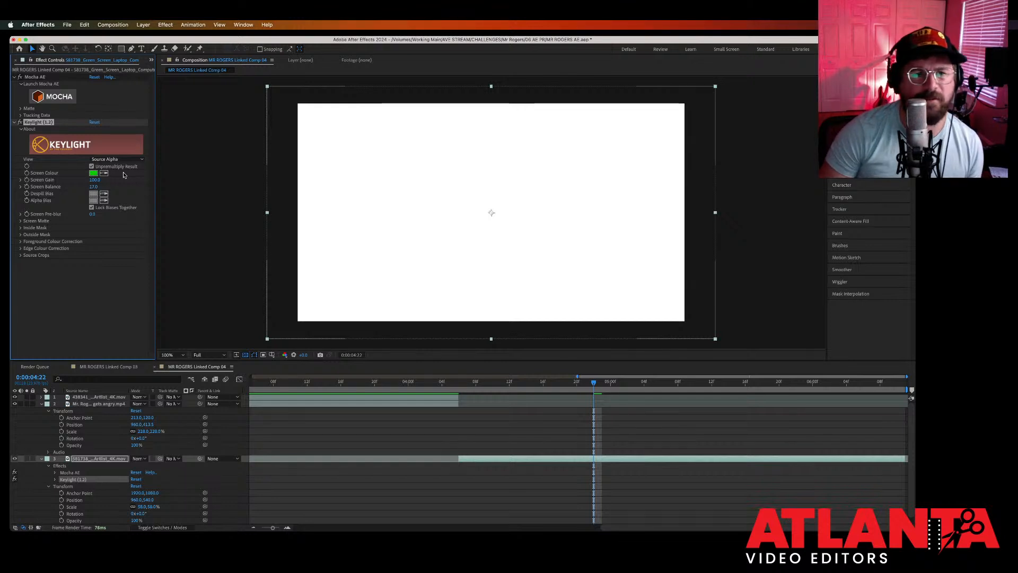
pyautogui.moveTo(131, 186); pyautogui.dragTo(77, 182)
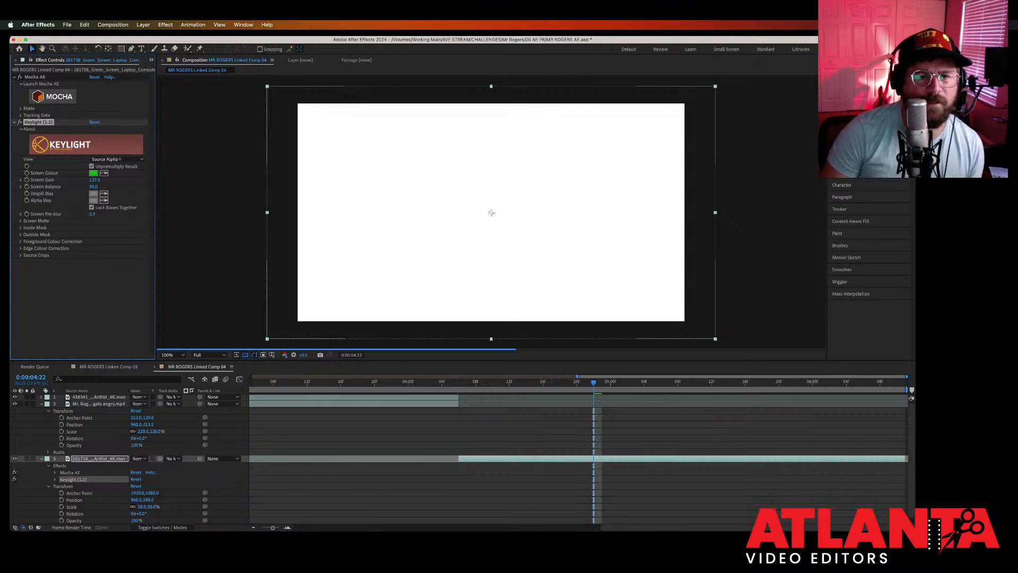
# Step: Undo the Keylight view, balance and colour changes back to the freshly applied effect
pyautogui.press('super+z')
pyautogui.press('super+z')
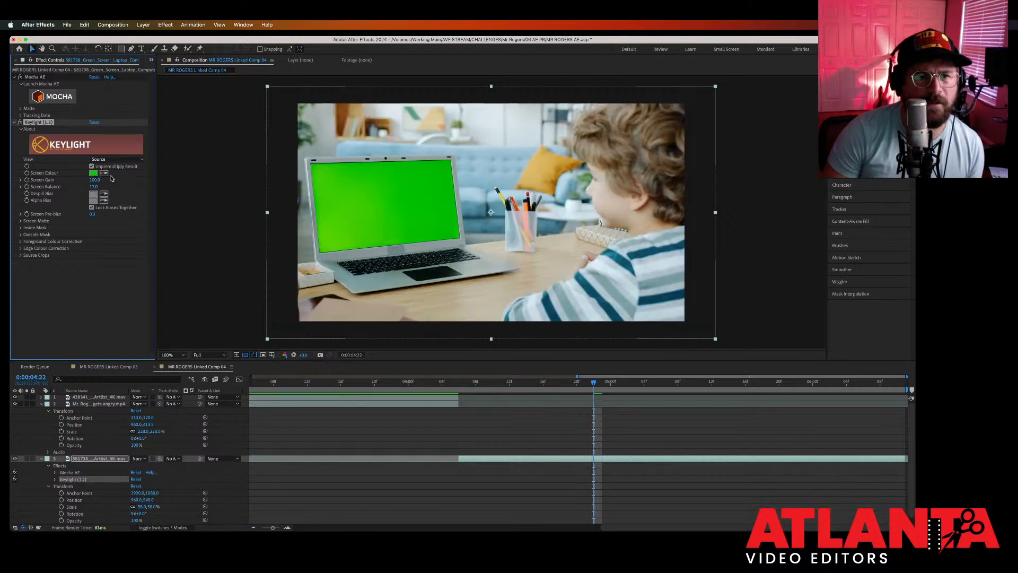
pyautogui.press('super+shift+z')
pyautogui.press('super+z')
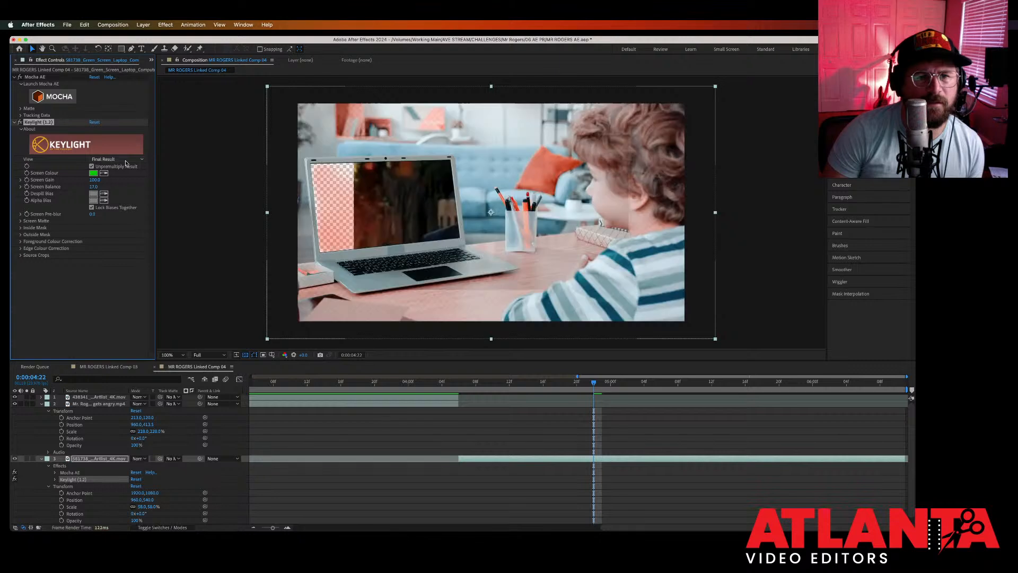
pyautogui.press('super+z')
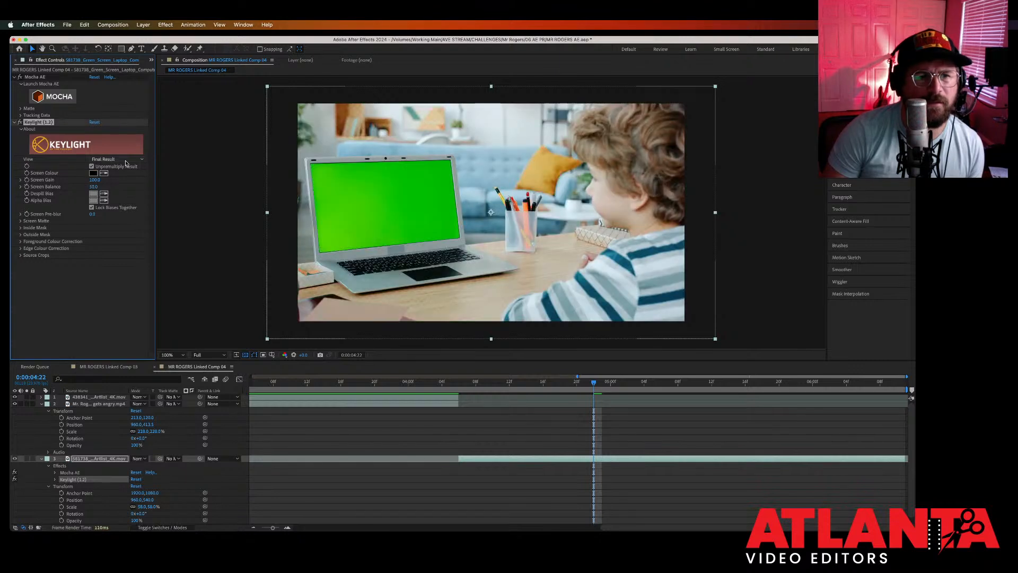
pyautogui.moveTo(854, 127); pyautogui.dragTo(726, 272)
pyautogui.moveTo(651, 449); pyautogui.dragTo(657, 460)
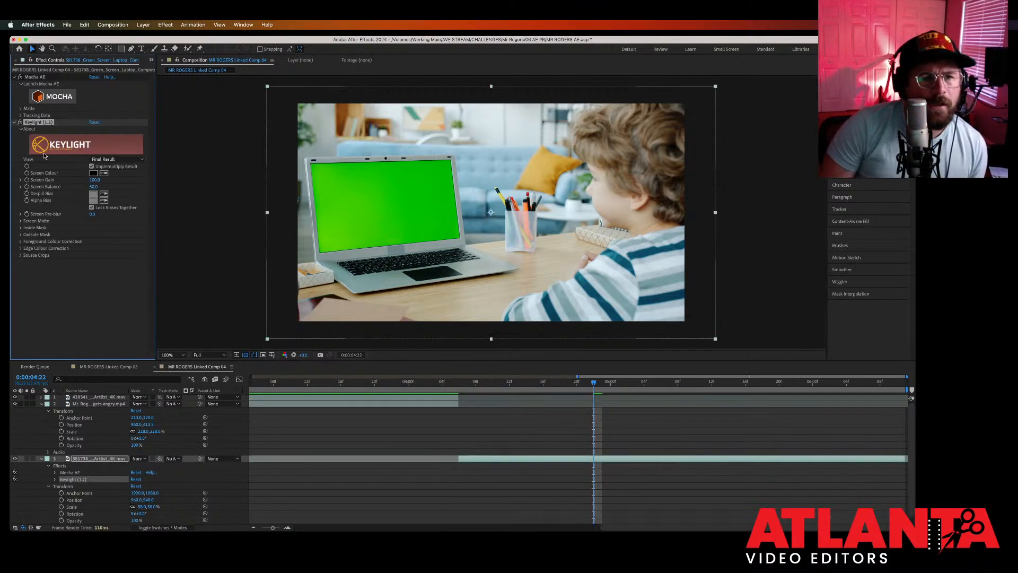
# Step: Sample the laptop screen's green as Keylight's Screen Colour and show the Source Alpha view
pyautogui.click(406, 180)
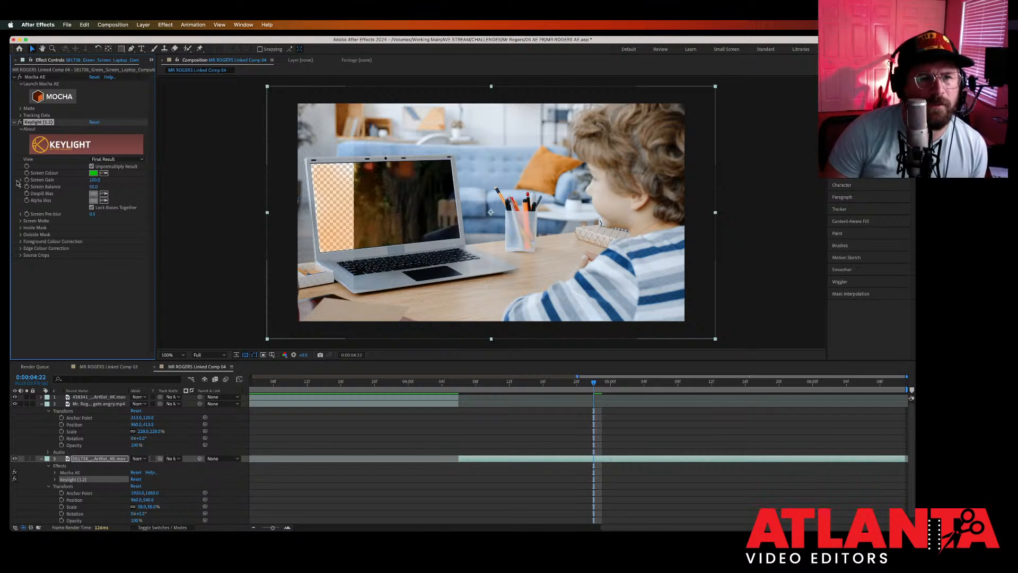
pyautogui.click(125, 159)
pyautogui.click(118, 176)
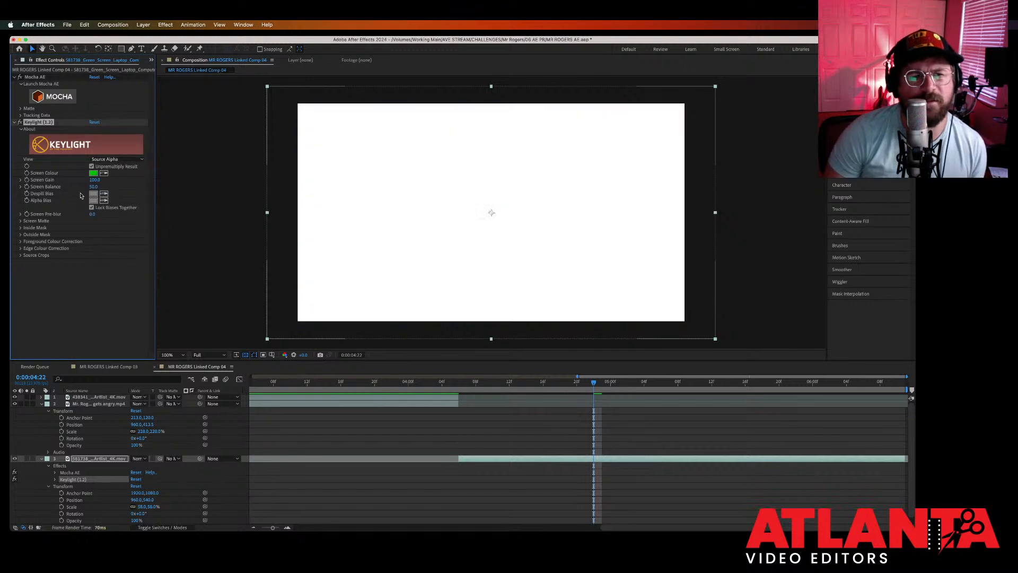
# Step: Try Keylight's Screen Gain at its lowest and highest values, and undo the change
pyautogui.click(21, 180)
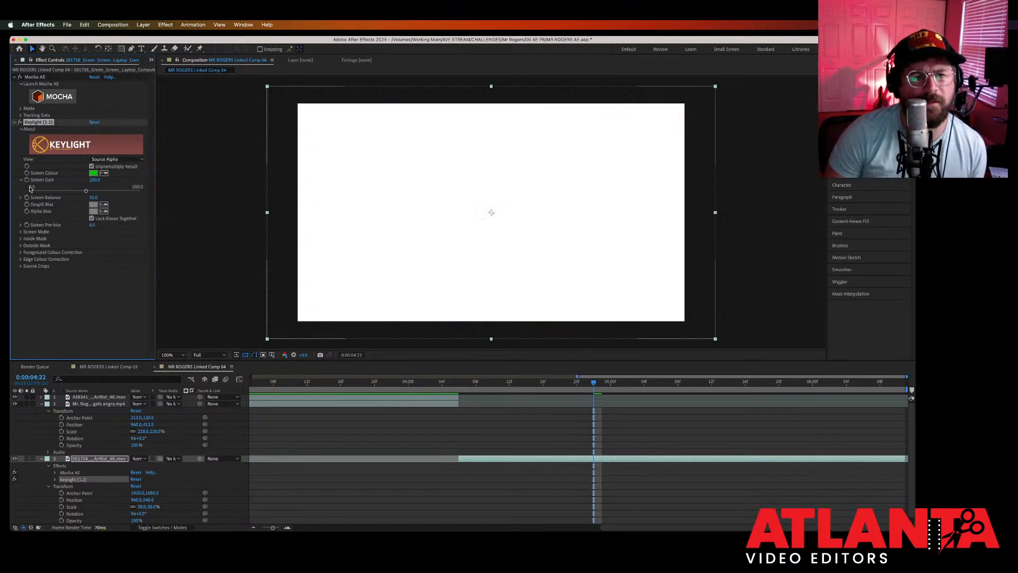
pyautogui.moveTo(85, 192); pyautogui.dragTo(30, 193)
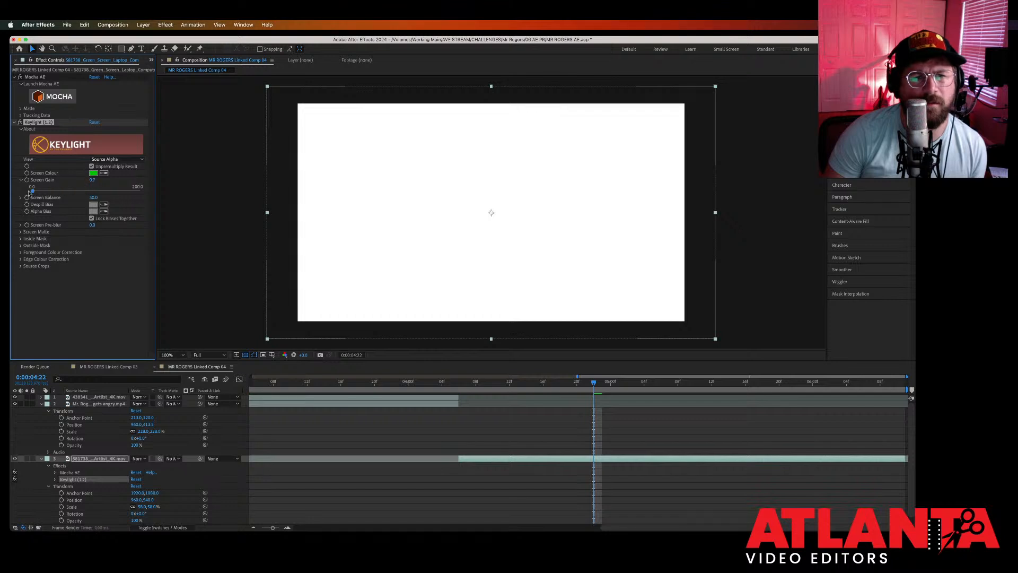
pyautogui.moveTo(146, 197); pyautogui.dragTo(152, 195)
pyautogui.press('super+z')
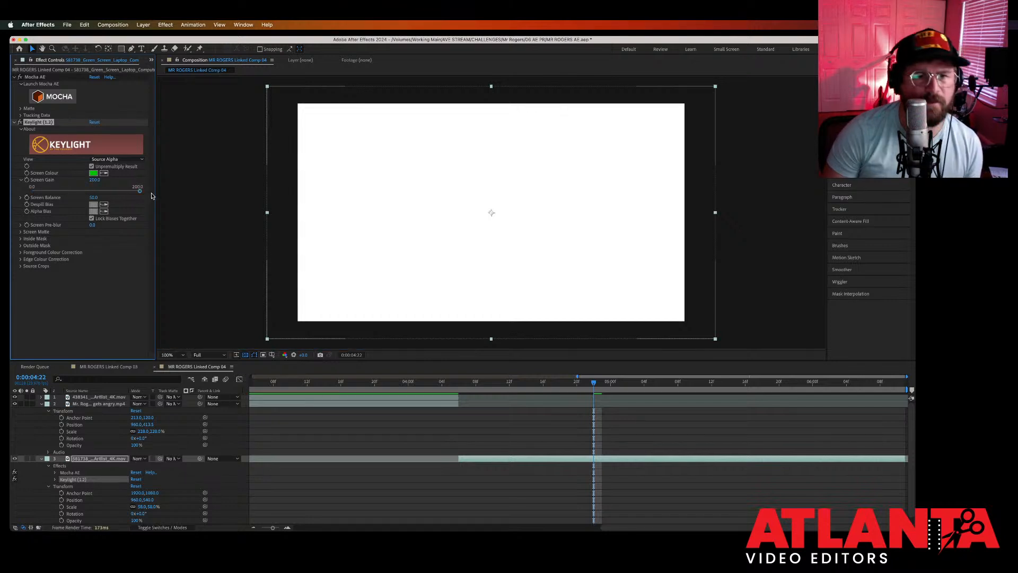
# Step: Reveal Keylight's Screen Balance slider and Screen Matte settings, and try adjusting Clip Black and Clip White
pyautogui.click(20, 199)
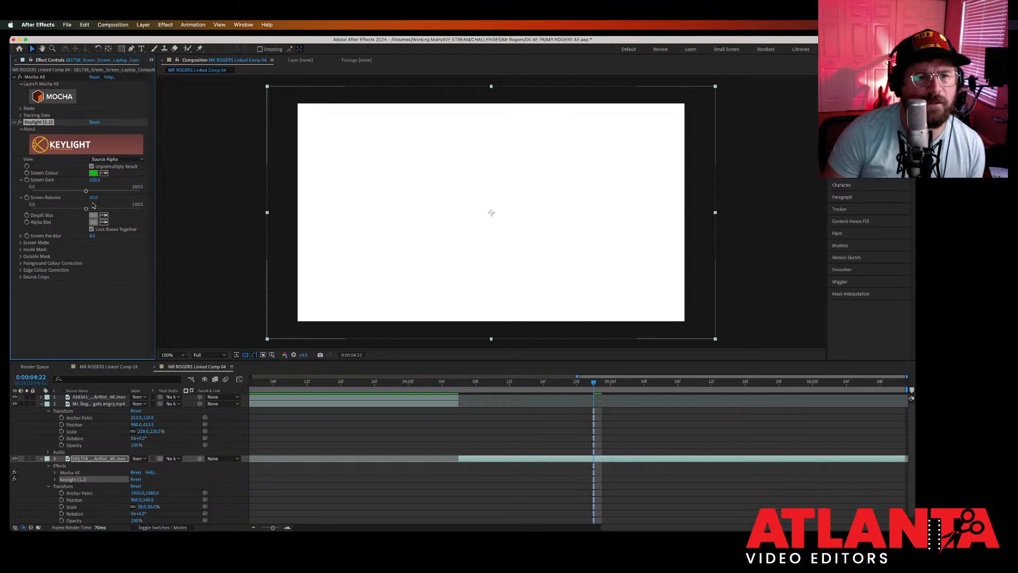
pyautogui.click(21, 243)
pyautogui.moveTo(93, 250); pyautogui.dragTo(88, 250)
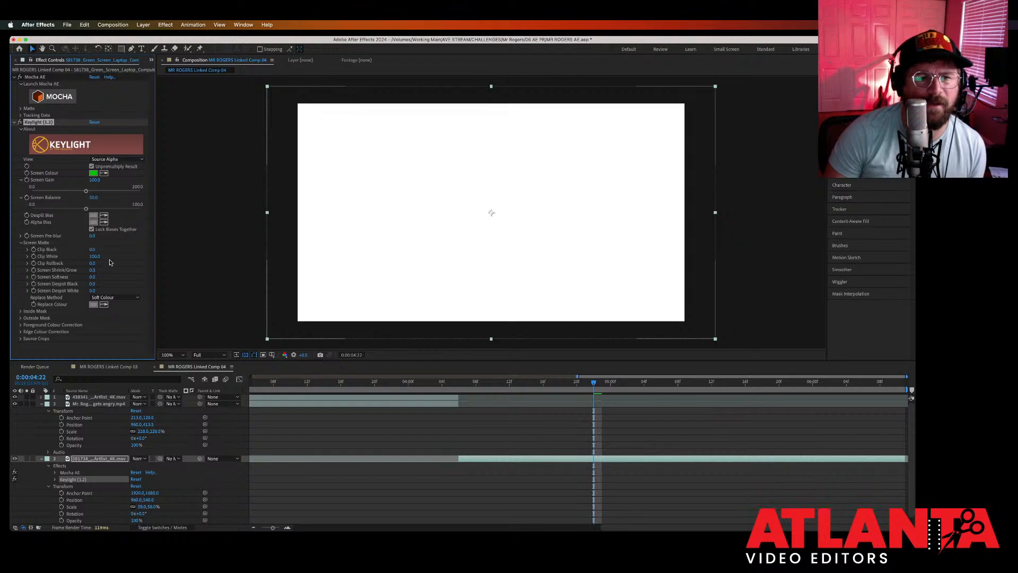
pyautogui.moveTo(95, 257); pyautogui.dragTo(127, 256)
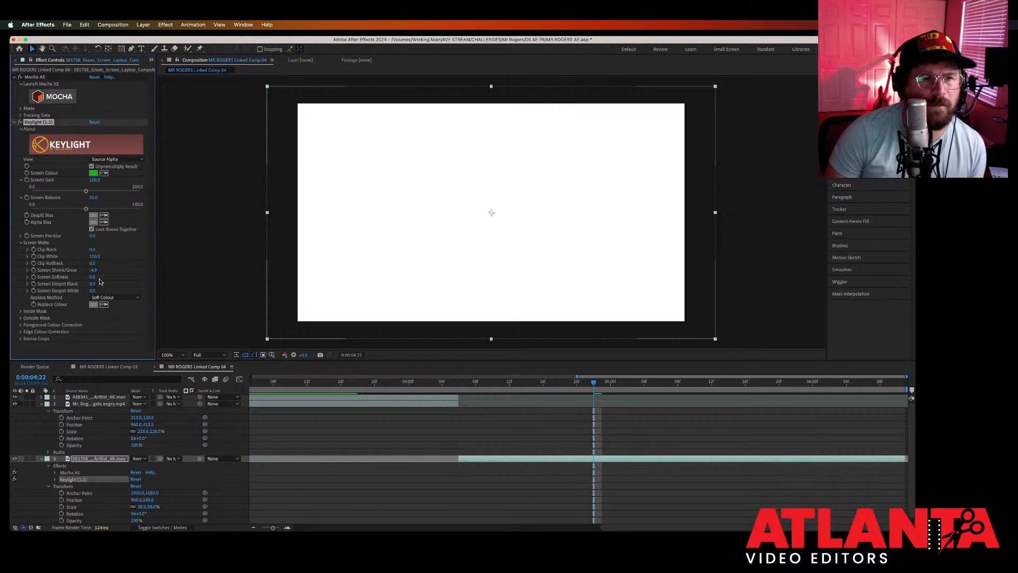
# Step: Switch Keylight to the Screen Matte view, then set Screen Gain to about 199 and Screen Balance to about 13.7
pyautogui.click(118, 159)
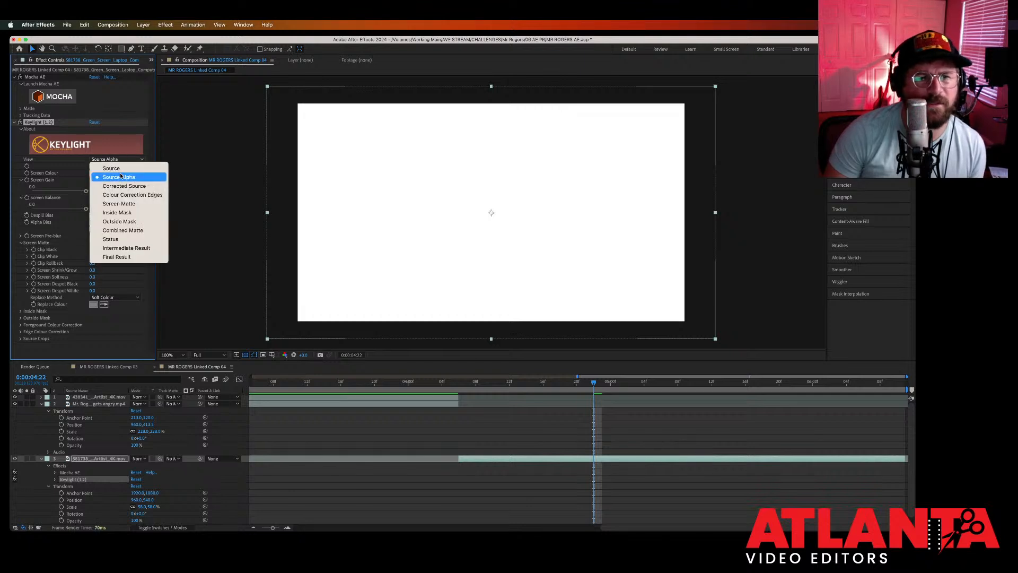
pyautogui.click(122, 205)
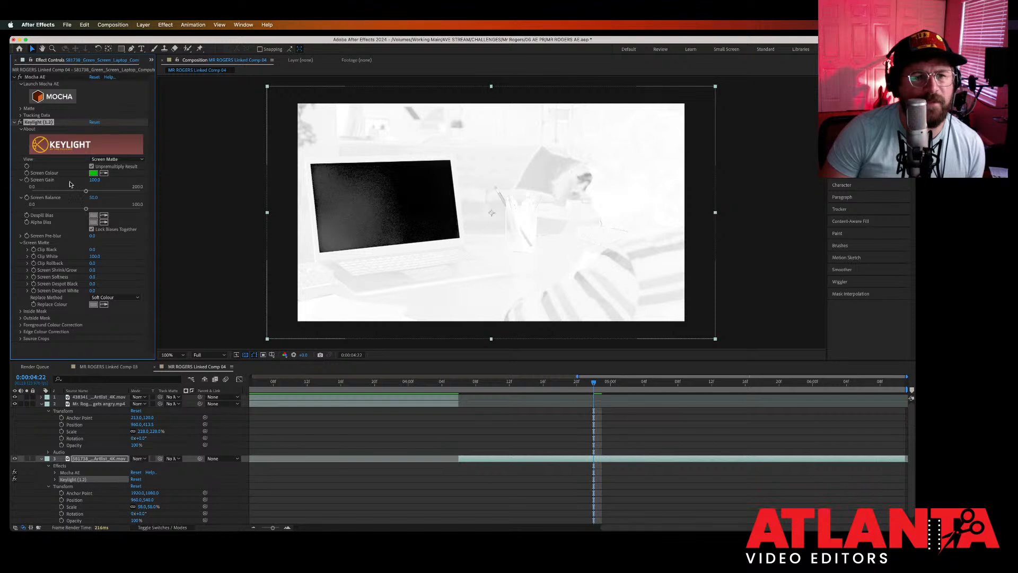
pyautogui.moveTo(87, 193); pyautogui.dragTo(129, 195)
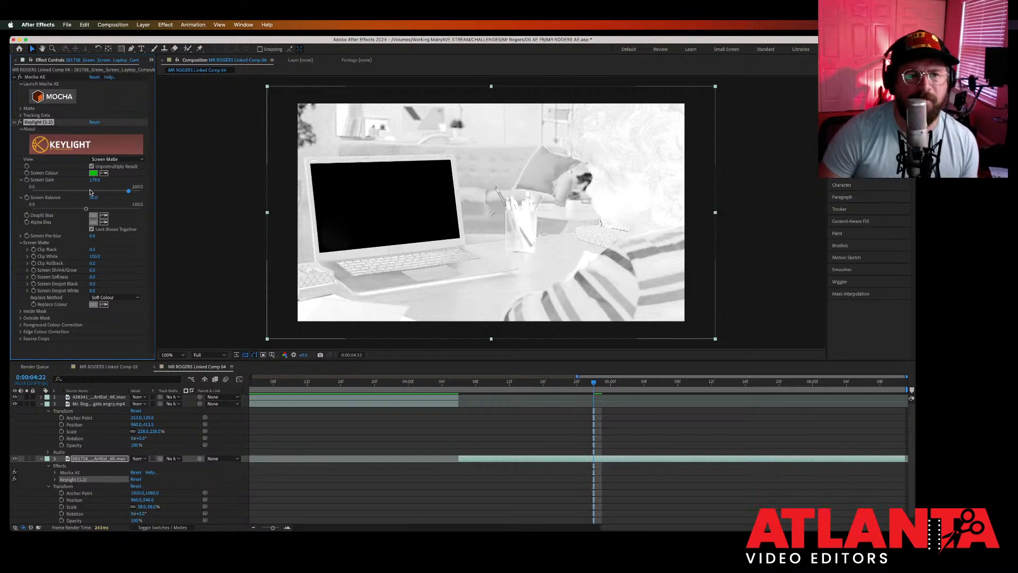
pyautogui.moveTo(85, 209); pyautogui.dragTo(50, 213)
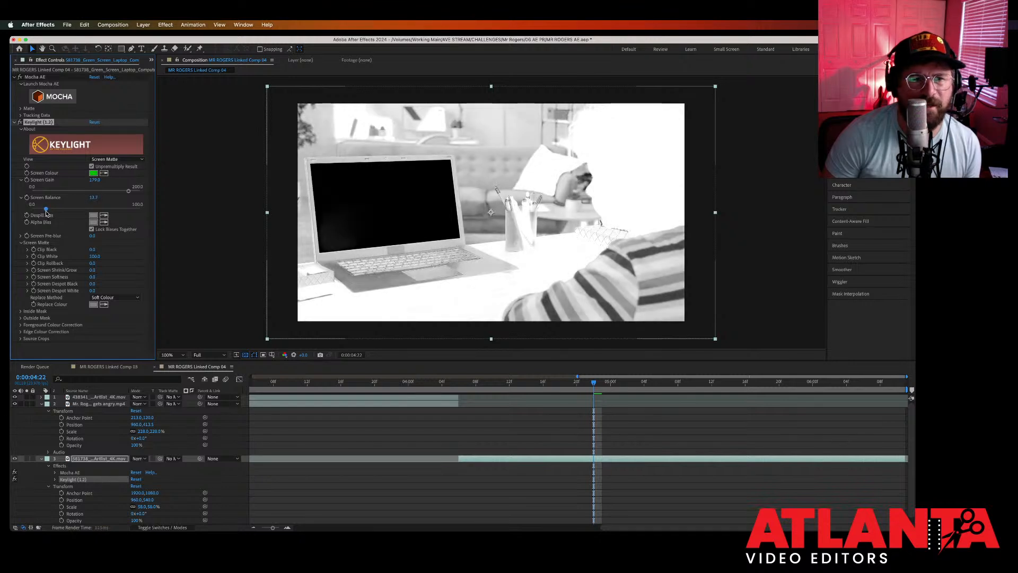
pyautogui.moveTo(127, 193); pyautogui.dragTo(139, 192)
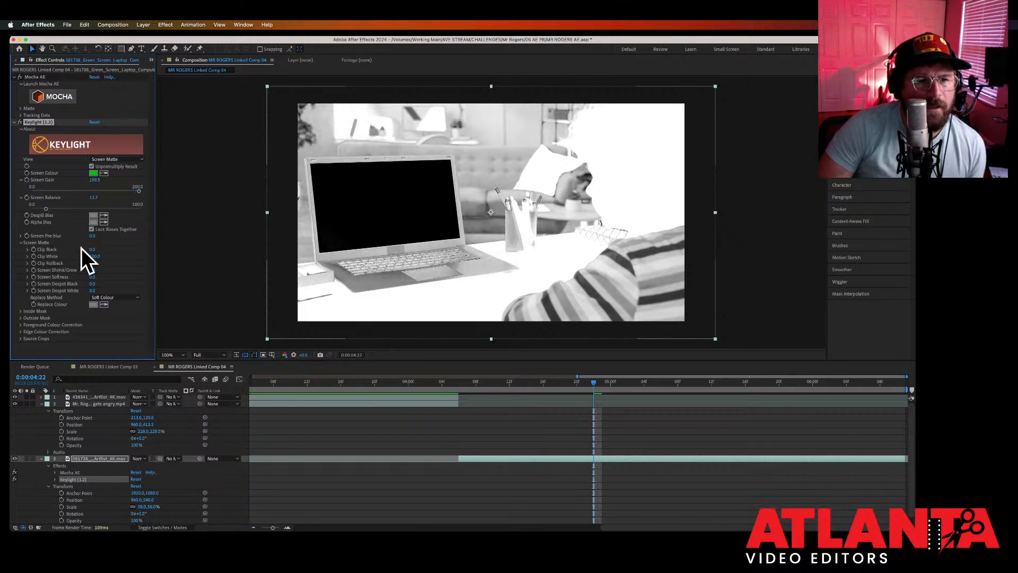
# Step: Lower Keylight's Clip White to nearly zero and raise Screen Balance to about 43, returning the view to Final Result
pyautogui.moveTo(93, 249)
pyautogui.mouseDown()
pyautogui.moveTo(107, 251)
pyautogui.moveTo(87, 251)
pyautogui.mouseUp()
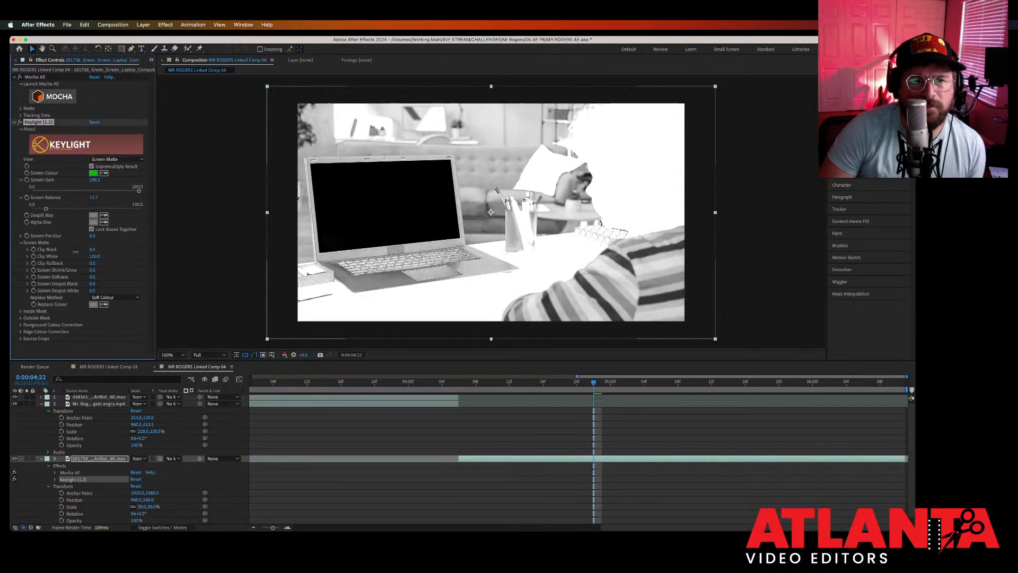
pyautogui.click(98, 257)
pyautogui.moveTo(95, 257); pyautogui.dragTo(64, 263)
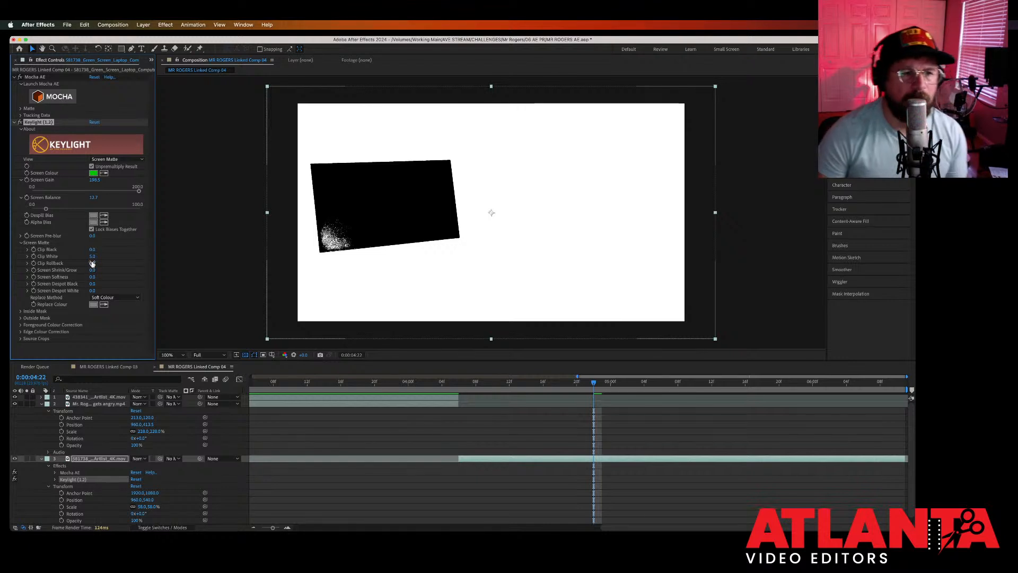
pyautogui.moveTo(45, 208); pyautogui.dragTo(78, 214)
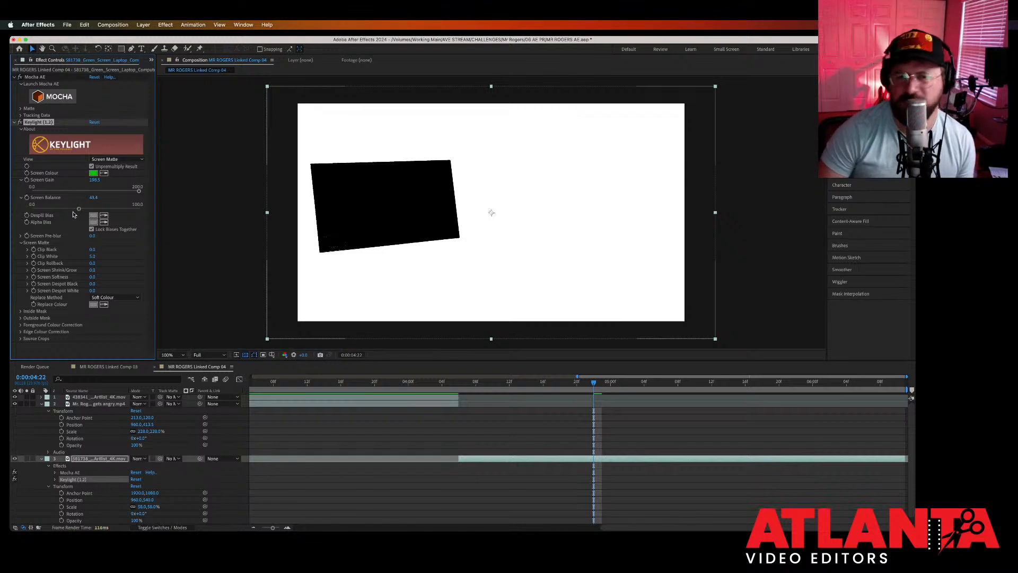
pyautogui.click(136, 159)
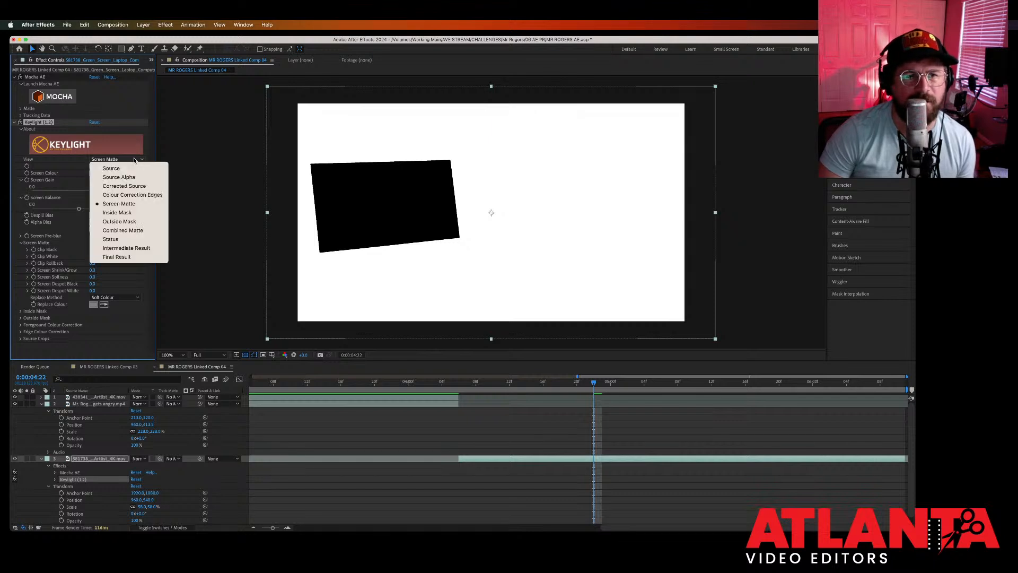
pyautogui.click(125, 257)
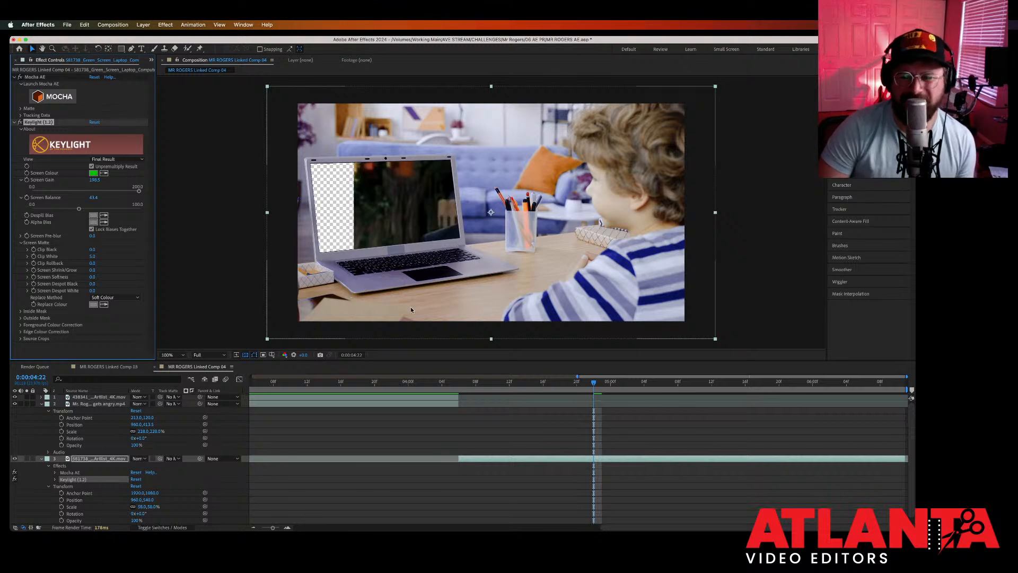
# Step: Set the laptop clip's Mocha AE tracking data to export to layer 4, Mr. Rogers asked about when he gets angry.mp4
pyautogui.scroll(-1, 587, 447)
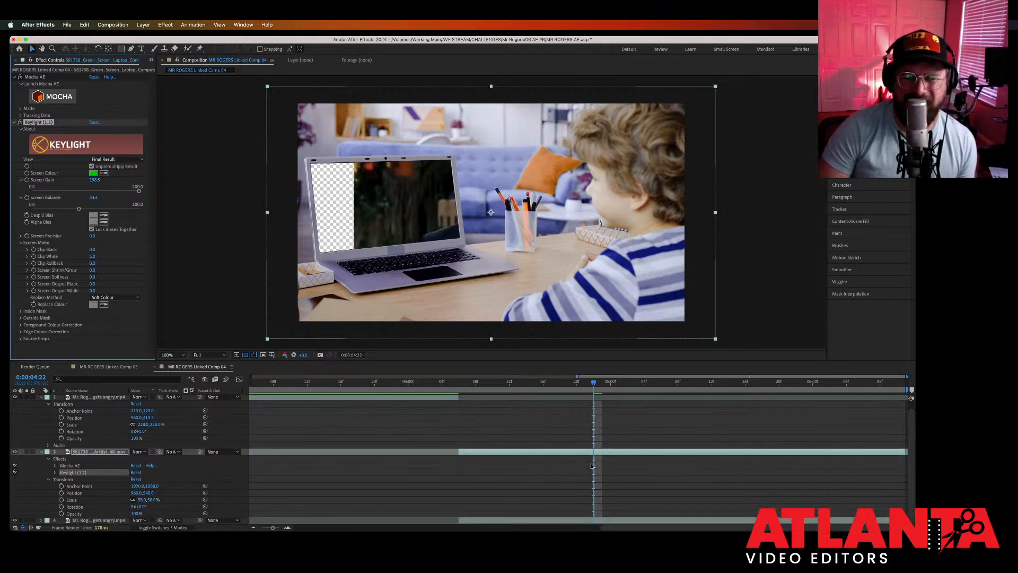
pyautogui.click(608, 519)
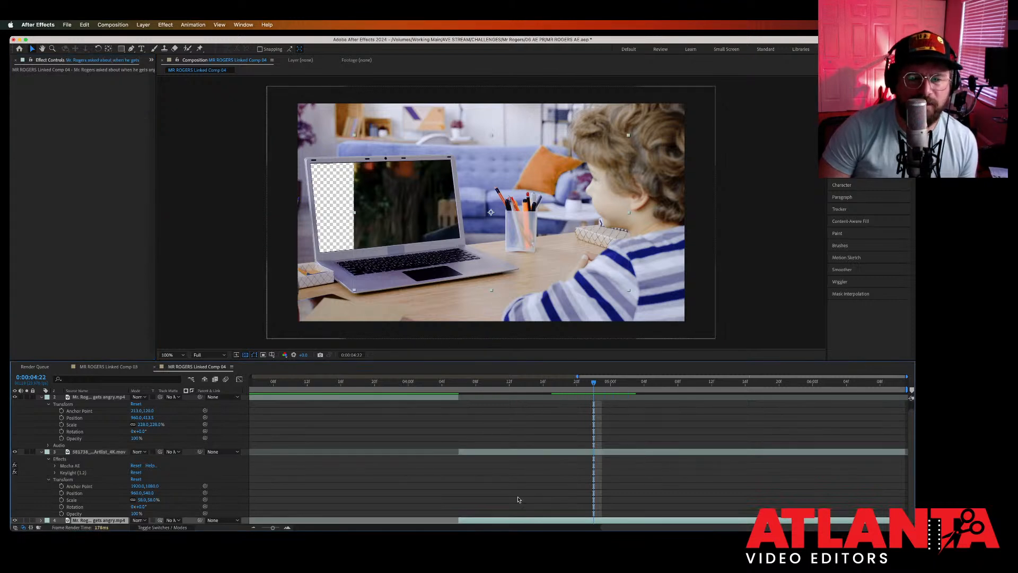
pyautogui.click(56, 466)
pyautogui.scroll(-2, 101, 471)
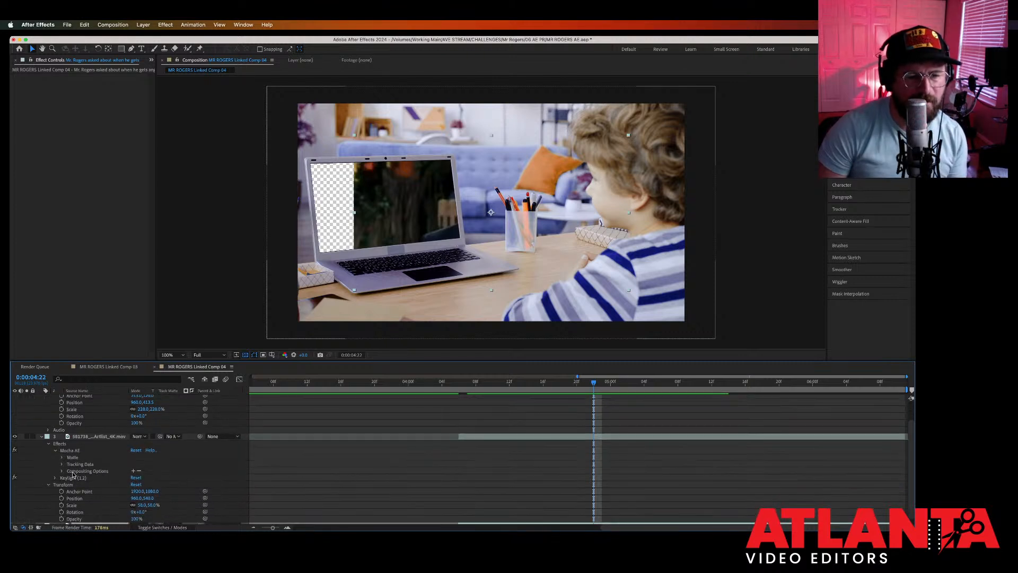
pyautogui.click(62, 465)
pyautogui.scroll(-2, 67, 466)
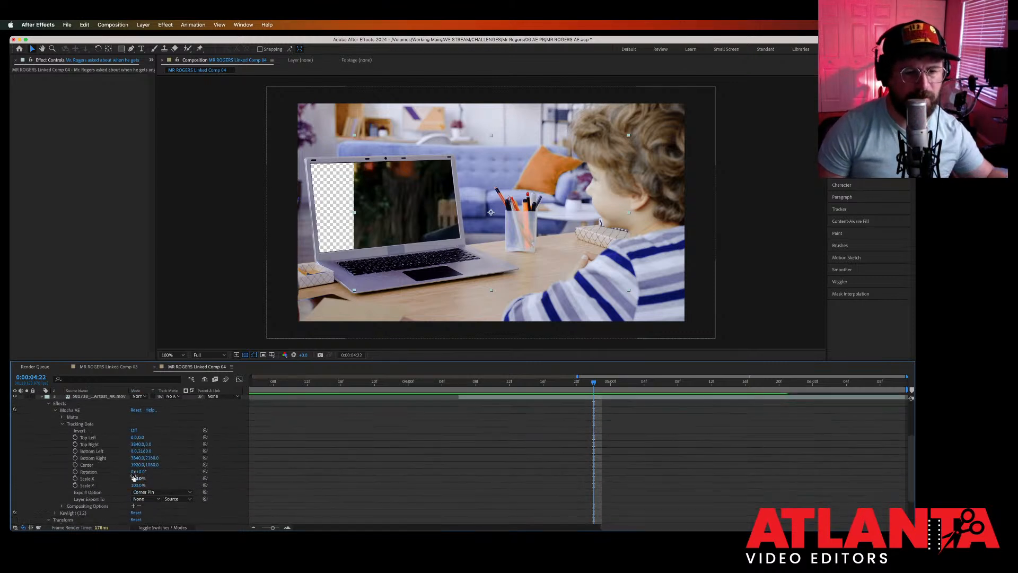
pyautogui.click(155, 499)
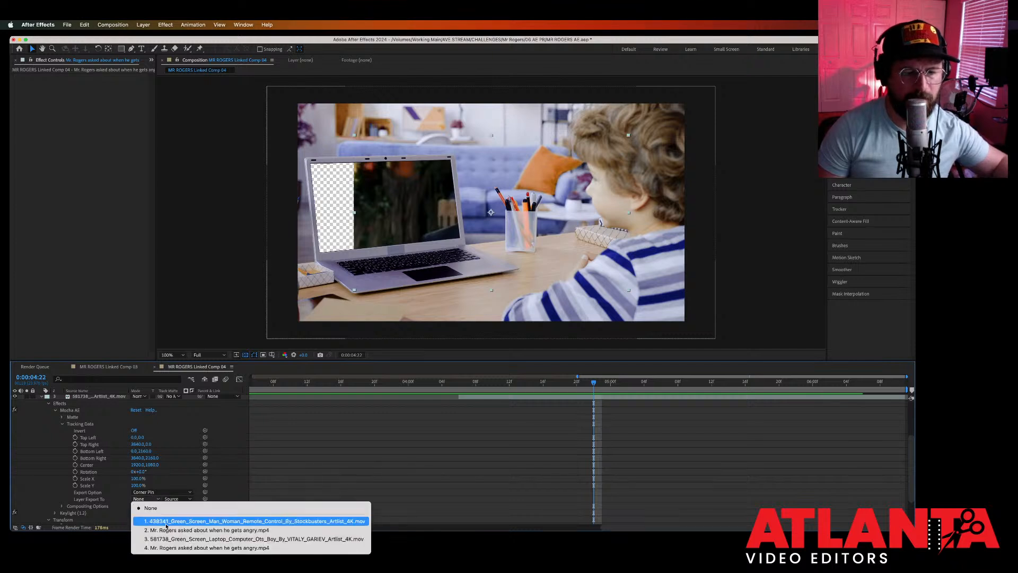
pyautogui.click(174, 549)
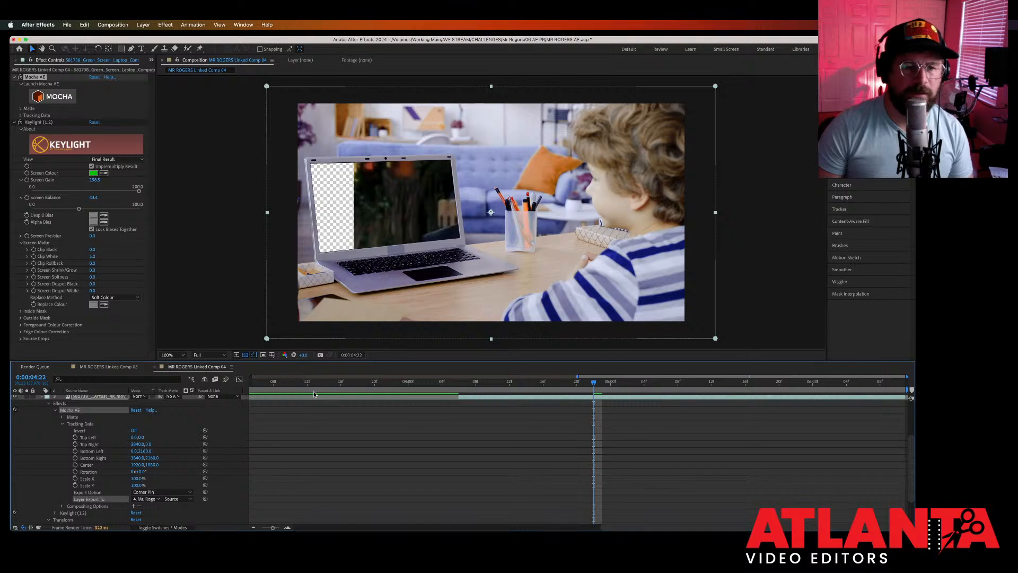
# Step: Reveal the transform properties of the Mr. Rogers layer beneath the laptop clip and scale it down to about 210%
pyautogui.scroll(-5, 275, 424)
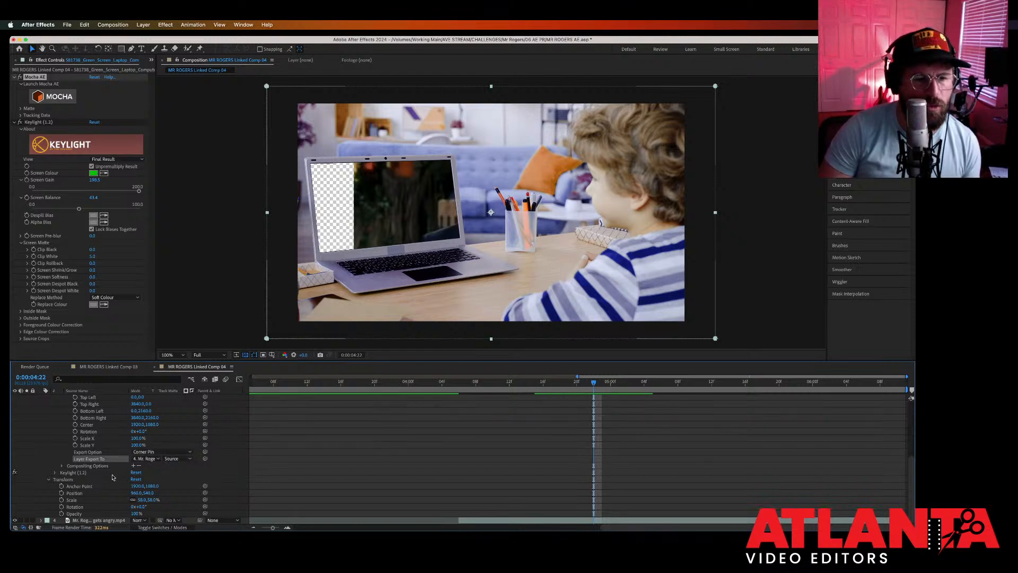
pyautogui.scroll(7, 112, 477)
pyautogui.scroll(-7, 112, 477)
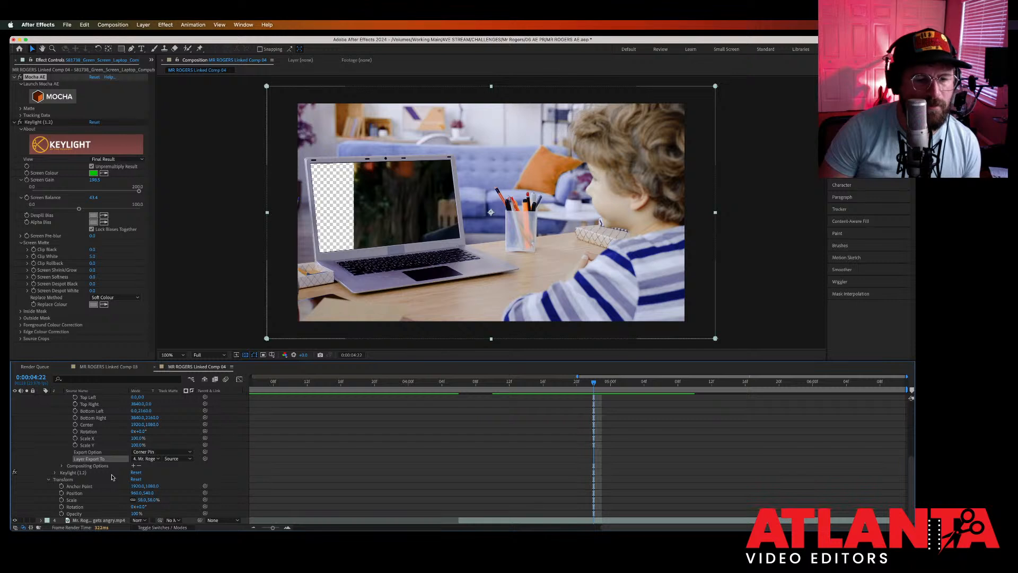
pyautogui.scroll(-2, 106, 493)
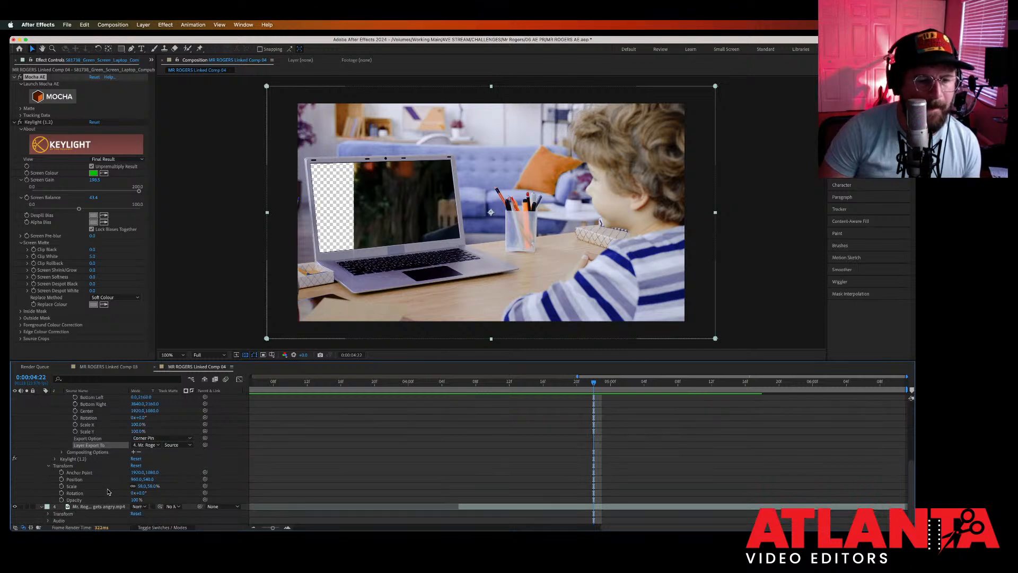
pyautogui.click(49, 514)
pyautogui.scroll(-3, 79, 493)
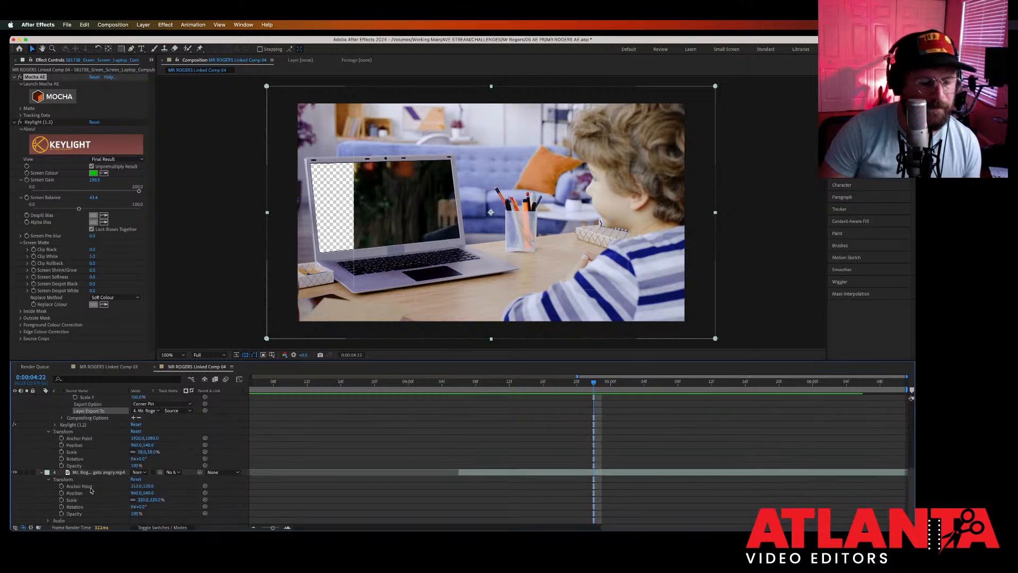
pyautogui.hscroll(1, 122, 489)
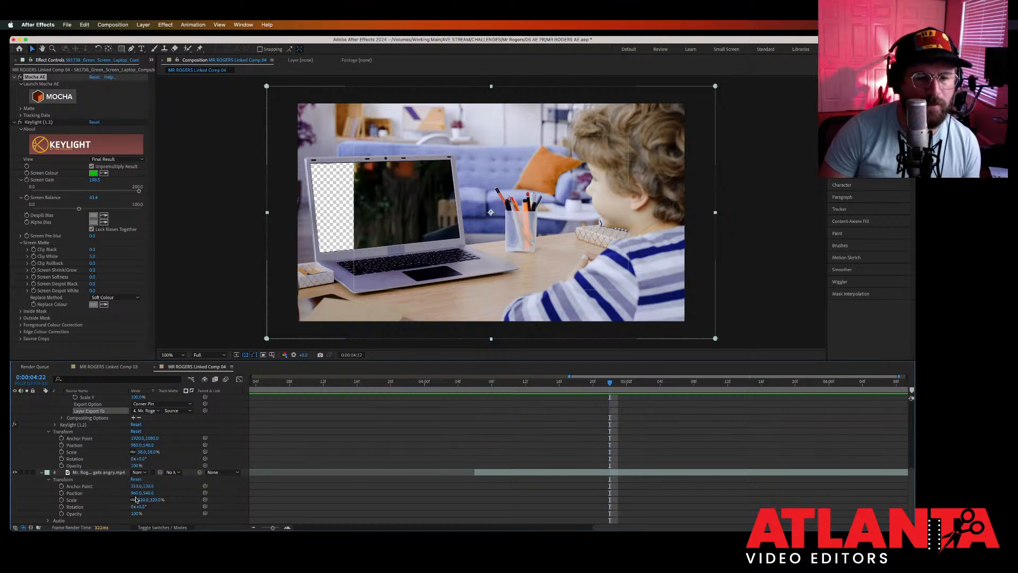
pyautogui.moveTo(143, 503); pyautogui.dragTo(136, 500)
pyautogui.moveTo(124, 501); pyautogui.dragTo(99, 502)
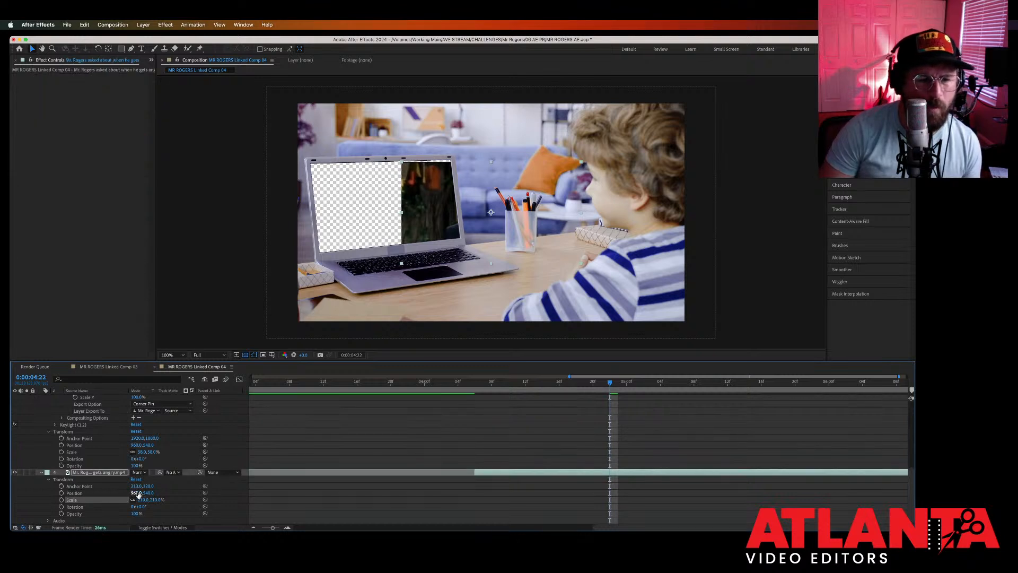
# Step: Move the Mr. Rogers layer behind the laptop screen, at a position of about 460, 518
pyautogui.moveTo(136, 493); pyautogui.dragTo(17, 495)
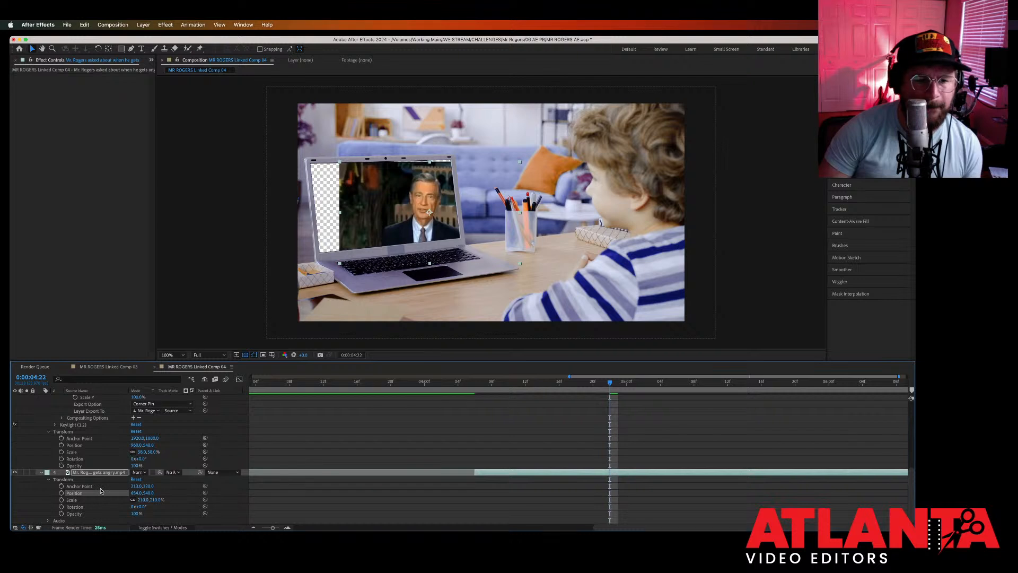
pyautogui.moveTo(135, 493); pyautogui.dragTo(57, 493)
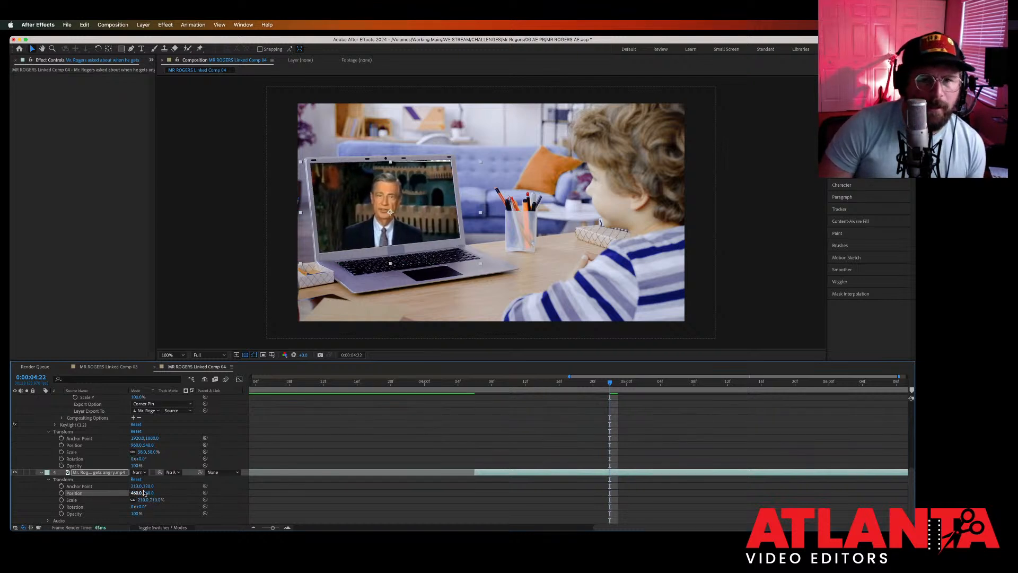
pyautogui.moveTo(150, 493); pyautogui.dragTo(138, 493)
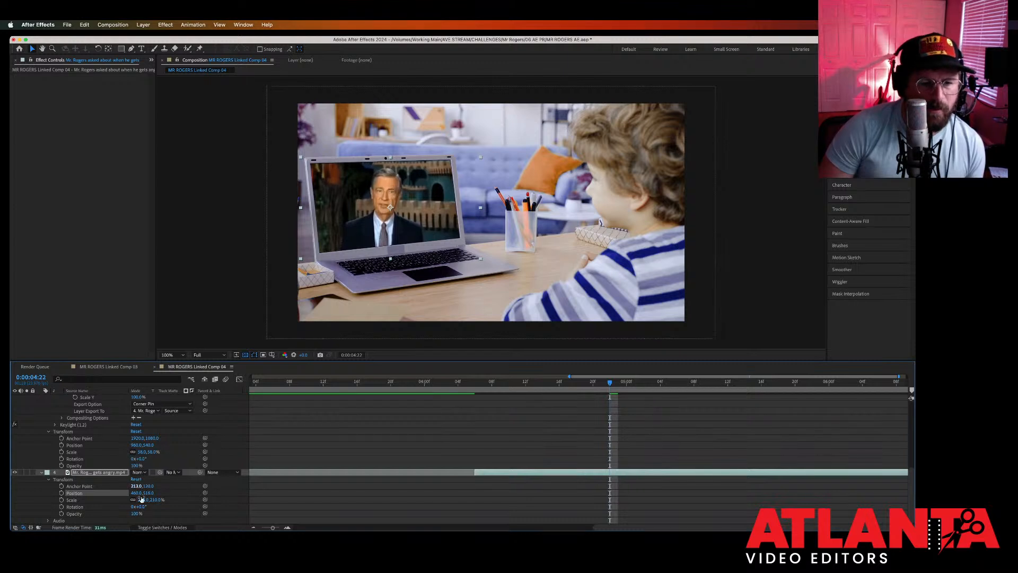
# Step: Rotate the Mr. Rogers layer to -4° to match the tilt of the laptop screen
pyautogui.click(142, 507)
pyautogui.press('Up')
pyautogui.press('Up')
pyautogui.press('Down')
pyautogui.press('Down')
pyautogui.press('Down')
pyautogui.press('Down')
pyautogui.press('Down')
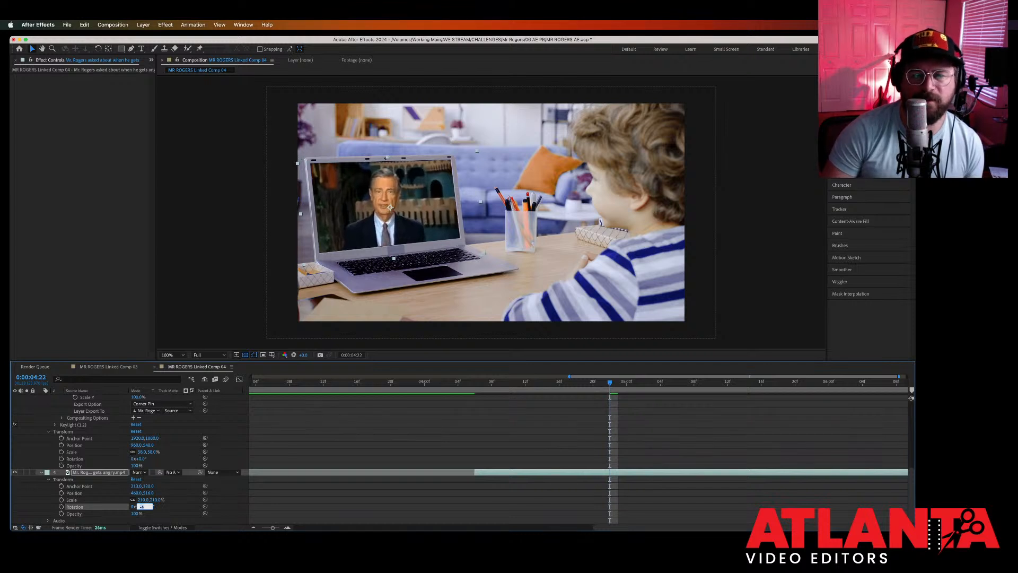
# Step: Play back the composition to check how the Mr. Rogers footage sits in the laptop screen
pyautogui.click(485, 382)
pyautogui.press('space')
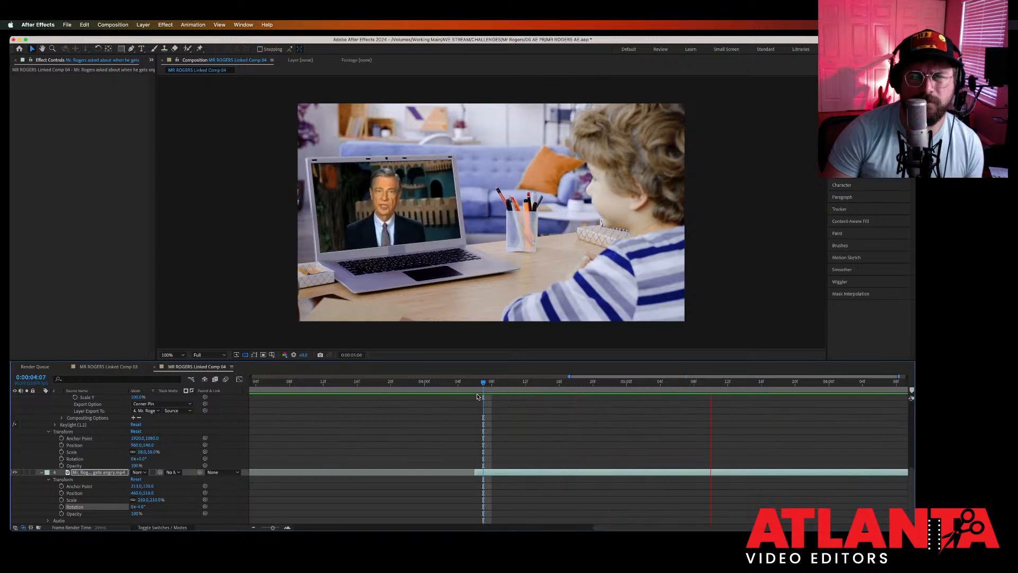
pyautogui.press('space')
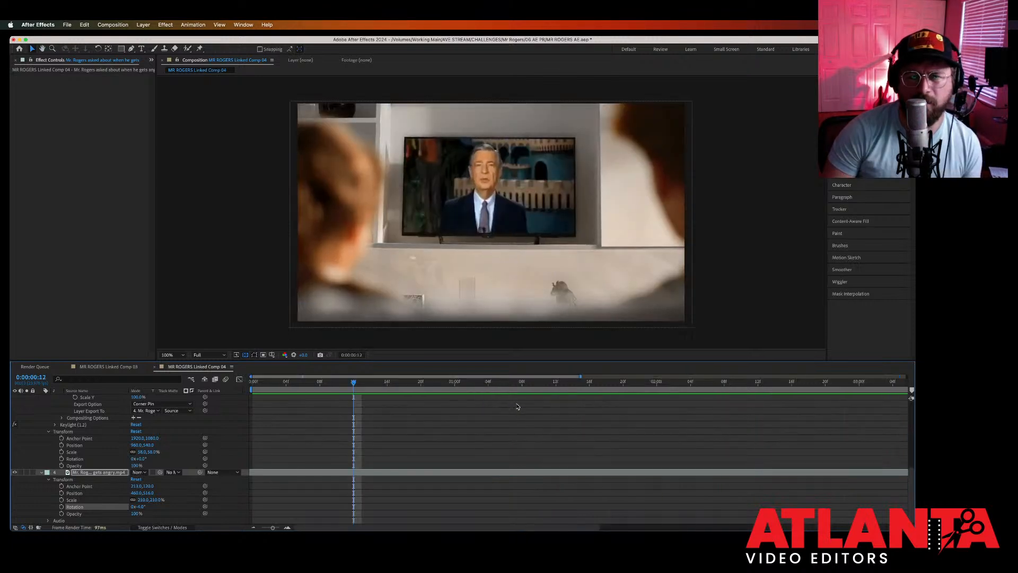
pyautogui.press('space')
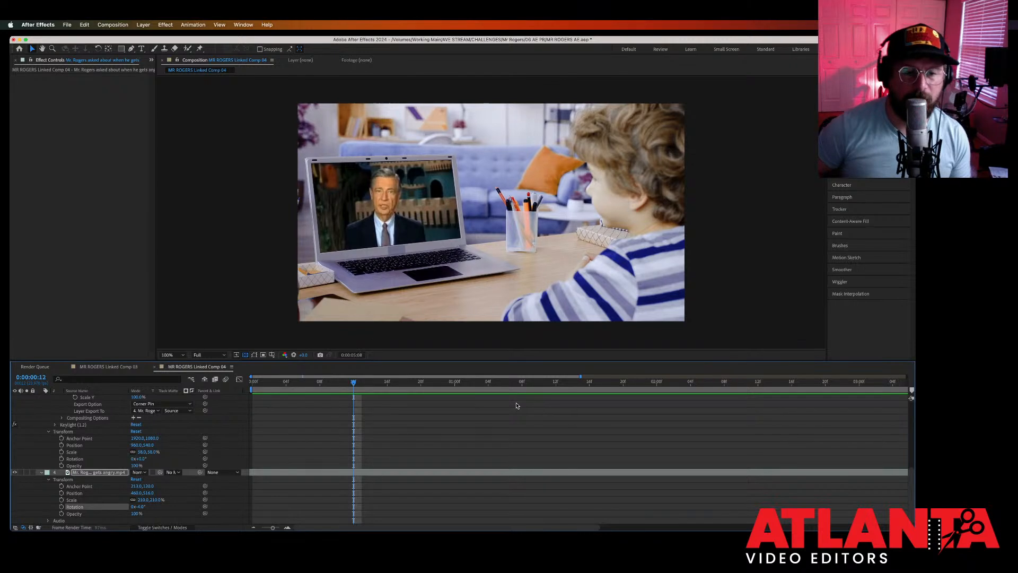
pyautogui.press('space')
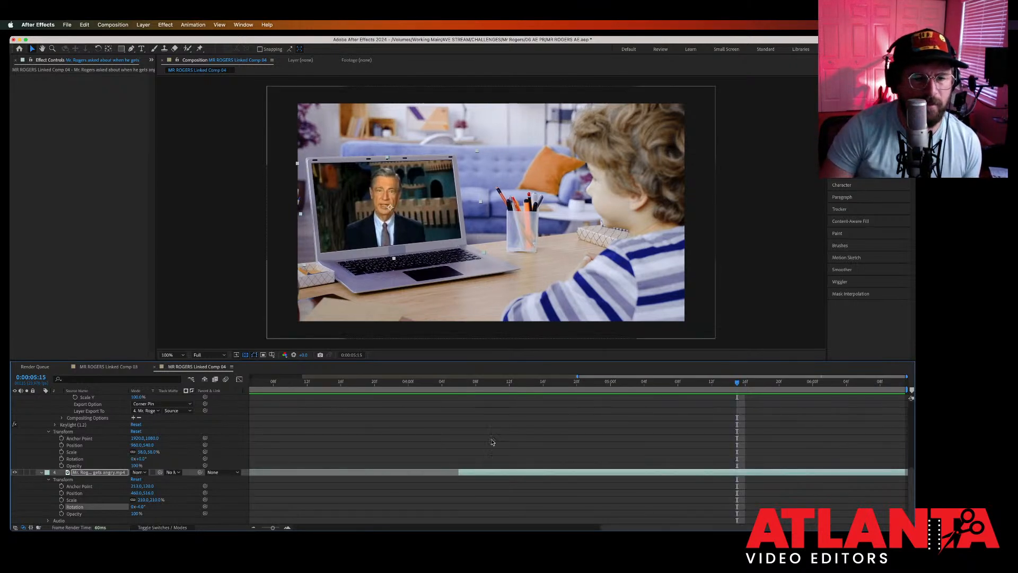
# Step: Change the Mocha AE Export Option on the laptop clip to Transform, keeping Source for the layer export
pyautogui.click(74, 494)
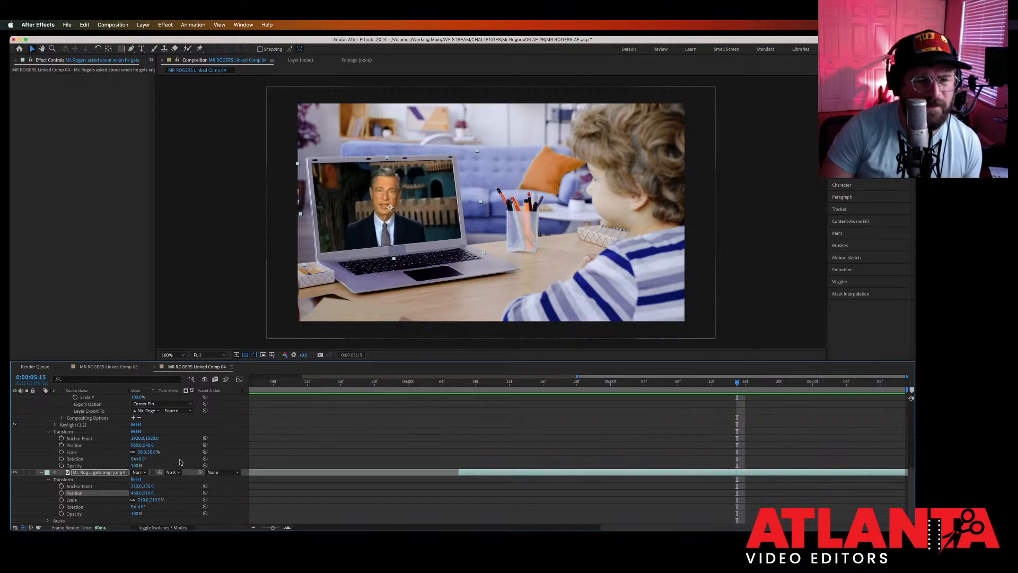
pyautogui.click(185, 416)
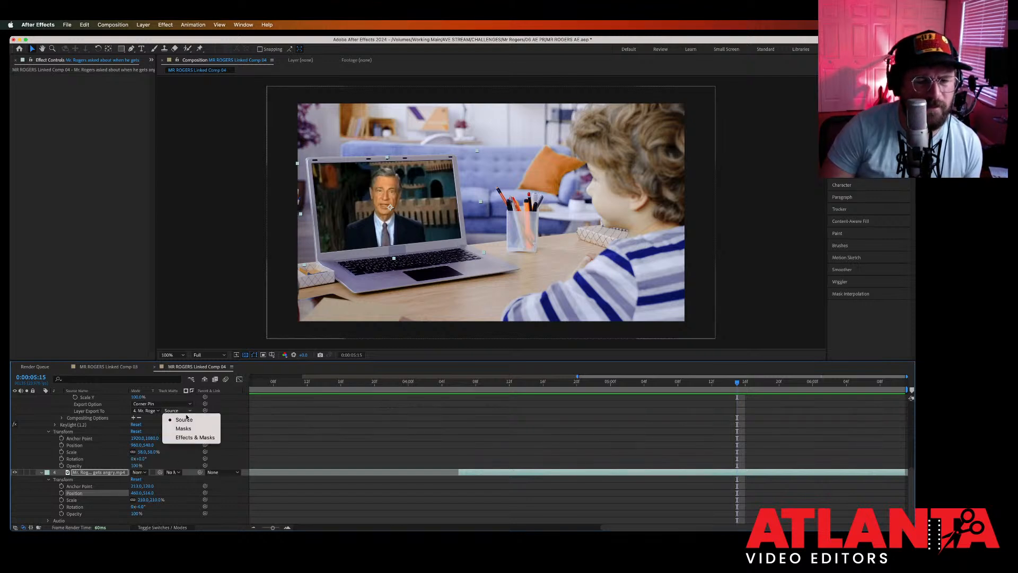
pyautogui.click(186, 420)
pyautogui.click(180, 405)
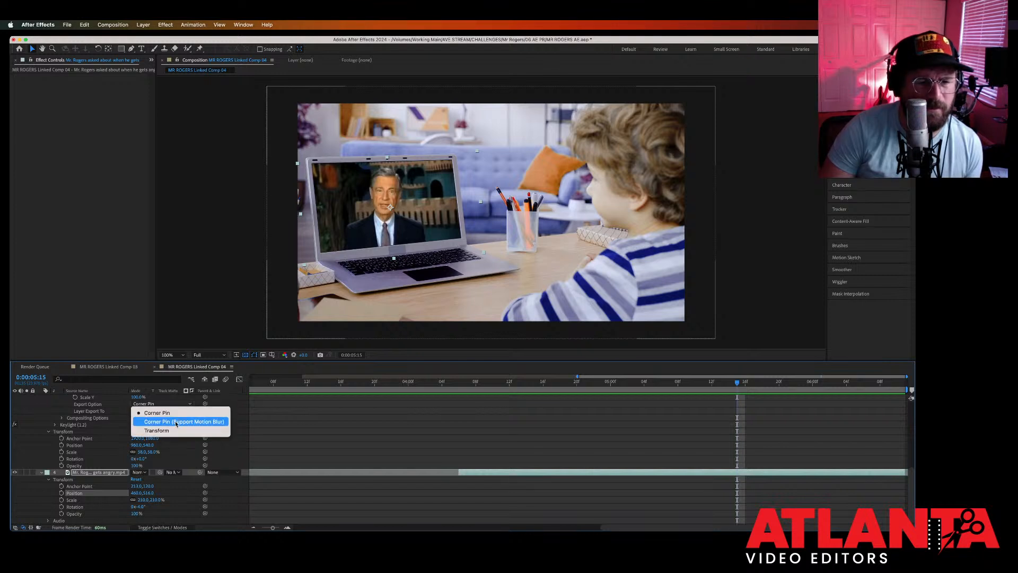
pyautogui.click(181, 430)
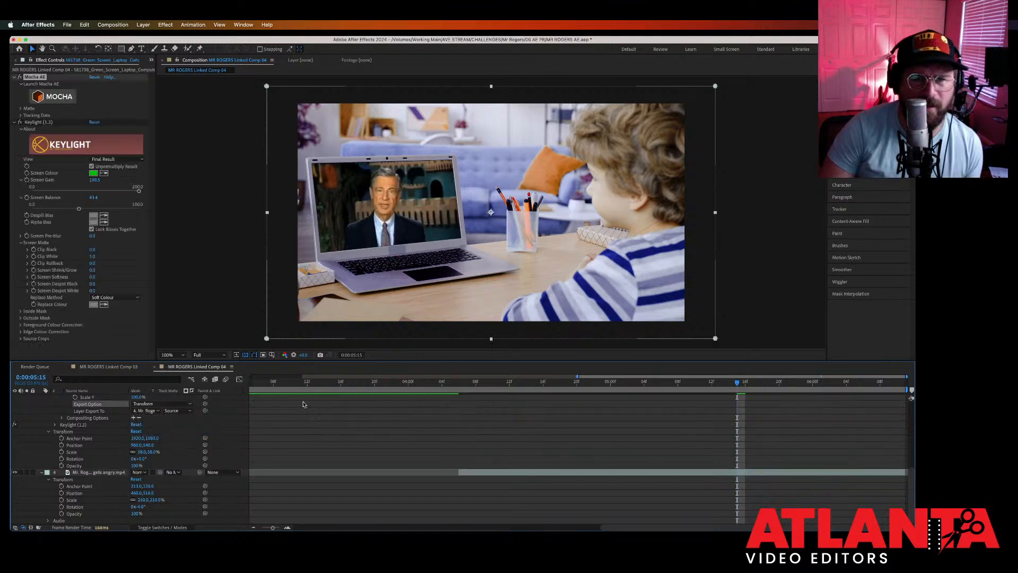
# Step: Play back the laptop shot from 0:00:04:07 to check how the footage follows the screen with the Transform export
pyautogui.moveTo(486, 383); pyautogui.dragTo(470, 386)
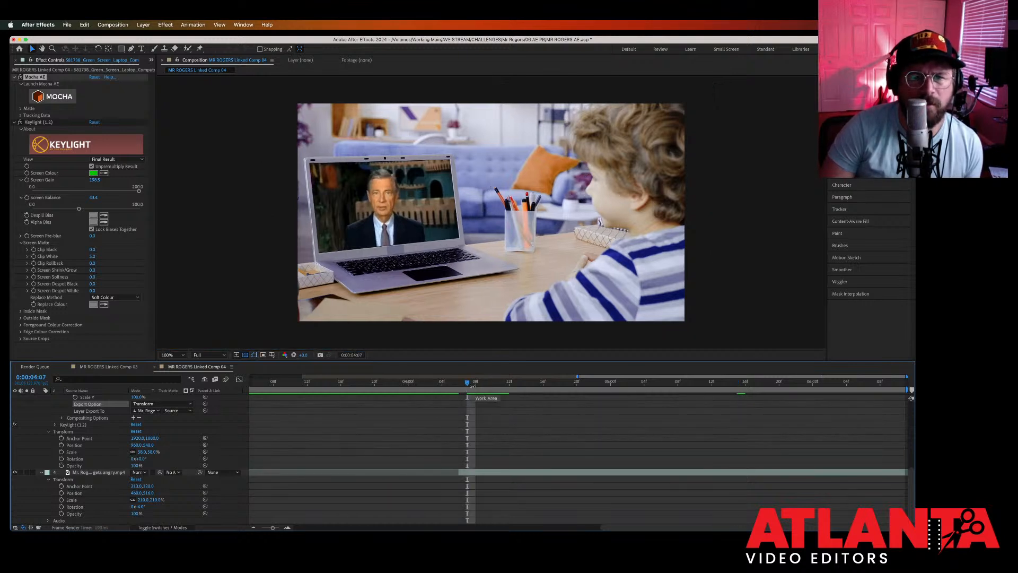
pyautogui.press('space')
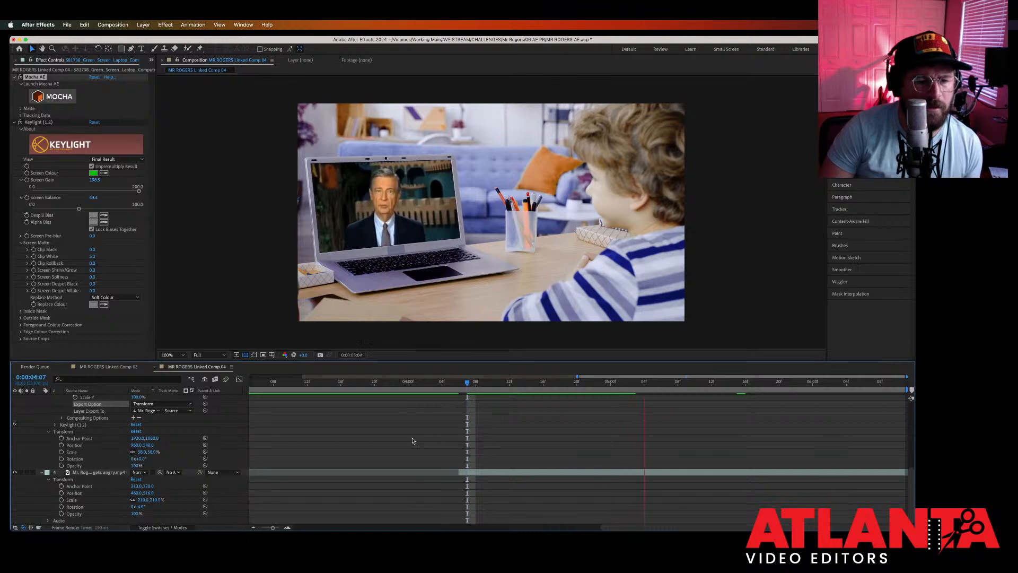
pyautogui.press('space')
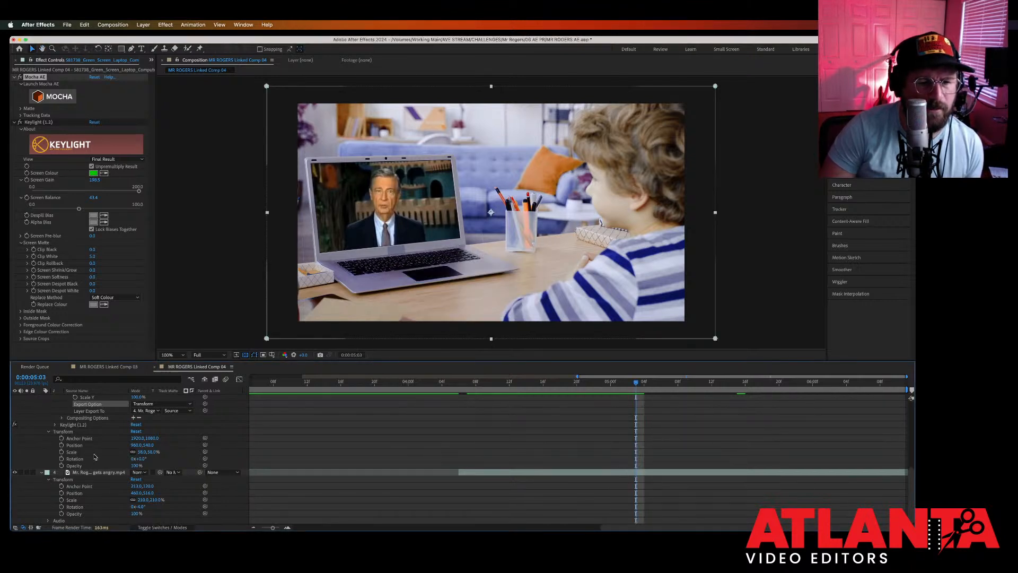
pyautogui.scroll(5, 94, 456)
pyautogui.scroll(-5, 93, 455)
pyautogui.press('space')
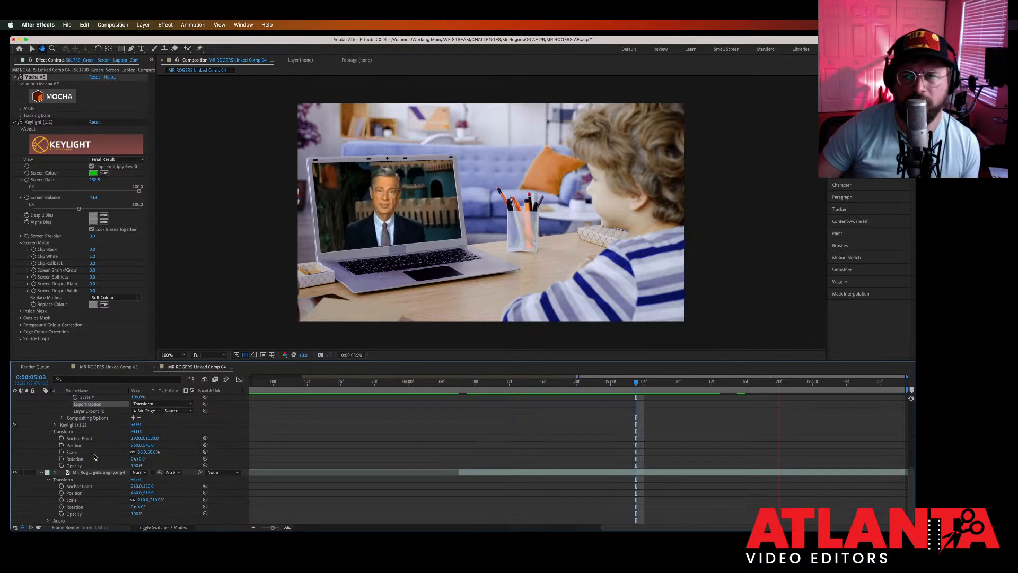
pyautogui.press('space')
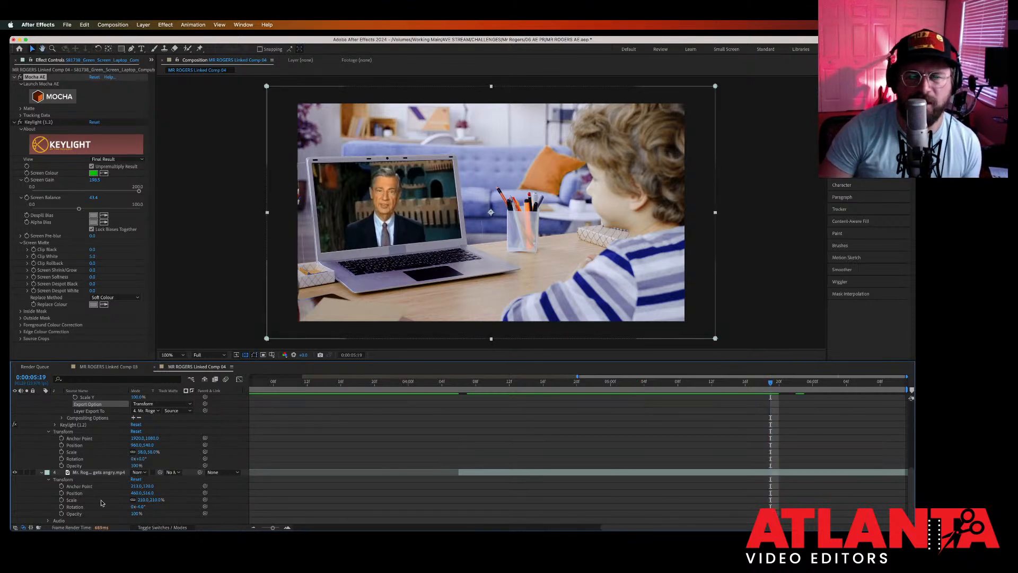
pyautogui.hscroll(-10, 275, 451)
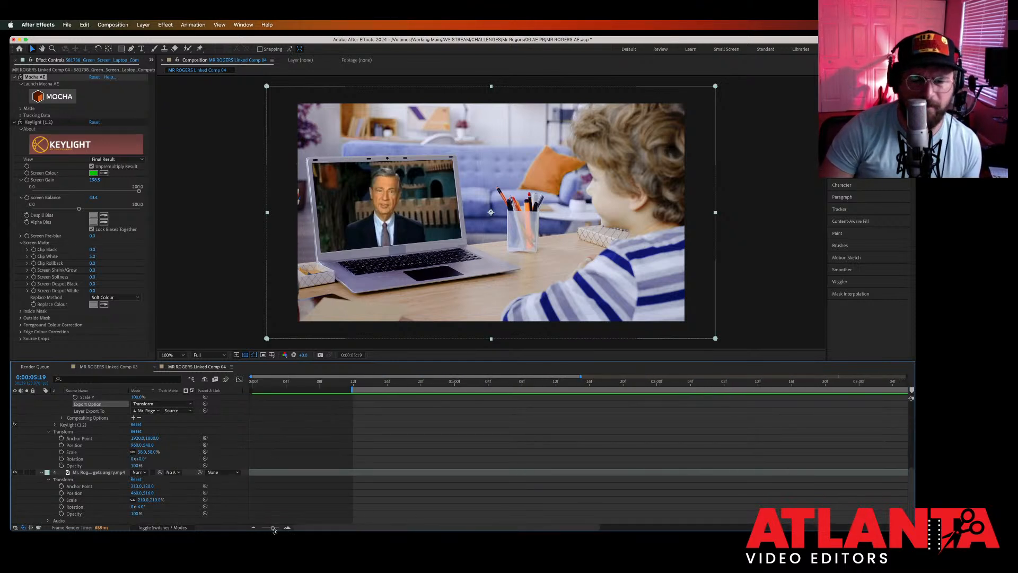
# Step: Play back the composition to check how the Mr. Rogers footage follows the laptop screen
pyautogui.moveTo(273, 530); pyautogui.dragTo(241, 529)
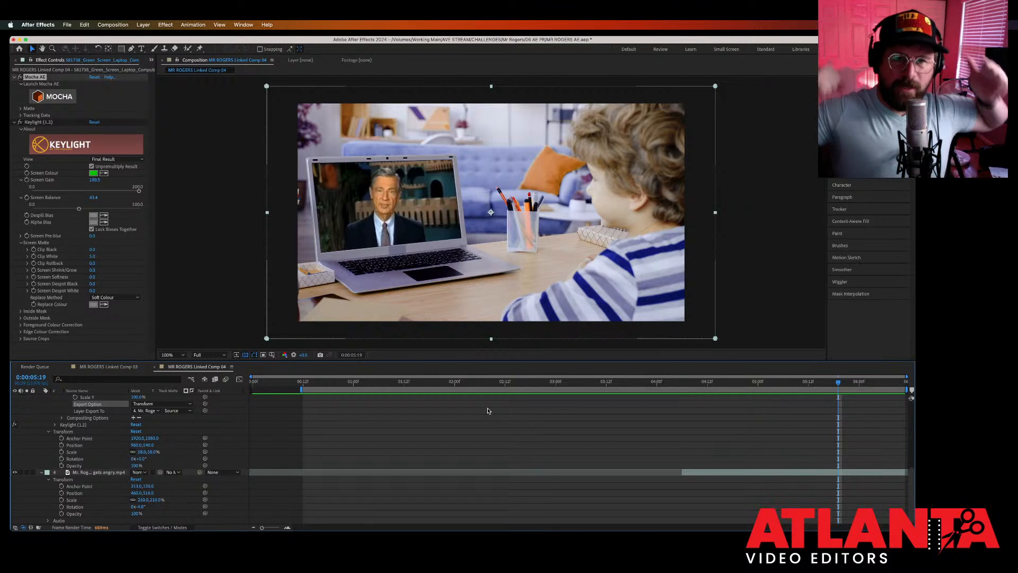
pyautogui.press('space')
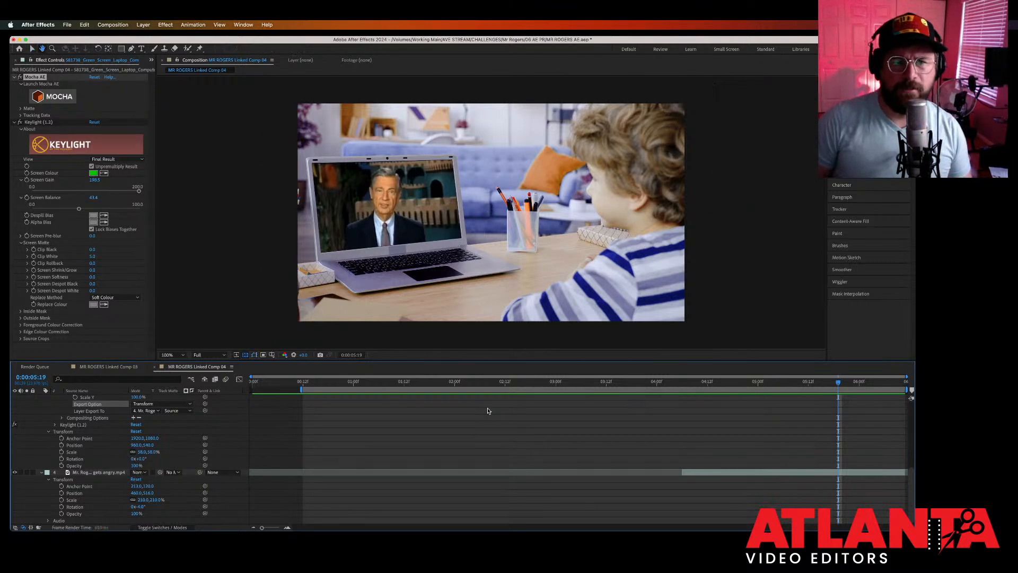
pyautogui.press('space')
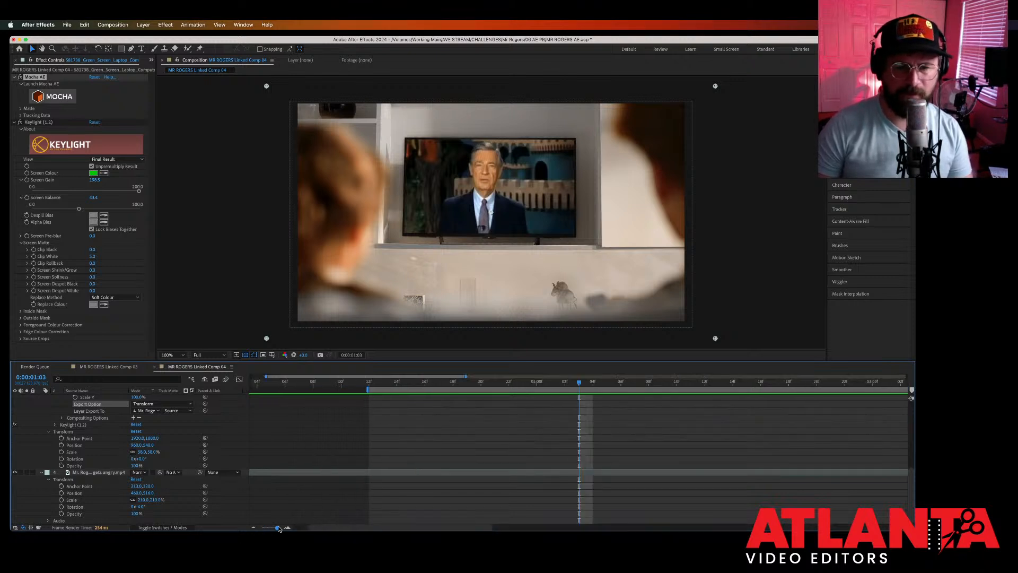
# Step: Apply the Corner Pin effect to the laptop shot's Mr. Rogers layer with the playhead at 0:00:05:05
pyautogui.click(737, 386)
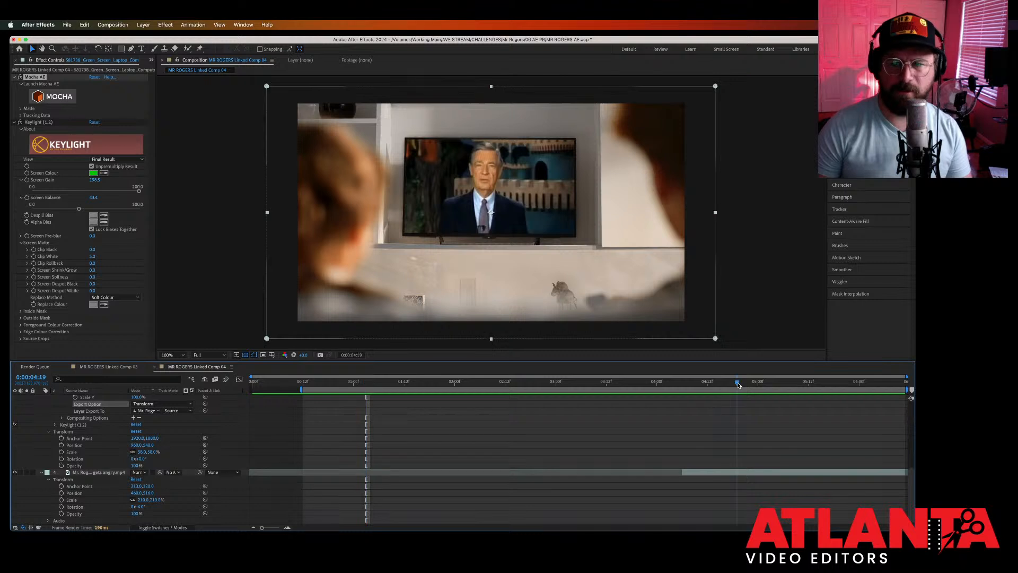
pyautogui.moveTo(737, 387); pyautogui.dragTo(779, 392)
pyautogui.click(795, 471)
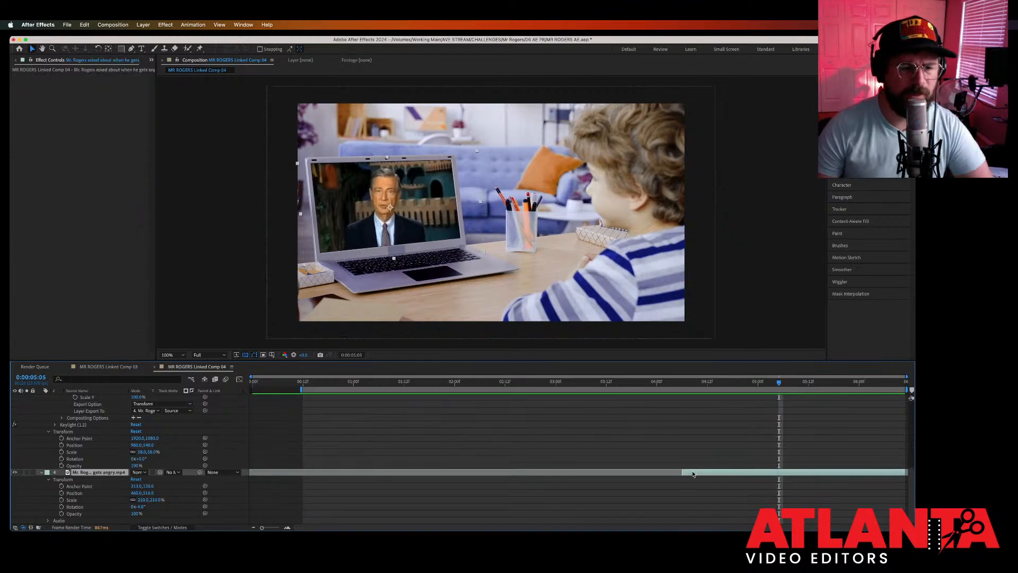
pyautogui.scroll(3, 202, 443)
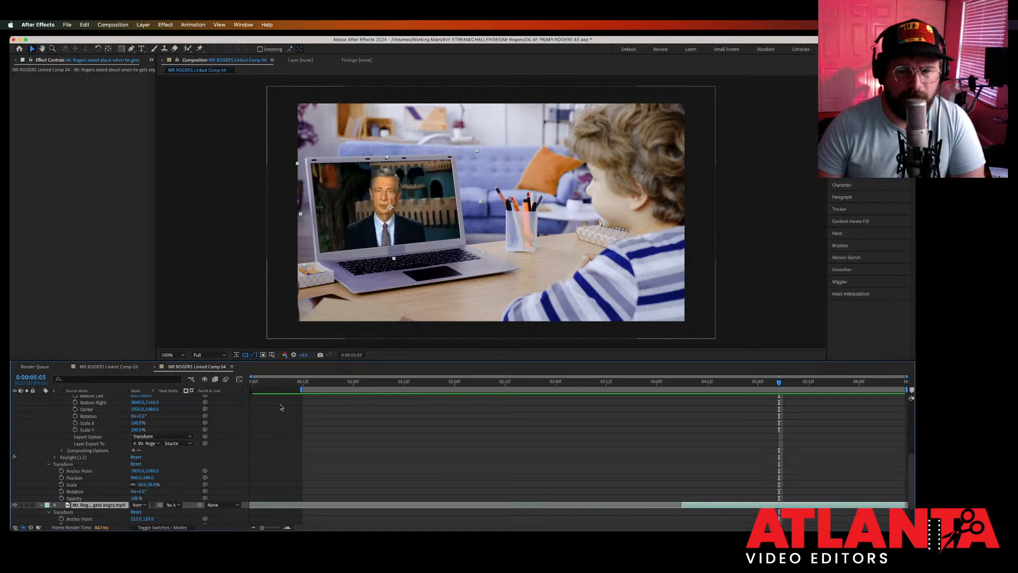
pyautogui.scroll(-3, 531, 435)
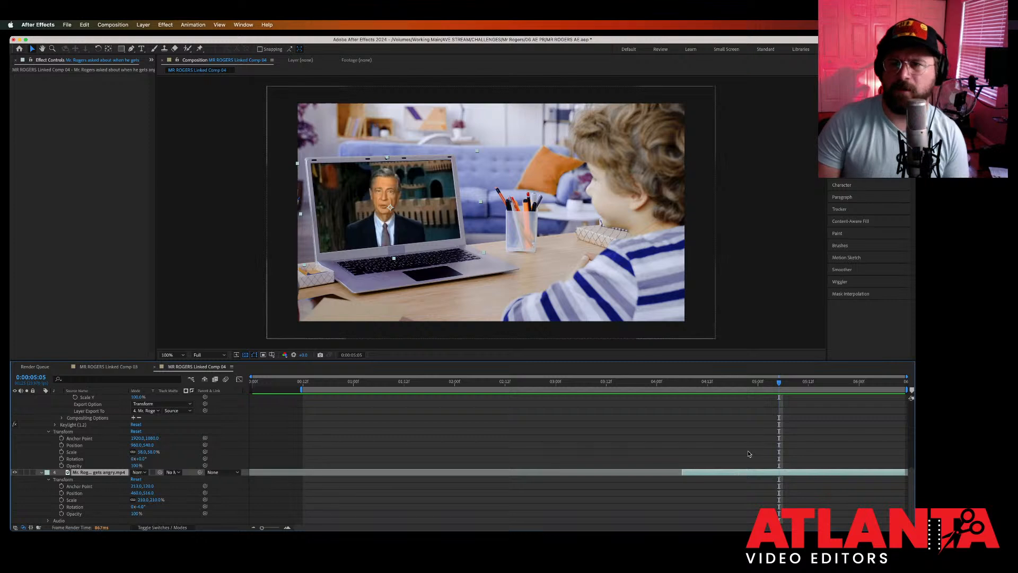
pyautogui.click(849, 149)
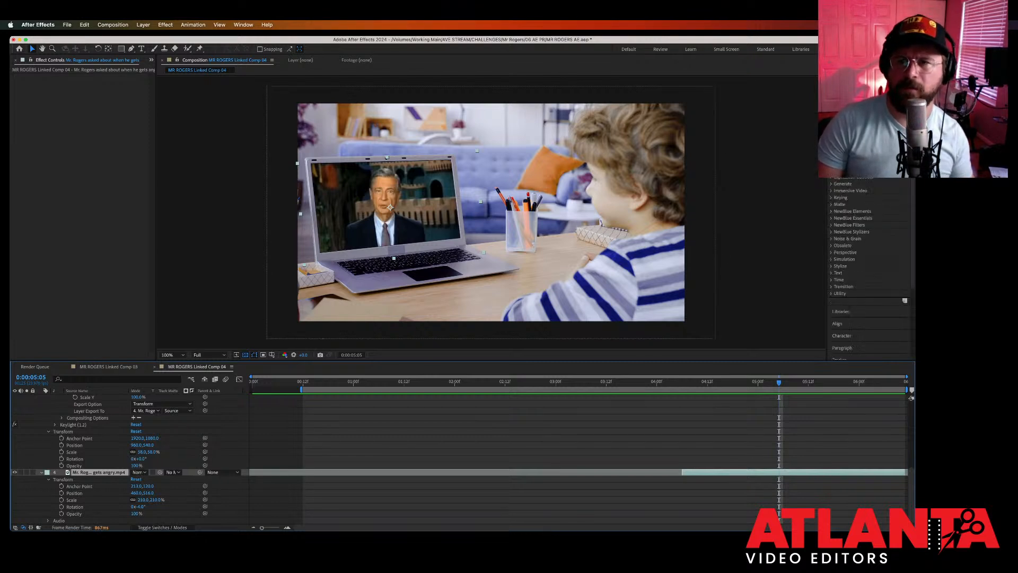
pyautogui.write('corner')
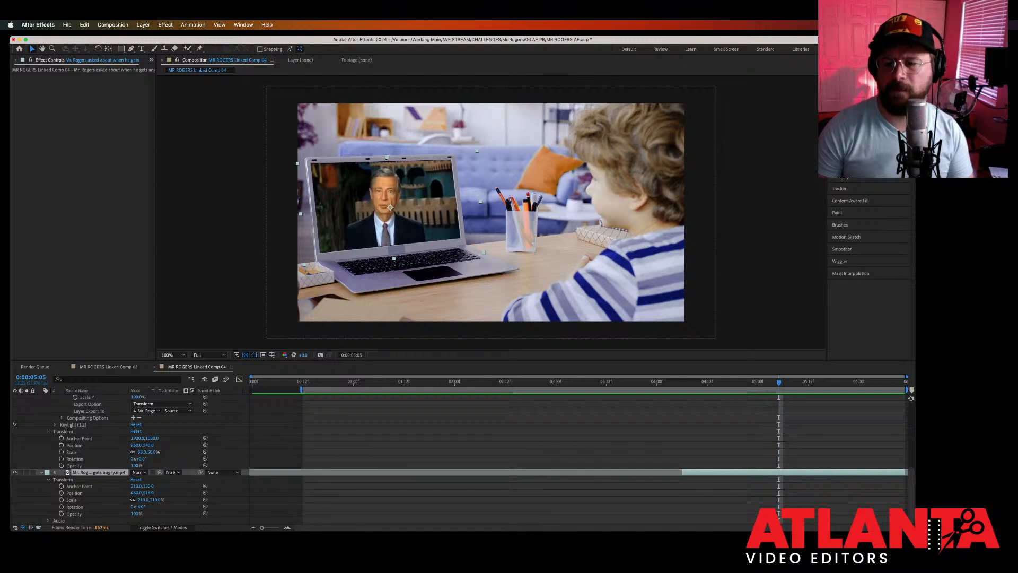
pyautogui.click(764, 446)
pyautogui.moveTo(758, 467); pyautogui.dragTo(759, 469)
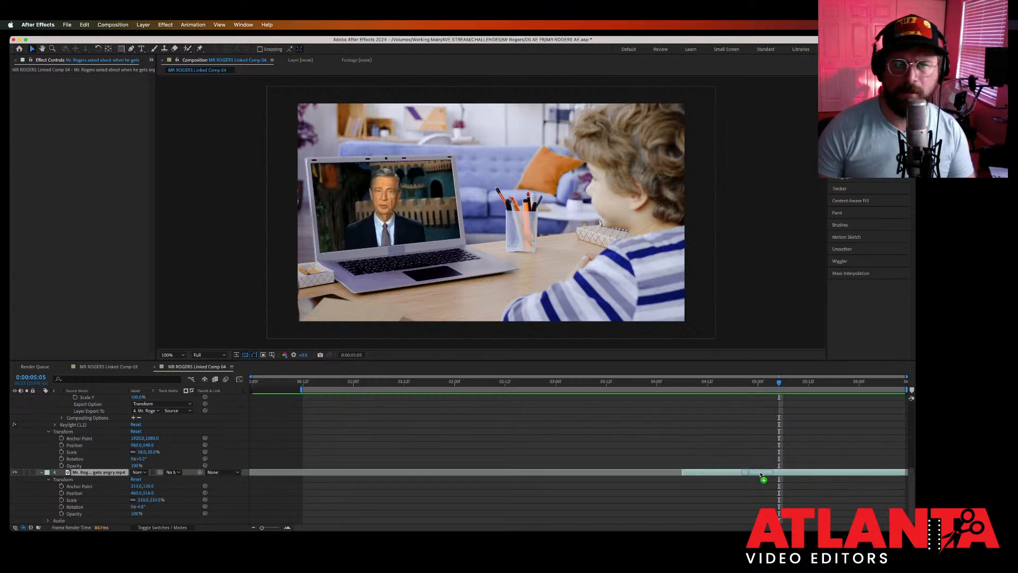
# Step: Pull the four Corner Pin points of the Mr. Rogers footage in to the matching corners of the laptop screen
pyautogui.moveTo(475, 151); pyautogui.dragTo(451, 158)
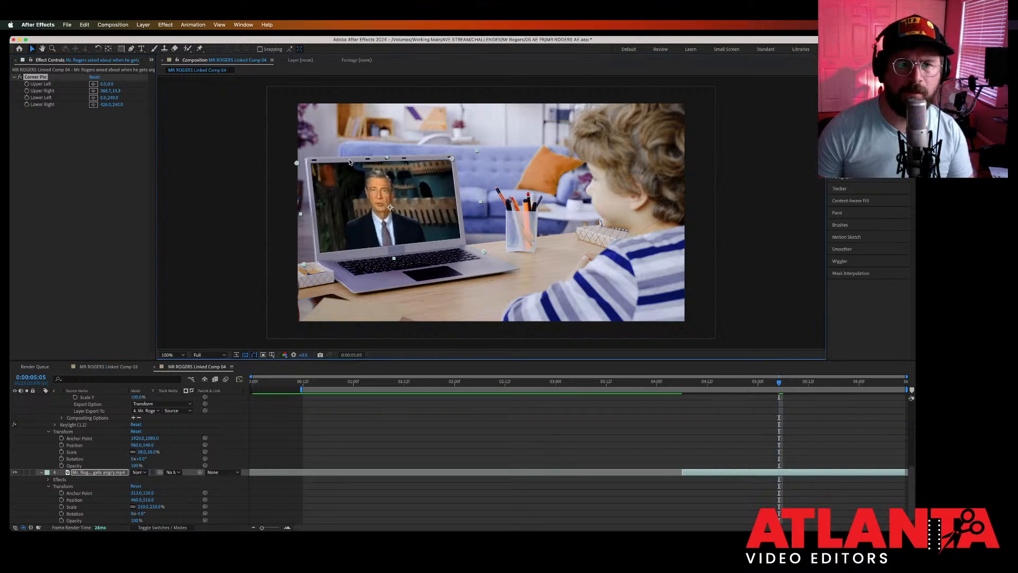
pyautogui.moveTo(297, 163); pyautogui.dragTo(310, 166)
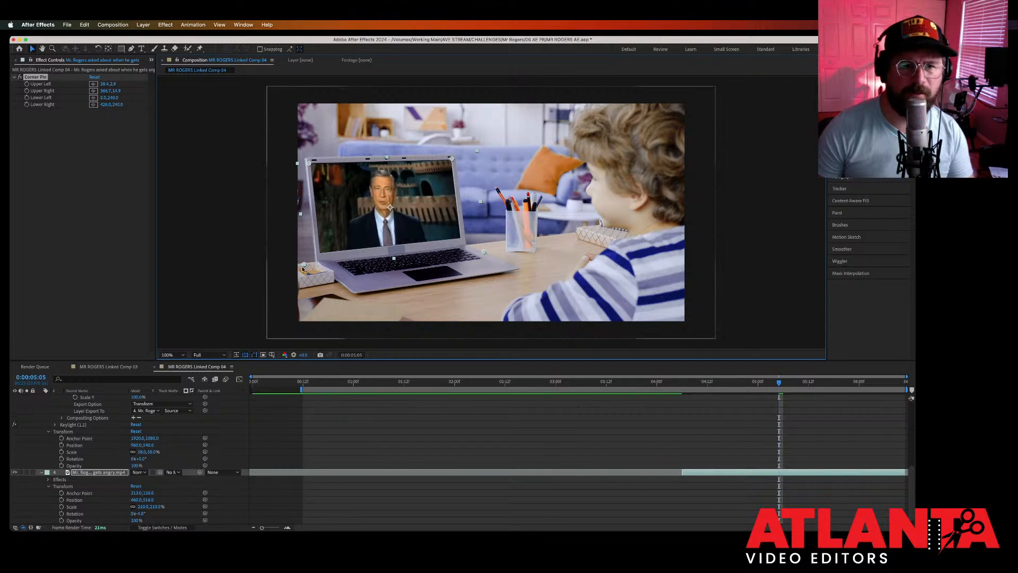
pyautogui.moveTo(302, 269); pyautogui.dragTo(319, 255)
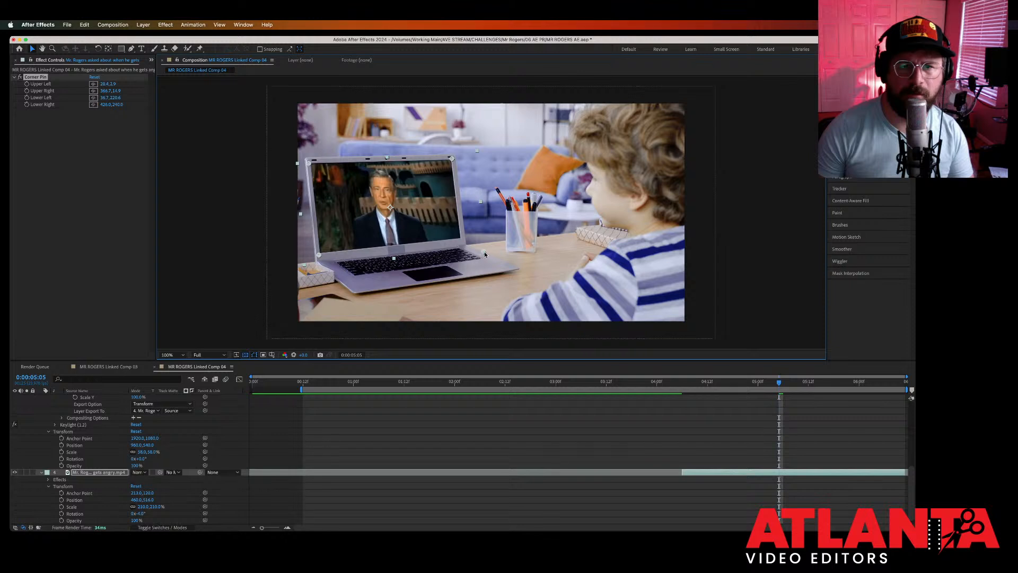
pyautogui.moveTo(483, 251); pyautogui.dragTo(460, 239)
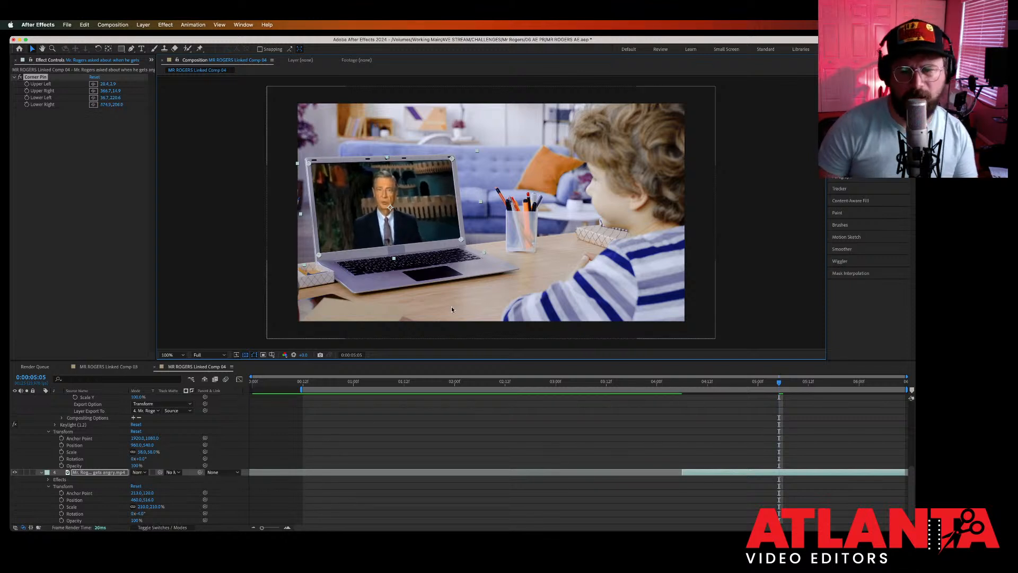
pyautogui.click(535, 424)
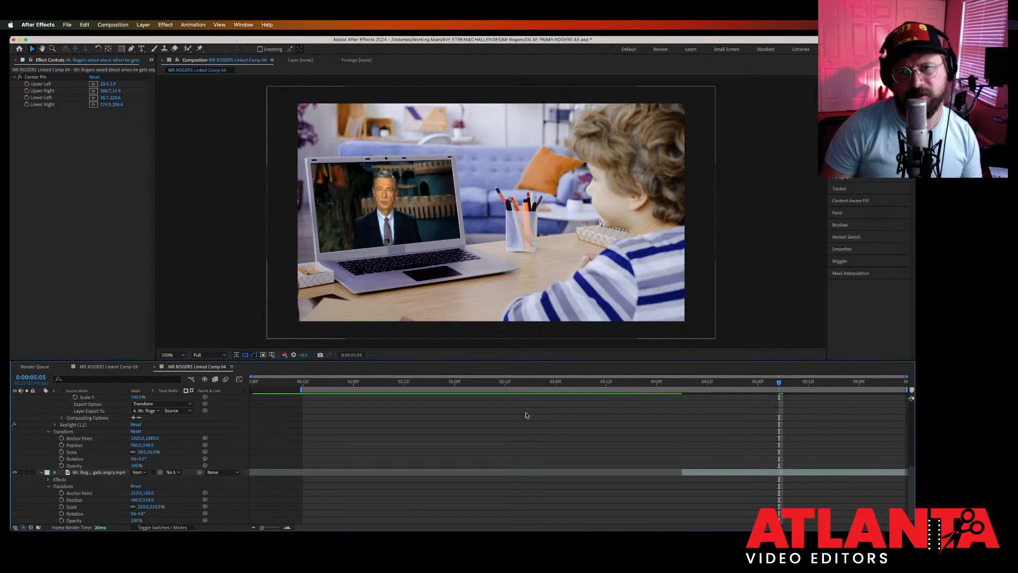
# Step: Move the laptop shot's Mr. Rogers layer up to a vertical position of 509 and check it at 0:00:04:15
pyautogui.click(449, 227)
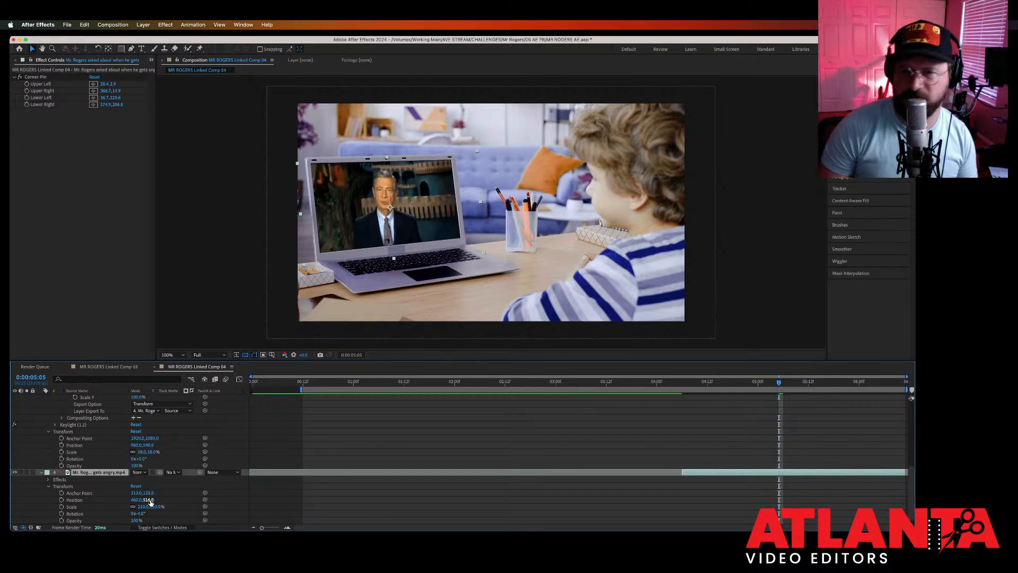
pyautogui.moveTo(150, 499); pyautogui.dragTo(146, 499)
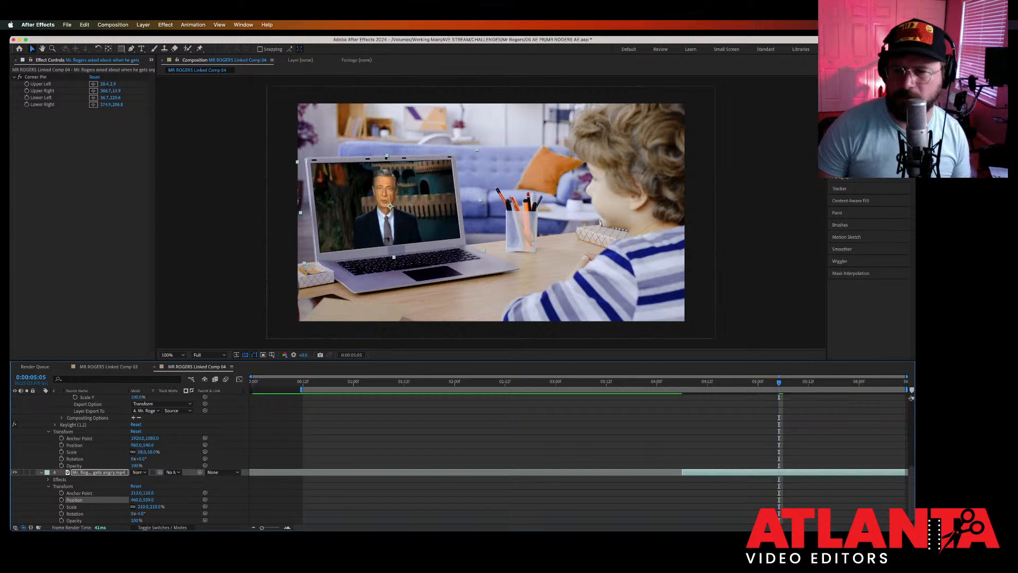
pyautogui.moveTo(748, 385); pyautogui.dragTo(720, 387)
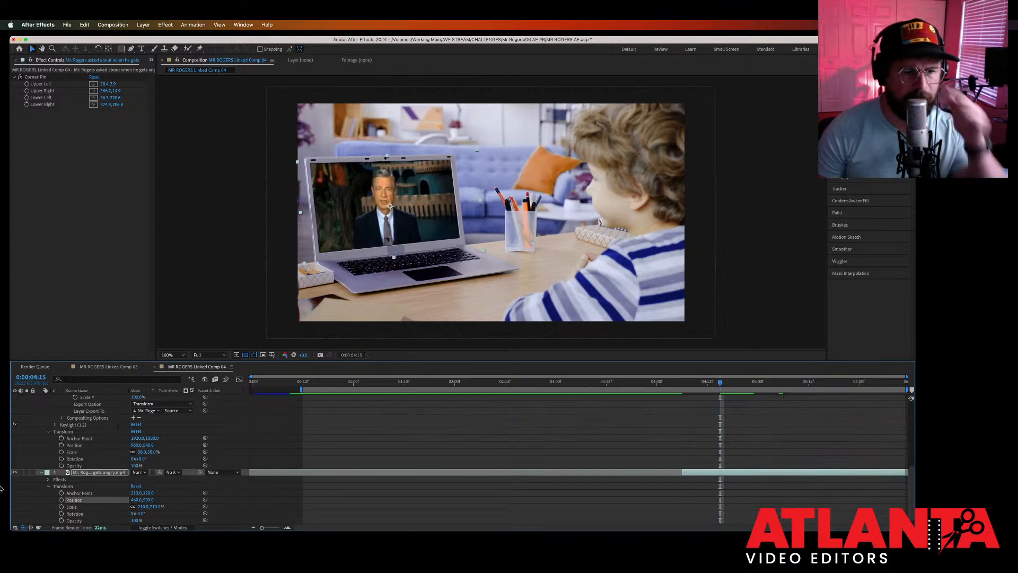
# Step: Switch the laptop clip's Mocha AE Export Option to Corner Pin (Support Motion Blur) and apply the export to its Mr. Rogers layer
pyautogui.click(169, 404)
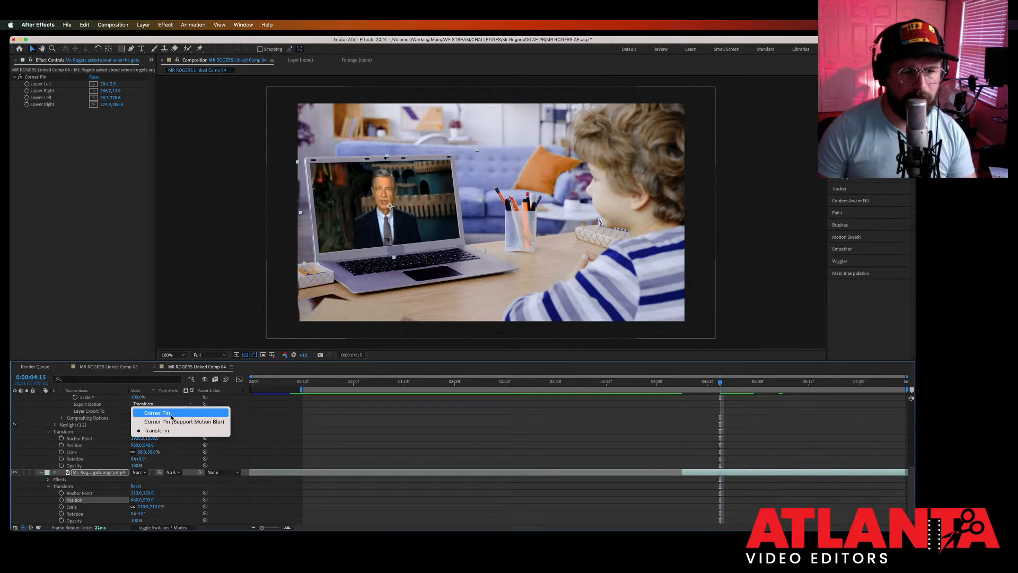
pyautogui.click(178, 421)
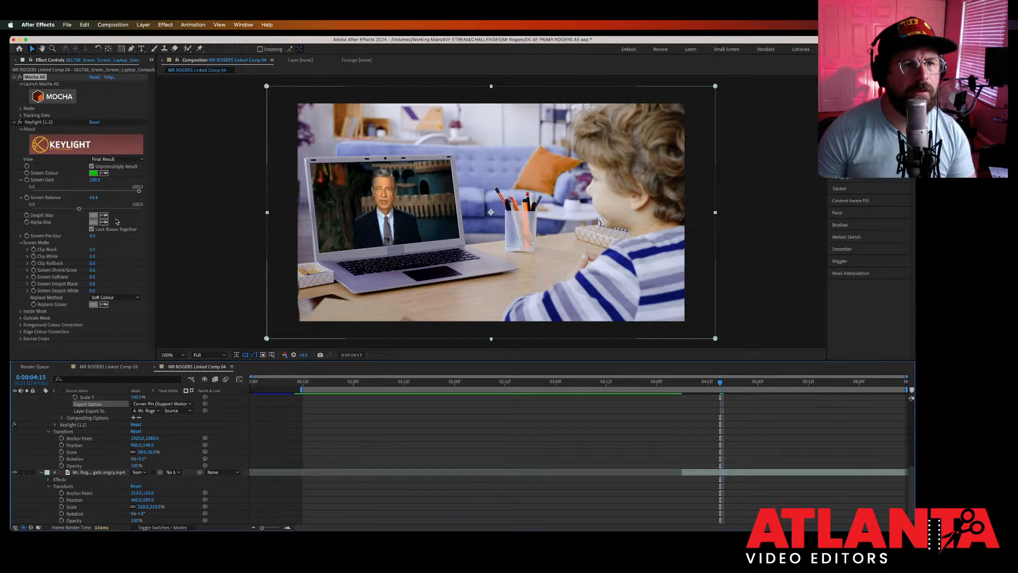
pyautogui.click(20, 115)
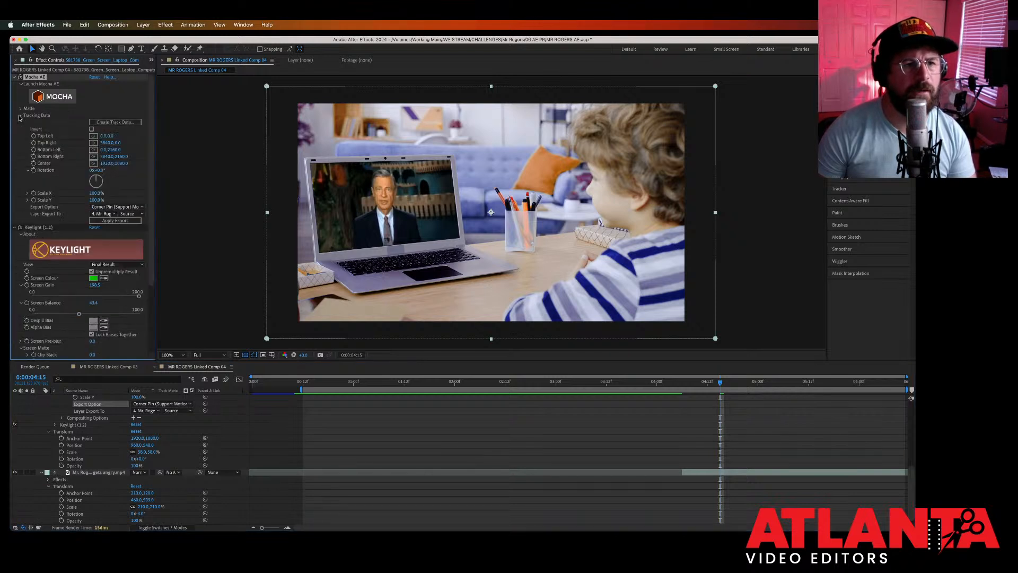
pyautogui.click(121, 221)
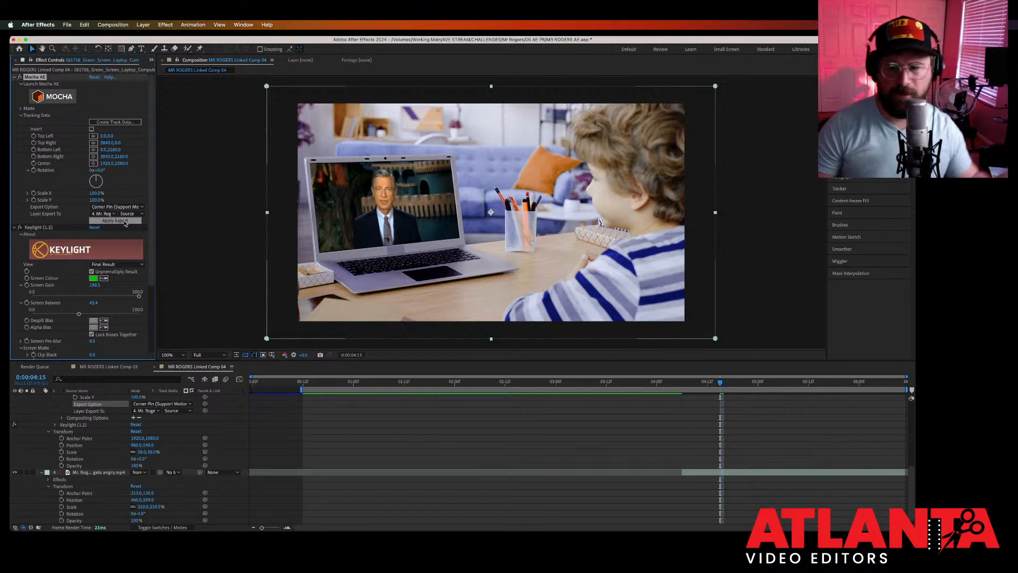
# Step: Play back the start of the laptop shot and inspect the Corner Pin effects on its Mr. Rogers layer
pyautogui.click(685, 382)
pyautogui.press('space')
pyautogui.press('space')
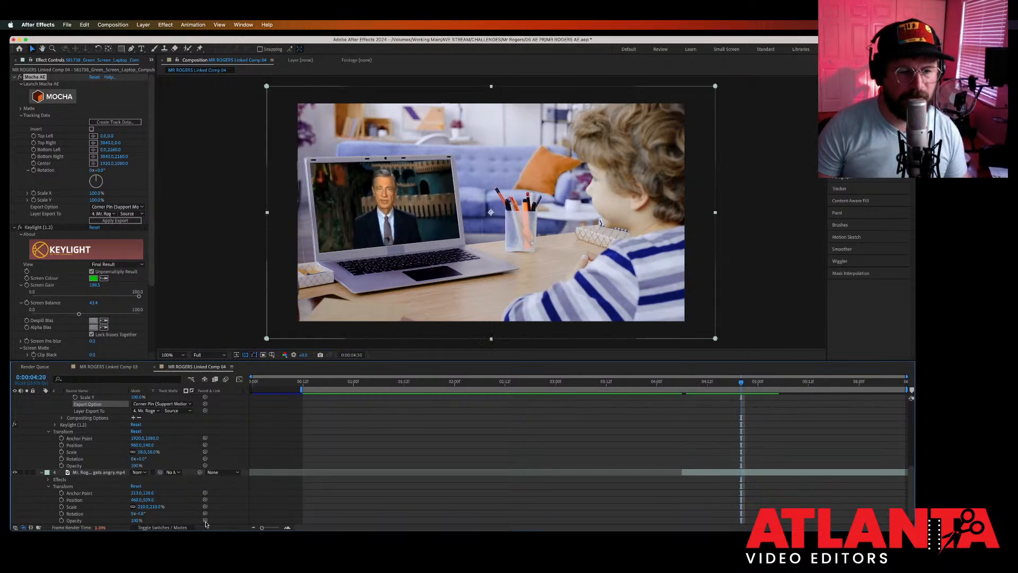
pyautogui.click(49, 479)
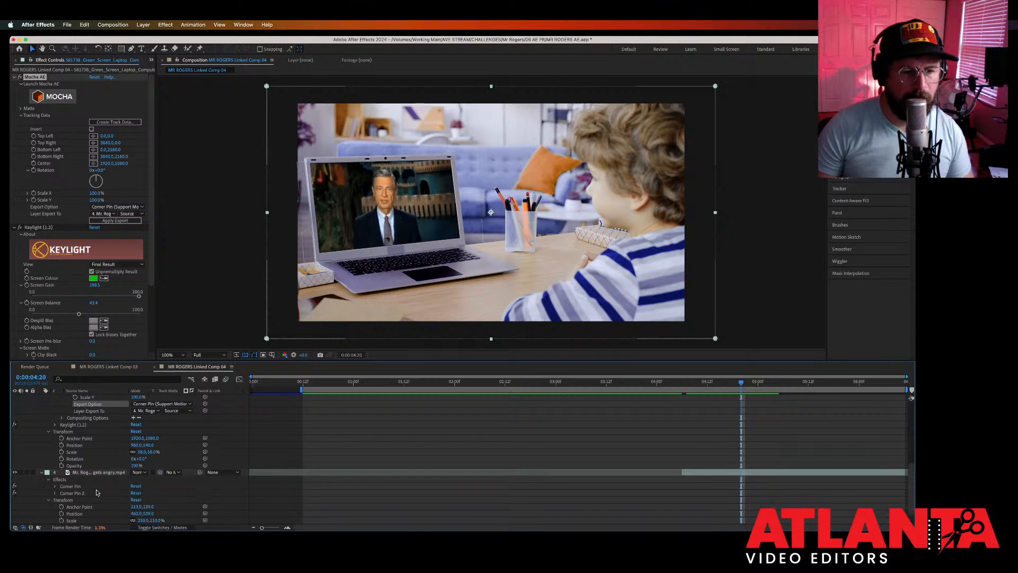
pyautogui.click(55, 493)
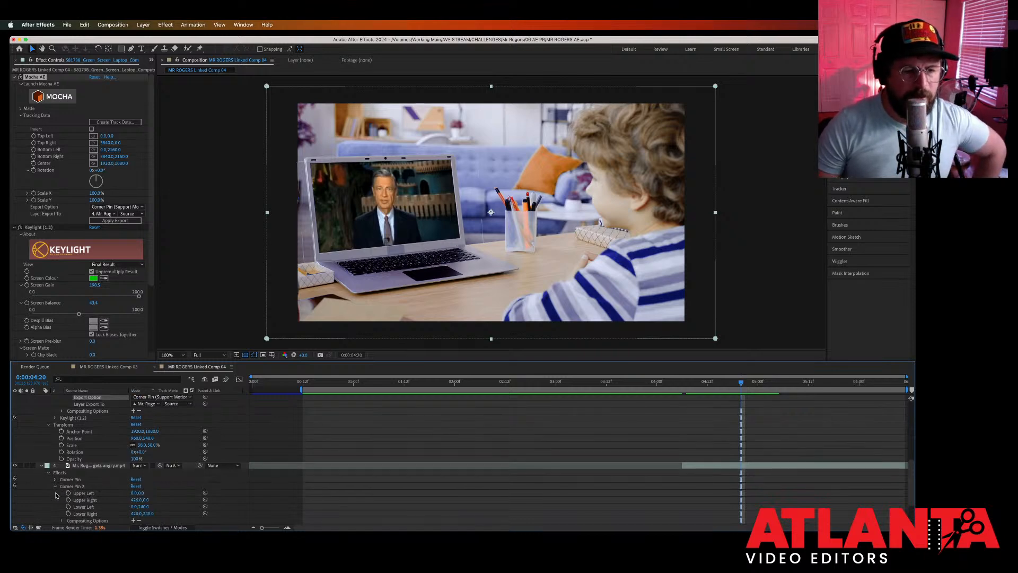
# Step: Apply the TV clip's Mocha AE tracking data as a Corner Pin export to the Mr. Rogers layer beneath it
pyautogui.scroll(6, 79, 487)
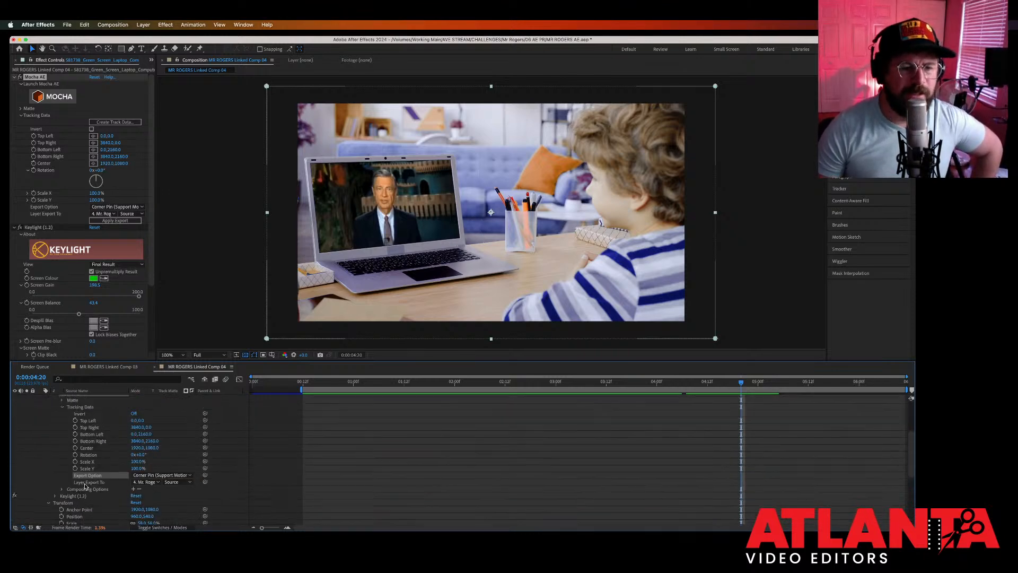
pyautogui.click(41, 460)
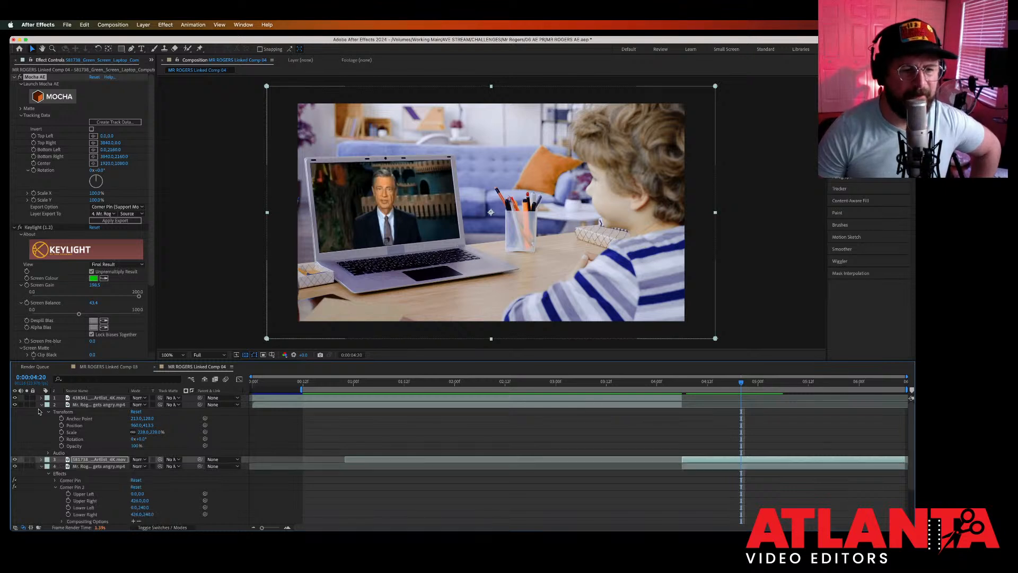
pyautogui.click(41, 404)
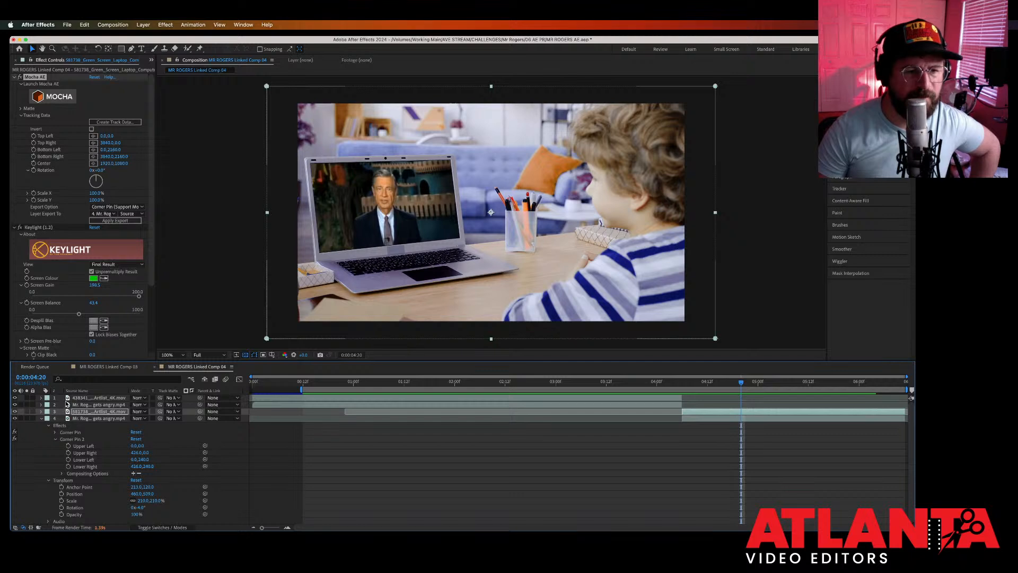
pyautogui.click(67, 398)
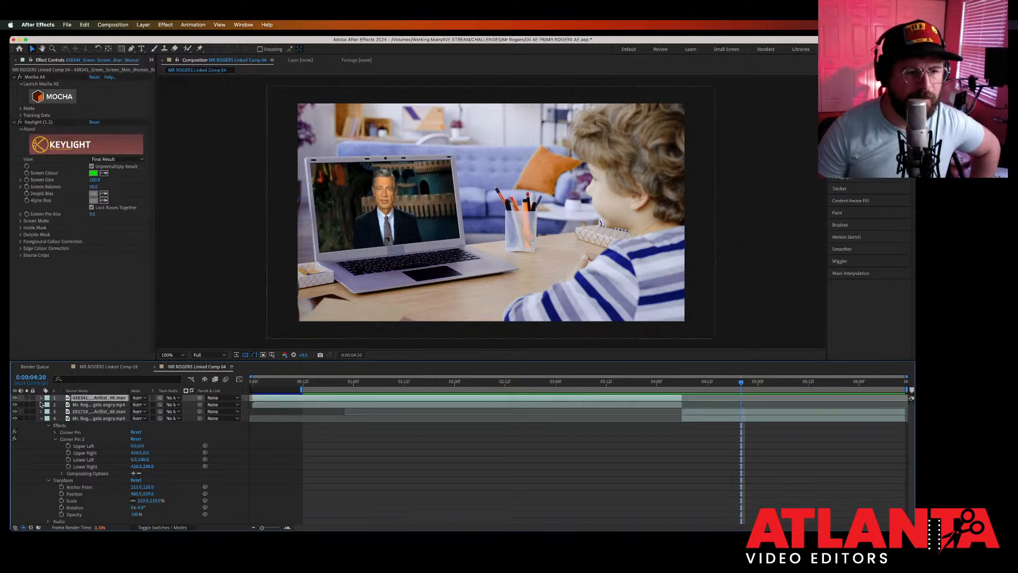
pyautogui.click(41, 404)
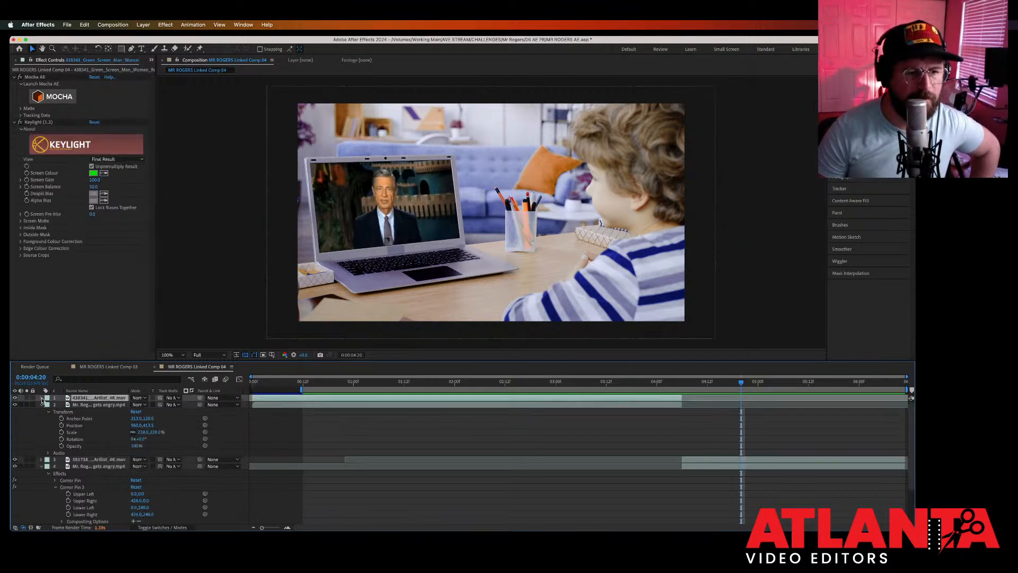
pyautogui.click(41, 398)
pyautogui.click(64, 412)
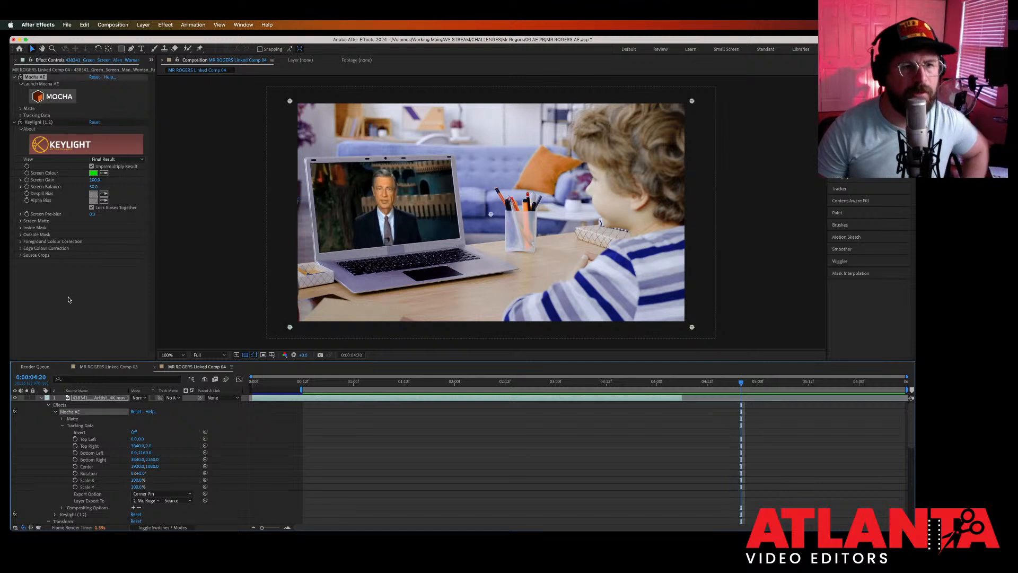
pyautogui.click(21, 116)
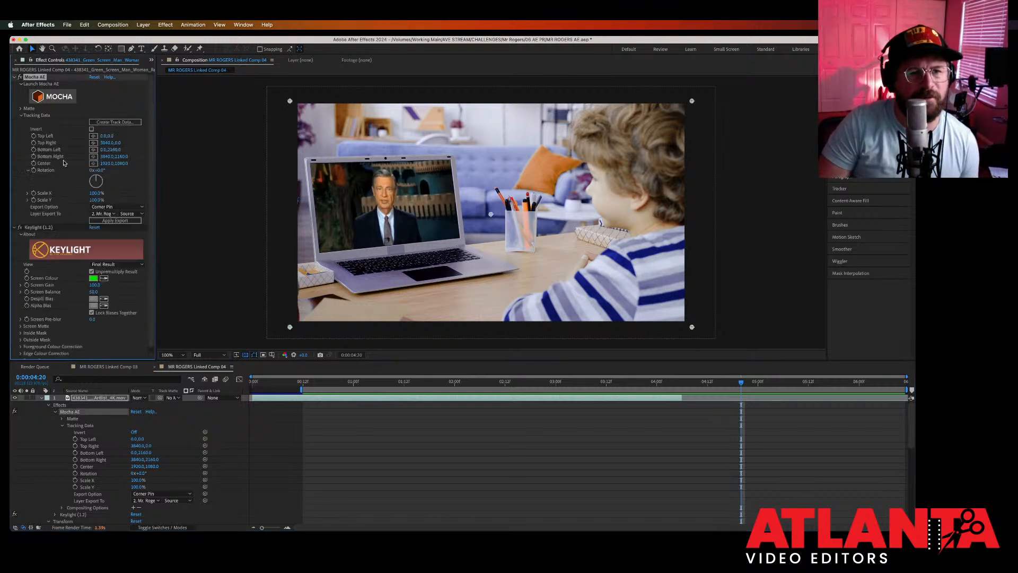
pyautogui.click(122, 221)
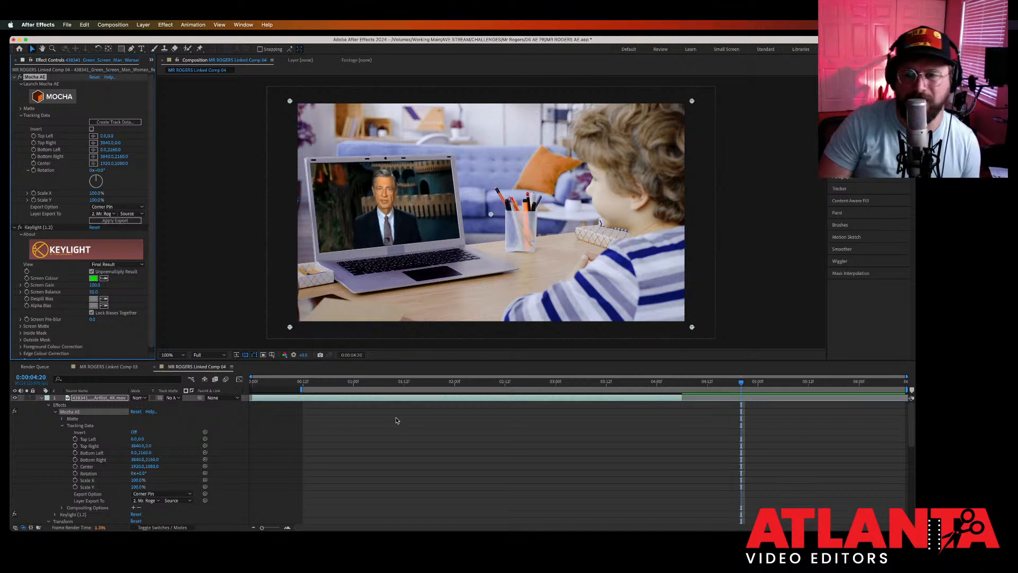
# Step: Inspect the Corner Pin points on the TV shot's Mr. Rogers layer and play back the shot from 0:00:01:01
pyautogui.click(374, 381)
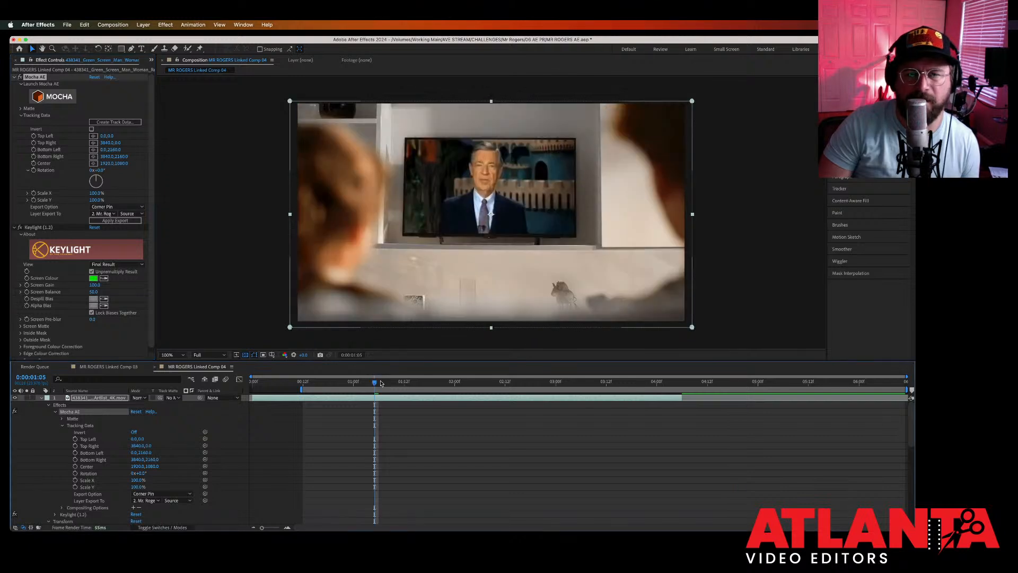
pyautogui.click(43, 398)
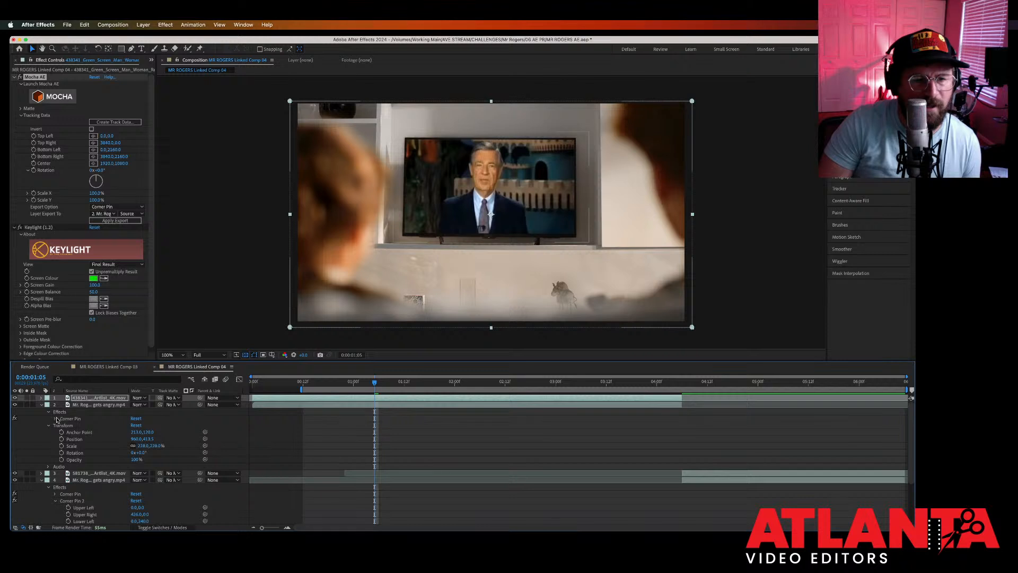
pyautogui.click(55, 419)
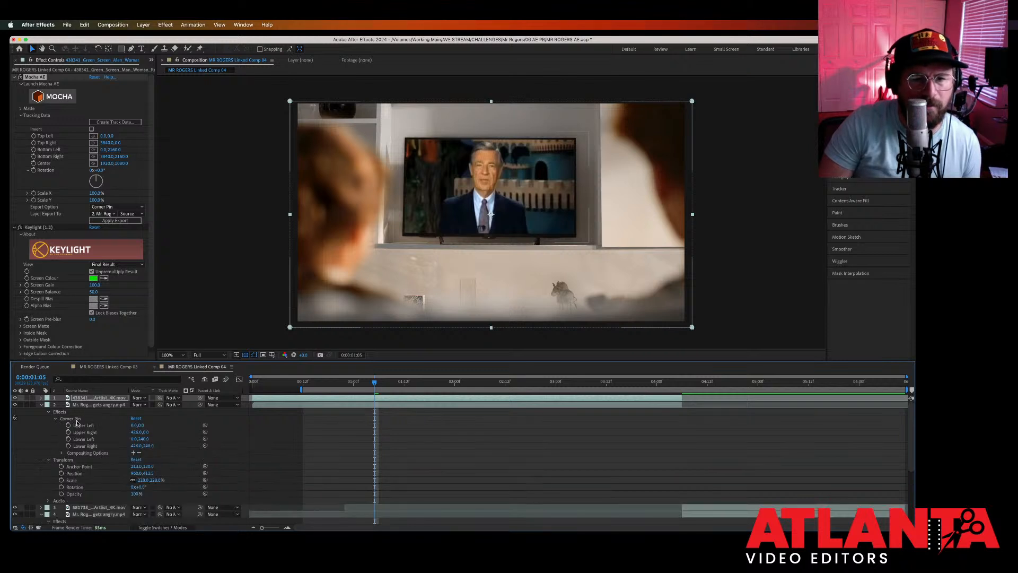
pyautogui.click(304, 386)
pyautogui.moveTo(304, 387); pyautogui.dragTo(357, 384)
pyautogui.press('space')
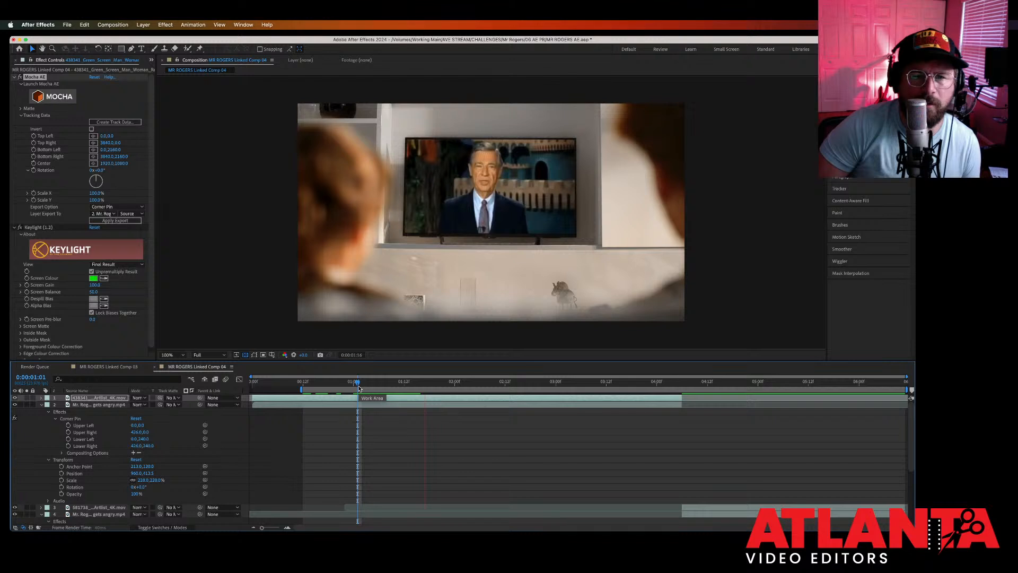
pyautogui.press('space')
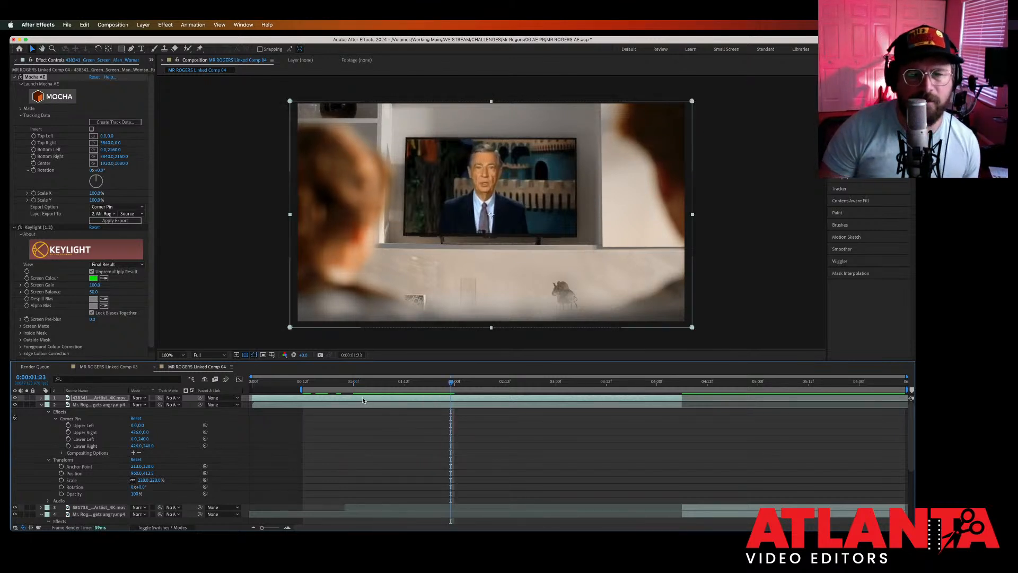
# Step: Show the Screen Matte view of the TV clip's Keylight effect and raise its Screen Gain to 129
pyautogui.click(123, 265)
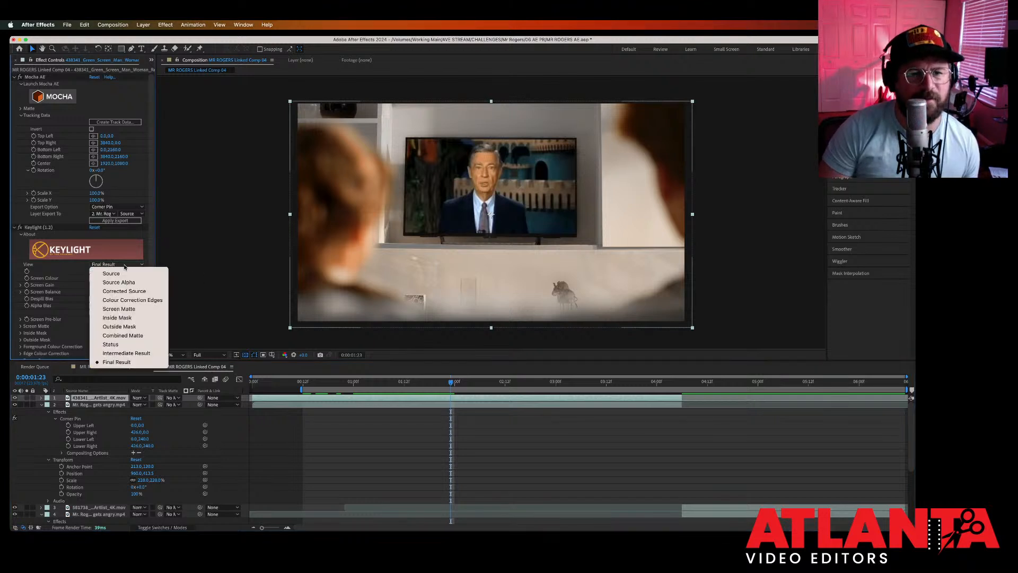
pyautogui.click(118, 309)
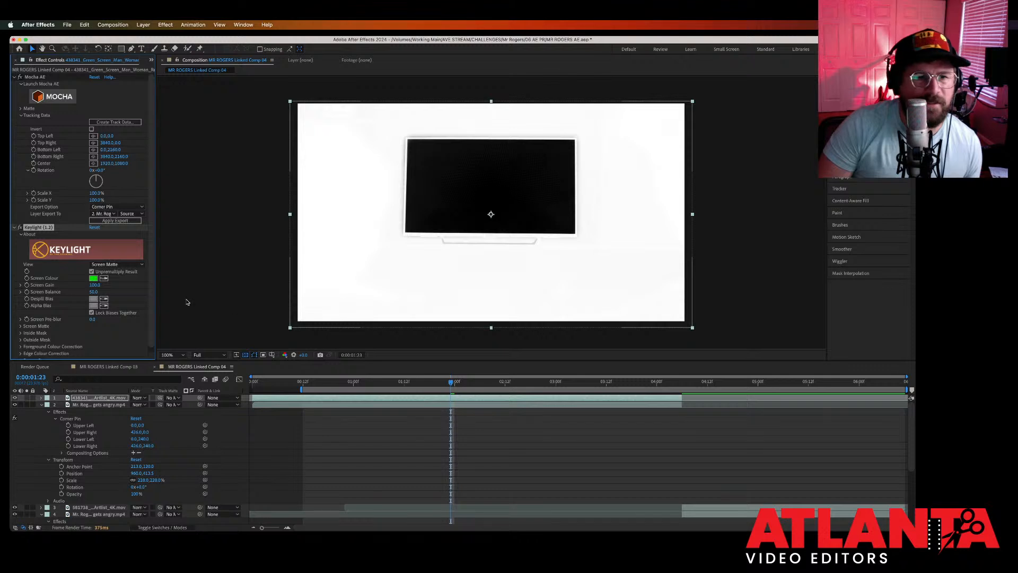
pyautogui.moveTo(94, 285)
pyautogui.mouseDown()
pyautogui.moveTo(104, 285)
pyautogui.moveTo(66, 285)
pyautogui.moveTo(108, 286)
pyautogui.mouseUp()
pyautogui.scroll(-1, 112, 330)
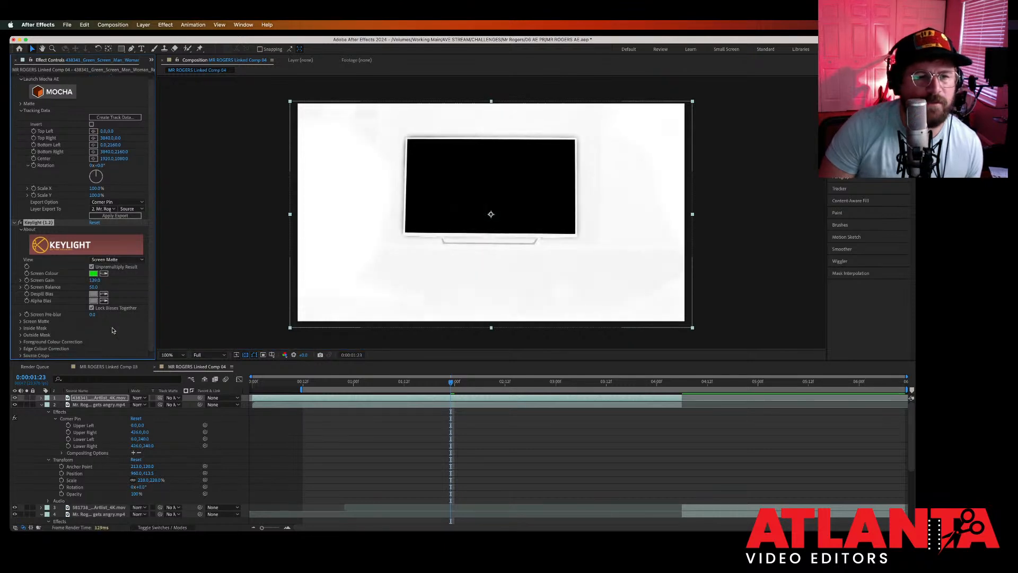
# Step: Tighten the TV clip's screen matte by raising Clip Black and lowering Clip White to 67, and return the view to Final Result
pyautogui.click(20, 322)
pyautogui.scroll(-1, 21, 323)
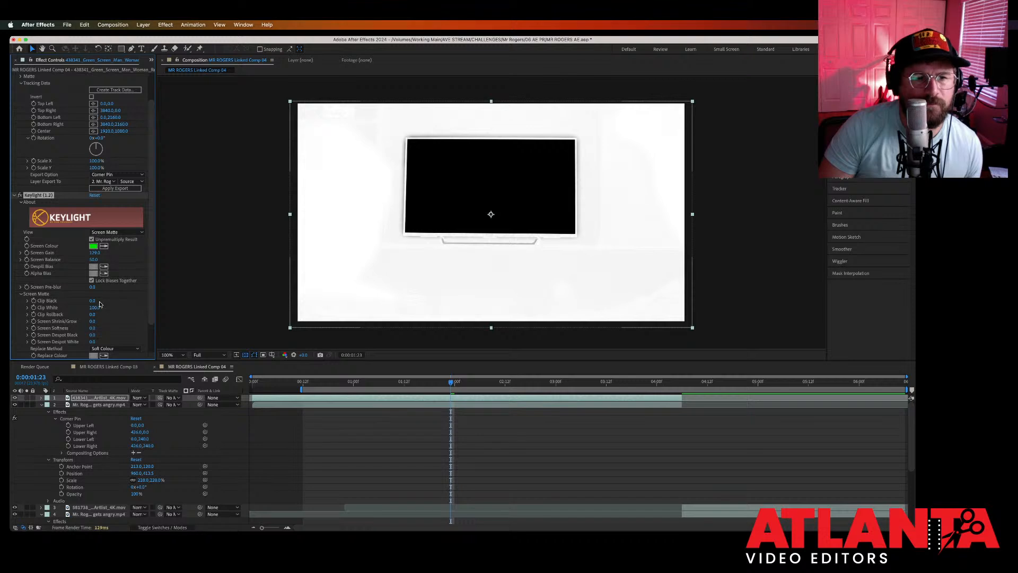
pyautogui.moveTo(92, 300)
pyautogui.mouseDown()
pyautogui.moveTo(111, 302)
pyautogui.moveTo(78, 308)
pyautogui.mouseUp()
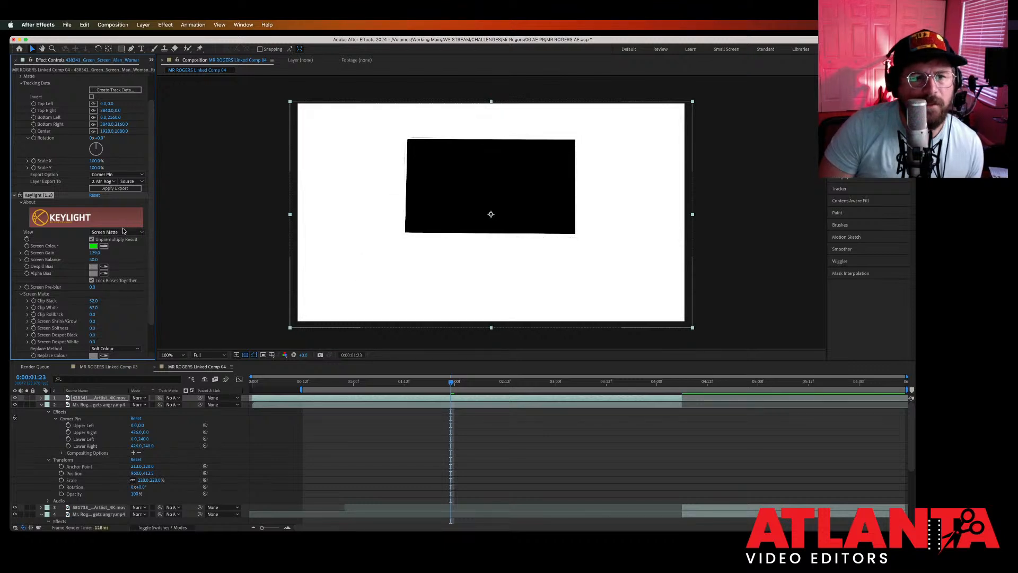
pyautogui.click(118, 232)
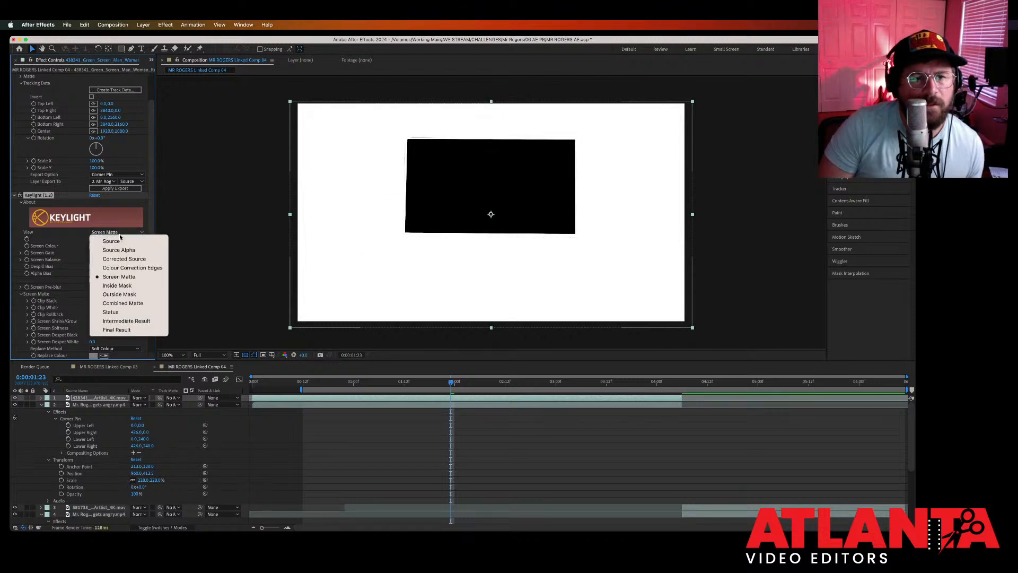
pyautogui.click(124, 329)
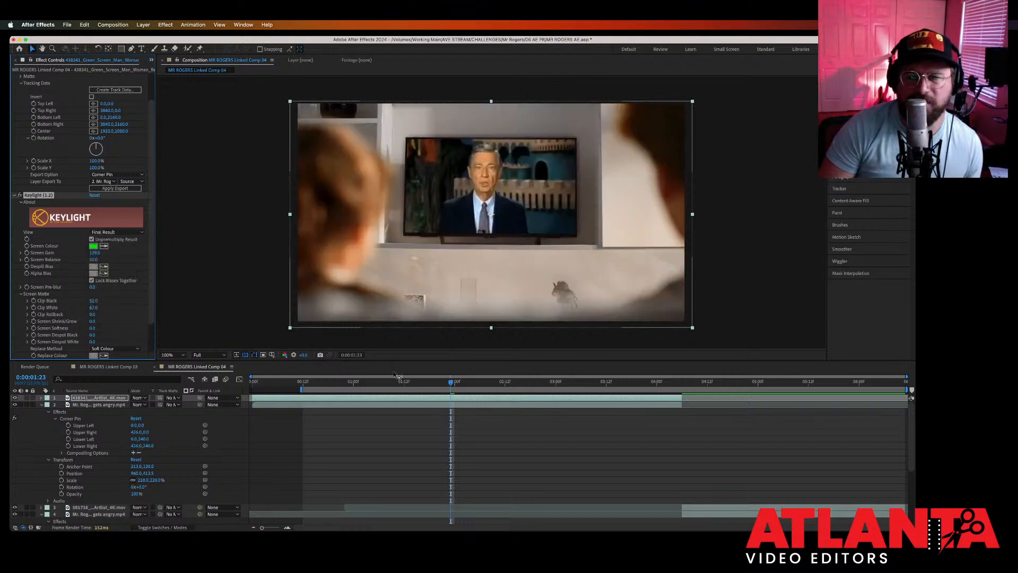
# Step: Play back the newly keyed TV shot from 0:00:01:20 and review its layer properties
pyautogui.click(438, 382)
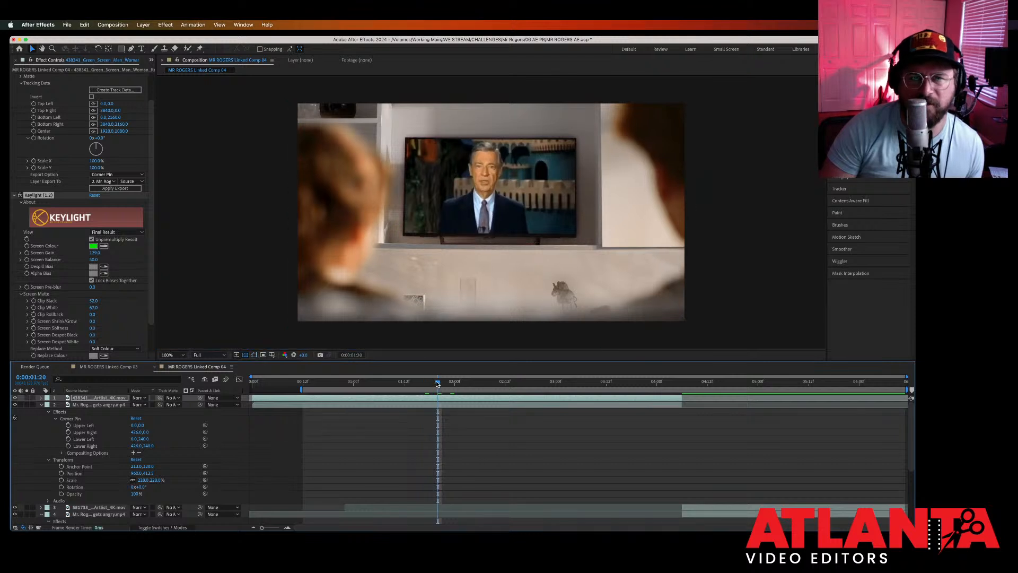
pyautogui.press('space')
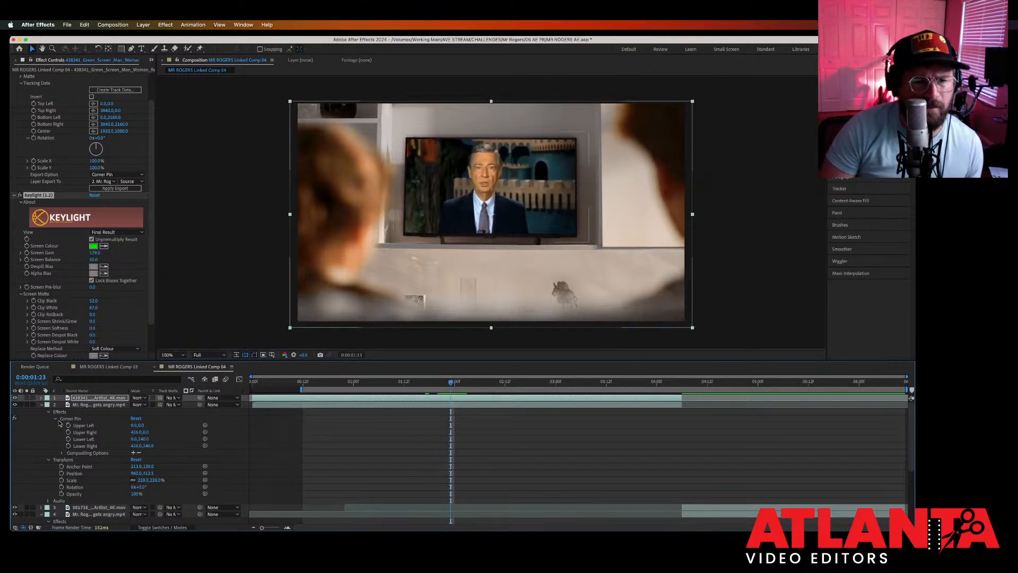
pyautogui.scroll(-5, 81, 442)
pyautogui.scroll(5, 80, 443)
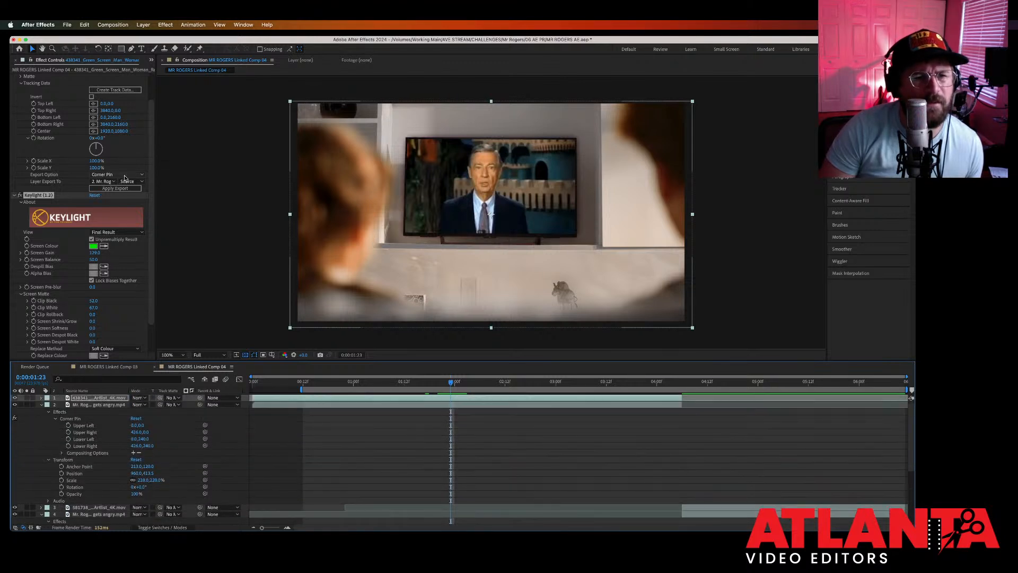
# Step: Set the TV clip's Mocha AE Export Option to Transform and play back the shot from 0:00:00:12
pyautogui.click(123, 174)
pyautogui.click(125, 200)
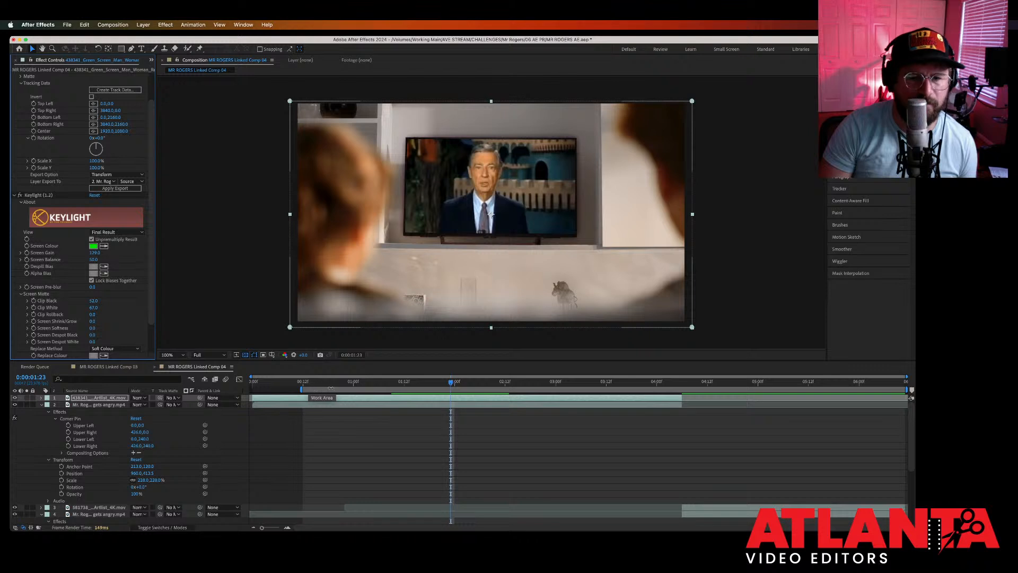
pyautogui.moveTo(336, 388); pyautogui.dragTo(312, 387)
pyautogui.press('space')
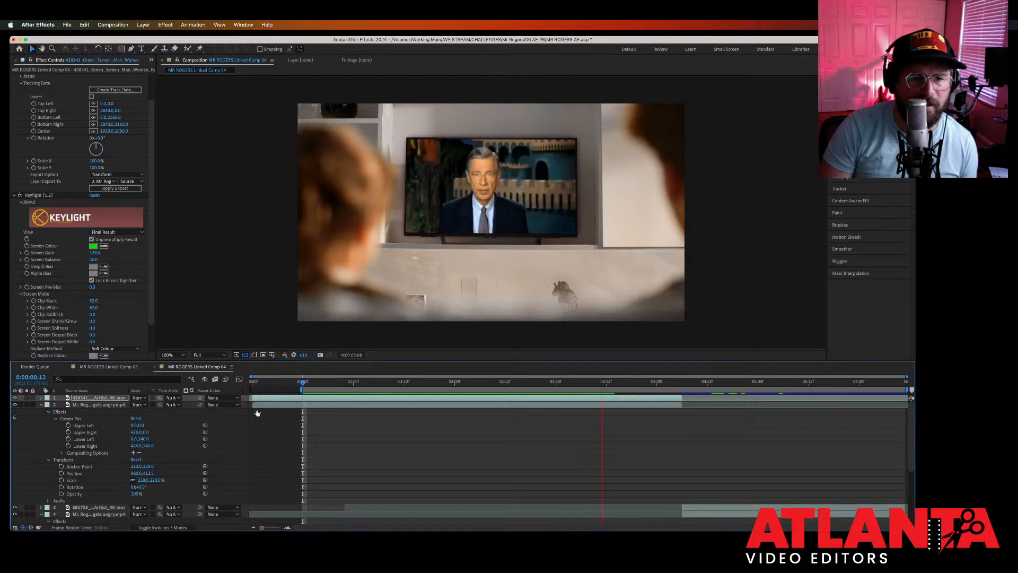
pyautogui.press('space')
# Step: Pull all four Corner Pin points of the Mr. Rogers layer in to the TV screen's corners at 0:00:03:13
pyautogui.click(82, 419)
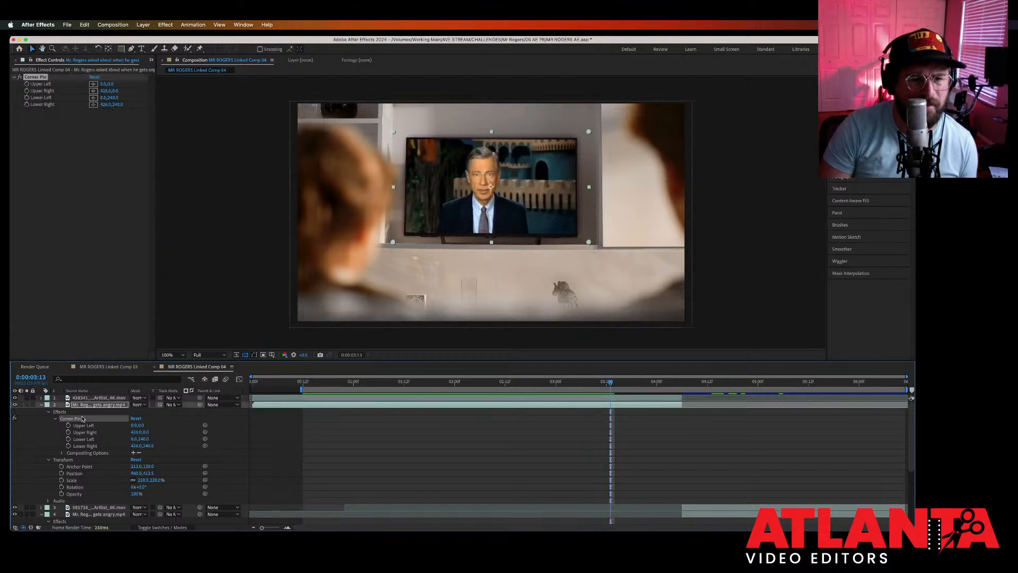
pyautogui.click(47, 413)
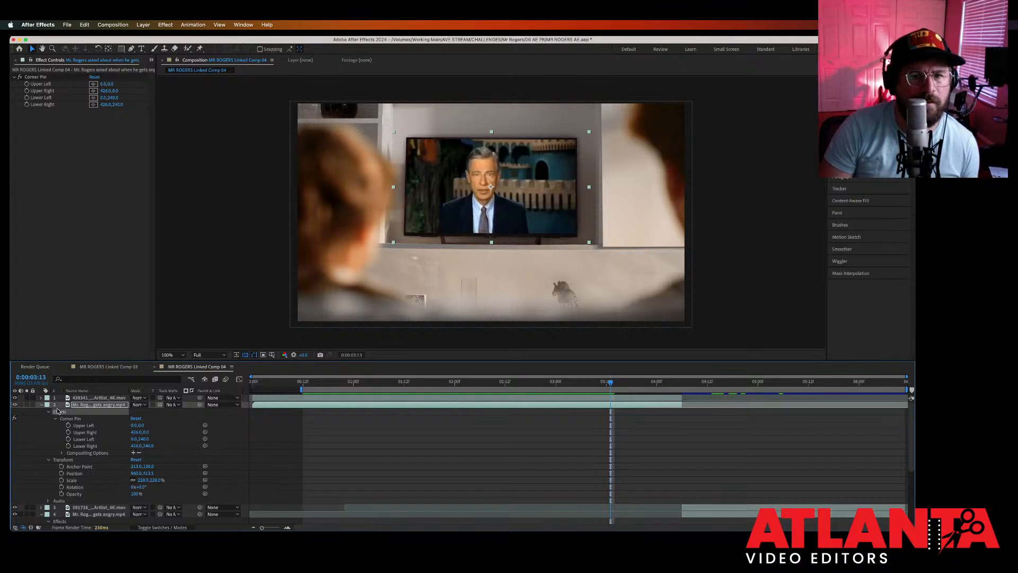
pyautogui.click(83, 425)
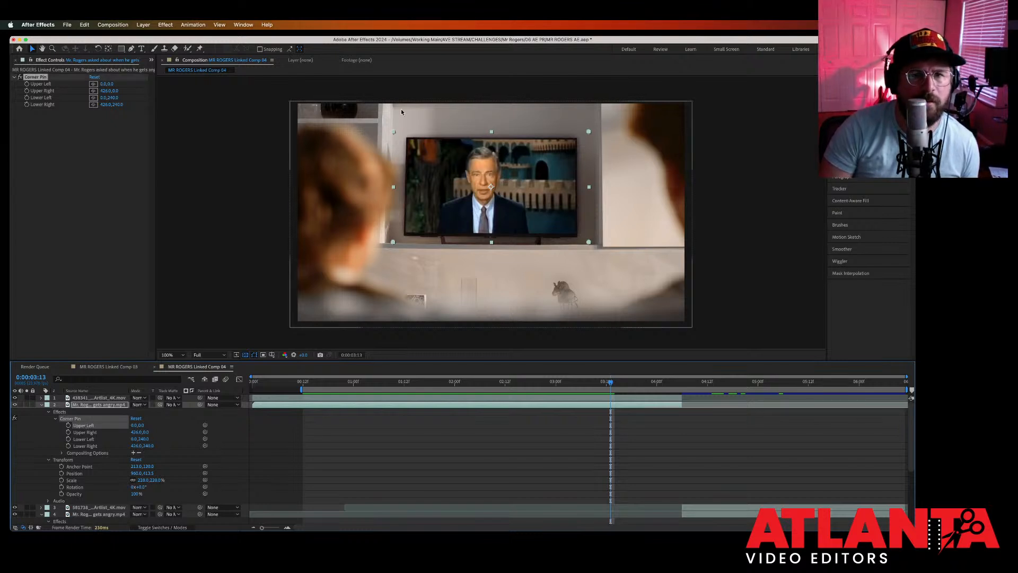
pyautogui.moveTo(588, 132); pyautogui.dragTo(575, 140)
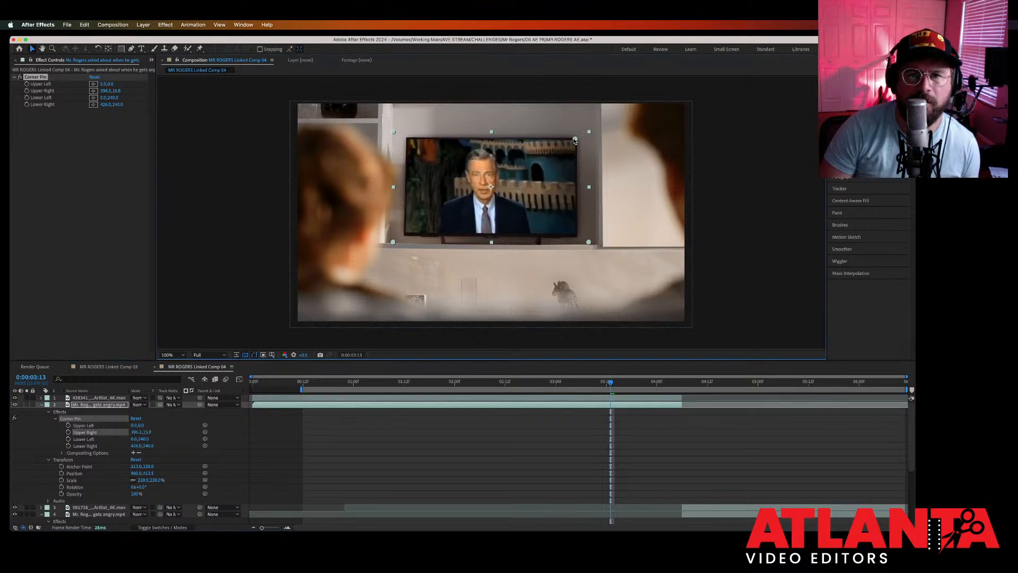
pyautogui.moveTo(394, 134)
pyautogui.mouseDown()
pyautogui.moveTo(419, 139)
pyautogui.moveTo(410, 139)
pyautogui.mouseUp()
pyautogui.moveTo(394, 241); pyautogui.dragTo(404, 236)
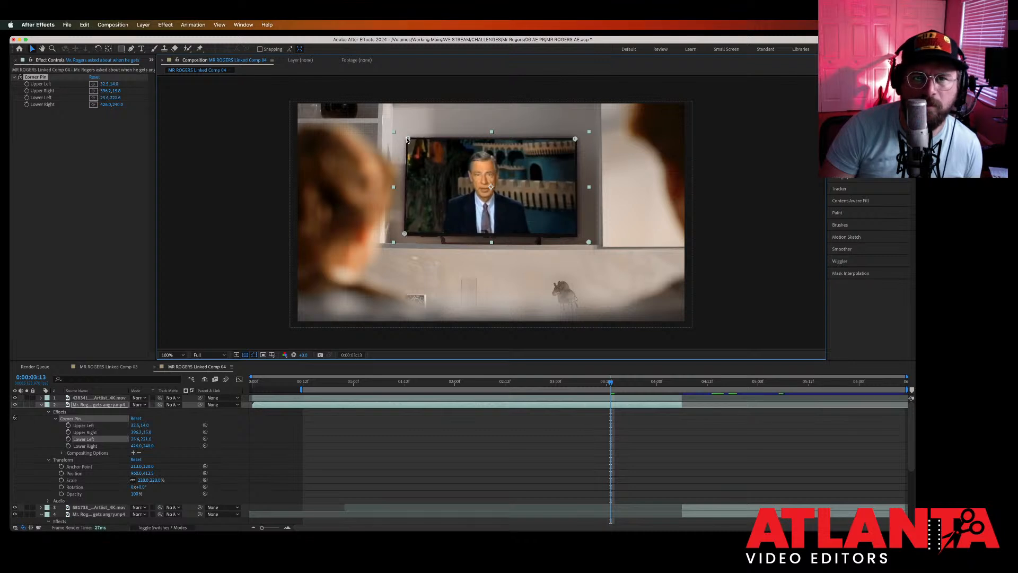
pyautogui.moveTo(407, 140); pyautogui.dragTo(405, 138)
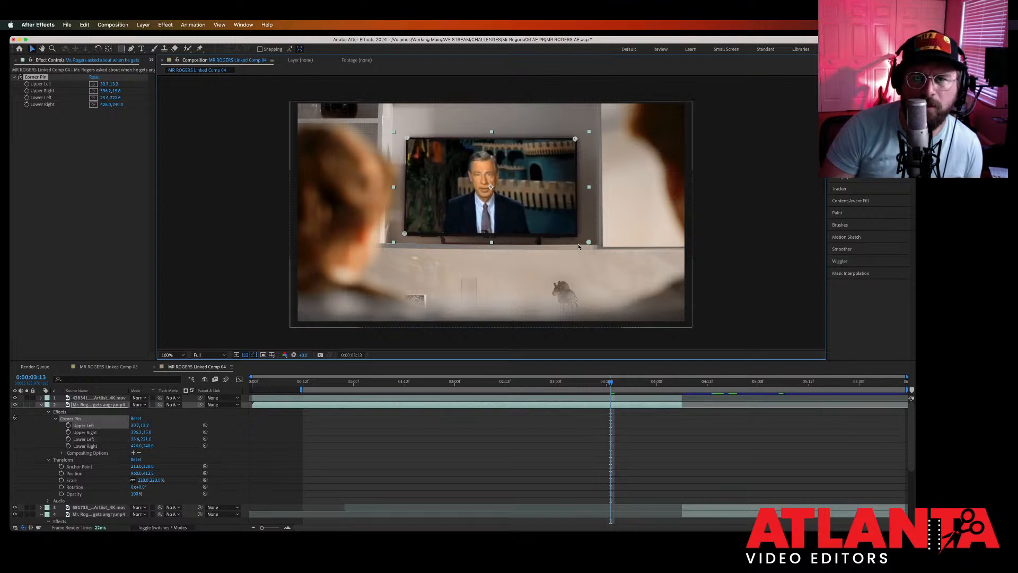
pyautogui.moveTo(588, 242); pyautogui.dragTo(577, 237)
pyautogui.click(475, 432)
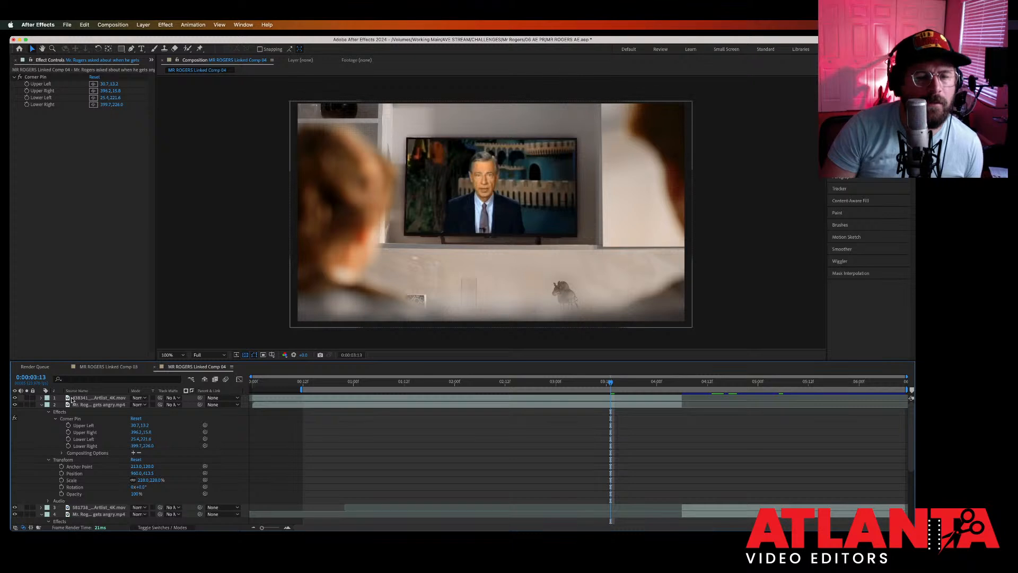
# Step: Apply the TV clip's Mocha AE tracking to its Mr. Rogers layer as Corner Pin (Support Motion Blur) and expand the added Corner Pin 2
pyautogui.click(86, 405)
pyautogui.click(92, 397)
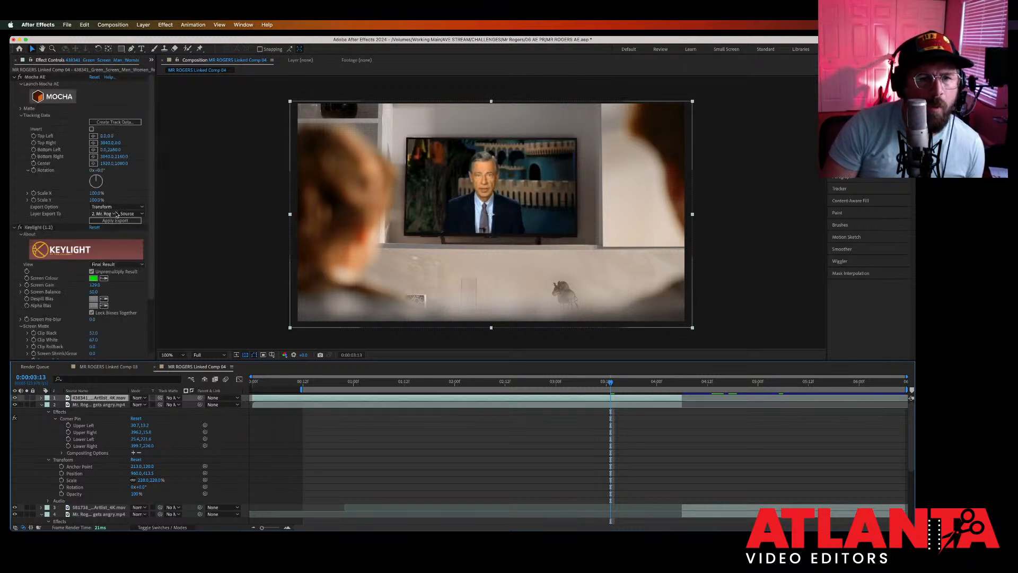
pyautogui.click(120, 207)
pyautogui.click(119, 235)
pyautogui.click(121, 222)
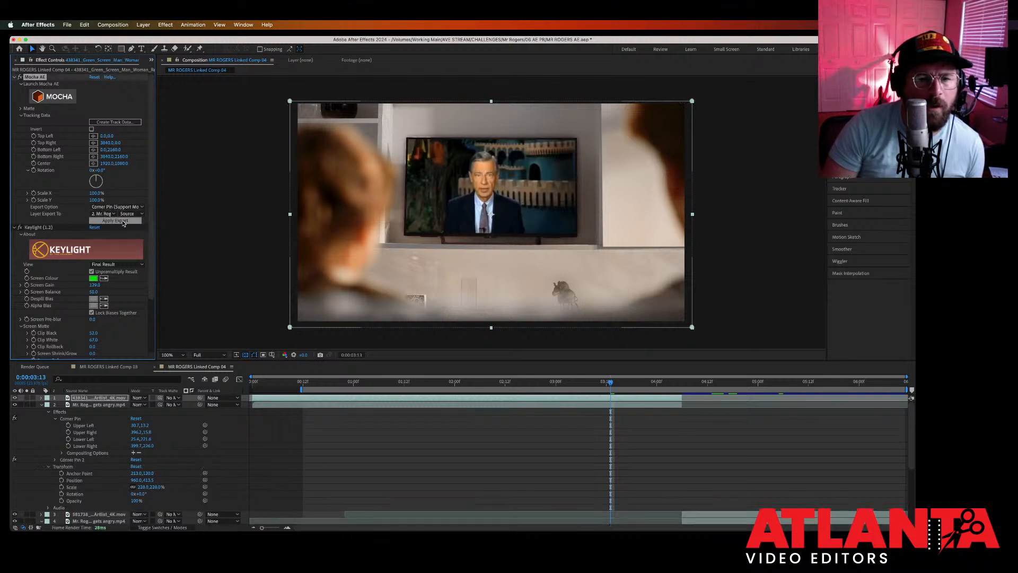
pyautogui.click(55, 460)
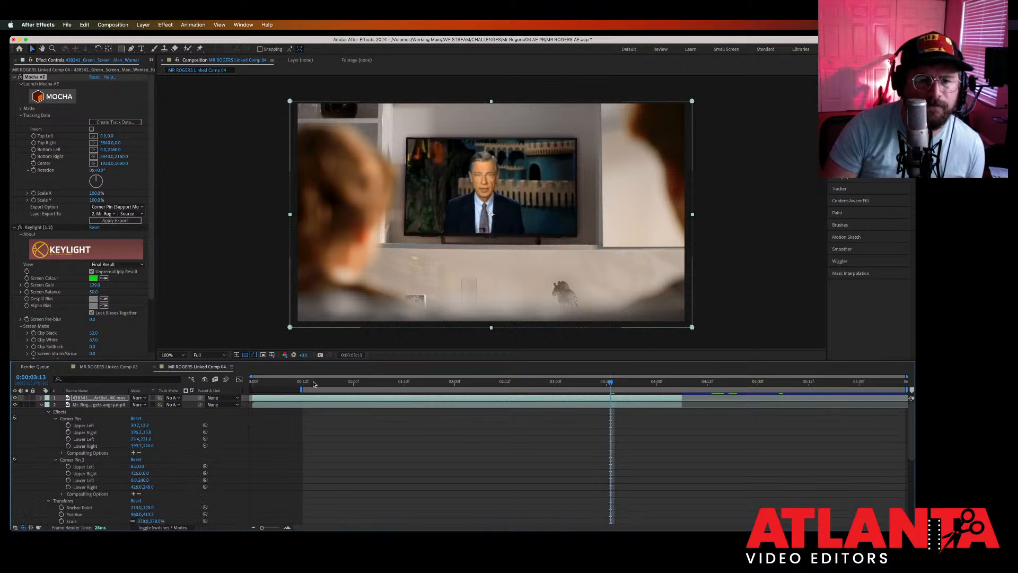
# Step: Play back the TV shot from its start, scrub back to 0:00:00:04, and inspect the Mr. Rogers layer's two Corner Pin effects
pyautogui.moveTo(305, 383); pyautogui.dragTo(242, 386)
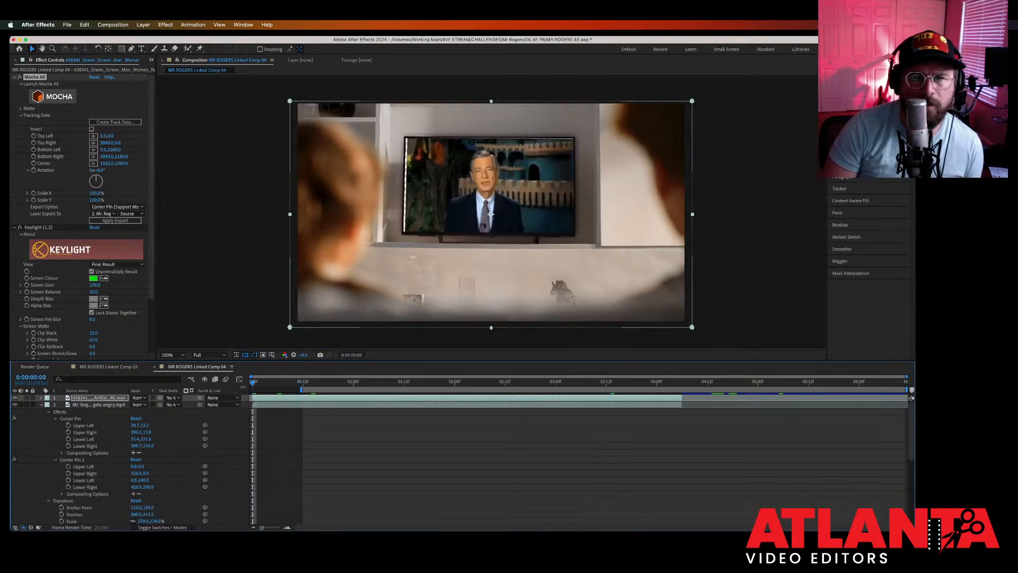
pyautogui.click(288, 413)
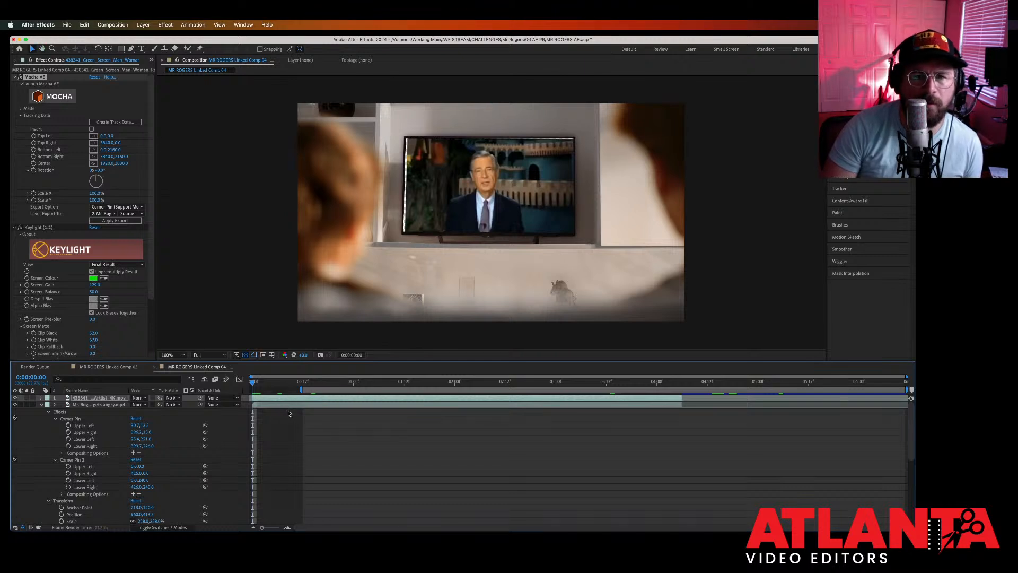
pyautogui.press('space')
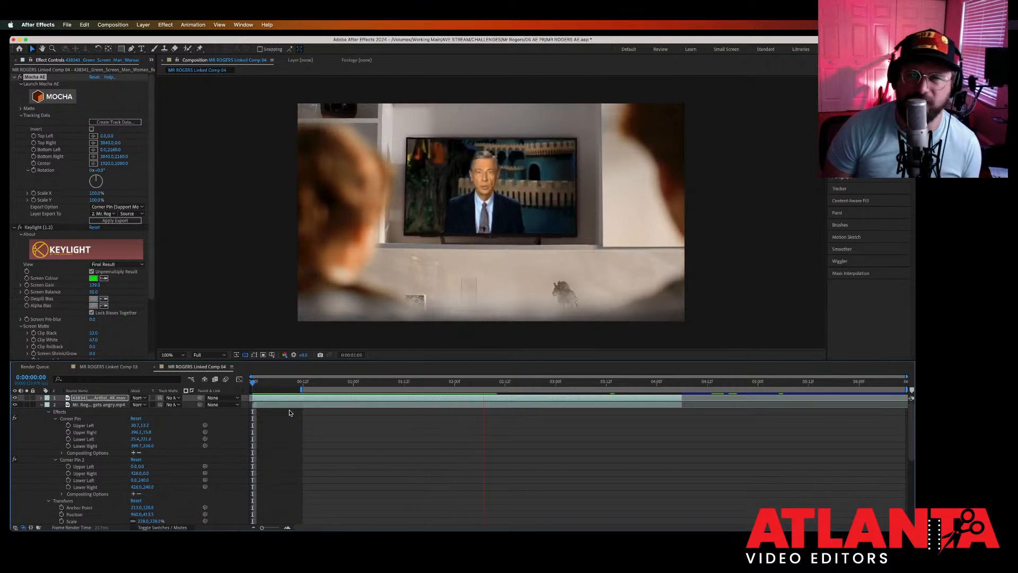
pyautogui.press('space')
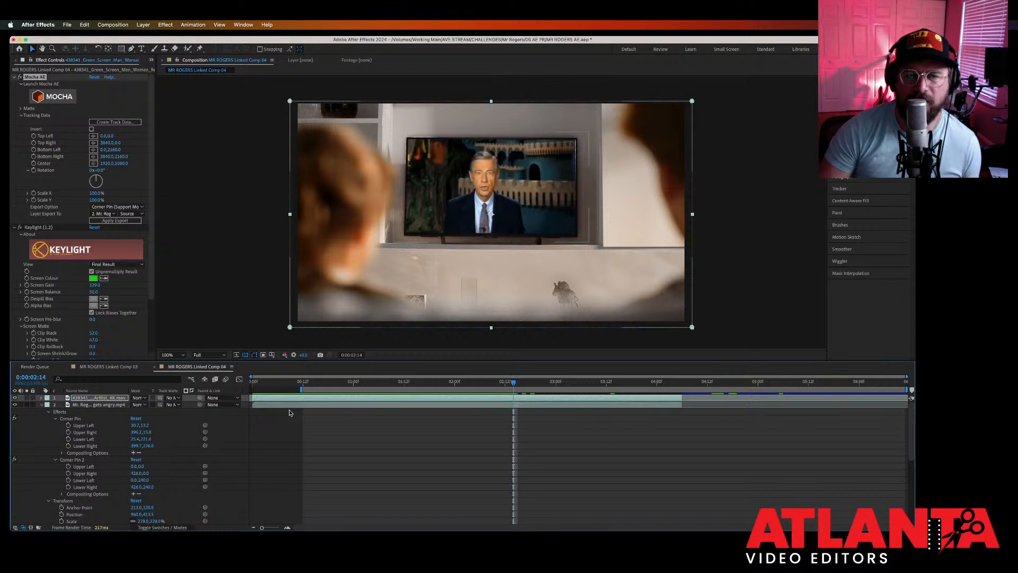
pyautogui.moveTo(336, 383); pyautogui.dragTo(298, 387)
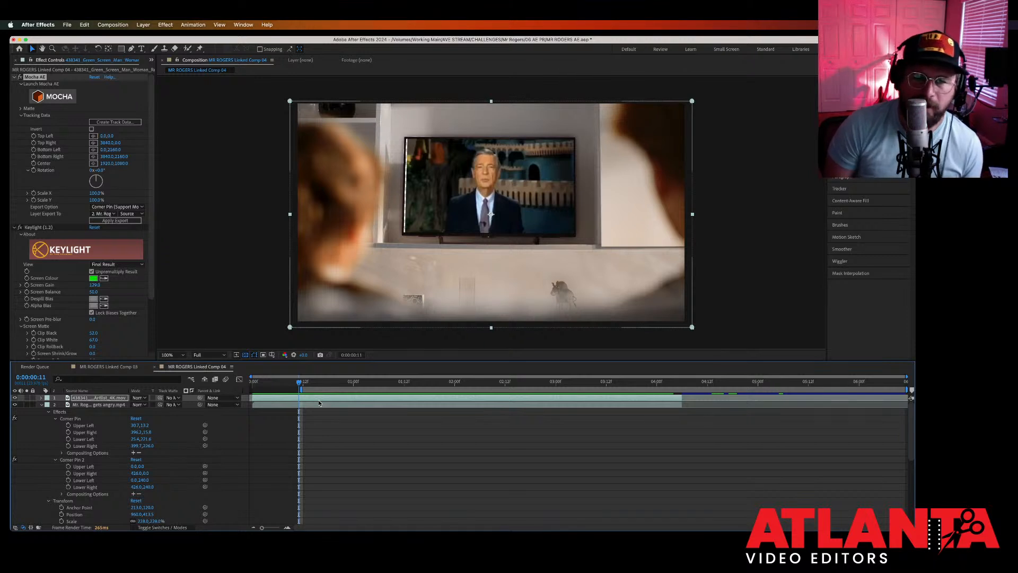
pyautogui.moveTo(310, 380); pyautogui.dragTo(275, 387)
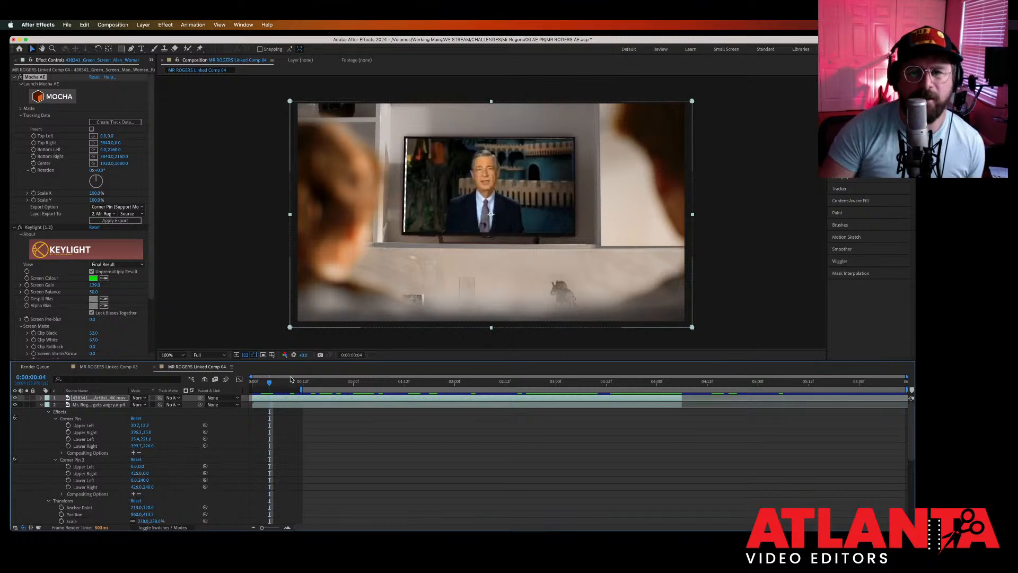
pyautogui.click(299, 401)
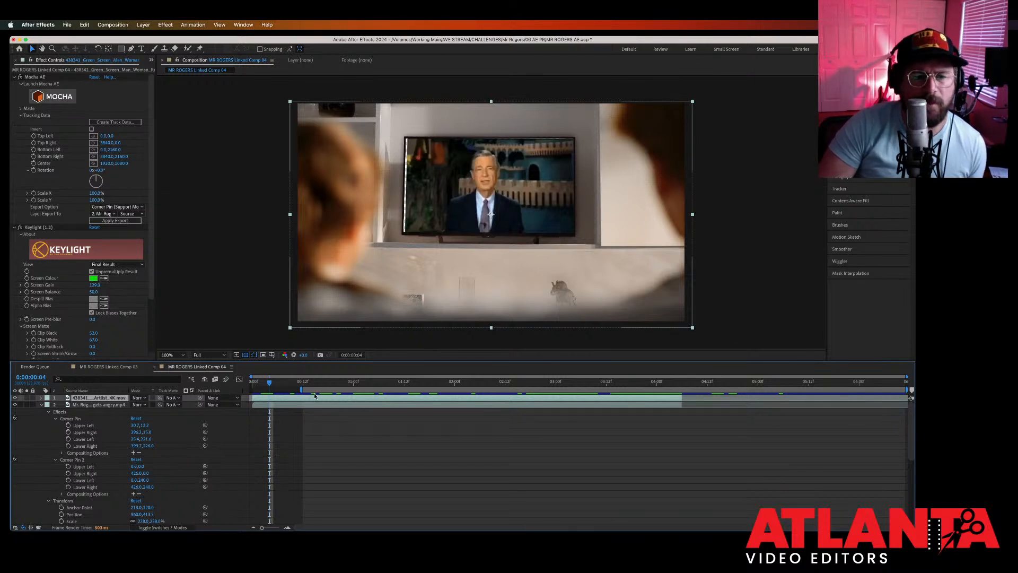
pyautogui.click(303, 405)
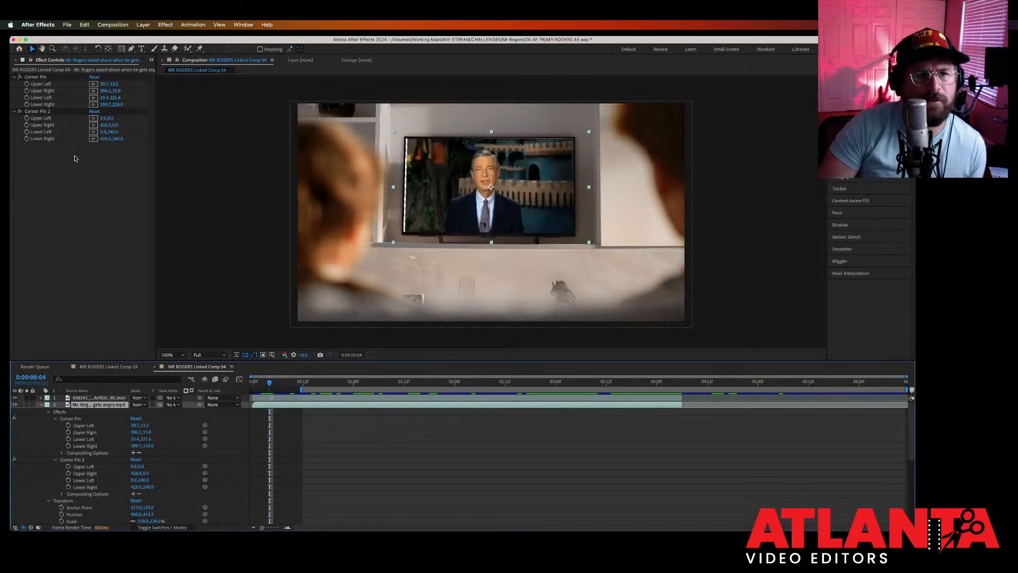
# Step: Delete Corner Pin 2 from the upper Mr. Rogers layer and collapse both Mr. Rogers layers
pyautogui.click(78, 460)
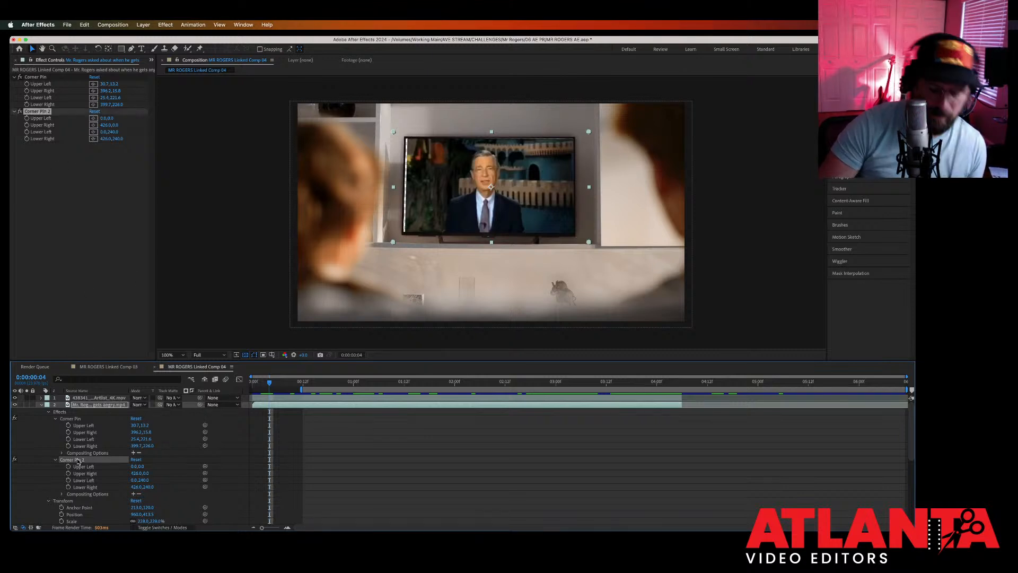
pyautogui.press('Delete')
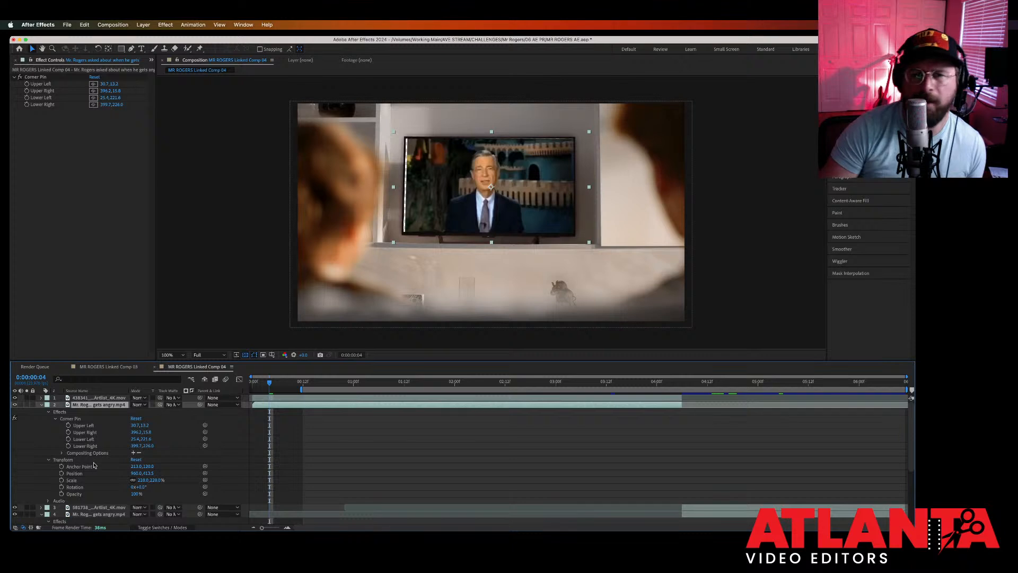
pyautogui.click(42, 406)
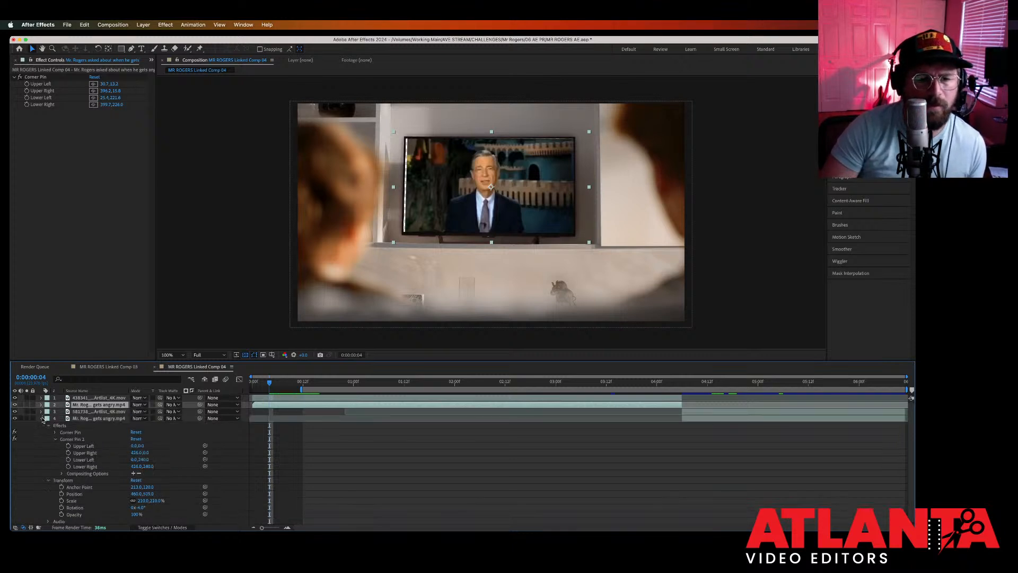
pyautogui.click(42, 419)
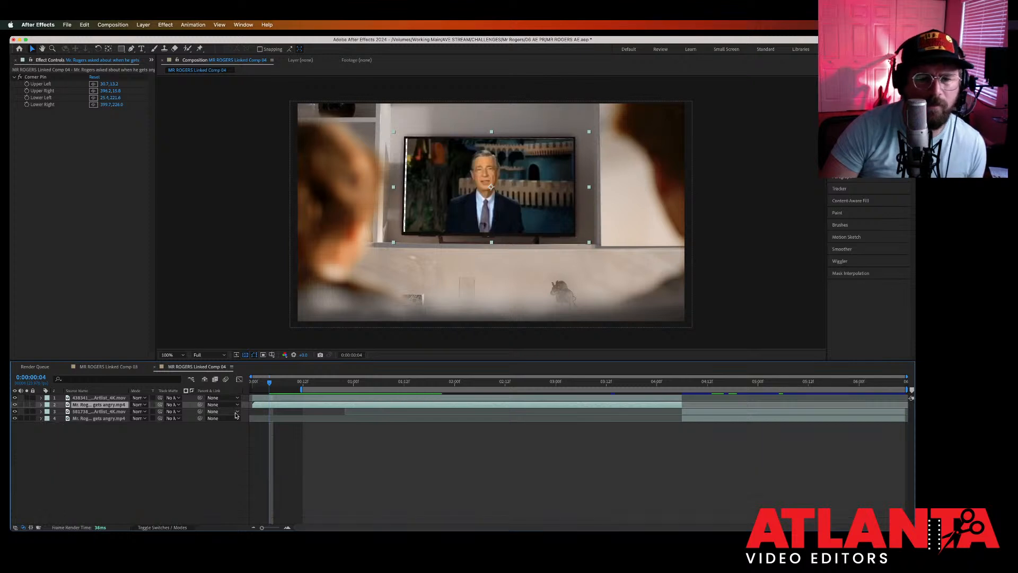
# Step: Create new track data in the TV clip's Mocha AE effect at 0:00:00:04
pyautogui.click(293, 398)
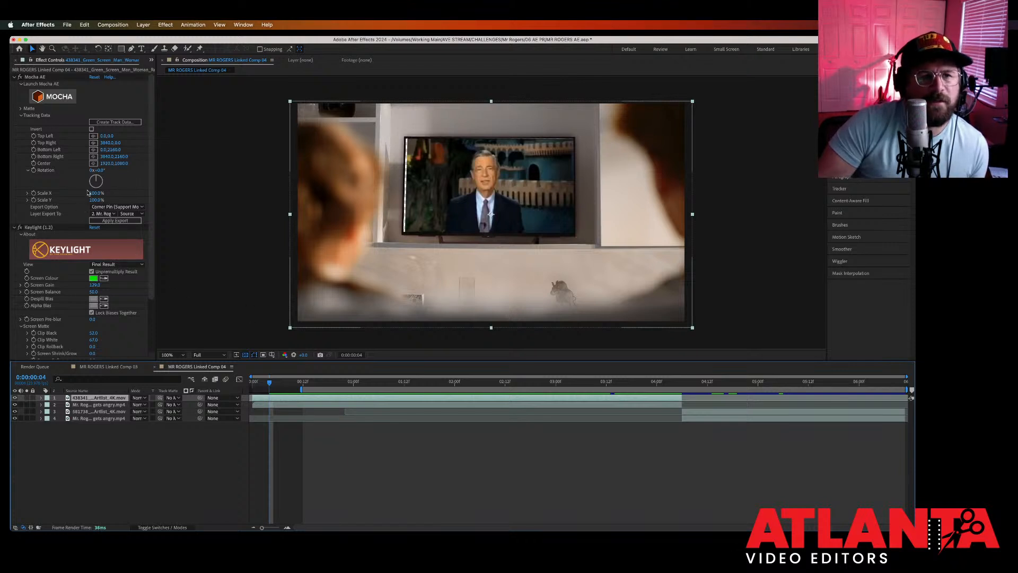
pyautogui.click(126, 122)
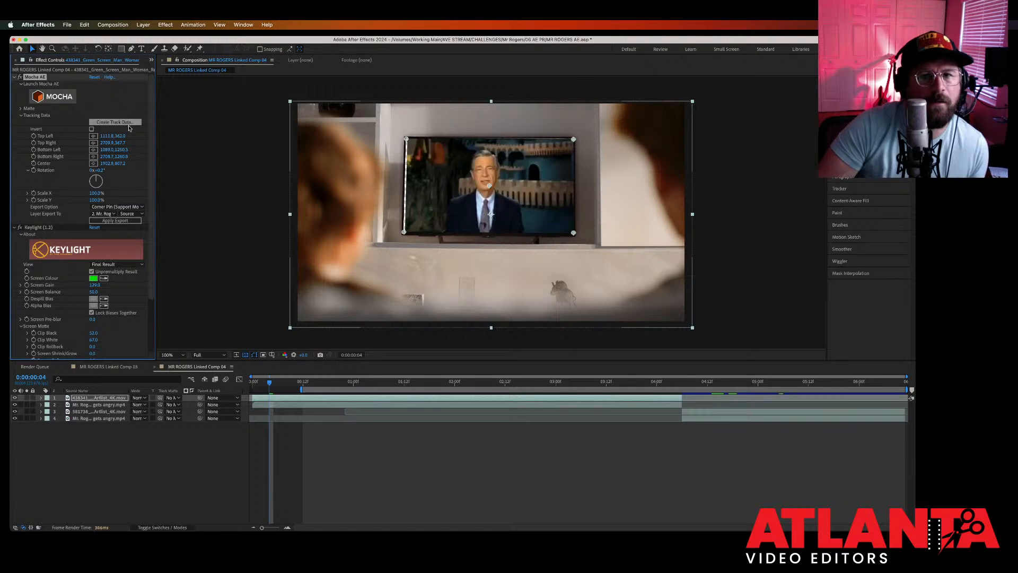
# Step: Try applying the TV clip's Mocha AE export to the Mr. Rogers layer, play it back from 0:00:00:12, and undo the export
pyautogui.click(127, 221)
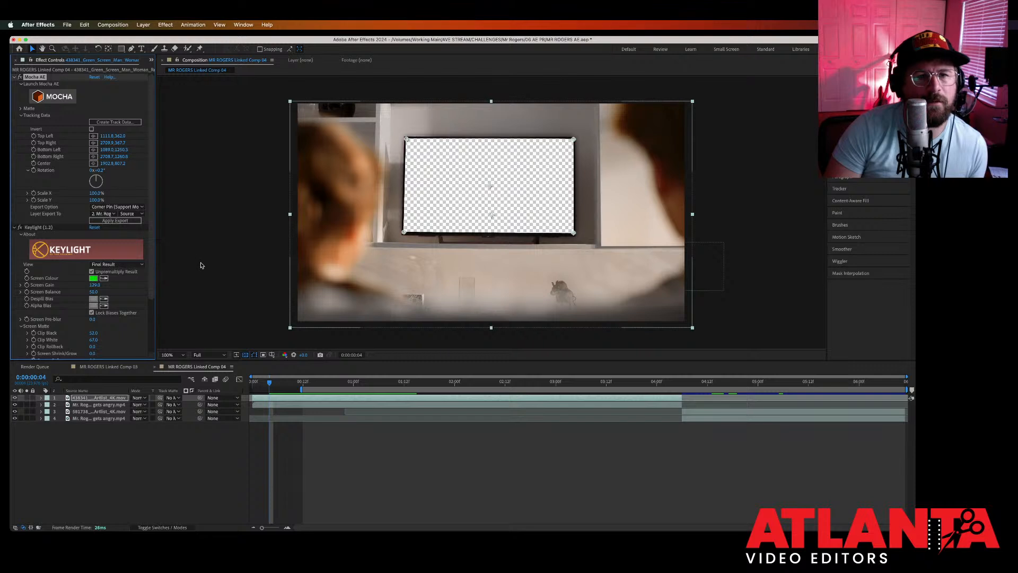
pyautogui.click(303, 382)
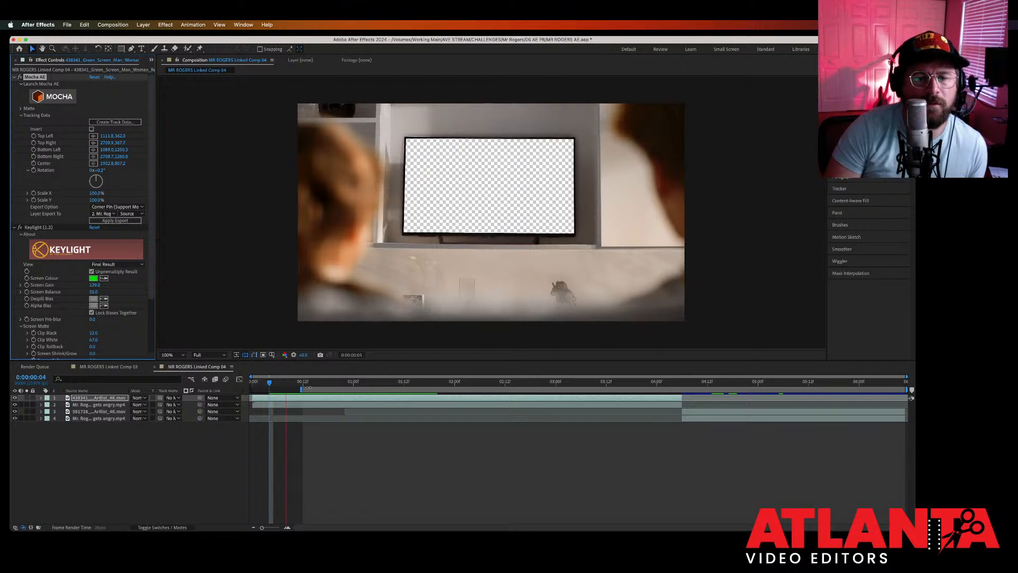
pyautogui.press('space')
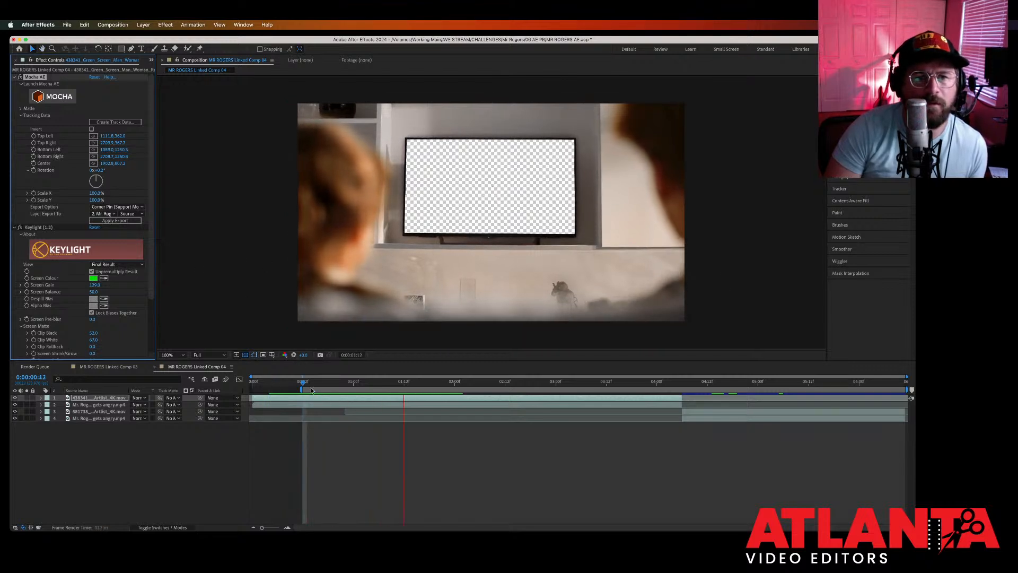
pyautogui.press('space')
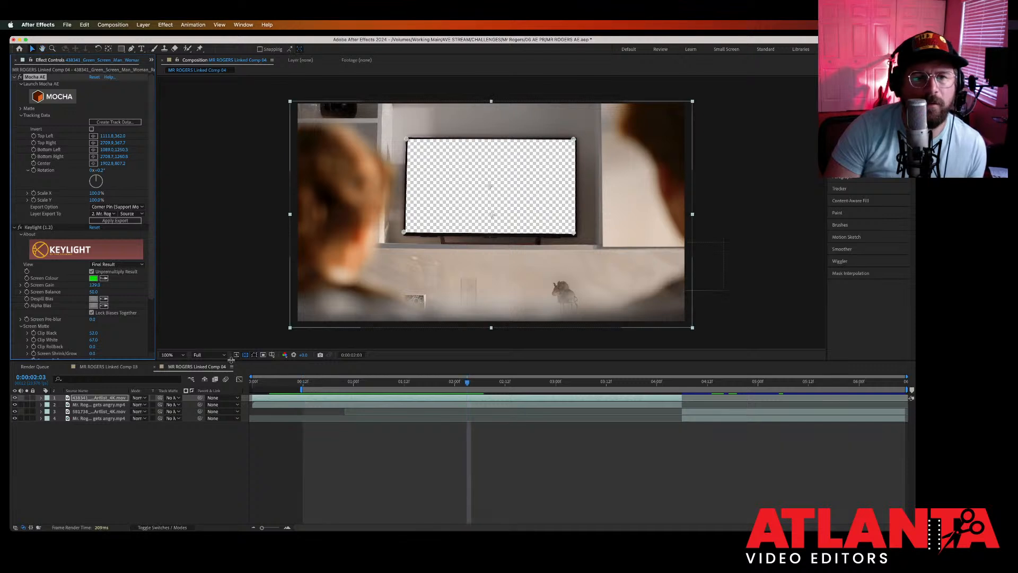
pyautogui.press('super+z')
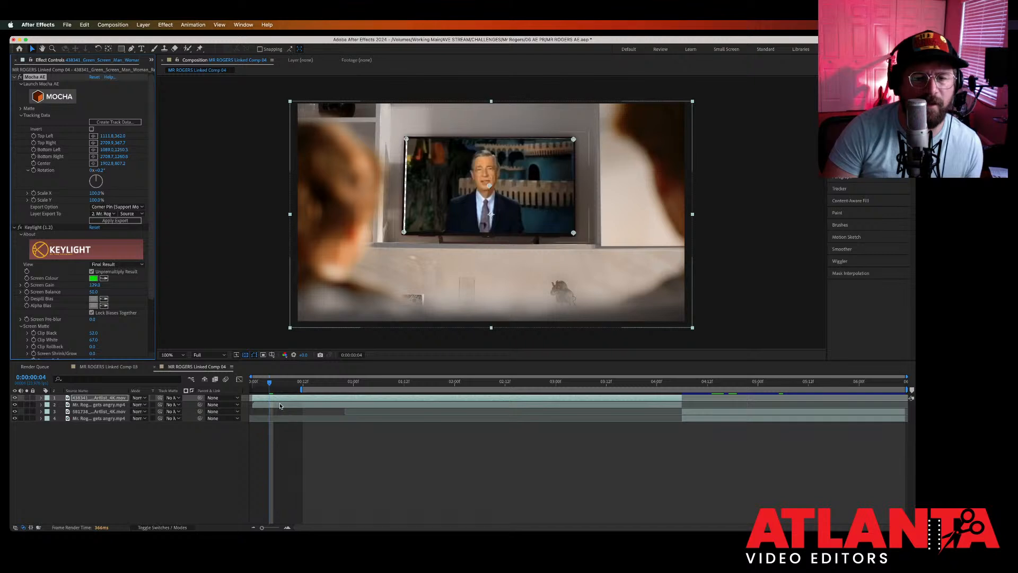
# Step: Refit the Mr. Rogers layer's upper-left, lower-left and upper-right Corner Pin points outward to the TV screen's corners at 0:00:00:00
pyautogui.moveTo(270, 383); pyautogui.dragTo(254, 384)
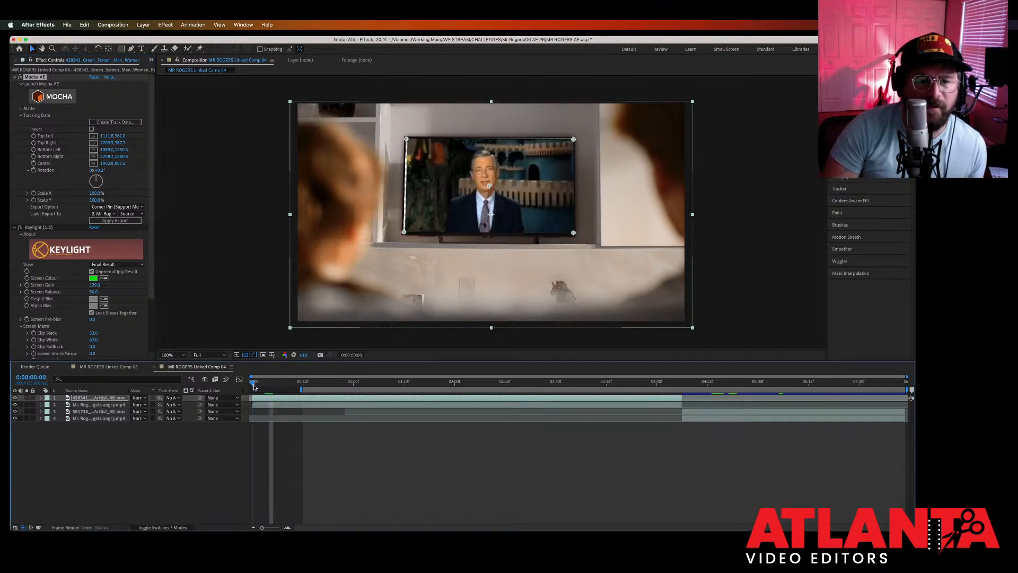
pyautogui.moveTo(406, 139); pyautogui.dragTo(405, 139)
pyautogui.click(266, 405)
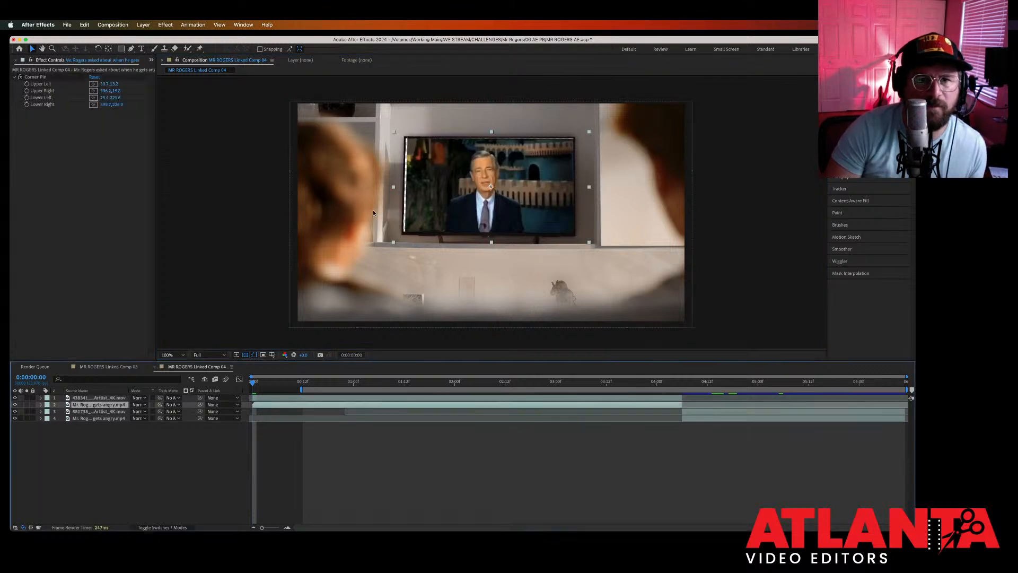
pyautogui.click(41, 404)
pyautogui.click(76, 419)
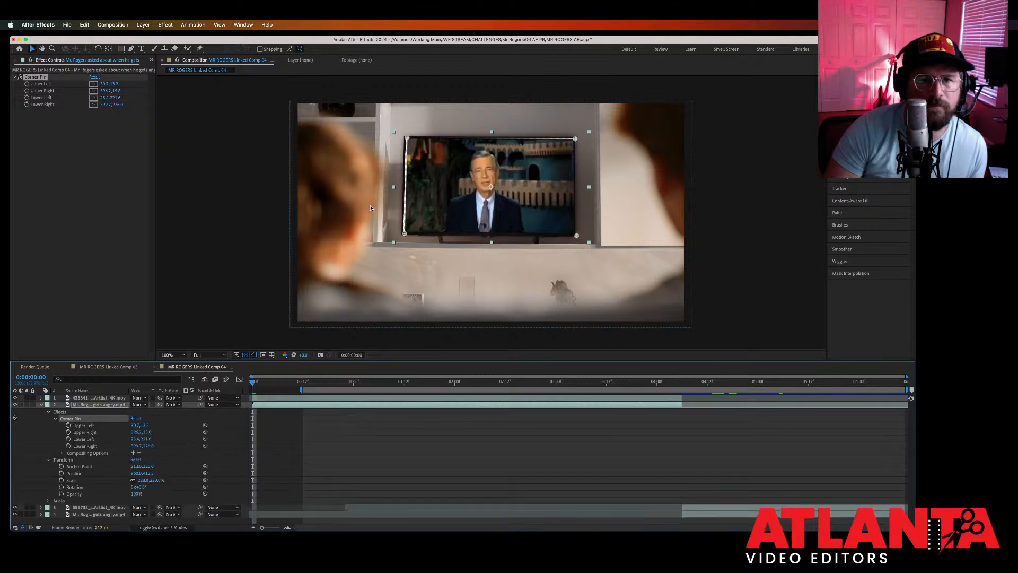
pyautogui.moveTo(408, 141); pyautogui.dragTo(407, 140)
pyautogui.moveTo(405, 233); pyautogui.dragTo(403, 234)
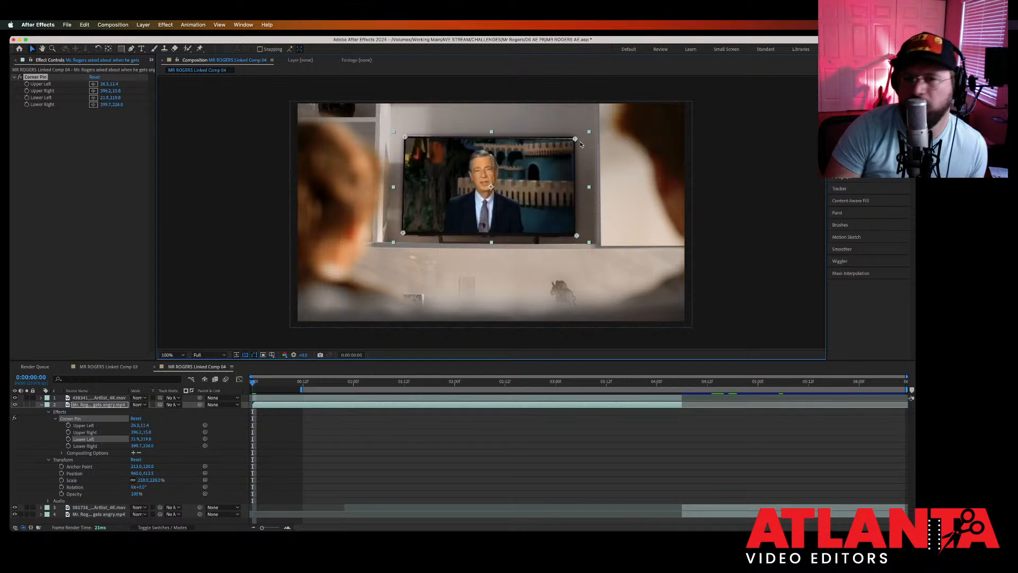
pyautogui.moveTo(576, 139); pyautogui.dragTo(575, 138)
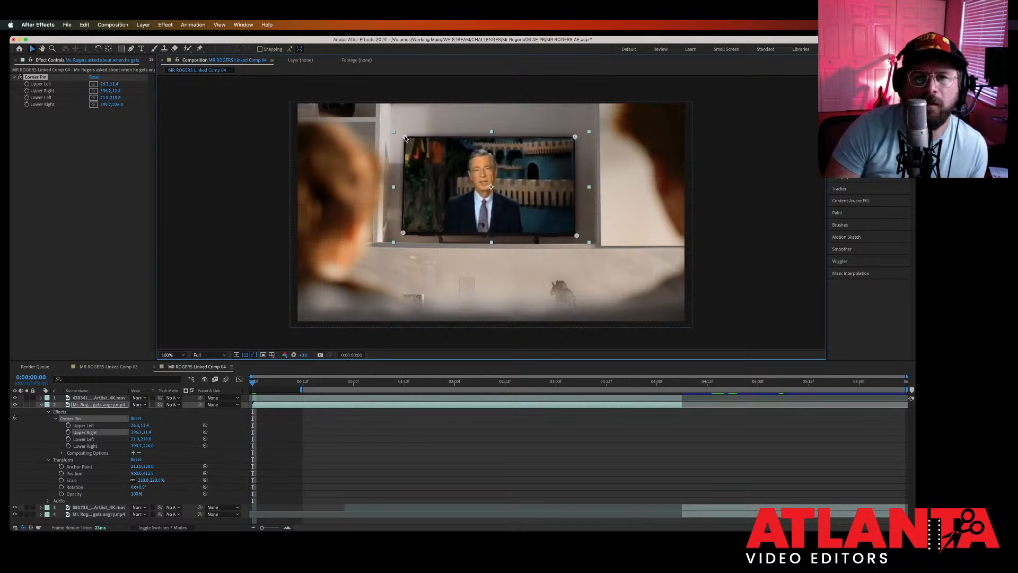
pyautogui.moveTo(405, 138); pyautogui.dragTo(404, 138)
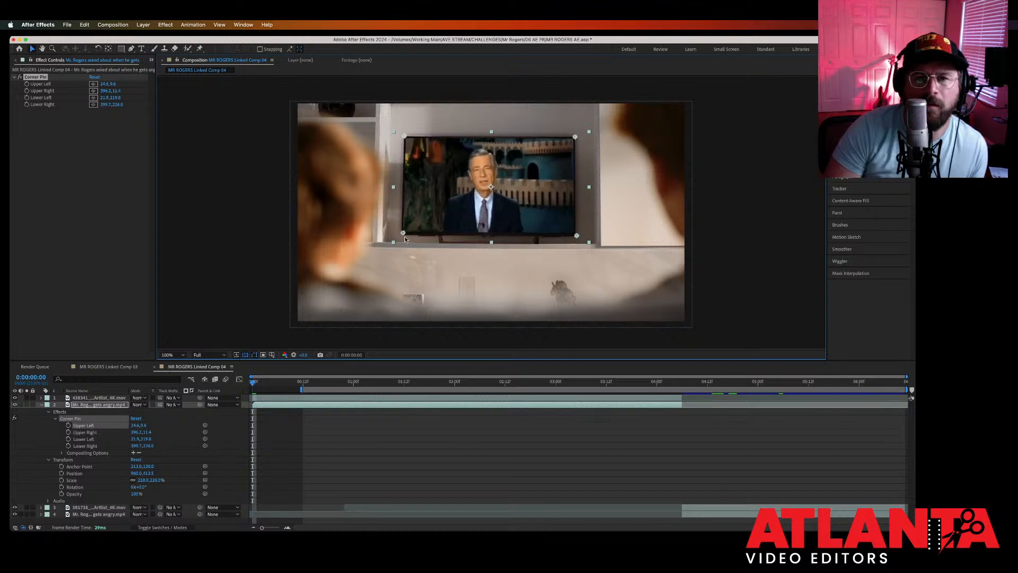
pyautogui.click(371, 424)
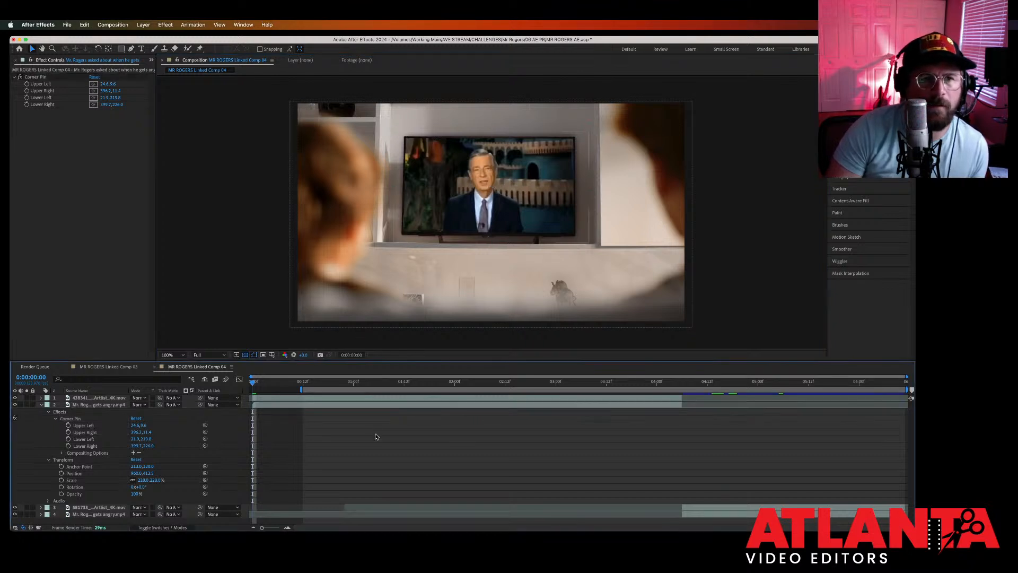
# Step: Try applying the TV clip's Mocha AE tracking to the Mr. Rogers layer with the Transform export option, and undo the export
pyautogui.click(121, 398)
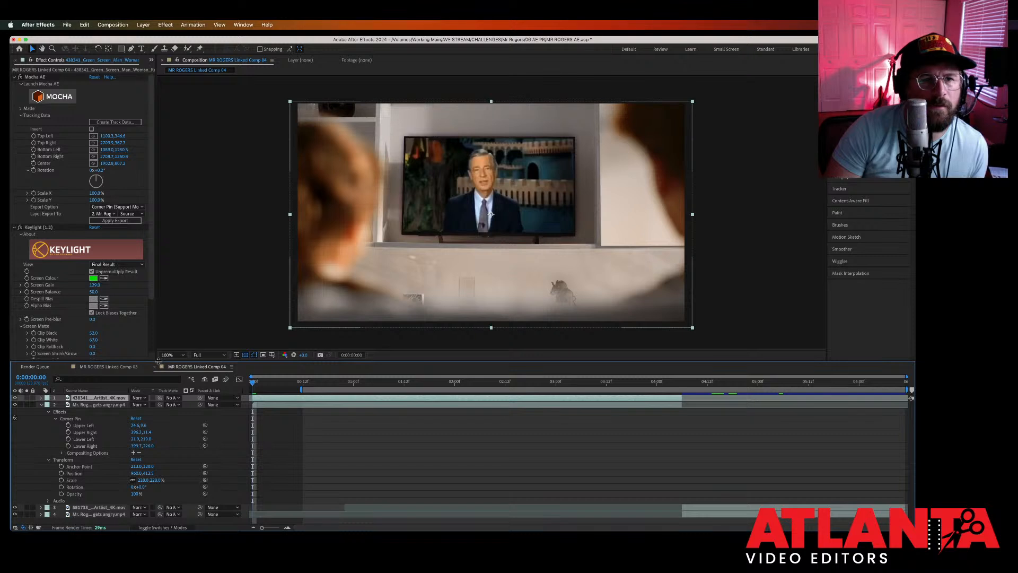
pyautogui.click(135, 208)
pyautogui.click(115, 216)
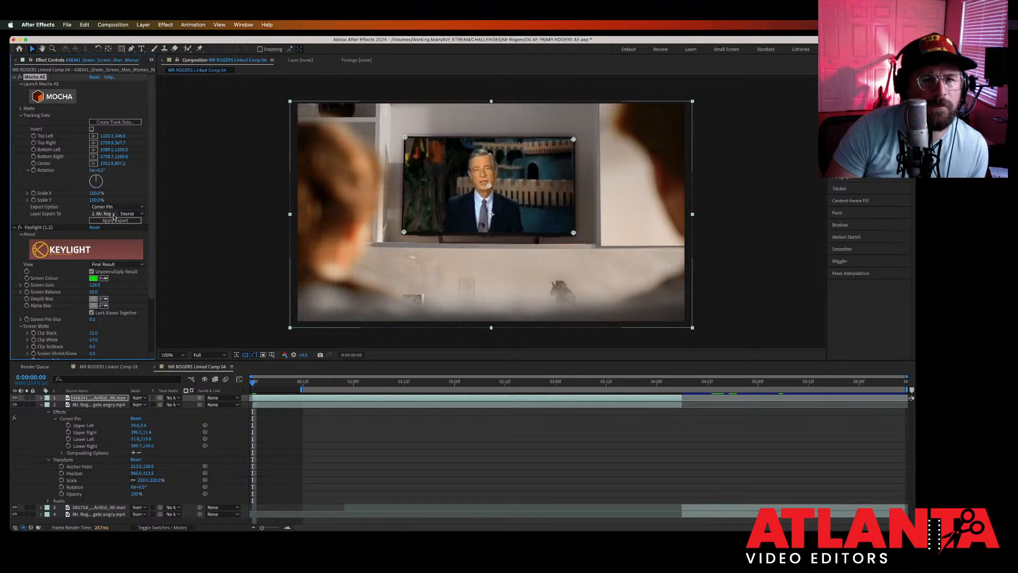
pyautogui.click(114, 214)
pyautogui.click(121, 208)
pyautogui.click(123, 207)
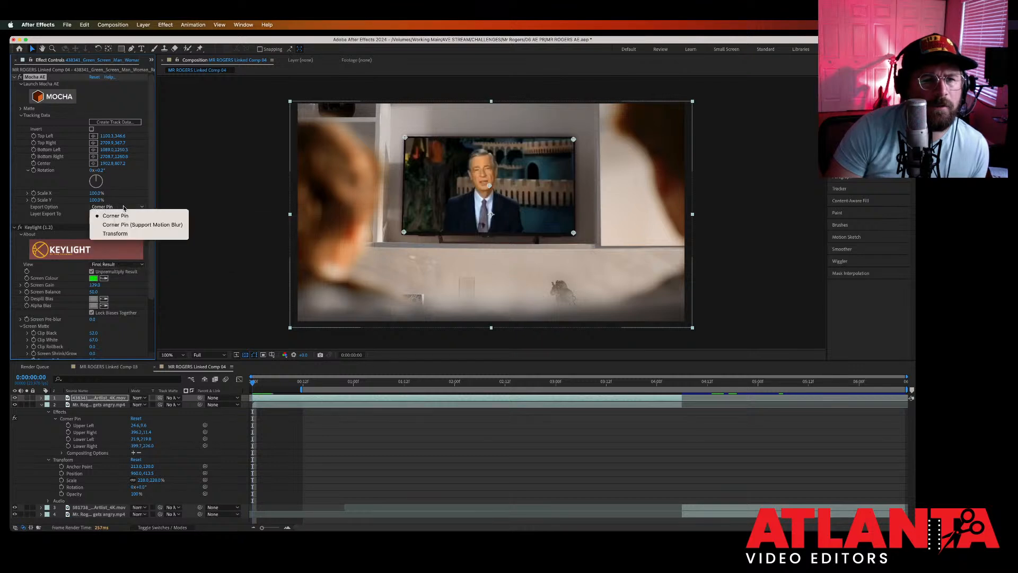
pyautogui.click(115, 233)
pyautogui.click(115, 221)
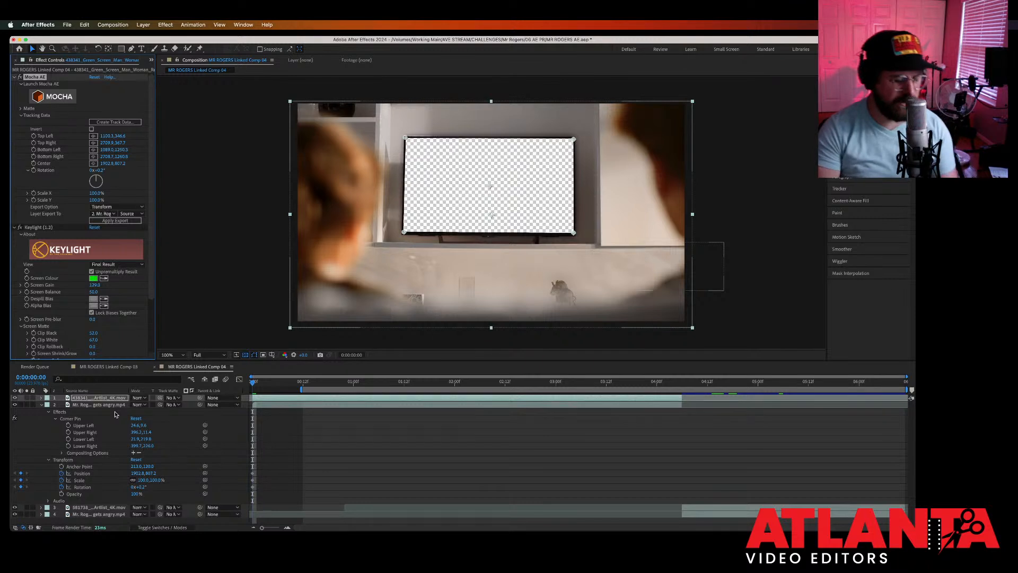
pyautogui.press('super+z')
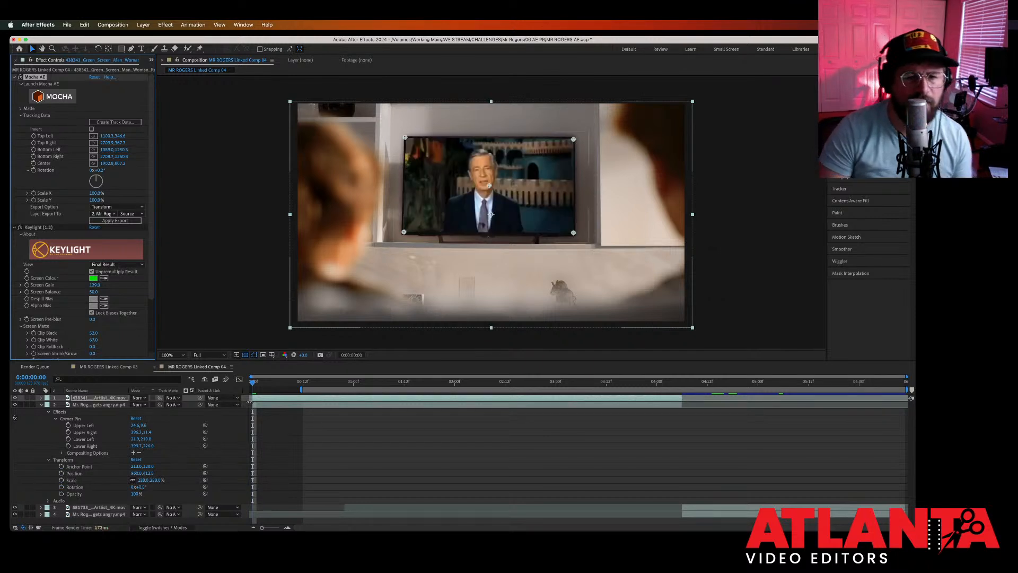
# Step: Try pre-composing the Mr. Rogers layer with all attributes left in MR ROGERS Linked Comp 04, and undo the pre-compose
pyautogui.click(267, 406)
pyautogui.rightClick(267, 406)
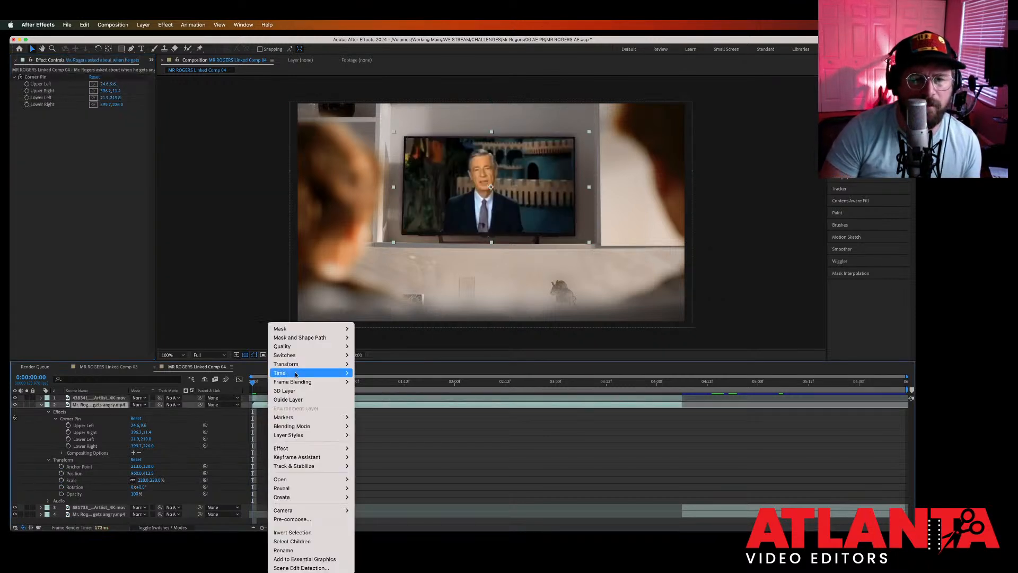
pyautogui.moveTo(303, 356)
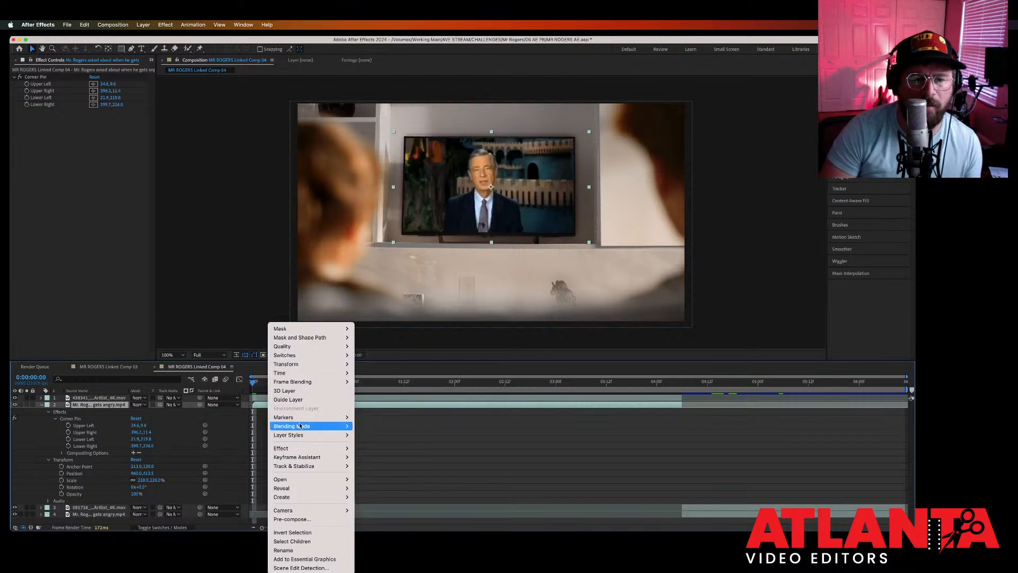
pyautogui.click(306, 519)
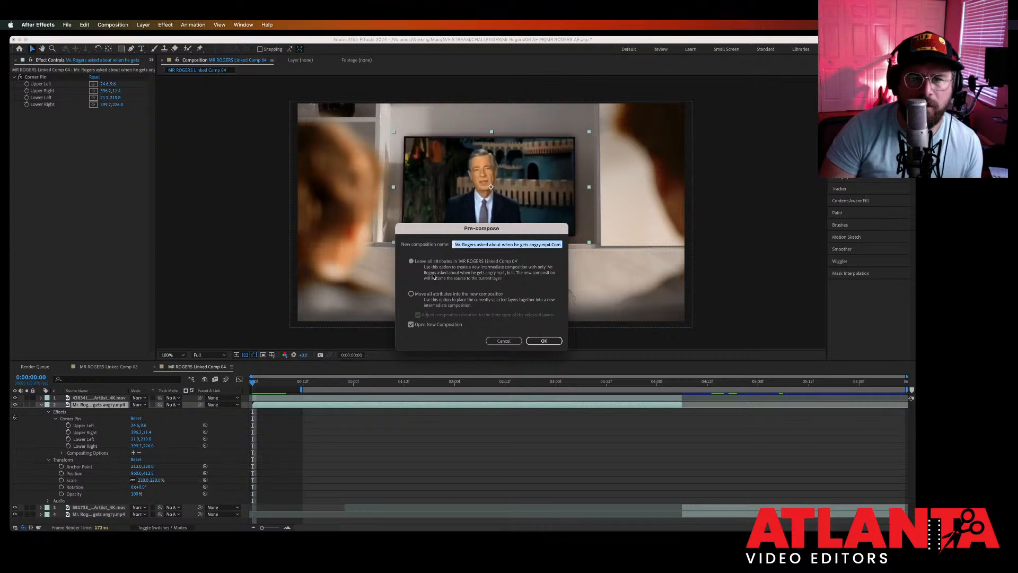
pyautogui.click(539, 337)
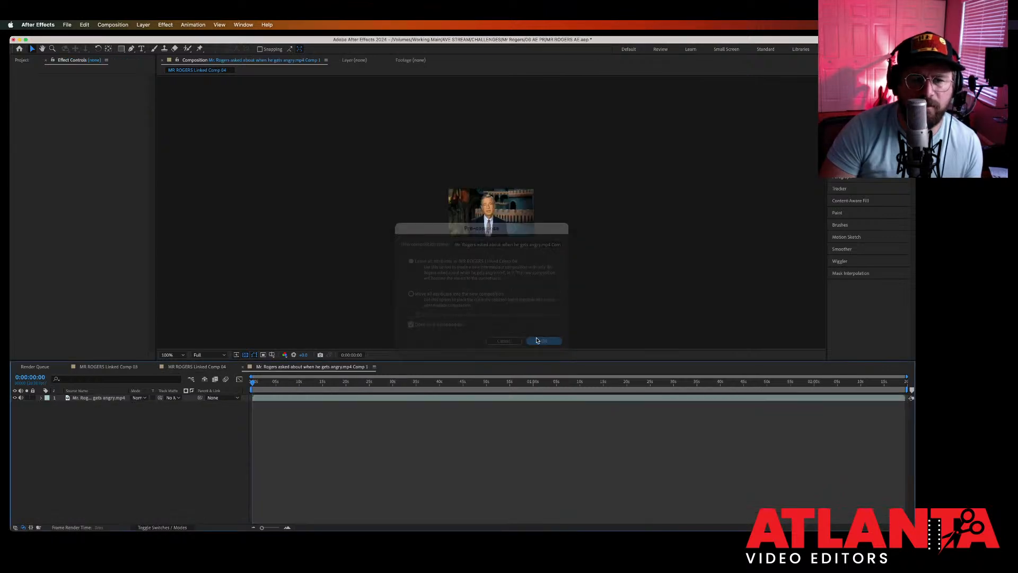
pyautogui.click(187, 367)
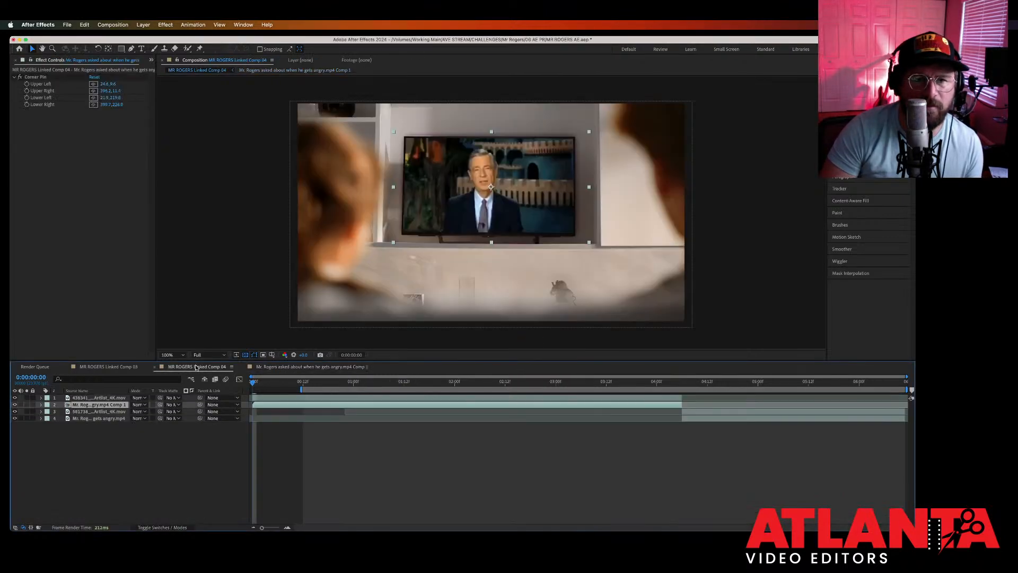
pyautogui.click(286, 466)
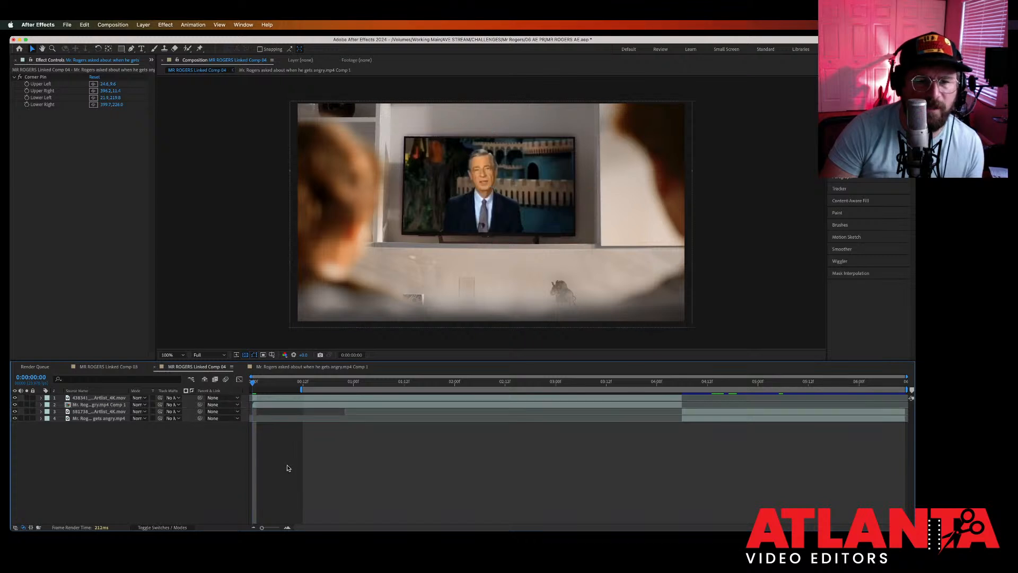
pyautogui.click(274, 406)
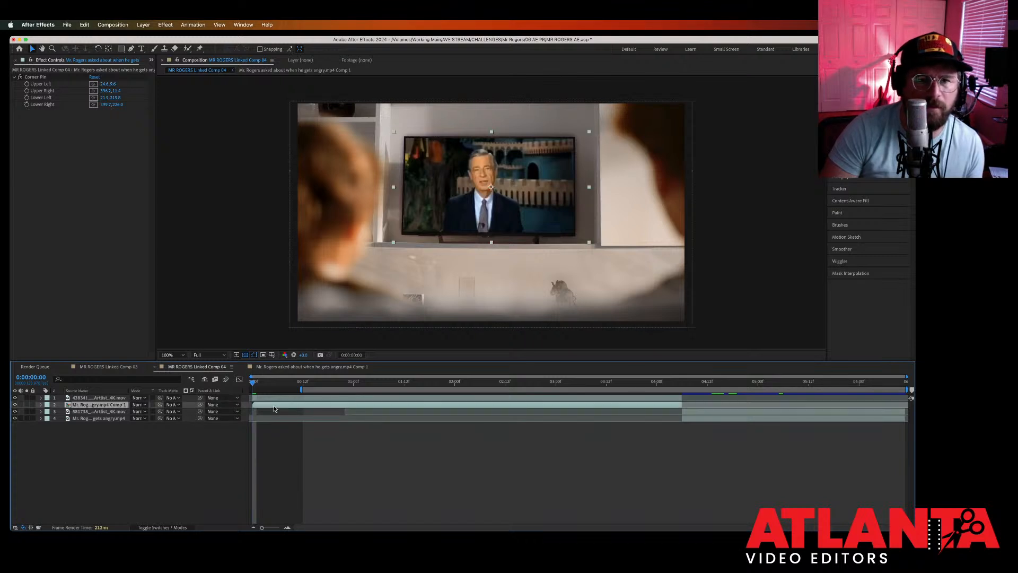
pyautogui.press('super+z')
# Step: Try pre-composing the Mr. Rogers layer with all attributes moved into the new composition and the duration adjusted to the layer's time span
pyautogui.rightClick(274, 409)
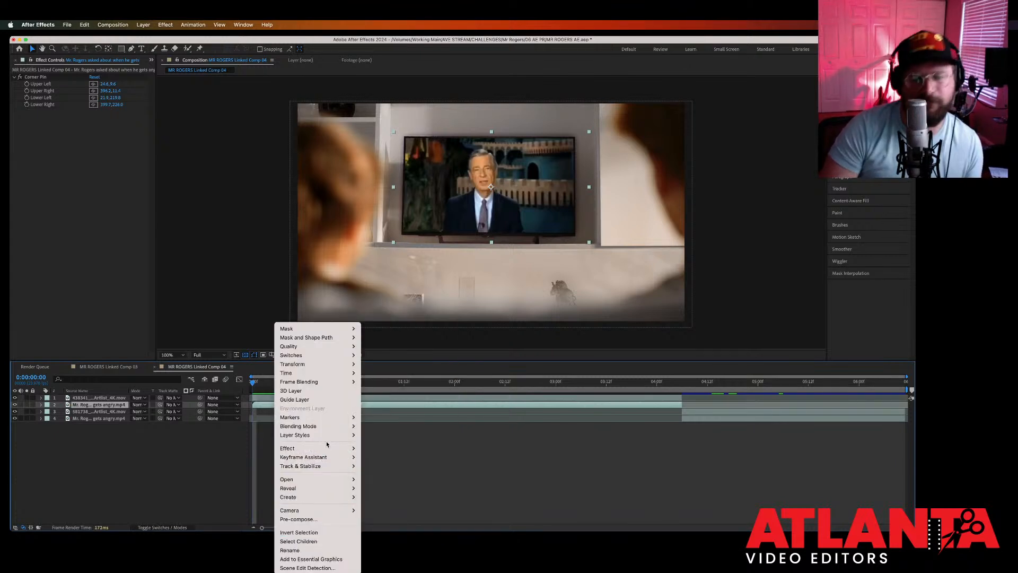
pyautogui.moveTo(319, 480)
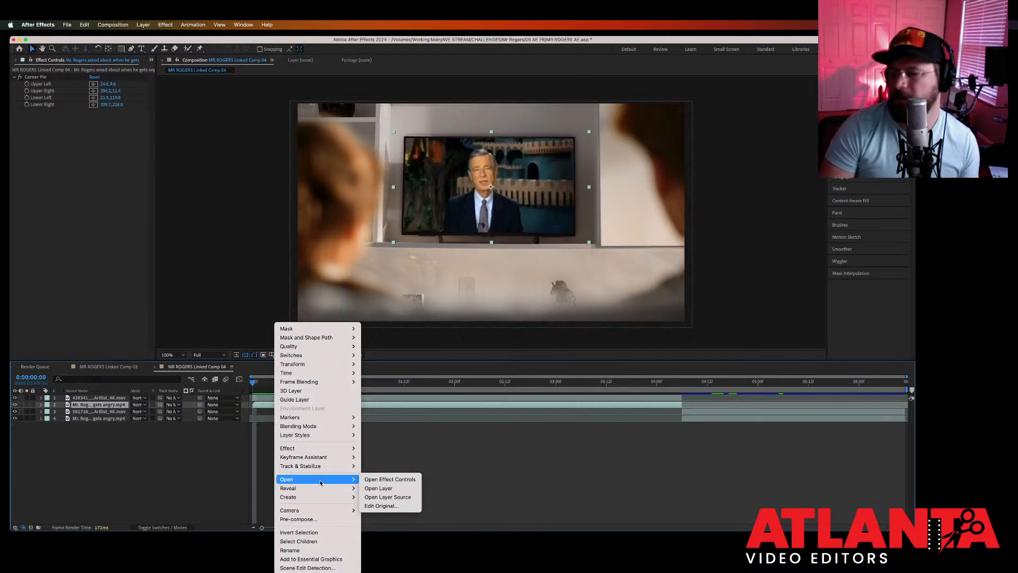
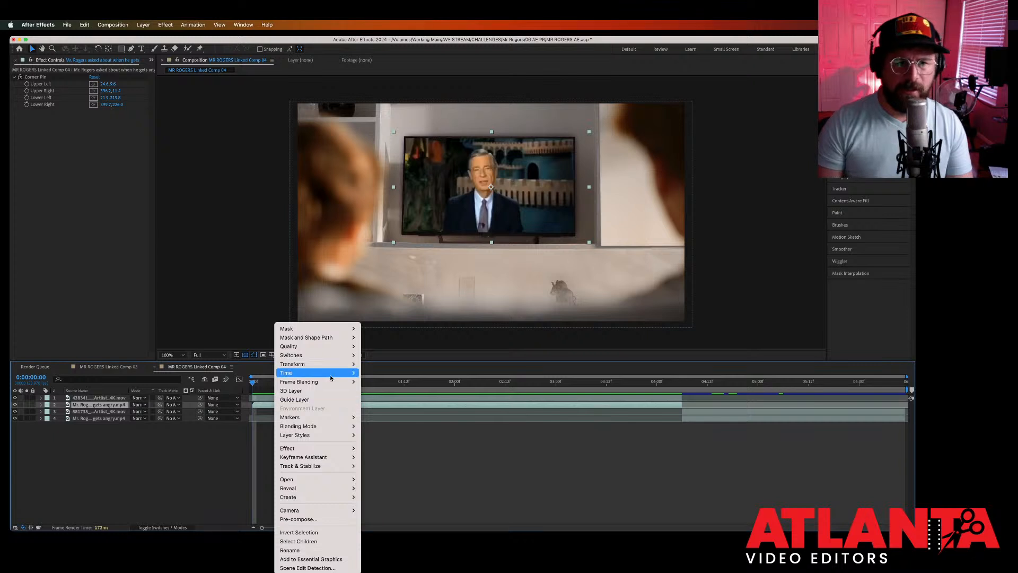
pyautogui.moveTo(337, 347)
pyautogui.moveTo(337, 329)
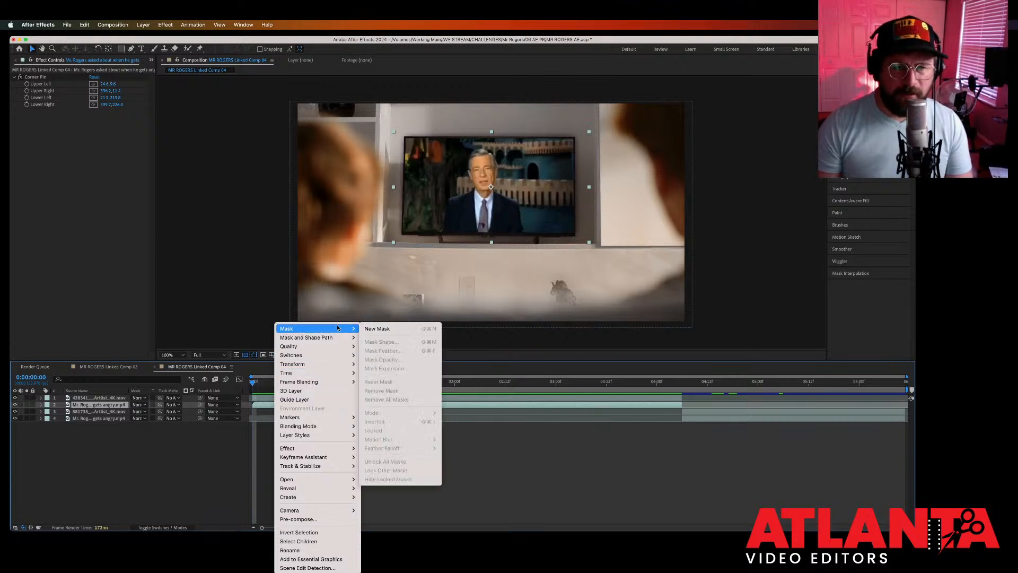
pyautogui.moveTo(349, 435)
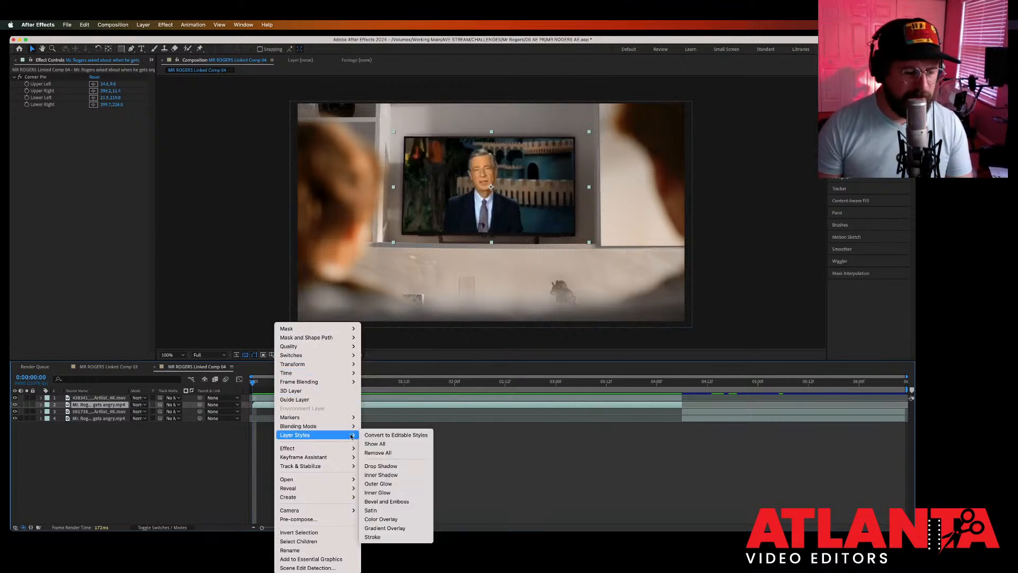
pyautogui.moveTo(336, 458)
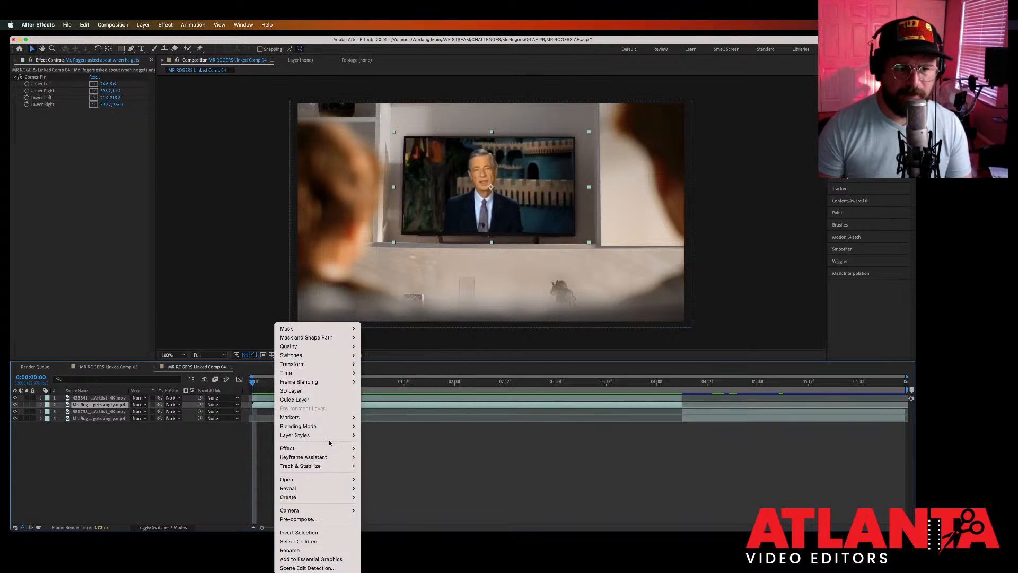
pyautogui.moveTo(326, 478)
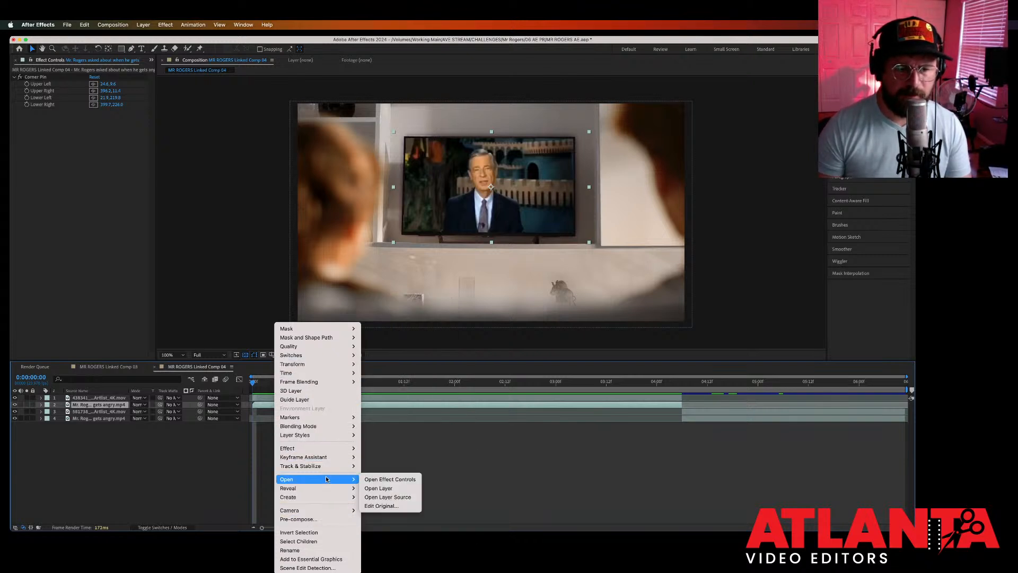
pyautogui.click(324, 519)
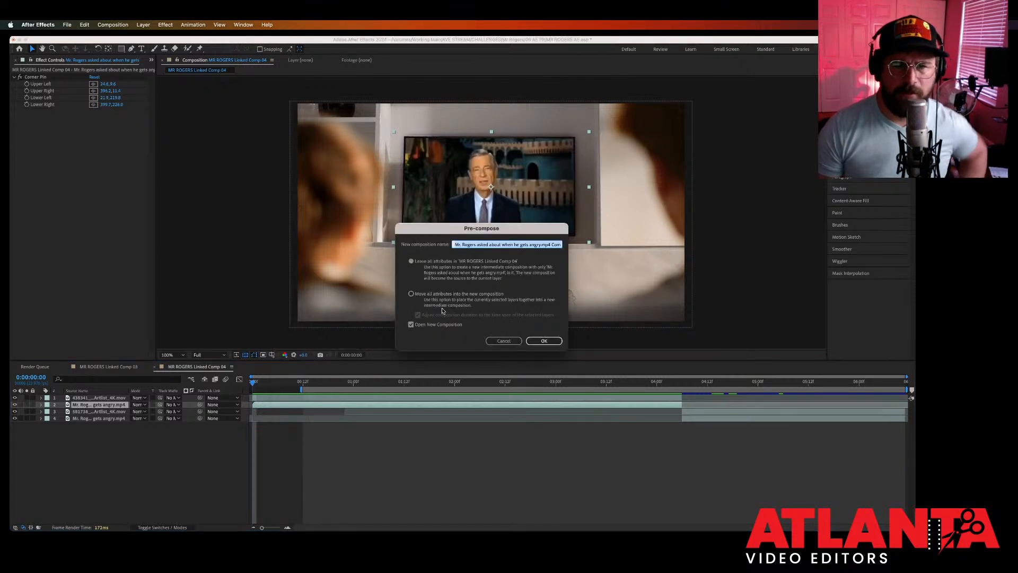
pyautogui.click(411, 294)
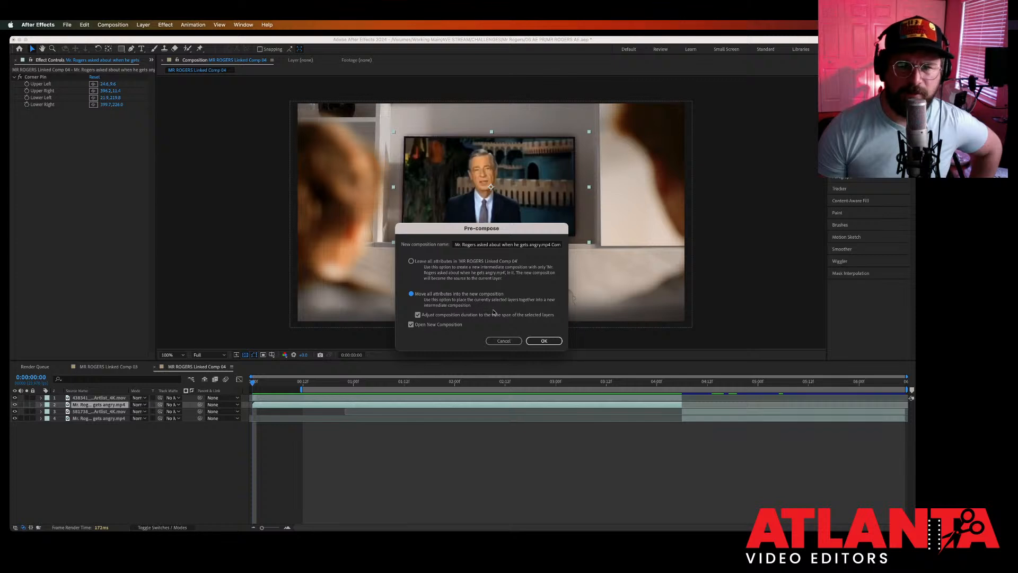
pyautogui.click(534, 342)
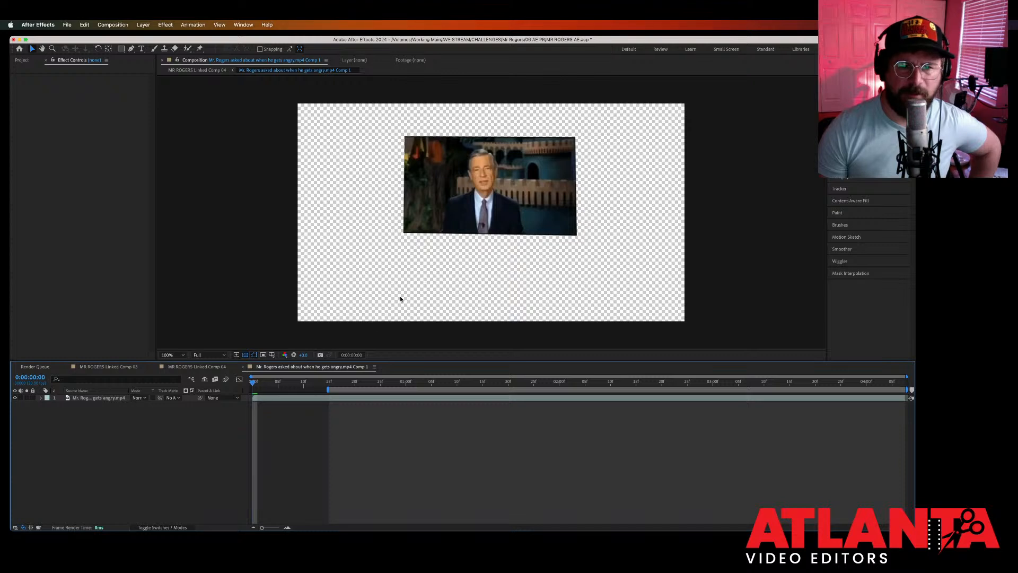
# Step: Try applying the TV clip's Mocha AE Transform export to the Mr. Rogers pre-comp in MR ROGERS Linked Comp 04, then play back and inspect the pre-comp
pyautogui.click(216, 368)
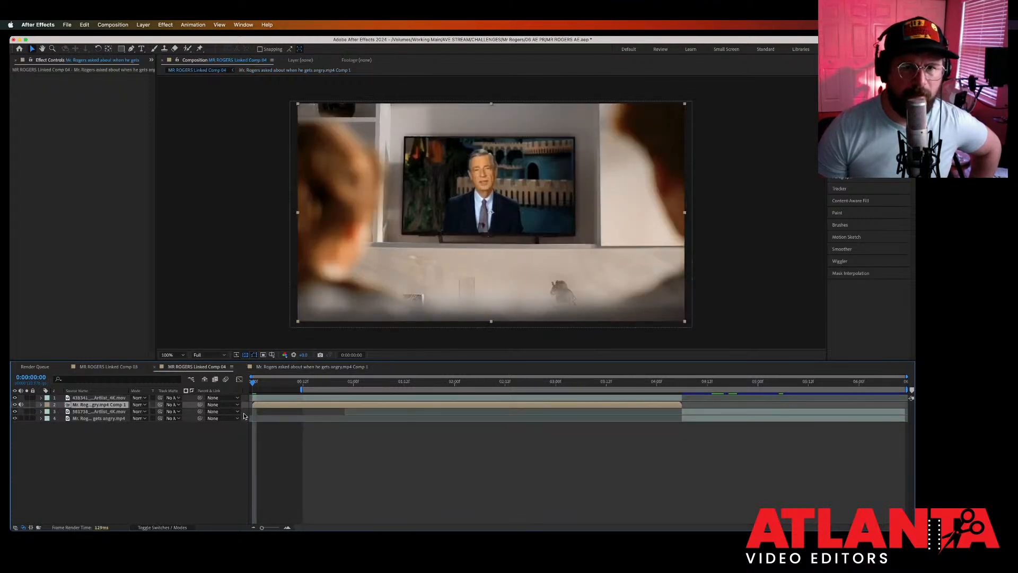
pyautogui.click(228, 398)
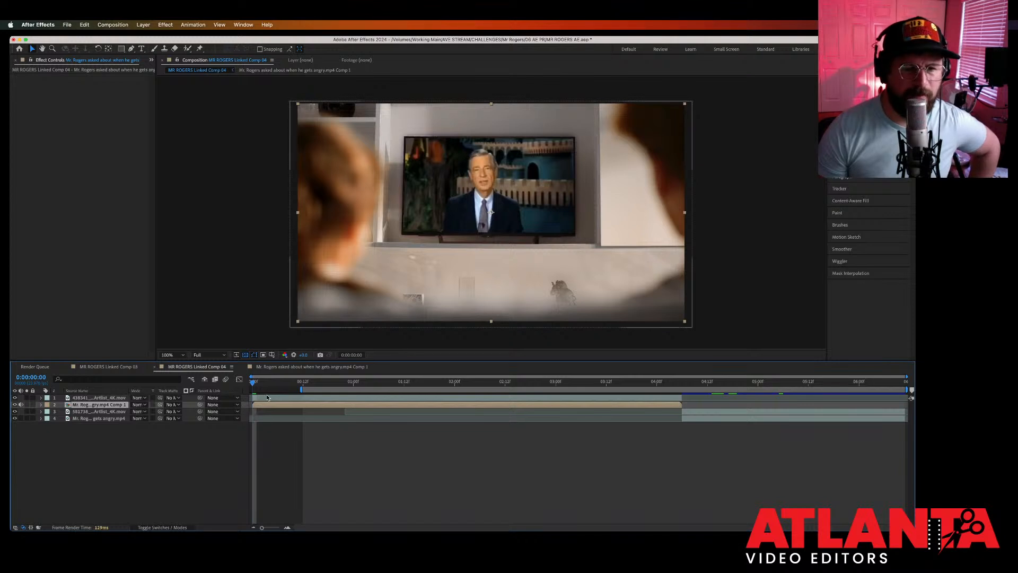
pyautogui.click(121, 221)
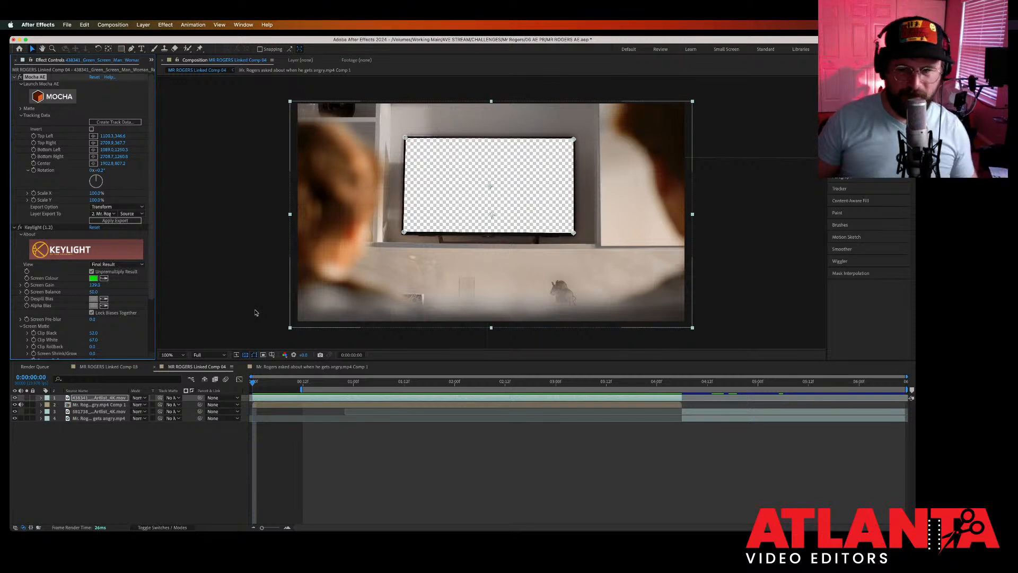
pyautogui.moveTo(259, 382)
pyautogui.mouseDown()
pyautogui.moveTo(399, 387)
pyautogui.moveTo(245, 391)
pyautogui.mouseUp()
pyautogui.click(309, 406)
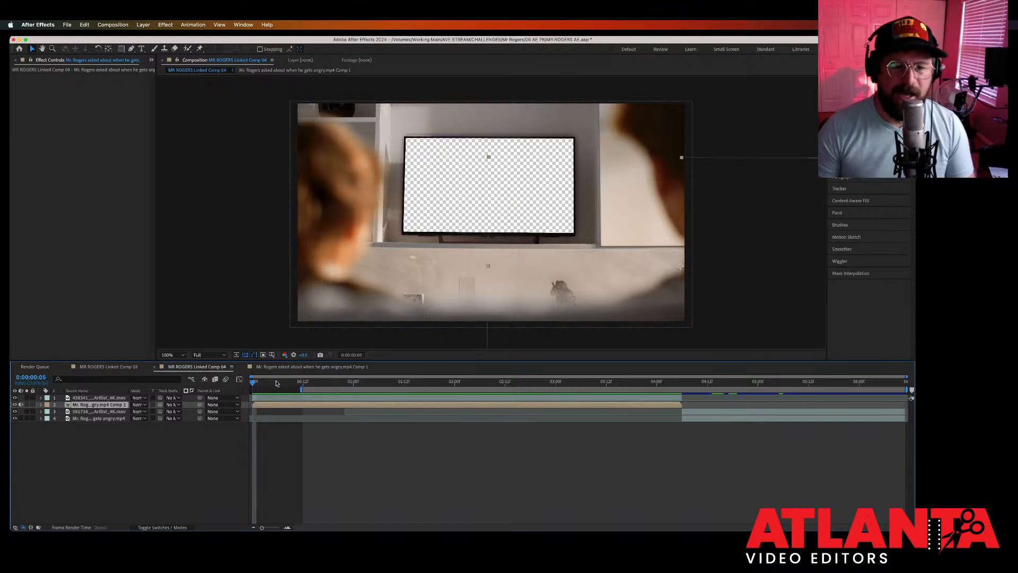
pyautogui.press('space')
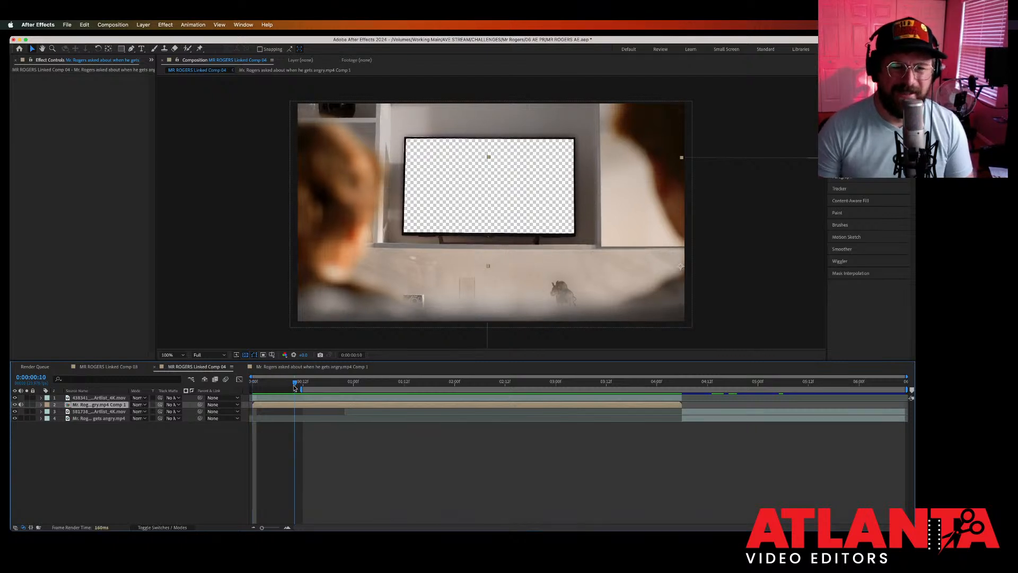
pyautogui.doubleClick(359, 406)
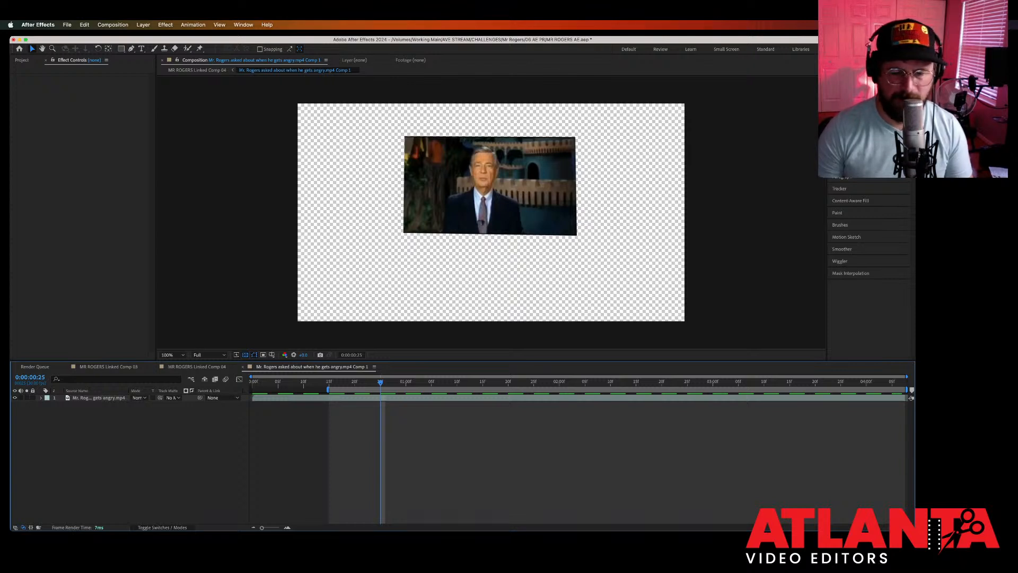
# Step: Switch to OBS Studio and lower the microphone's level slightly in the audio mixer
pyautogui.press('super+Tab')
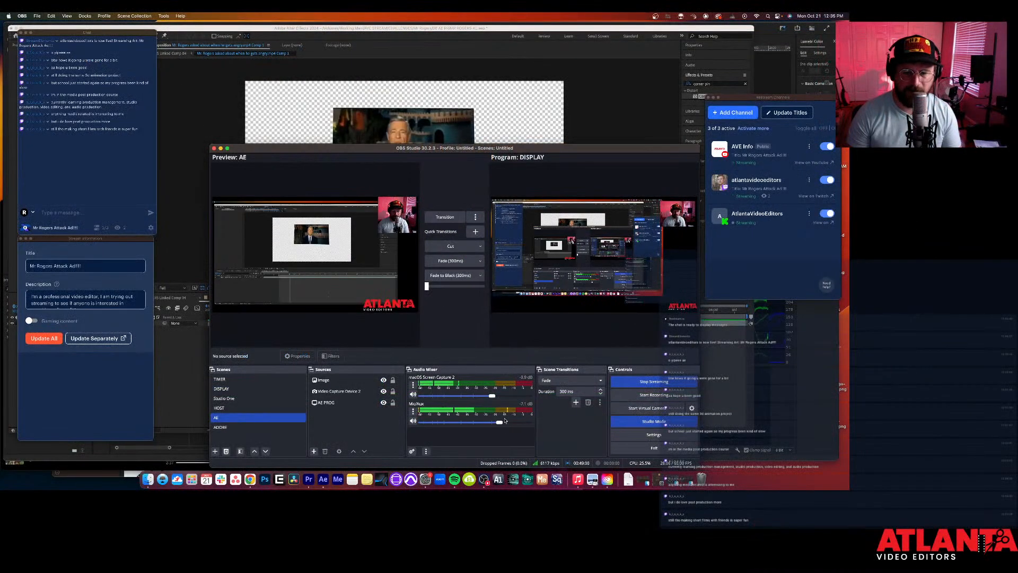
pyautogui.moveTo(500, 423); pyautogui.dragTo(491, 423)
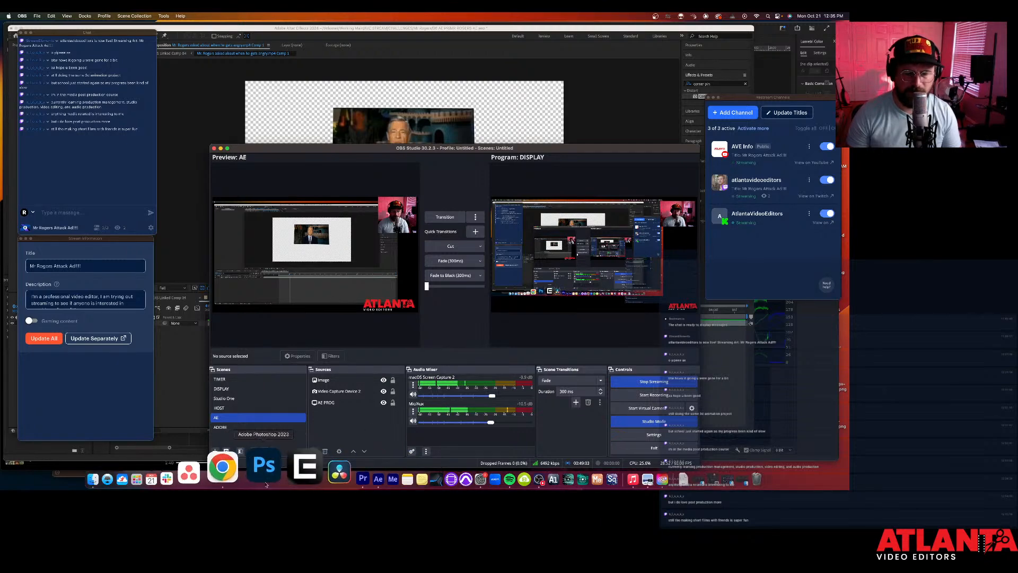
# Step: Switch to Chrome and search Google for "mocha export trackind data step by step"
pyautogui.click(239, 466)
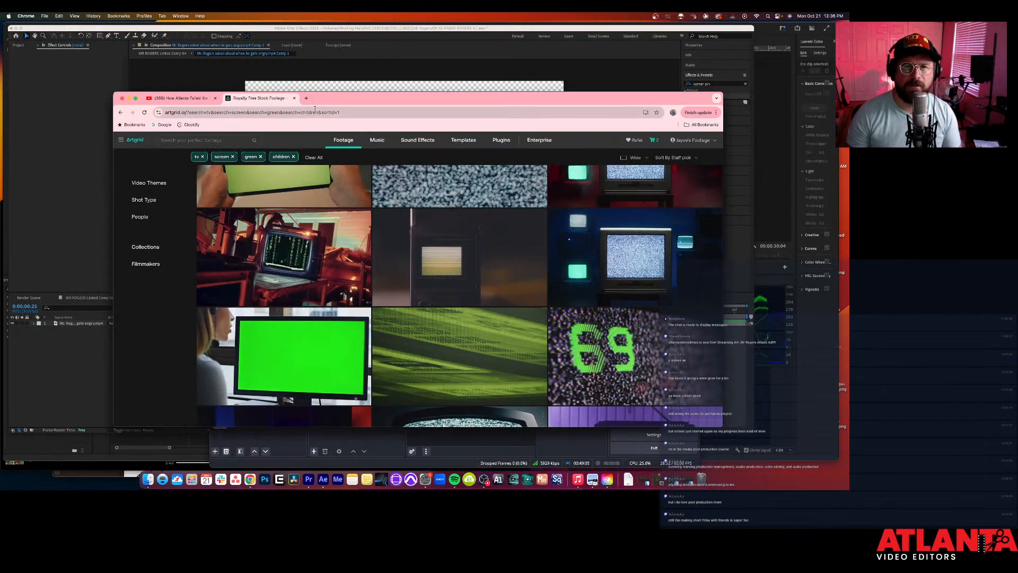
pyautogui.click(313, 110)
pyautogui.write('mocha')
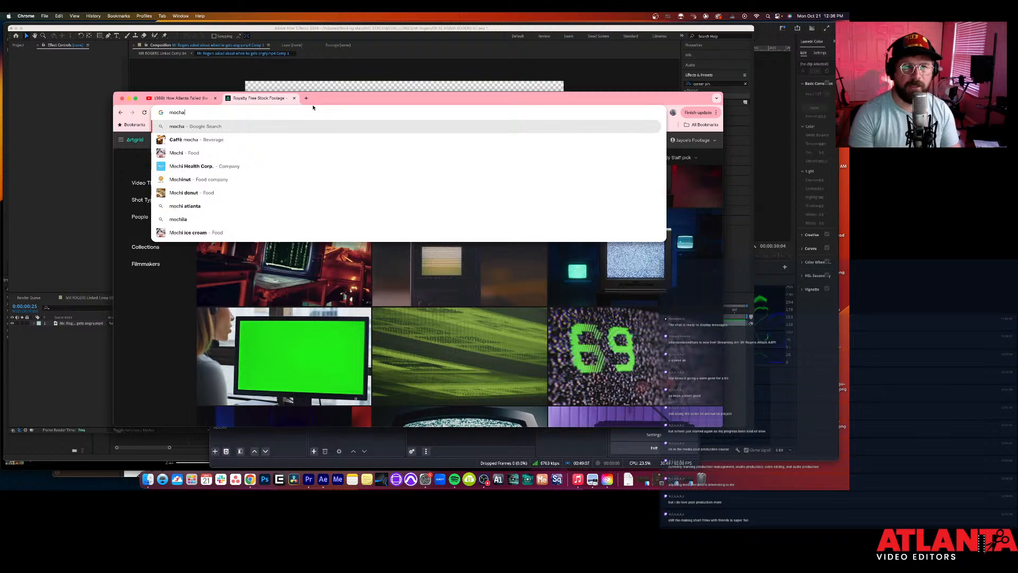
pyautogui.write(' export ')
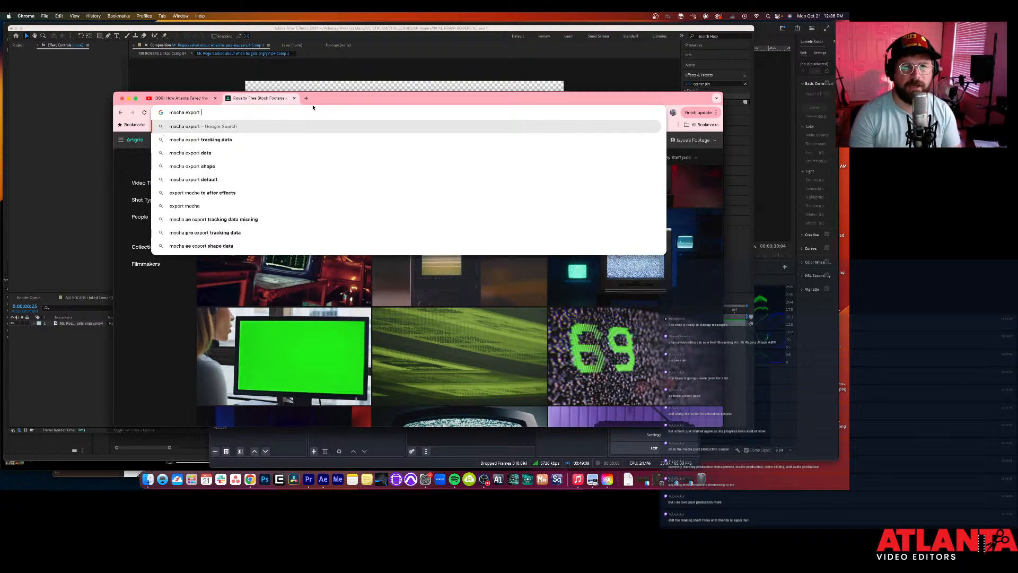
pyautogui.write('trackind date')
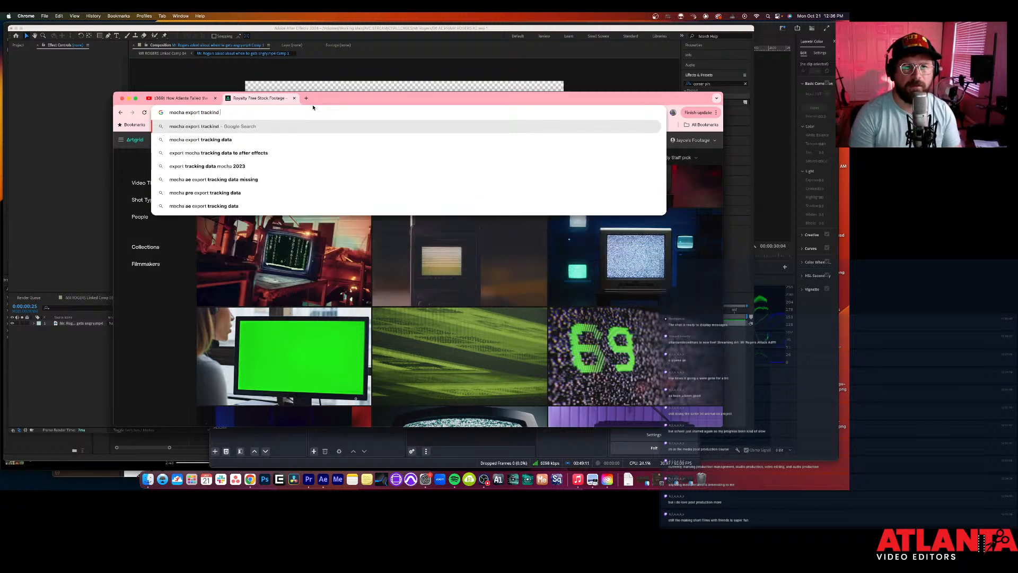
pyautogui.press('BackSpace')
pyautogui.press('BackSpace')
pyautogui.write('a step by step')
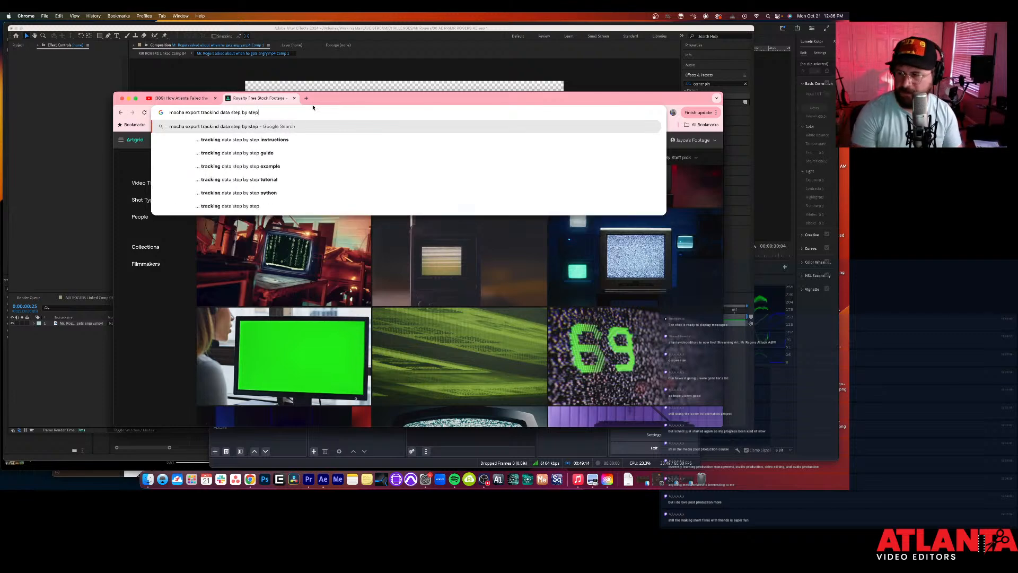
pyautogui.press('Return')
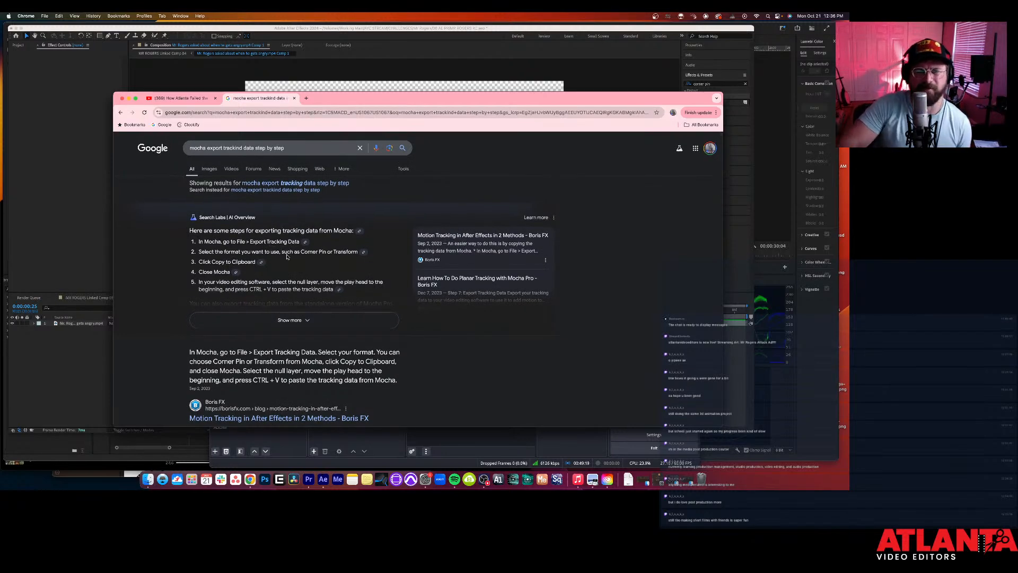
# Step: Expand the AI overview in the search results and read its steps for exporting Mocha tracking data
pyautogui.scroll(-2, 287, 256)
pyautogui.scroll(-1, 290, 256)
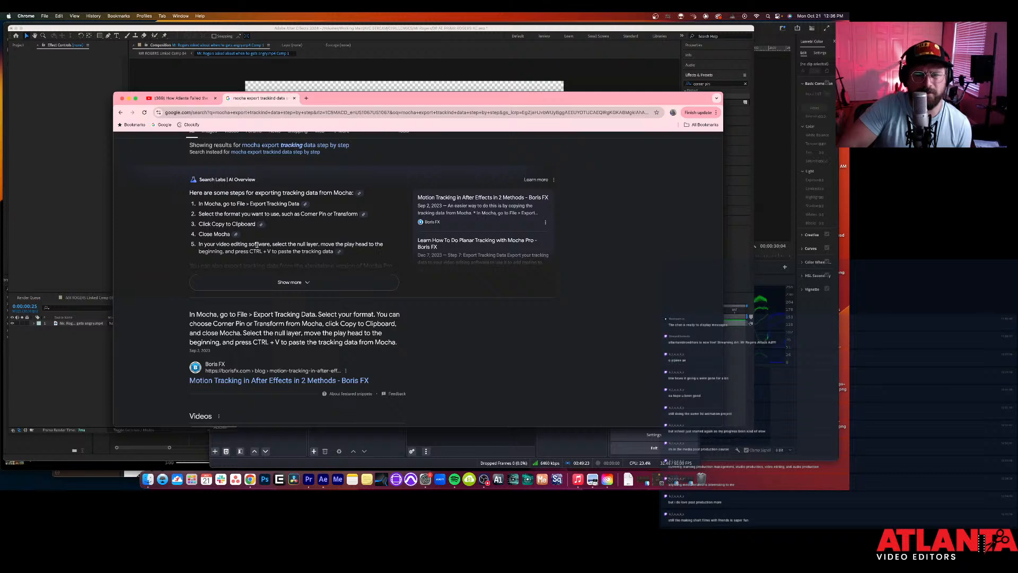
pyautogui.click(291, 283)
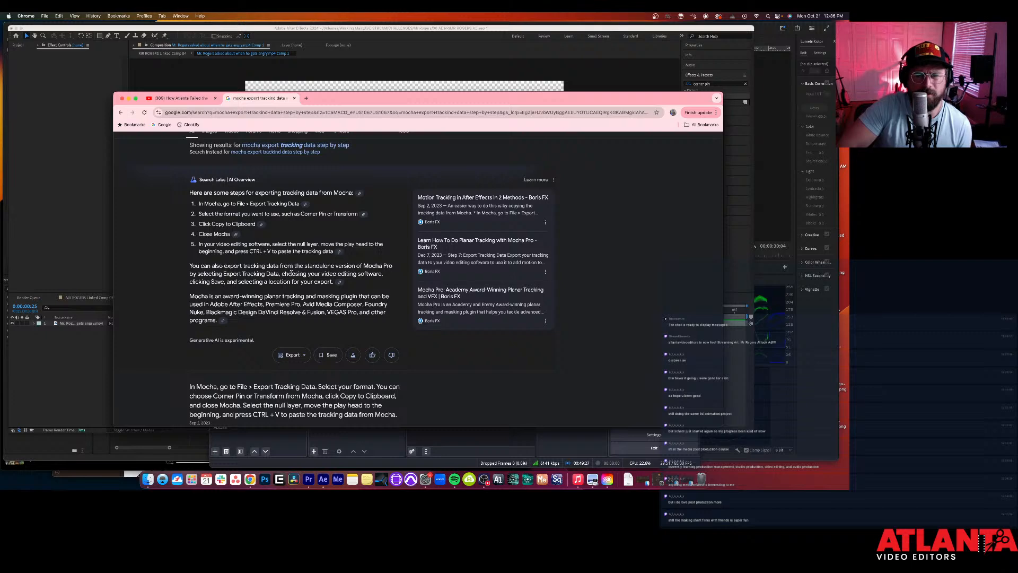
pyautogui.scroll(-2, 291, 273)
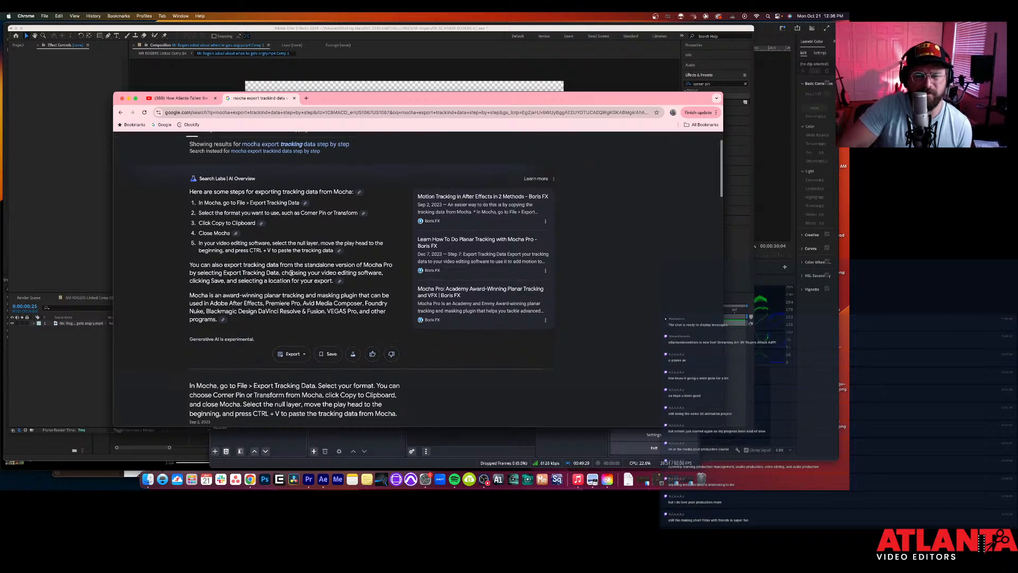
pyautogui.scroll(-1, 301, 271)
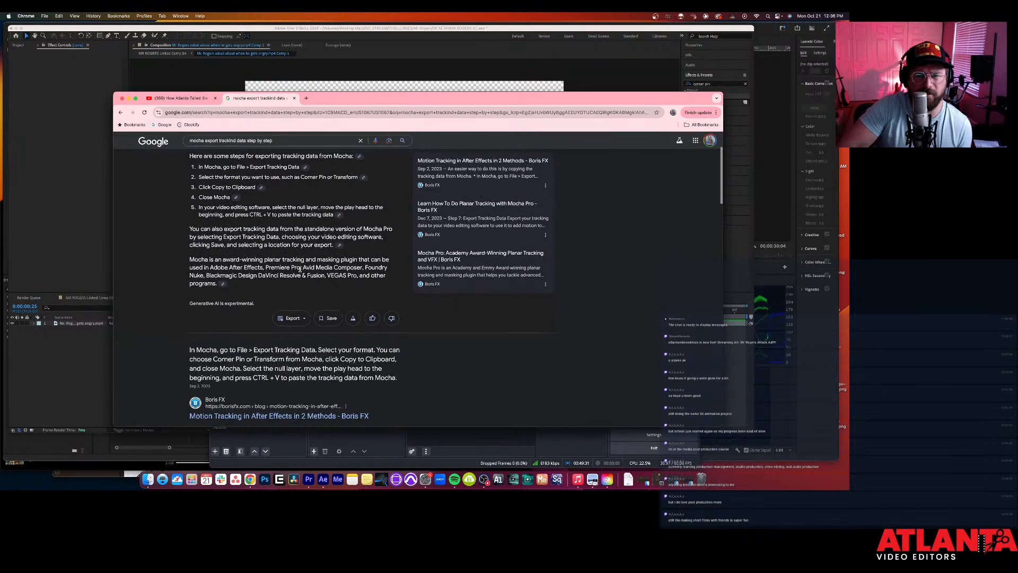
pyautogui.scroll(4, 300, 271)
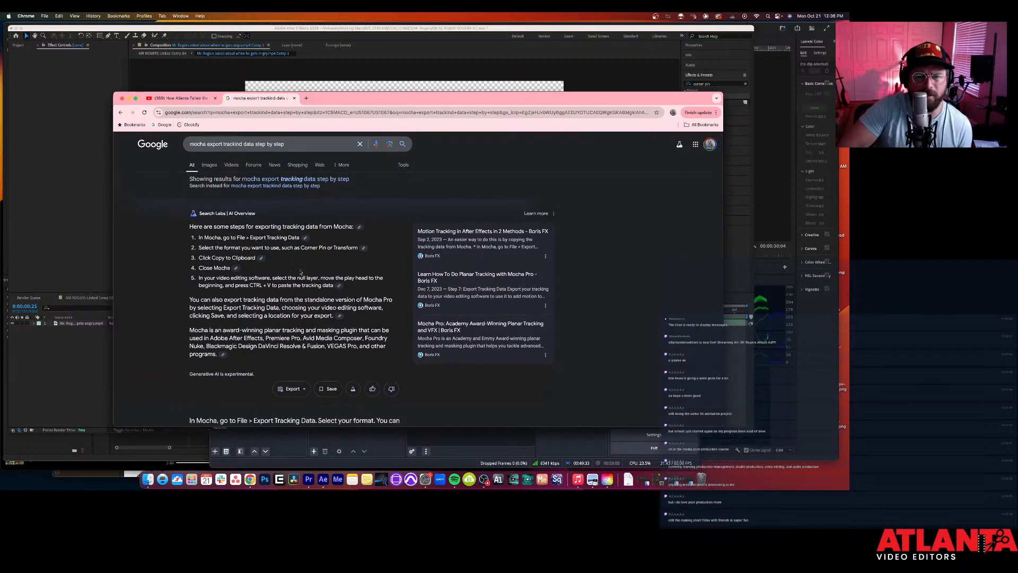
# Step: Switch back to After Effects, return MR ROGERS Linked Comp 04 to 0:00:00:00, and undo the Mocha export and the pre-compose
pyautogui.click(92, 377)
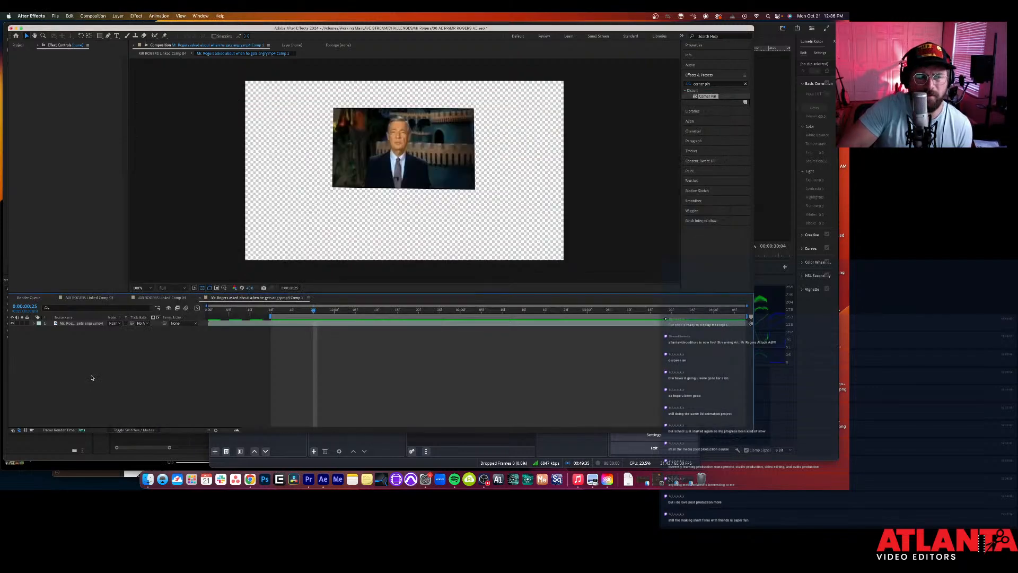
pyautogui.click(168, 298)
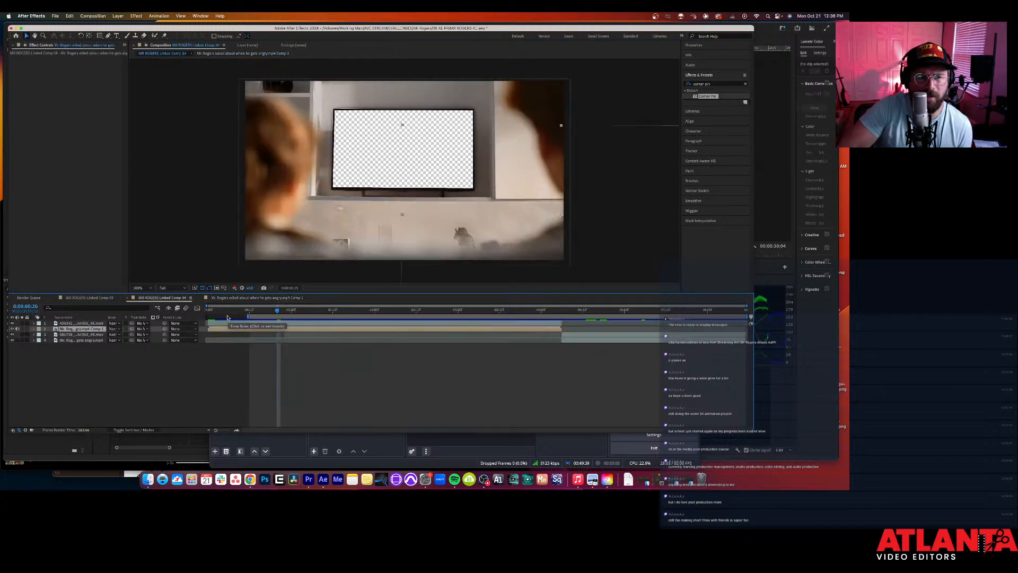
pyautogui.moveTo(276, 310); pyautogui.dragTo(208, 315)
pyautogui.press('super+z')
pyautogui.press('super+z')
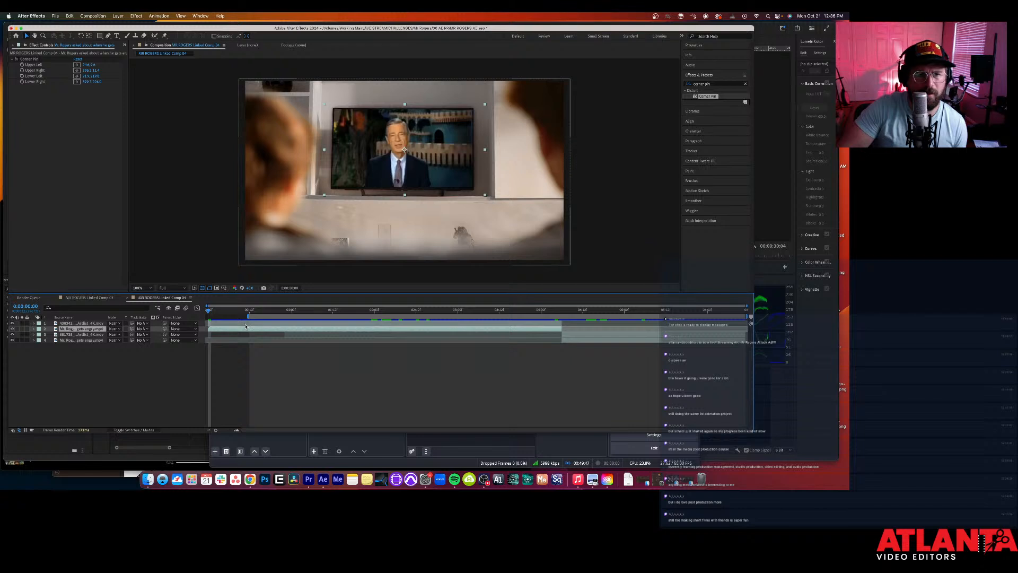
# Step: Check the TV clip's Mocha AE export controls, then switch to Chrome to reread the export steps in the AI overview
pyautogui.click(242, 323)
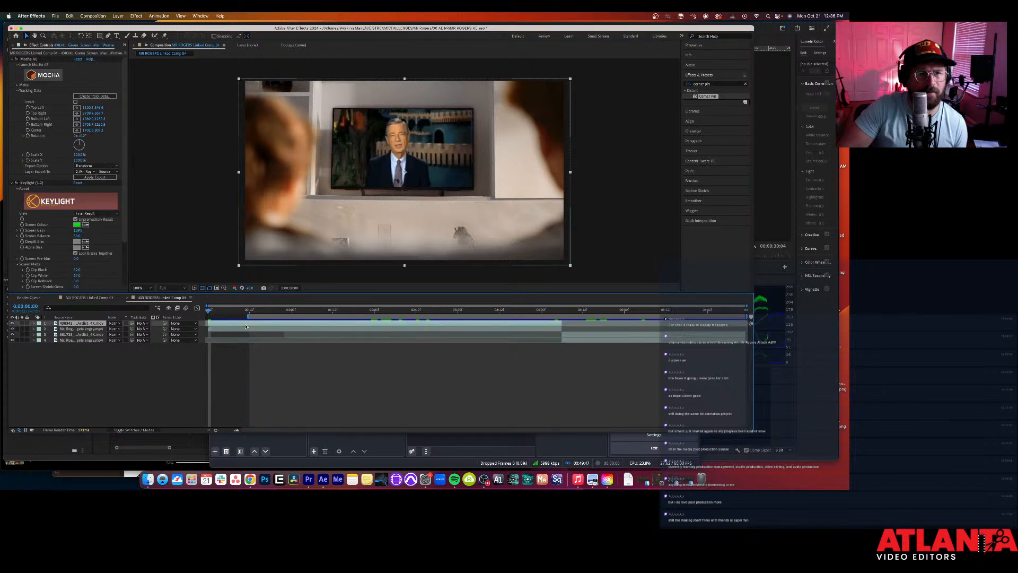
pyautogui.click(104, 179)
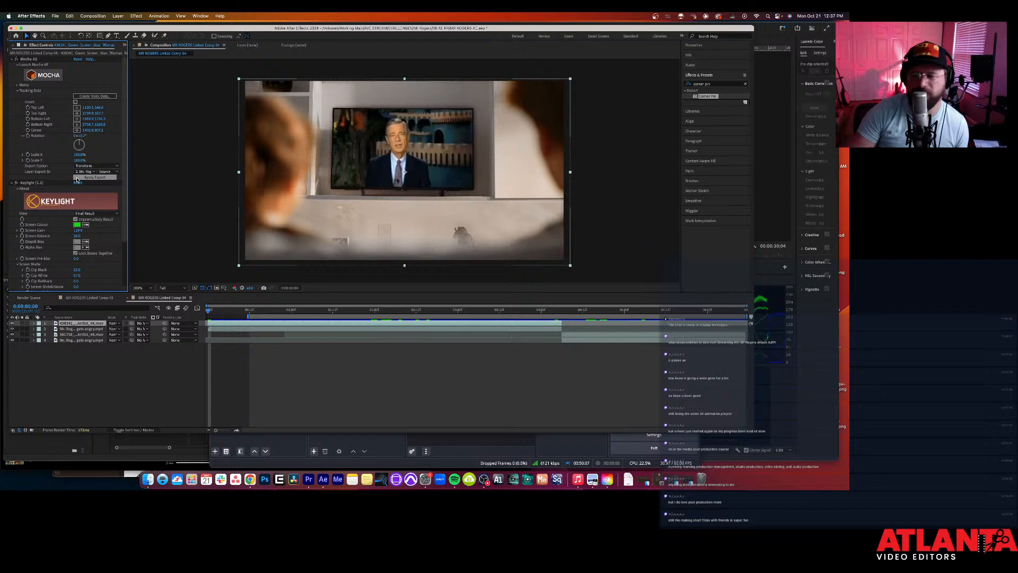
pyautogui.click(250, 479)
pyautogui.scroll(-2, 364, 290)
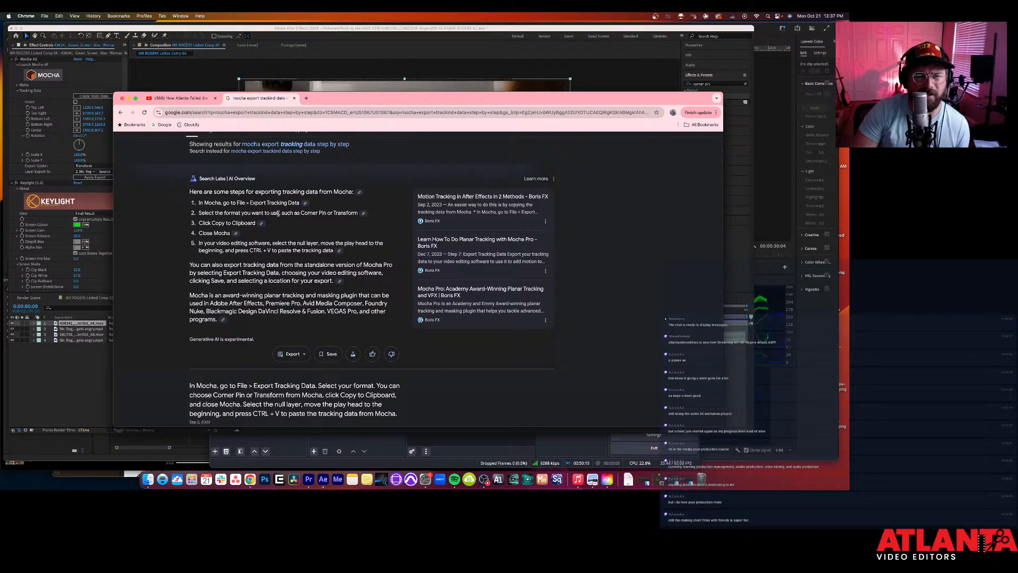
# Step: Return to After Effects, set the TV clip's Mocha AE layer export target to None, and apply the export
pyautogui.scroll(-1, 220, 212)
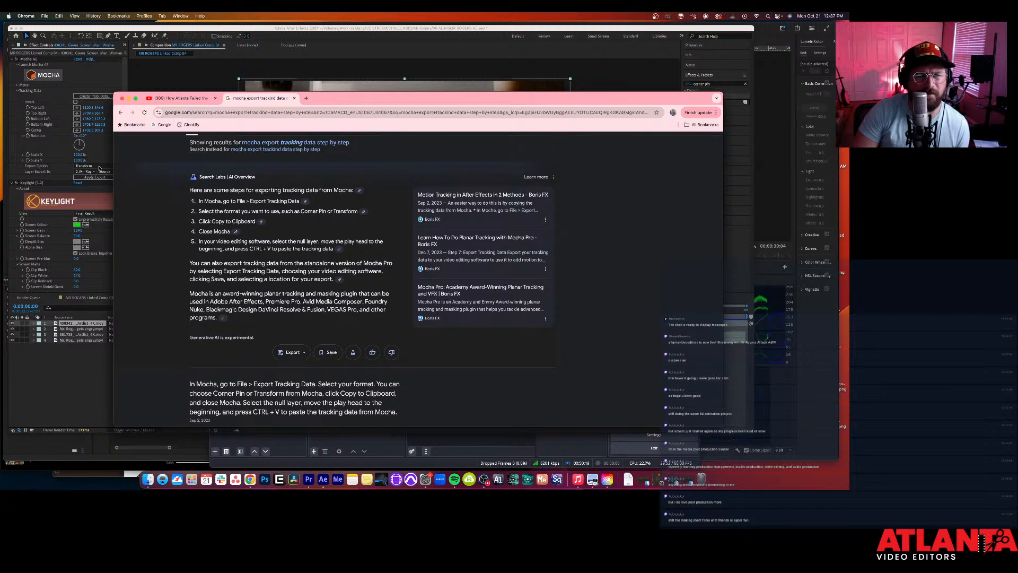
pyautogui.click(65, 181)
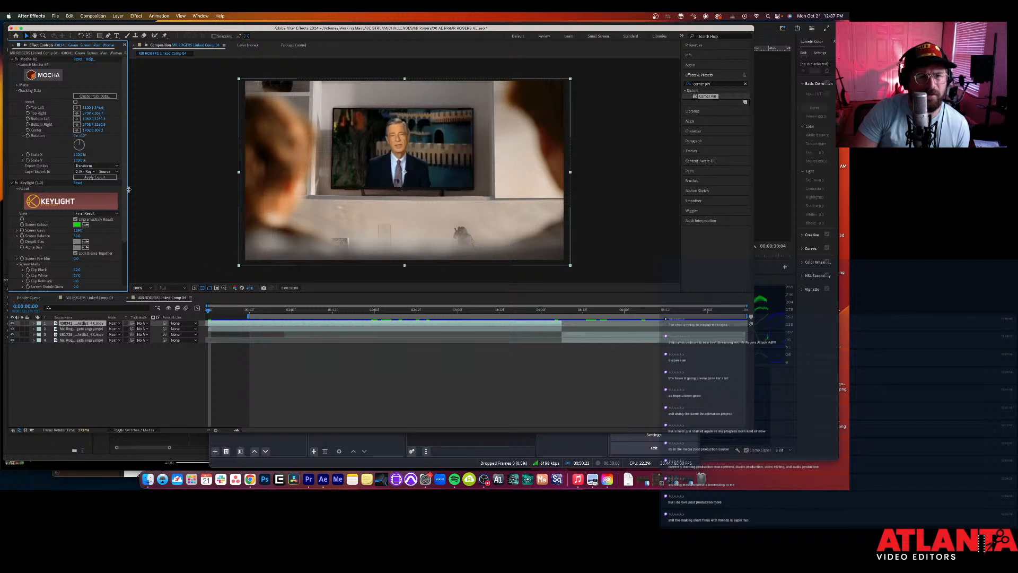
pyautogui.click(88, 172)
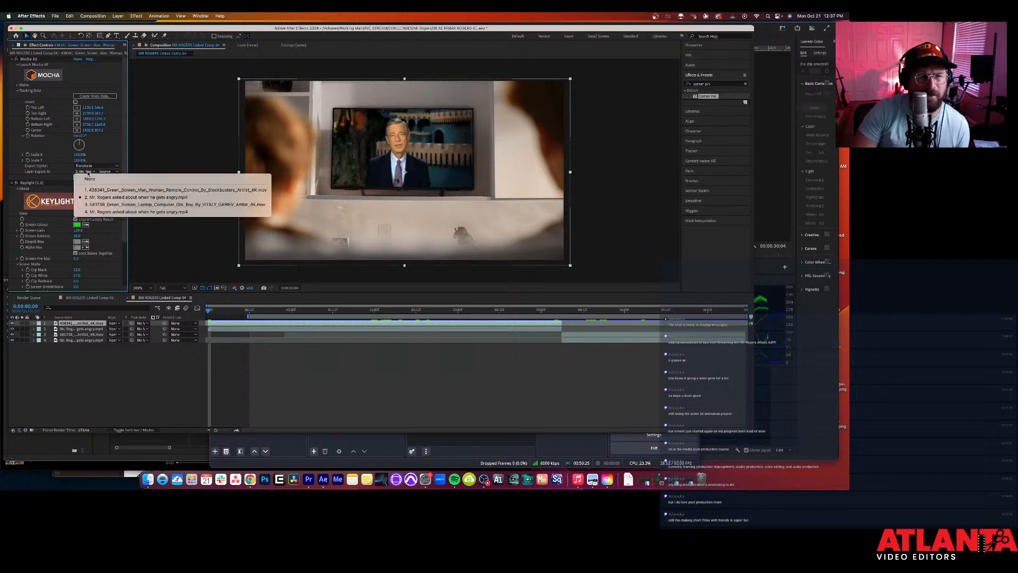
pyautogui.click(90, 179)
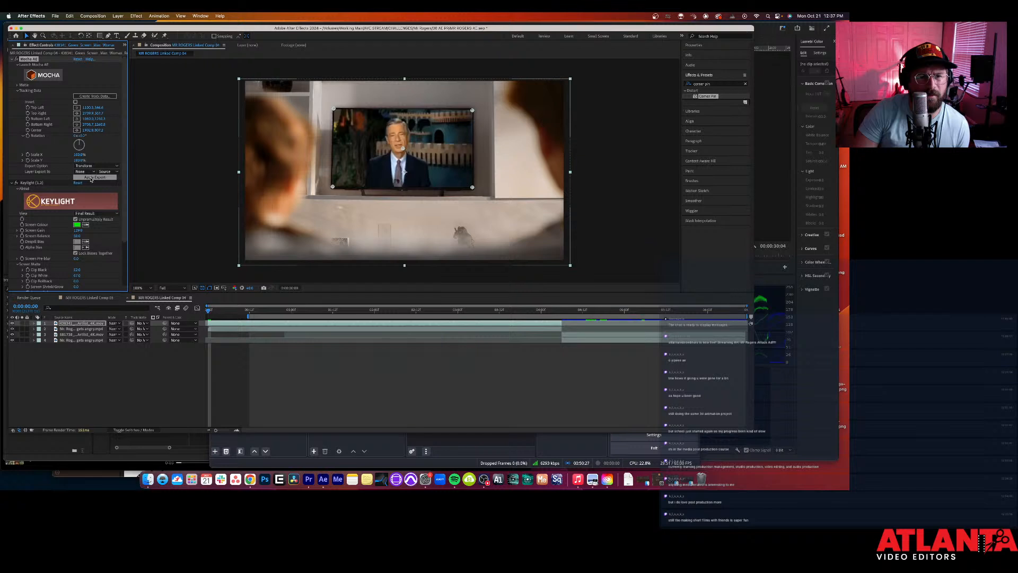
pyautogui.click(90, 178)
# Step: Expand the Effects and Transform properties of the Mr. Rogers layer beneath the TV clip to check for tracking data
pyautogui.click(55, 329)
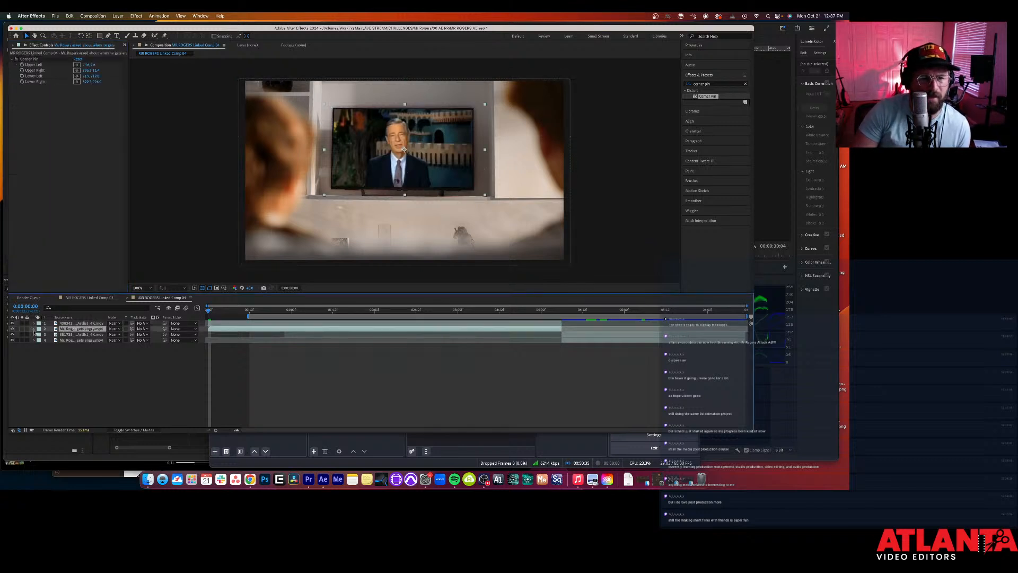
pyautogui.click(35, 330)
pyautogui.click(39, 340)
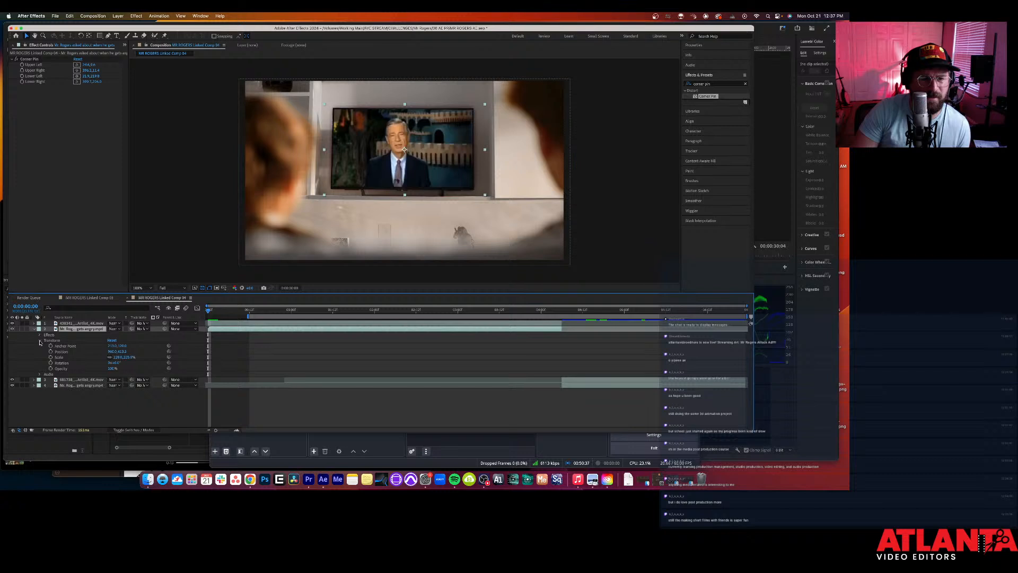
pyautogui.click(41, 335)
# Step: Set the TV clip's Mocha AE export option to Corner Pin and target layer 2, the Mr. Rogers clip
pyautogui.click(77, 323)
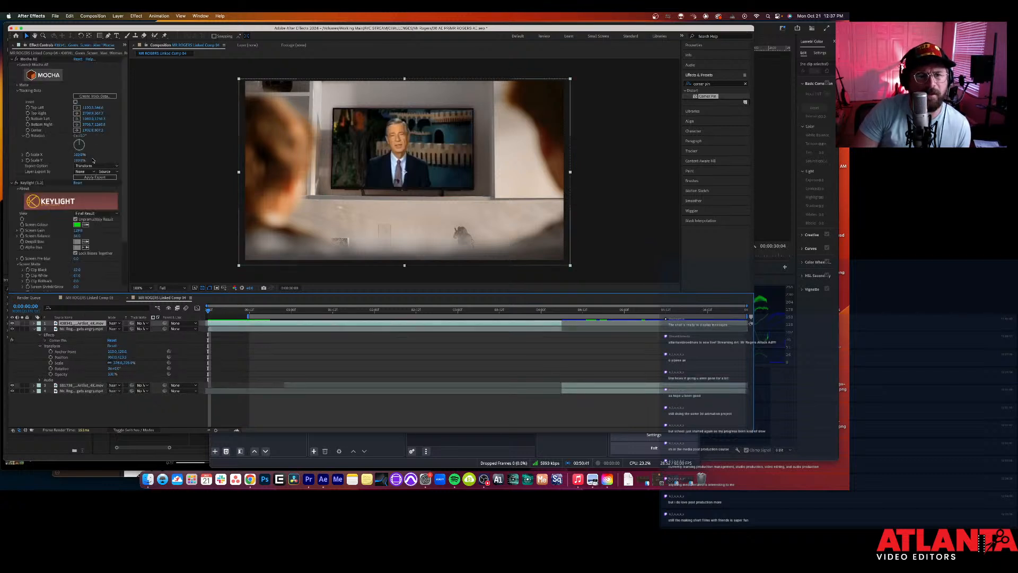
pyautogui.click(95, 166)
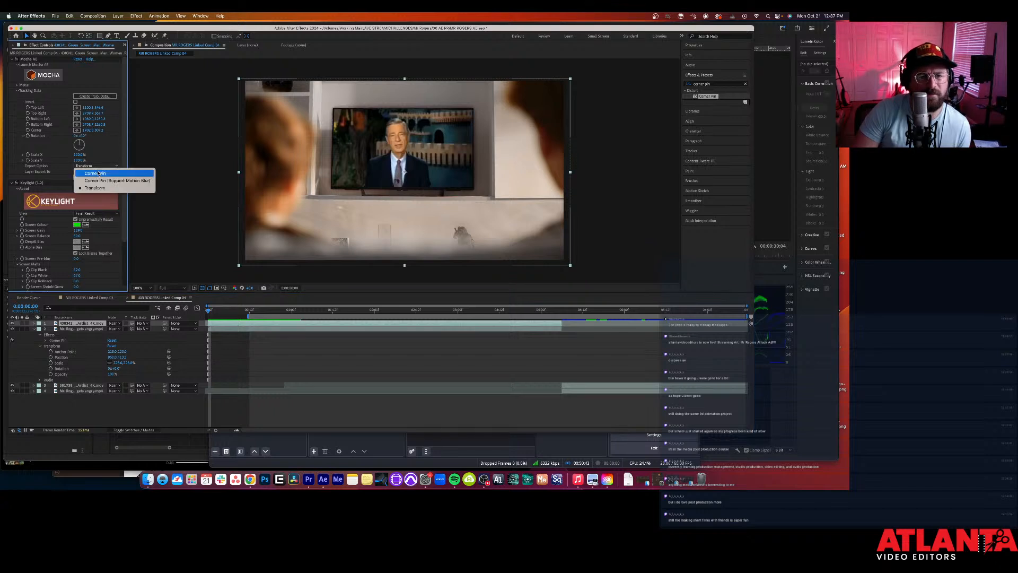
pyautogui.click(94, 173)
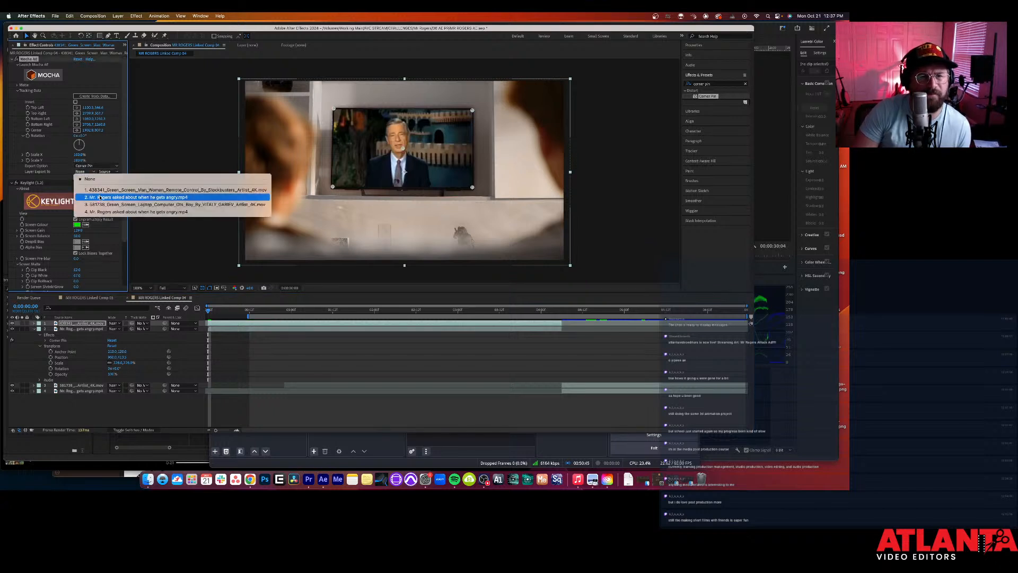
pyautogui.click(138, 196)
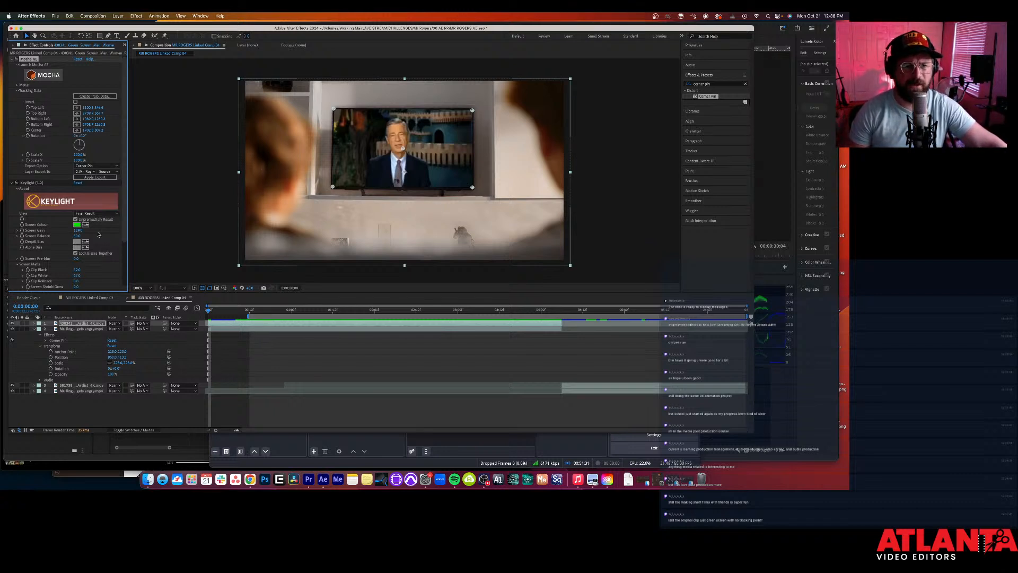
# Step: Apply the Mocha corner pin export and compare the two Corner Pin effects on the Mr. Rogers layer
pyautogui.click(94, 177)
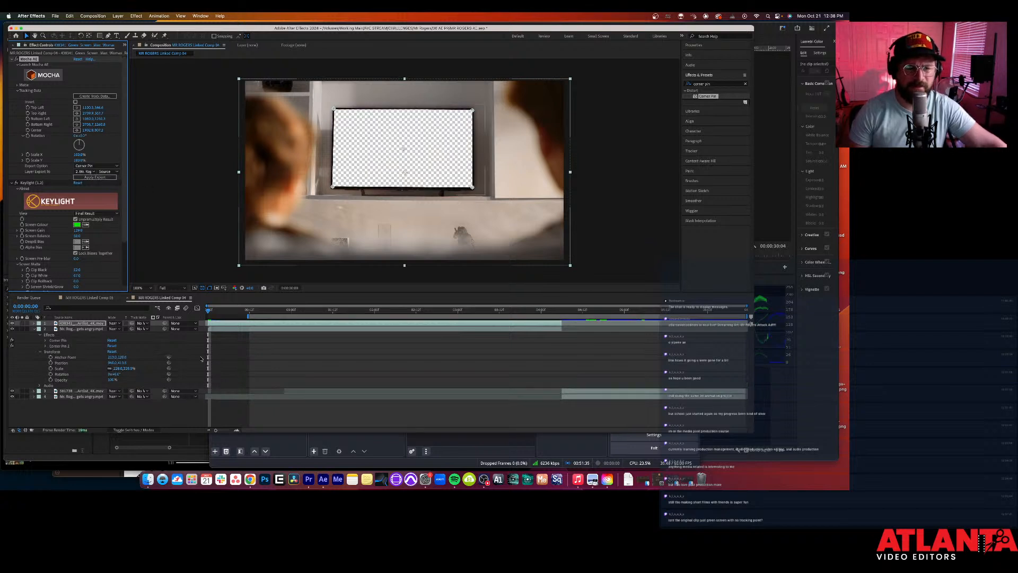
pyautogui.click(62, 345)
pyautogui.click(61, 341)
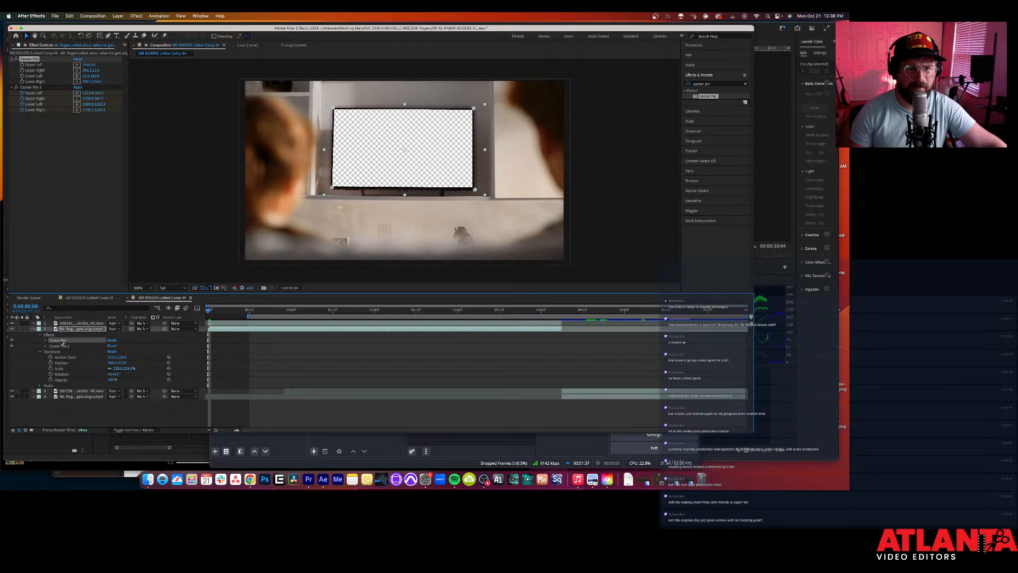
pyautogui.click(60, 346)
pyautogui.click(60, 341)
pyautogui.click(60, 346)
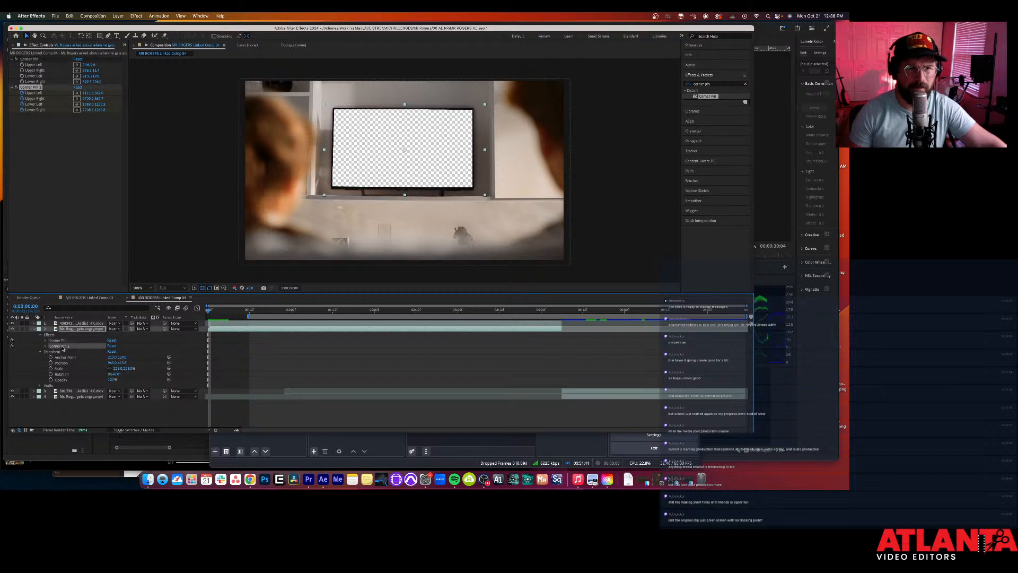
# Step: Try deleting the original Corner Pin from the Mr. Rogers layer, and undo both the deletion and the Mocha export
pyautogui.click(65, 341)
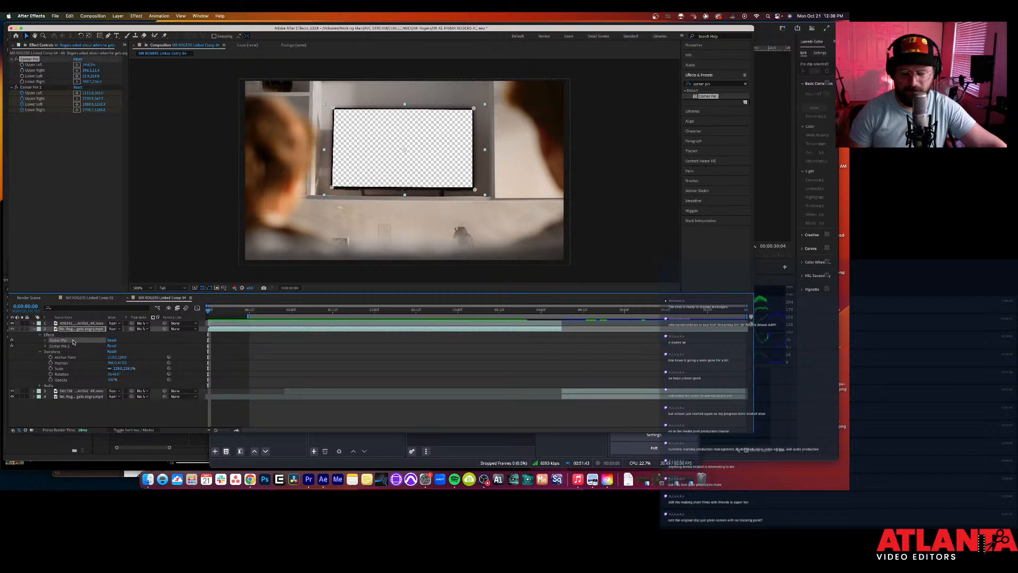
pyautogui.press('Delete')
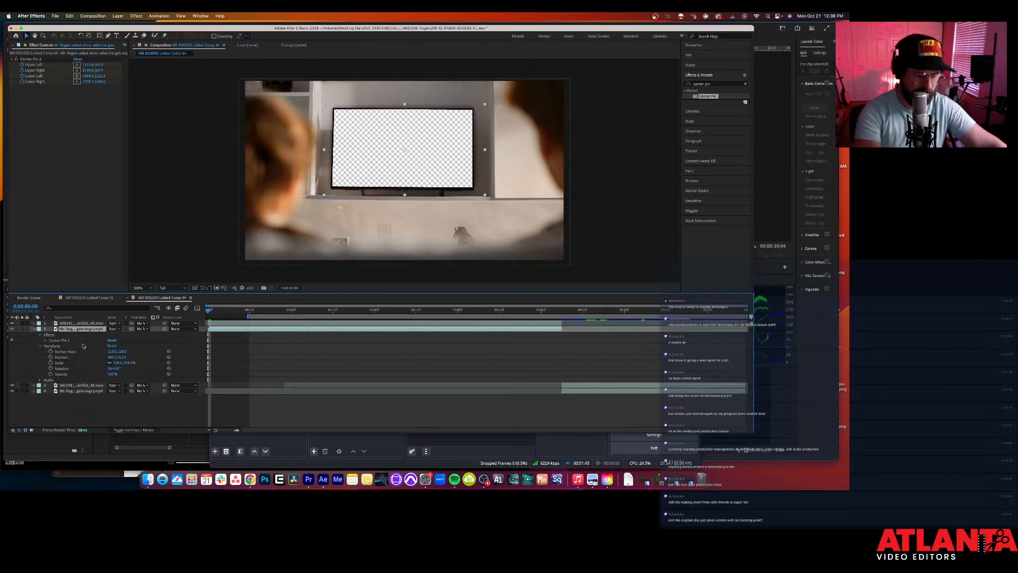
pyautogui.press('super+z')
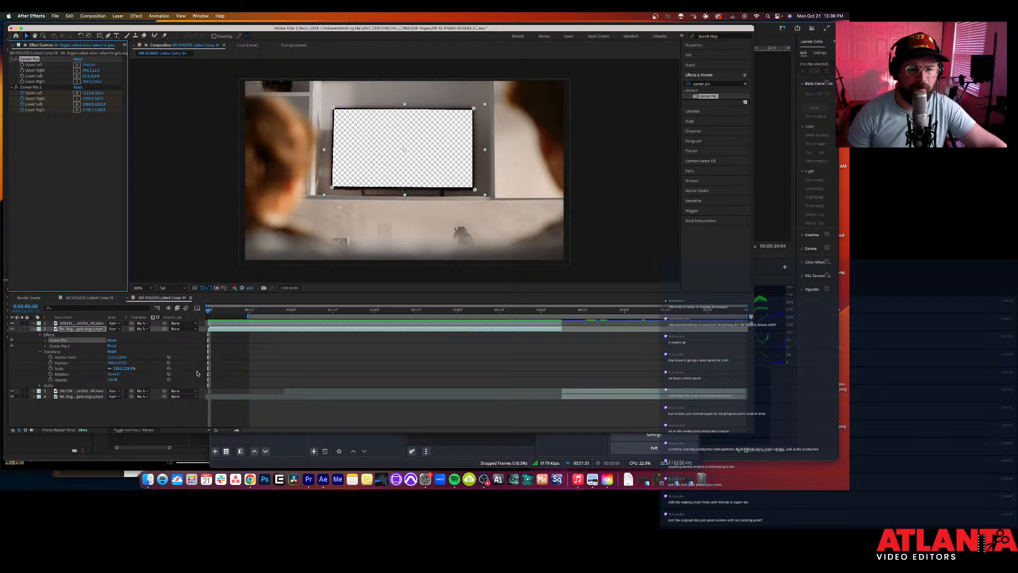
pyautogui.press('super+z')
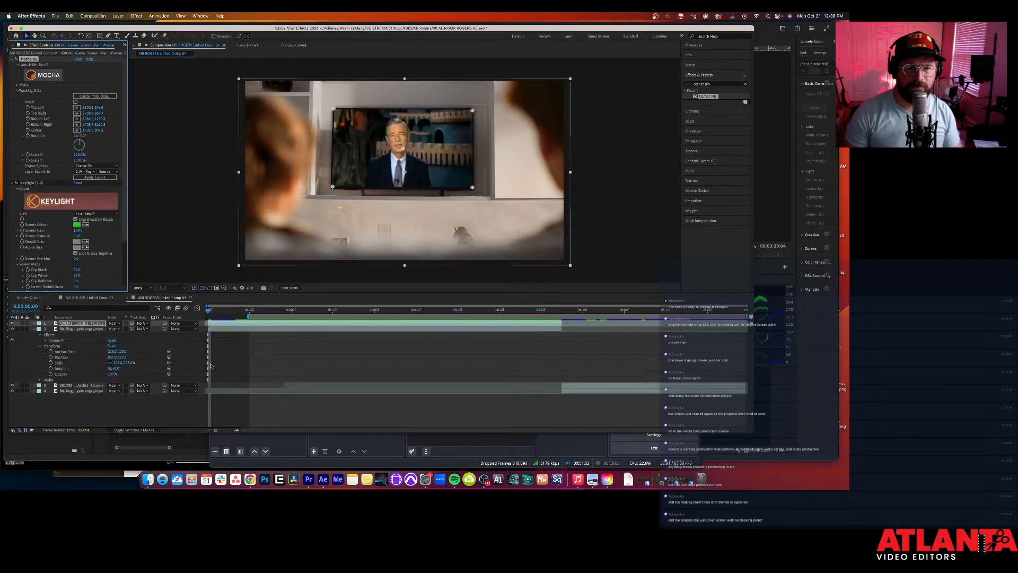
# Step: Play the composition, check the TV shot at 0:00:03:11, and return to 0:00:00:00
pyautogui.press('space')
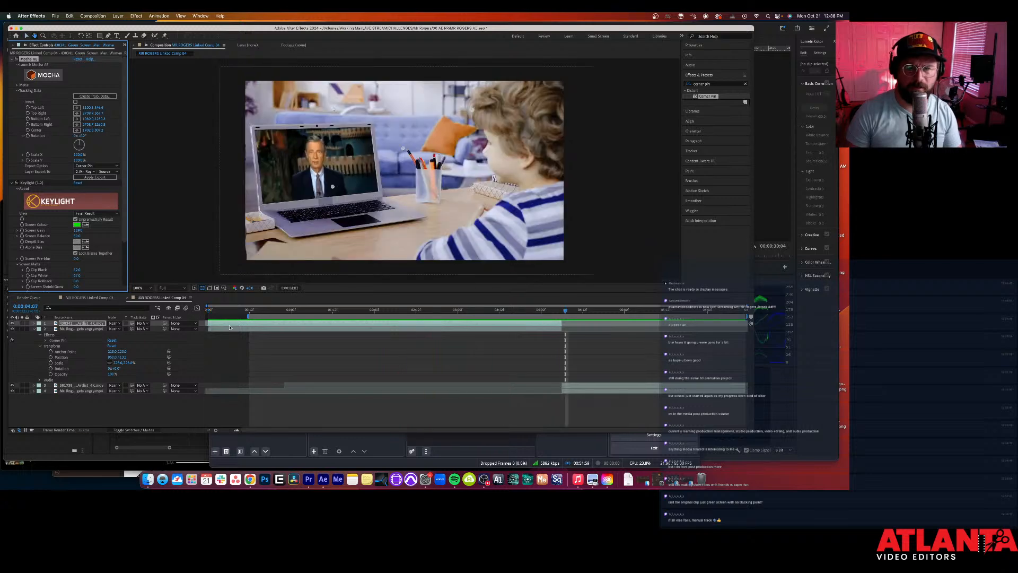
pyautogui.moveTo(538, 311); pyautogui.dragTo(496, 318)
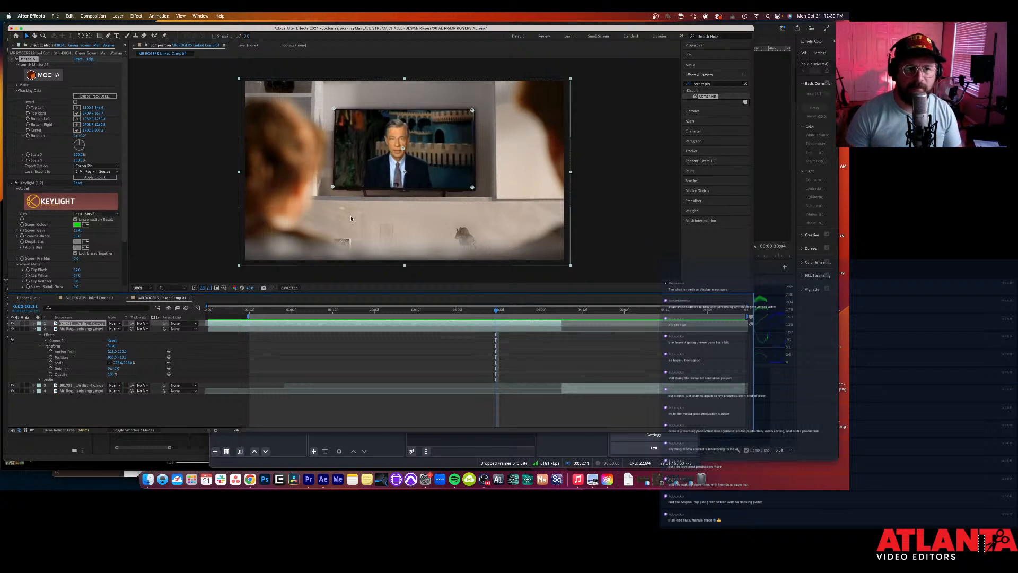
pyautogui.click(102, 166)
pyautogui.click(115, 127)
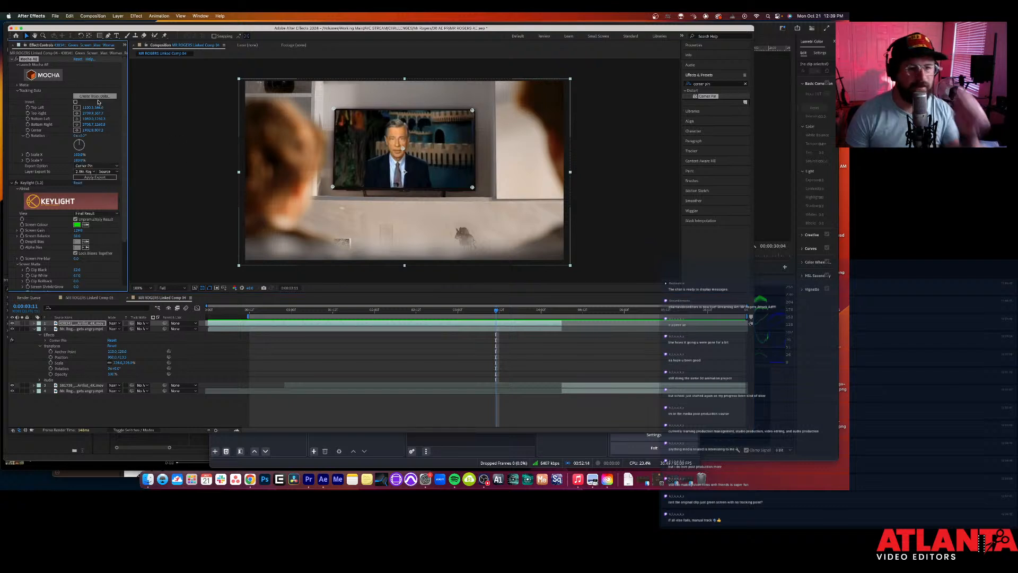
pyautogui.moveTo(251, 310); pyautogui.dragTo(207, 310)
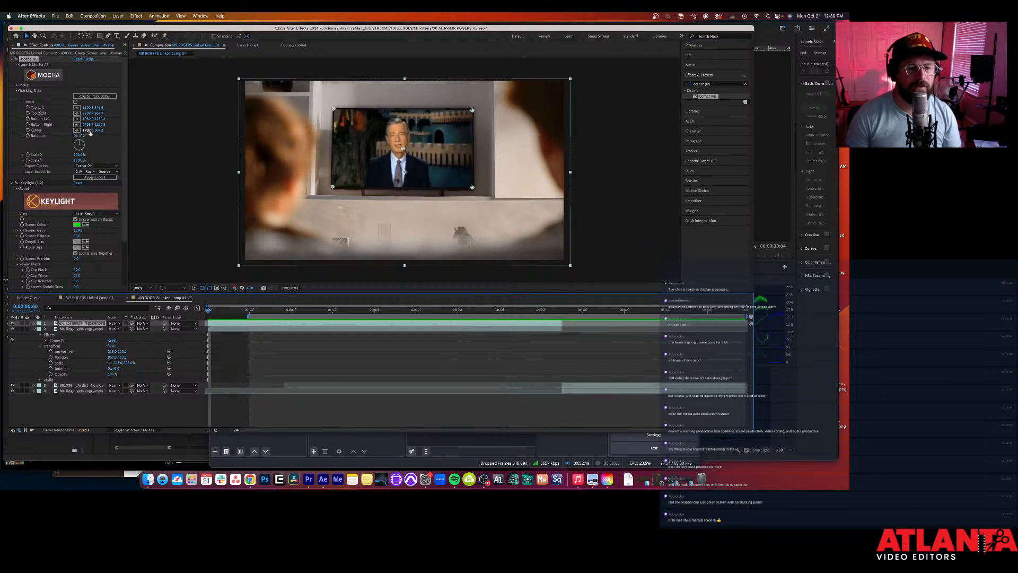
pyautogui.click(241, 326)
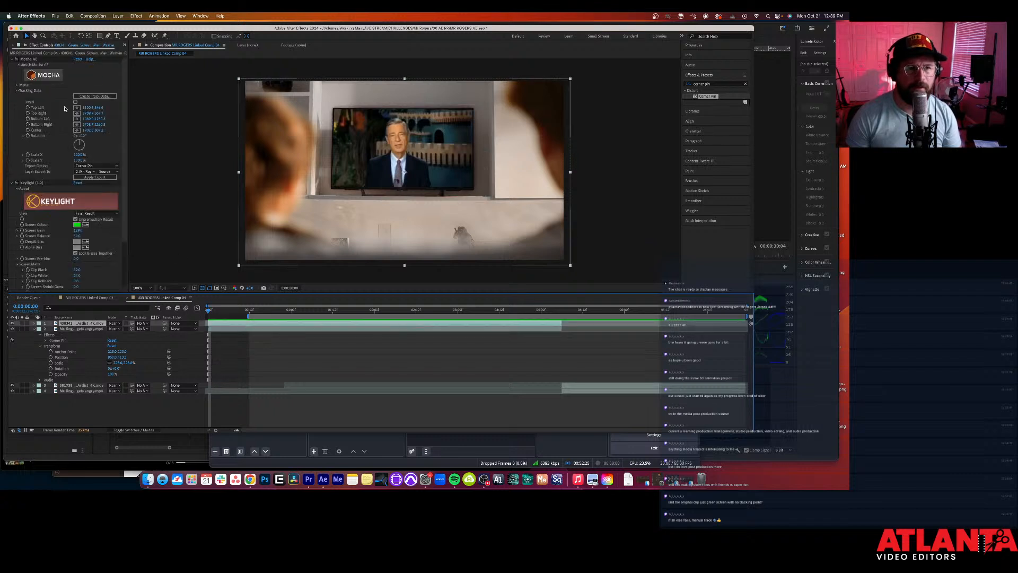
# Step: Open the TV clip in Mocha AE, play its footage, and briefly check the planar grid overlay
pyautogui.click(47, 77)
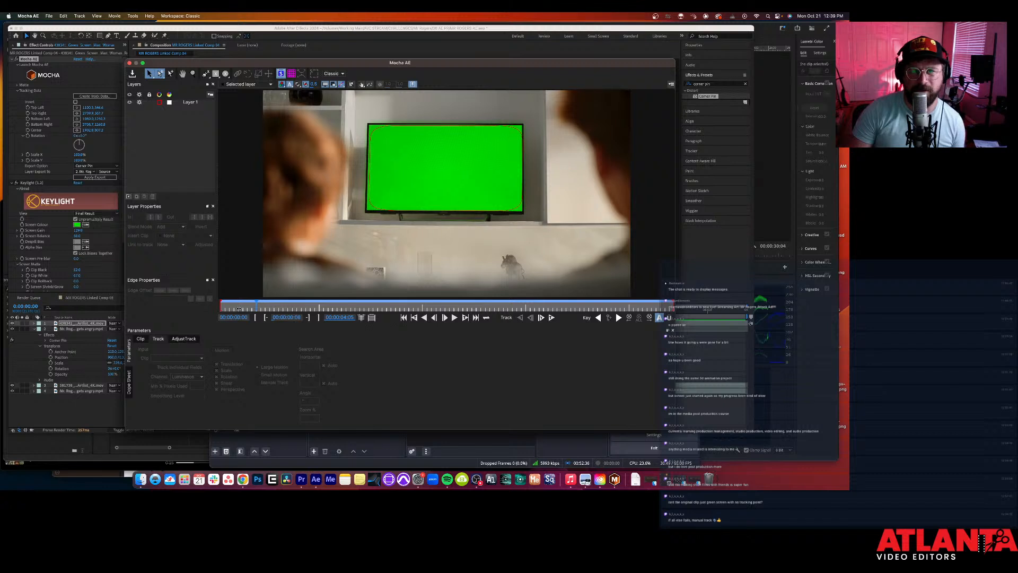
pyautogui.press('space')
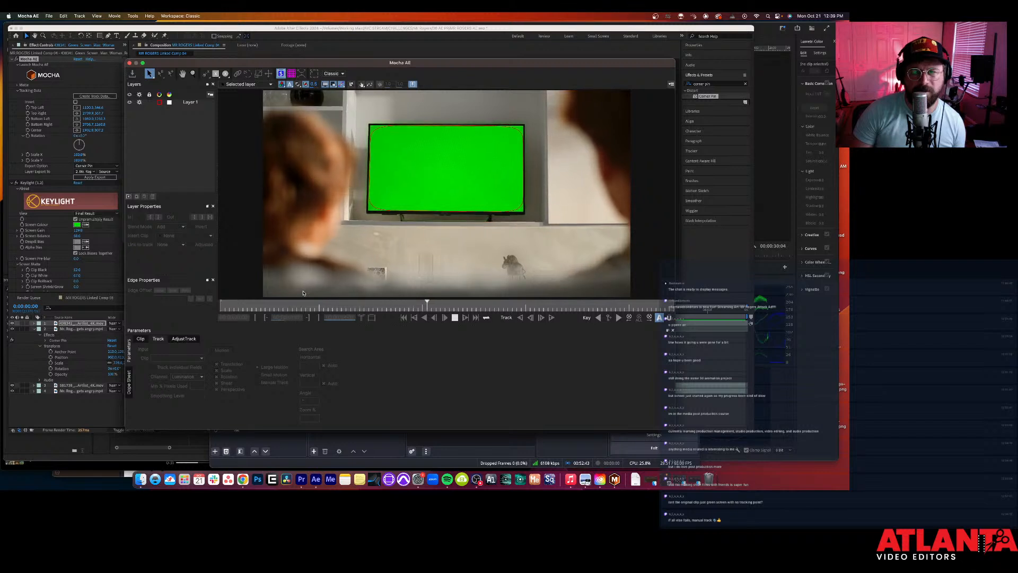
pyautogui.press('space')
pyautogui.click(291, 74)
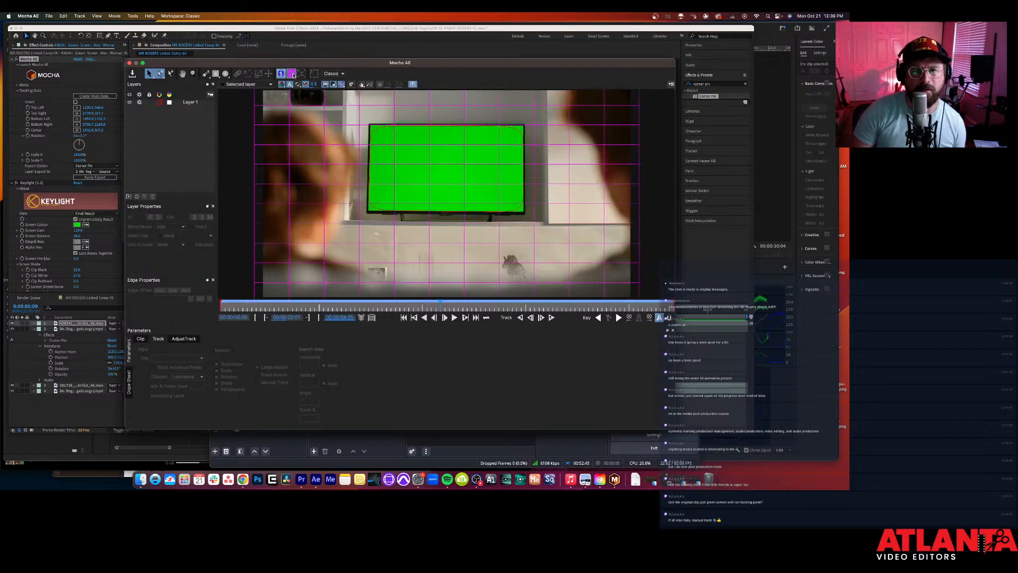
pyautogui.click(292, 74)
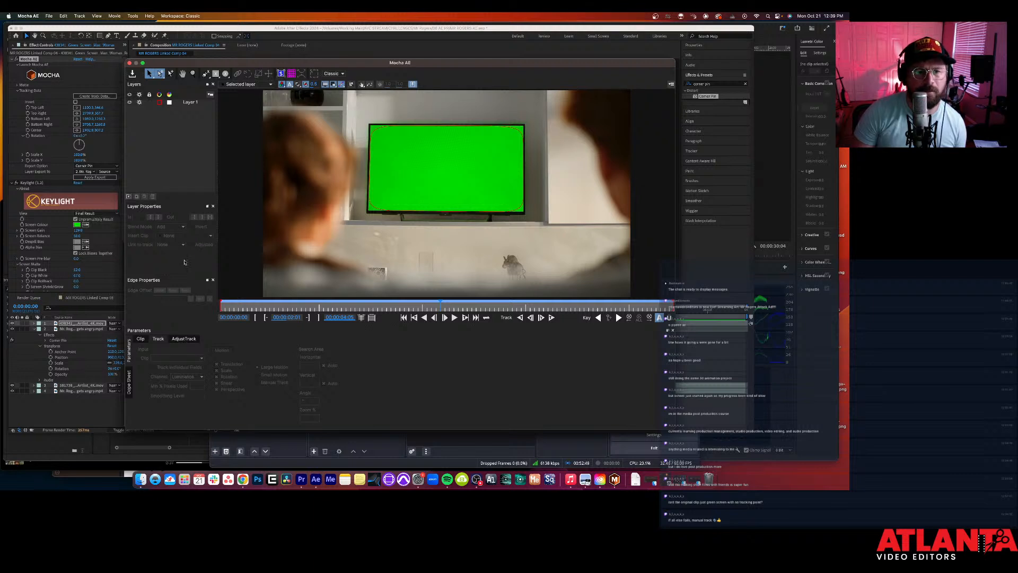
# Step: Select Layer 1 in Mocha AE and review its Clip, AdjustTrack and Track parameters
pyautogui.click(186, 103)
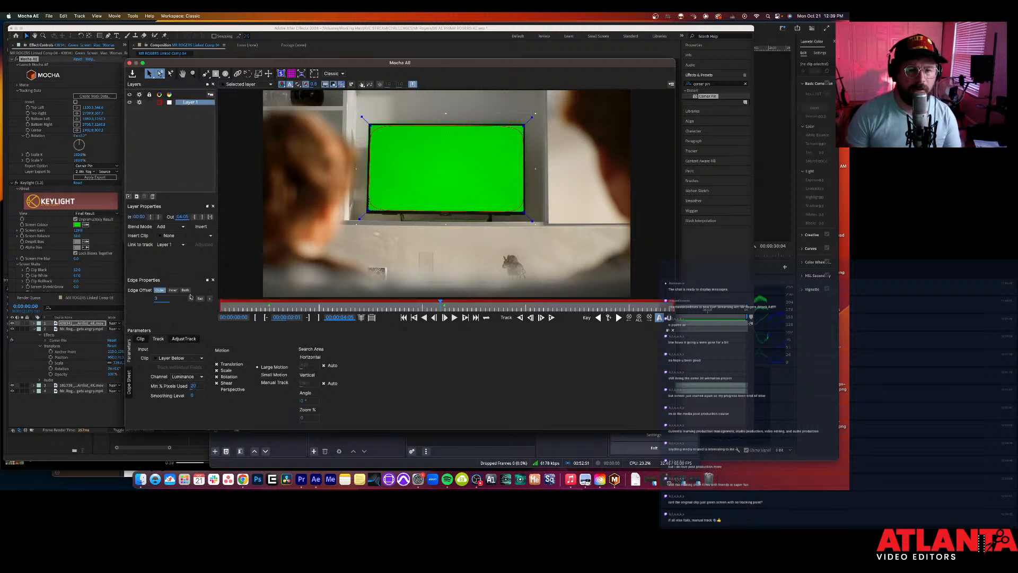
pyautogui.click(142, 340)
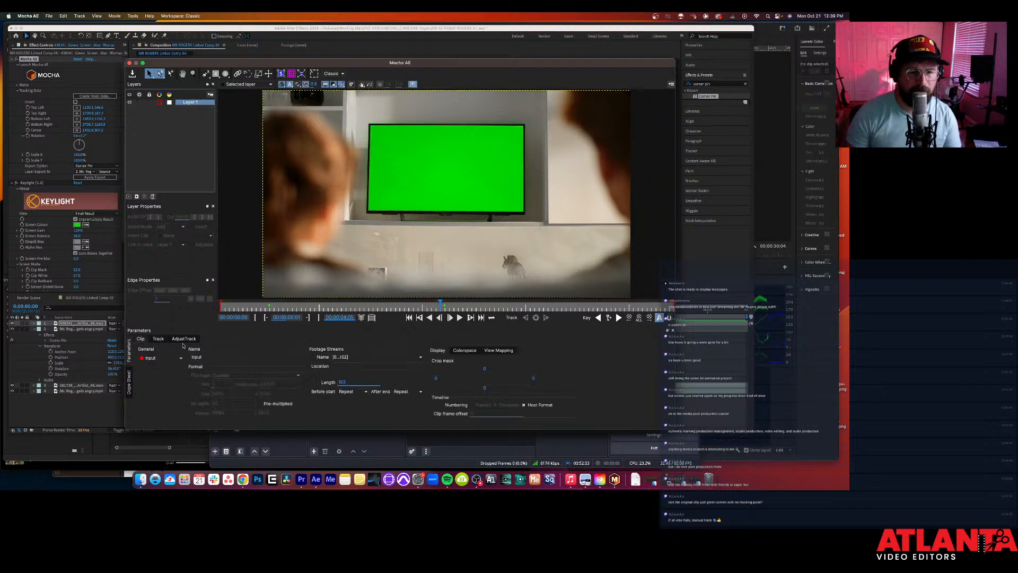
pyautogui.click(186, 339)
pyautogui.click(159, 339)
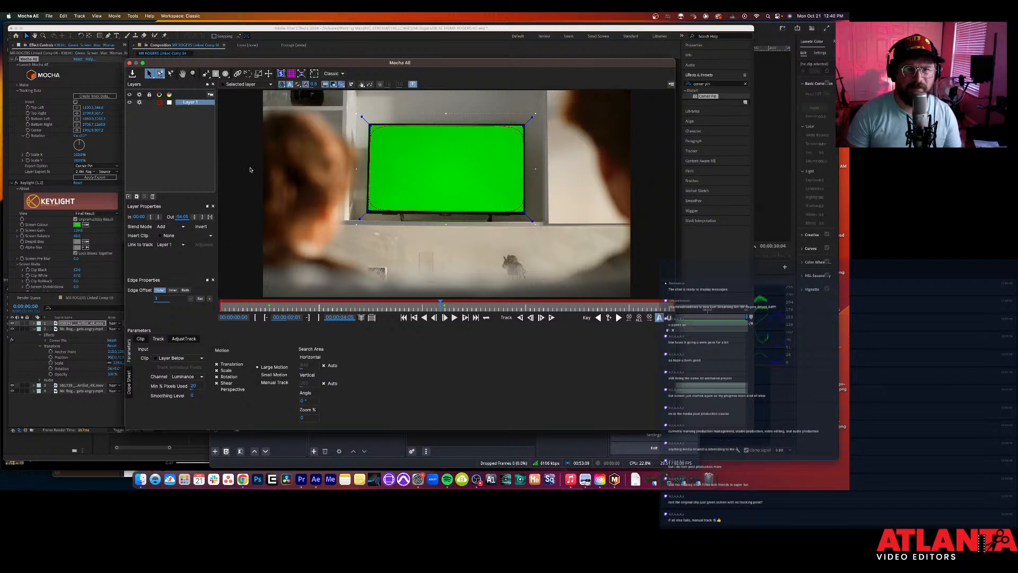
# Step: Show Layer 1's planar surface and fit its four corners to the corners of the green TV screen
pyautogui.click(301, 74)
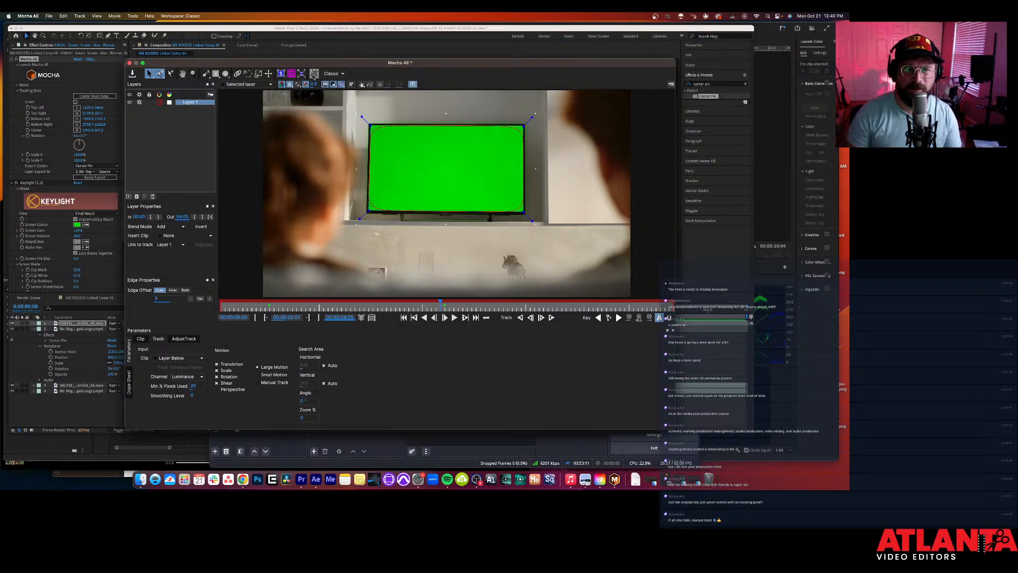
pyautogui.click(280, 74)
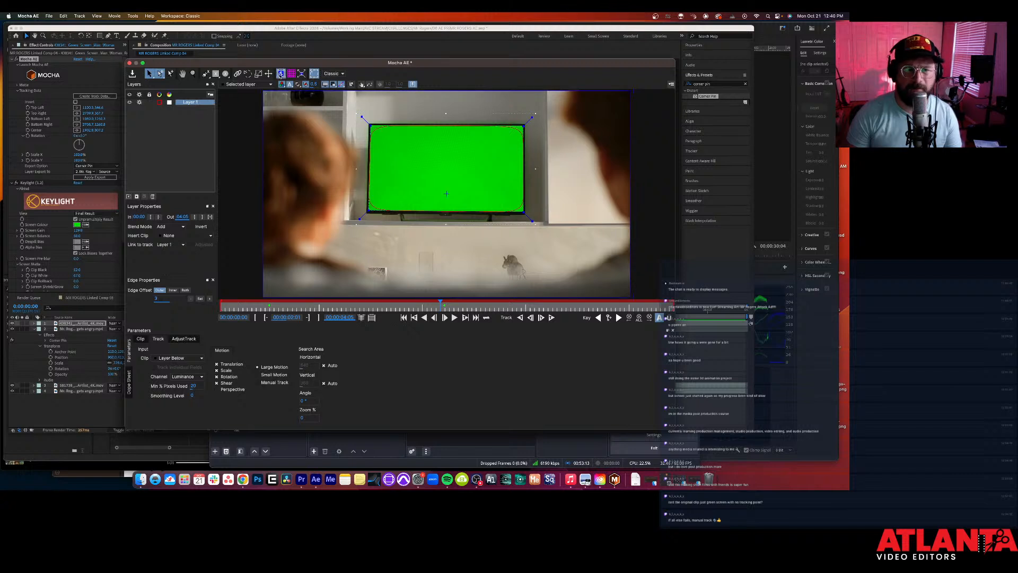
pyautogui.moveTo(263, 91); pyautogui.dragTo(373, 128)
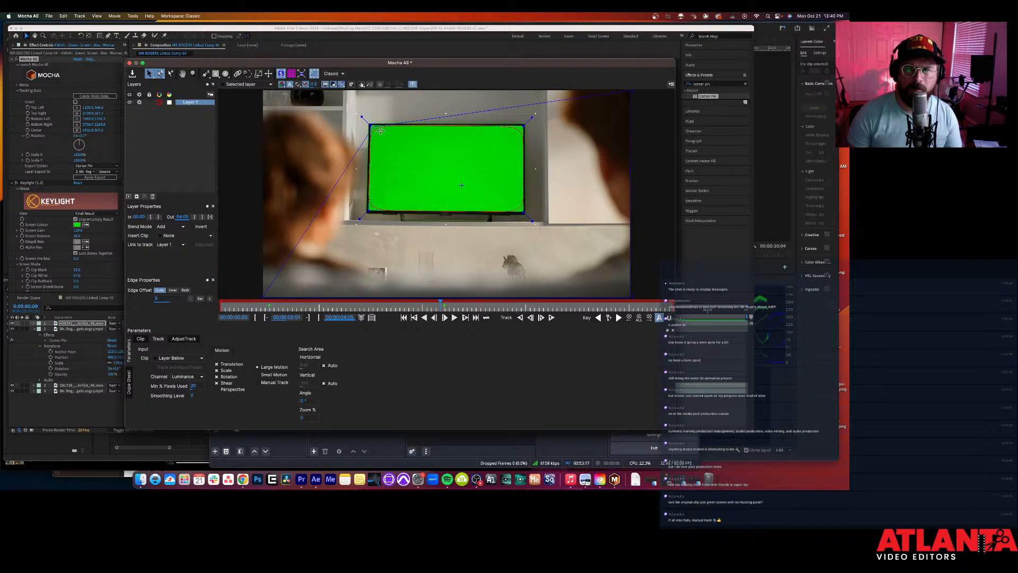
pyautogui.moveTo(629, 95); pyautogui.dragTo(522, 126)
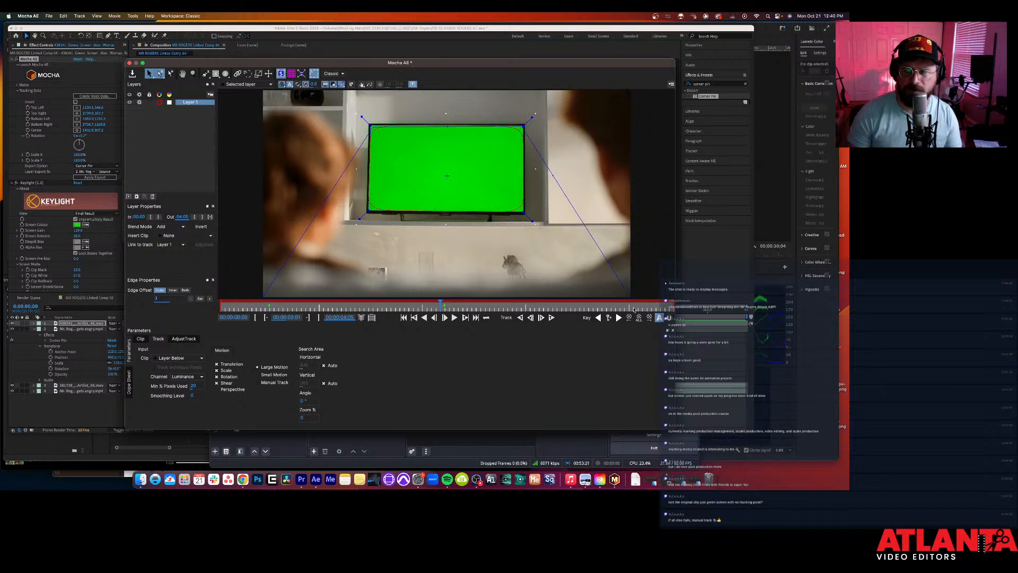
pyautogui.moveTo(631, 295); pyautogui.dragTo(522, 210)
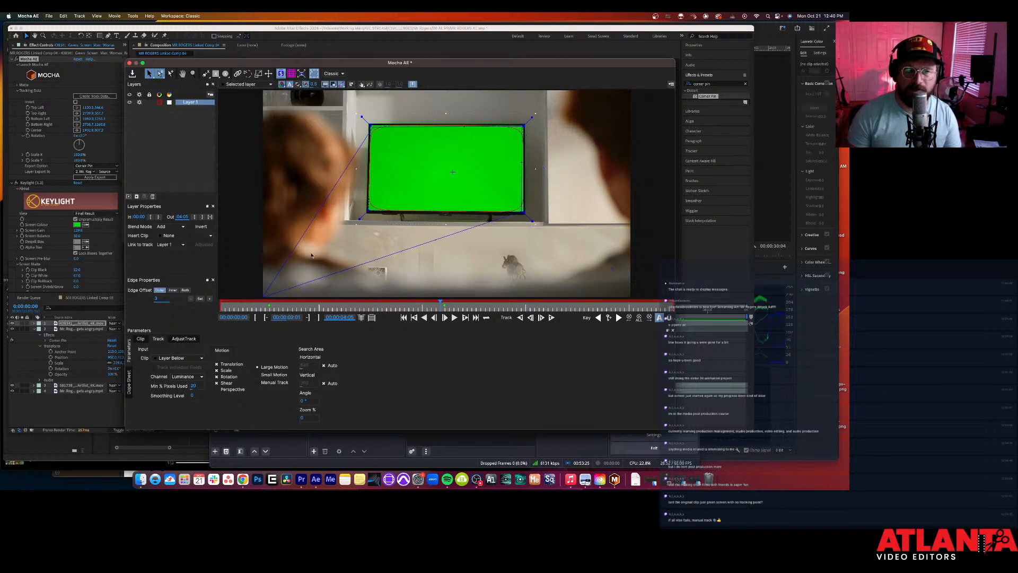
pyautogui.moveTo(262, 295); pyautogui.dragTo(367, 209)
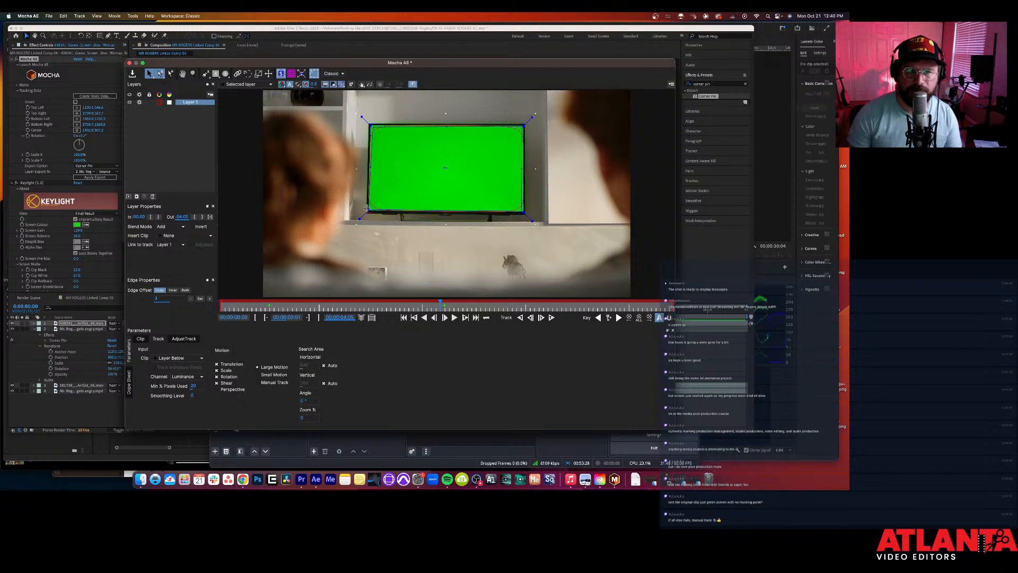
# Step: Refine the two upper corners of Layer 1's planar surface to match the green TV screen's upper corners
pyautogui.click(291, 73)
pyautogui.click(291, 73)
pyautogui.scroll(6, 378, 175)
pyautogui.moveTo(378, 176); pyautogui.dragTo(280, 118)
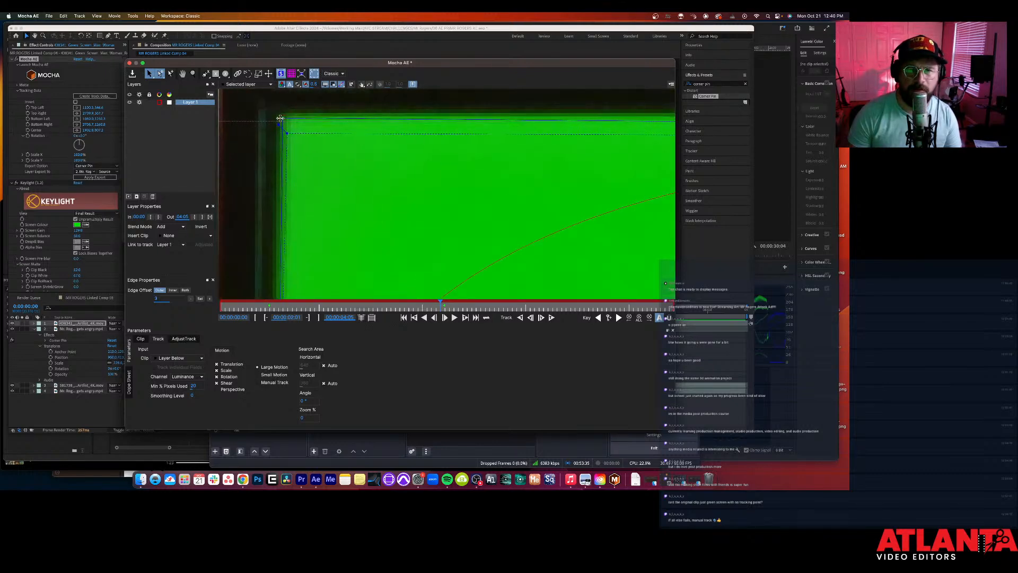
pyautogui.scroll(-6, 280, 118)
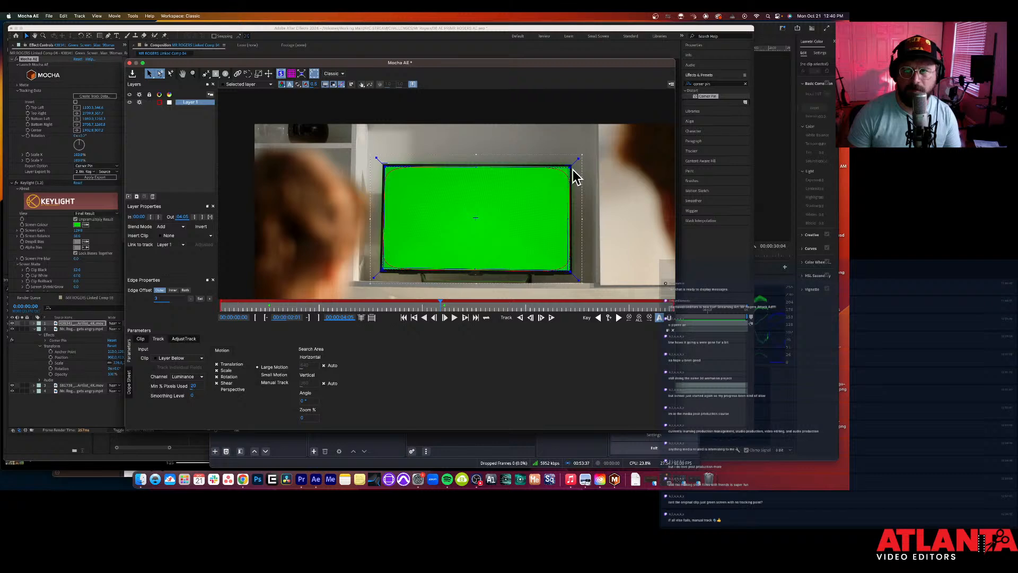
pyautogui.scroll(6, 552, 176)
pyautogui.moveTo(469, 133); pyautogui.dragTo(515, 103)
pyautogui.scroll(-6, 489, 131)
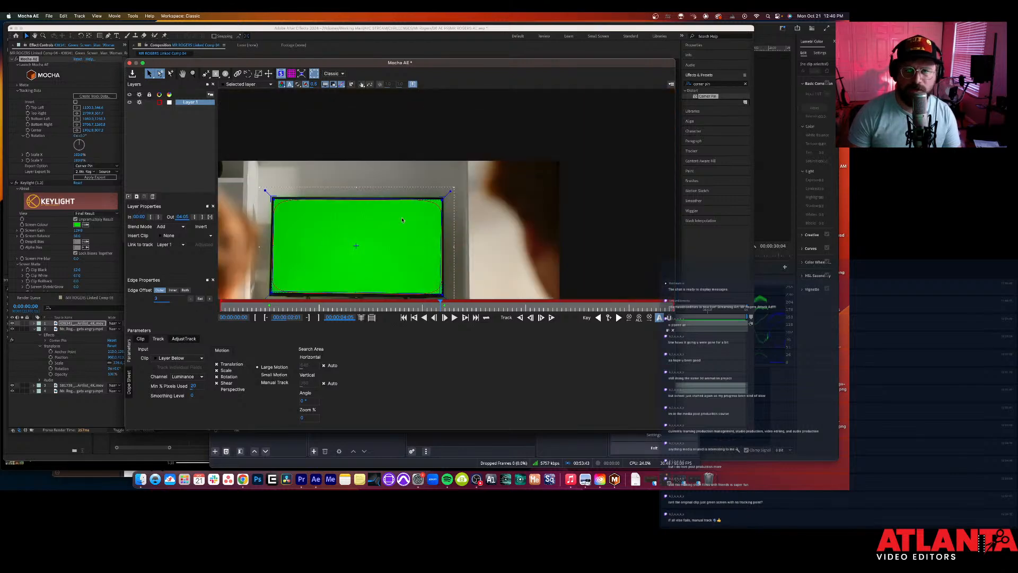
# Step: Align the planar surface's lower-right corner with the green screen's lower-right corner
pyautogui.scroll(6, 435, 280)
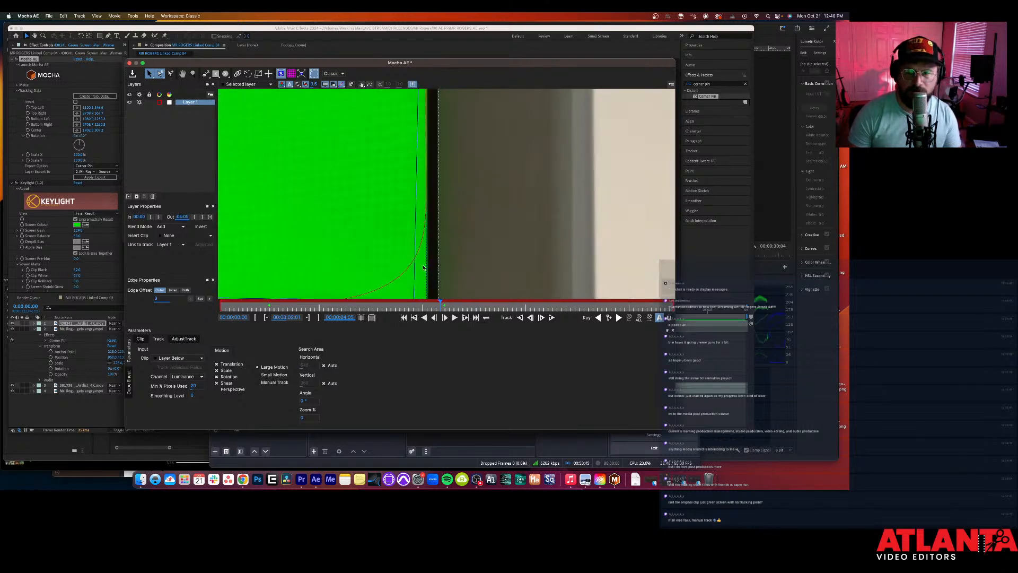
pyautogui.press('x')
pyautogui.moveTo(374, 223); pyautogui.dragTo(405, 187)
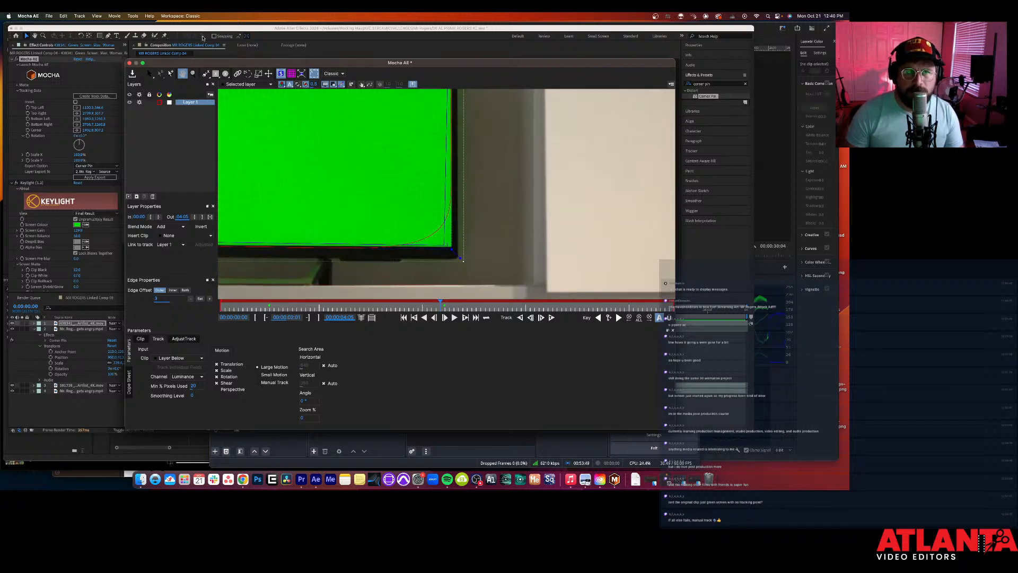
pyautogui.click(149, 73)
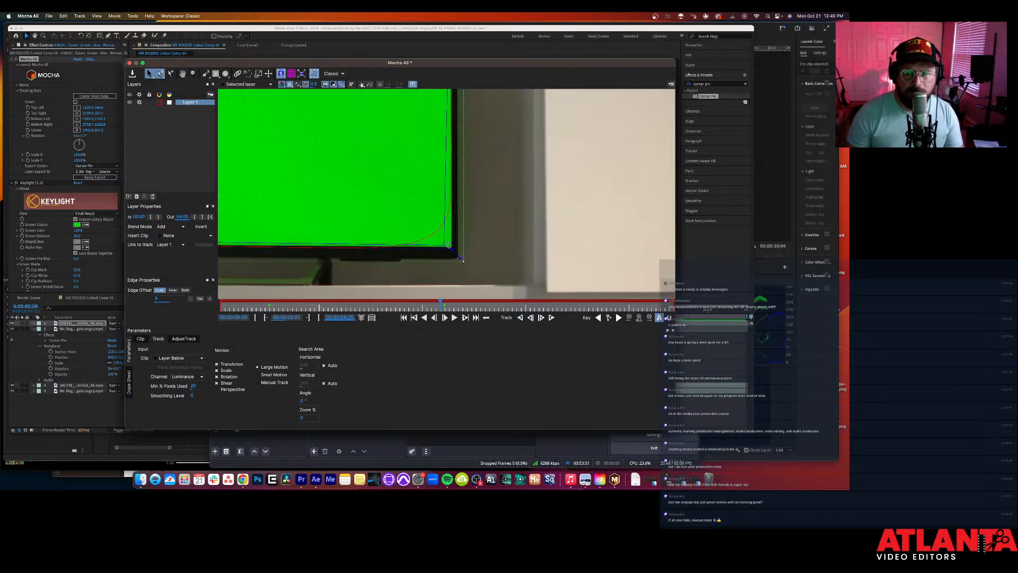
pyautogui.moveTo(443, 244); pyautogui.dragTo(451, 248)
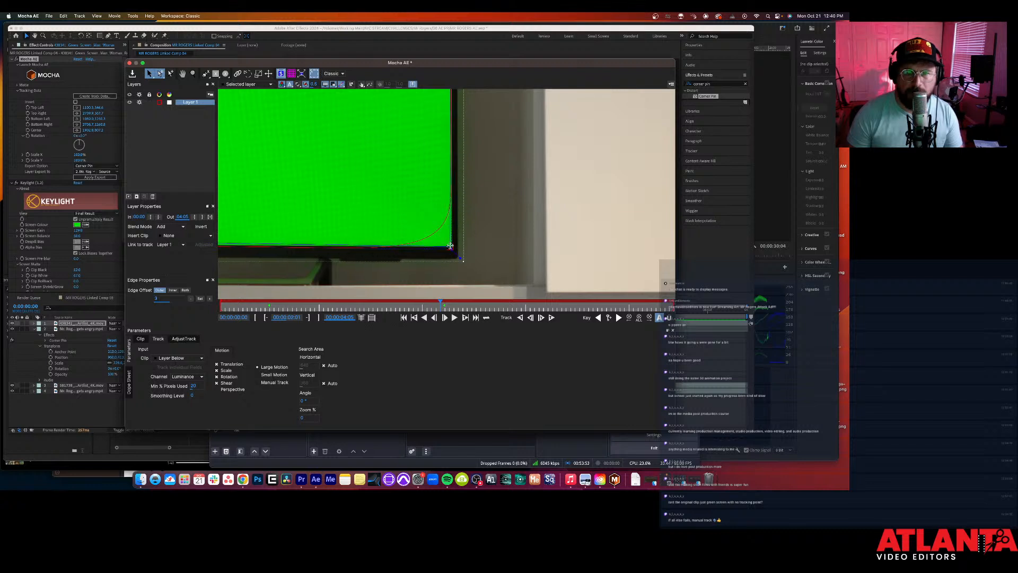
# Step: Align the planar surface's lower-left corner with the green screen's lower-left corner and check the overall fit
pyautogui.press('x')
pyautogui.moveTo(274, 154); pyautogui.dragTo(468, 159)
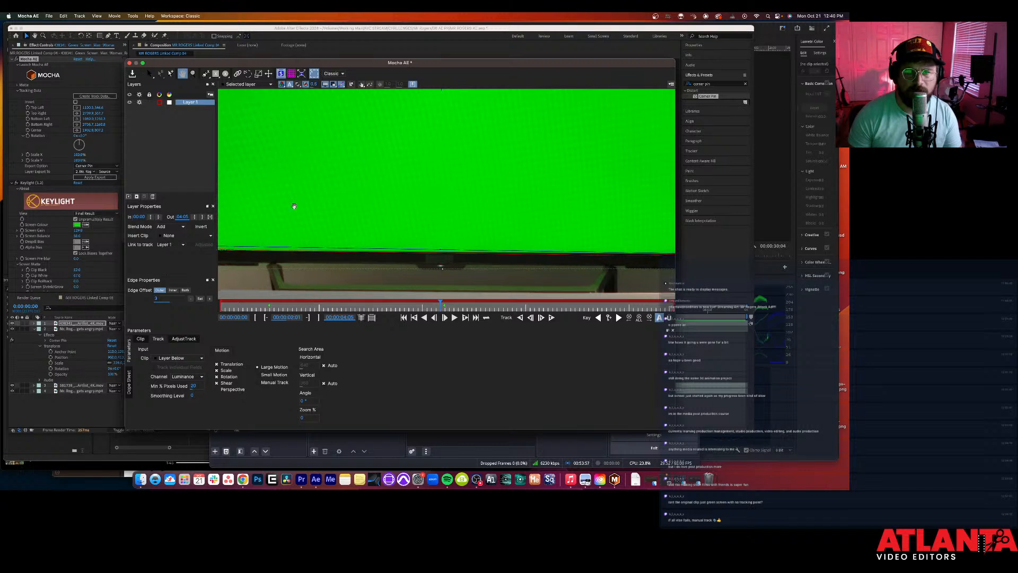
pyautogui.moveTo(291, 209); pyautogui.dragTo(342, 201)
pyautogui.click(150, 75)
pyautogui.moveTo(275, 241); pyautogui.dragTo(278, 245)
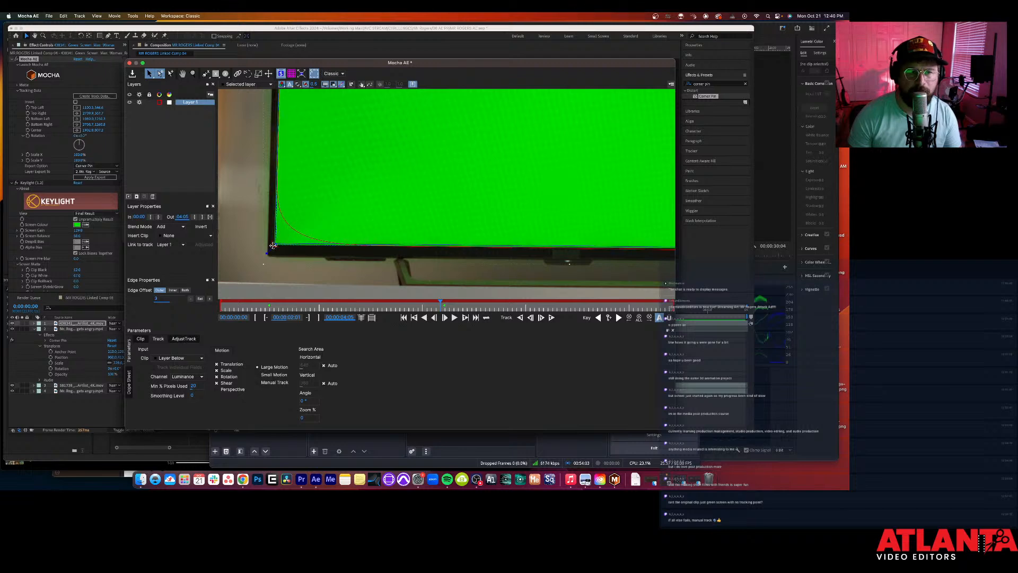
pyautogui.scroll(3, 323, 177)
pyautogui.scroll(-10, 322, 176)
pyautogui.scroll(5, 321, 175)
pyautogui.scroll(-6, 322, 175)
pyautogui.scroll(3, 321, 174)
pyautogui.scroll(2, 321, 175)
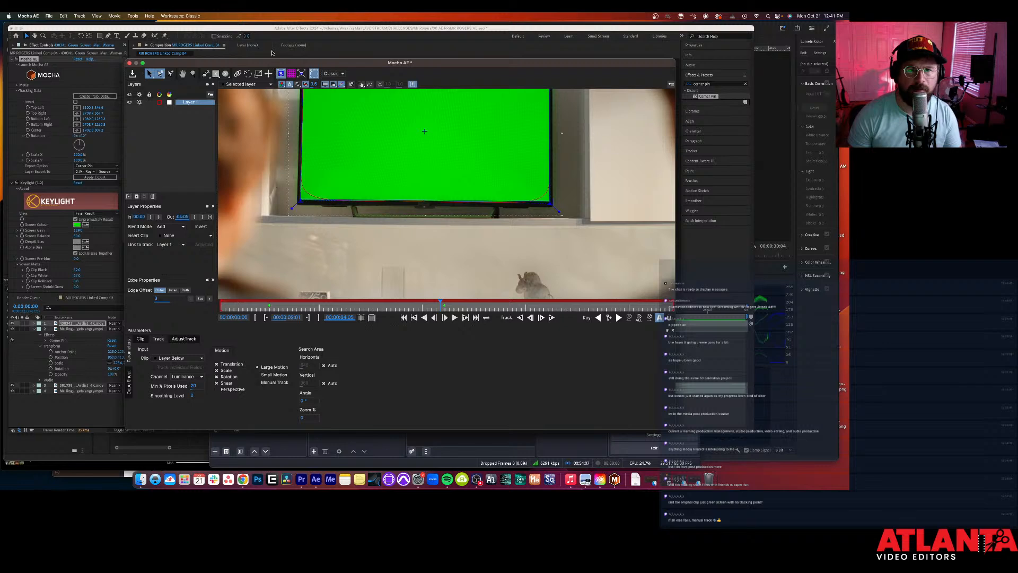
# Step: Show the planar grid overlay and examine its perspective against the TV and the whole frame
pyautogui.click(291, 73)
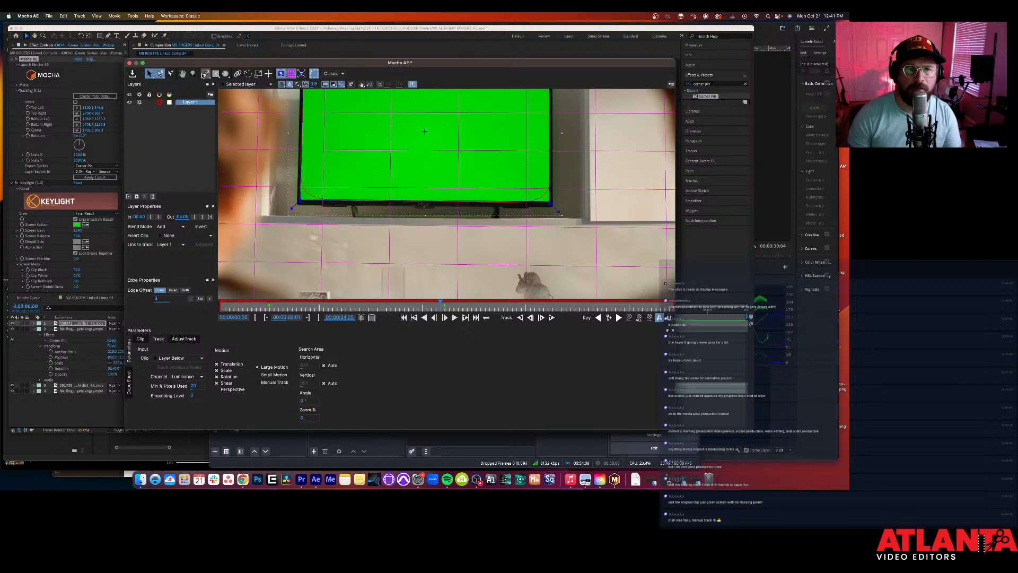
pyautogui.click(182, 73)
pyautogui.moveTo(311, 154); pyautogui.dragTo(345, 195)
pyautogui.scroll(-2, 345, 195)
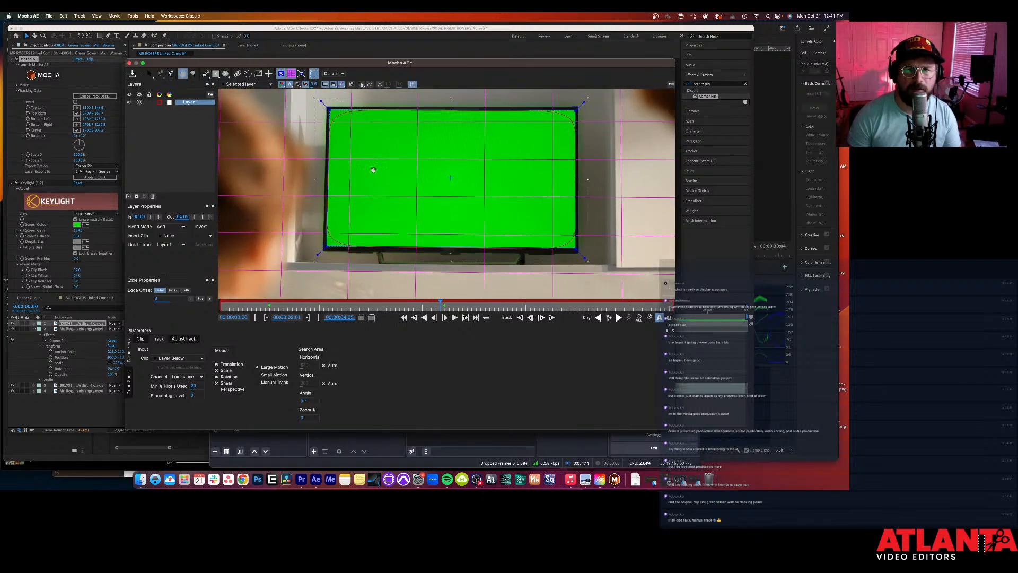
pyautogui.scroll(3, 373, 169)
pyautogui.scroll(-5, 373, 170)
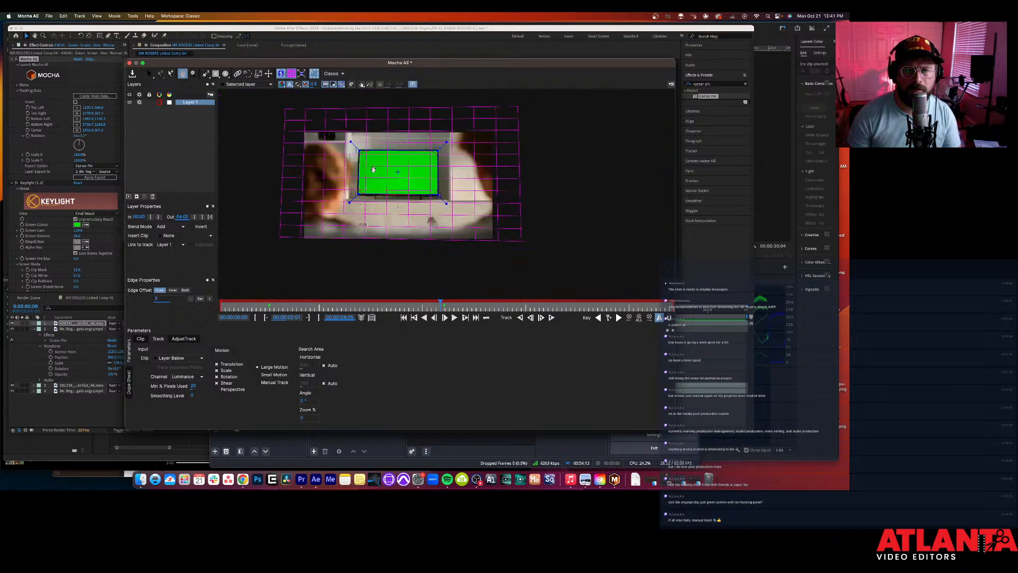
pyautogui.scroll(3, 373, 169)
pyautogui.scroll(-2, 361, 154)
pyautogui.click(301, 73)
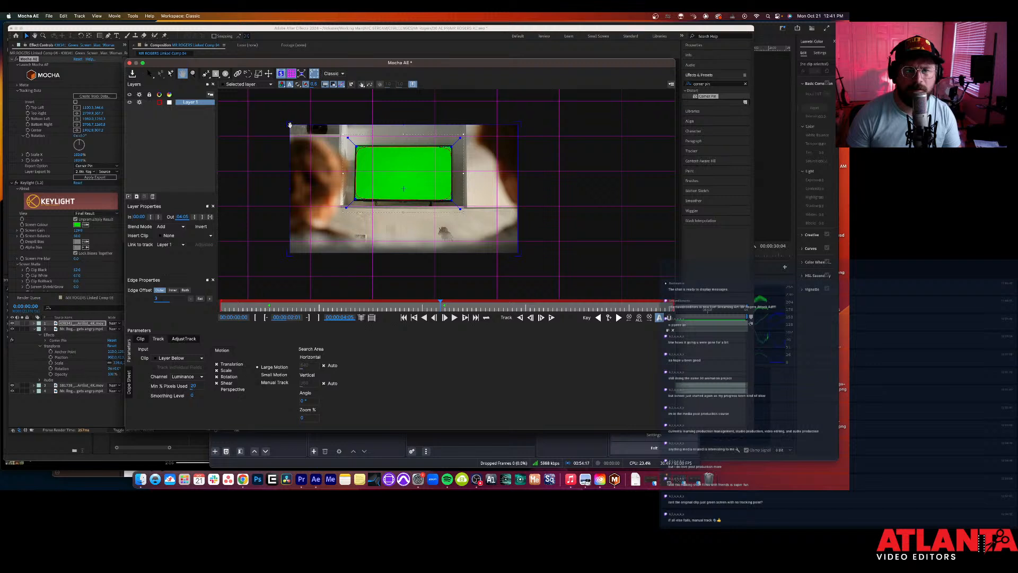
pyautogui.press('super+z')
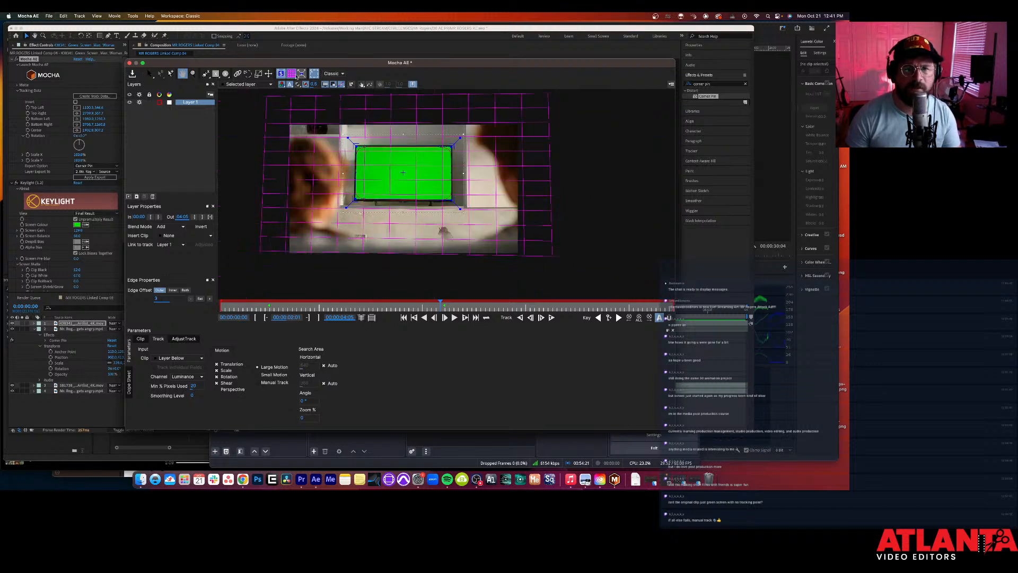
pyautogui.click(268, 75)
pyautogui.moveTo(399, 170); pyautogui.dragTo(399, 170)
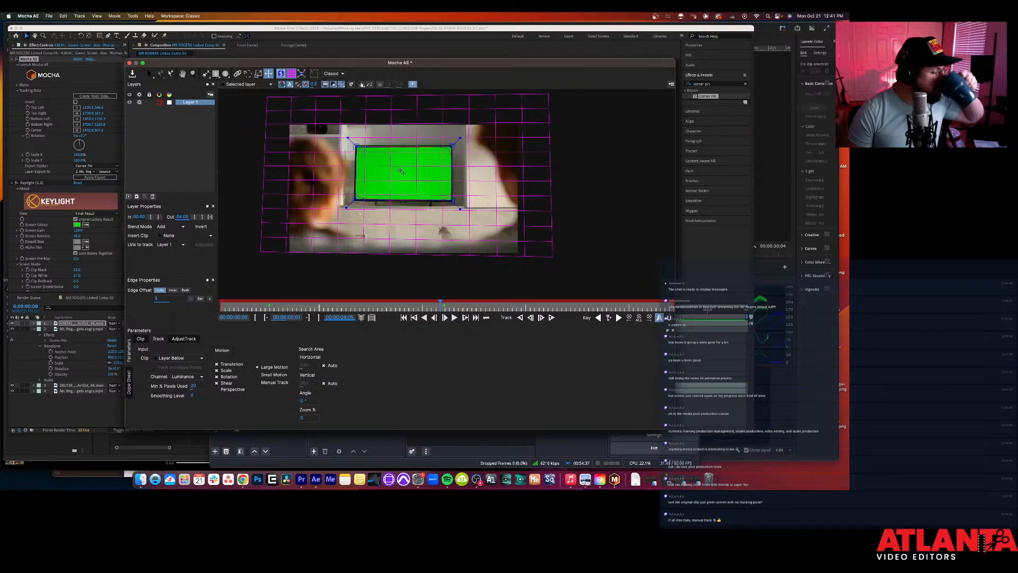
pyautogui.click(171, 74)
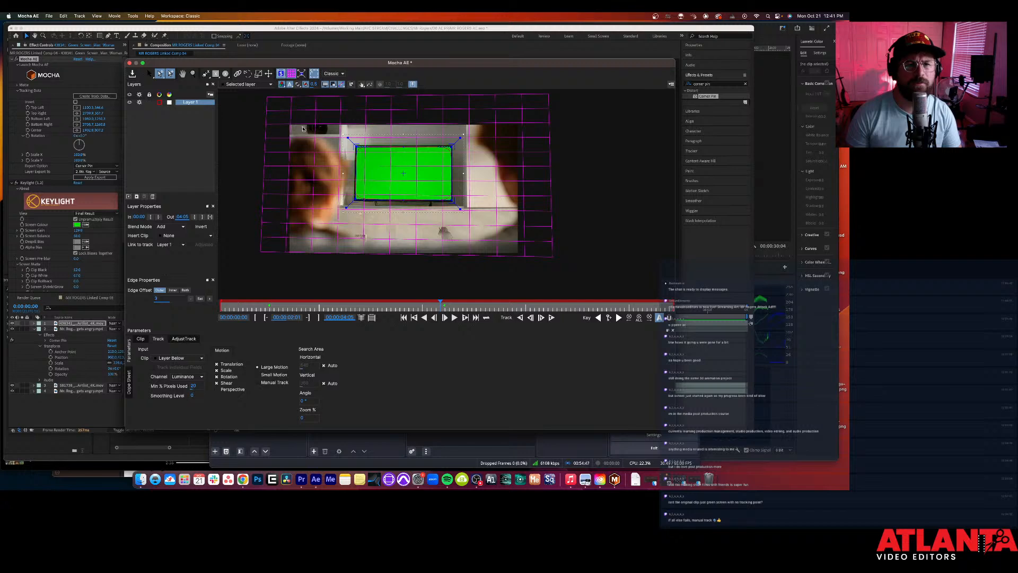
pyautogui.click(304, 75)
pyautogui.press('super+z')
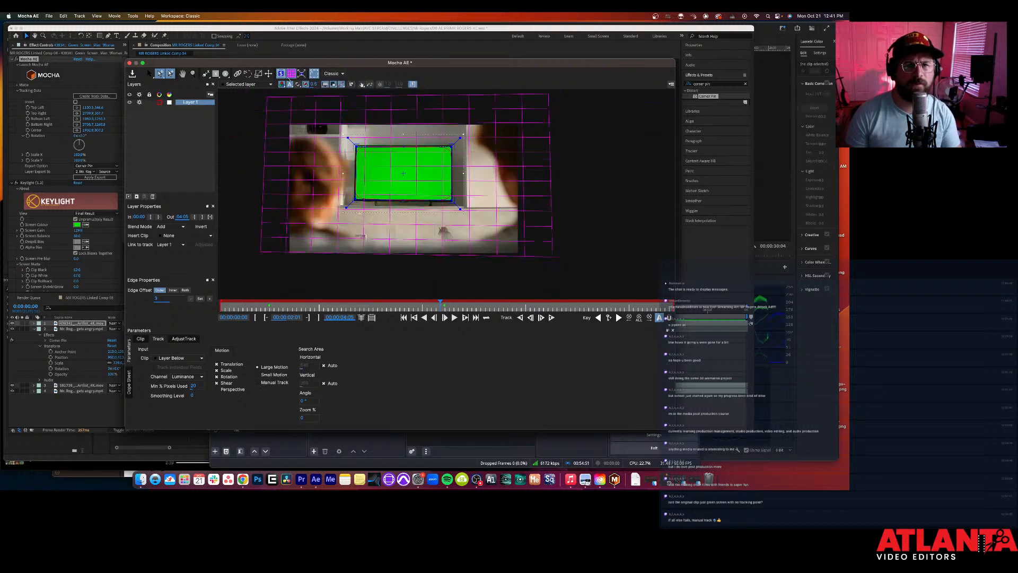
# Step: Scale the planar surface down to roughly half the TV screen's width and center it on the green area
pyautogui.click(258, 74)
pyautogui.moveTo(339, 133); pyautogui.dragTo(297, 158)
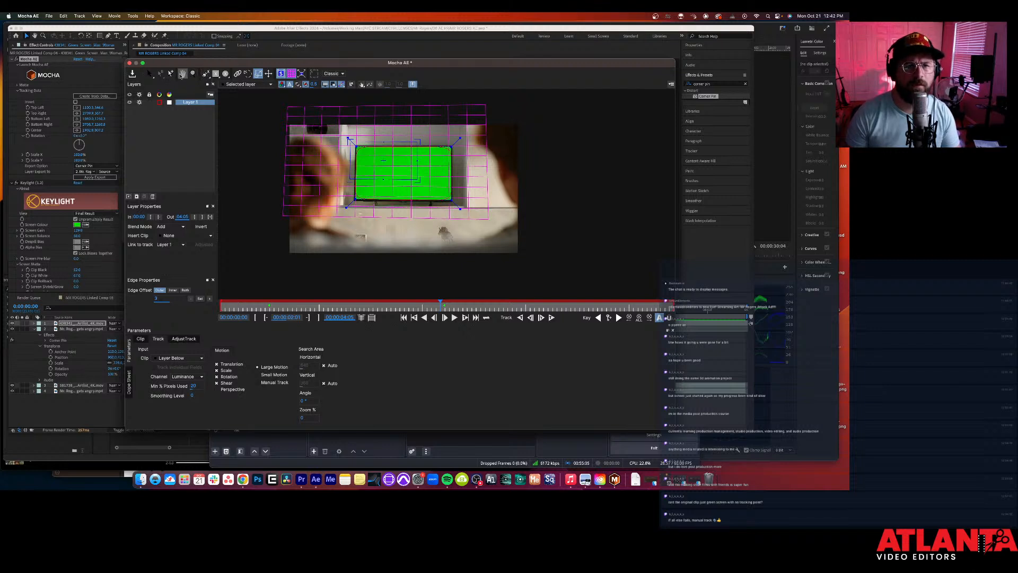
pyautogui.click(149, 74)
pyautogui.moveTo(384, 161); pyautogui.dragTo(401, 174)
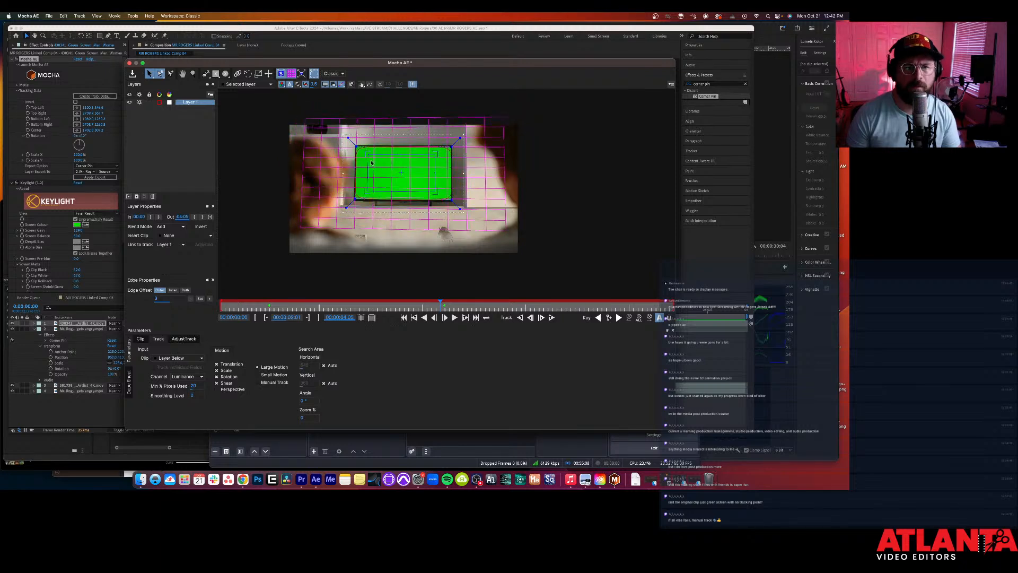
pyautogui.click(258, 74)
pyautogui.moveTo(418, 171); pyautogui.dragTo(356, 212)
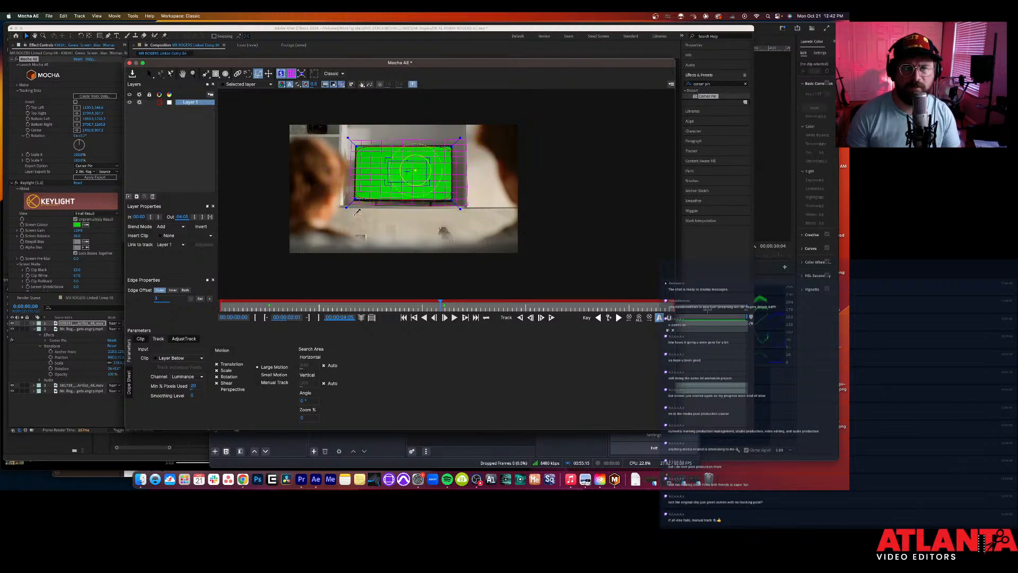
pyautogui.click(268, 73)
pyautogui.moveTo(408, 172); pyautogui.dragTo(401, 173)
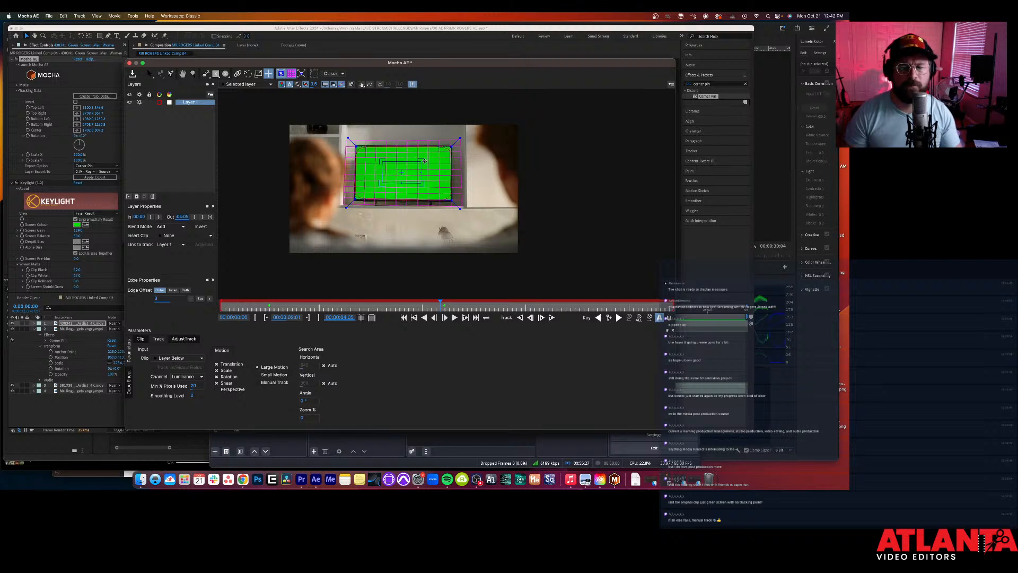
# Step: Inspect the resized surface up close and play the shot to check how it follows the TV
pyautogui.scroll(5, 391, 170)
pyautogui.scroll(2, 280, 157)
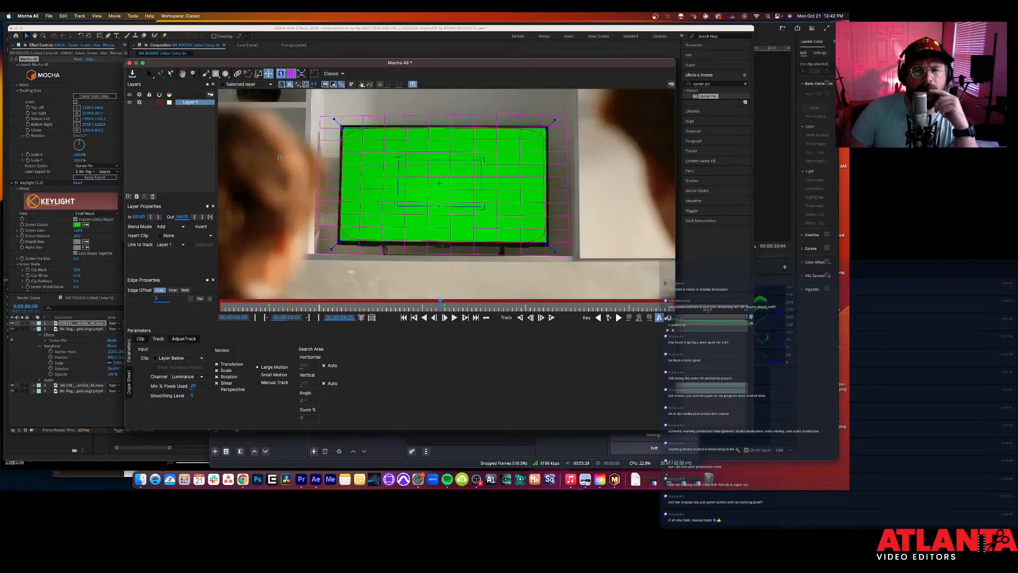
pyautogui.scroll(-5, 280, 156)
pyautogui.scroll(-2, 280, 157)
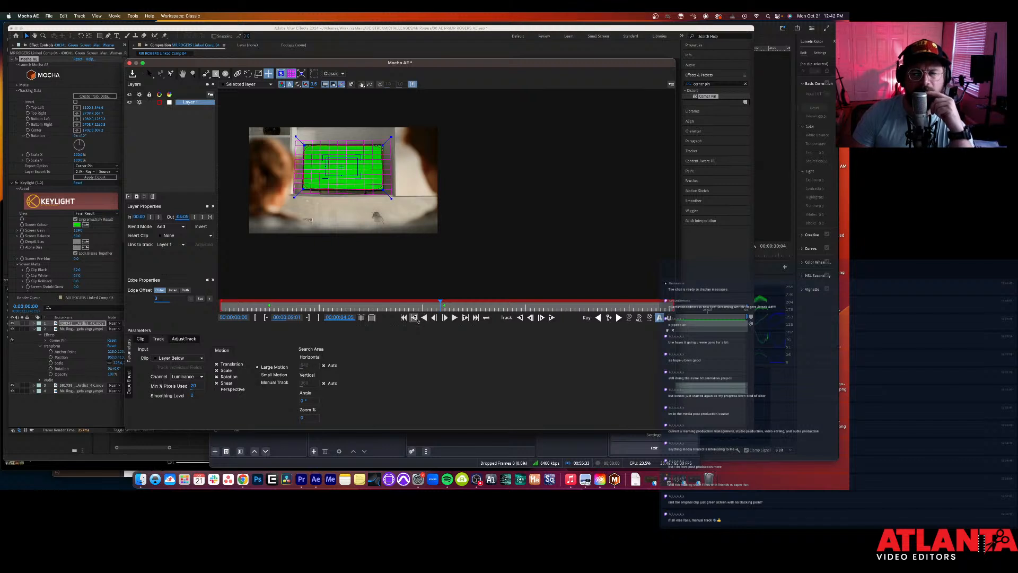
pyautogui.click(455, 318)
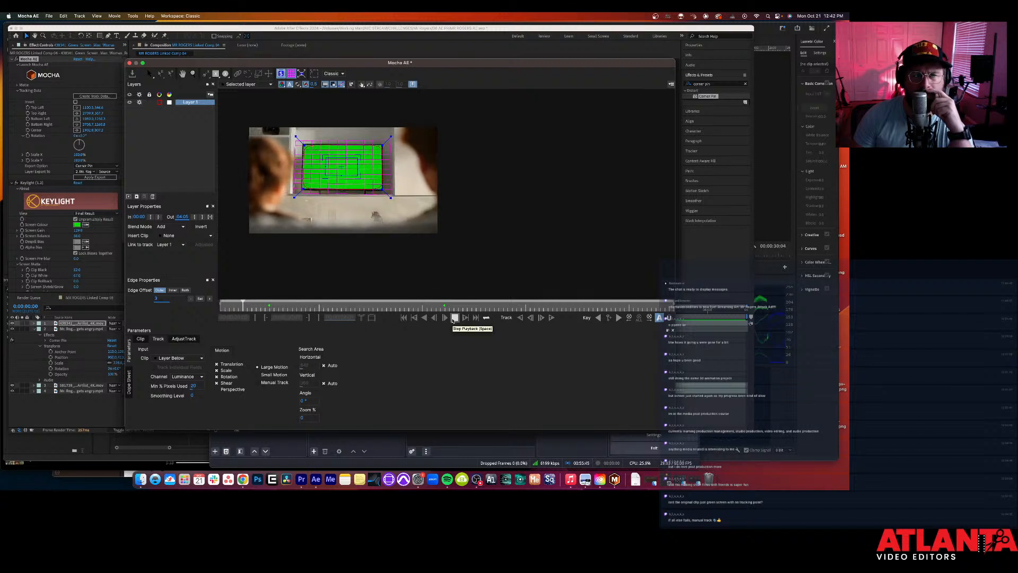
pyautogui.click(444, 318)
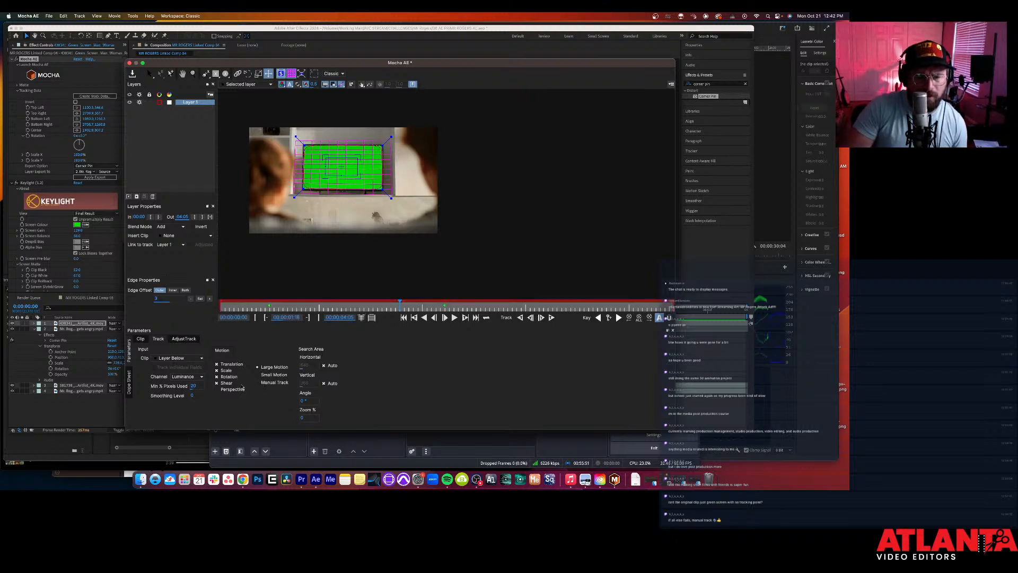
# Step: Enable Perspective motion for Layer 1's track and play the shot, checking the grid at the screen's lower-right corner
pyautogui.click(217, 390)
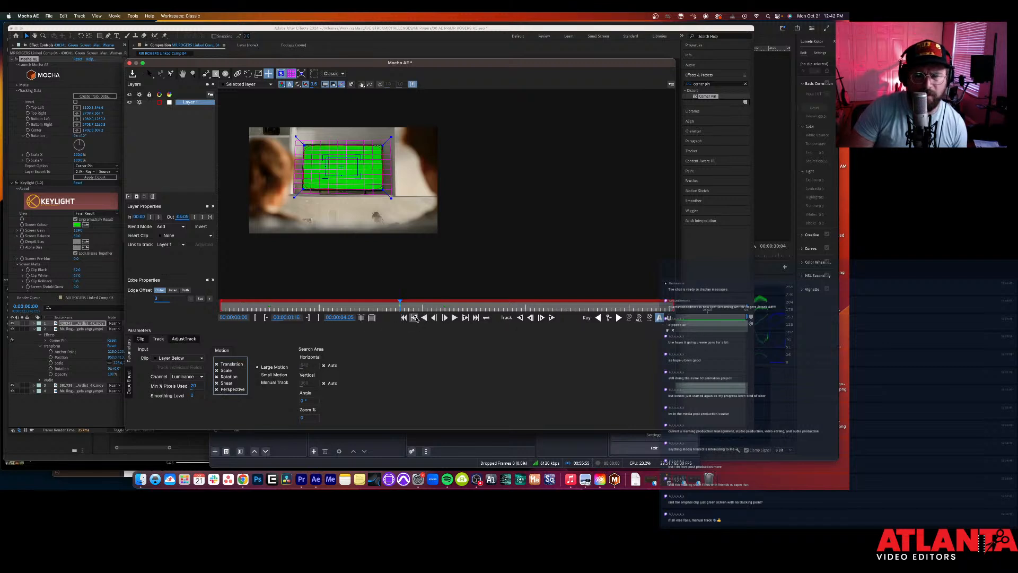
pyautogui.click(453, 318)
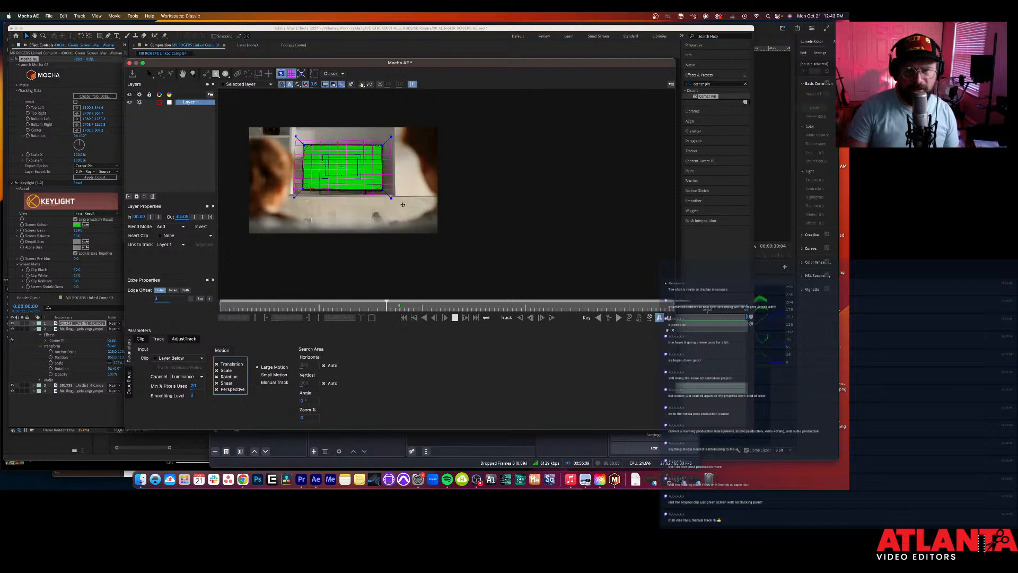
pyautogui.scroll(5, 402, 204)
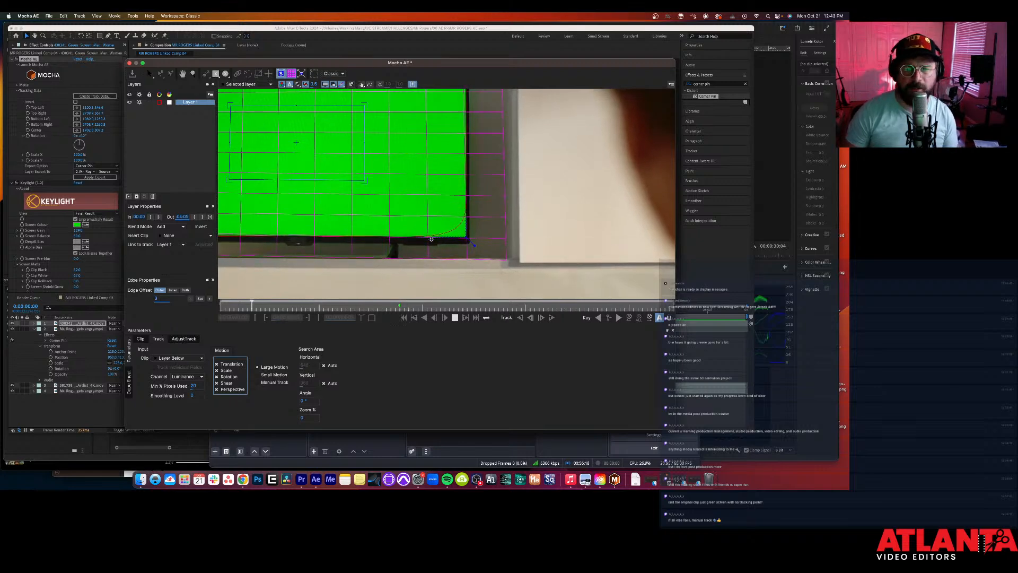
pyautogui.press('space')
pyautogui.scroll(-5, 431, 240)
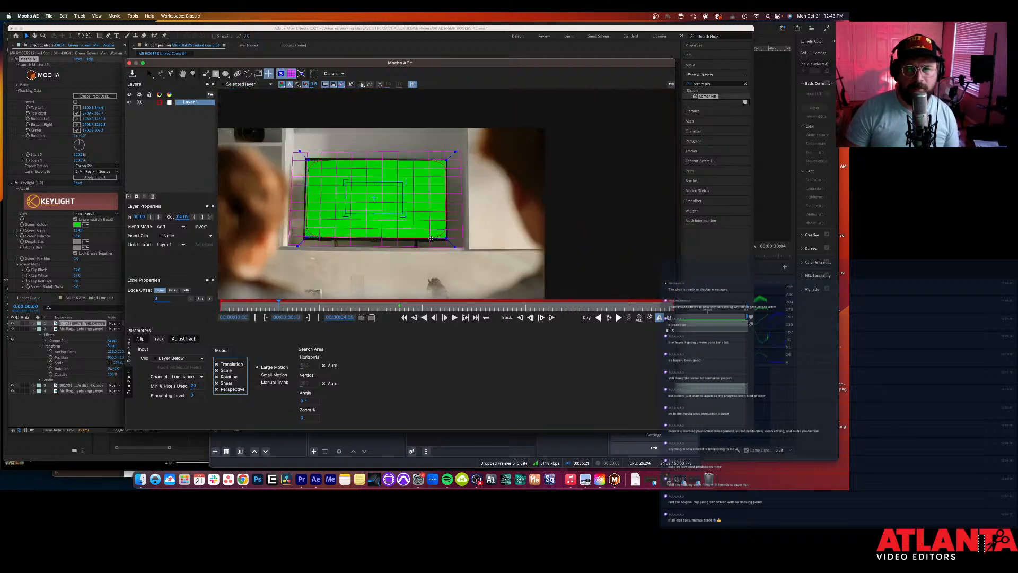
pyautogui.scroll(-4, 431, 239)
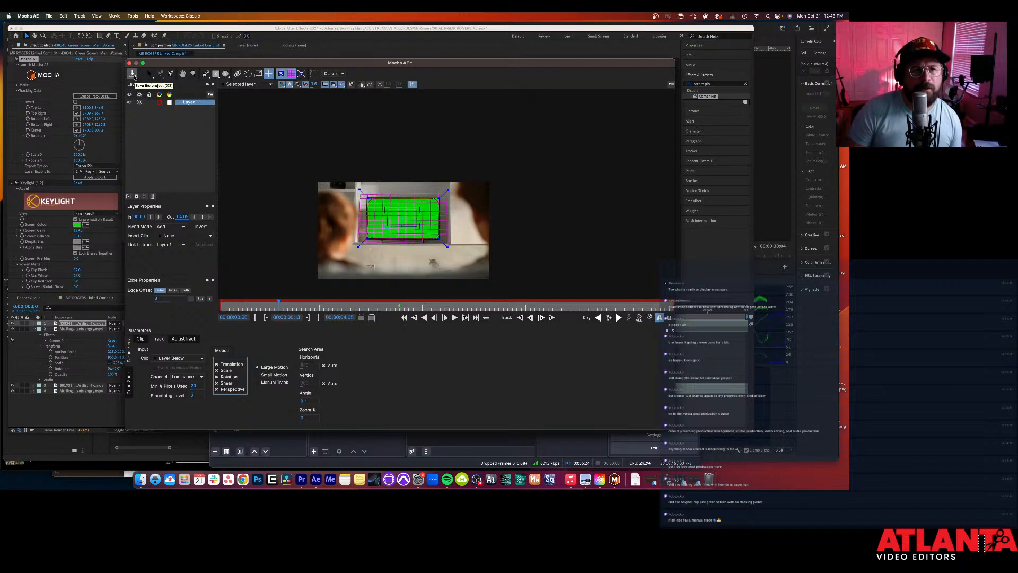
# Step: Save and close the Mocha project, then create its track data and apply the Corner Pin export to the Mr. Rogers layer
pyautogui.click(132, 76)
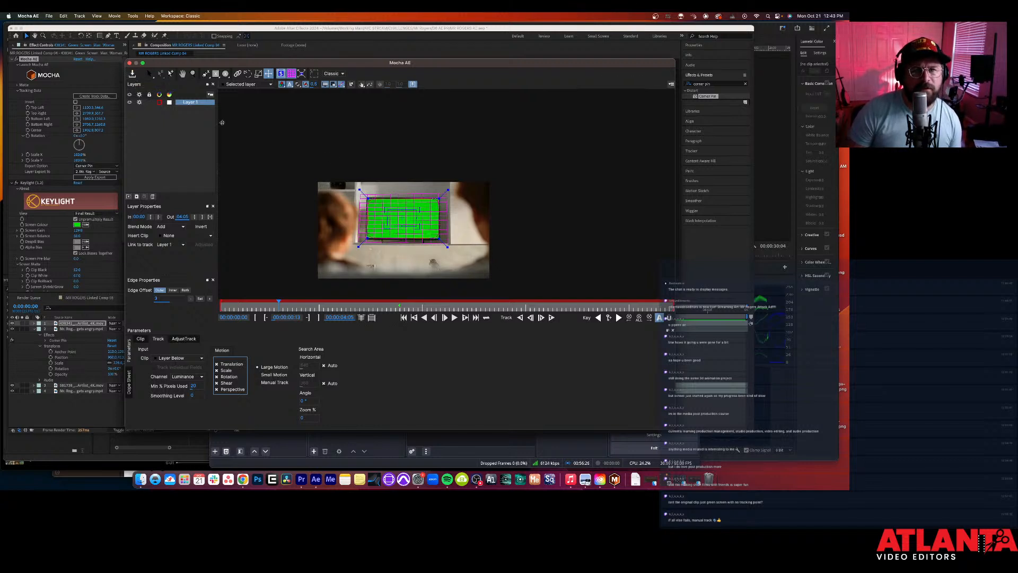
pyautogui.click(129, 63)
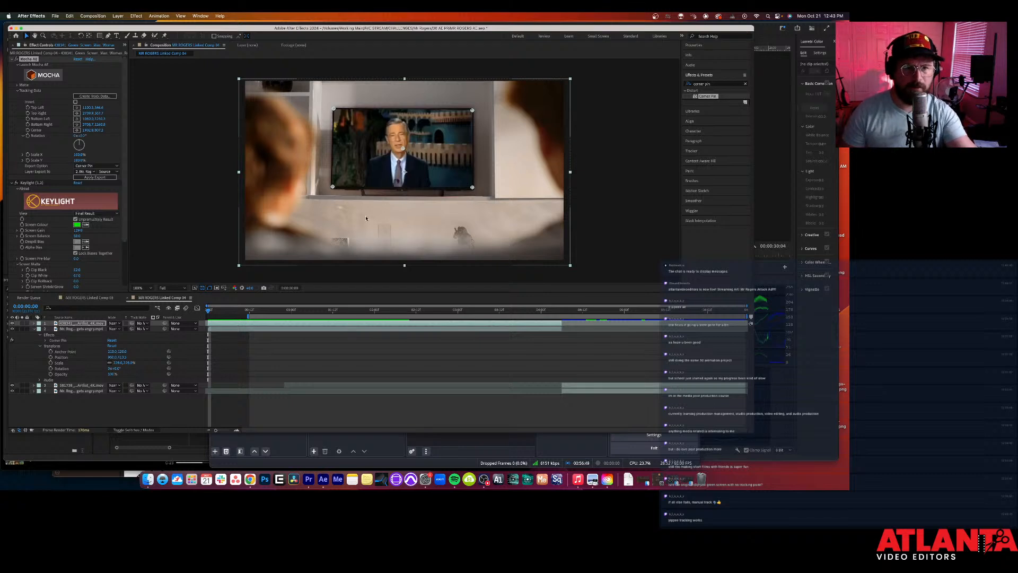
pyautogui.click(95, 96)
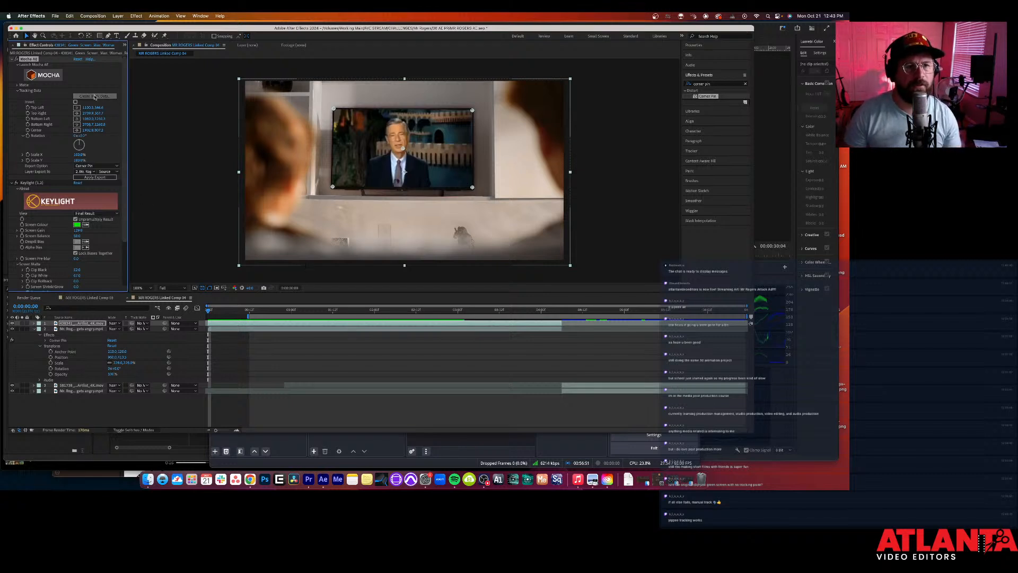
pyautogui.click(96, 178)
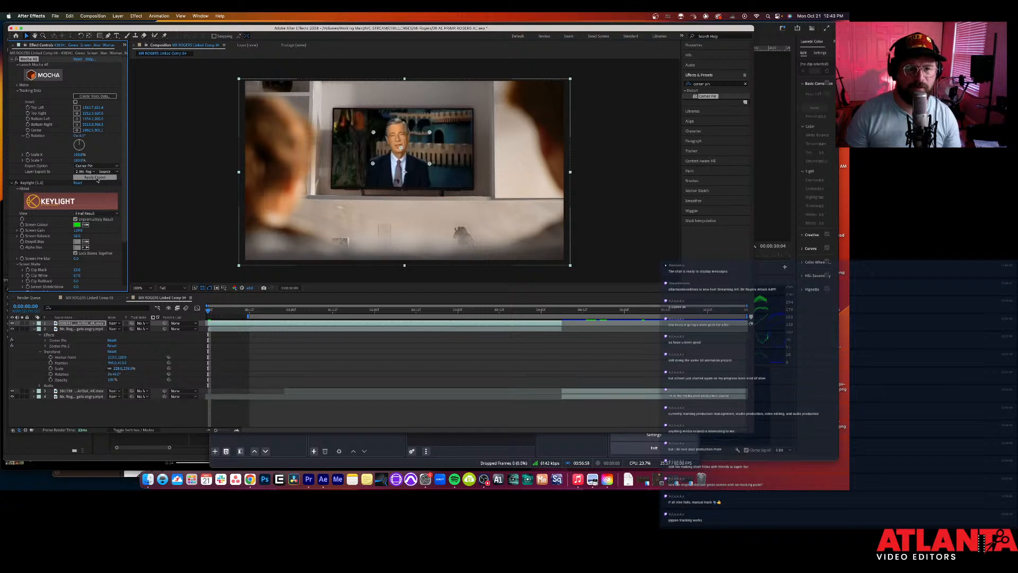
# Step: Play the composite to check the tracked TV screen, and undo the Corner Pin export applied to the Mr. Rogers layer
pyautogui.press('space')
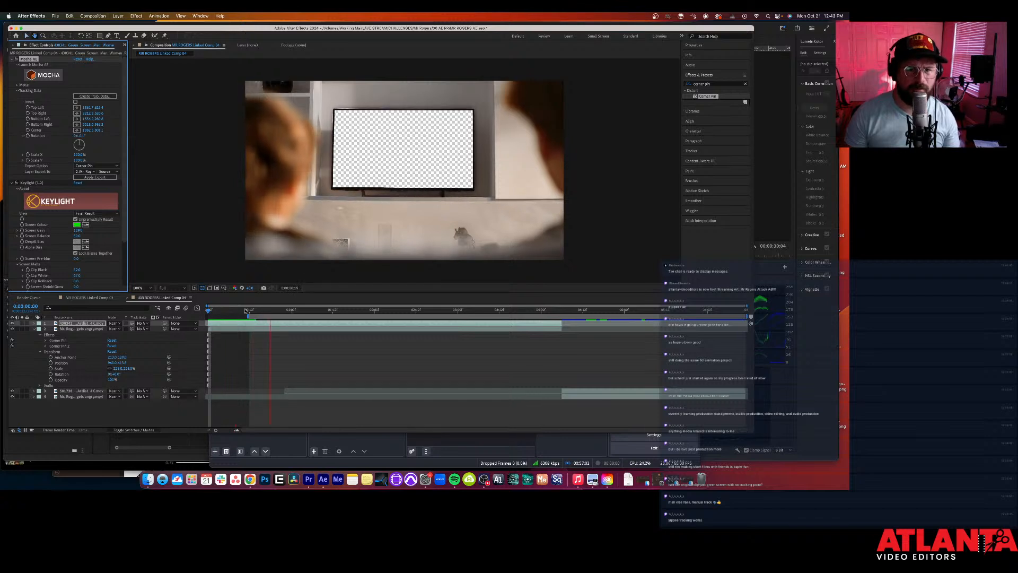
pyautogui.press('cmd+z')
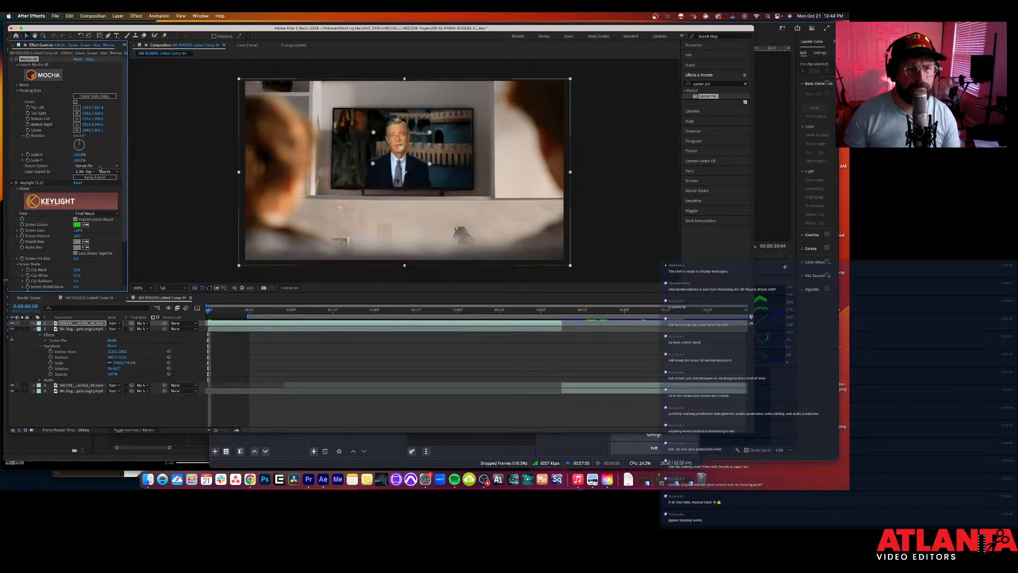
pyautogui.click(106, 172)
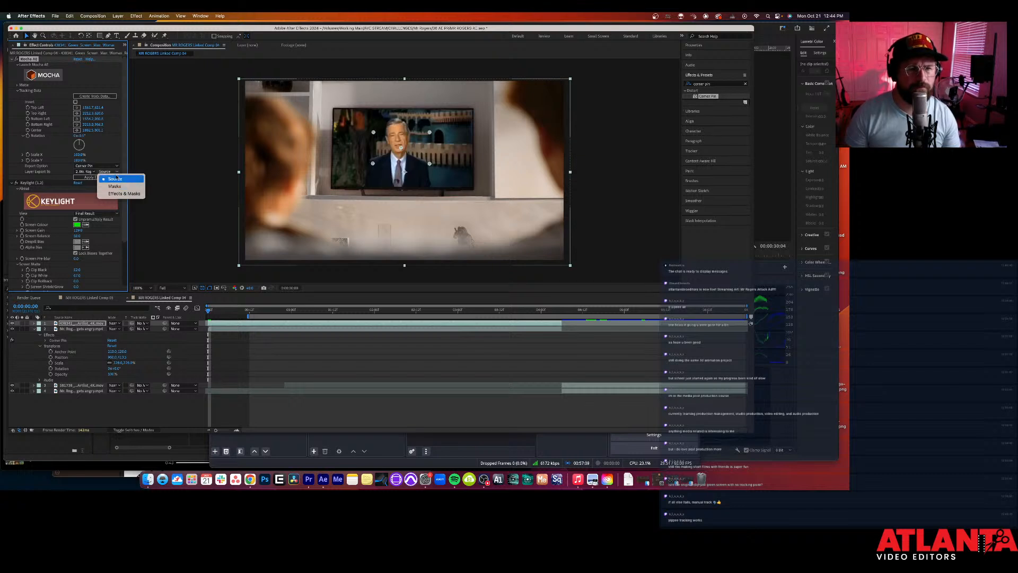
pyautogui.click(117, 158)
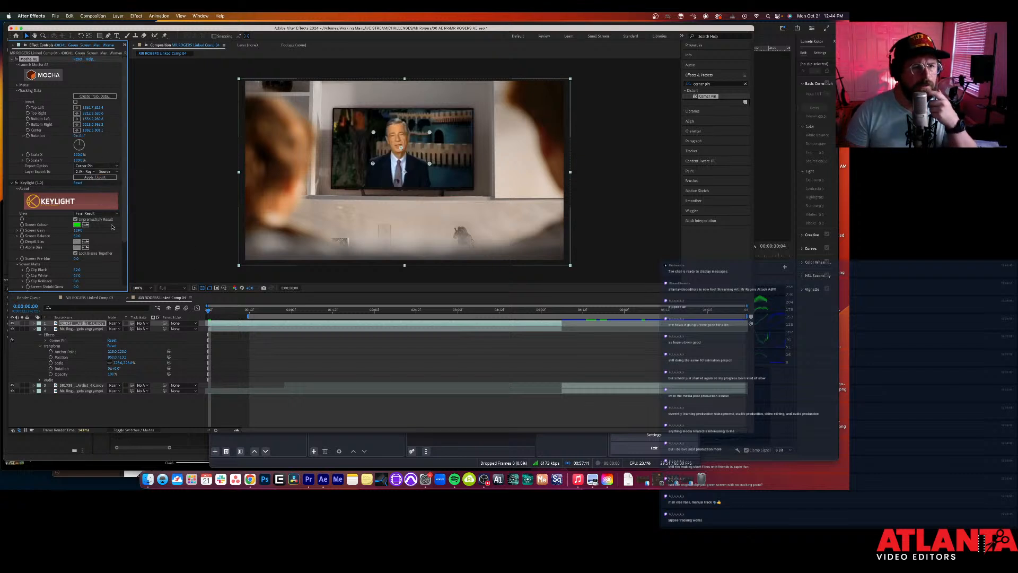
# Step: Switch to Chrome and search Google for "when applying export mocha layer disapears"
pyautogui.click(250, 479)
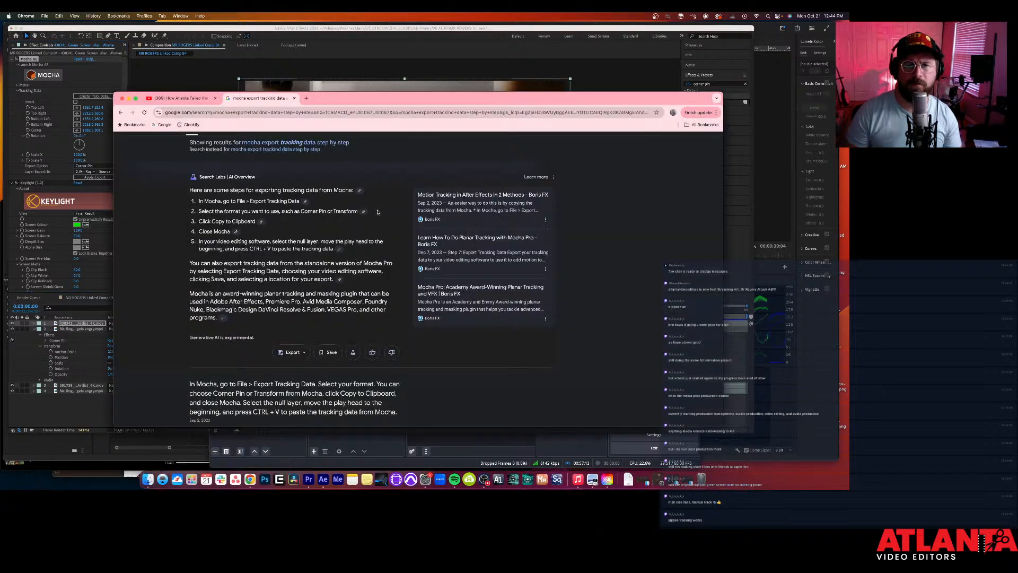
pyautogui.click(331, 111)
pyautogui.write('when app')
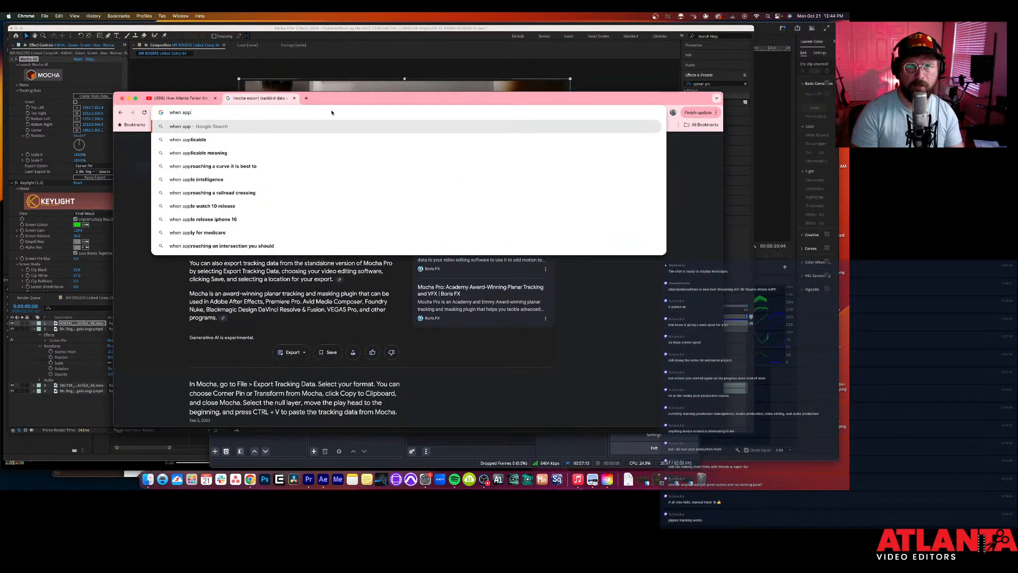
pyautogui.write('lying export mocha layer dis')
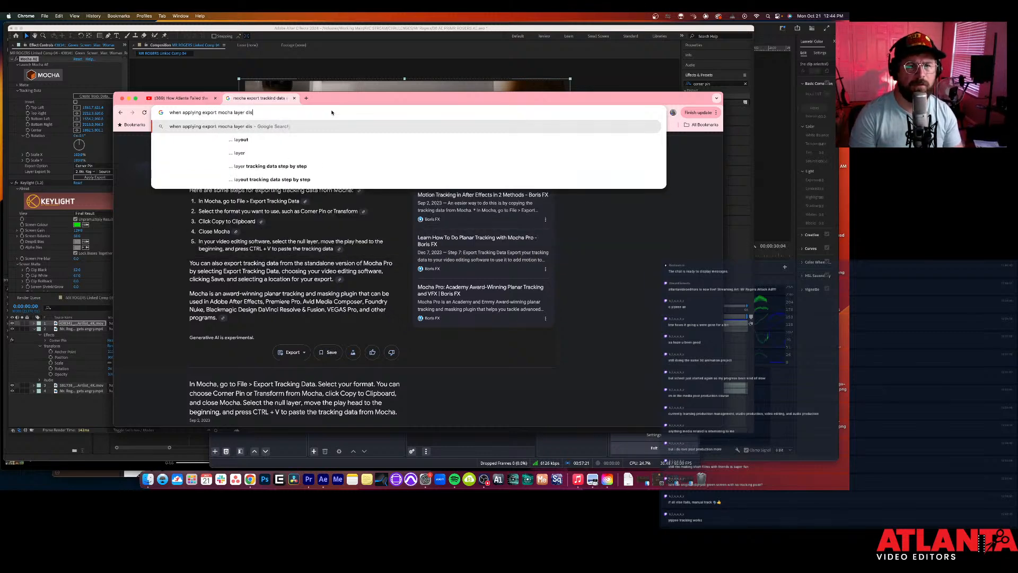
pyautogui.write('apears')
pyautogui.press('Return')
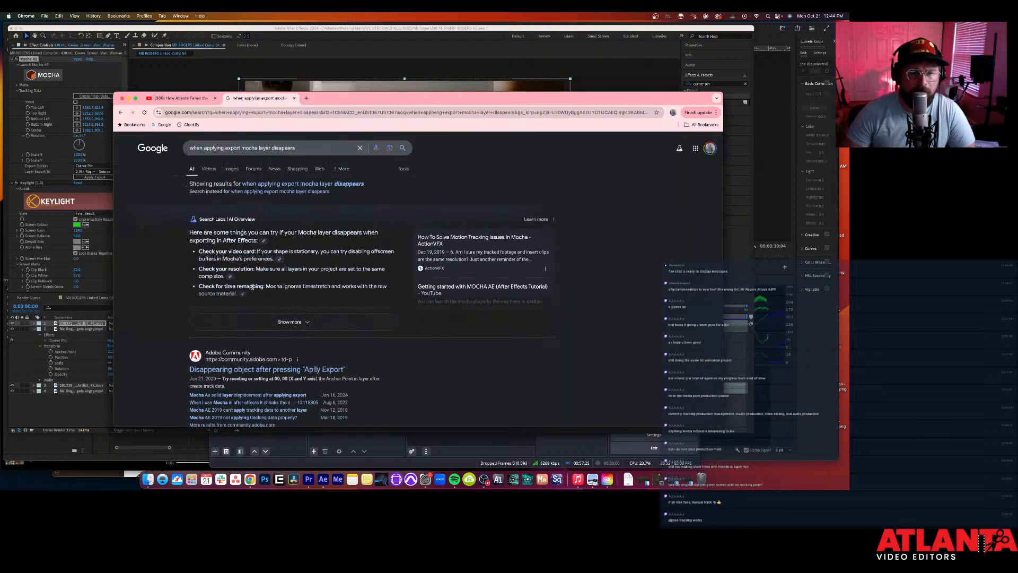
# Step: Expand the AI overview, read its advice on layer resolution and time remapping, and return to After Effects
pyautogui.click(281, 321)
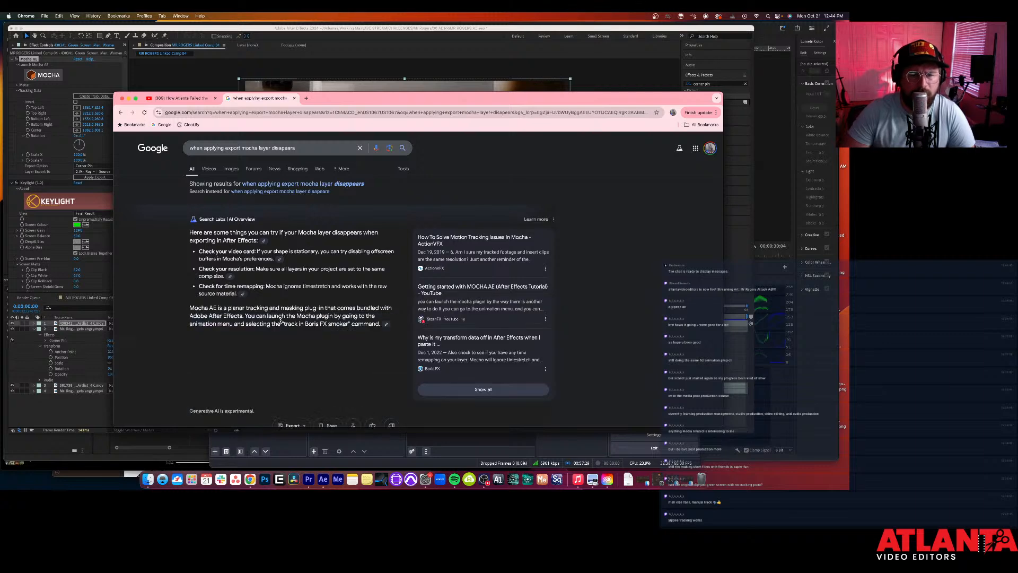
pyautogui.moveTo(256, 269); pyautogui.dragTo(228, 284)
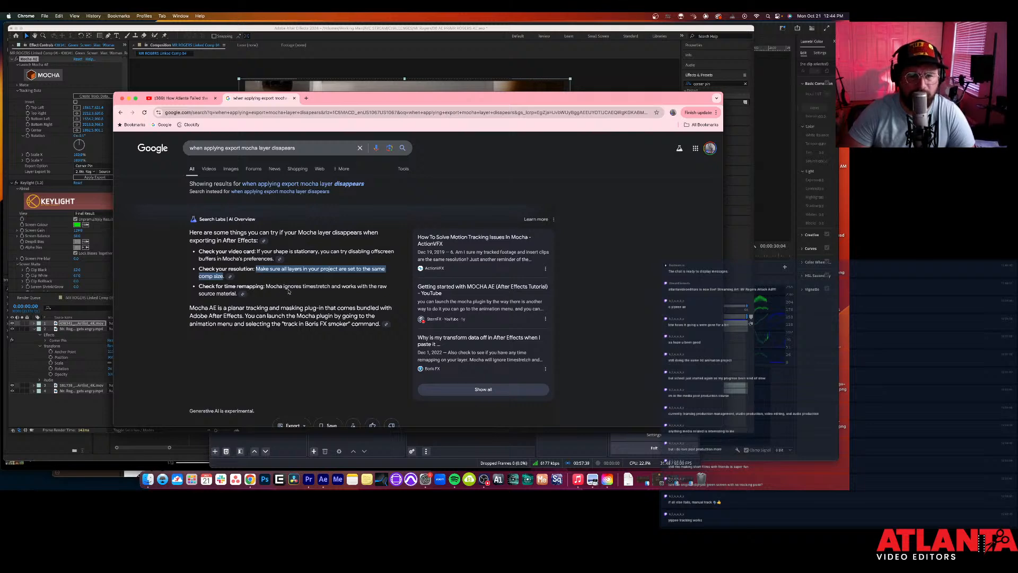
pyautogui.click(57, 384)
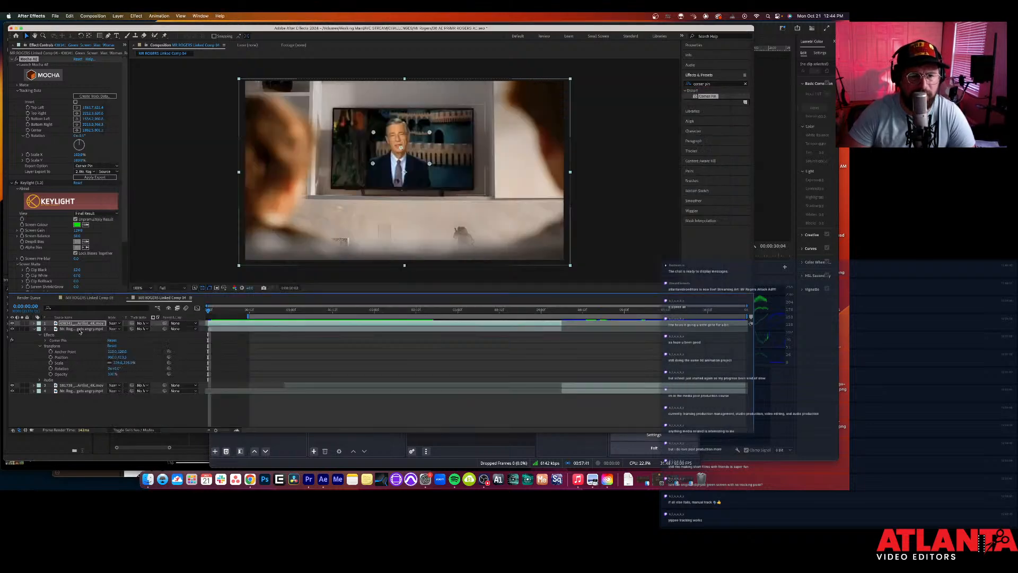
# Step: Select the Mr. Rogers video layer above the green screen clip's duplicate and review the composition settings of MR ROGERS Linked Comp 04
pyautogui.click(80, 329)
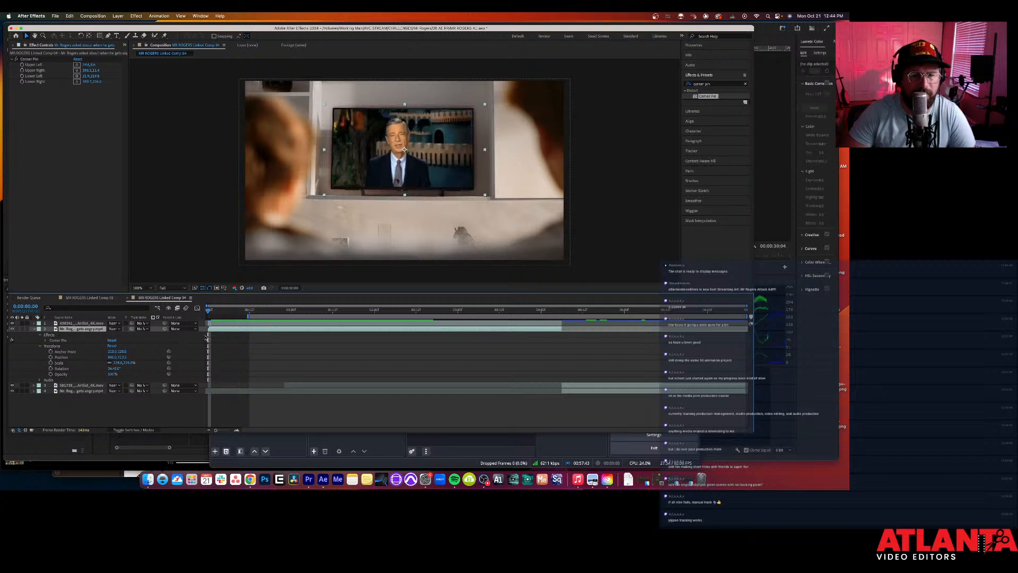
pyautogui.click(93, 16)
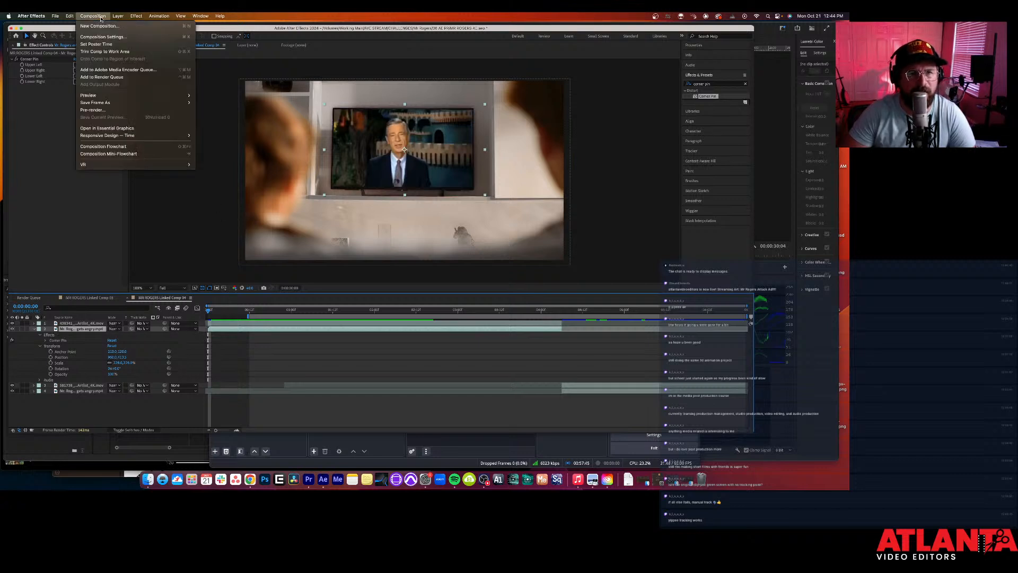
pyautogui.click(105, 36)
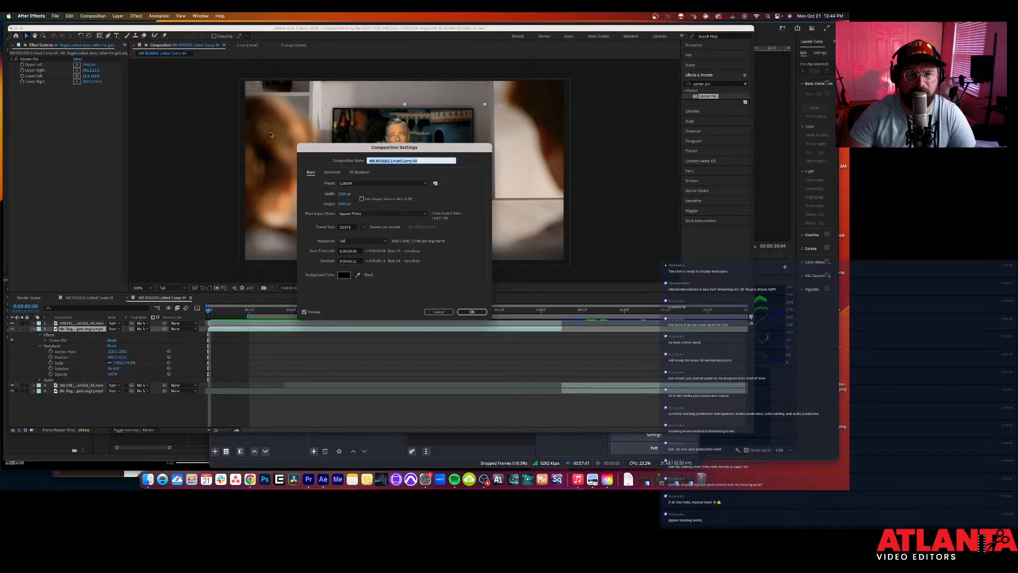
pyautogui.click(439, 311)
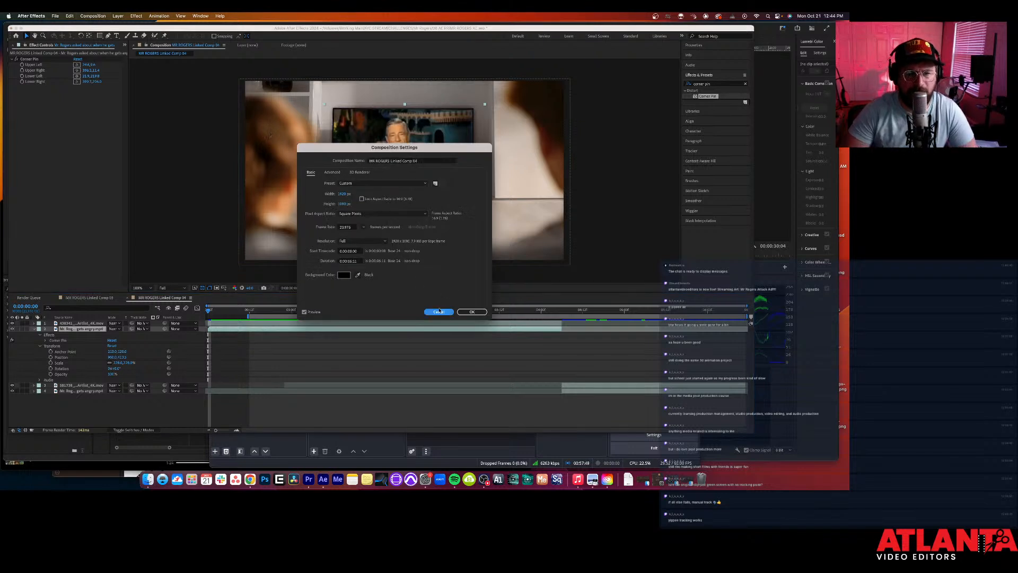
# Step: Pre-compose the Mr. Rogers video layer, moving all attributes into a new opened composition without adjusting its duration to the layer's time span
pyautogui.doubleClick(248, 329)
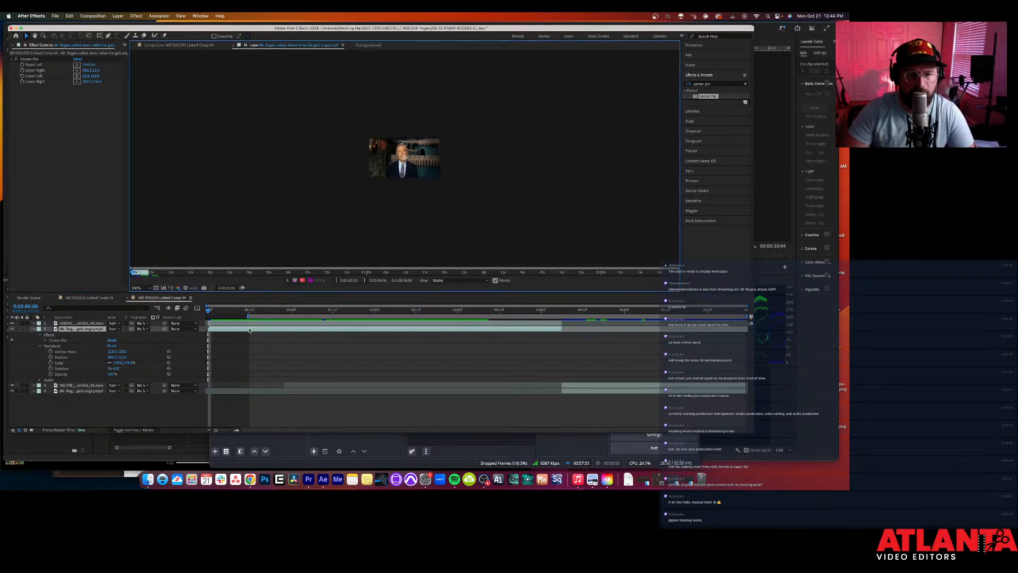
pyautogui.rightClick(249, 330)
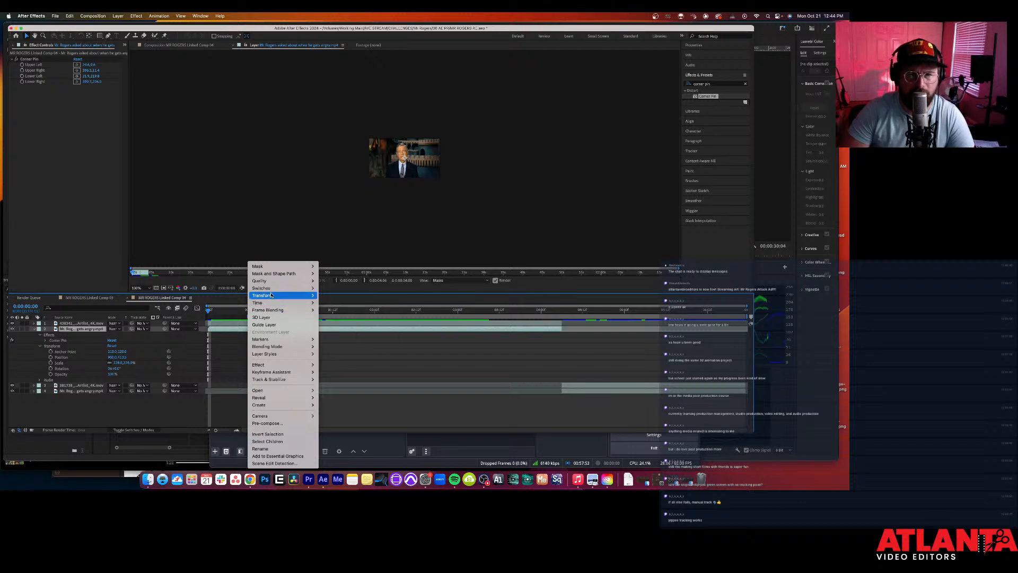
pyautogui.click(267, 423)
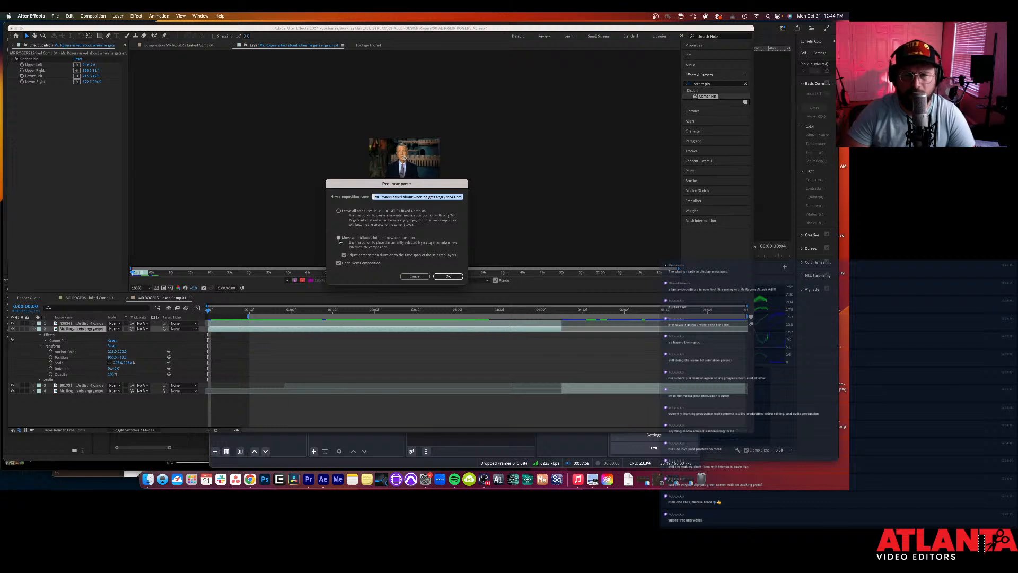
pyautogui.click(337, 210)
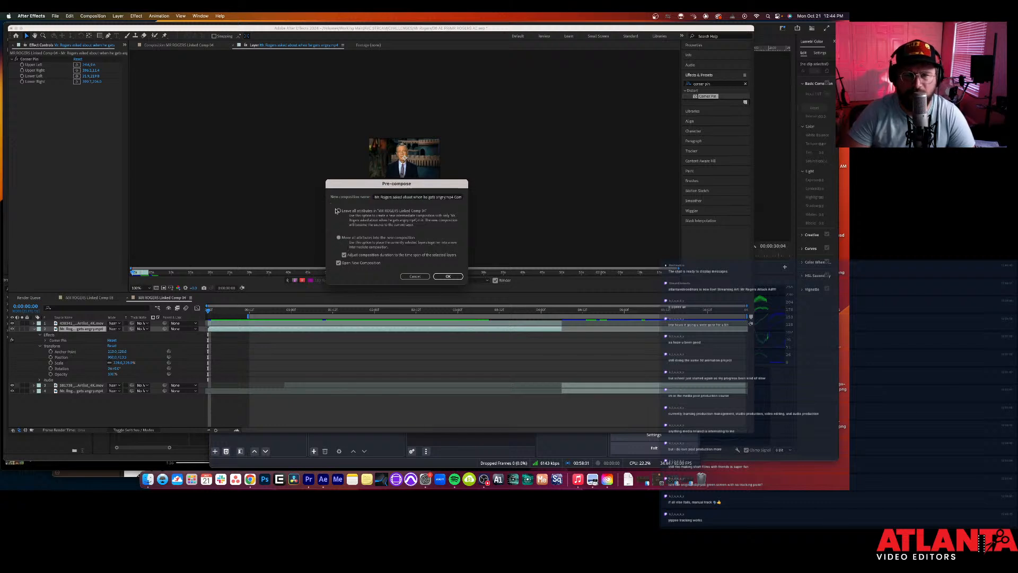
pyautogui.click(338, 211)
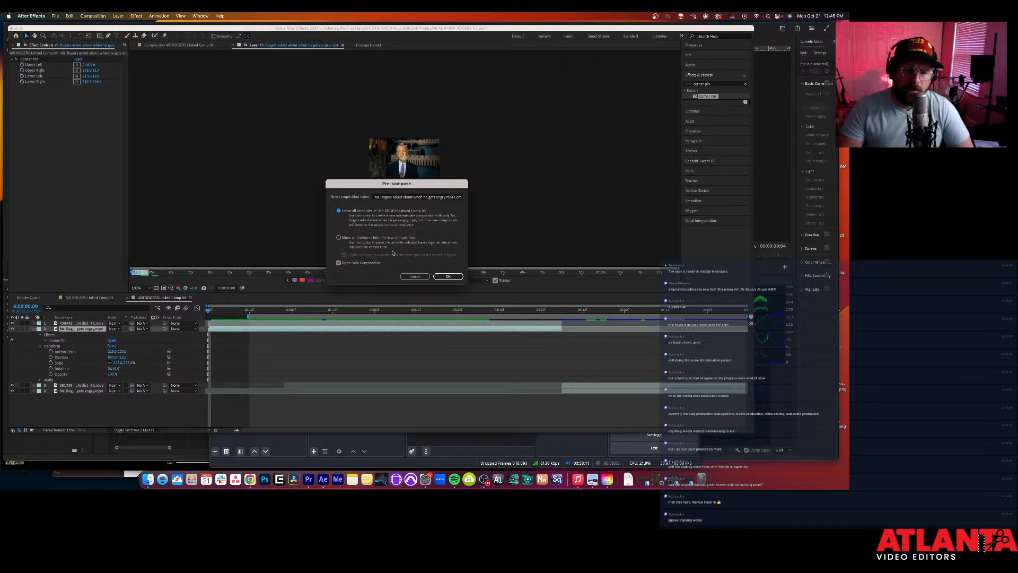
pyautogui.click(339, 238)
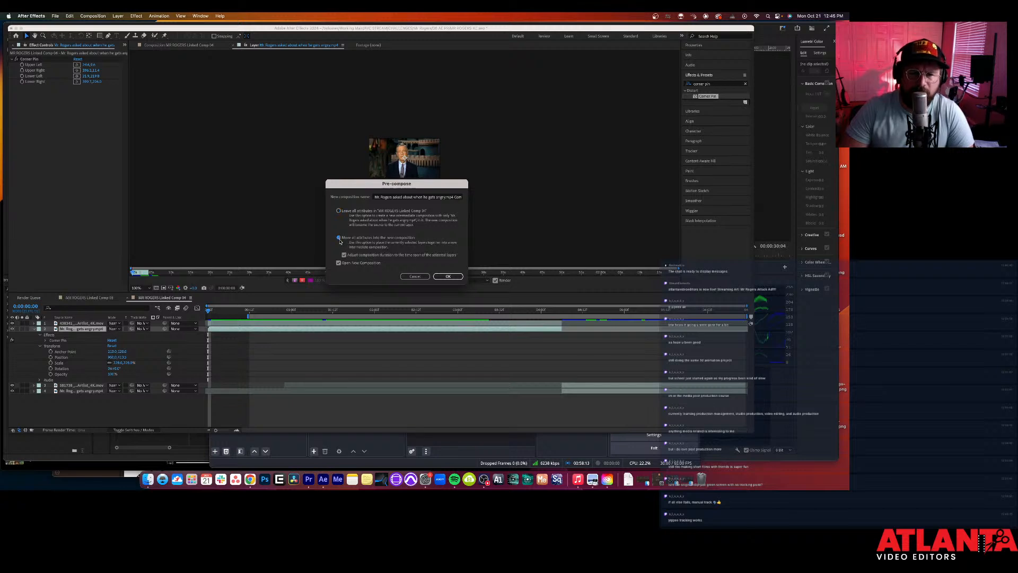
pyautogui.click(344, 255)
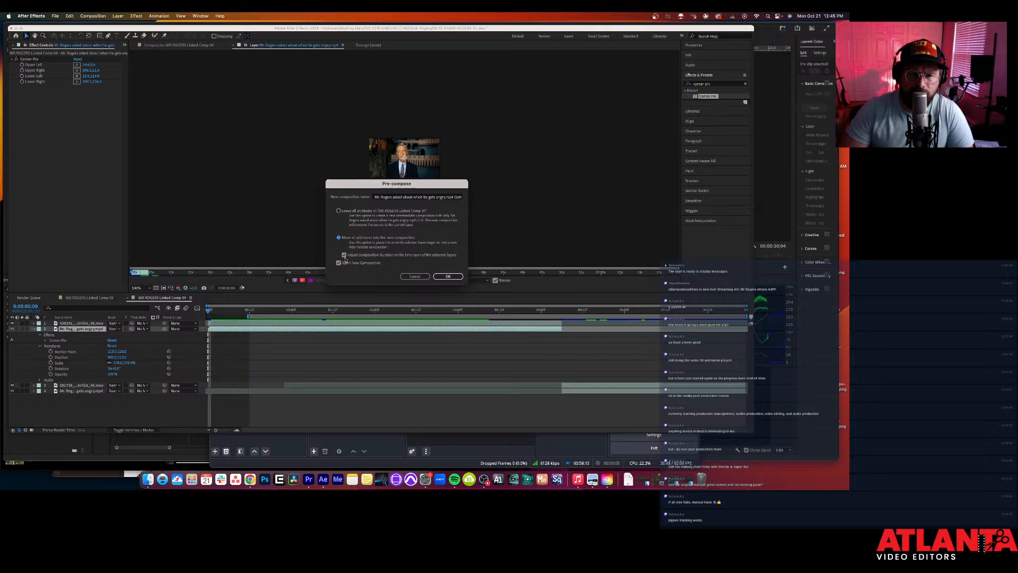
pyautogui.click(344, 255)
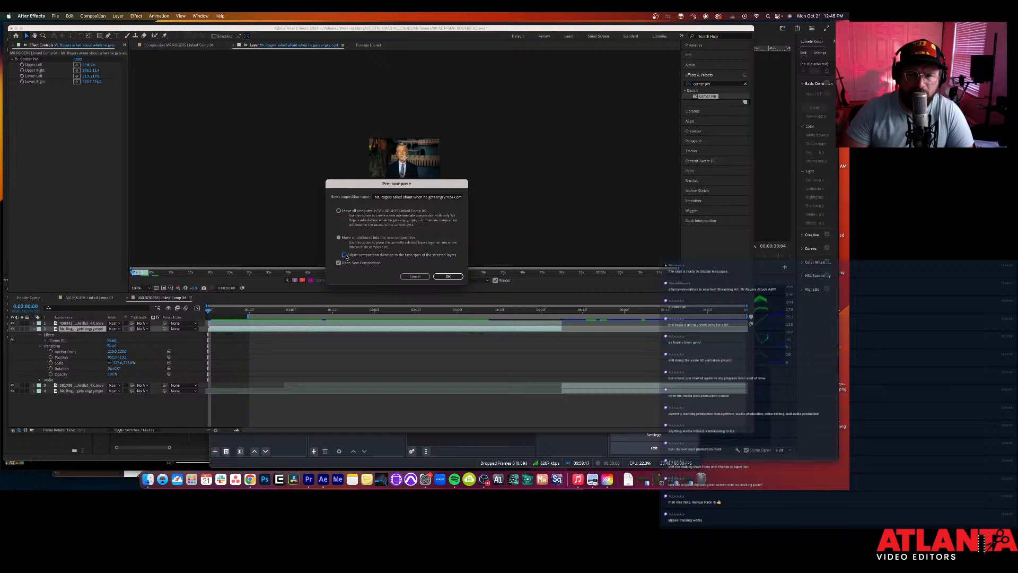
pyautogui.click(447, 276)
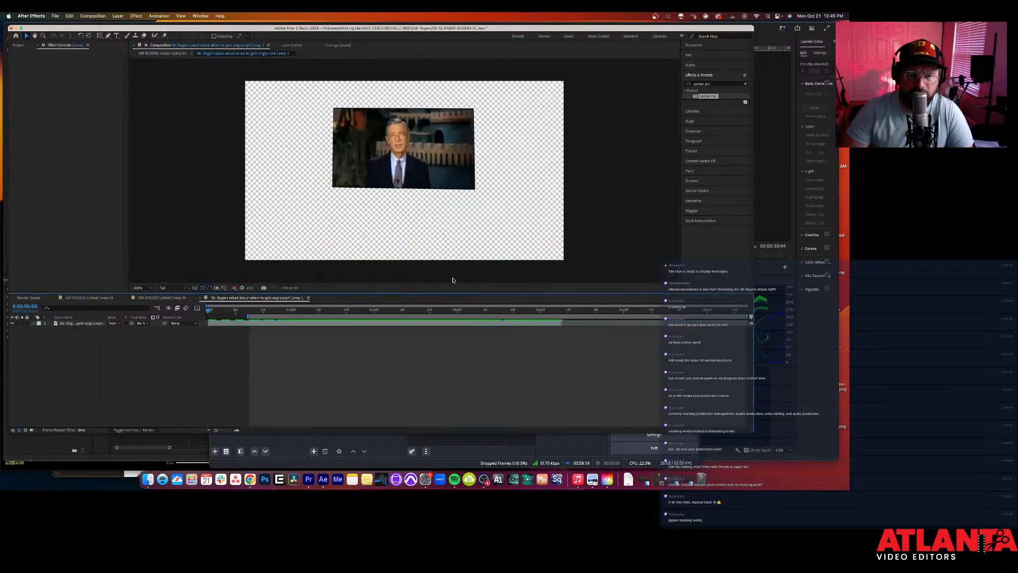
# Step: Check the new pre-composition's settings and return to MR ROGERS Linked Comp 04 to inspect its opening frames
pyautogui.click(89, 19)
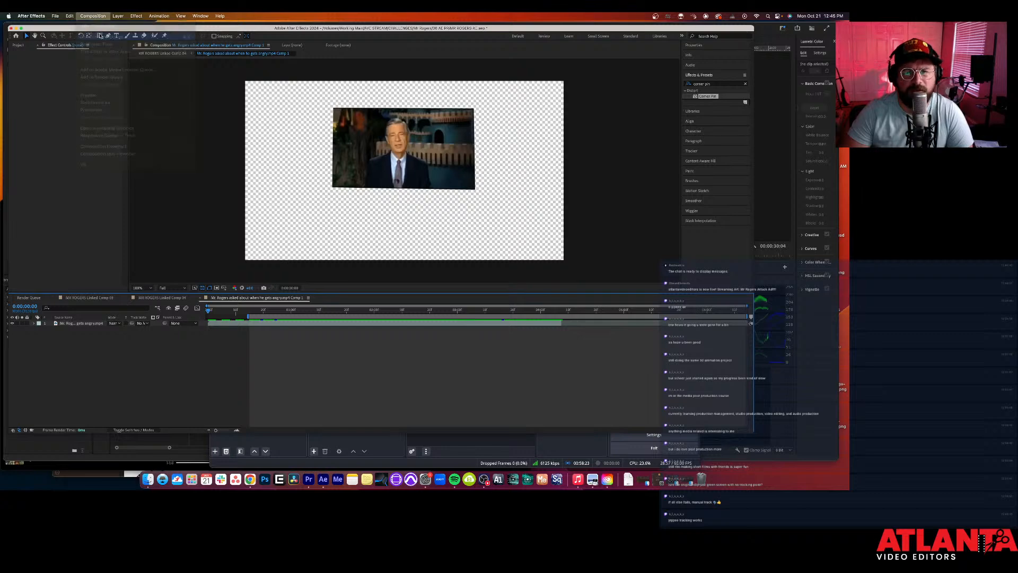
pyautogui.click(100, 36)
pyautogui.click(440, 311)
pyautogui.click(162, 298)
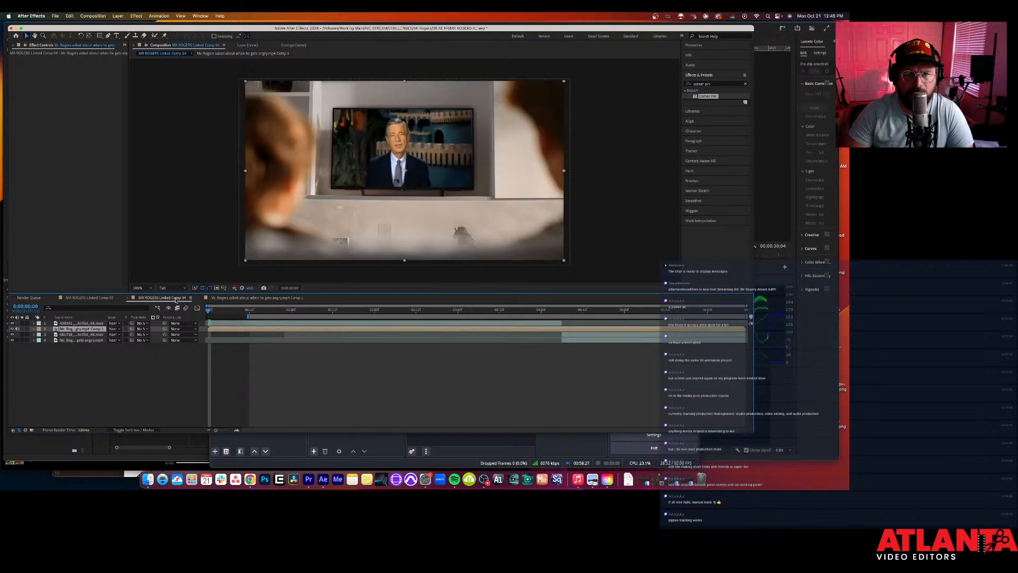
pyautogui.moveTo(208, 311)
pyautogui.mouseDown()
pyautogui.moveTo(260, 314)
pyautogui.moveTo(212, 314)
pyautogui.mouseUp()
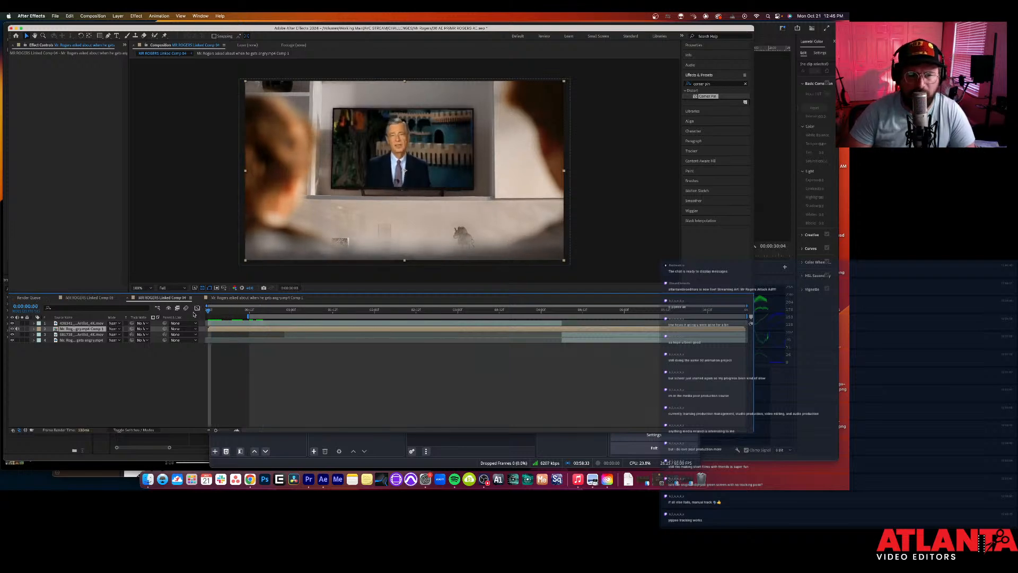
# Step: Switch to Chrome and read the Adobe Community thread on objects disappearing after applying a Mocha export, including its replies
pyautogui.click(242, 469)
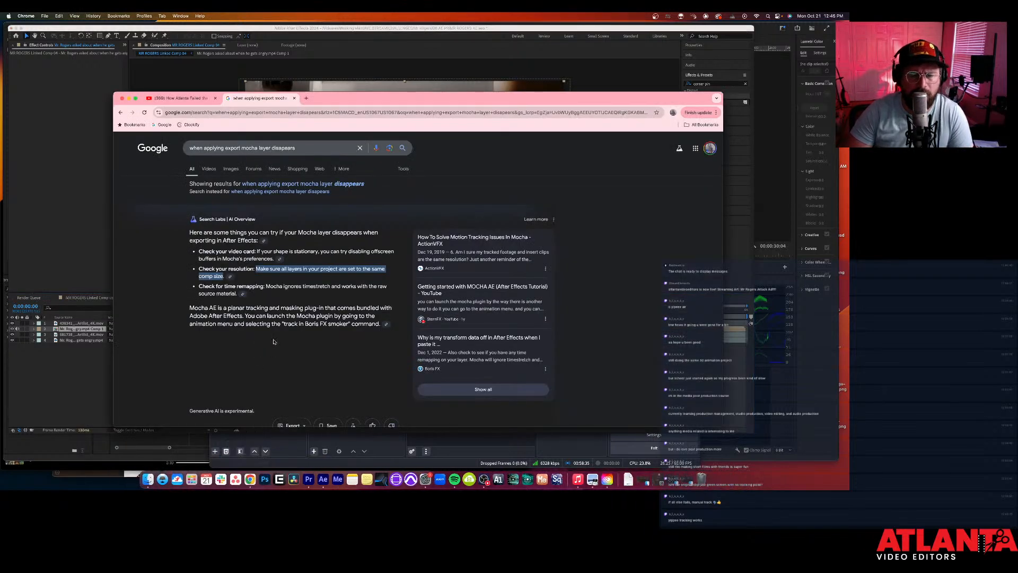
pyautogui.scroll(-5, 272, 341)
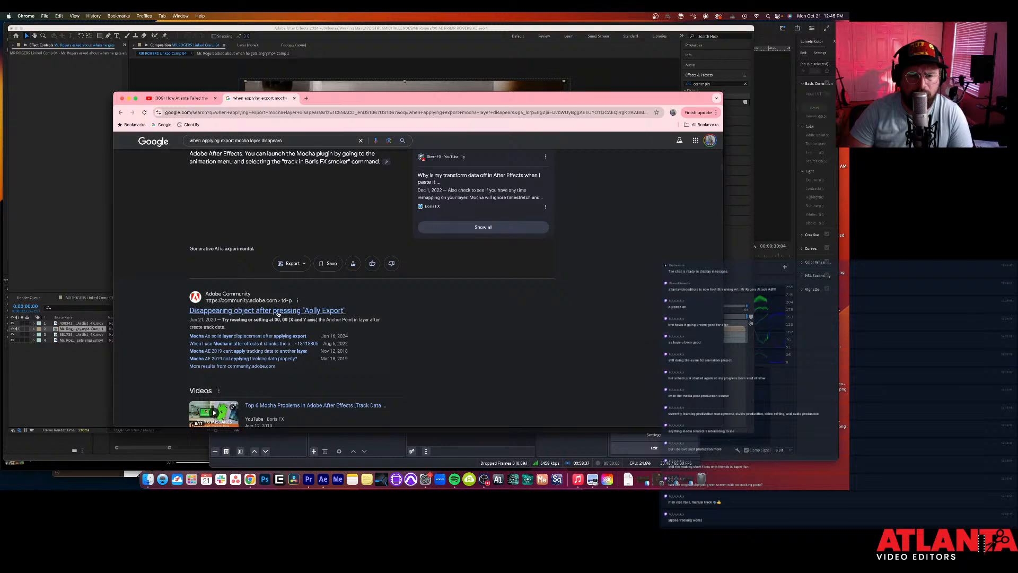
pyautogui.click(277, 314)
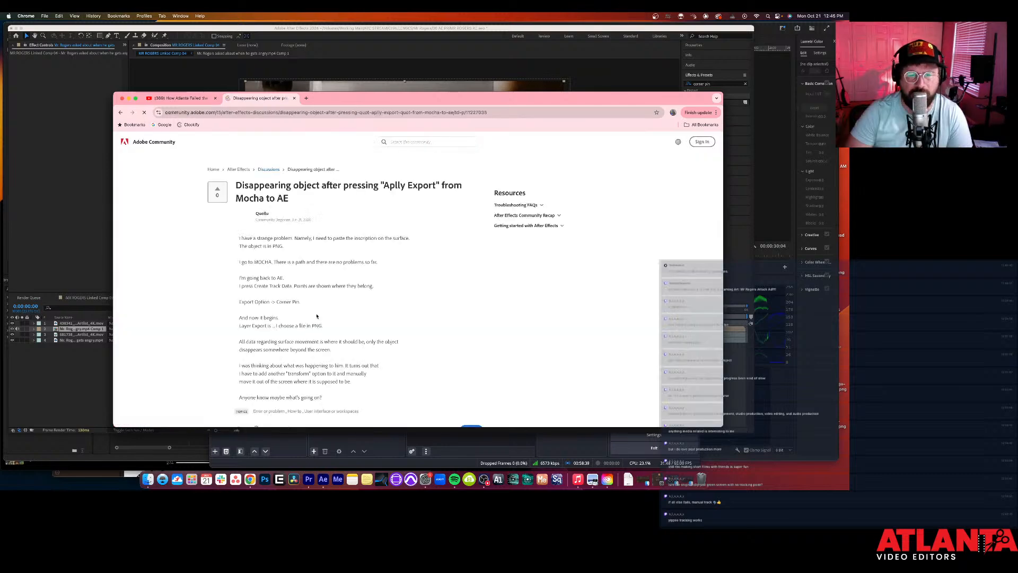
pyautogui.scroll(-3, 323, 293)
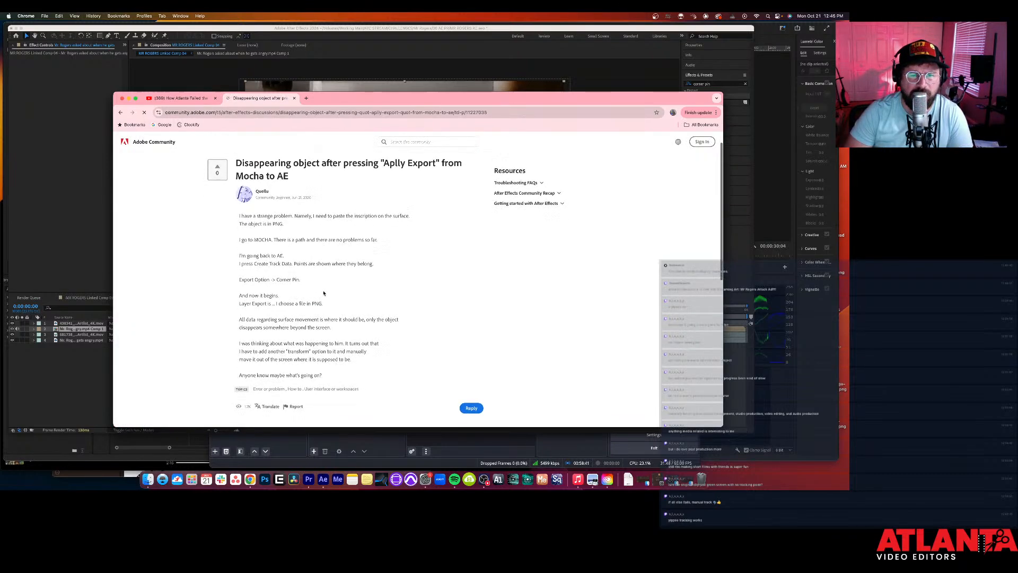
pyautogui.scroll(-3, 324, 293)
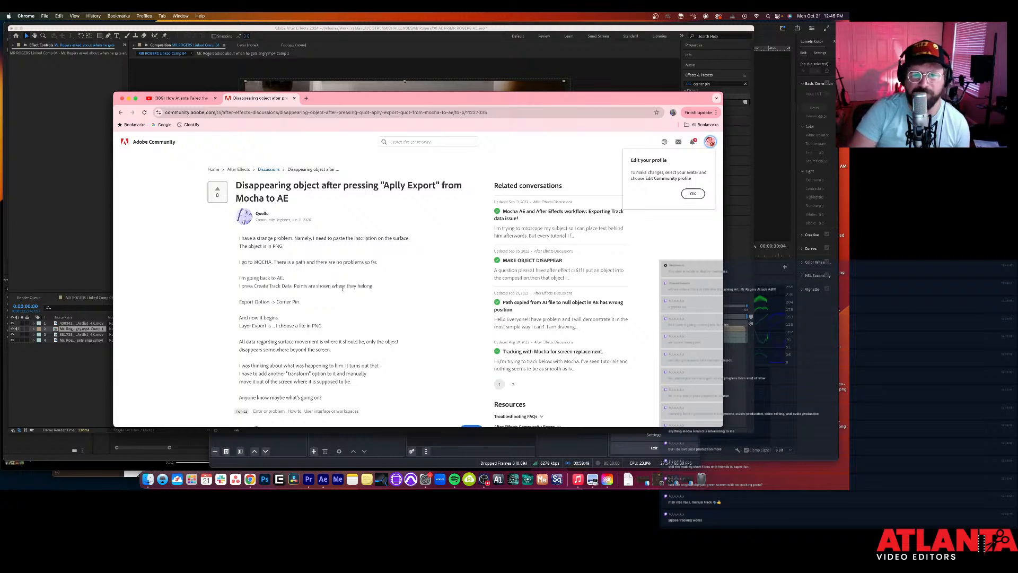
pyautogui.scroll(-5, 343, 289)
pyautogui.scroll(-4, 343, 290)
pyautogui.scroll(-1, 342, 291)
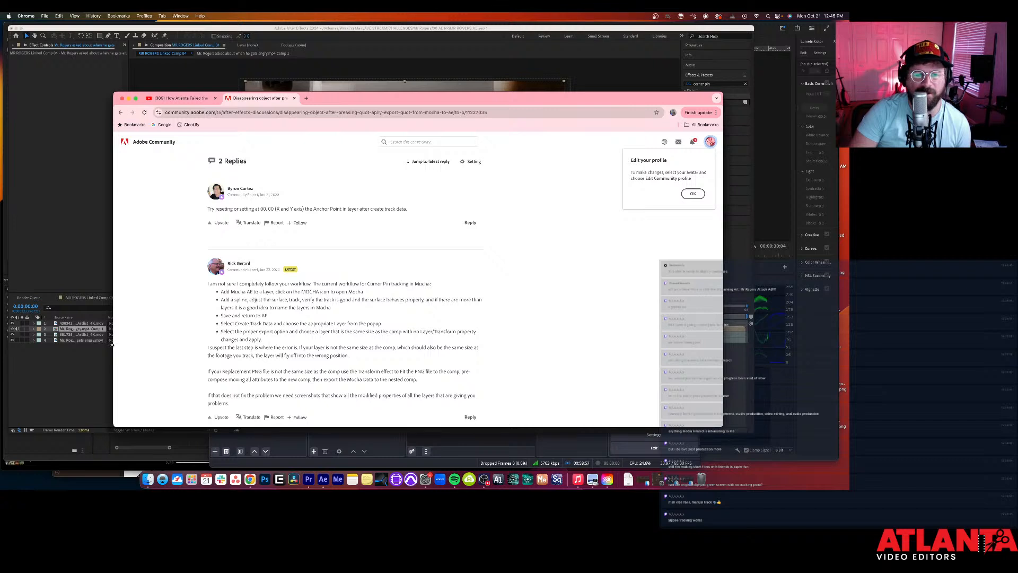
# Step: Back in After Effects, try to apply the green screen layer's Mocha export to the pre-composed Mr. Rogers layer with the Transform option
pyautogui.click(68, 375)
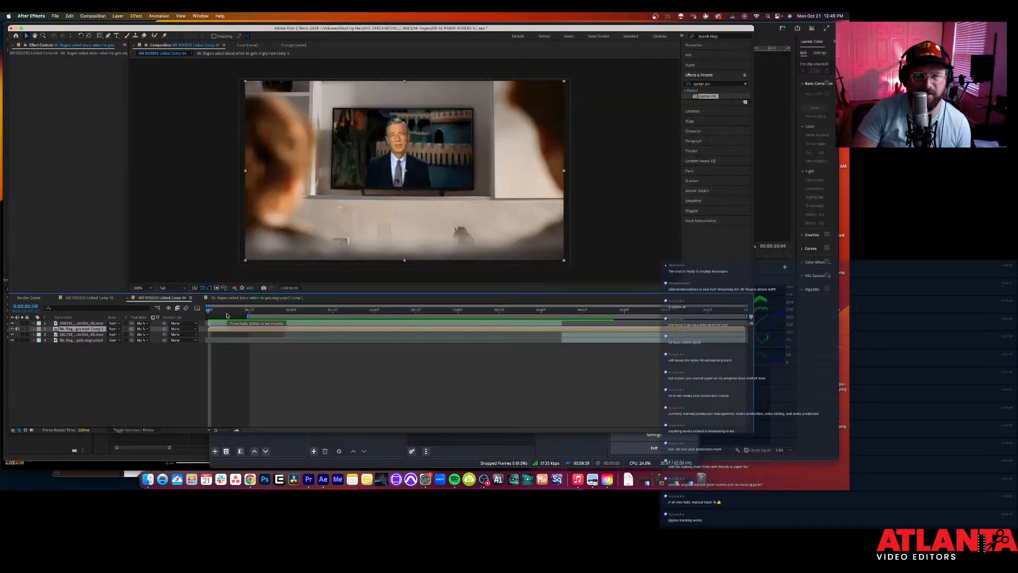
pyautogui.click(81, 323)
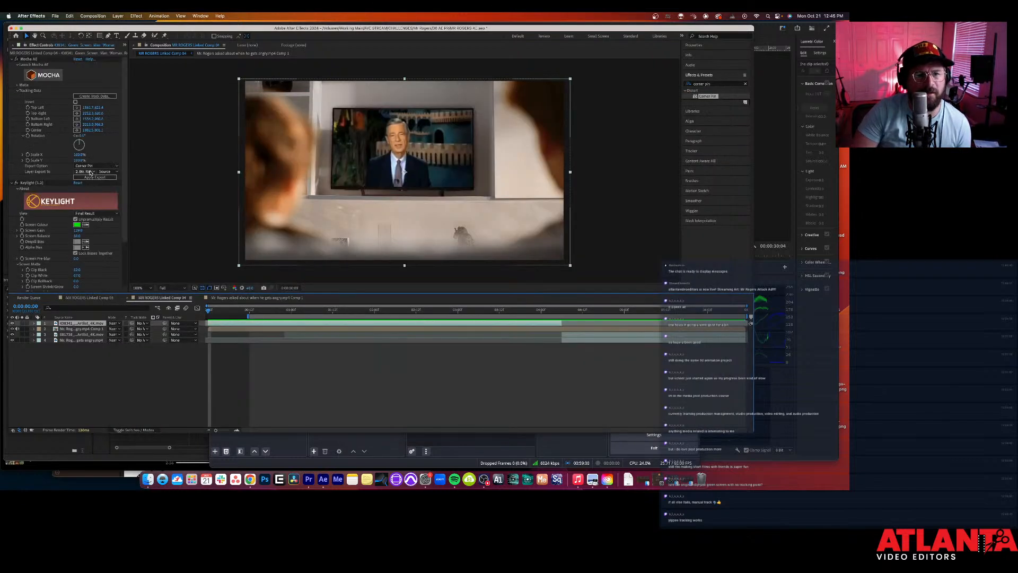
pyautogui.click(102, 167)
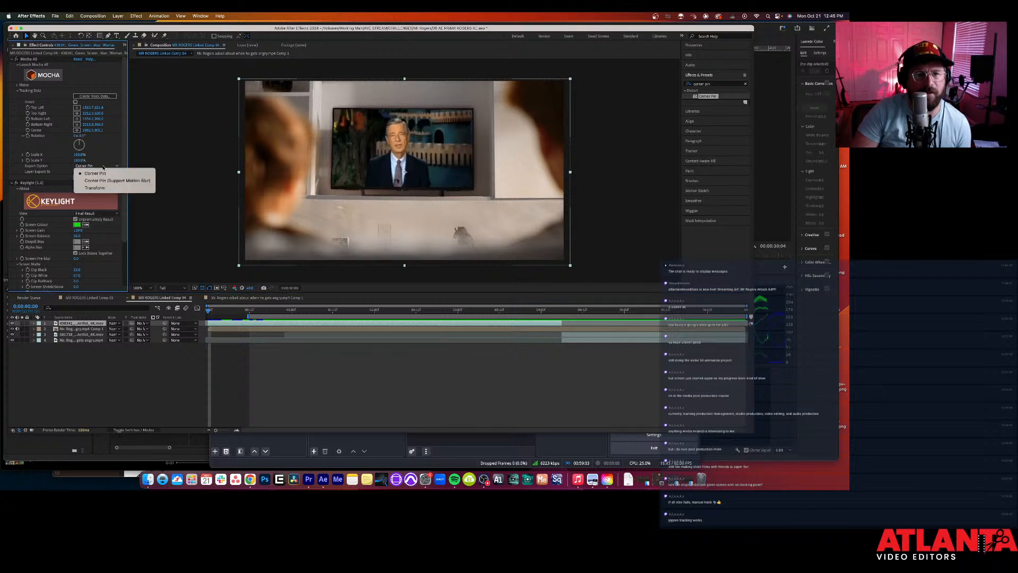
pyautogui.click(100, 187)
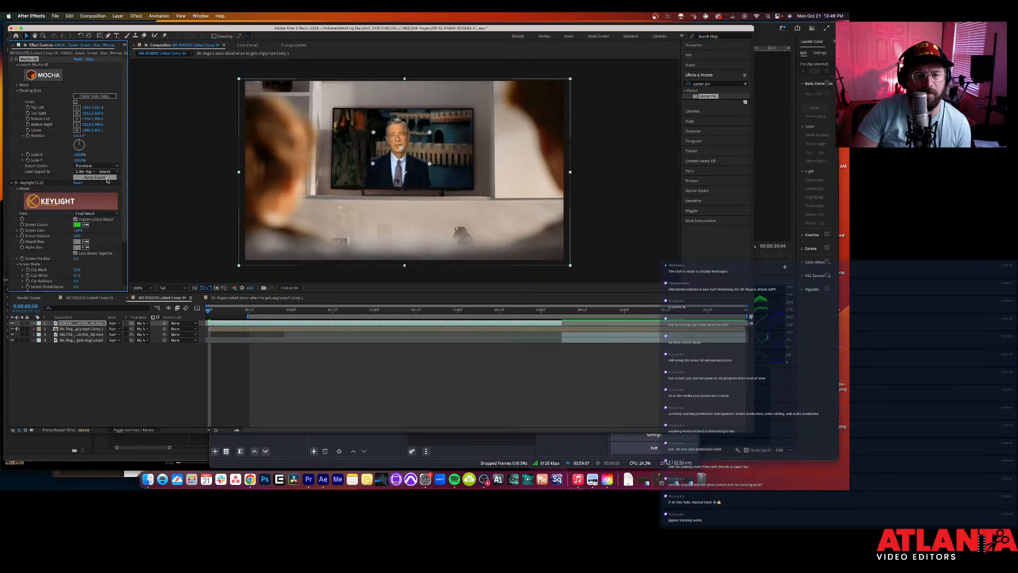
pyautogui.click(107, 178)
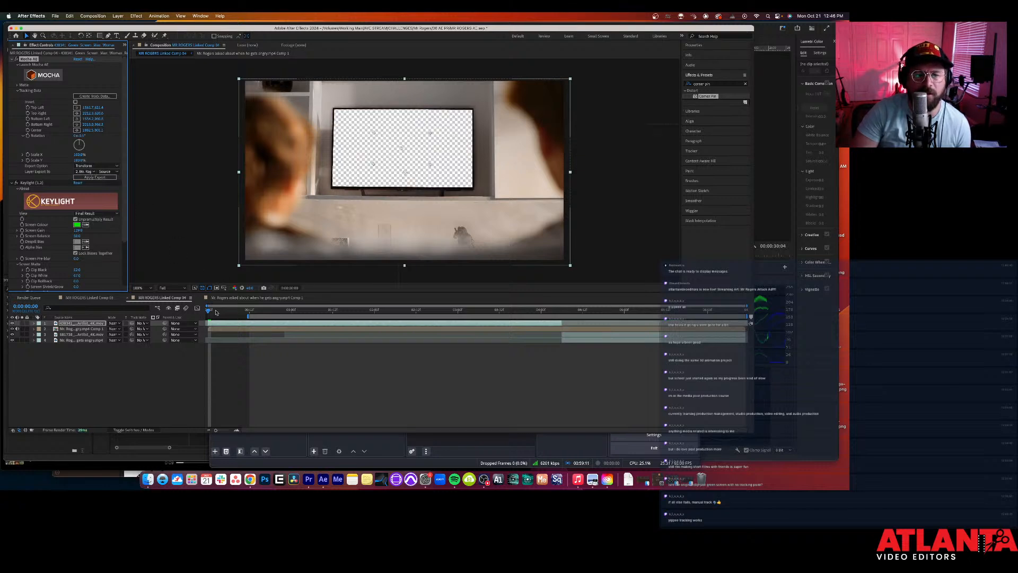
pyautogui.moveTo(208, 313)
pyautogui.mouseDown()
pyautogui.moveTo(277, 315)
pyautogui.moveTo(208, 312)
pyautogui.mouseUp()
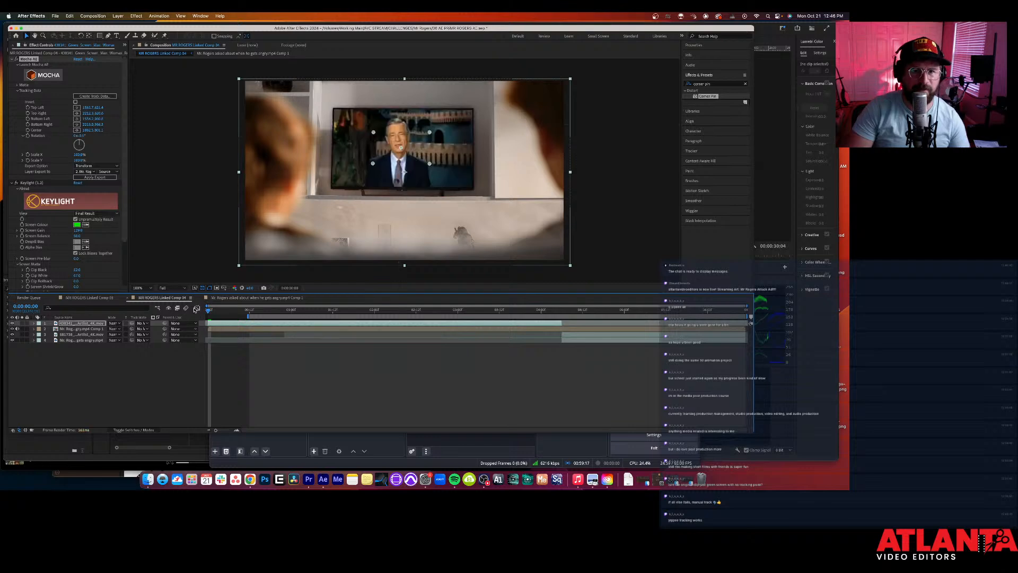
# Step: Switch to Chrome, reread the Corner Pin workflow reply, and look through the search results for Mocha troubleshooting videos
pyautogui.click(248, 467)
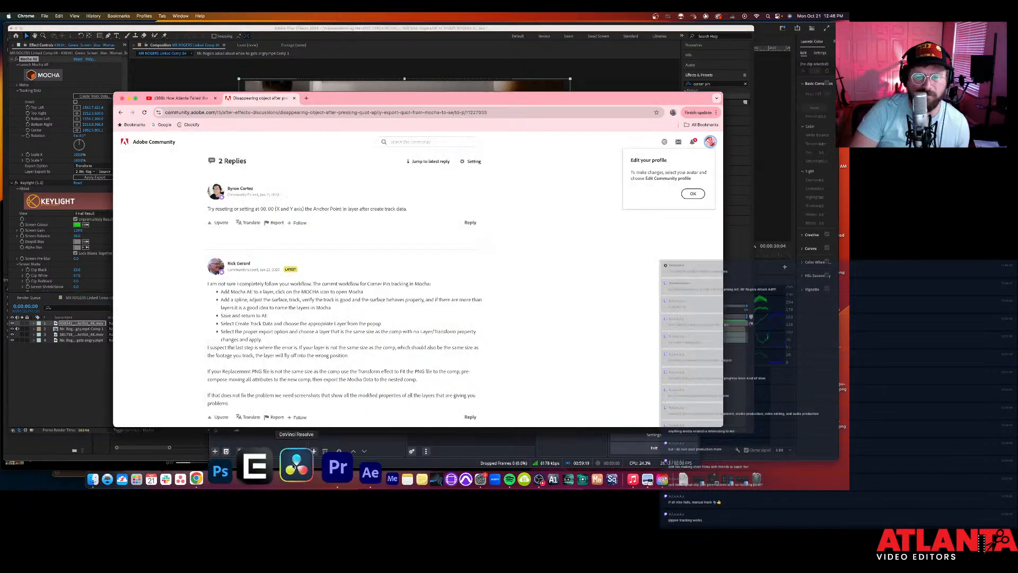
pyautogui.scroll(-2, 363, 345)
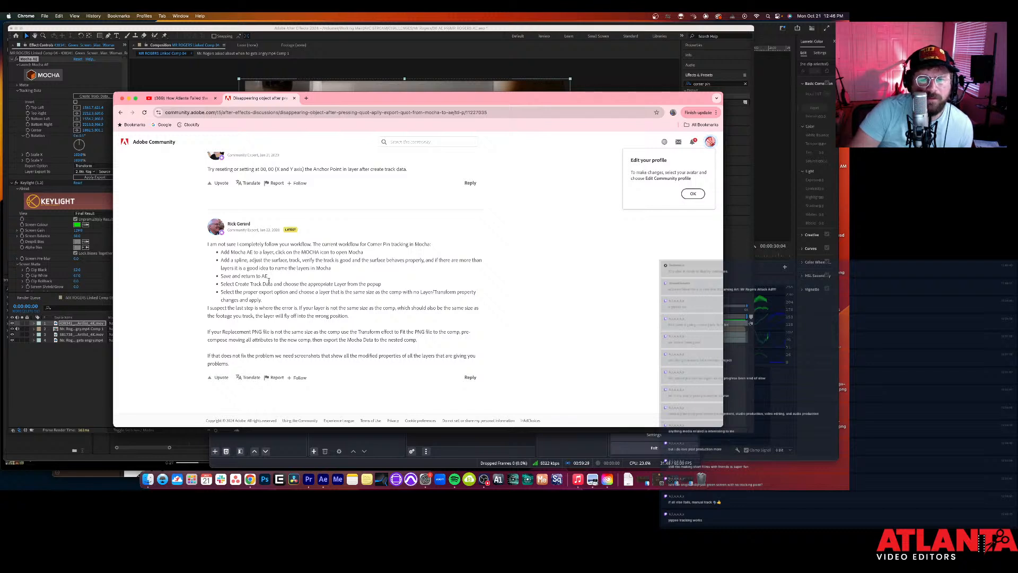
pyautogui.click(121, 113)
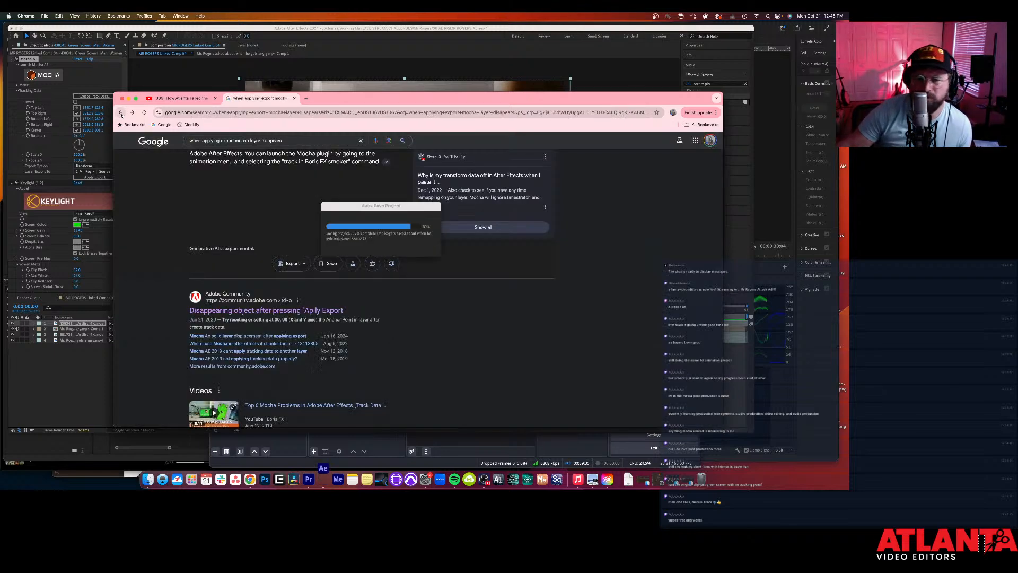
pyautogui.scroll(-8, 294, 346)
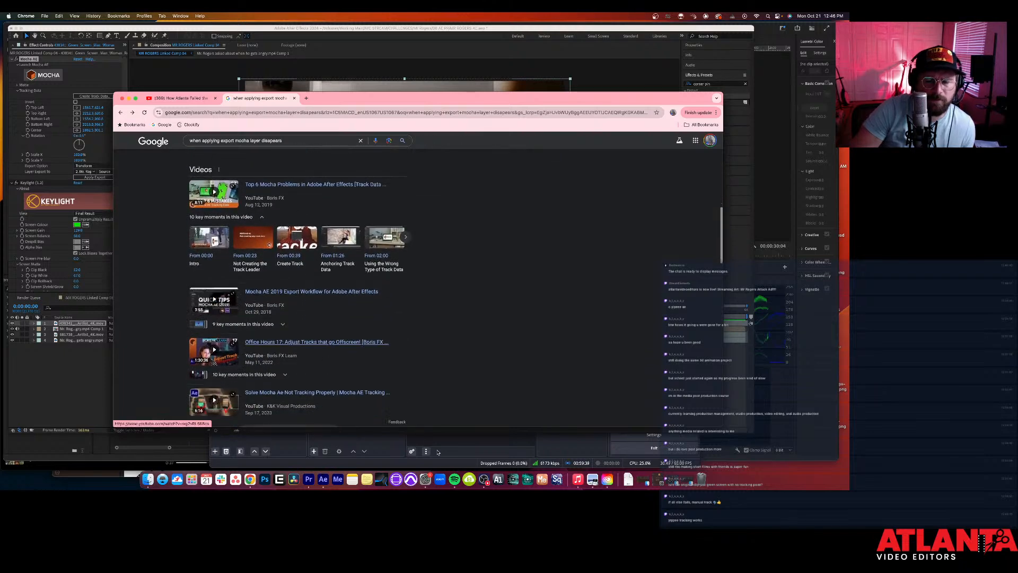
# Step: Pause the Spotify music and play the Boris FX video "Top 6 Mocha Problems in Adobe After Effects" from Chrome's search results
pyautogui.click(461, 474)
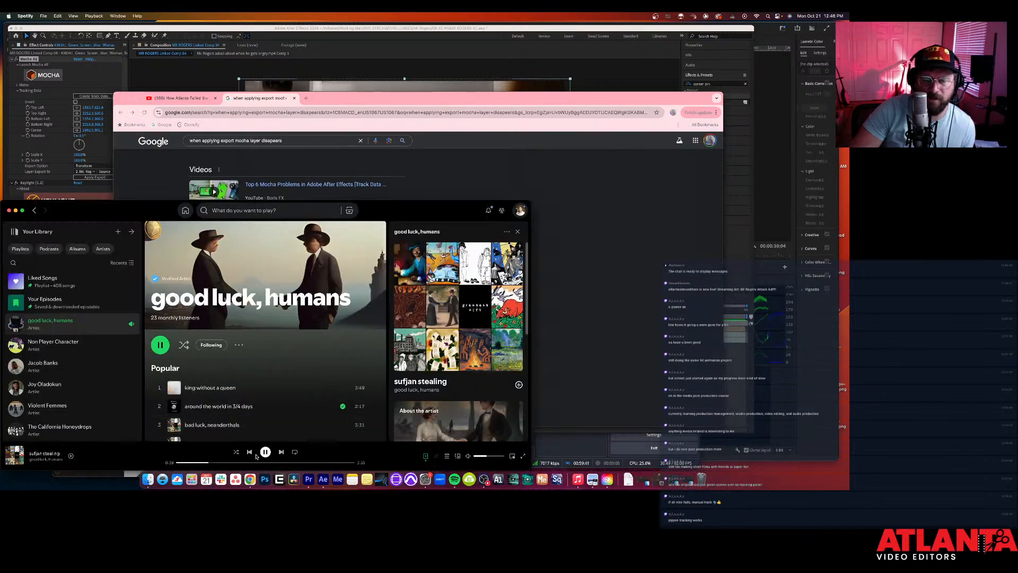
pyautogui.press('space')
pyautogui.click(583, 323)
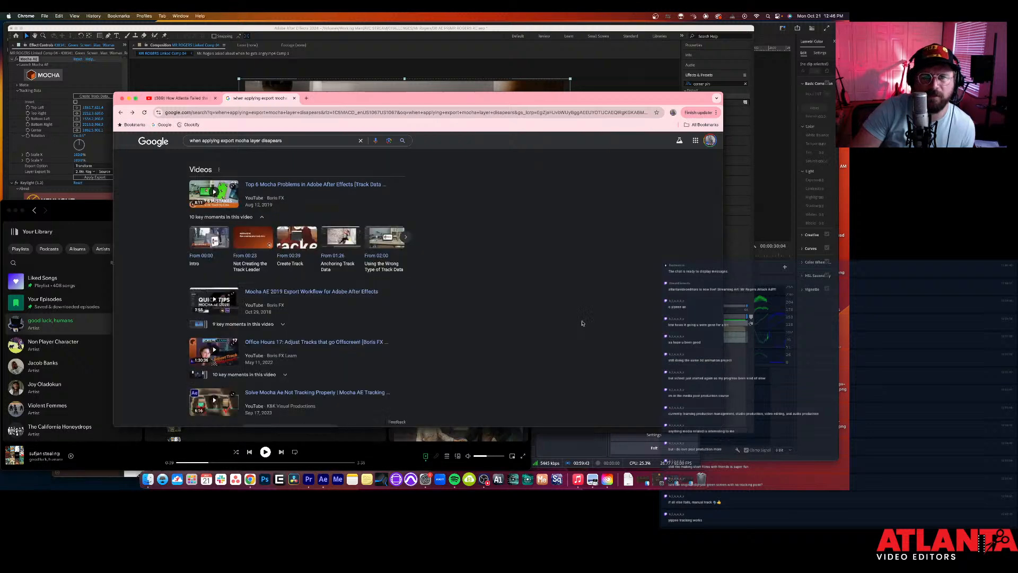
pyautogui.click(355, 185)
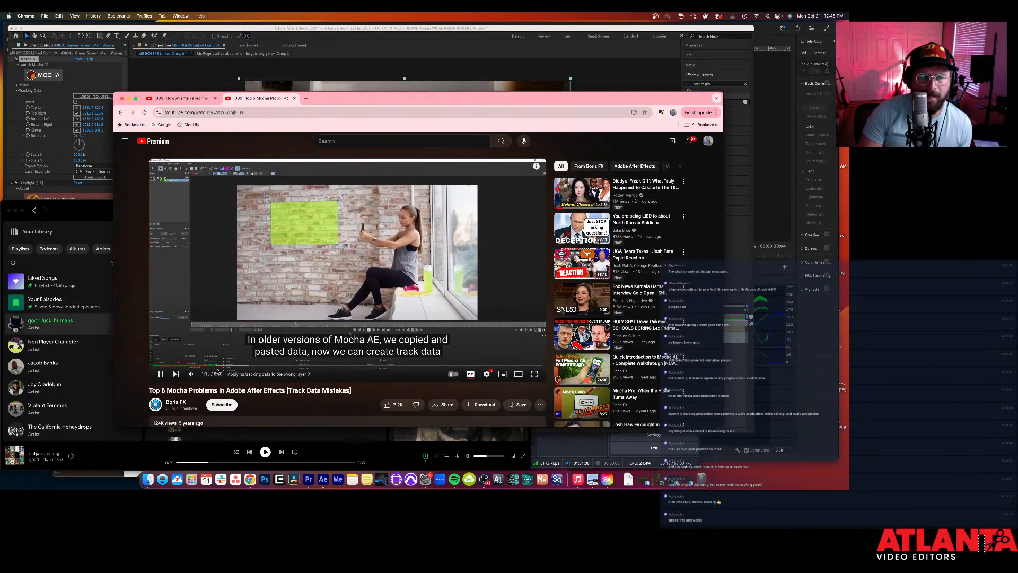
# Step: Set the Mocha problems video to 1.5 playback speed, watch it through the mismatched-resolution section, and pause it
pyautogui.click(486, 374)
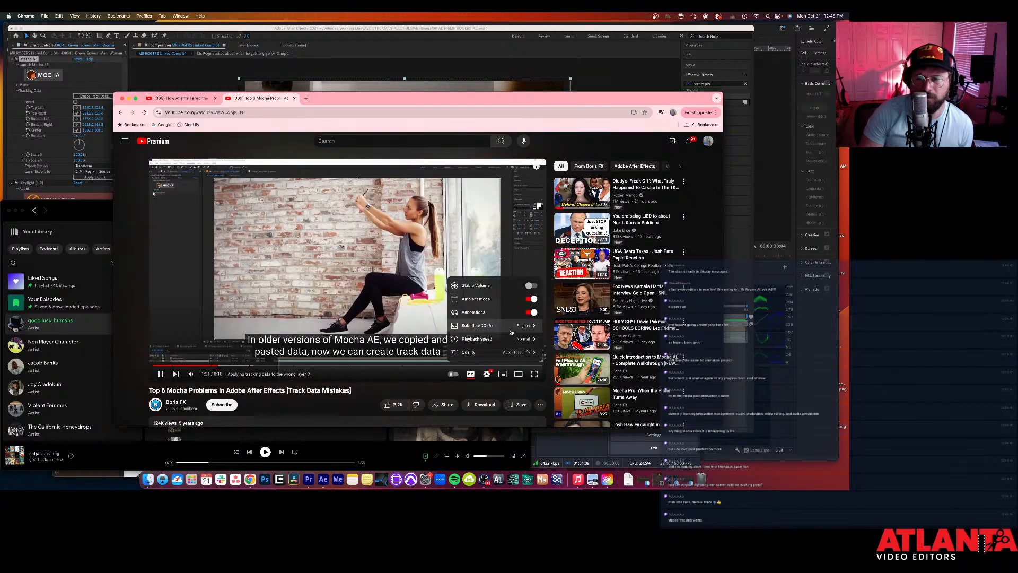
pyautogui.click(511, 338)
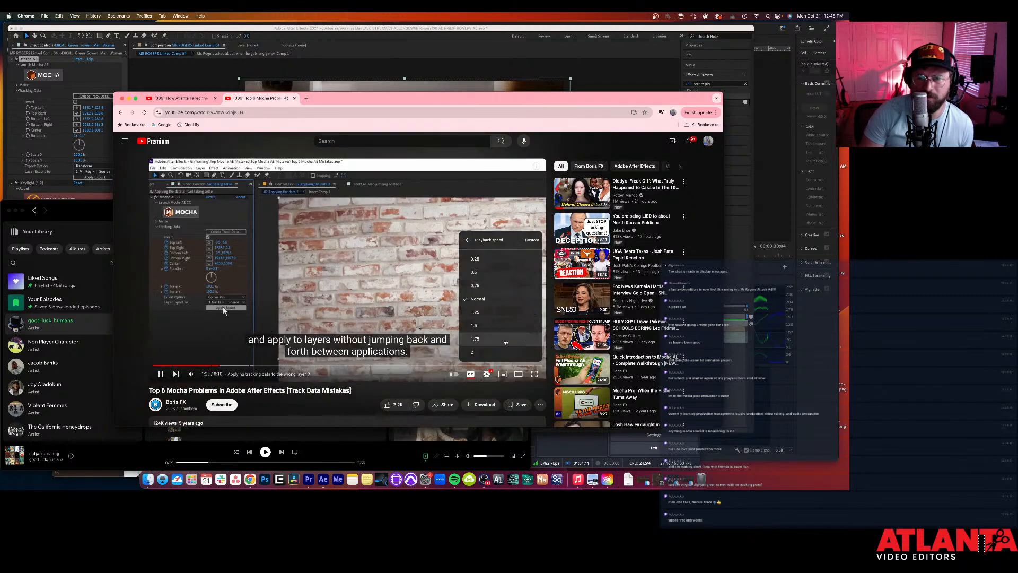
pyautogui.click(494, 327)
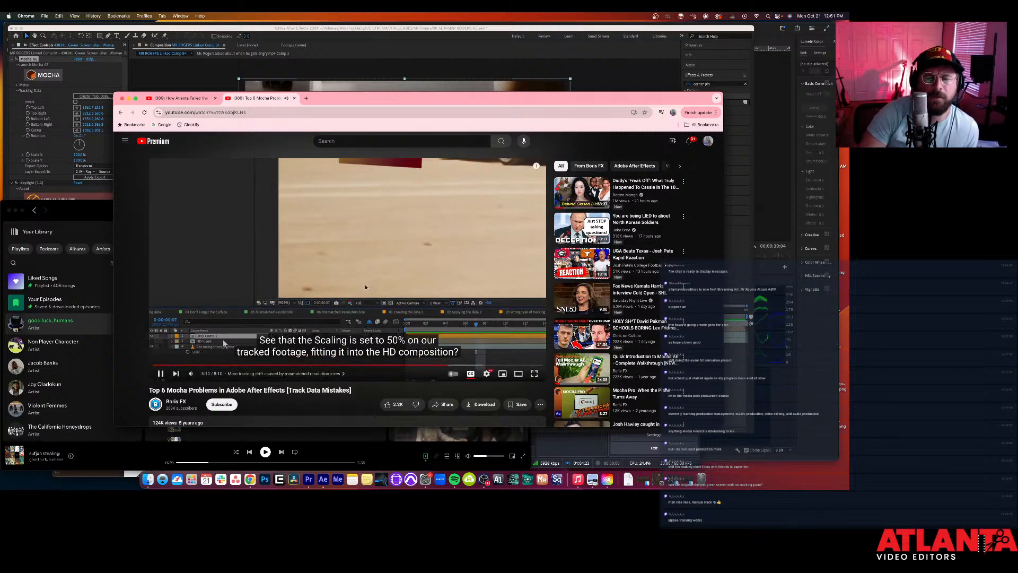
pyautogui.click(402, 288)
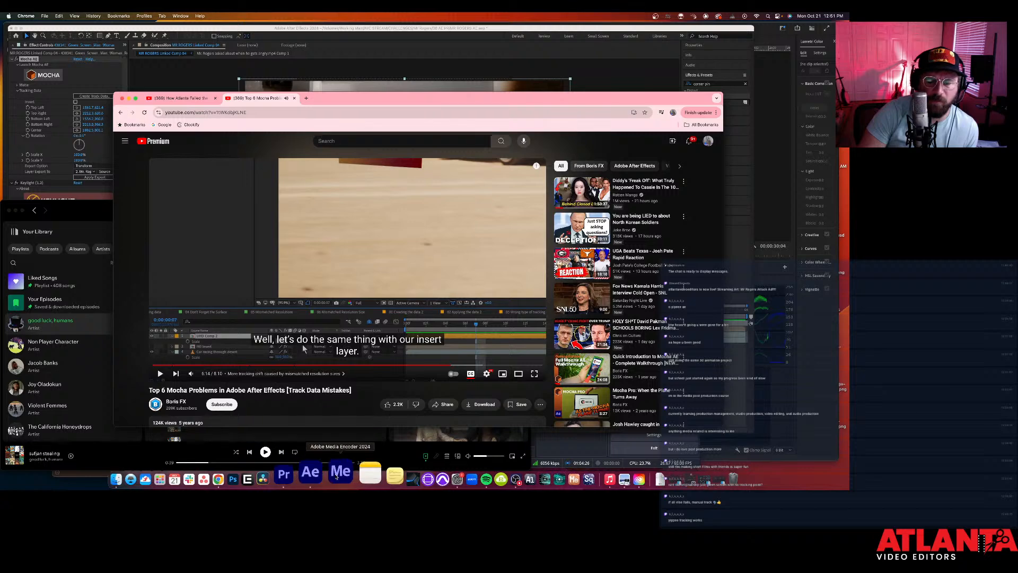
# Step: Switch to After Effects and open the pre-composed Mr. Rogers layer from the linked comp
pyautogui.click(308, 479)
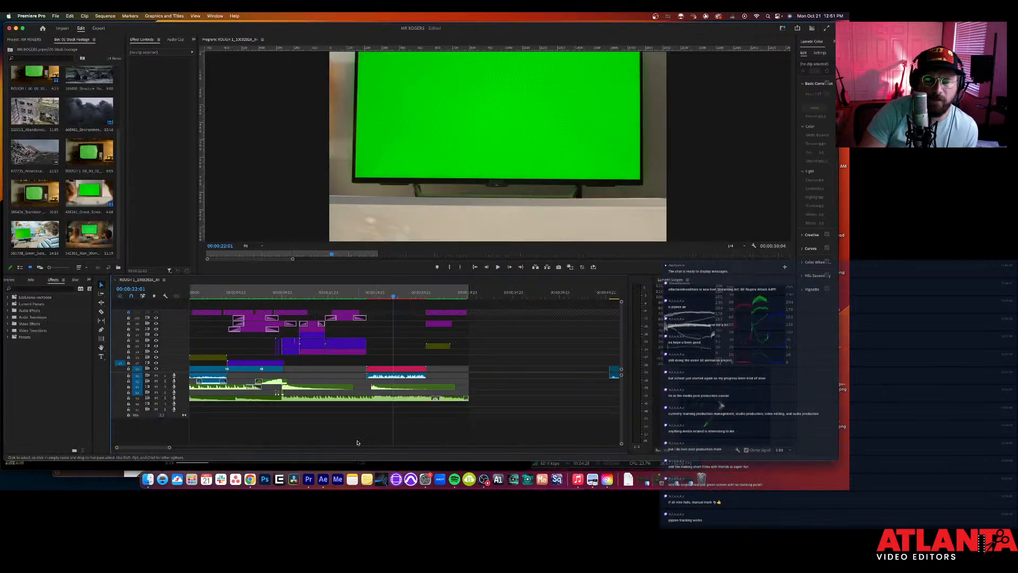
pyautogui.click(325, 469)
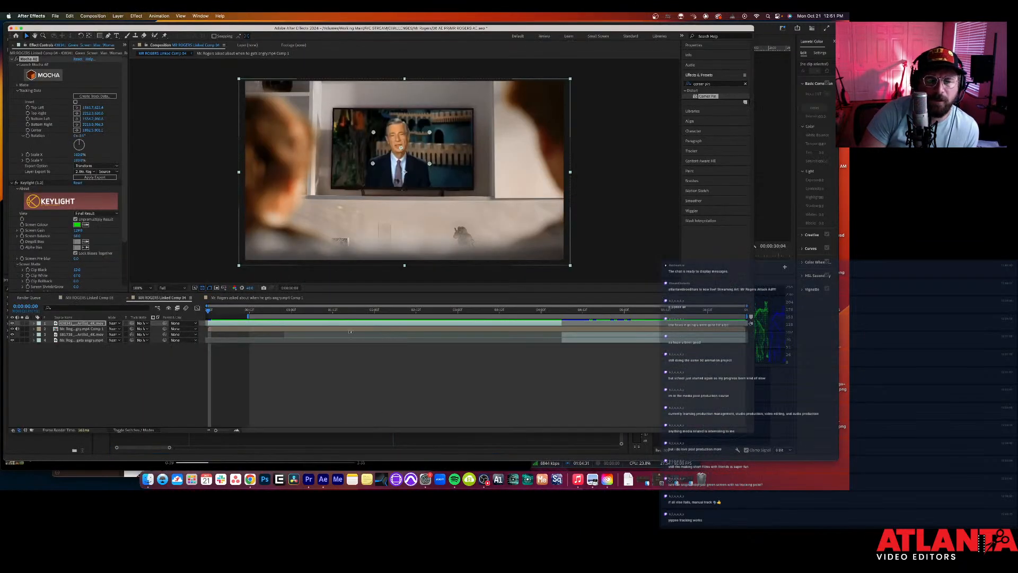
pyautogui.click(245, 330)
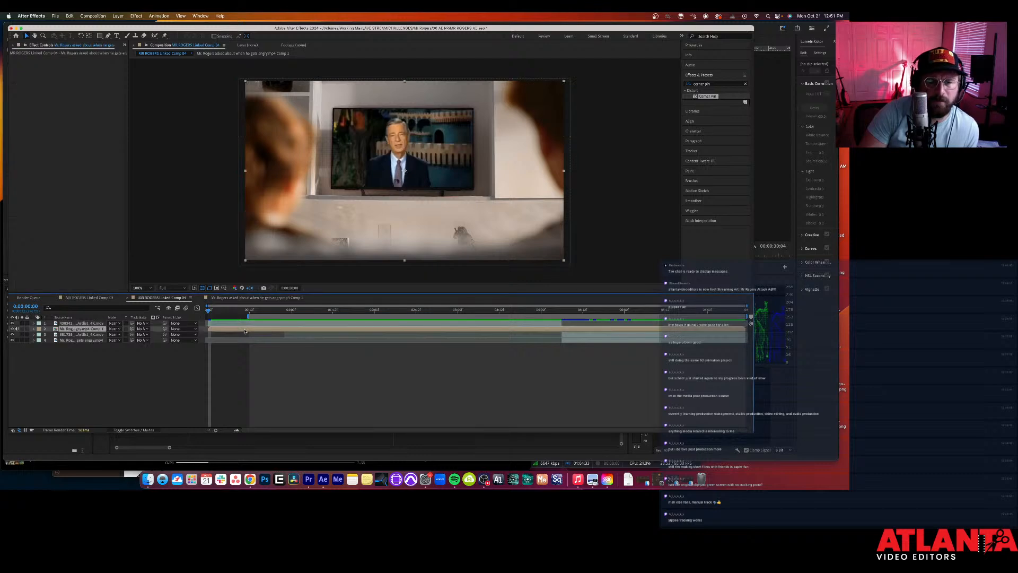
pyautogui.doubleClick(244, 331)
# Step: Look through the Mr. Rogers clip's layer commands and search the effects for "fit to"
pyautogui.rightClick(410, 146)
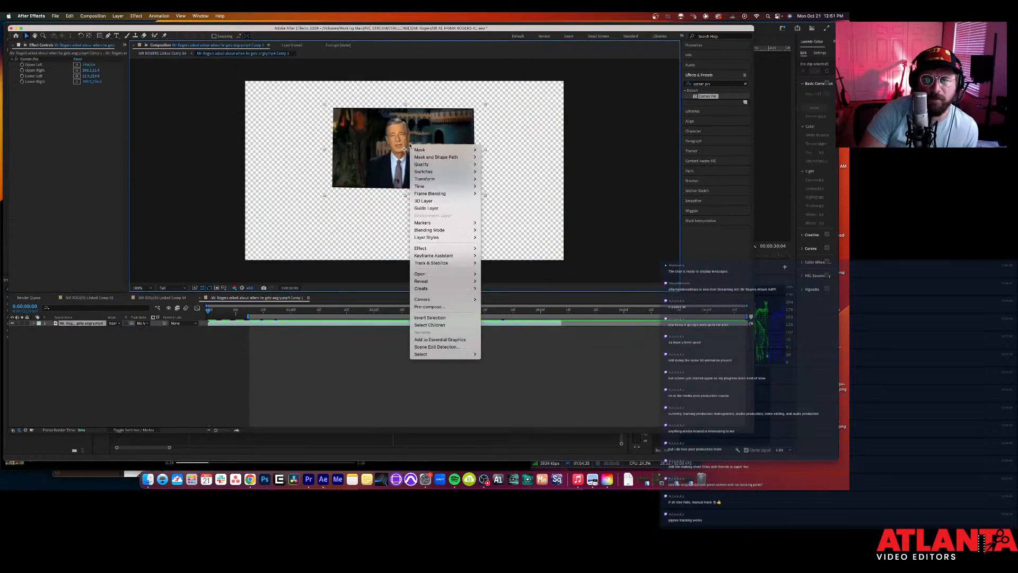
pyautogui.rightClick(323, 323)
pyautogui.rightClick(322, 324)
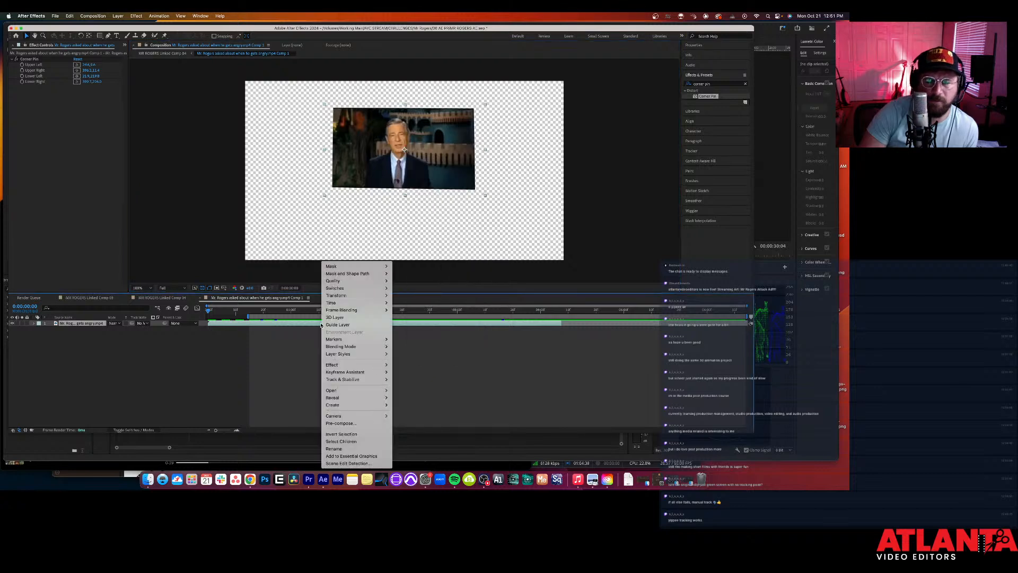
pyautogui.click(710, 84)
pyautogui.write('fit to')
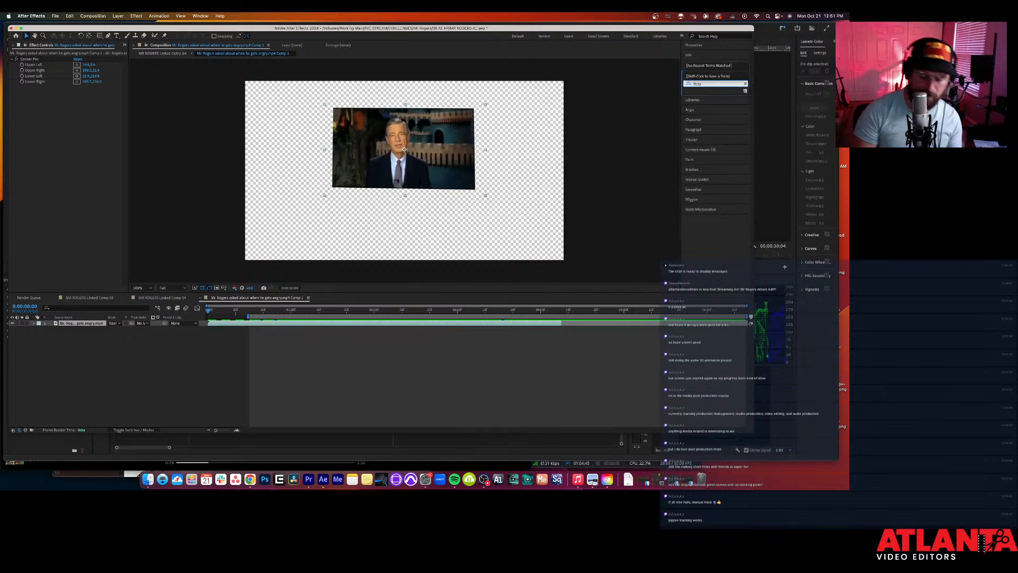
pyautogui.press('BackSpace')
pyautogui.press('BackSpace')
pyautogui.press('BackSpace')
pyautogui.press('BackSpace')
pyautogui.press('BackSpace')
pyautogui.press('BackSpace')
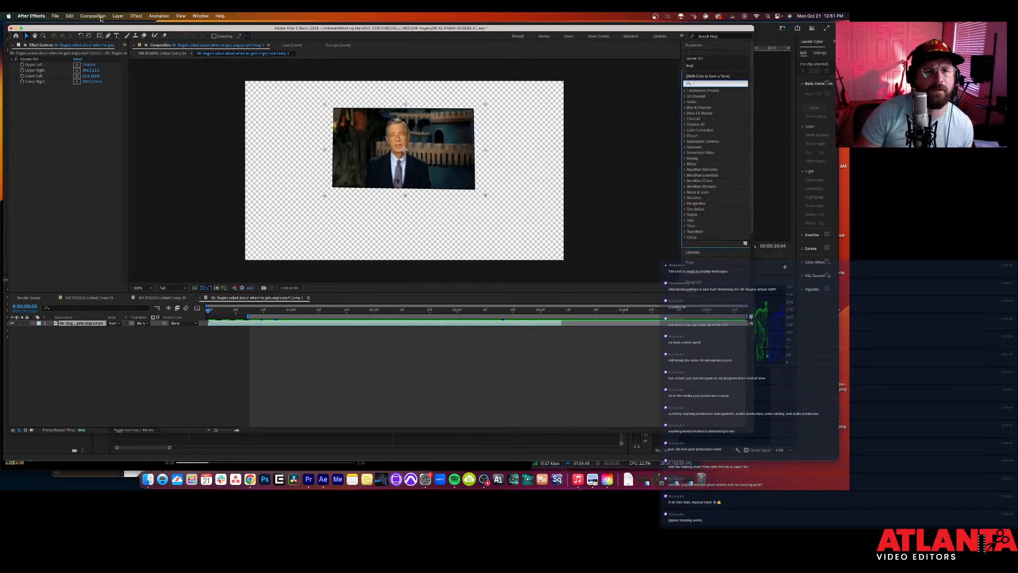
pyautogui.click(117, 17)
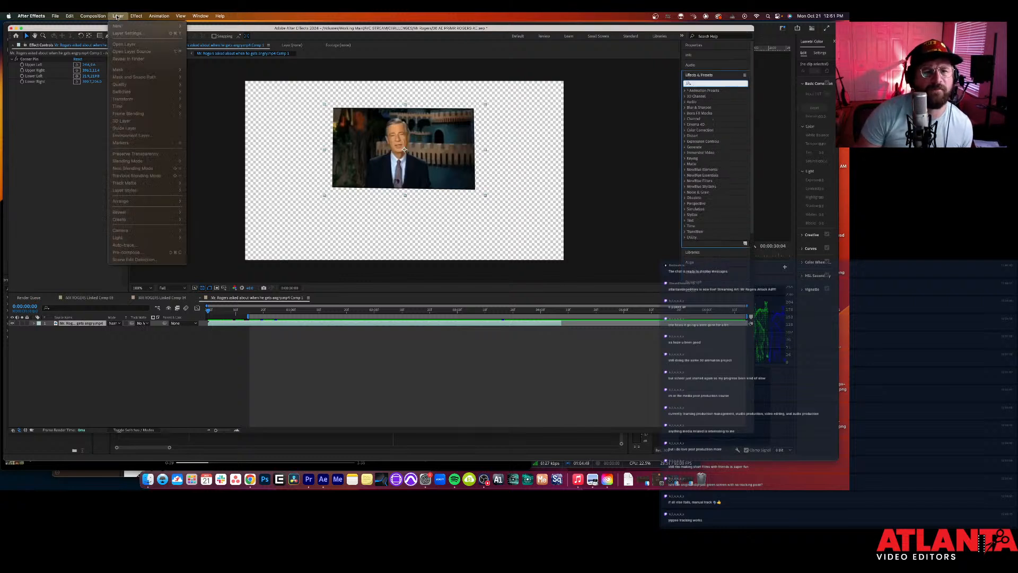
pyautogui.click(253, 327)
pyautogui.rightClick(253, 324)
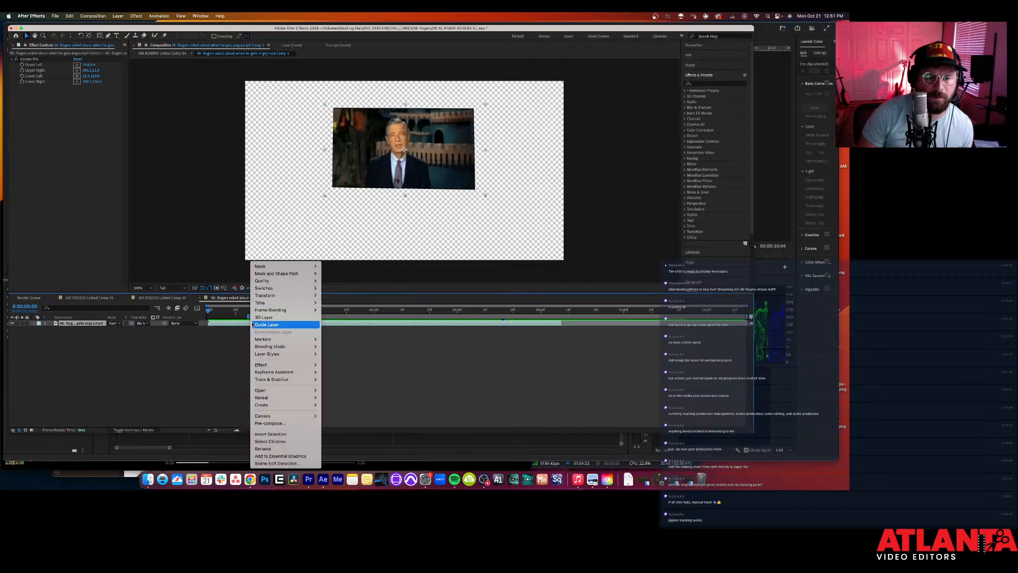
# Step: Switch to Chrome and rewatch the Boris FX video's instructions on fitting the insert clip to the comp
pyautogui.click(250, 479)
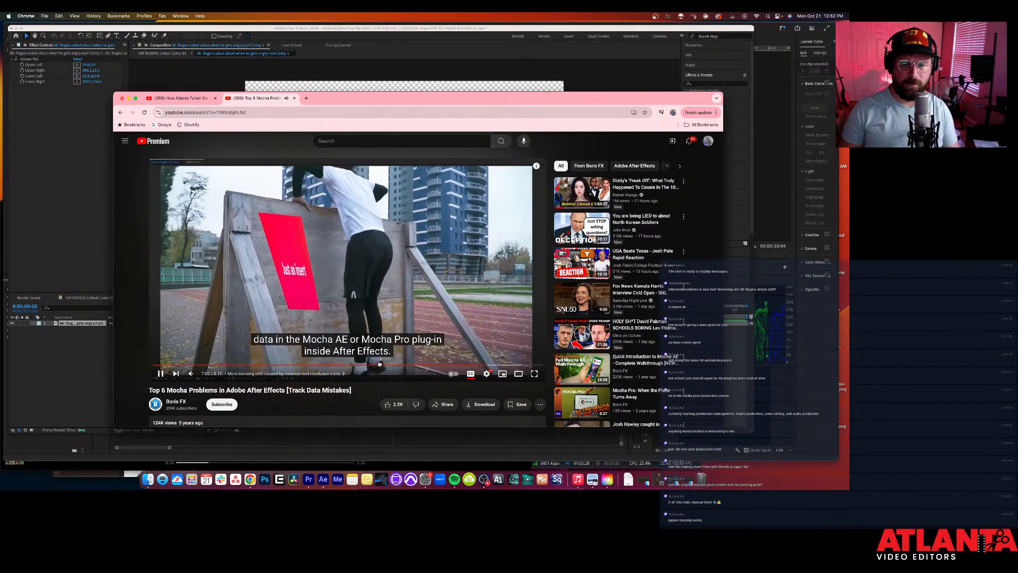
pyautogui.click(371, 365)
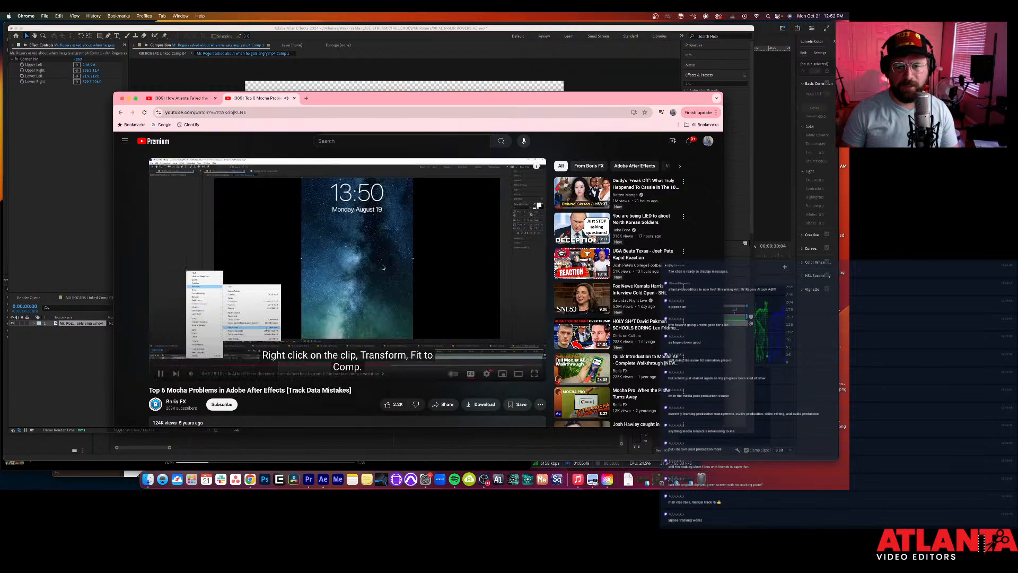
# Step: Back in After Effects, apply Transform's Fit to Comp to the Mr. Rogers clip inside its pre-comp
pyautogui.click(434, 439)
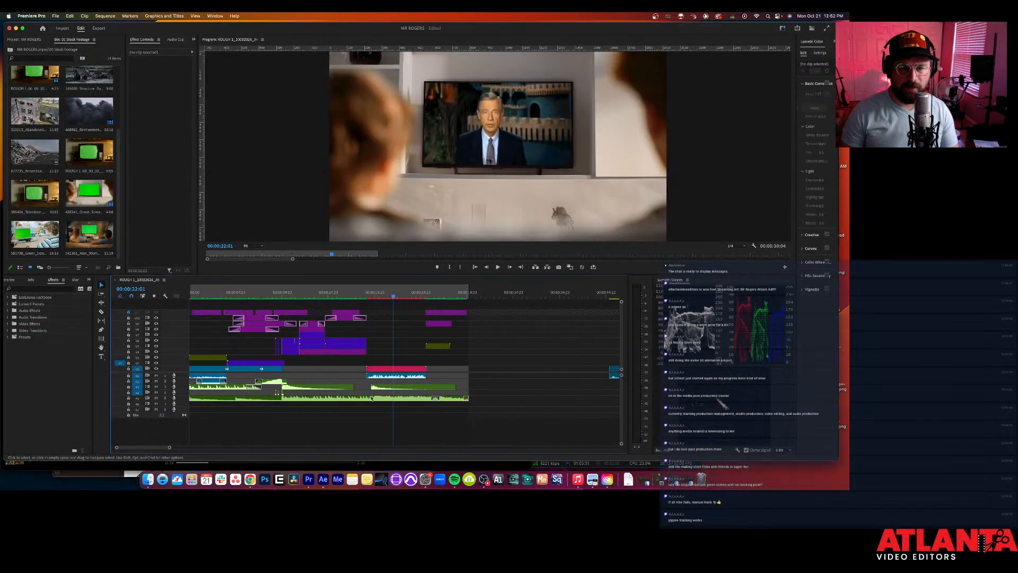
pyautogui.click(315, 476)
pyautogui.rightClick(357, 323)
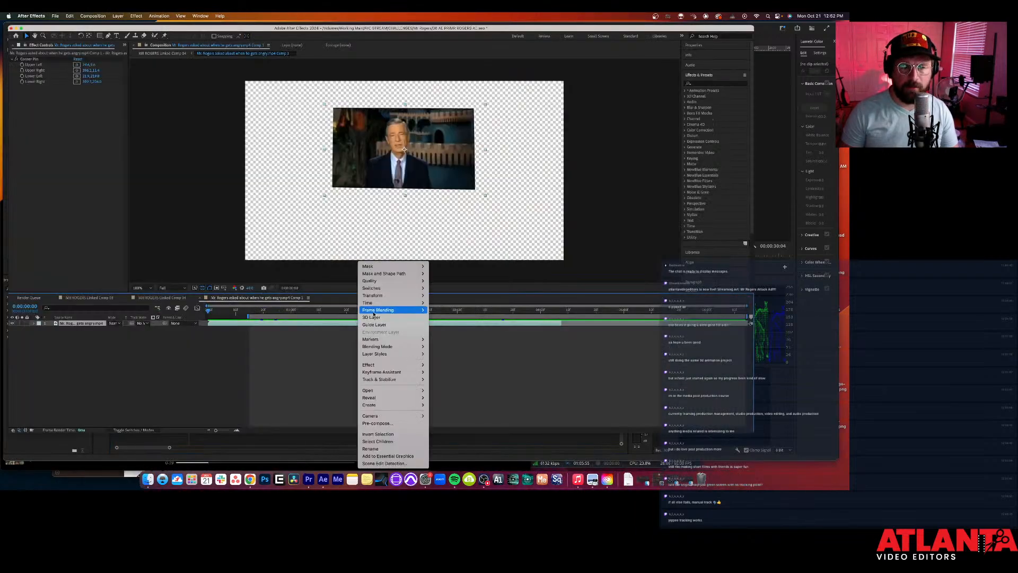
pyautogui.moveTo(385, 296)
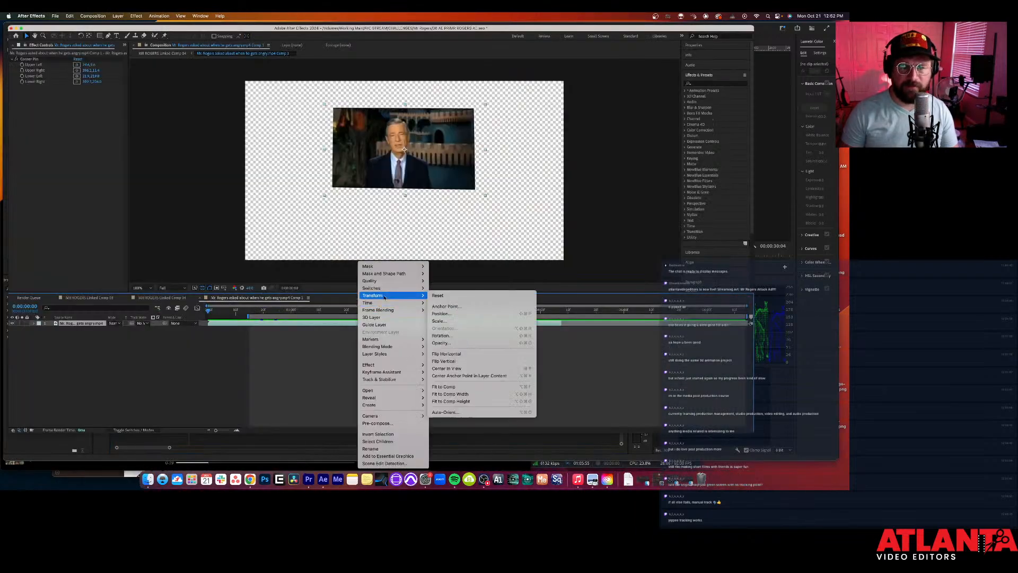
pyautogui.click(464, 389)
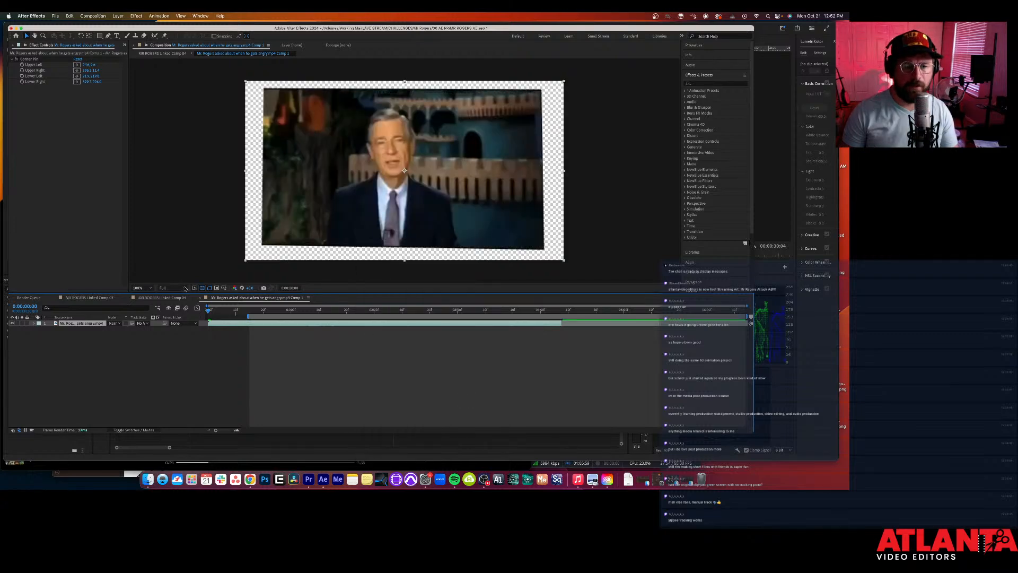
# Step: Return to the linked comp and play it briefly to check the enlarged Mr. Rogers footage on the TV
pyautogui.click(157, 299)
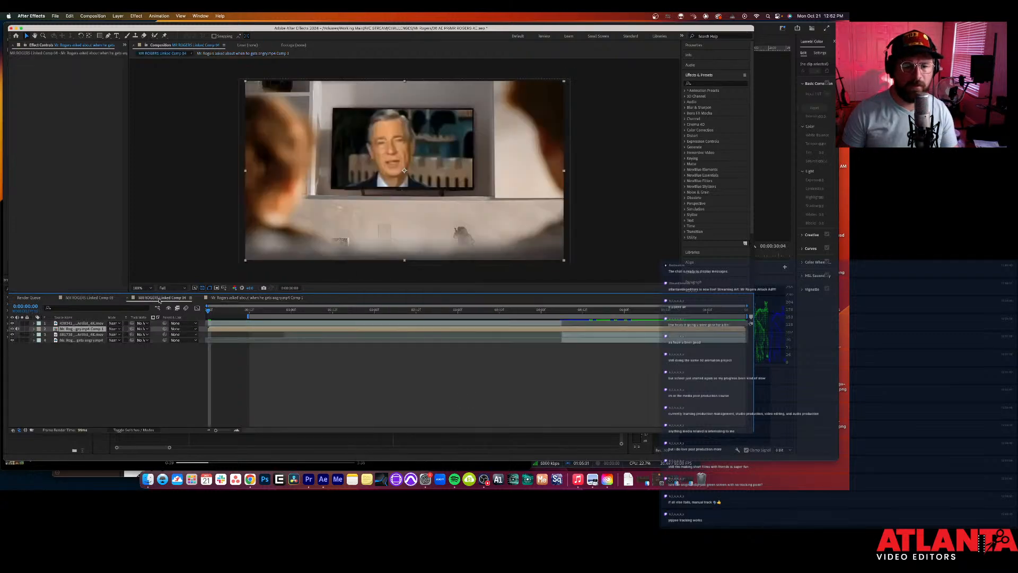
pyautogui.press('space')
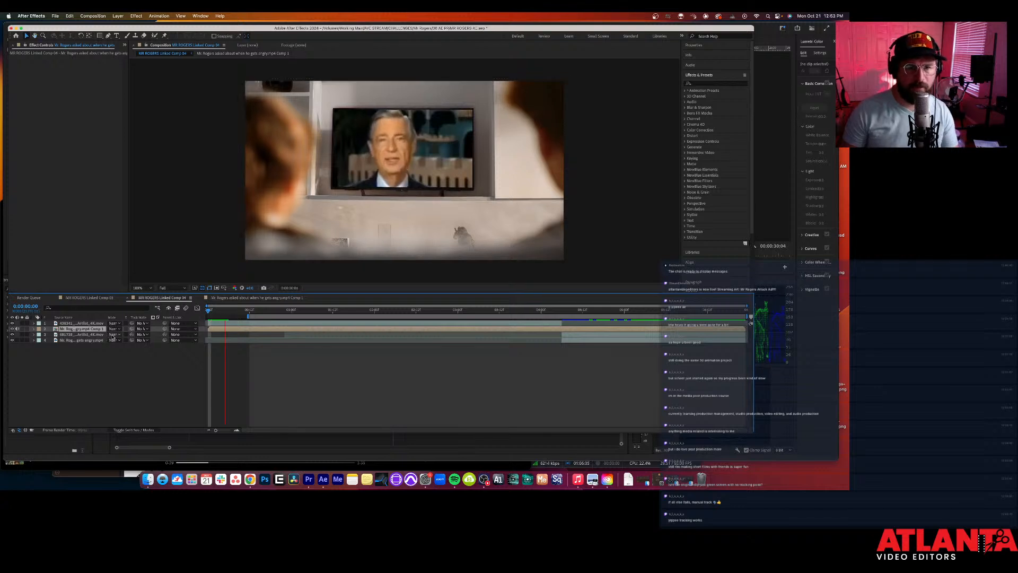
pyautogui.press('space')
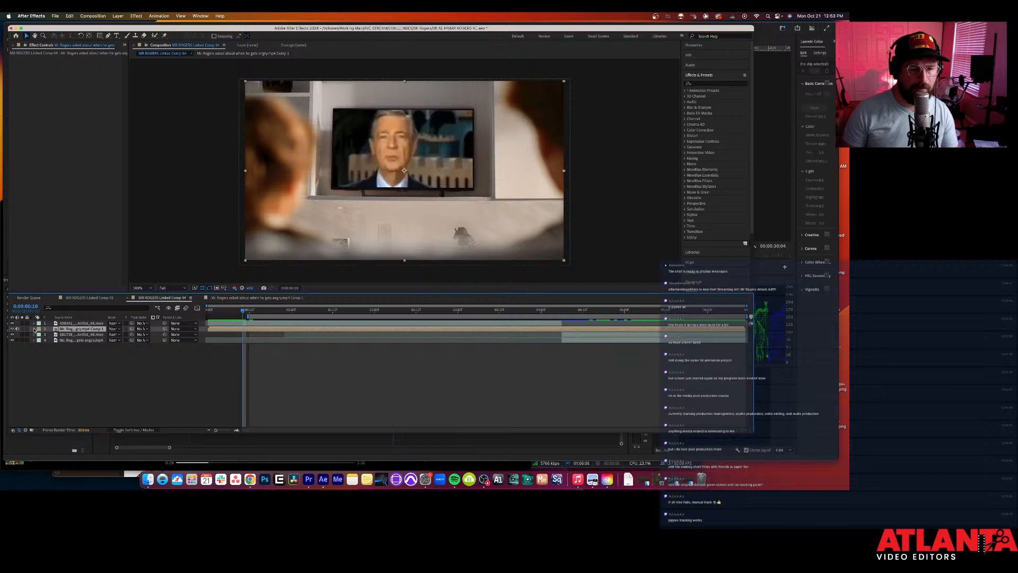
# Step: Scale the pre-composed Mr. Rogers layer down to about 53%, reposition it over the TV screen, and preview the result
pyautogui.click(34, 329)
pyautogui.click(40, 335)
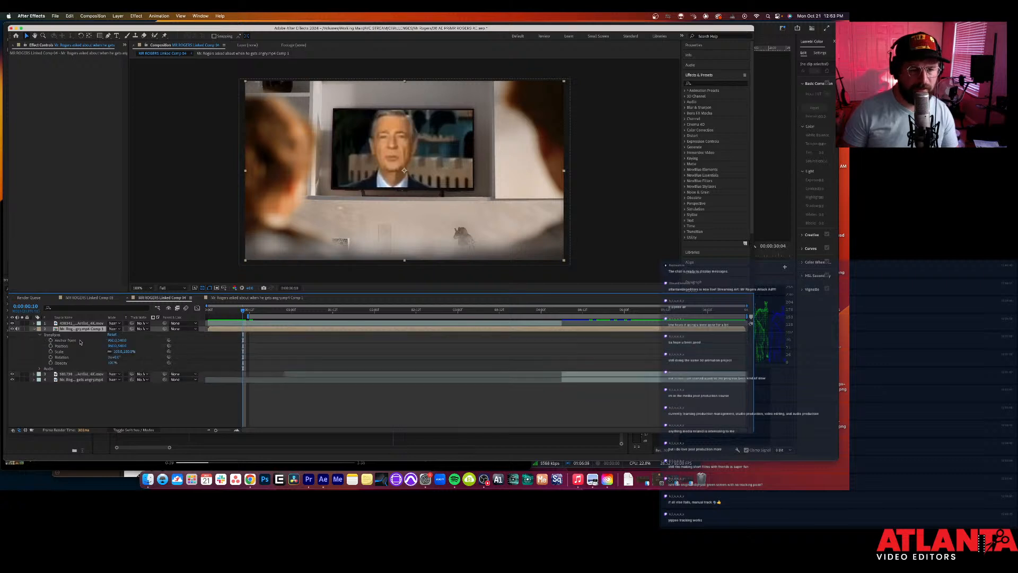
pyautogui.moveTo(116, 352)
pyautogui.mouseDown()
pyautogui.moveTo(90, 353)
pyautogui.moveTo(119, 351)
pyautogui.moveTo(107, 349)
pyautogui.mouseUp()
pyautogui.press('space')
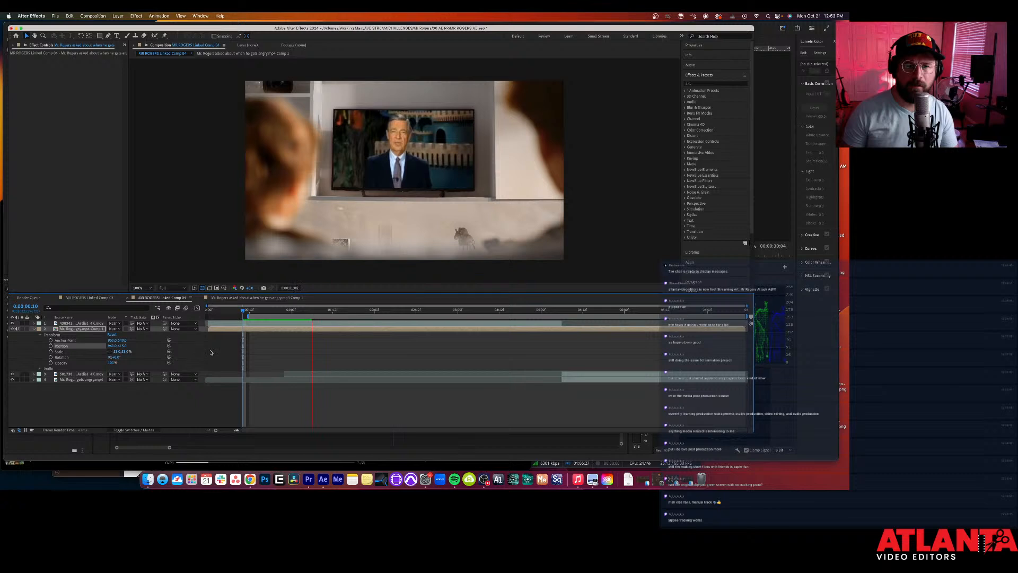
pyautogui.press('space')
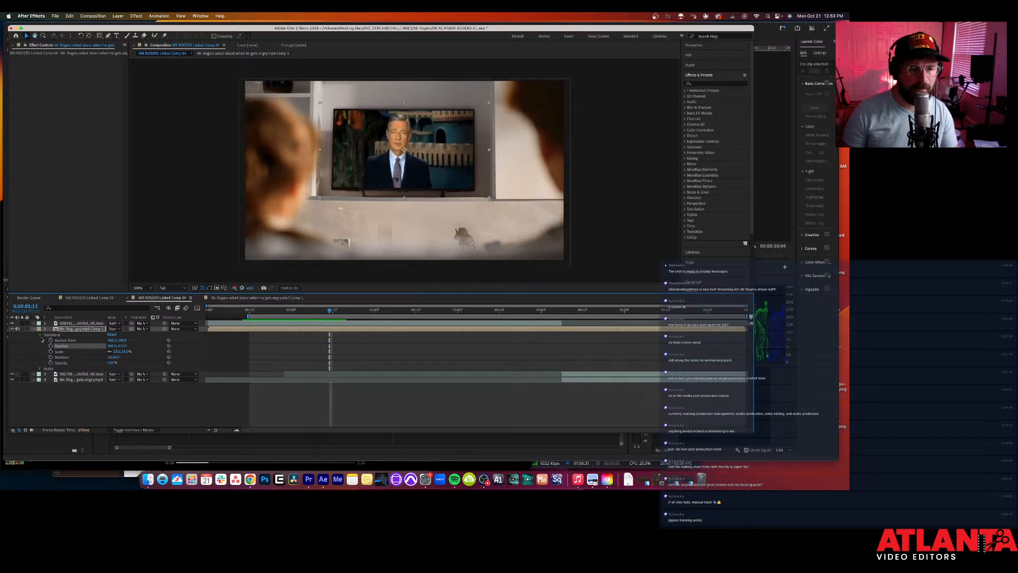
# Step: Collapse the Mr. Rogers layer's Transform properties and undo its latest scale and position adjustments
pyautogui.click(40, 336)
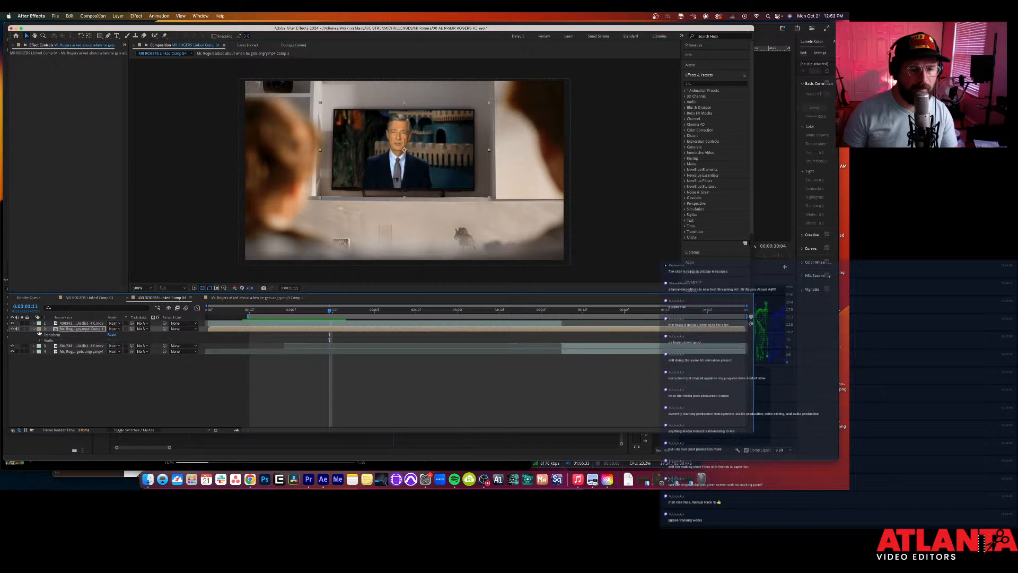
pyautogui.click(34, 329)
pyautogui.click(34, 329)
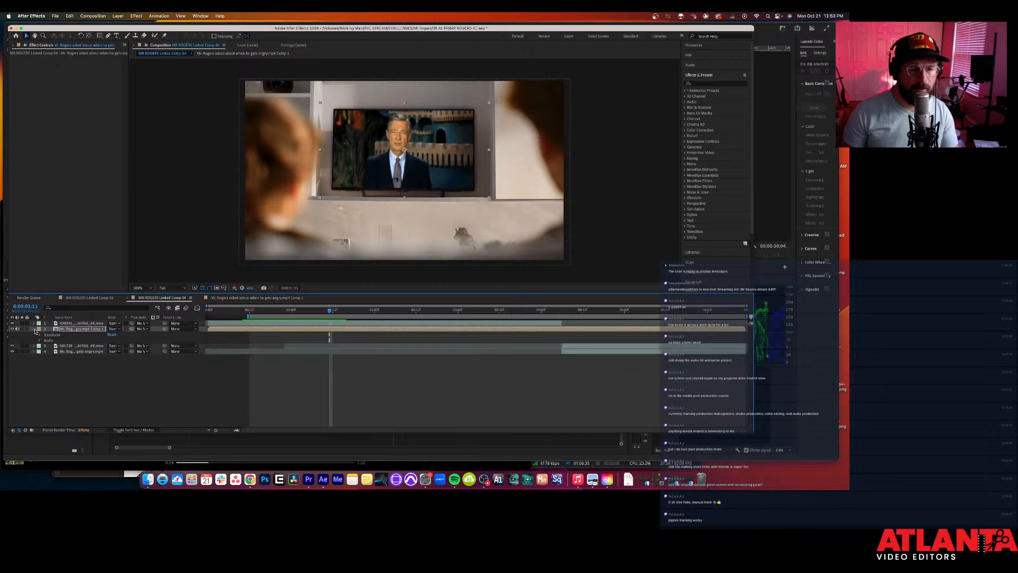
pyautogui.press('super+z')
pyautogui.press('super+z')
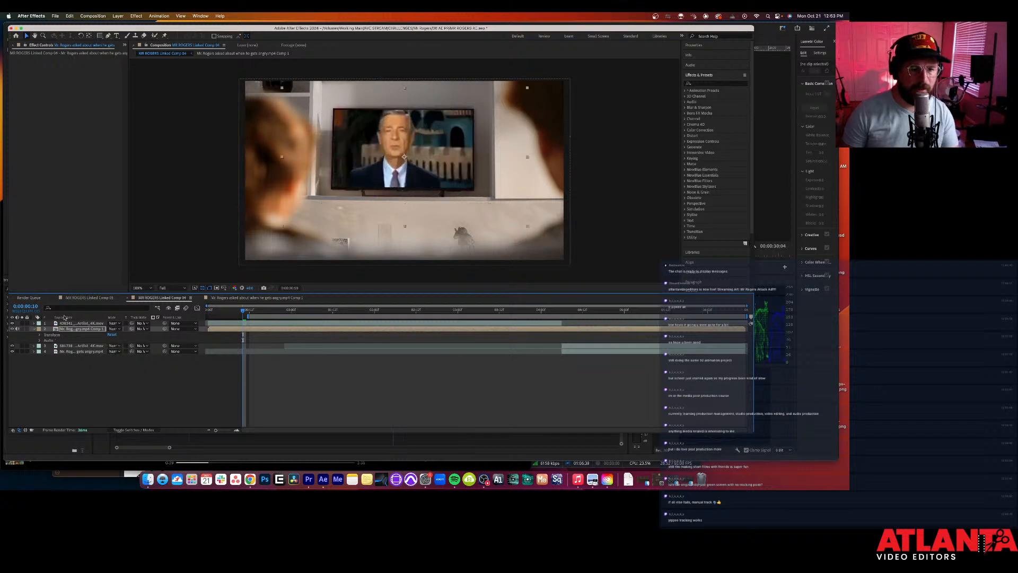
# Step: Try applying the green screen layer's Mocha export to the resized Mr. Rogers pre-comp as Transform data, and inspect its Transform keyframes
pyautogui.click(68, 323)
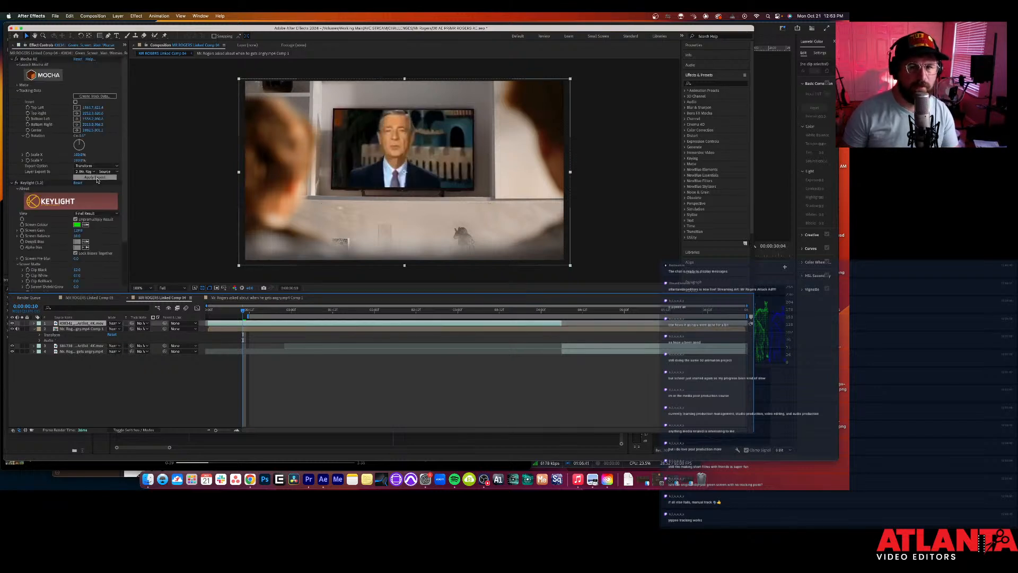
pyautogui.click(97, 179)
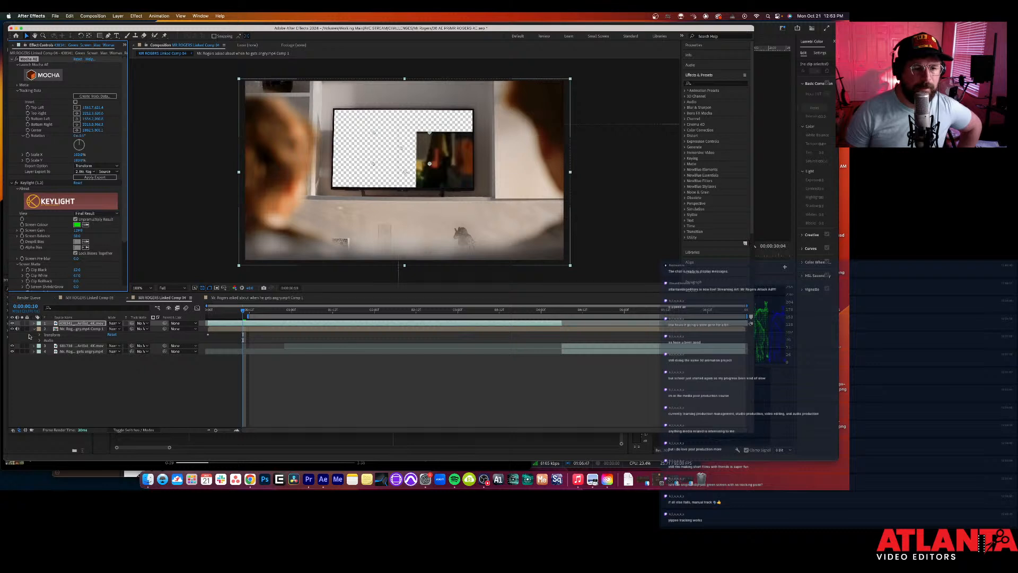
pyautogui.moveTo(242, 311)
pyautogui.mouseDown()
pyautogui.moveTo(479, 319)
pyautogui.moveTo(239, 329)
pyautogui.mouseUp()
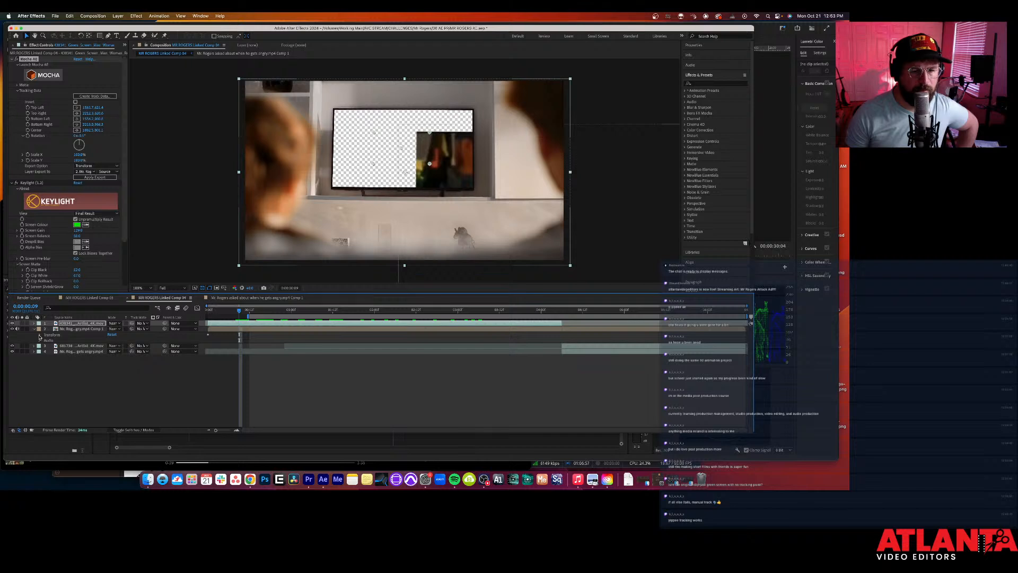
pyautogui.click(39, 336)
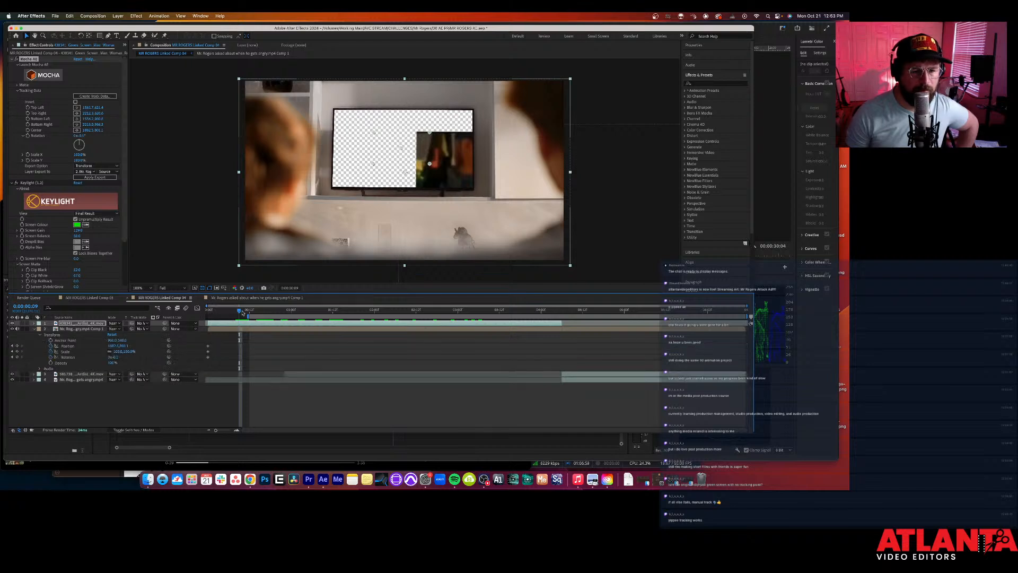
pyautogui.press('Home')
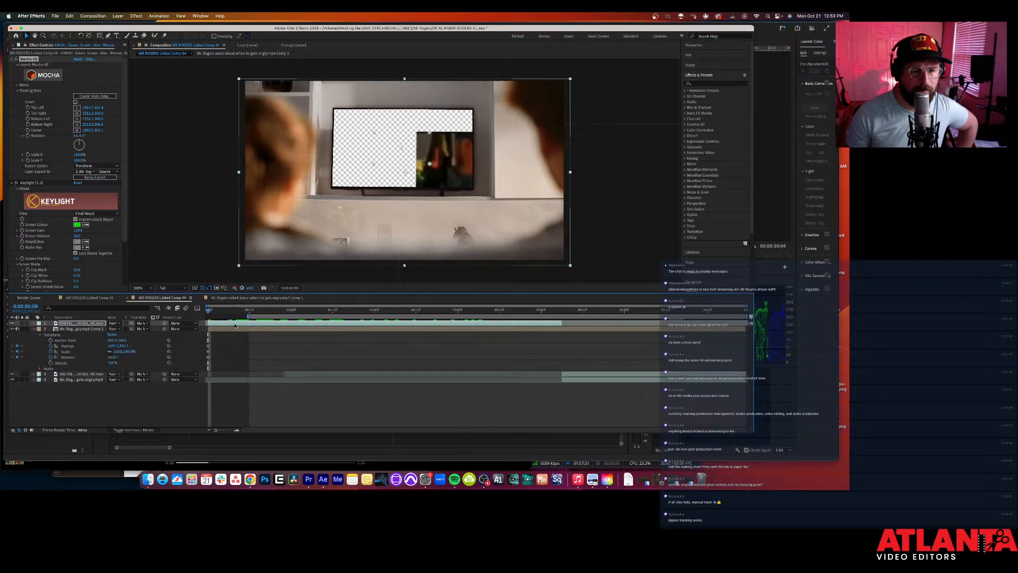
# Step: Undo the applied Mocha export and return to the comp's first frame
pyautogui.press('super+z')
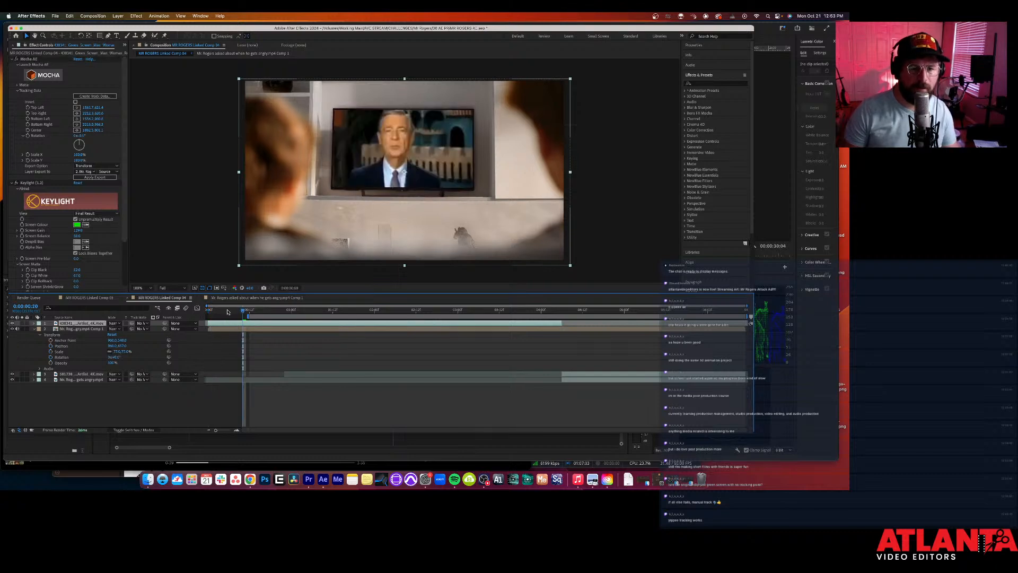
pyautogui.press('Home')
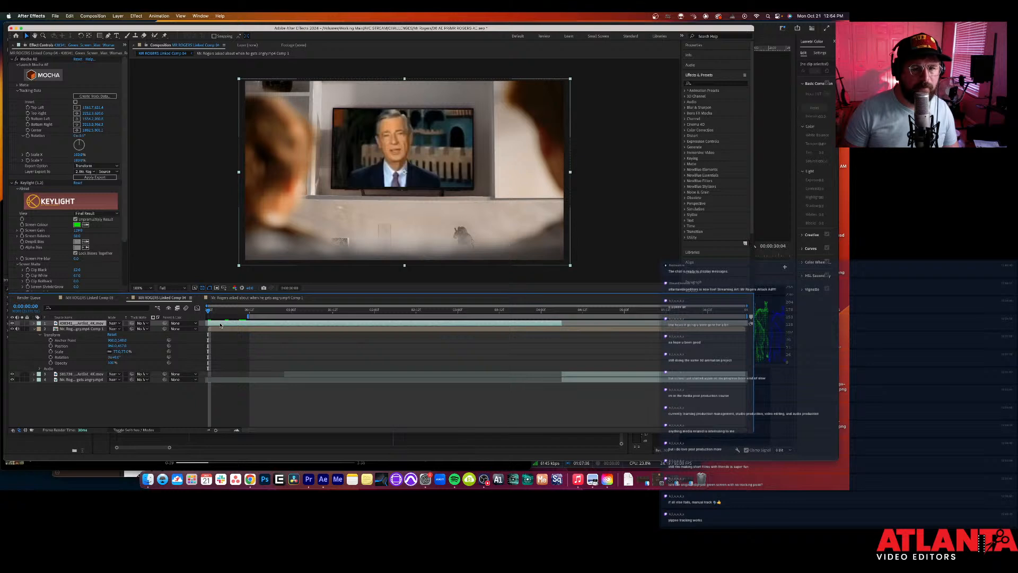
# Step: Try applying the green screen layer's Mocha export to the Mr. Rogers pre-comp as Corner Pin (Support Motion Blur), and scrub through the result
pyautogui.click(96, 96)
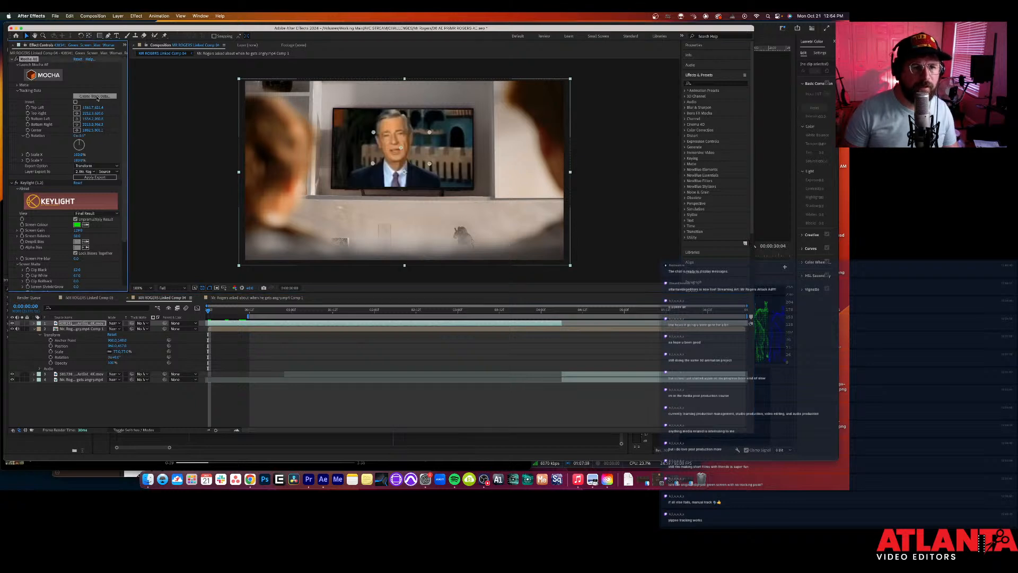
pyautogui.click(98, 166)
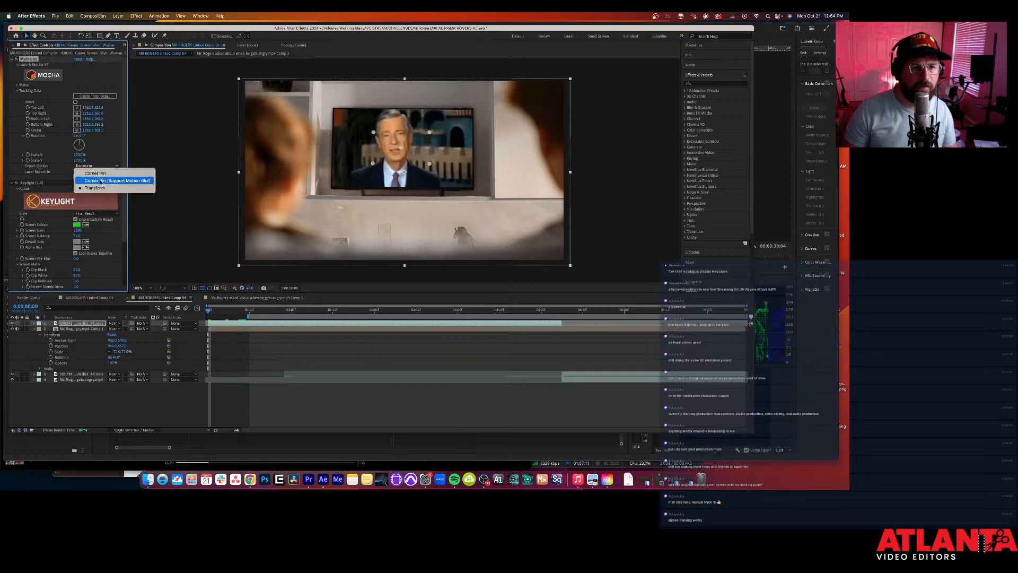
pyautogui.click(102, 181)
pyautogui.click(93, 178)
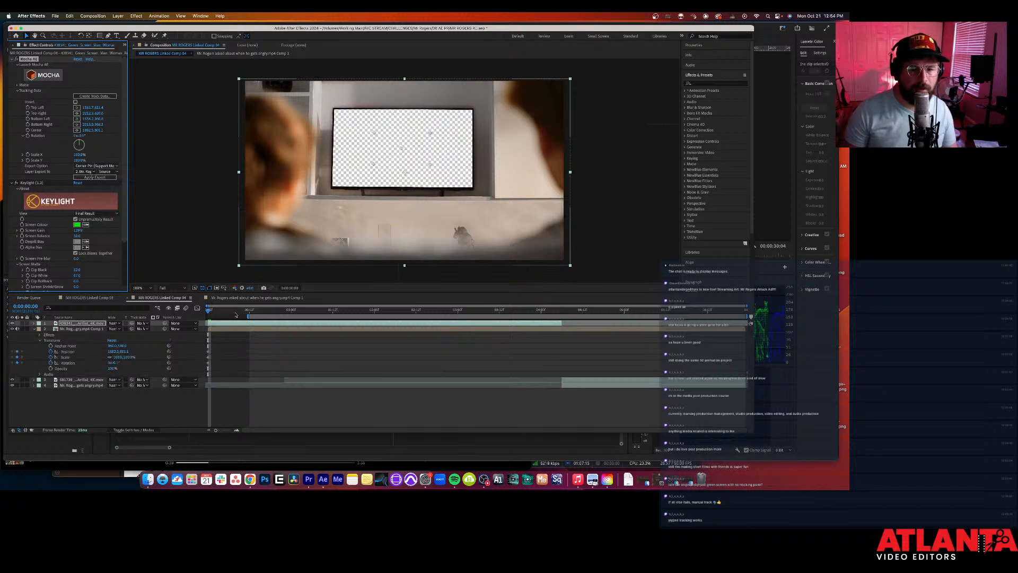
pyautogui.moveTo(219, 311); pyautogui.dragTo(335, 311)
pyautogui.click(353, 311)
pyautogui.click(359, 329)
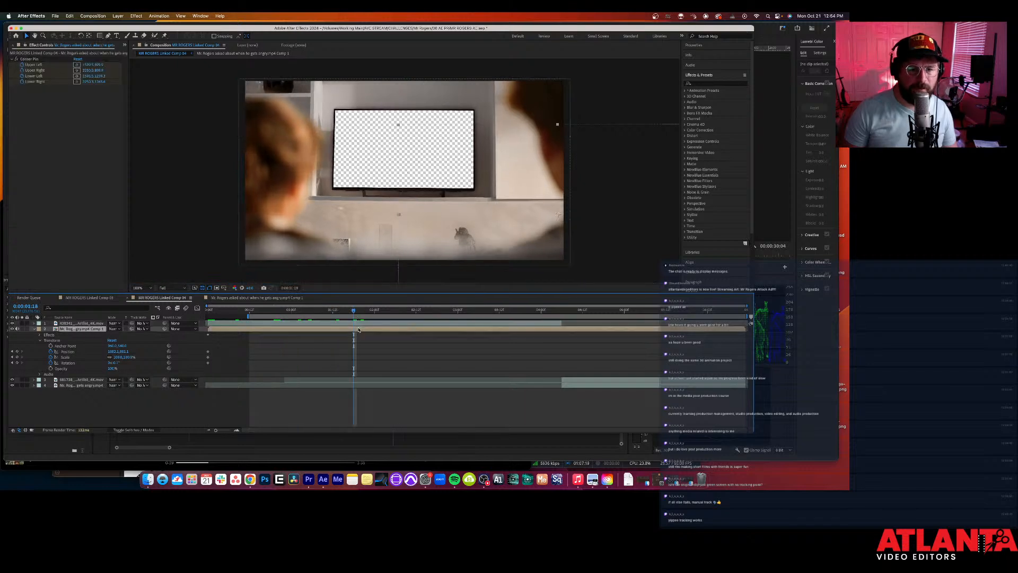
# Step: Try bringing the Mr. Rogers pre-comp back onto the TV screen by changing its Position and Scale at 0:00:01:18
pyautogui.moveTo(126, 354); pyautogui.dragTo(54, 367)
pyautogui.press('super+z')
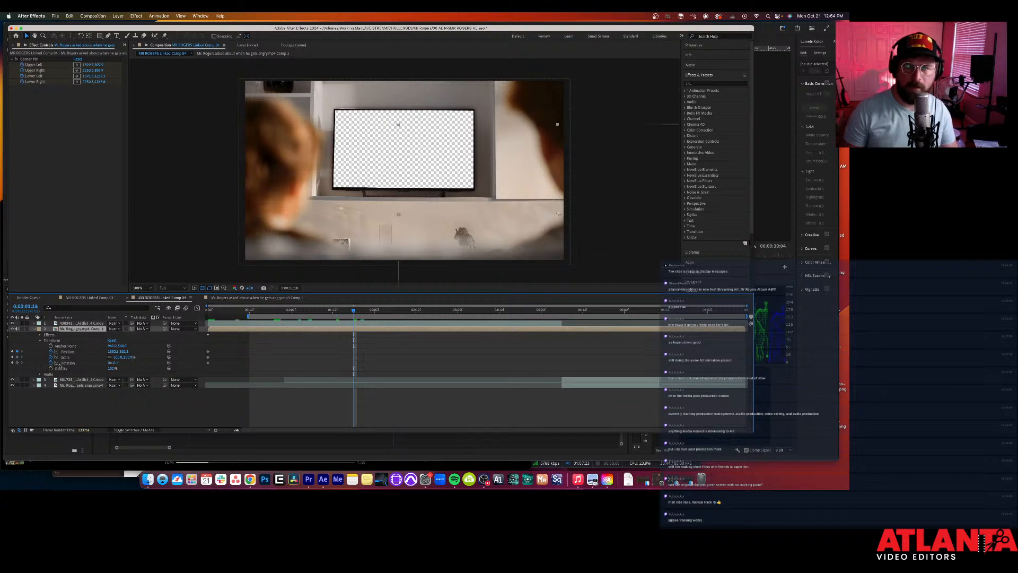
pyautogui.moveTo(541, 231); pyautogui.dragTo(387, 167)
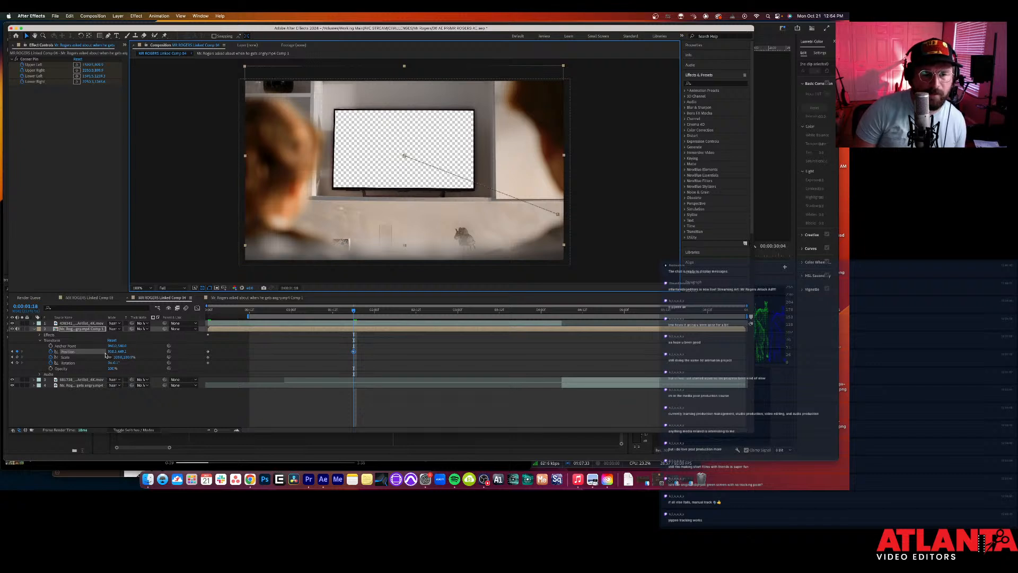
pyautogui.moveTo(131, 357); pyautogui.dragTo(177, 361)
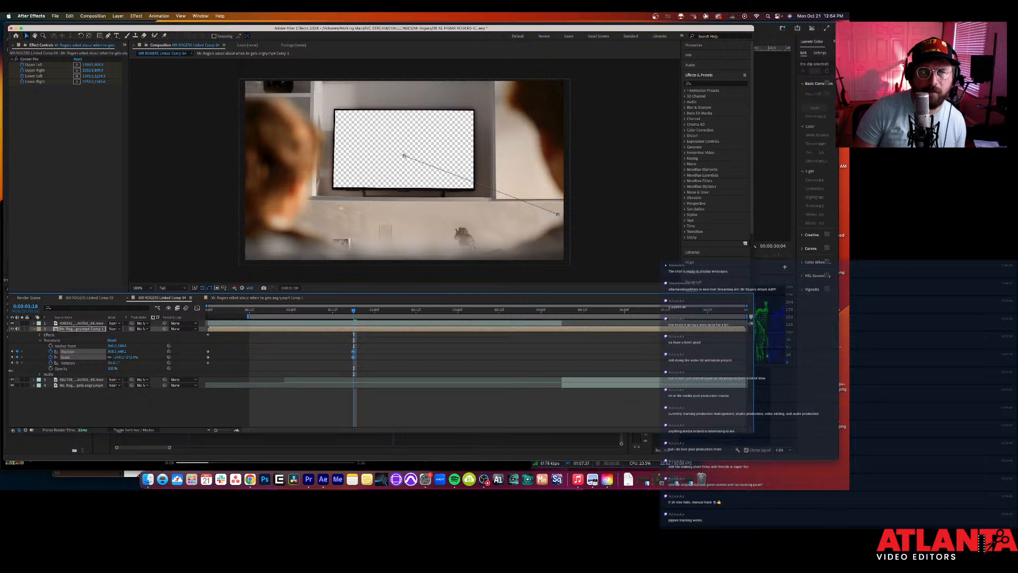
pyautogui.moveTo(37, 369); pyautogui.dragTo(85, 369)
pyautogui.rightClick(265, 330)
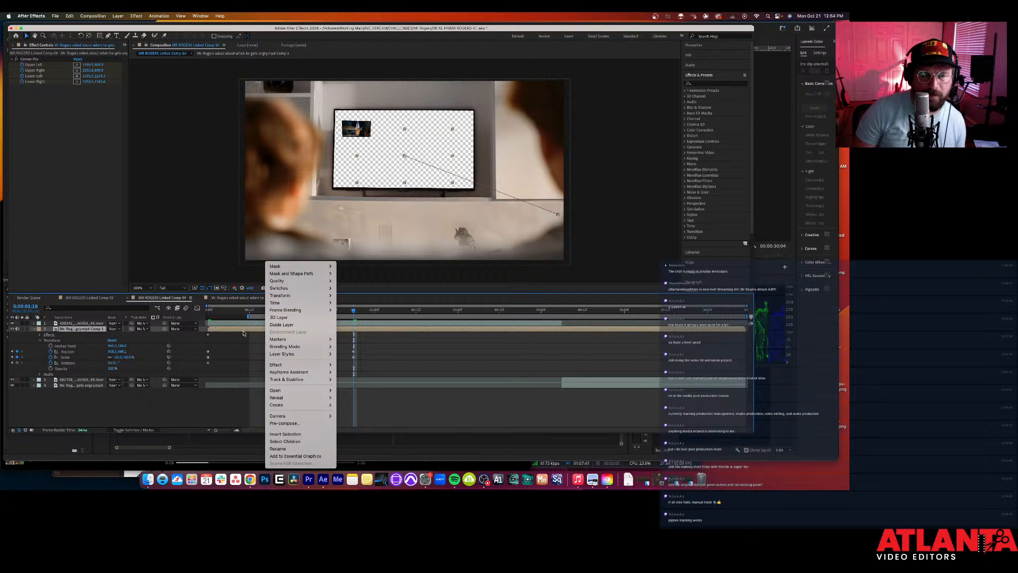
pyautogui.click(243, 333)
# Step: Undo the transform changes, the Mocha export and the pre-composing, back to the original Mr. Rogers footage with its static Corner Pin
pyautogui.press('super+z')
pyautogui.press('super+z')
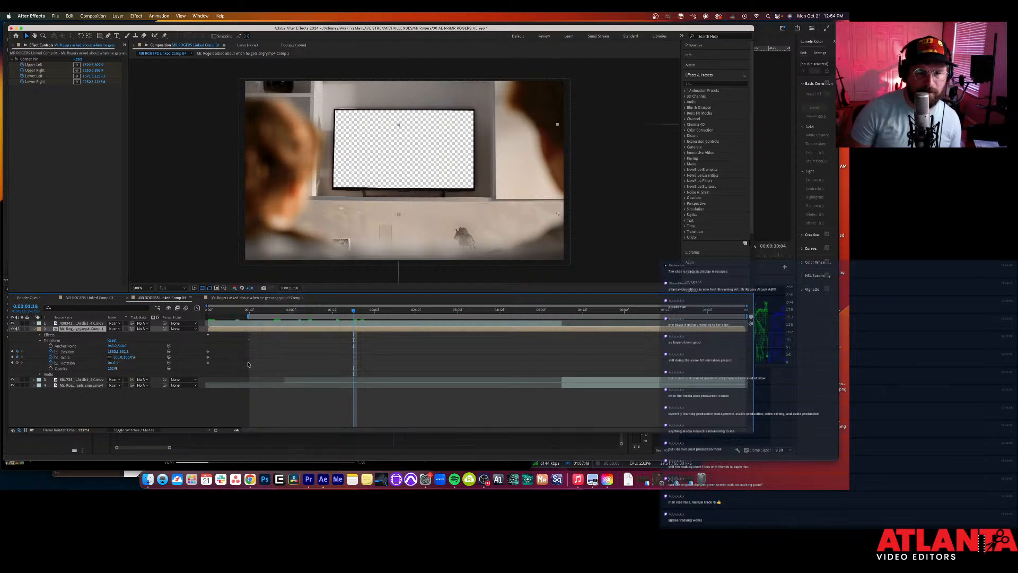
pyautogui.press('super+z')
pyautogui.press('super+z')
pyautogui.press('super+z')
pyautogui.press('super+z')
pyautogui.press('super+z')
pyautogui.press('super+z')
pyautogui.press('super+z')
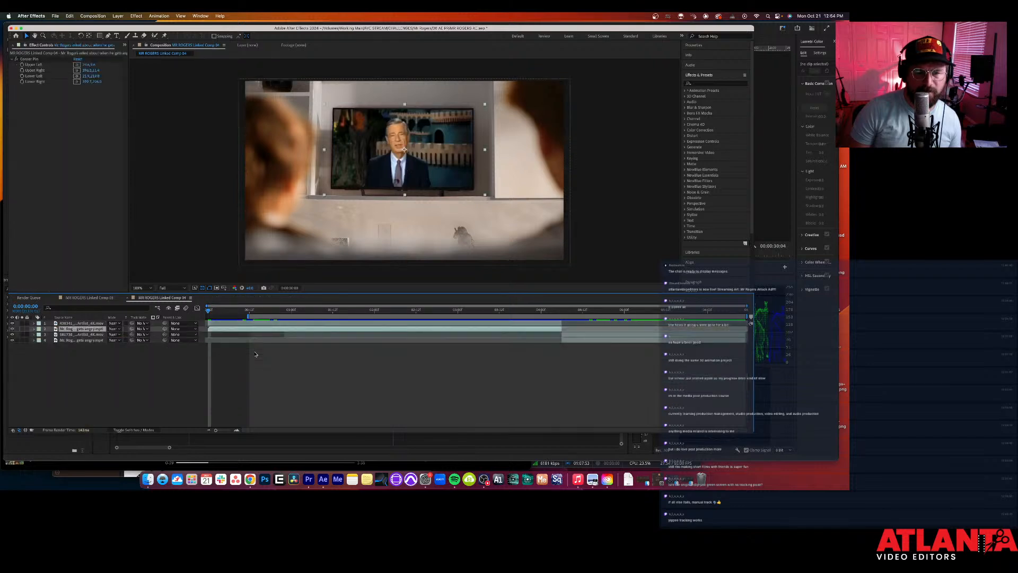
# Step: Preview how the corner-pinned Mr. Rogers footage sits on the TV screen, and return to the comp's start
pyautogui.press('space')
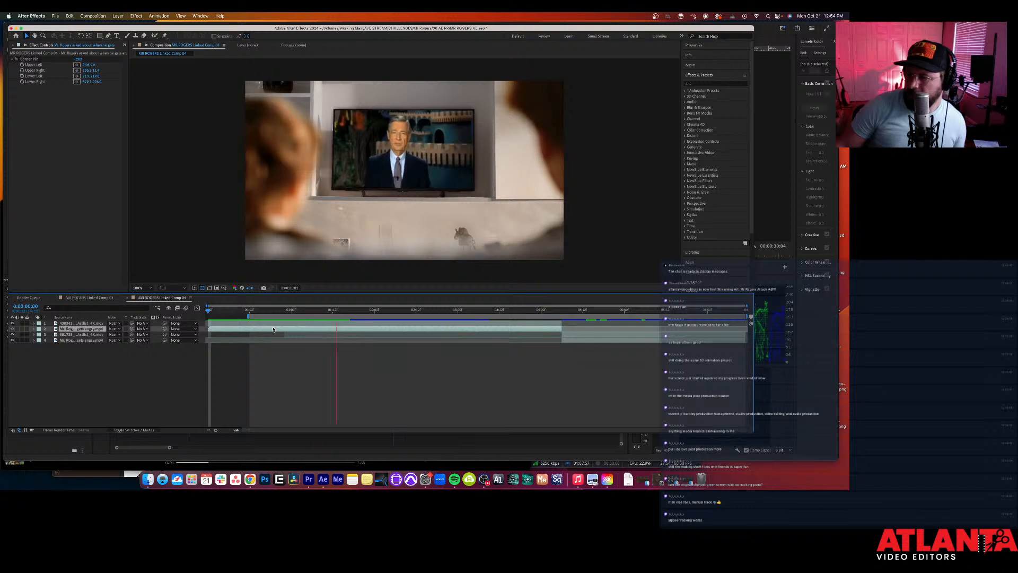
pyautogui.press('space')
pyautogui.press('space')
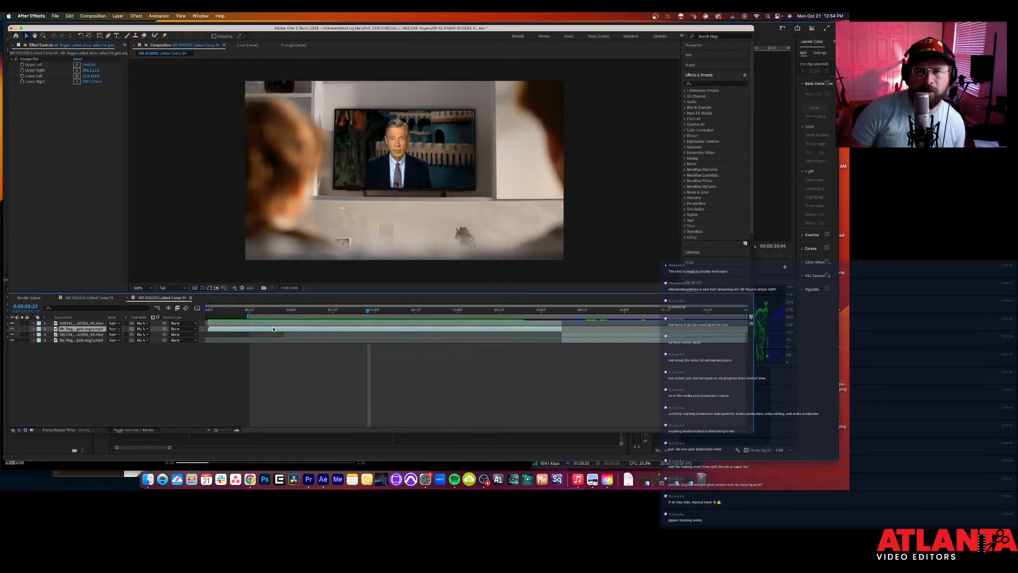
pyautogui.press('space')
pyautogui.press('Home')
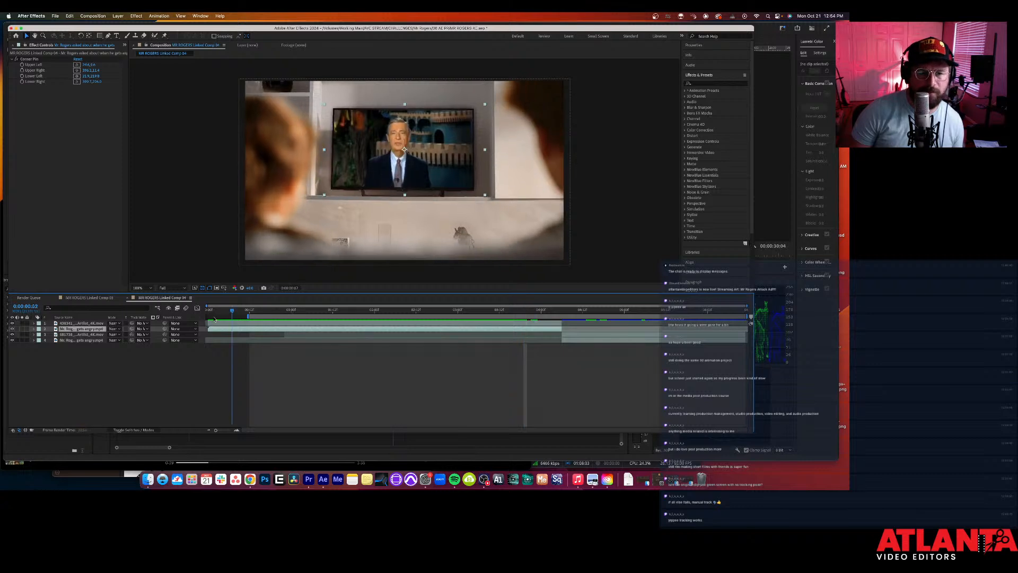
# Step: Select the green screen layer, request its Mocha track data, and preview the whole composite
pyautogui.click(220, 323)
pyautogui.press(',')
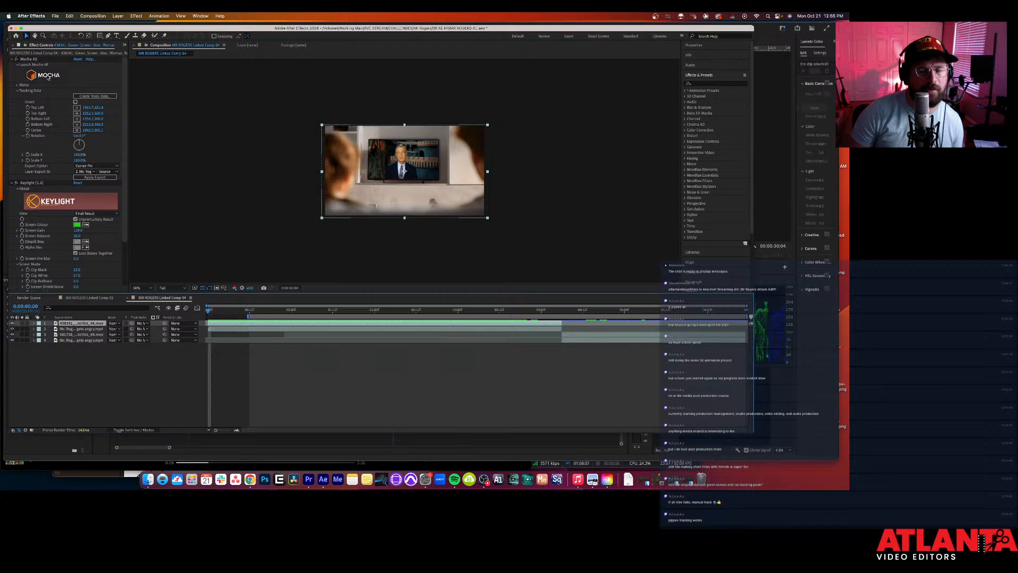
pyautogui.click(88, 98)
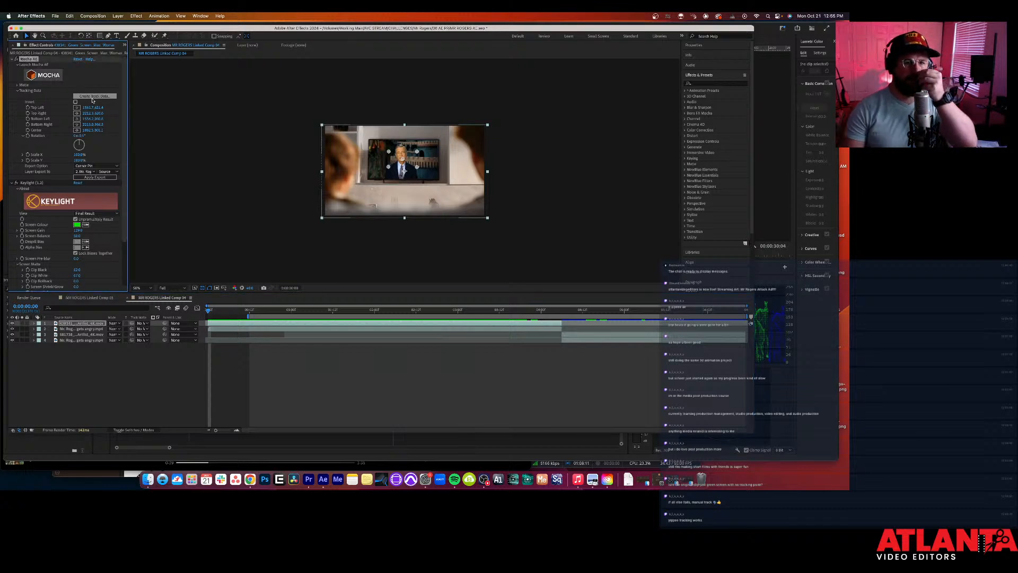
pyautogui.click(223, 314)
pyautogui.press('space')
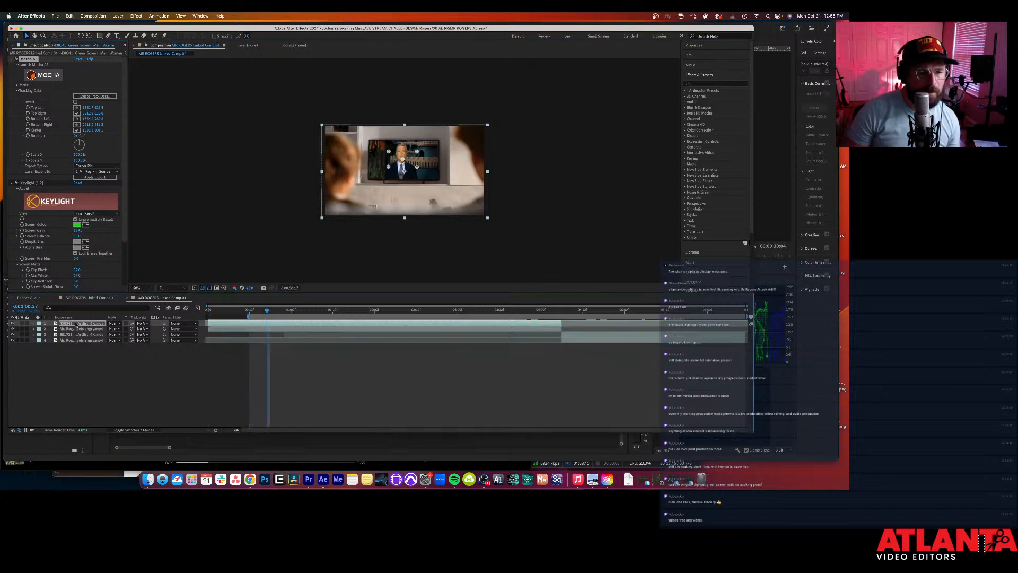
# Step: Open the green screen layer's footage in Mocha AE at 0:00:00:11 and display the planar grid
pyautogui.click(33, 324)
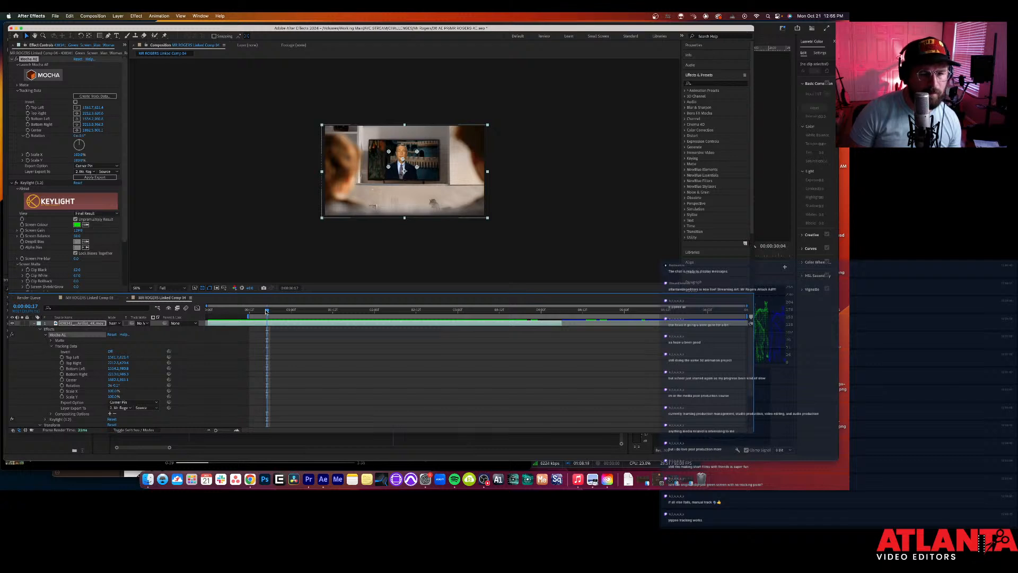
pyautogui.moveTo(266, 311)
pyautogui.mouseDown()
pyautogui.moveTo(294, 312)
pyautogui.moveTo(238, 317)
pyautogui.moveTo(247, 314)
pyautogui.mouseUp()
pyautogui.click(47, 75)
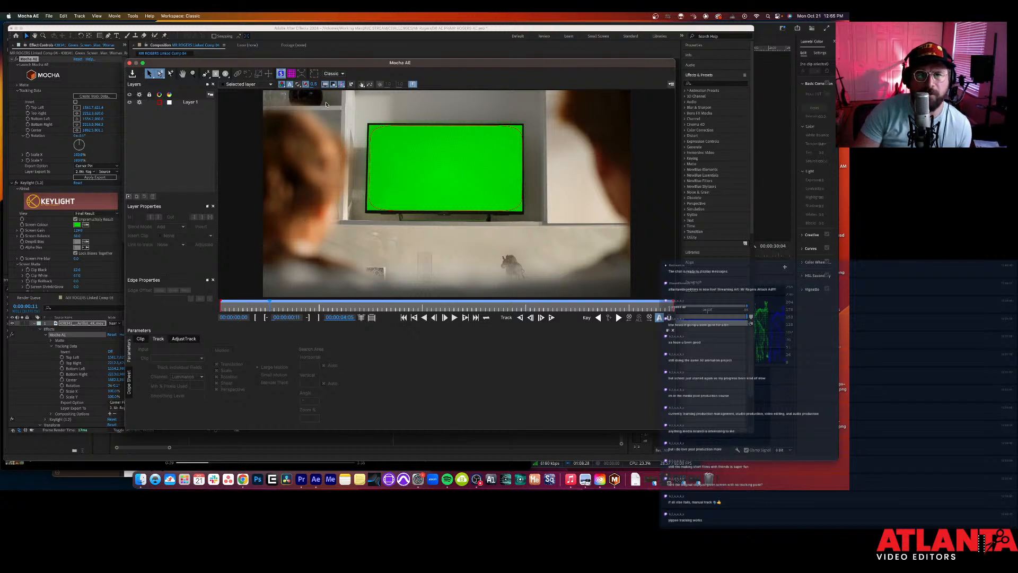
pyautogui.click(291, 74)
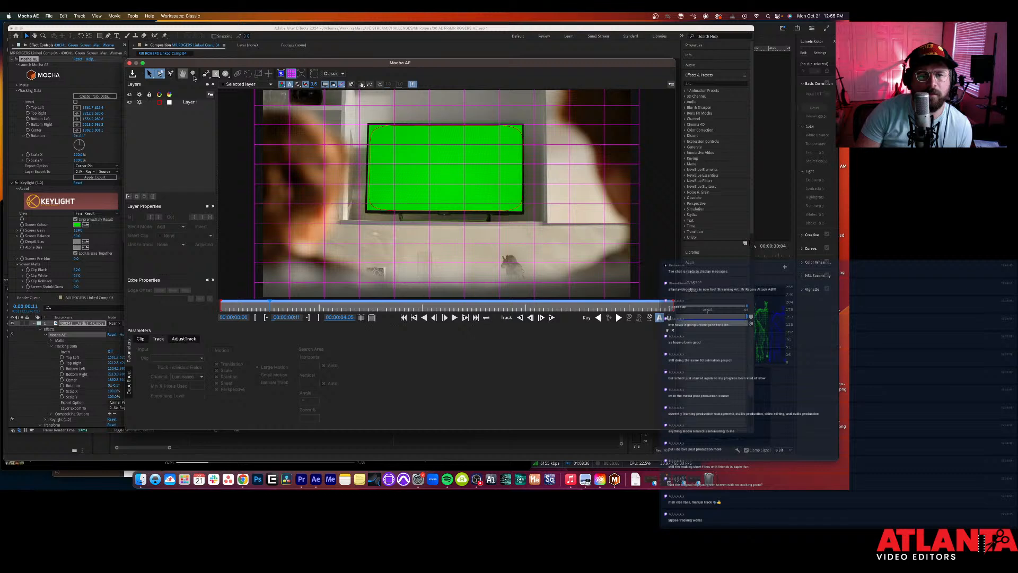
# Step: Try outlining the green TV screen with a new X-Spline starting at its upper-left corner
pyautogui.click(206, 73)
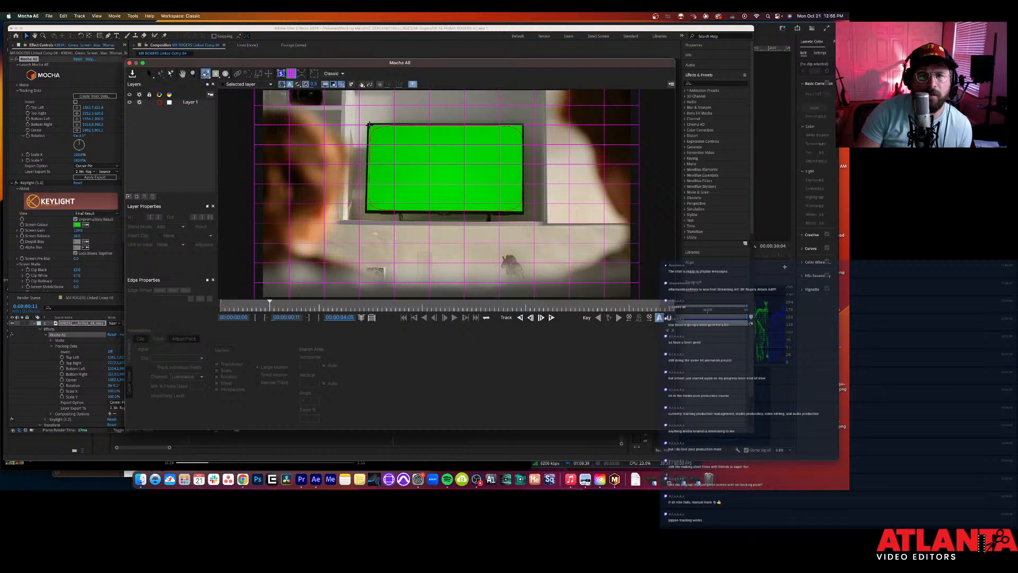
pyautogui.click(369, 125)
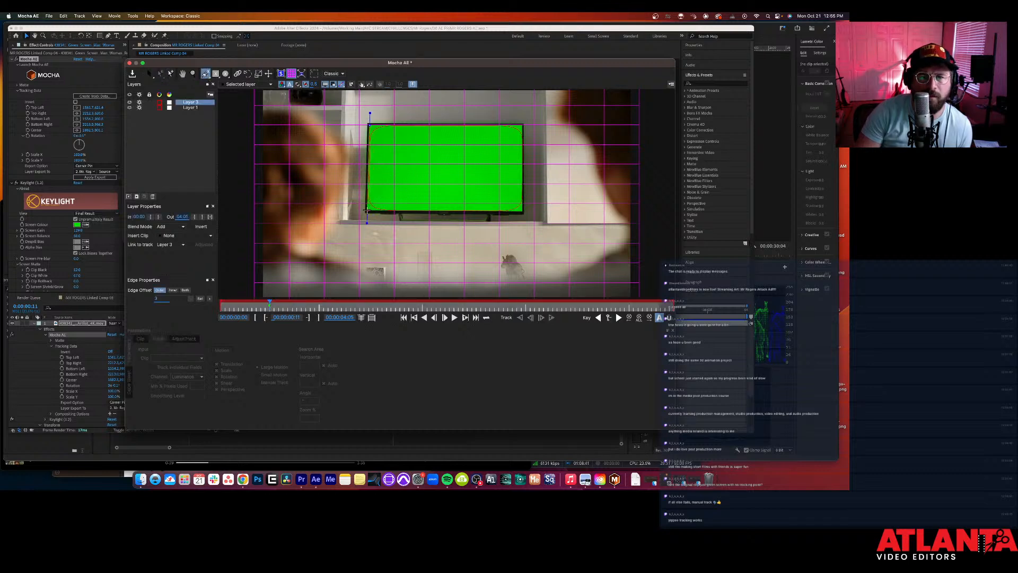
pyautogui.click(384, 187)
pyautogui.click(424, 183)
pyautogui.doubleClick(436, 173)
pyautogui.rightClick(433, 174)
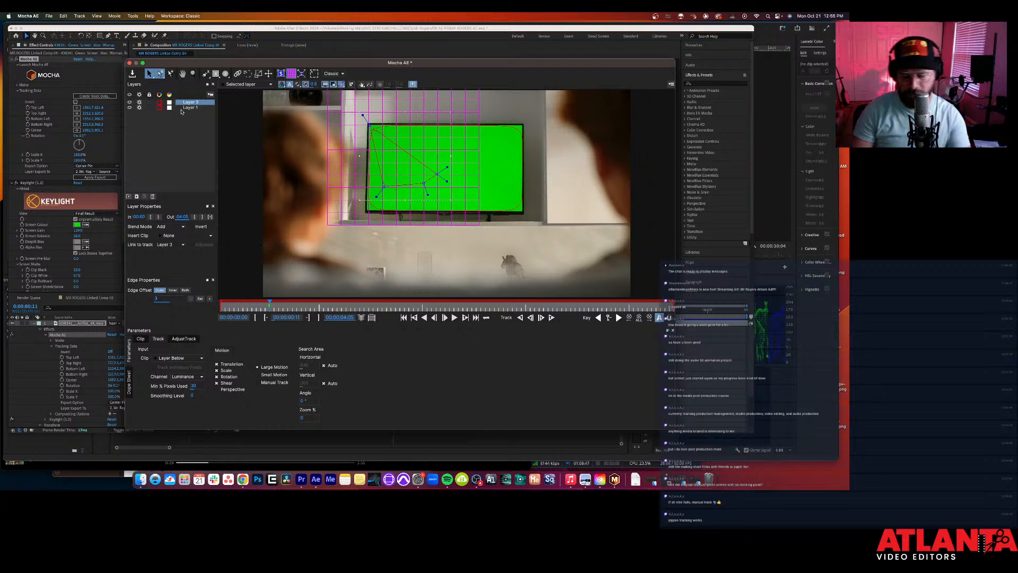
# Step: Delete both spline layers from the Mocha project
pyautogui.click(185, 103)
pyautogui.press('Delete')
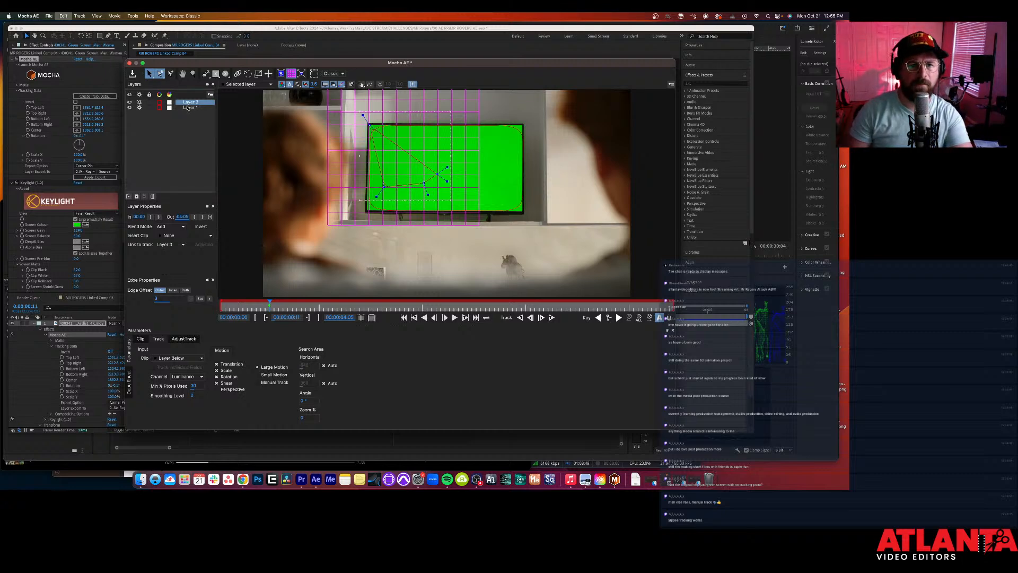
pyautogui.click(190, 102)
pyautogui.press('Delete')
# Step: Draw a new X-Spline around the four corners of the green TV screen and close the shape
pyautogui.click(206, 73)
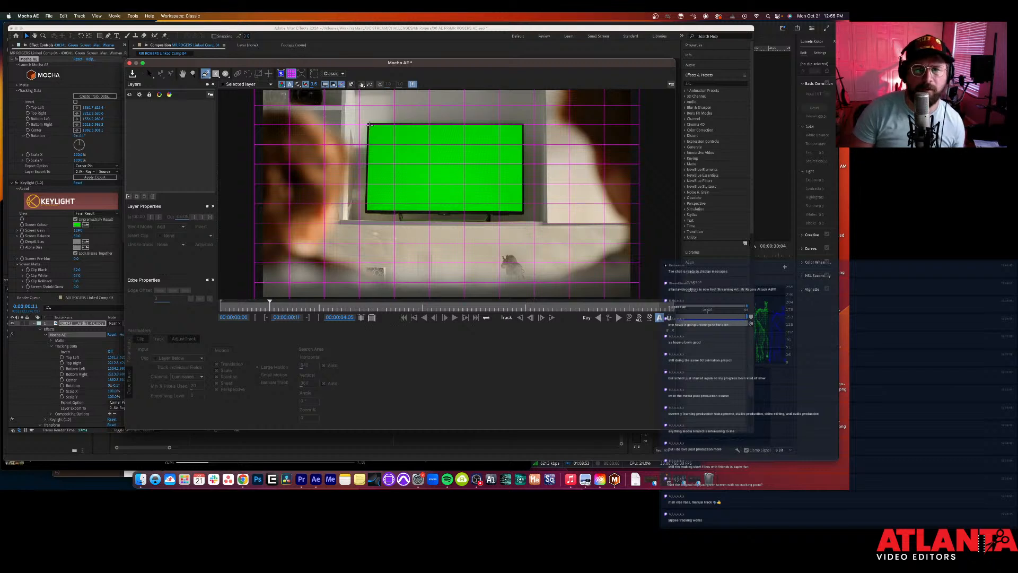
pyautogui.click(369, 125)
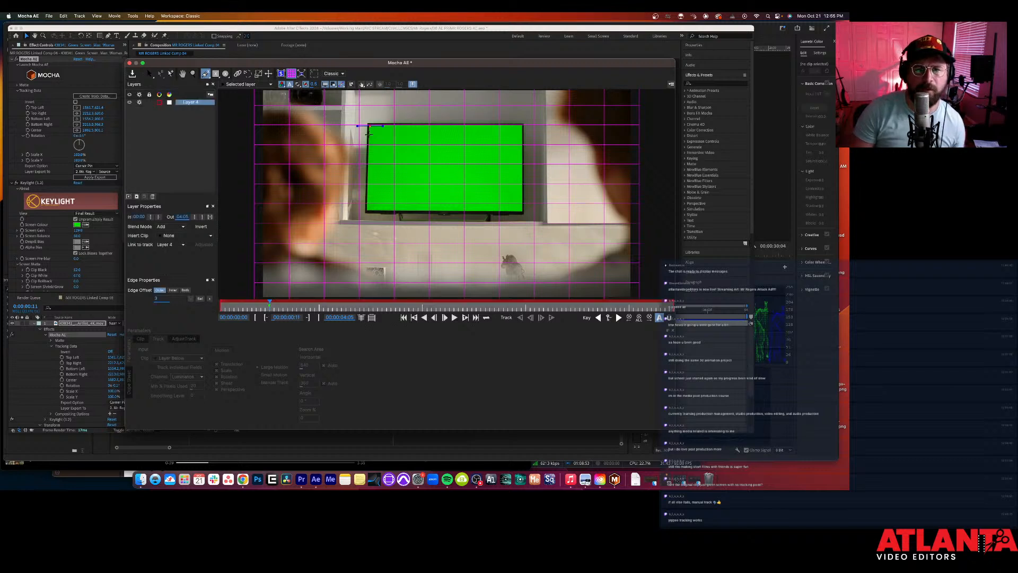
pyautogui.click(367, 210)
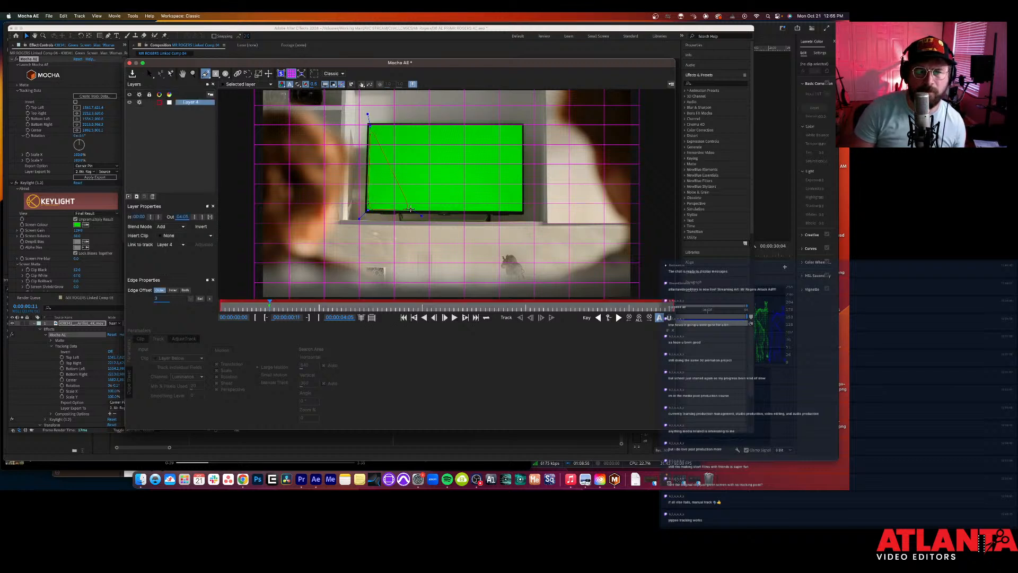
pyautogui.click(522, 212)
pyautogui.click(523, 125)
pyautogui.rightClick(523, 125)
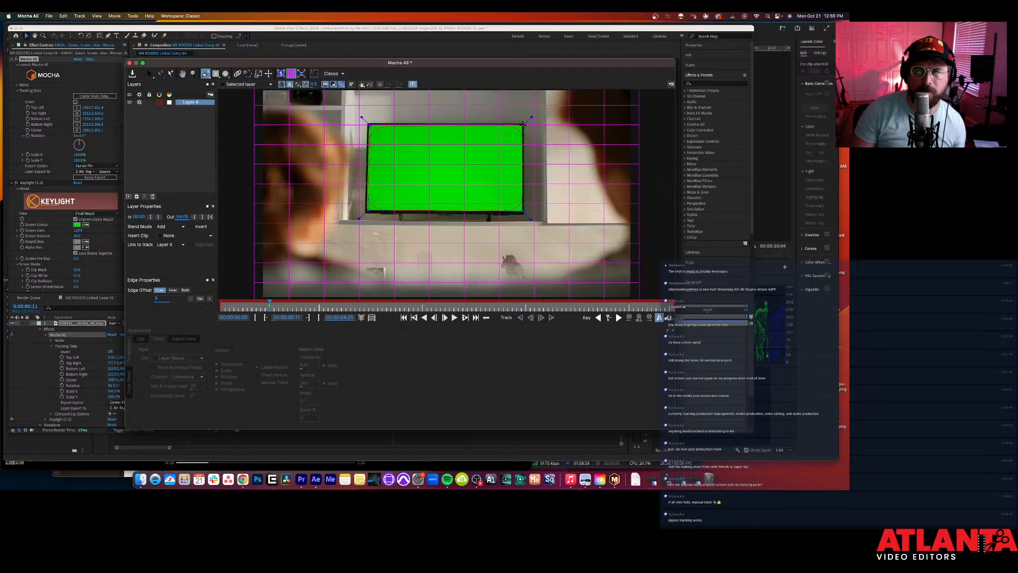
pyautogui.rightClick(524, 125)
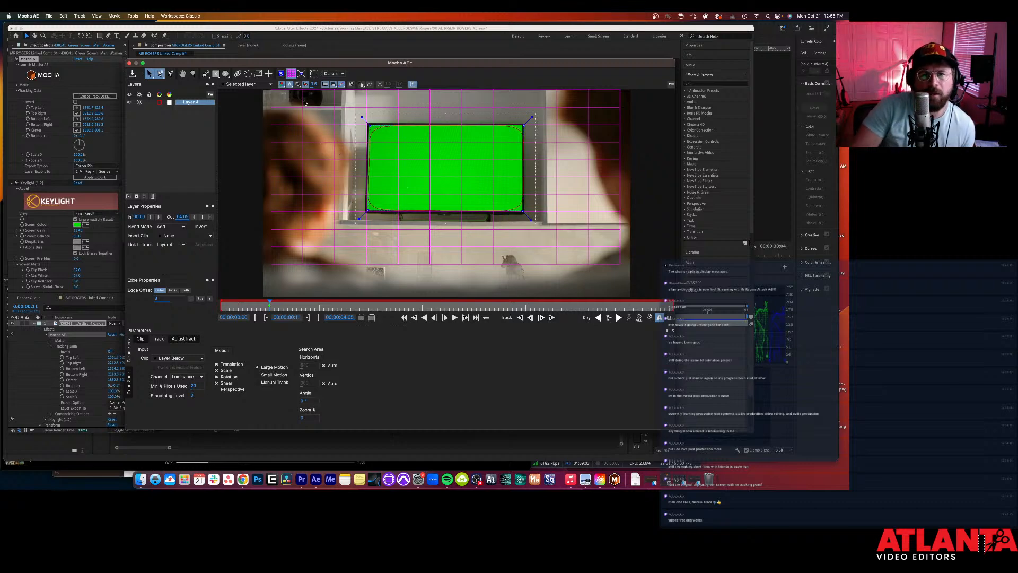
# Step: Align the new layer's planar surface to the footage frame and examine its grid around the TV screen
pyautogui.click(301, 74)
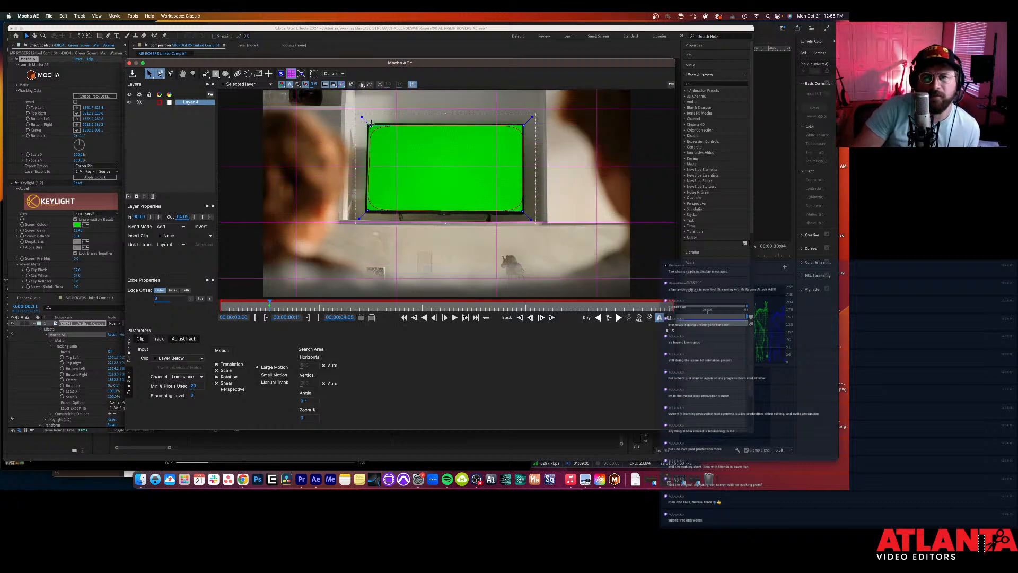
pyautogui.scroll(2, 351, 123)
pyautogui.scroll(-6, 352, 123)
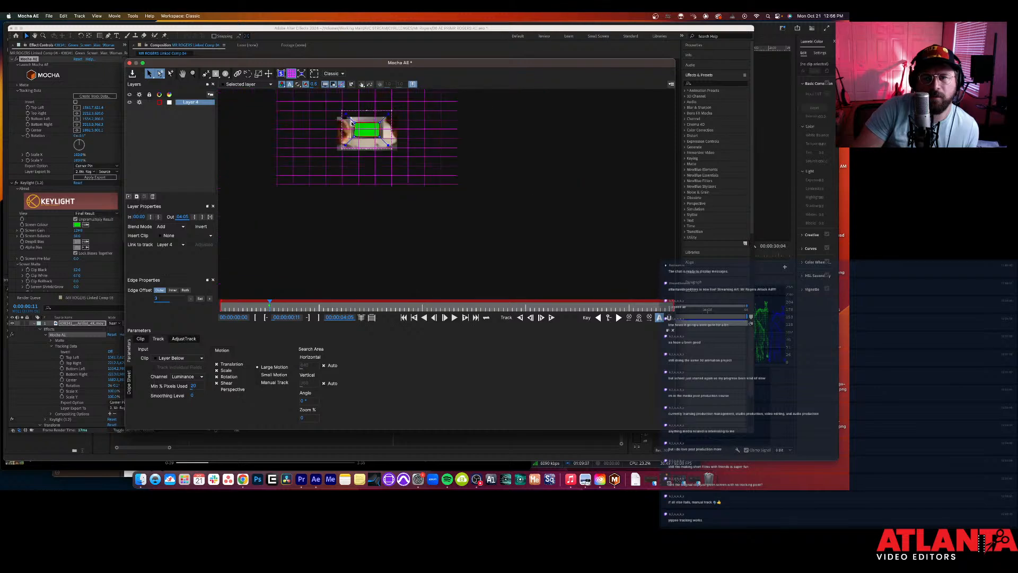
pyautogui.scroll(2, 351, 123)
pyautogui.moveTo(345, 111); pyautogui.dragTo(351, 117)
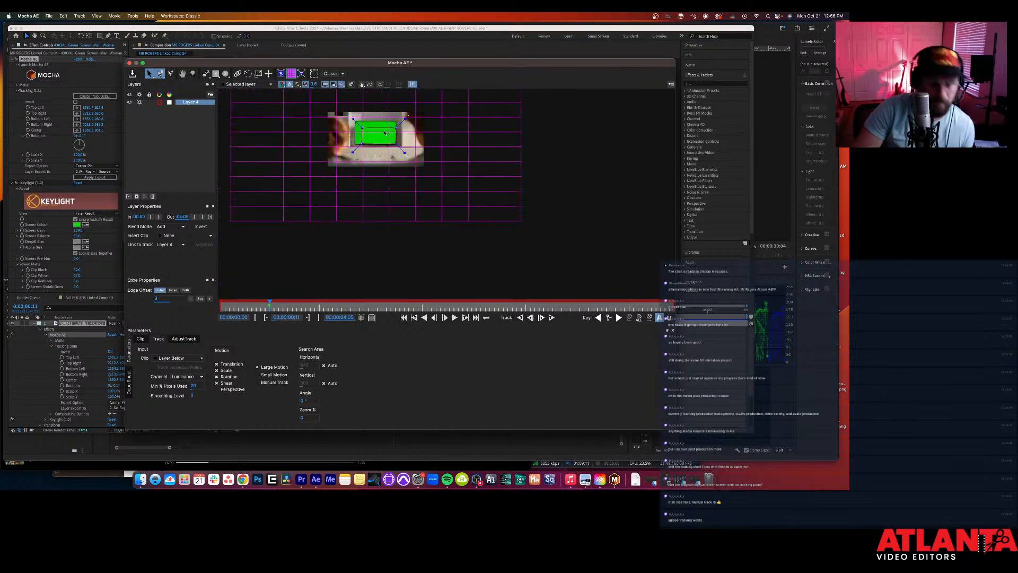
pyautogui.scroll(4, 362, 128)
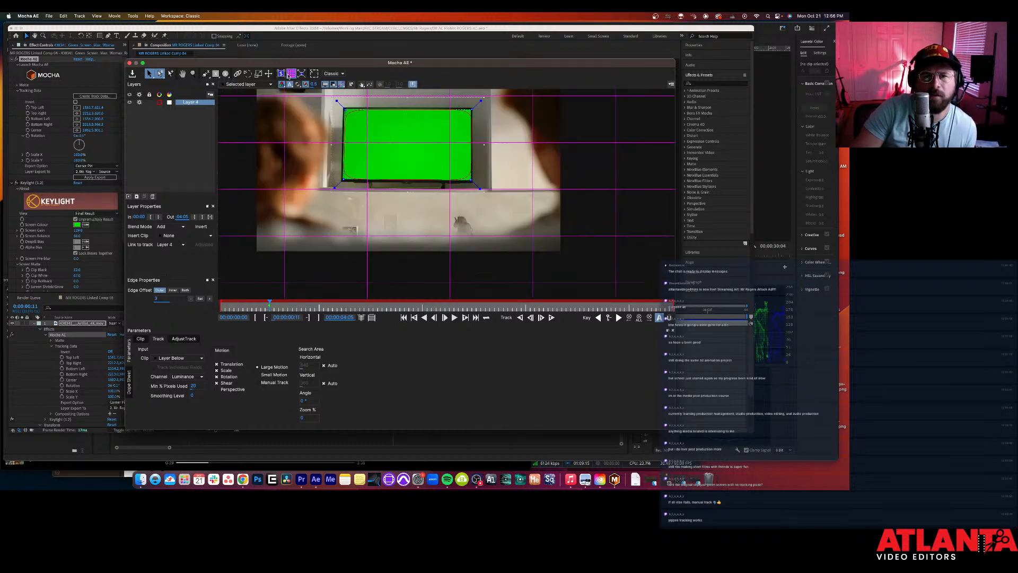
# Step: Show the layer's planar surface and move its four corners roughly onto the corners of the green TV screen
pyautogui.click(283, 76)
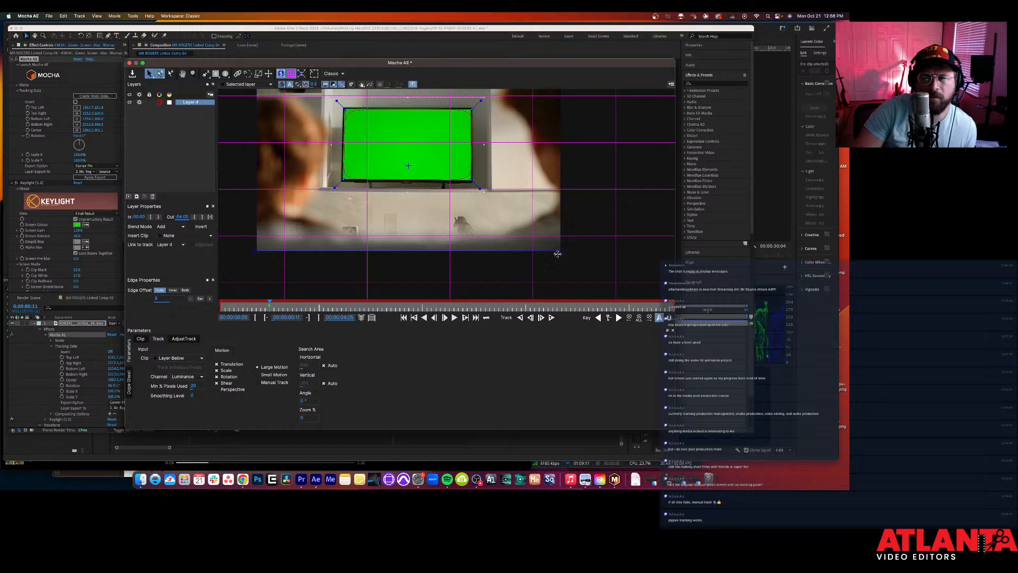
pyautogui.moveTo(560, 253); pyautogui.dragTo(469, 180)
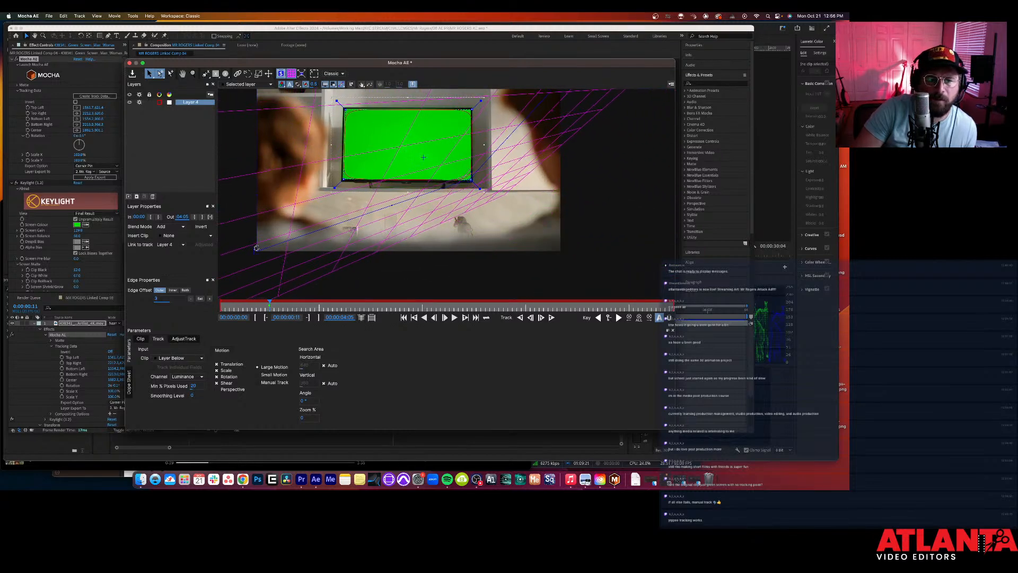
pyautogui.moveTo(255, 250); pyautogui.dragTo(344, 180)
pyautogui.scroll(5, 350, 230)
pyautogui.scroll(-9, 350, 230)
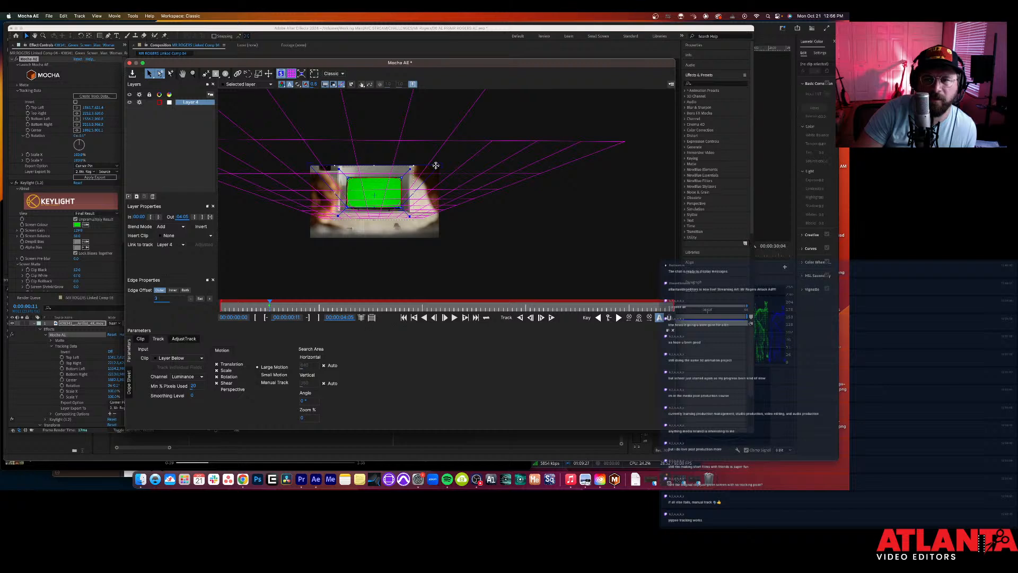
pyautogui.moveTo(431, 167); pyautogui.dragTo(398, 179)
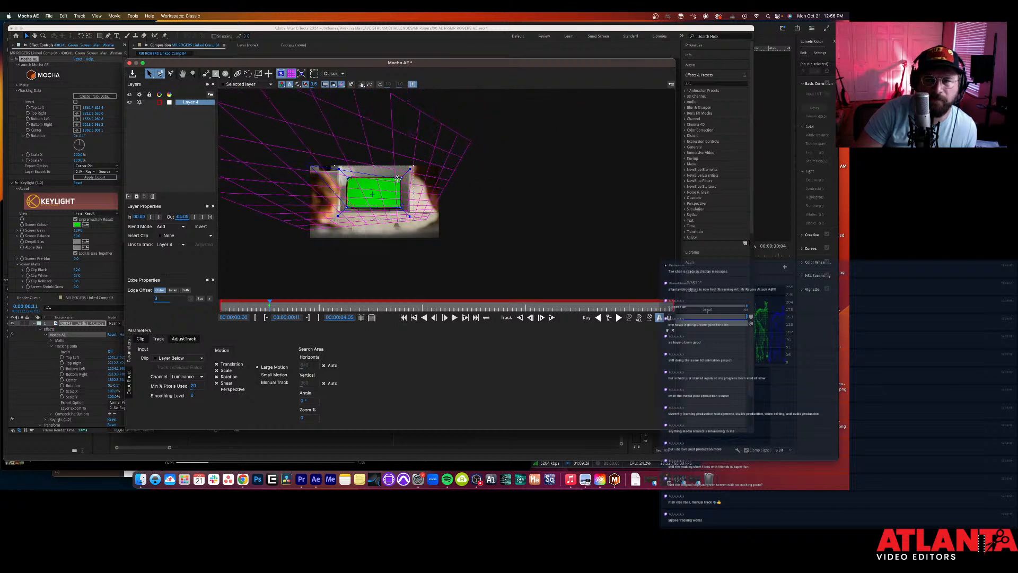
pyautogui.moveTo(309, 163); pyautogui.dragTo(346, 176)
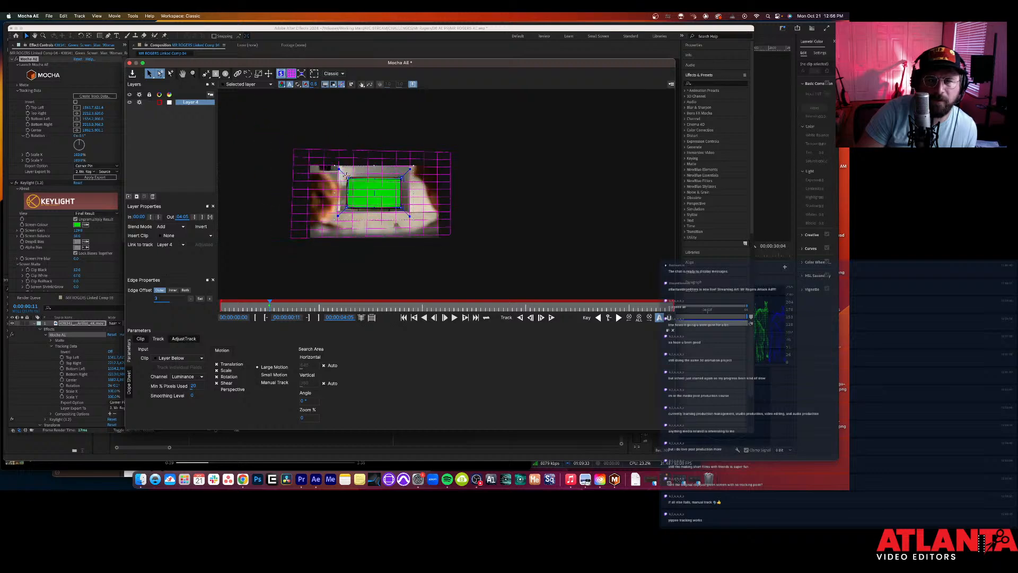
pyautogui.scroll(8, 346, 176)
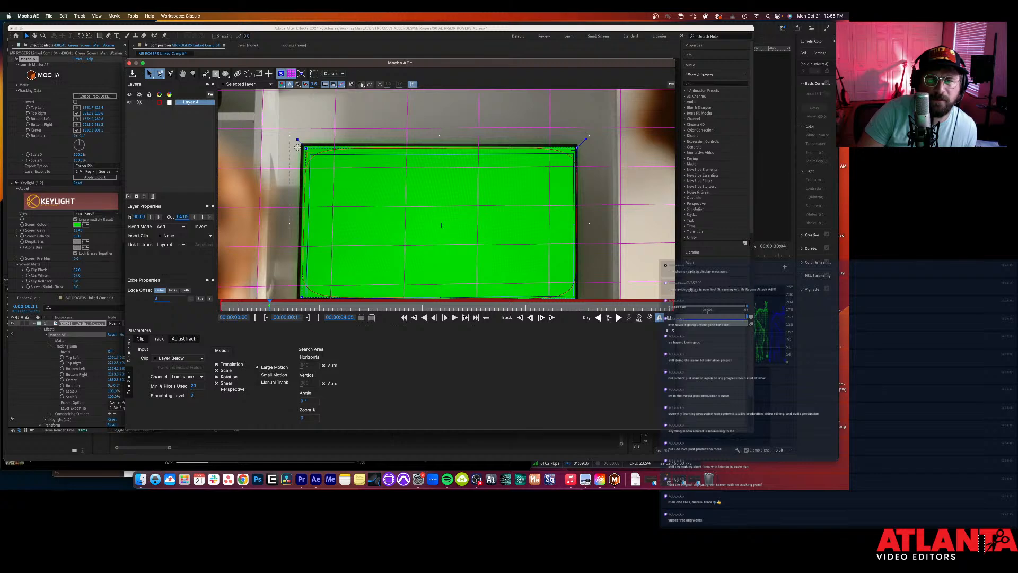
# Step: Fine-tune the planar surface's four corners so they sit exactly on the corners of the green TV screen
pyautogui.moveTo(307, 152); pyautogui.dragTo(305, 148)
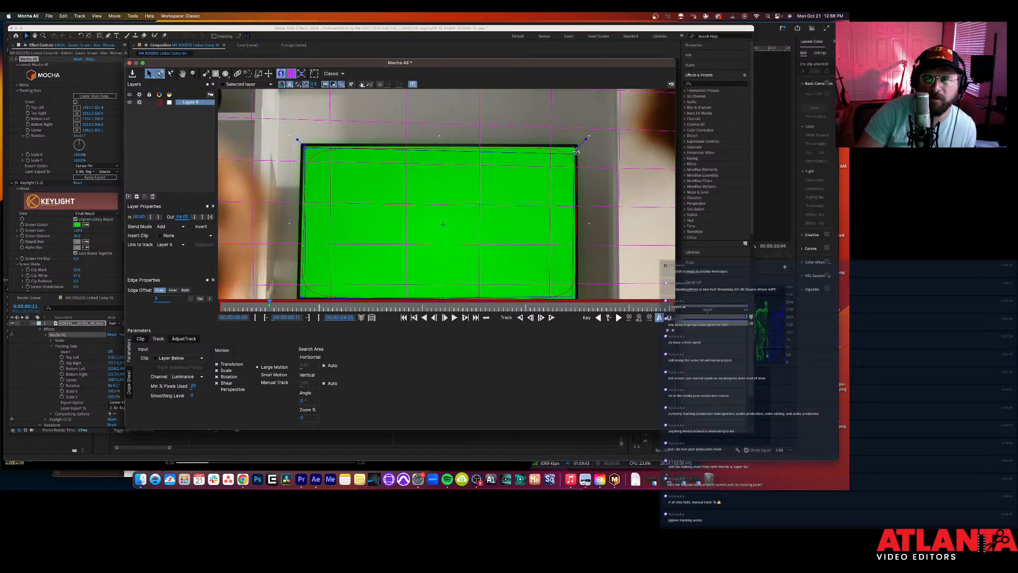
pyautogui.moveTo(574, 152); pyautogui.dragTo(577, 146)
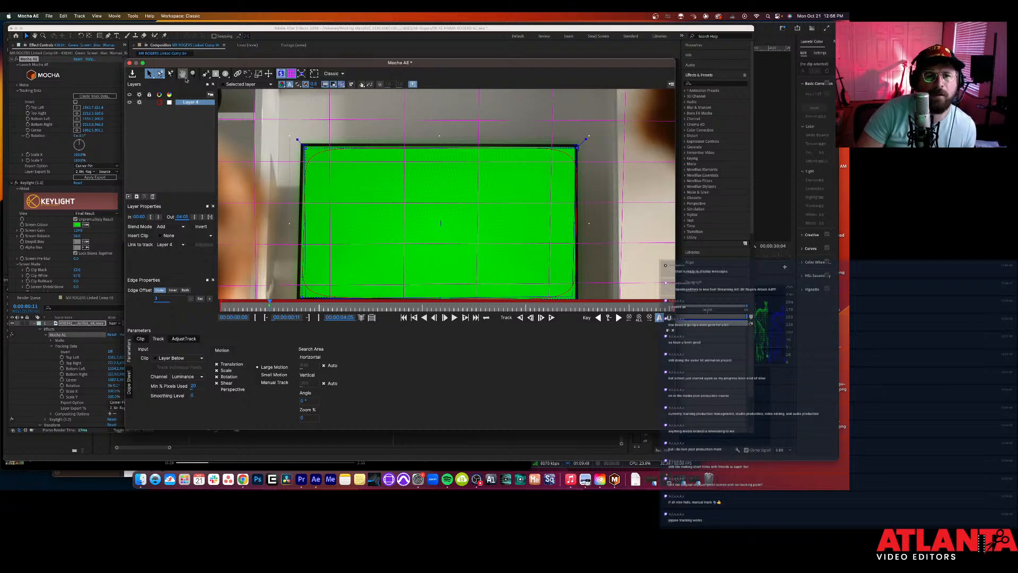
pyautogui.click(184, 75)
pyautogui.moveTo(434, 209); pyautogui.dragTo(436, 164)
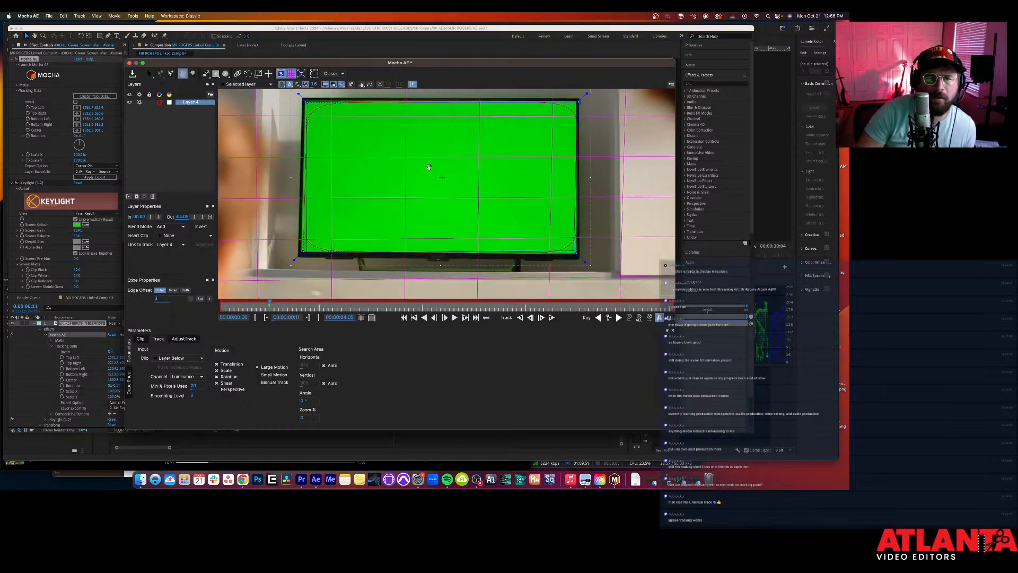
pyautogui.click(149, 73)
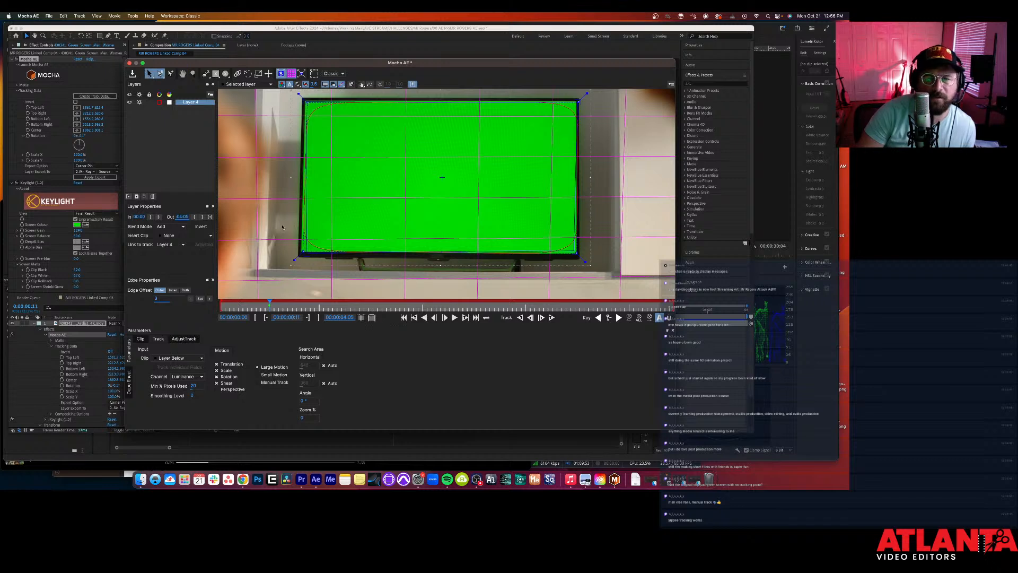
pyautogui.moveTo(305, 251); pyautogui.dragTo(301, 250)
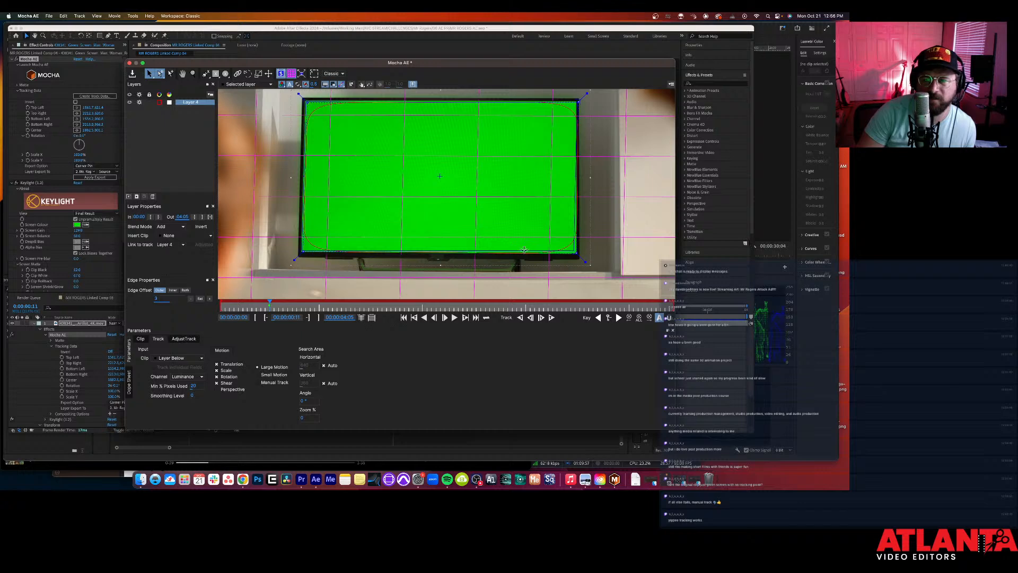
pyautogui.moveTo(575, 251); pyautogui.dragTo(576, 255)
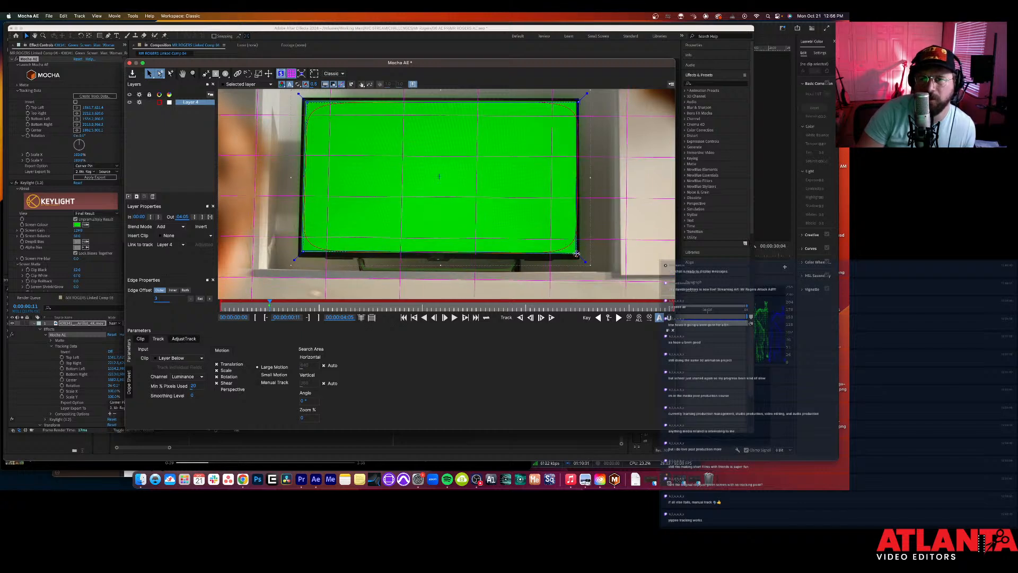
pyautogui.moveTo(578, 101); pyautogui.dragTo(576, 100)
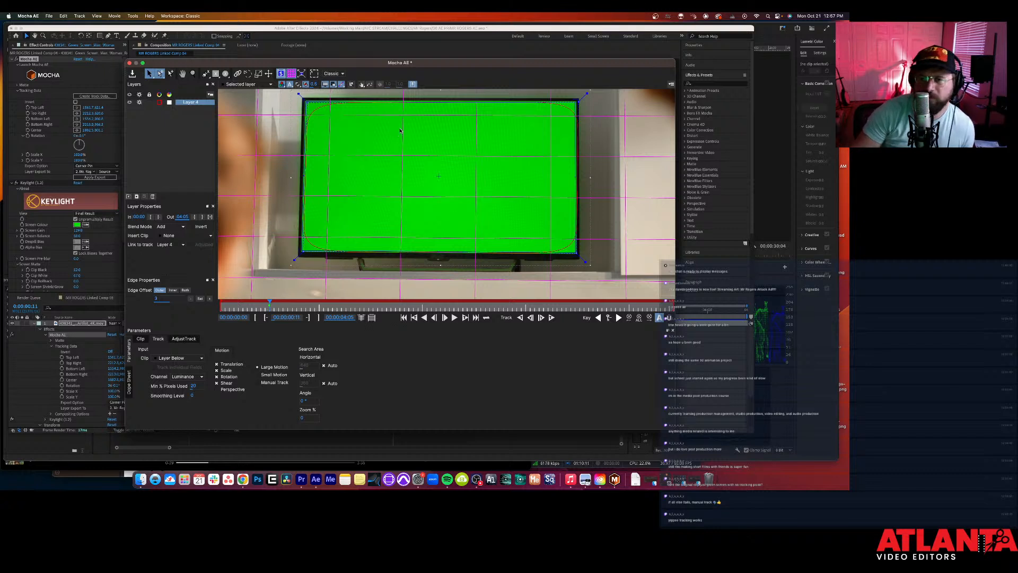
# Step: Try pulling the planar surface's upper-left corner inward and rotating the surface, undoing each change
pyautogui.scroll(2, 302, 165)
pyautogui.scroll(-5, 299, 154)
pyautogui.scroll(2, 297, 135)
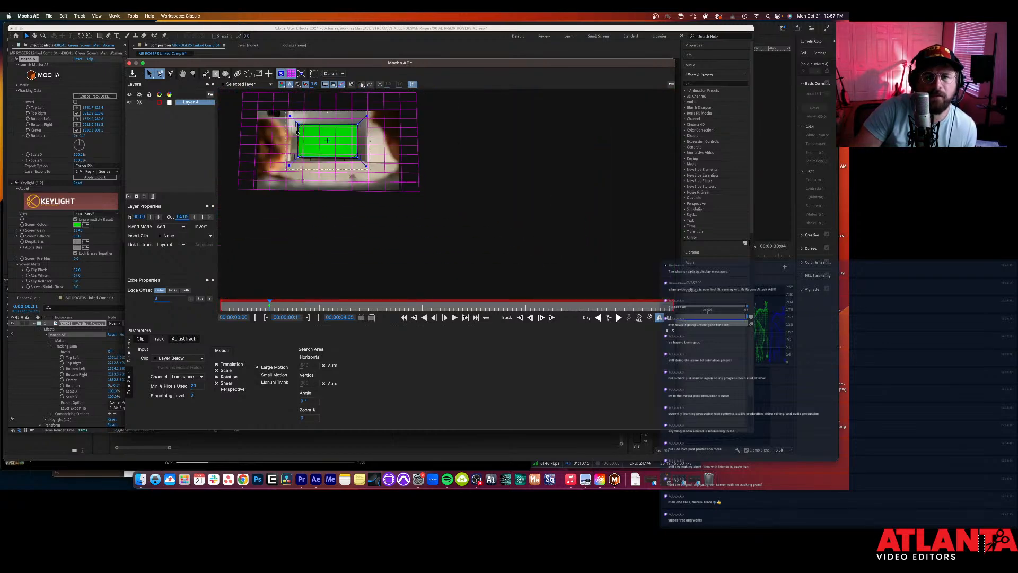
pyautogui.scroll(2, 297, 133)
pyautogui.moveTo(302, 108); pyautogui.dragTo(316, 123)
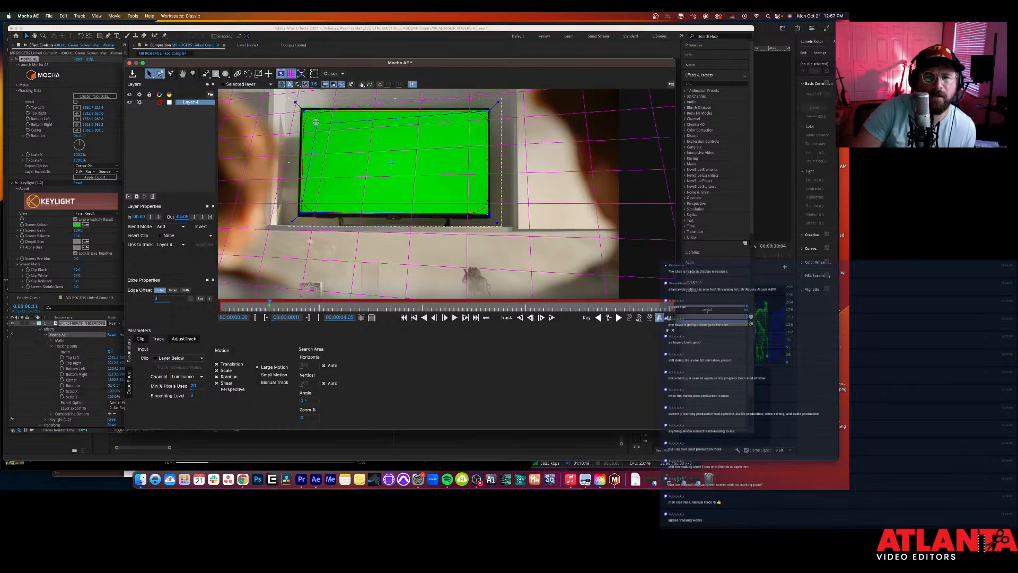
pyautogui.press('super+z')
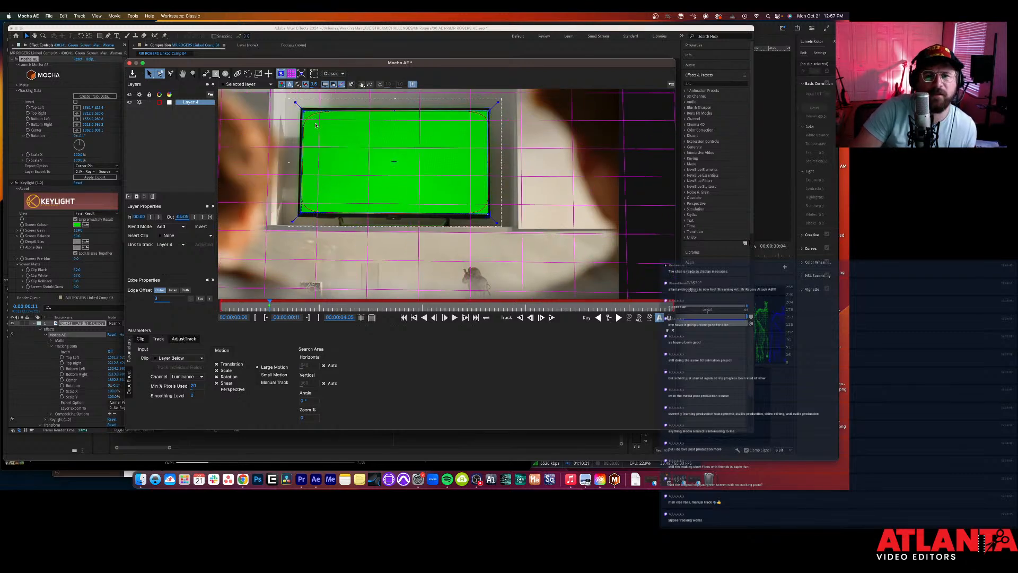
pyautogui.click(248, 73)
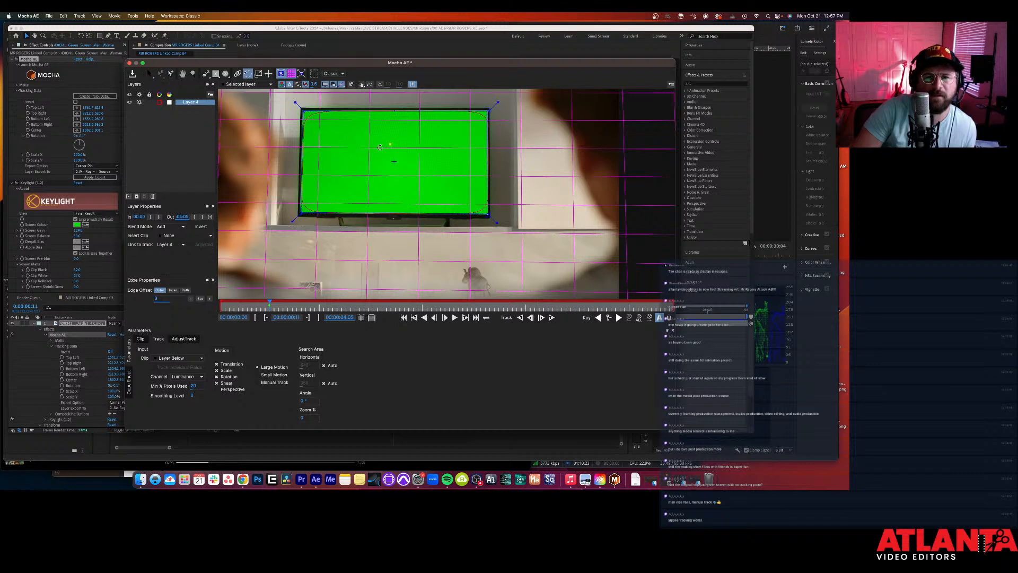
pyautogui.press('super+z')
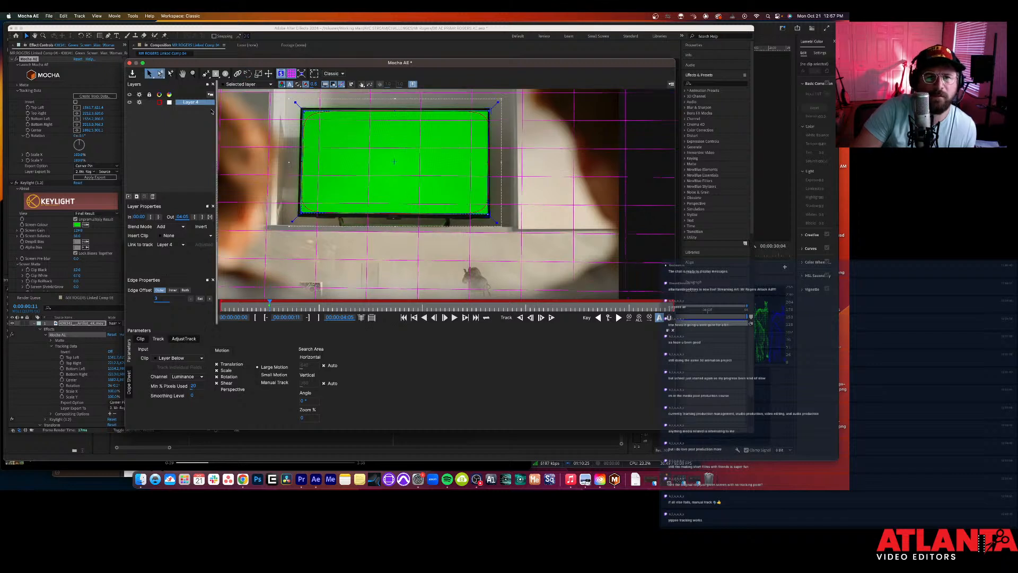
pyautogui.click(248, 73)
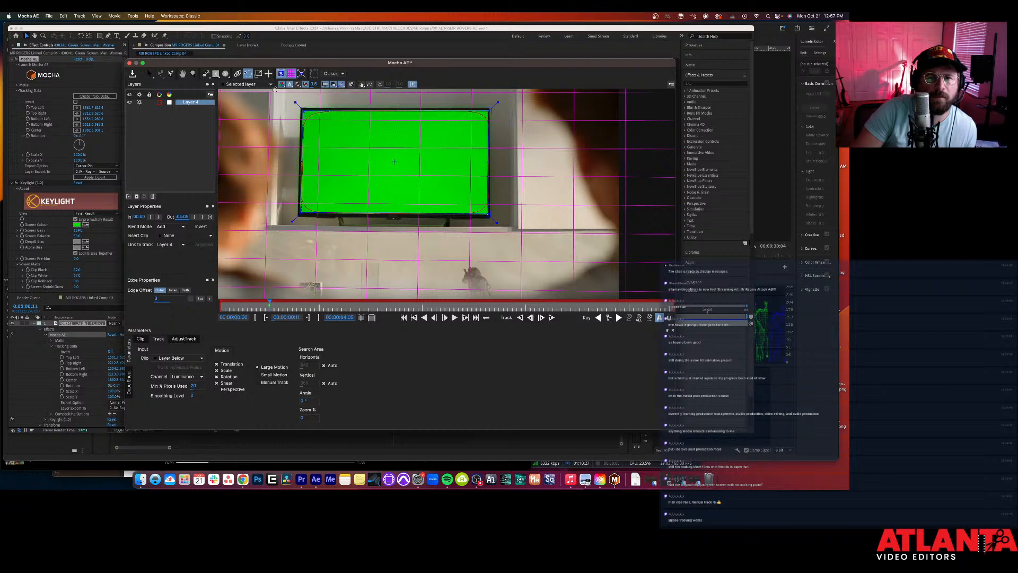
pyautogui.click(327, 132)
pyautogui.moveTo(345, 163); pyautogui.dragTo(269, 153)
pyautogui.press('super+z')
# Step: Scale the planar surface down and move it to the centre of the green TV screen
pyautogui.click(258, 73)
pyautogui.moveTo(342, 146); pyautogui.dragTo(287, 195)
pyautogui.click(149, 74)
pyautogui.click(384, 154)
pyautogui.click(188, 102)
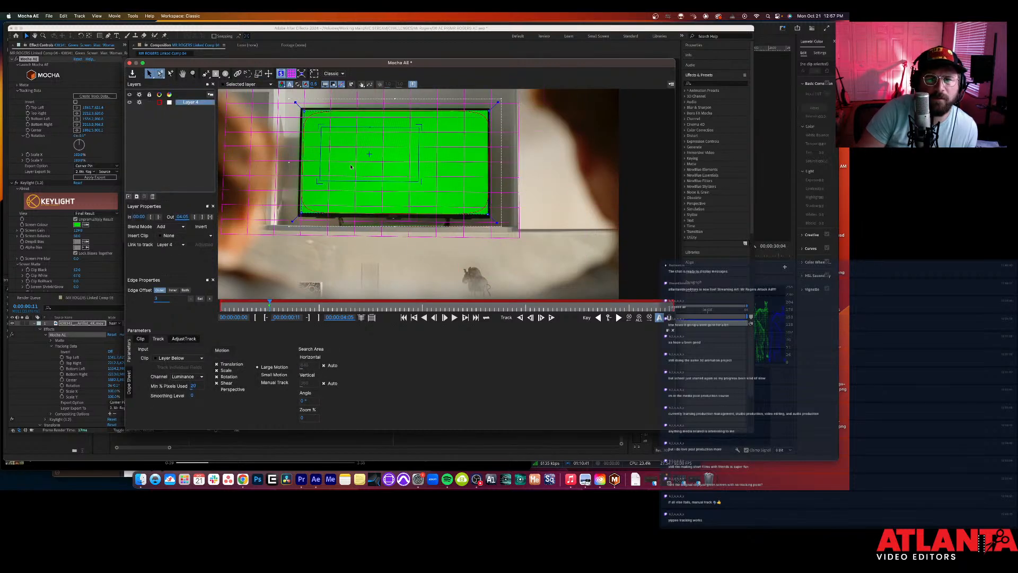
pyautogui.moveTo(369, 156); pyautogui.dragTo(393, 163)
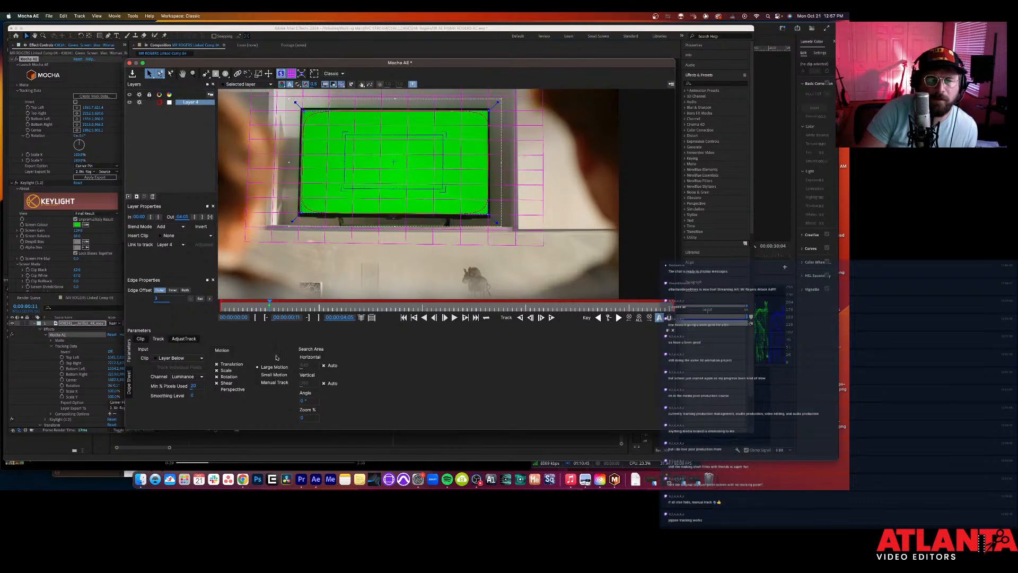
# Step: Play the footage from near the start to check the surface against the TV screen, and view the track's Clip input choices
pyautogui.click(235, 307)
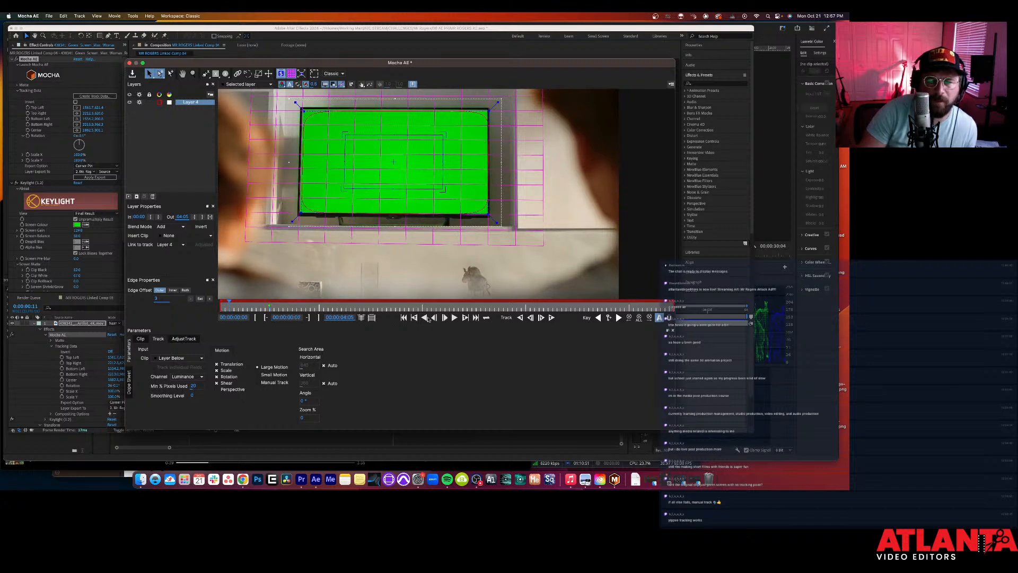
pyautogui.click(455, 319)
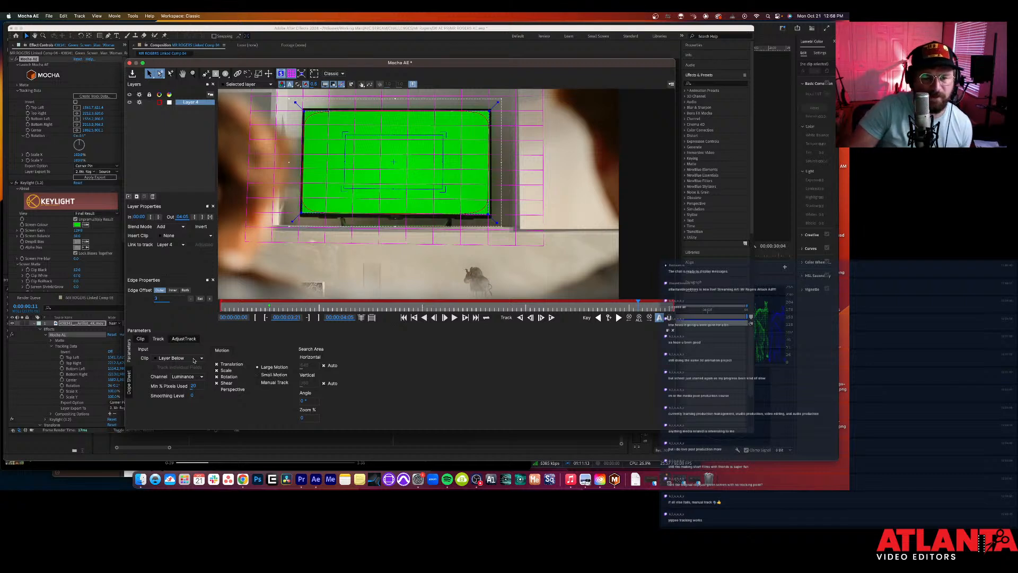
pyautogui.click(194, 360)
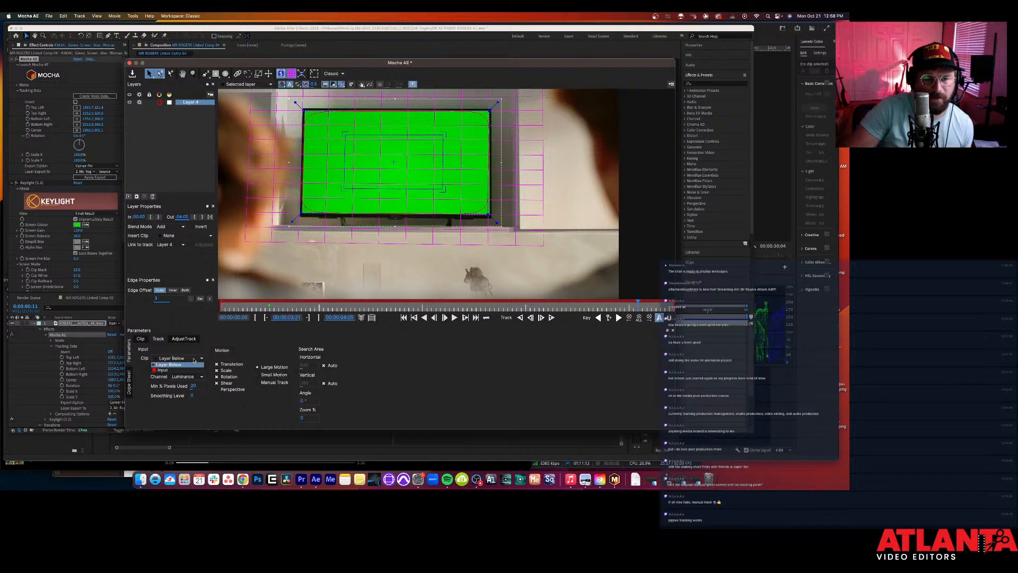
pyautogui.click(229, 343)
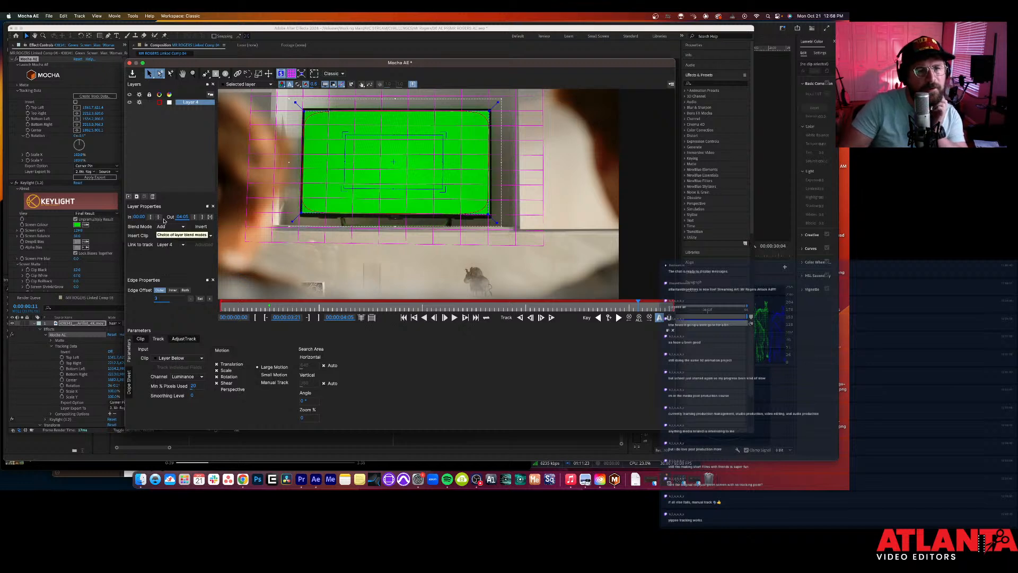
# Step: Save the Mocha project and close Mocha to return to After Effects
pyautogui.press('super+s')
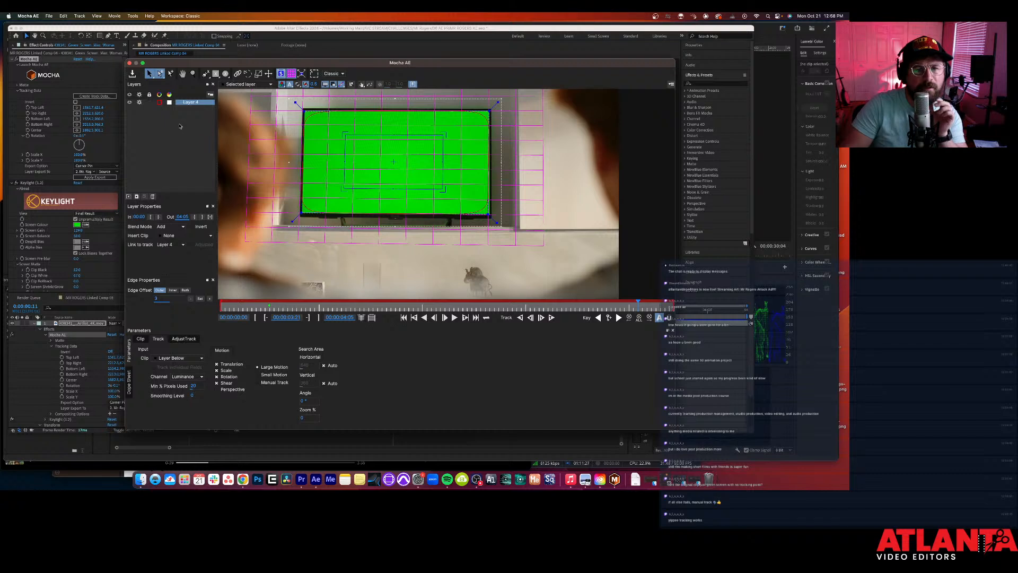
pyautogui.click(49, 16)
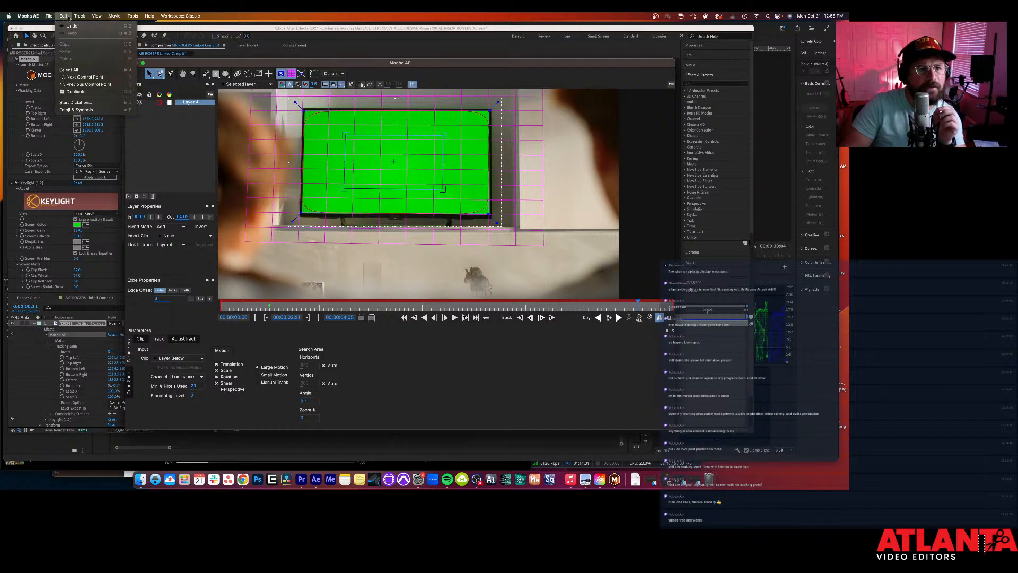
pyautogui.moveTo(79, 16)
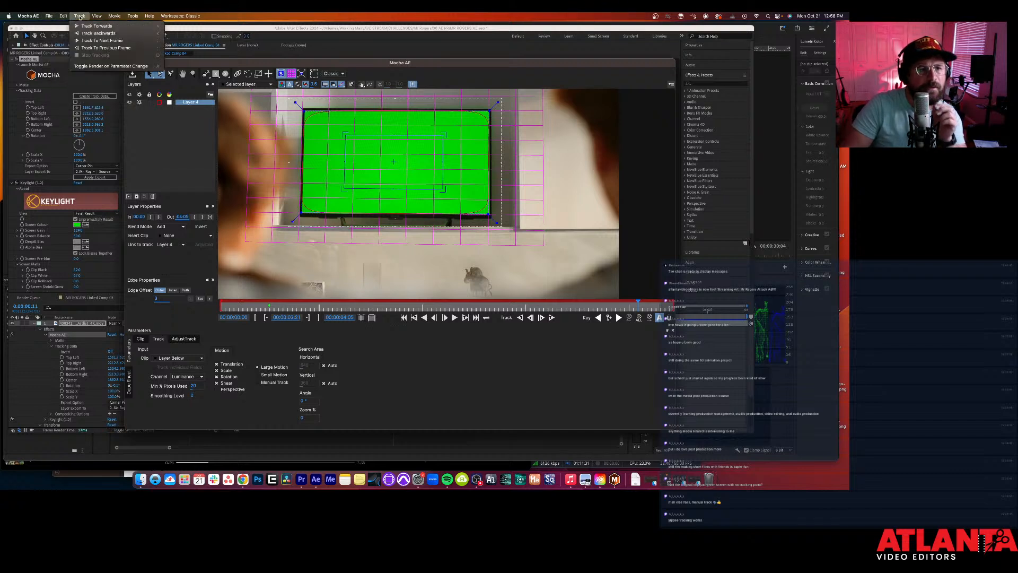
pyautogui.click(155, 122)
pyautogui.click(129, 62)
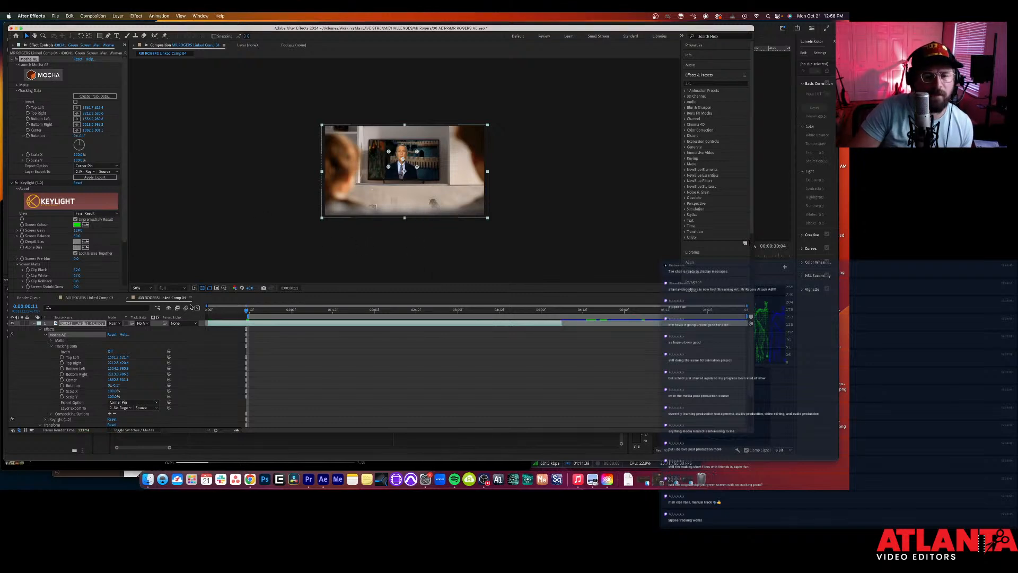
# Step: At the first frame, create track data from the new Mocha layer and apply the Corner Pin export to the Mr. Rogers layer
pyautogui.moveTo(247, 311); pyautogui.dragTo(202, 315)
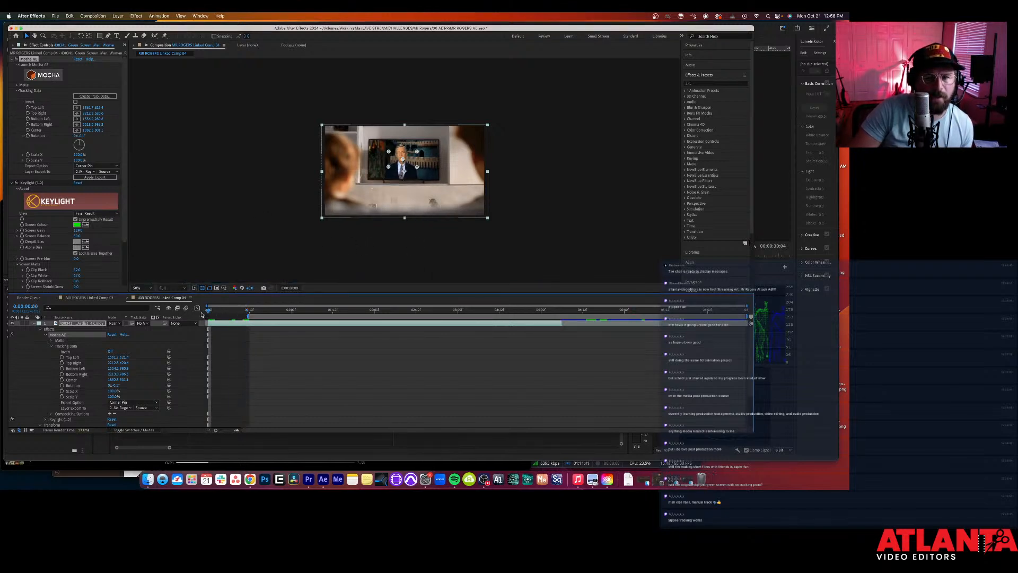
pyautogui.click(88, 96)
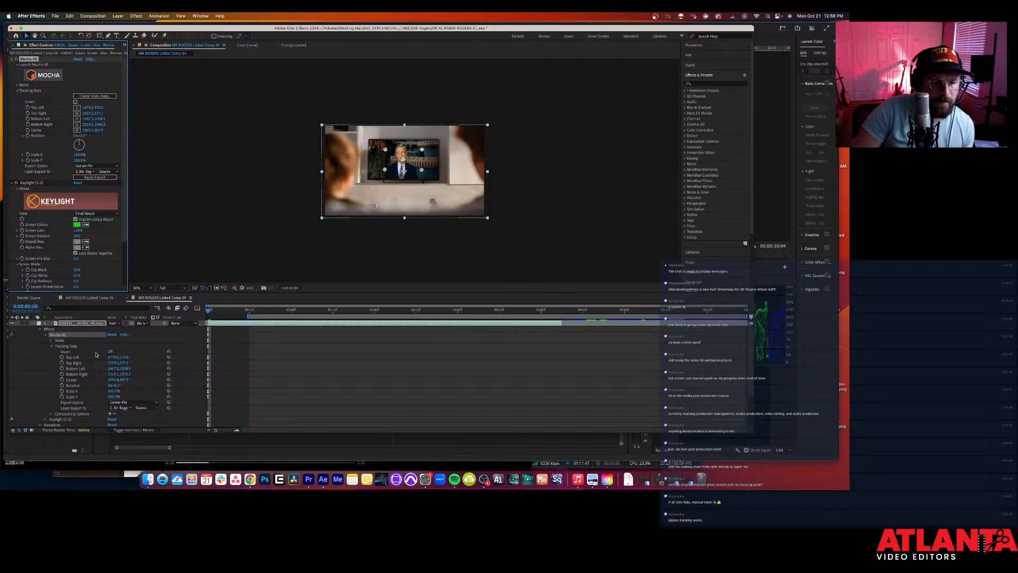
pyautogui.moveTo(209, 311)
pyautogui.mouseDown()
pyautogui.moveTo(474, 316)
pyautogui.moveTo(205, 319)
pyautogui.mouseUp()
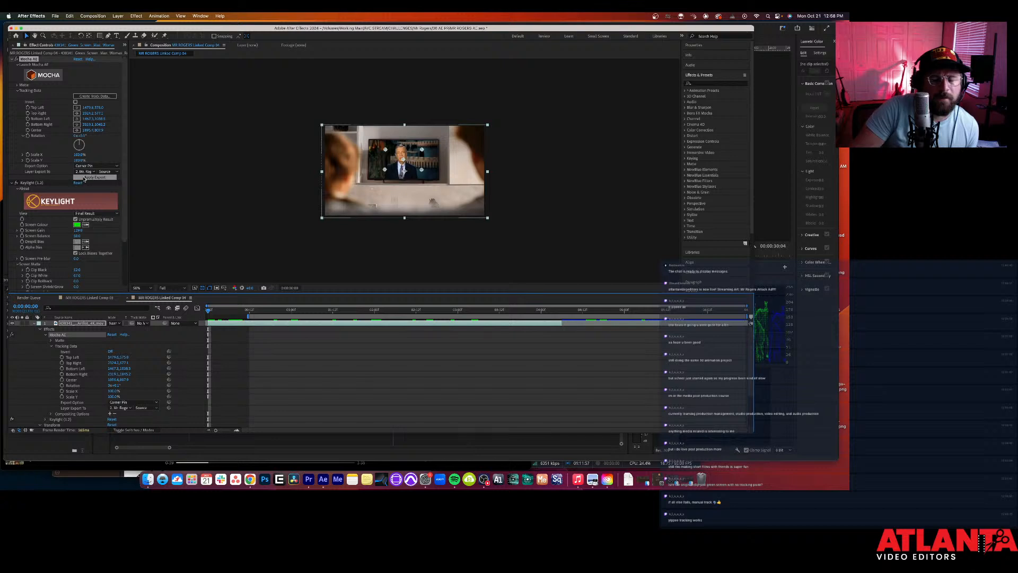
pyautogui.click(84, 177)
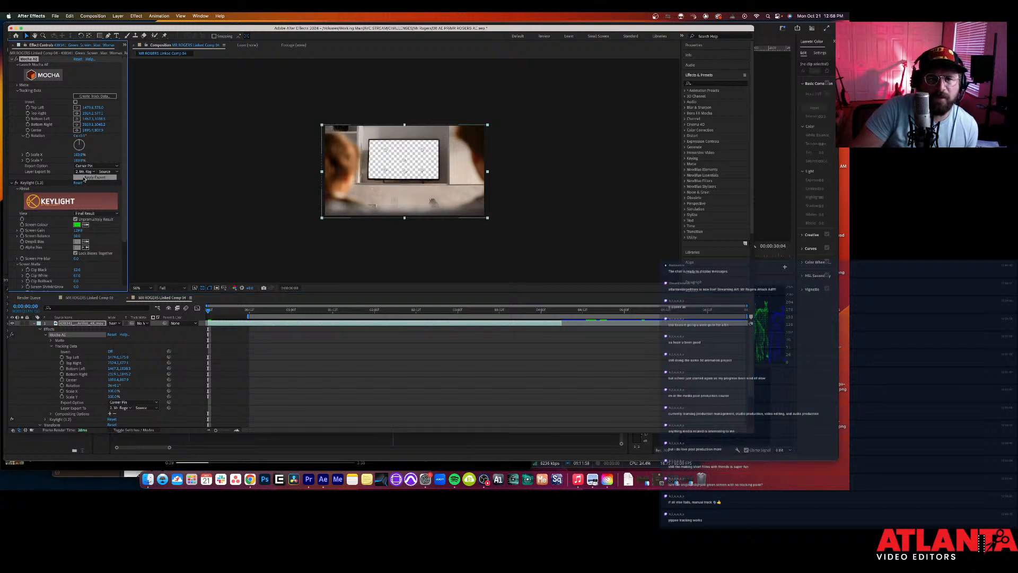
# Step: Examine the corner values of both Corner Pin effects on the Mr. Rogers layer in the timeline
pyautogui.scroll(-4, 239, 403)
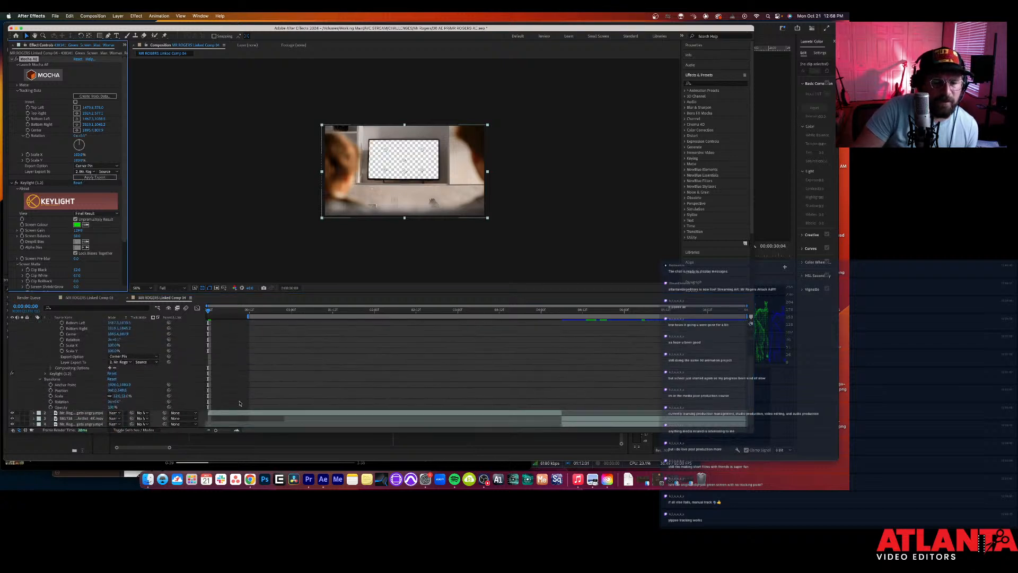
pyautogui.click(35, 412)
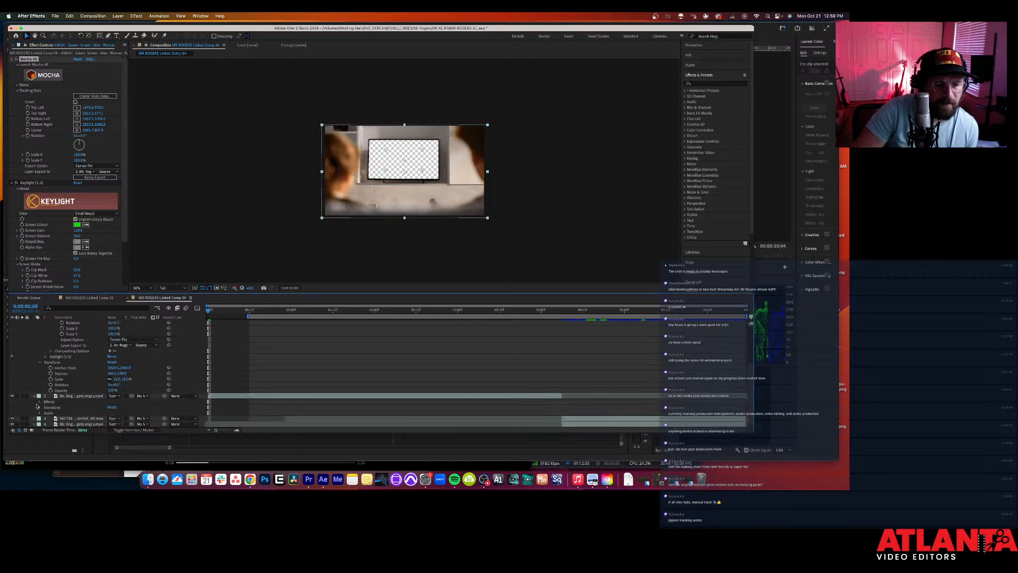
pyautogui.click(41, 402)
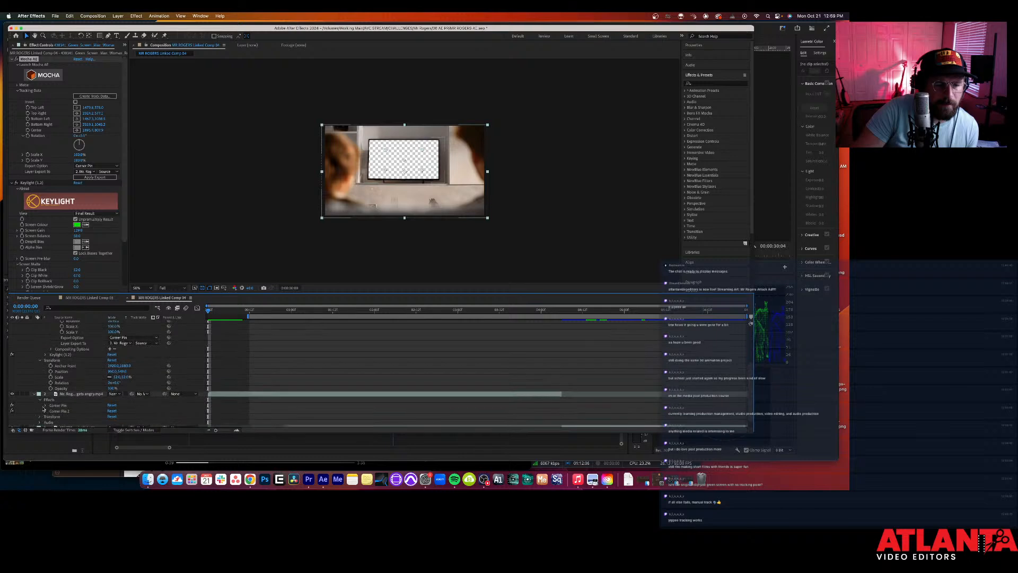
pyautogui.click(56, 411)
pyautogui.scroll(-2, 56, 413)
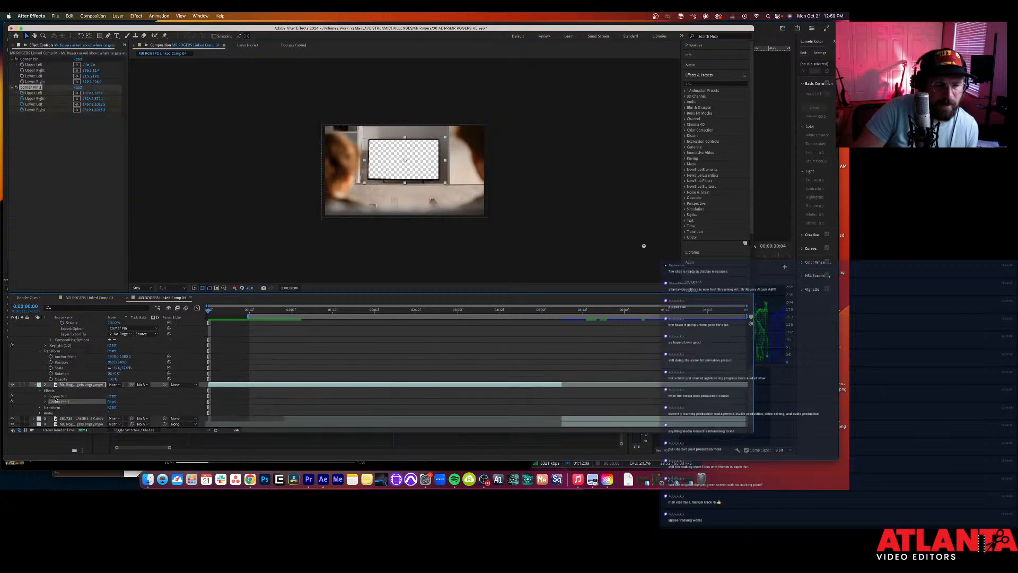
pyautogui.click(53, 398)
pyautogui.click(45, 397)
pyautogui.scroll(-2, 51, 407)
pyautogui.scroll(-1, 50, 407)
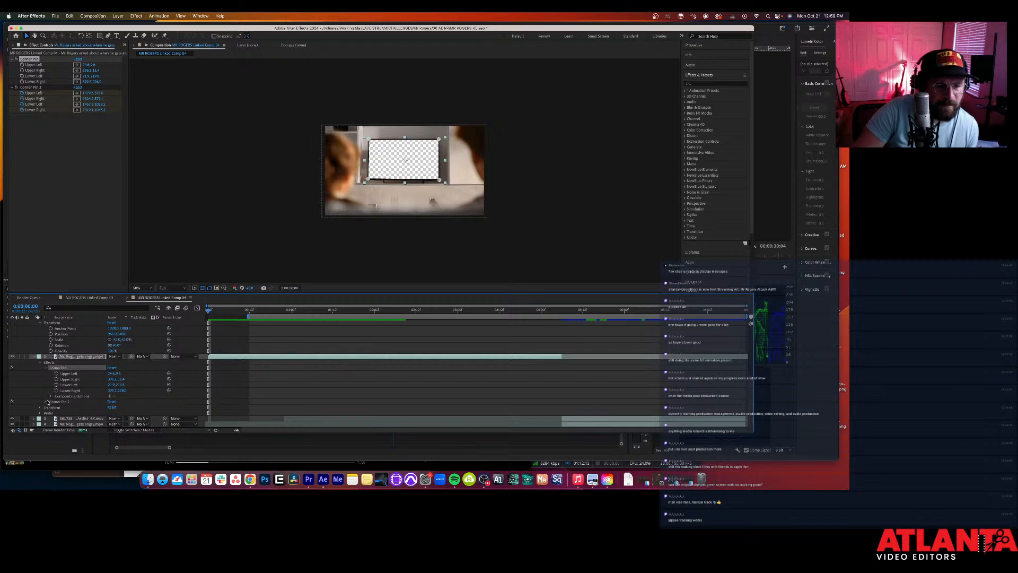
pyautogui.click(45, 401)
pyautogui.scroll(-3, 58, 403)
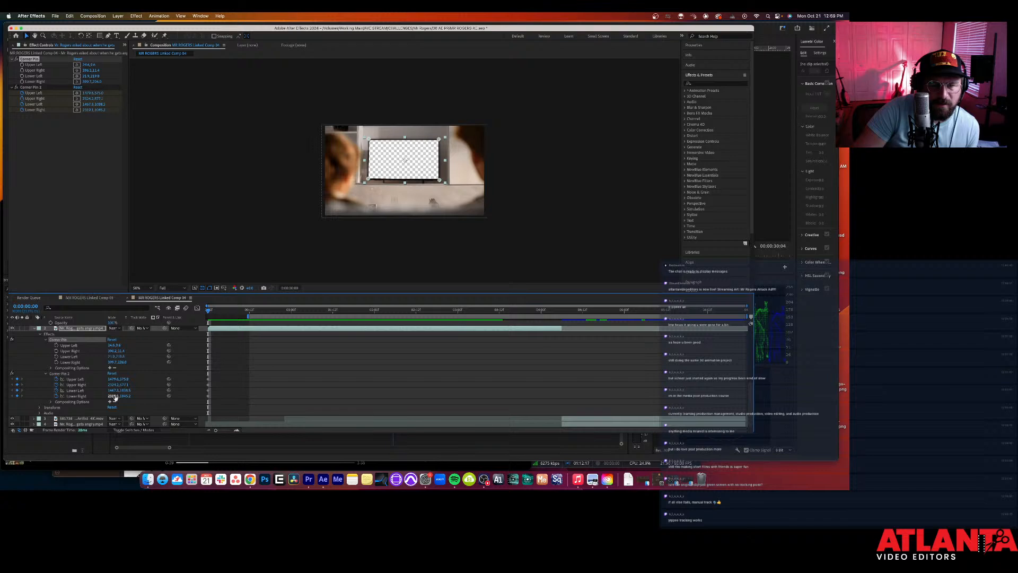
# Step: Undo the Corner Pin export on the Mr. Rogers layer and reopen Mocha from the green screen layer
pyautogui.press('super+z')
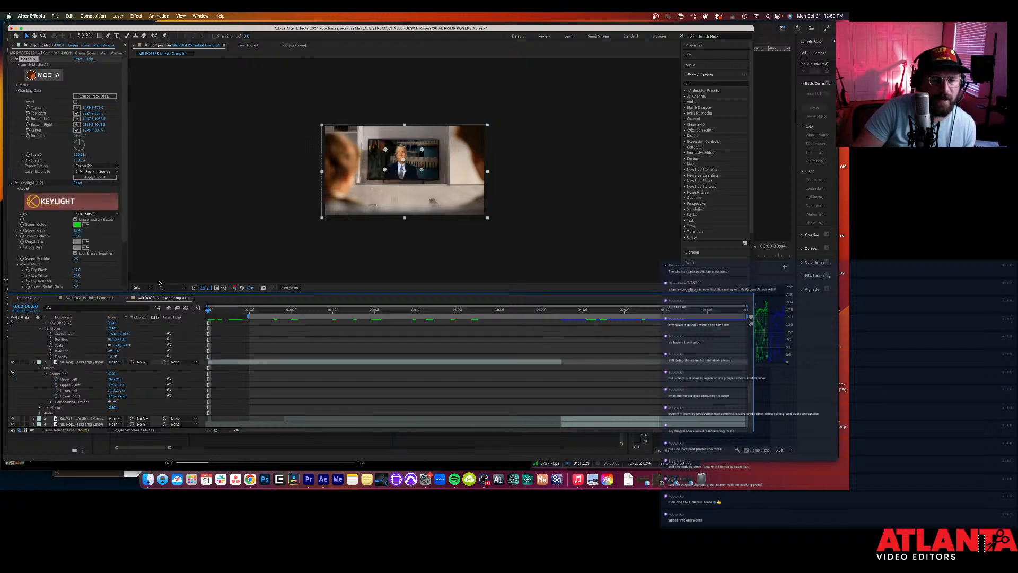
pyautogui.scroll(7, 236, 350)
pyautogui.scroll(3, 238, 336)
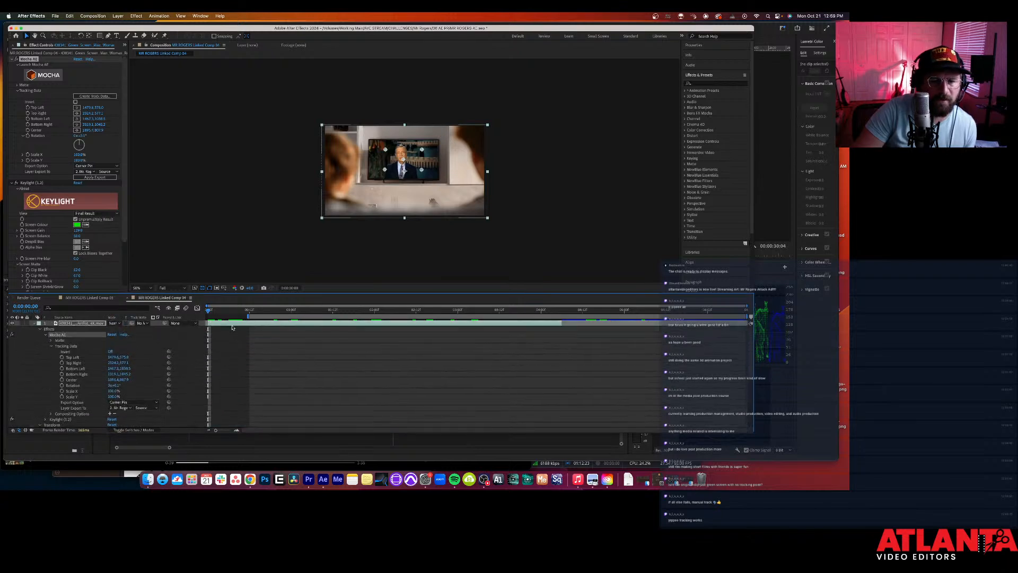
pyautogui.click(231, 323)
pyautogui.click(92, 96)
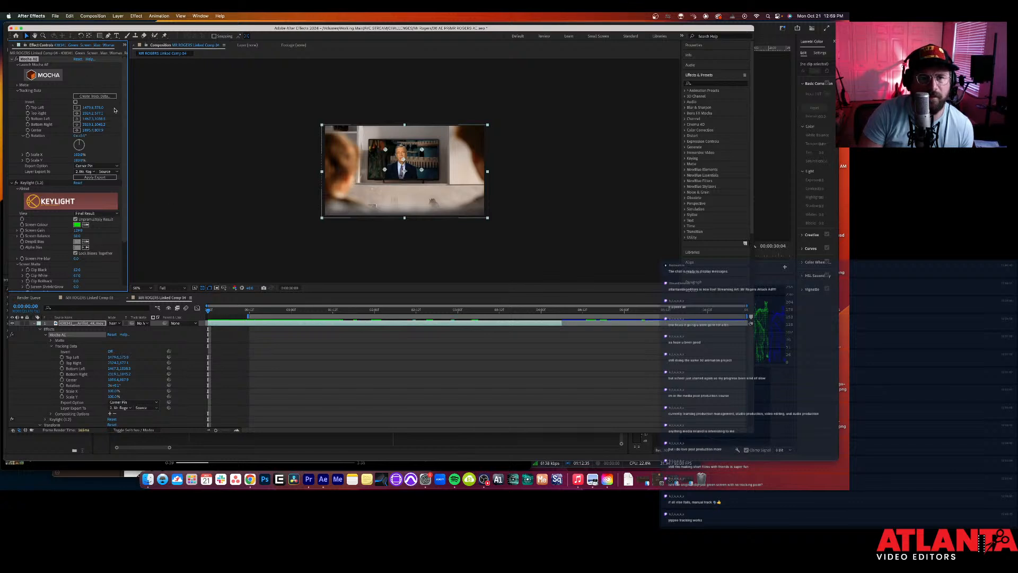
pyautogui.click(46, 76)
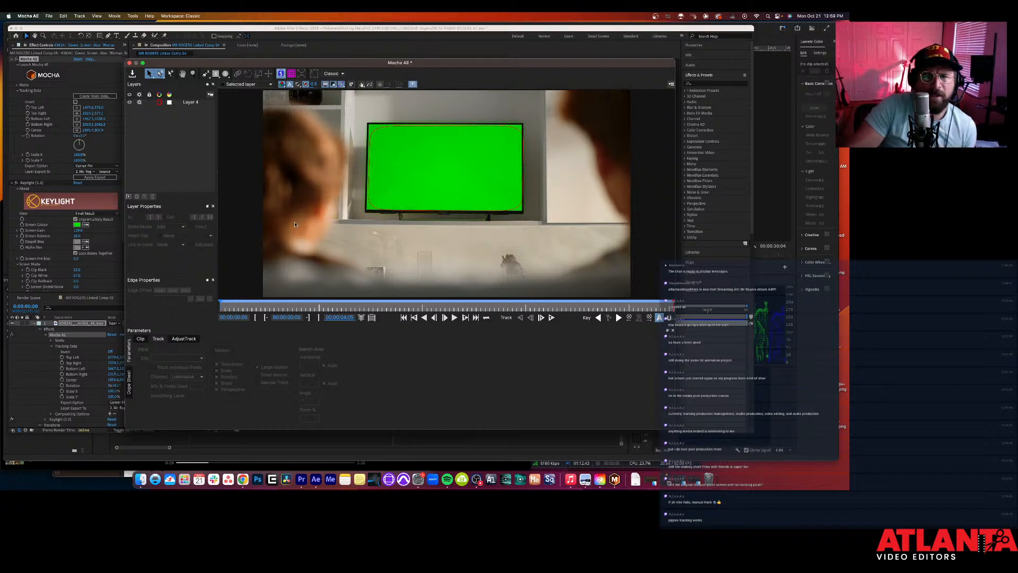
# Step: Turn on the planar grid and play the footage to check it against the green TV screen
pyautogui.click(292, 74)
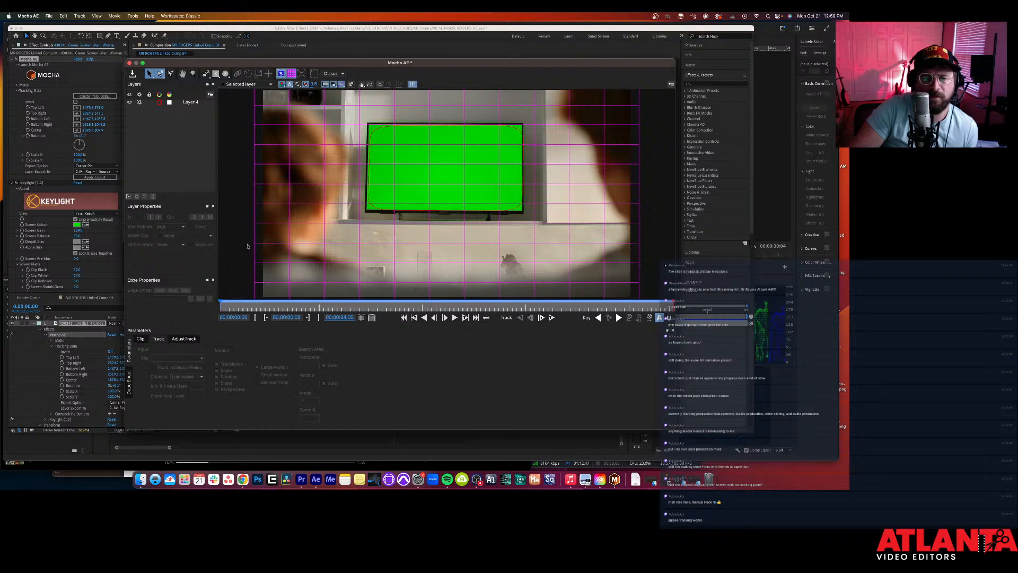
pyautogui.press('space')
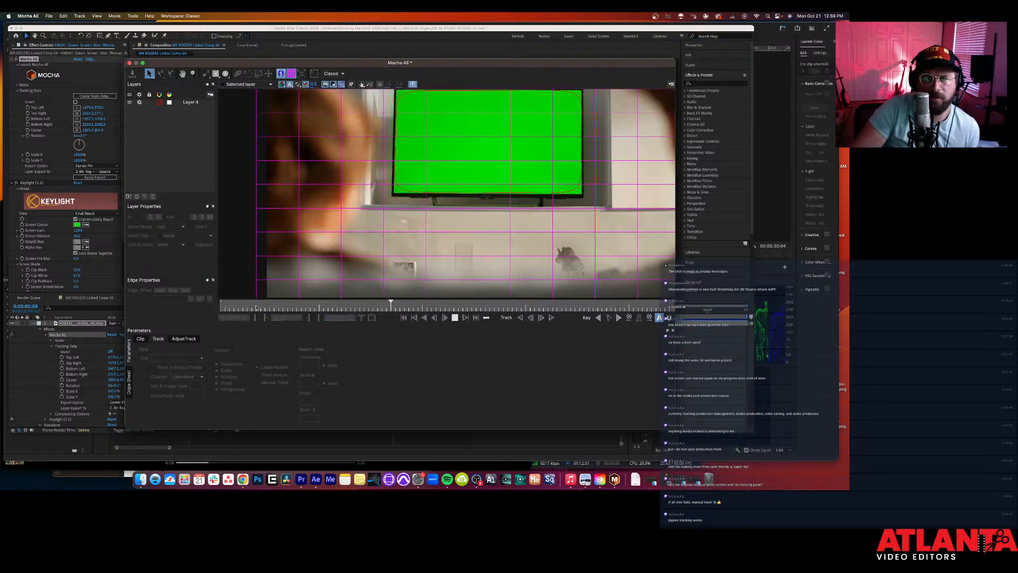
pyautogui.press('space')
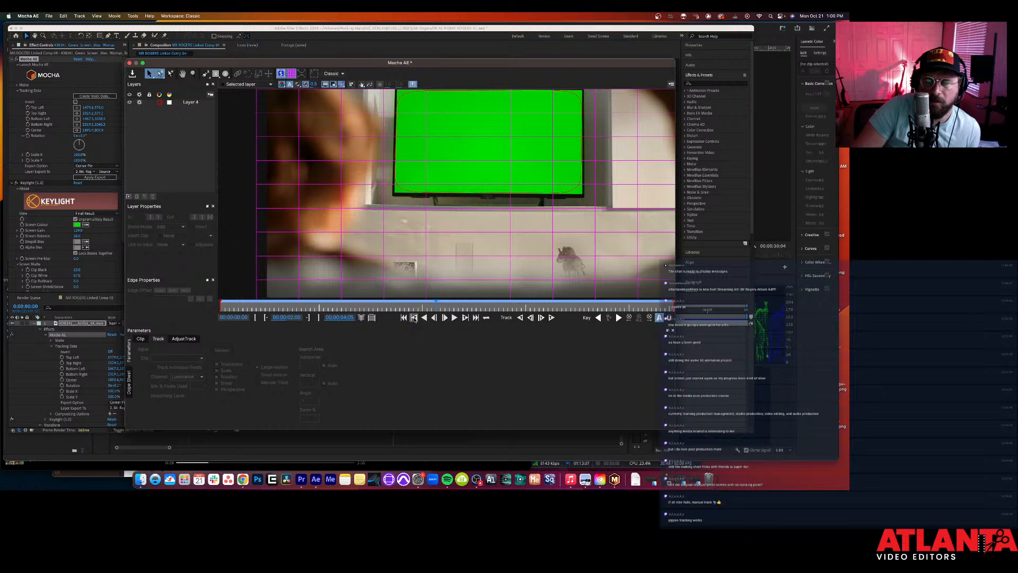
pyautogui.scroll(-4, 445, 252)
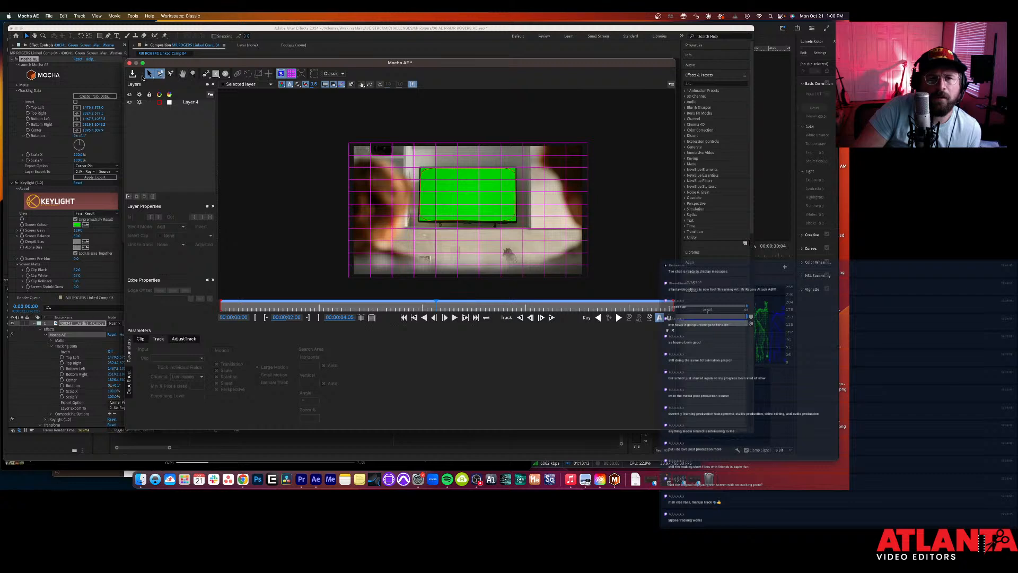
# Step: Select Layer 4 and check its surface at earlier frames, going back to the first frame
pyautogui.click(186, 102)
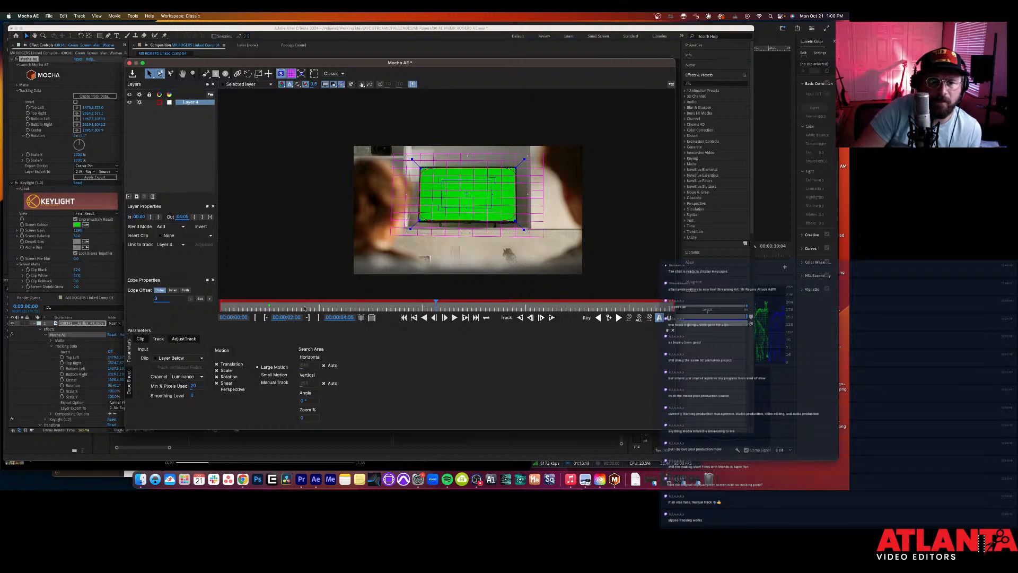
pyautogui.click(285, 308)
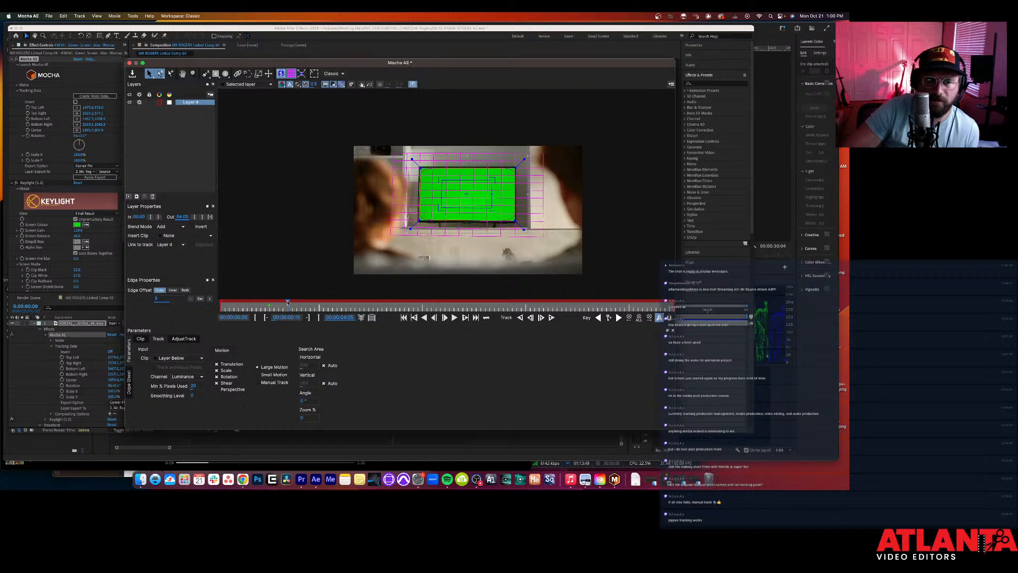
pyautogui.click(262, 306)
pyautogui.moveTo(261, 307); pyautogui.dragTo(219, 308)
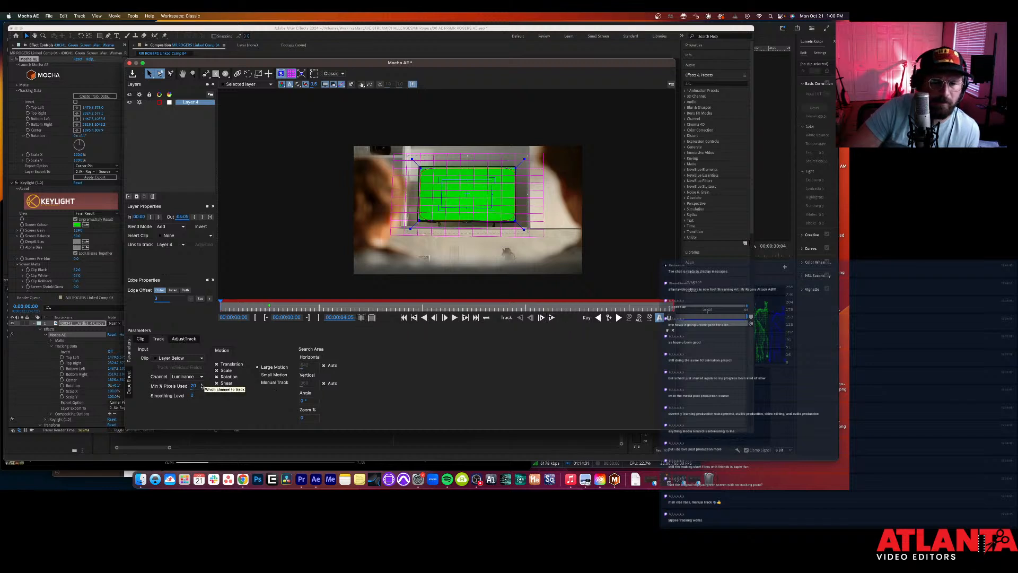
# Step: Review Layer 4's track Clip choices and its Clip and AdjustTrack settings, and glance at the Mocha video in Chrome
pyautogui.click(189, 358)
pyautogui.click(195, 363)
pyautogui.click(194, 364)
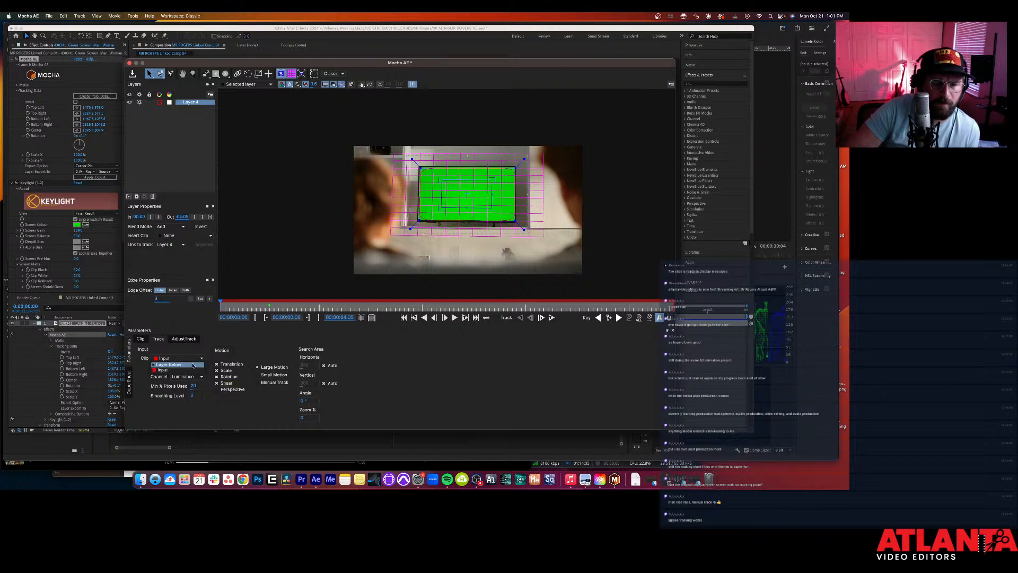
pyautogui.click(140, 340)
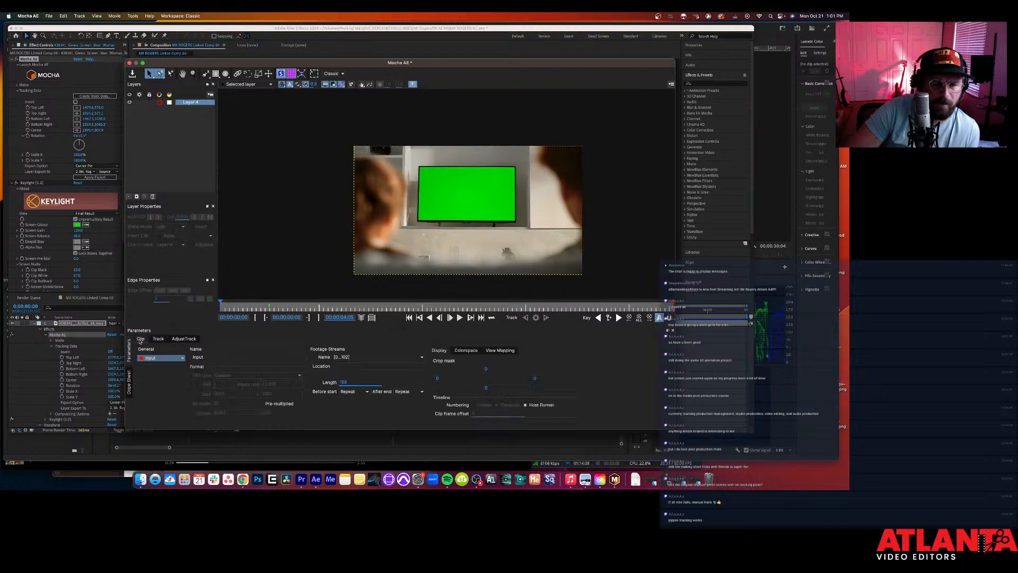
pyautogui.click(181, 339)
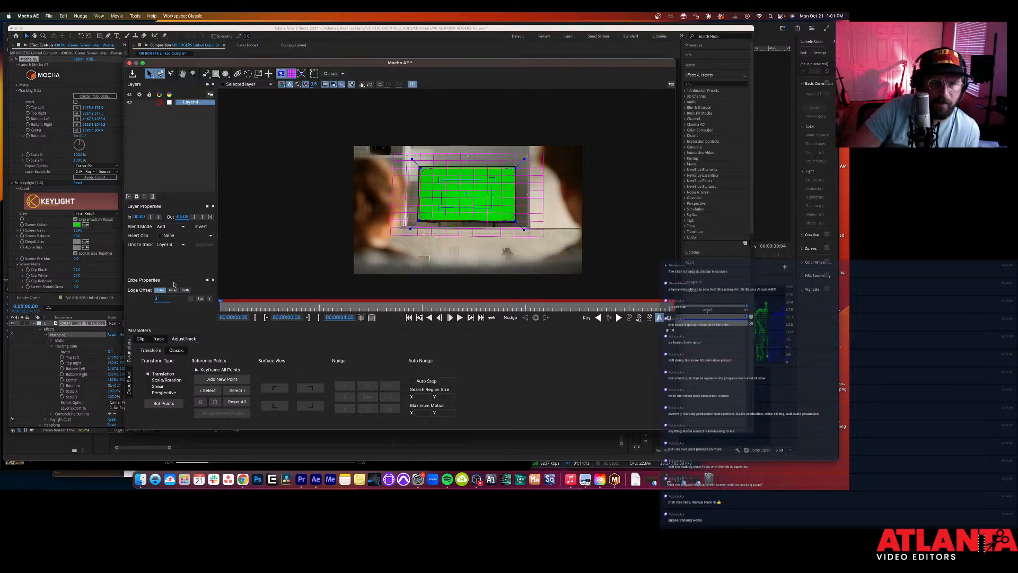
pyautogui.moveTo(218, 65); pyautogui.dragTo(169, 49)
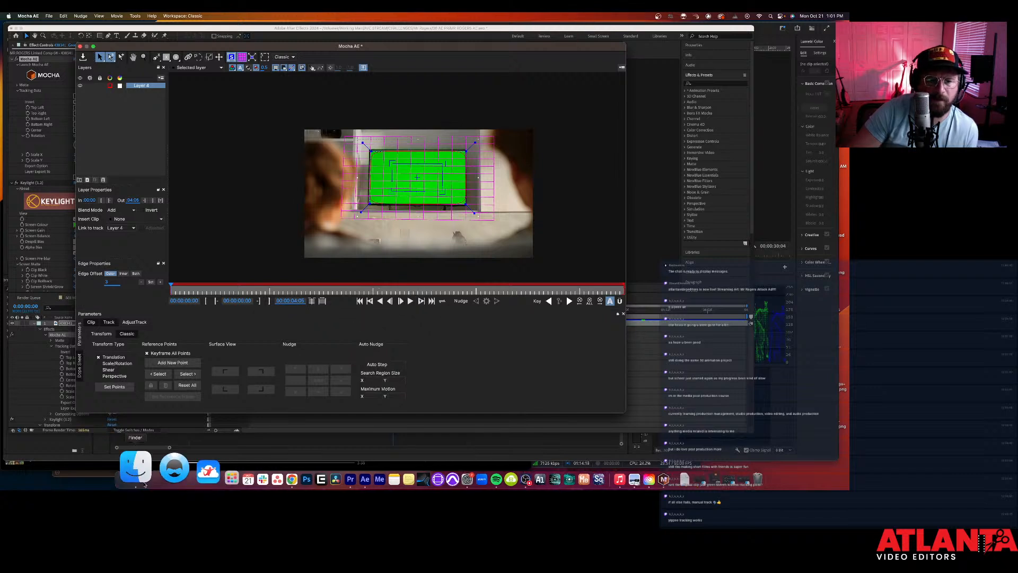
pyautogui.click(109, 322)
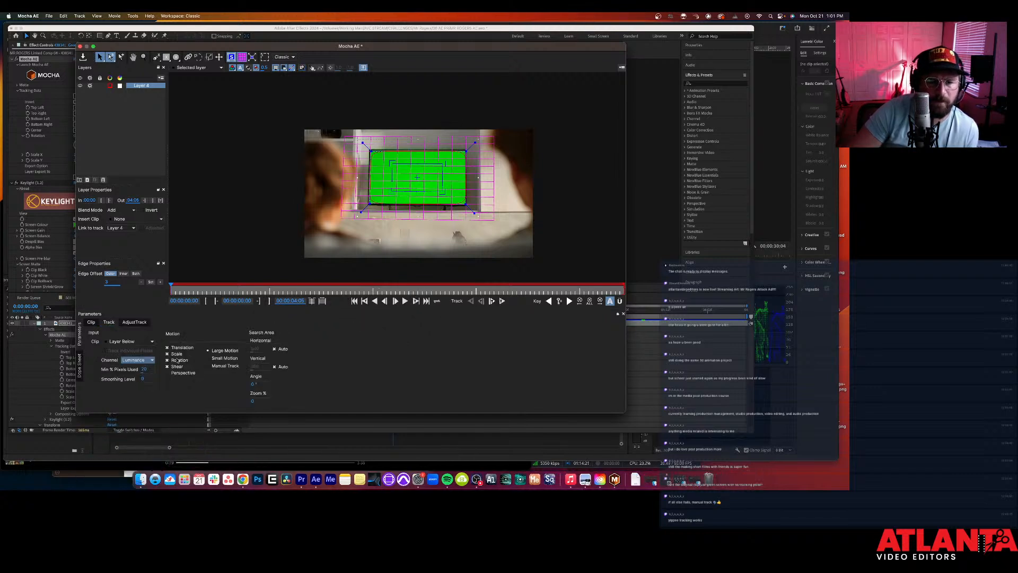
pyautogui.click(244, 476)
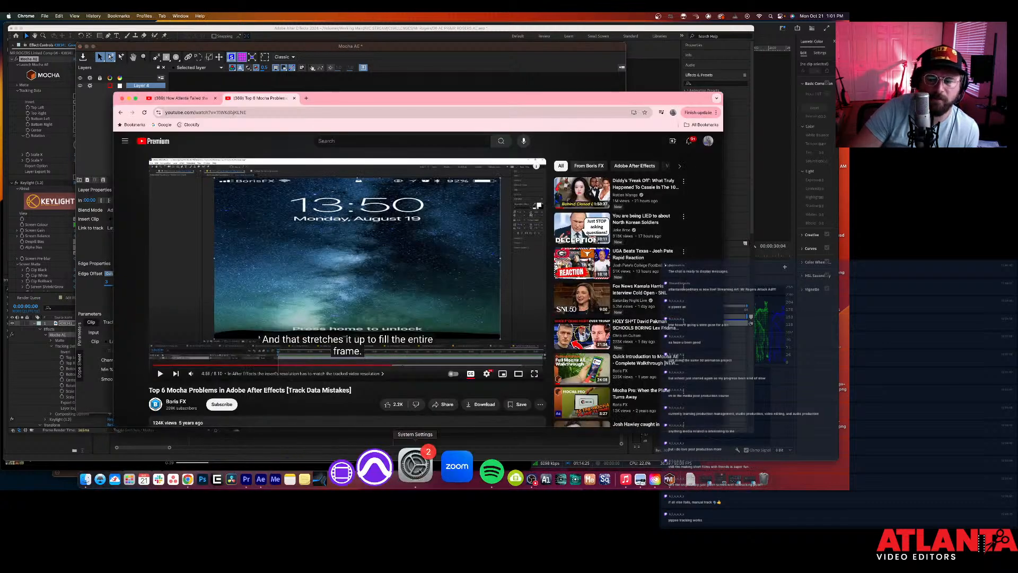
pyautogui.click(619, 479)
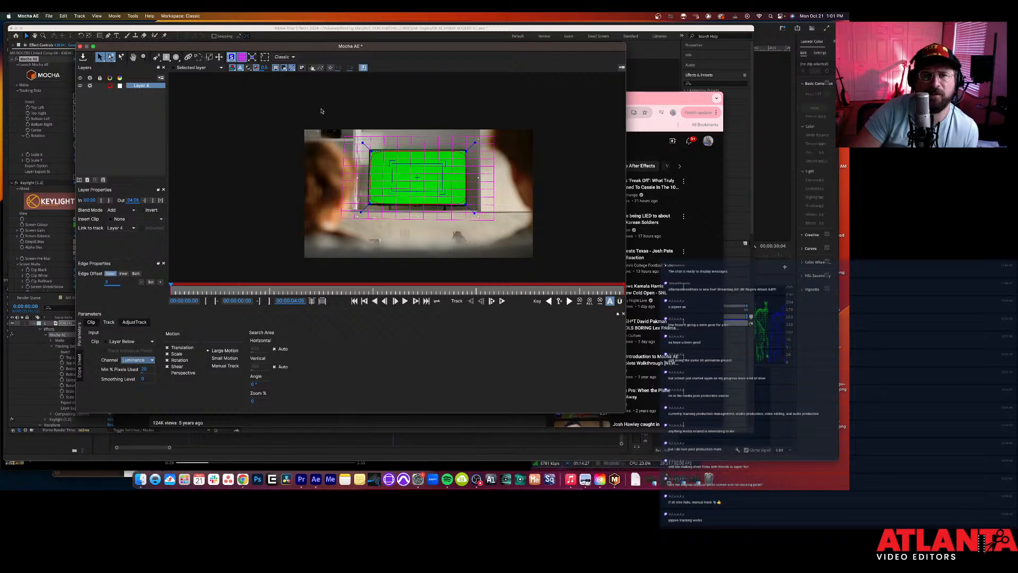
# Step: Switch Mocha to the Essentials workspace and try tracking Layer 4 forward from the first frame
pyautogui.click(173, 16)
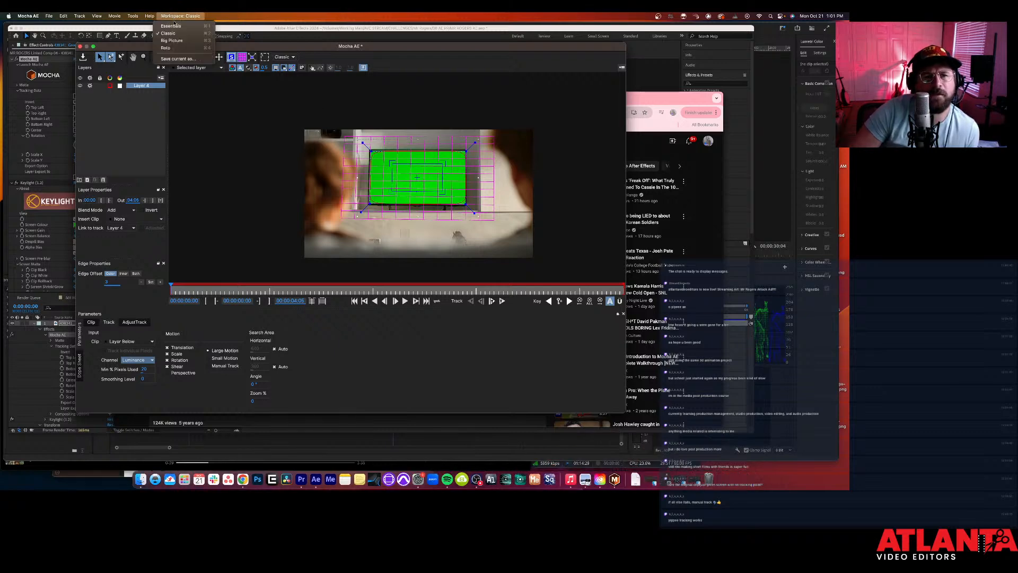
pyautogui.click(171, 25)
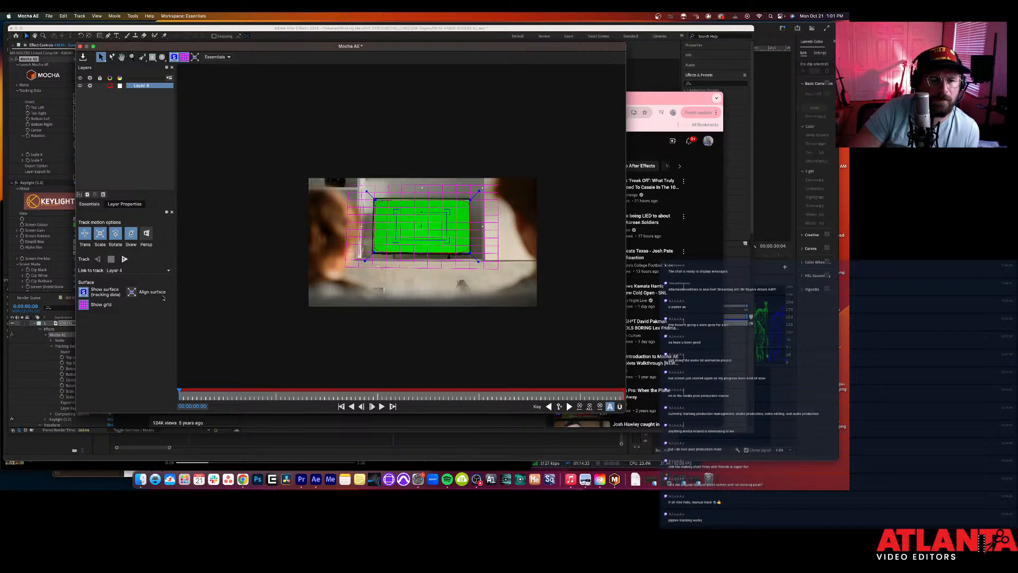
pyautogui.click(125, 260)
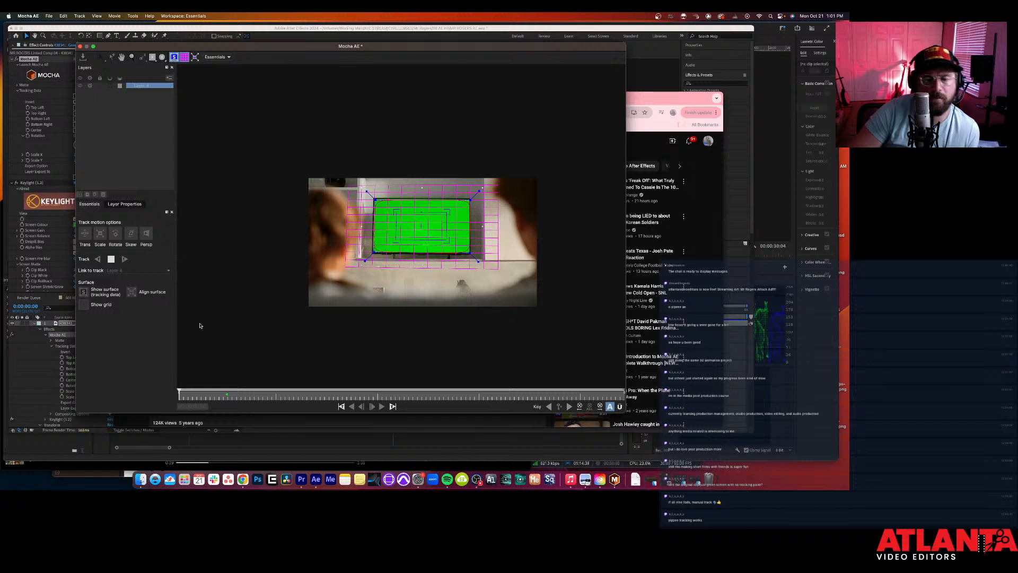
pyautogui.click(125, 261)
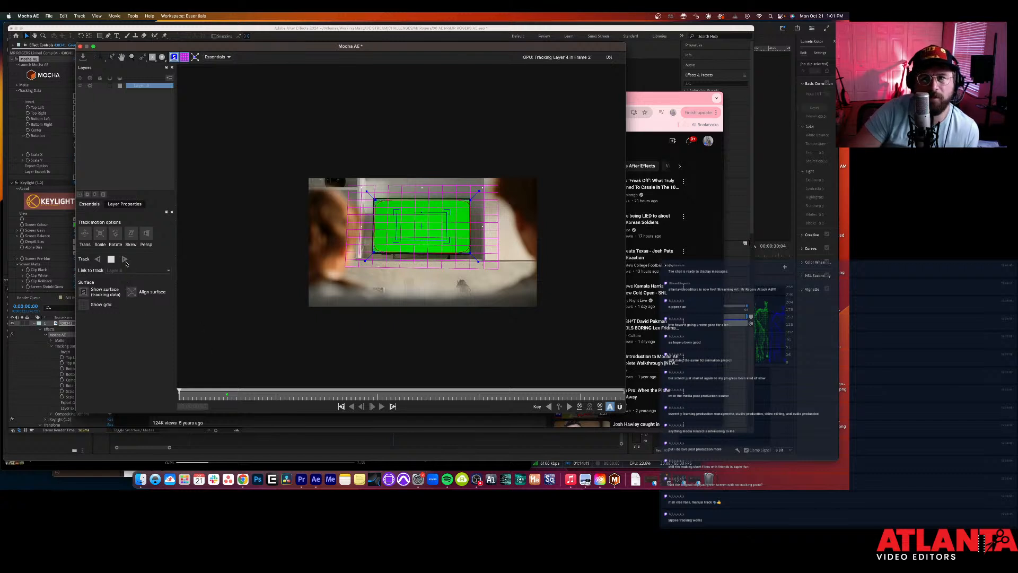
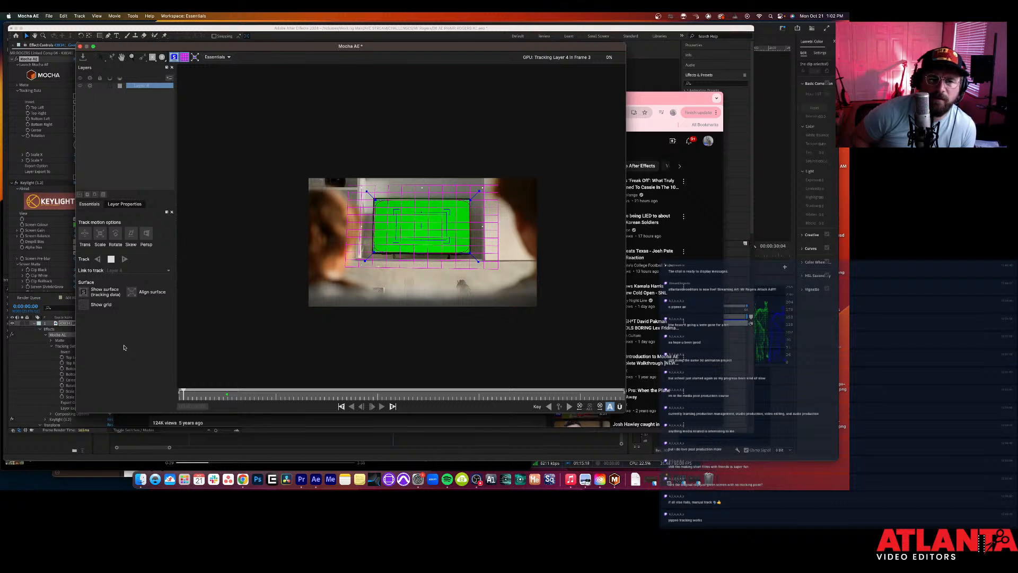
pyautogui.click(112, 260)
# Step: Set Layer 4's Link to track to None and try tracking forward again from the first frame
pyautogui.click(134, 271)
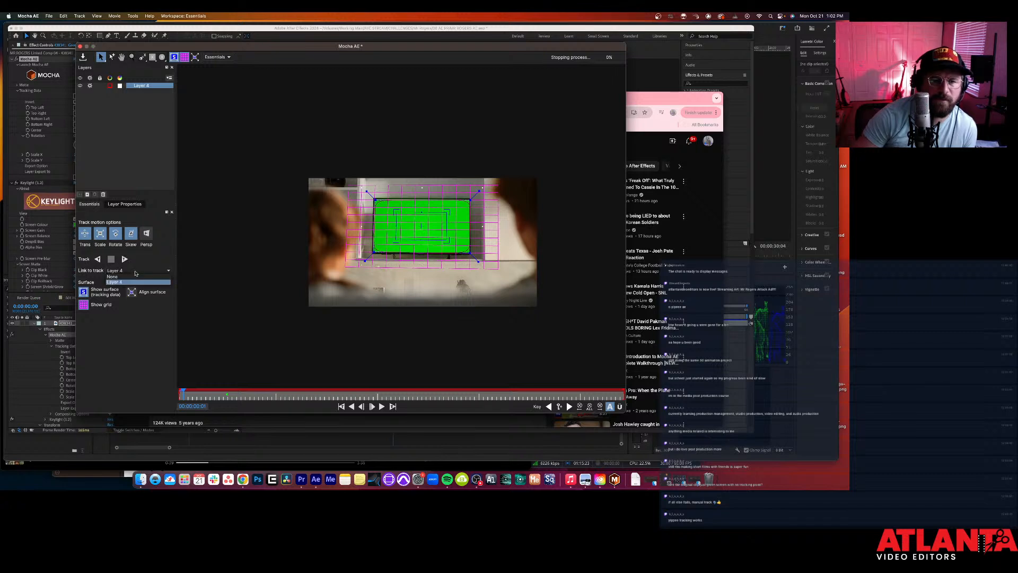
pyautogui.click(135, 276)
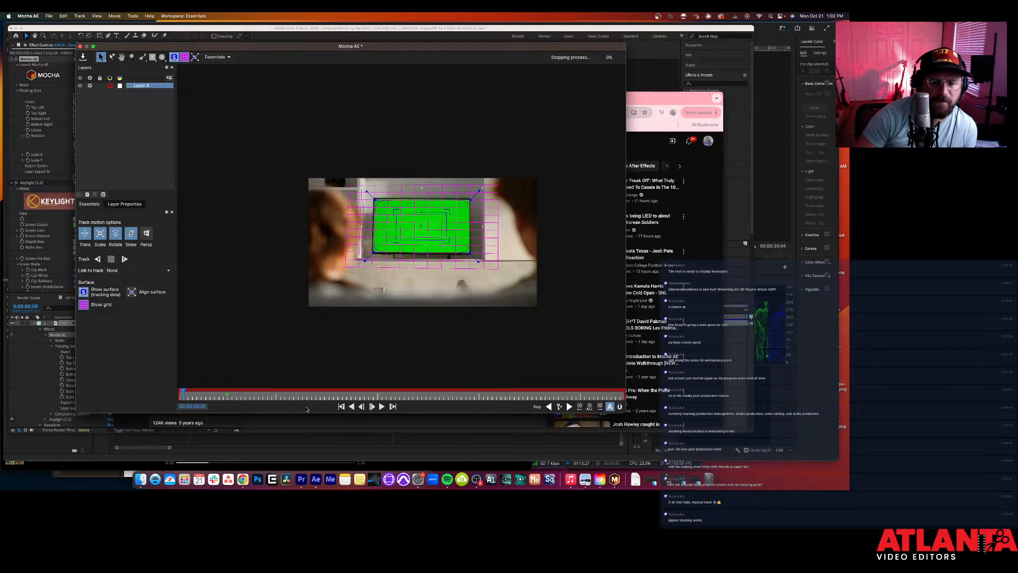
pyautogui.click(341, 406)
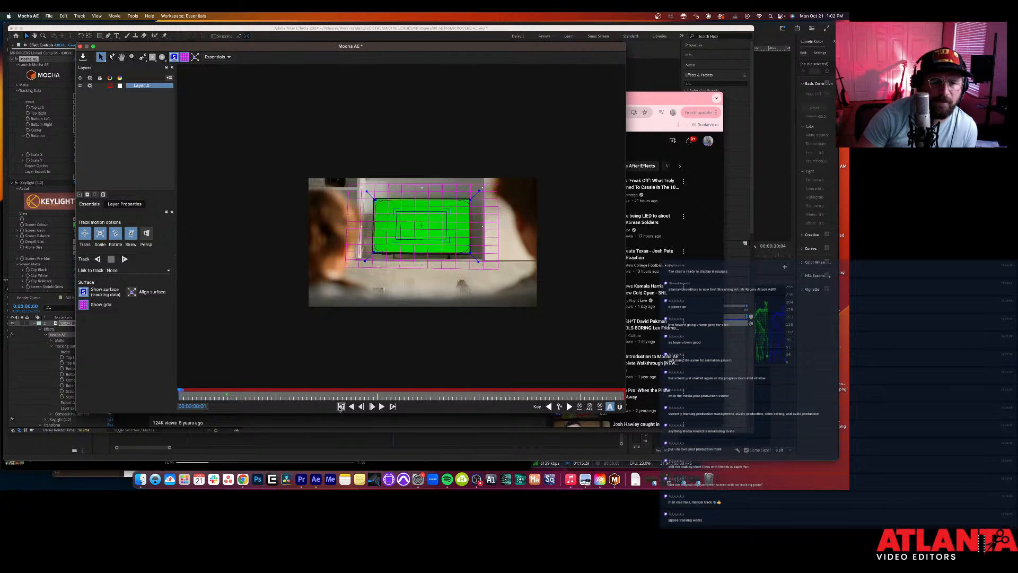
pyautogui.click(125, 259)
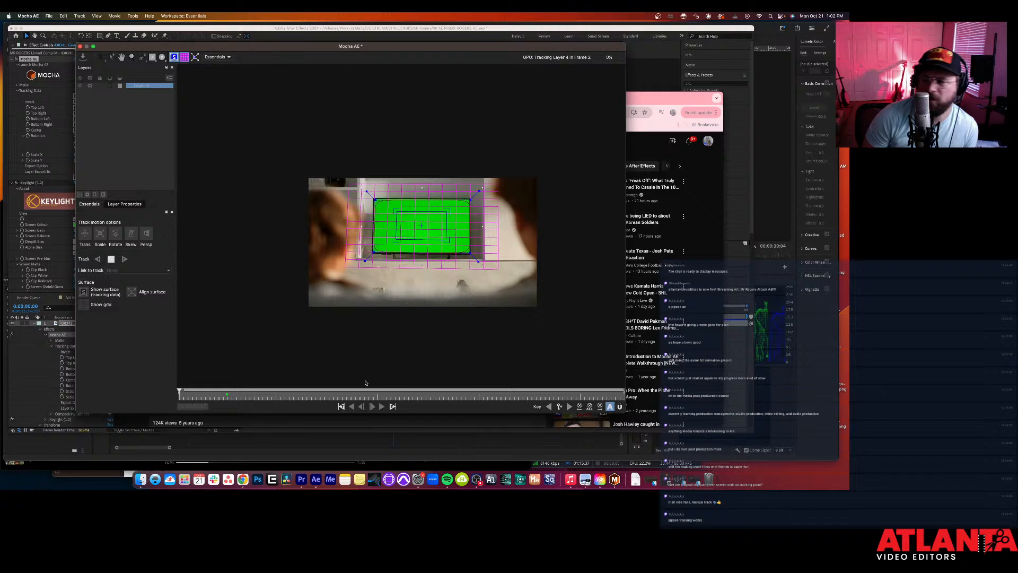
pyautogui.click(112, 259)
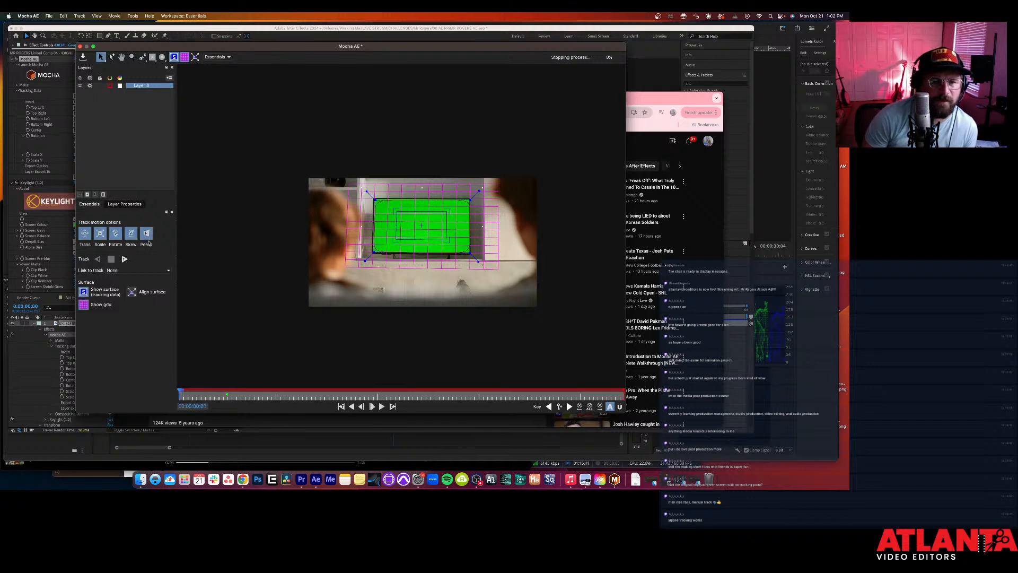
# Step: Enable perspective in the track motion options and align Layer 4's surface to the frame
pyautogui.click(131, 292)
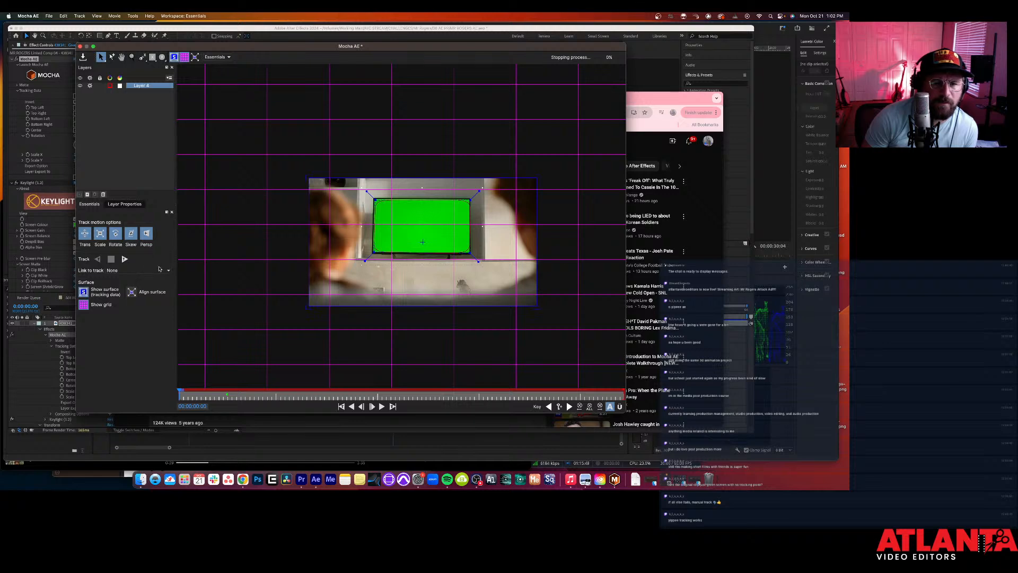
# Step: Try pulling the surface's four corners in around the TV, and realign the surface to the frame
pyautogui.moveTo(308, 178); pyautogui.dragTo(369, 192)
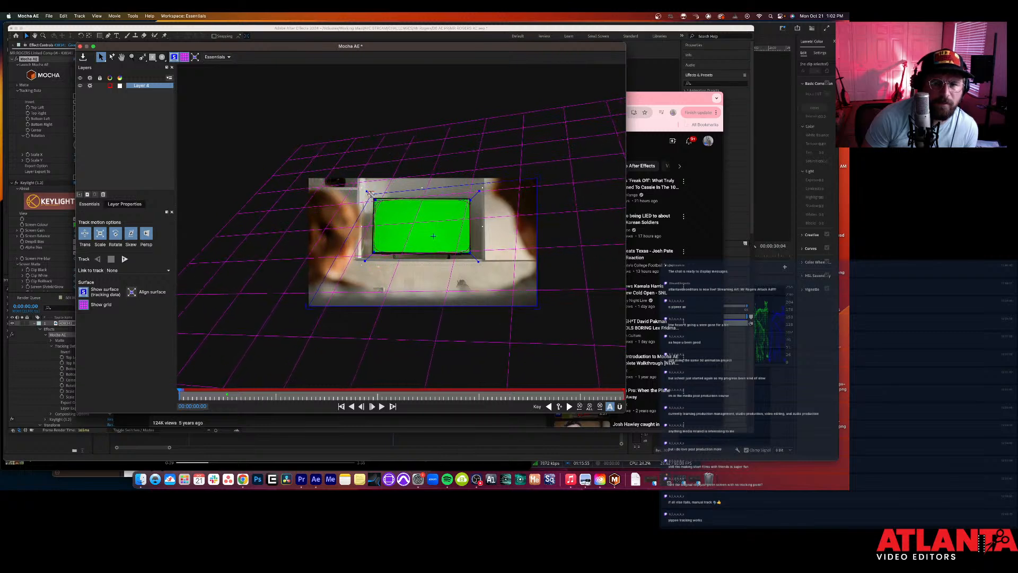
pyautogui.moveTo(535, 178); pyautogui.dragTo(479, 191)
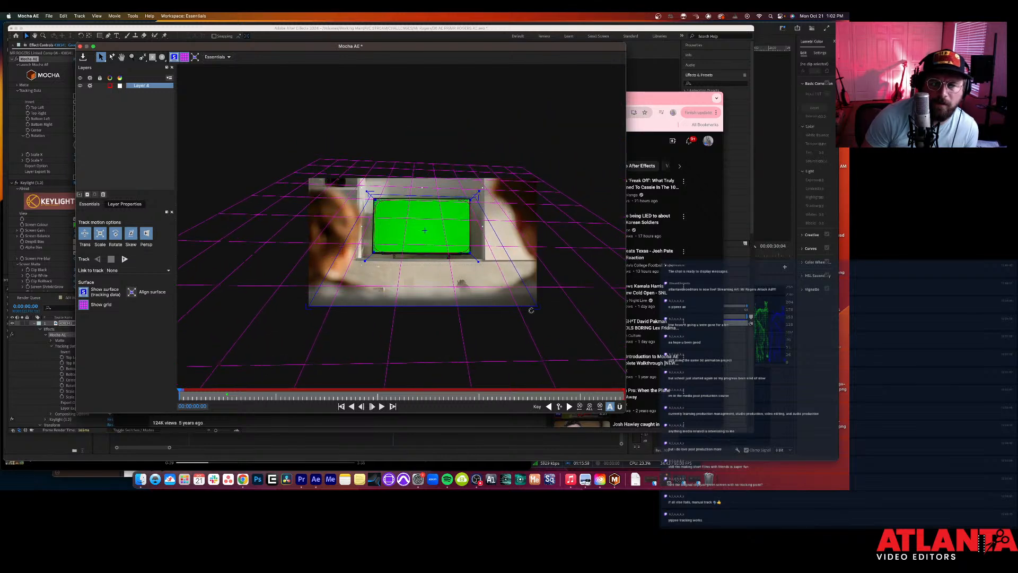
pyautogui.moveTo(536, 307); pyautogui.dragTo(478, 261)
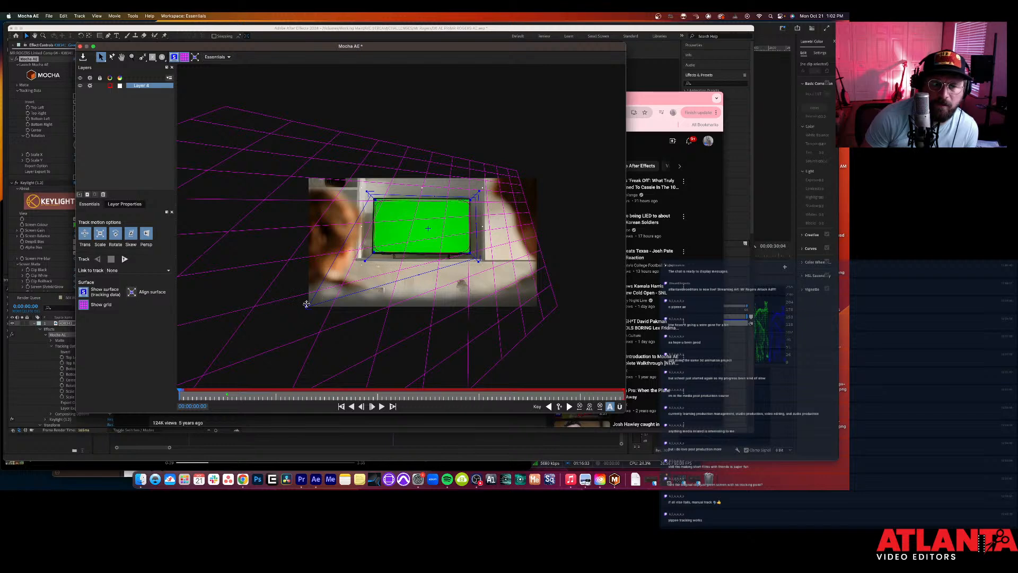
pyautogui.moveTo(310, 305); pyautogui.dragTo(370, 258)
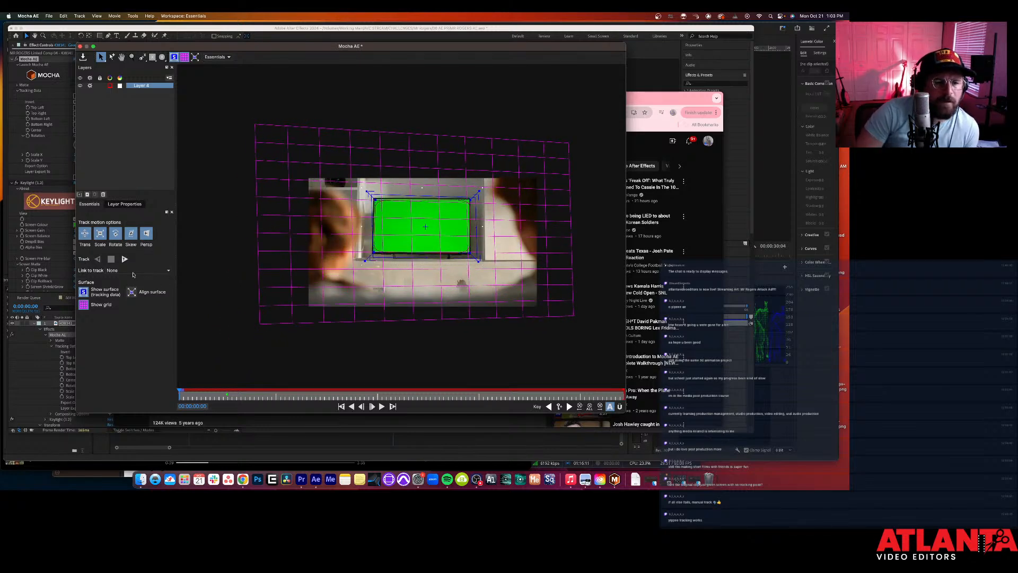
pyautogui.click(133, 294)
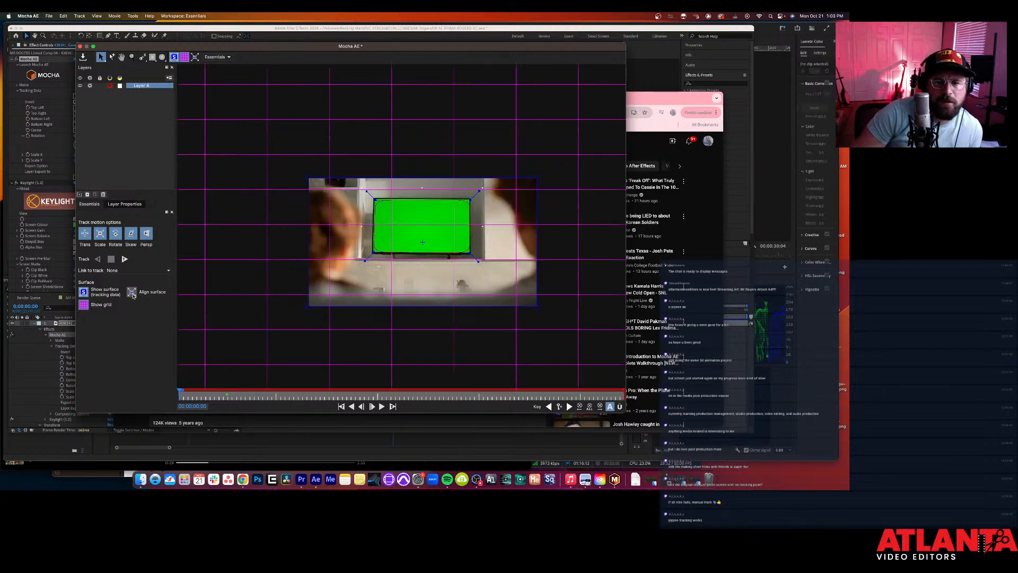
# Step: Hide the surface grid and check Layer 4's outline around the green screen with the layer deselected
pyautogui.click(83, 305)
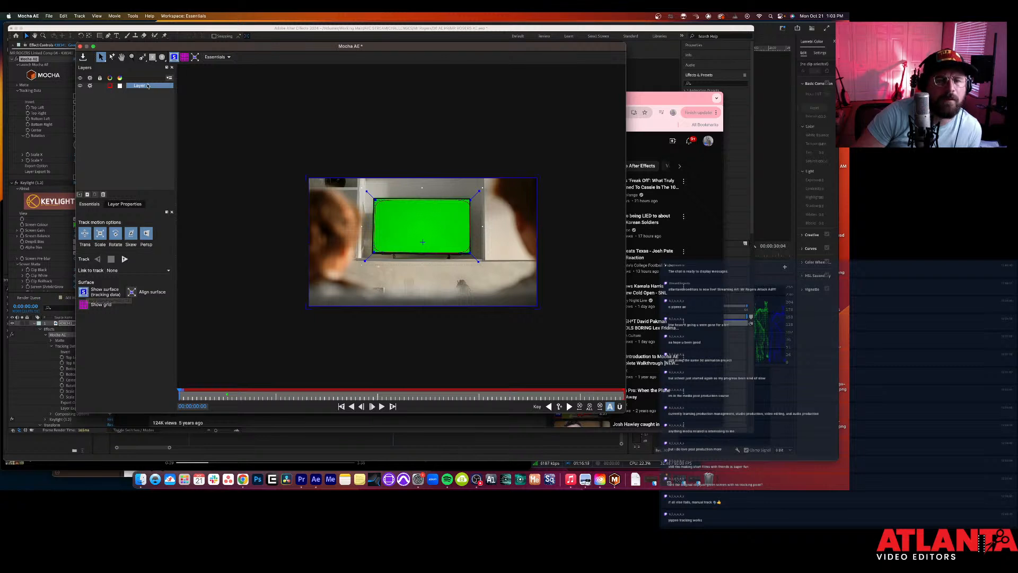
pyautogui.click(162, 57)
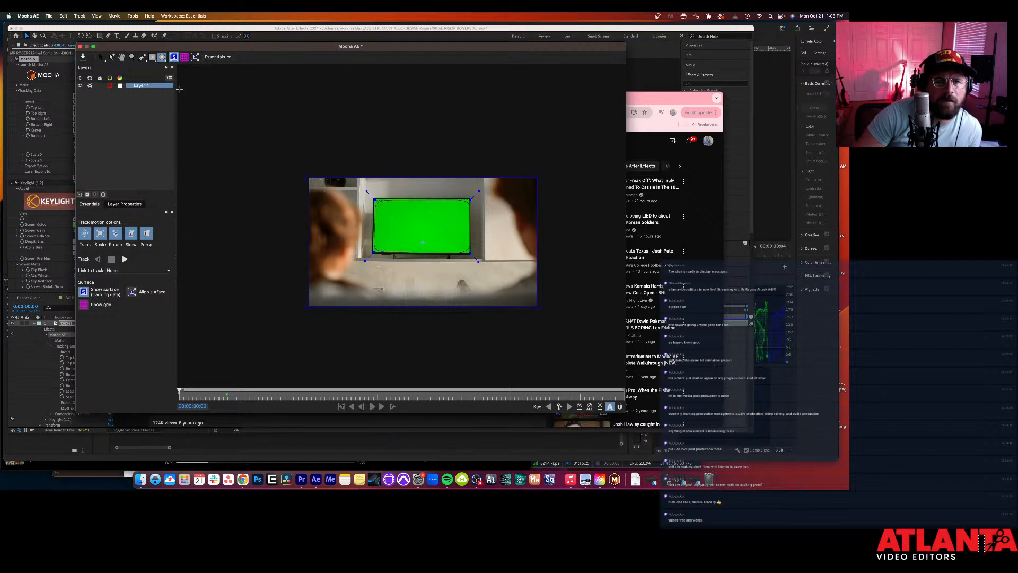
pyautogui.click(152, 57)
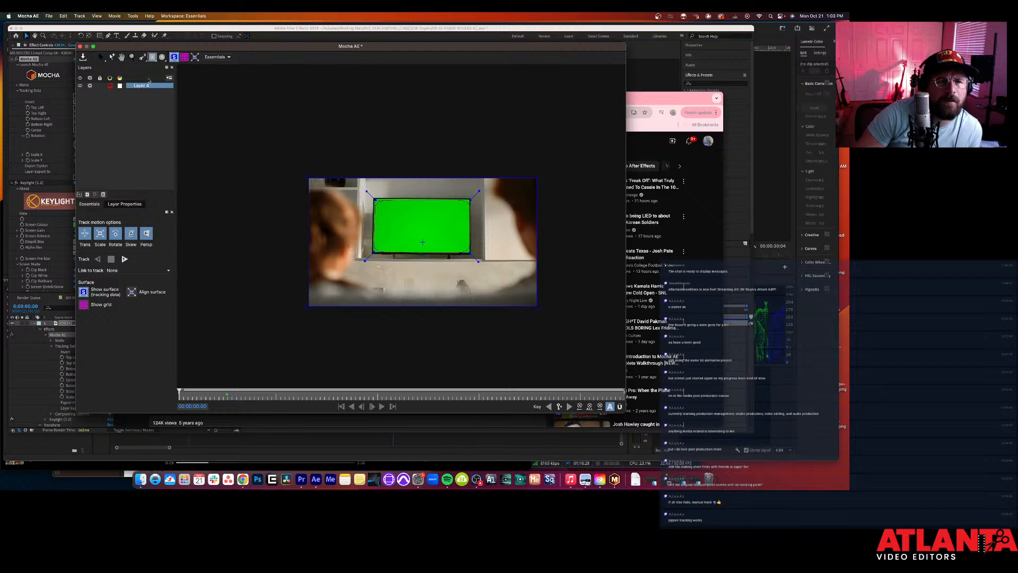
pyautogui.click(112, 56)
pyautogui.click(399, 218)
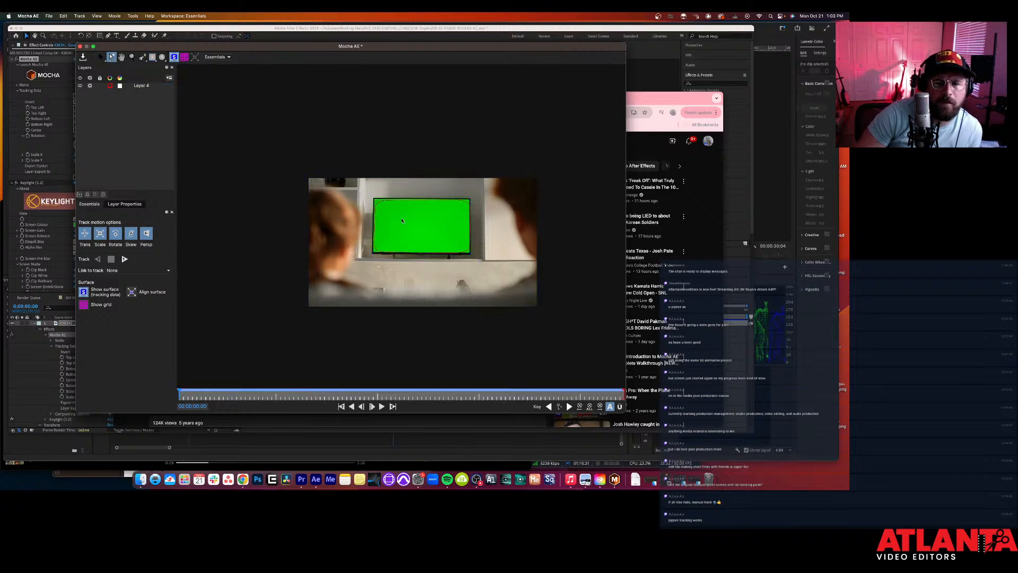
pyautogui.scroll(5, 393, 216)
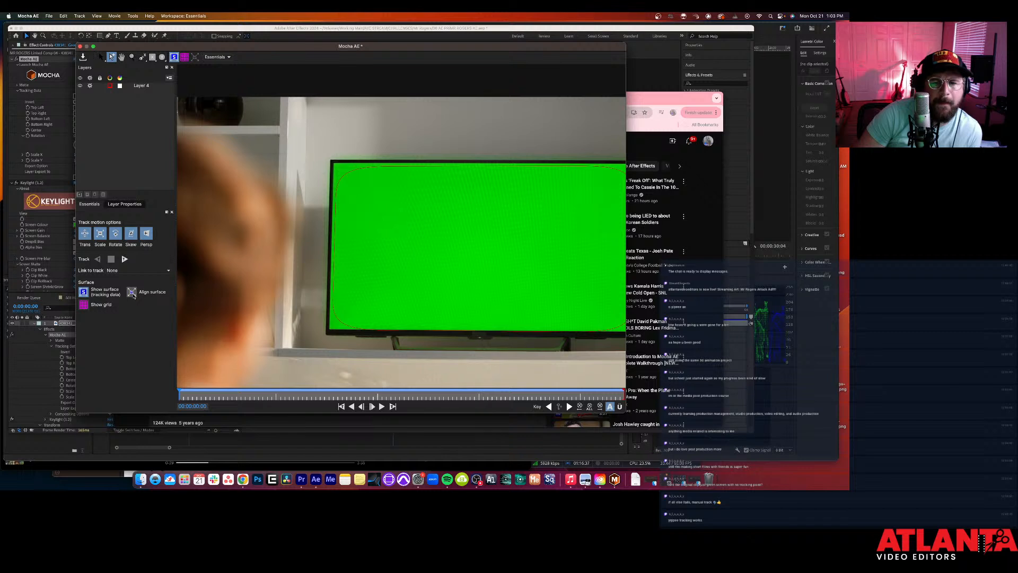
pyautogui.scroll(-5, 328, 255)
pyautogui.scroll(-2, 327, 255)
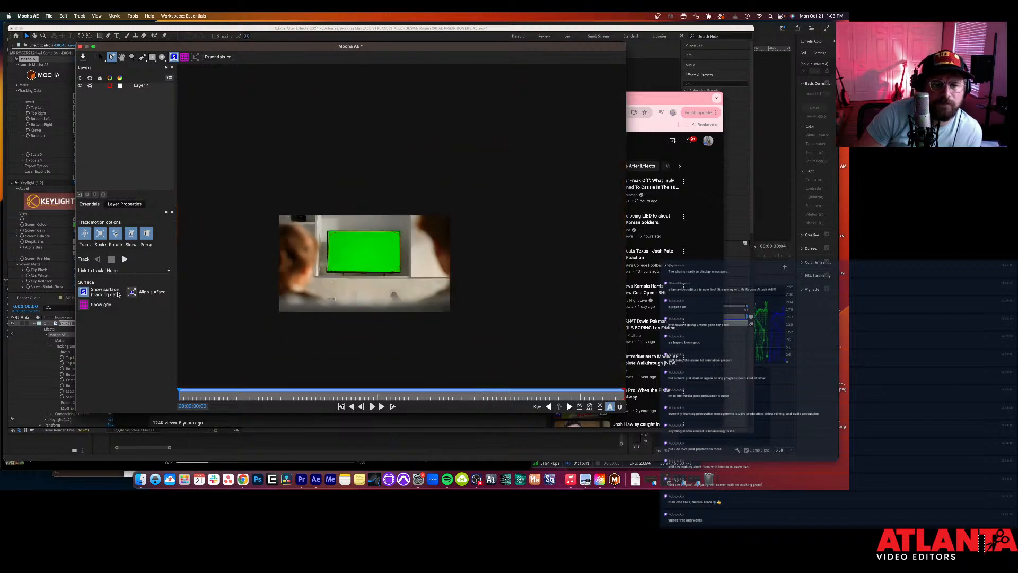
pyautogui.click(83, 293)
pyautogui.click(84, 293)
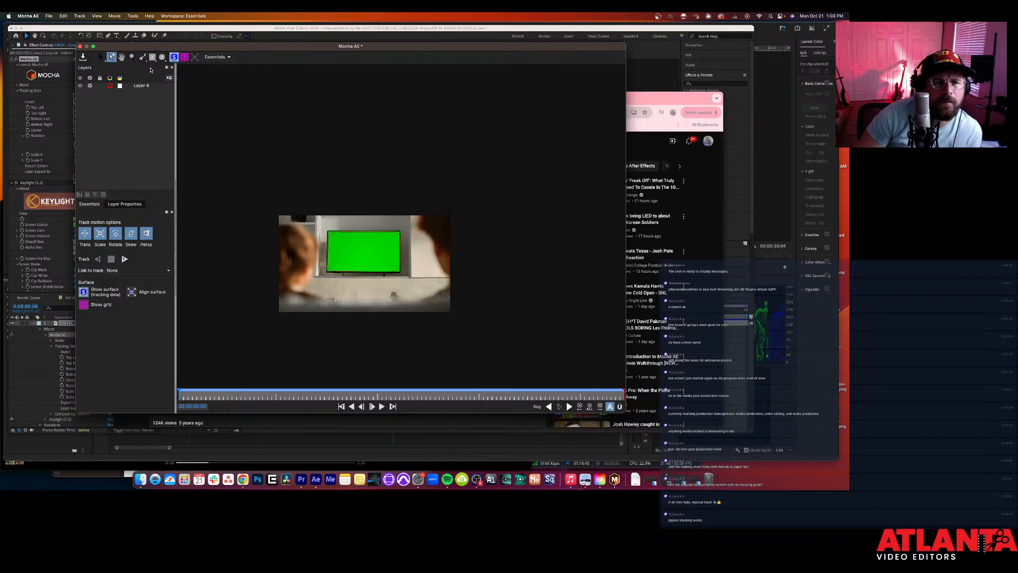
# Step: Try drawing a small X-spline inside the green screen, and delete its new layer
pyautogui.click(142, 56)
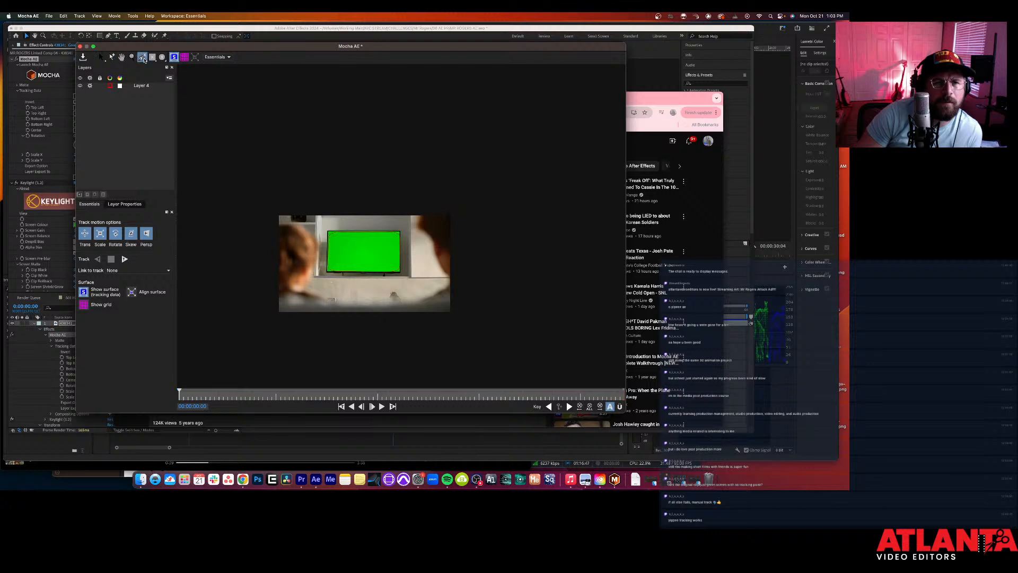
pyautogui.click(350, 232)
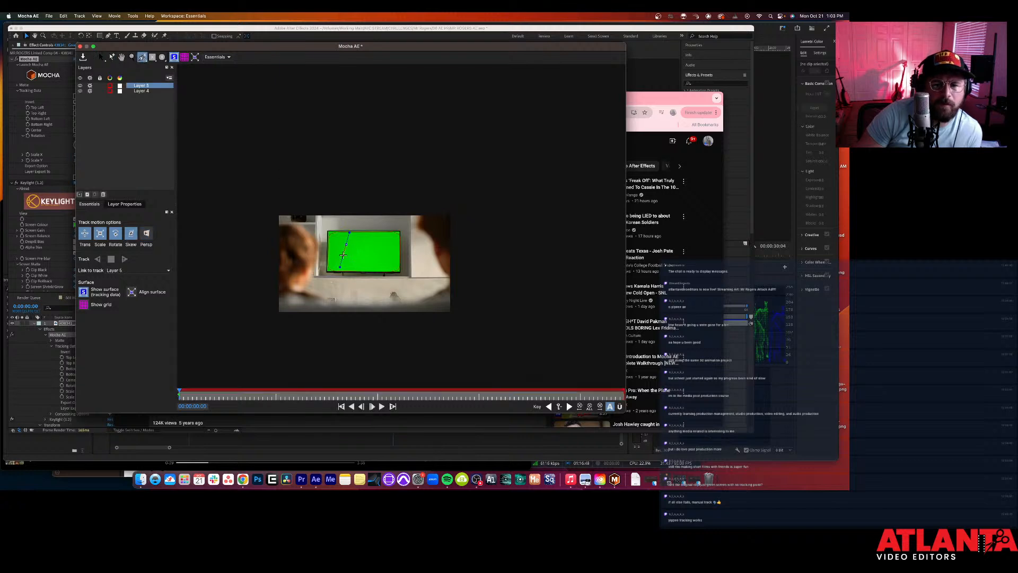
pyautogui.scroll(5, 343, 255)
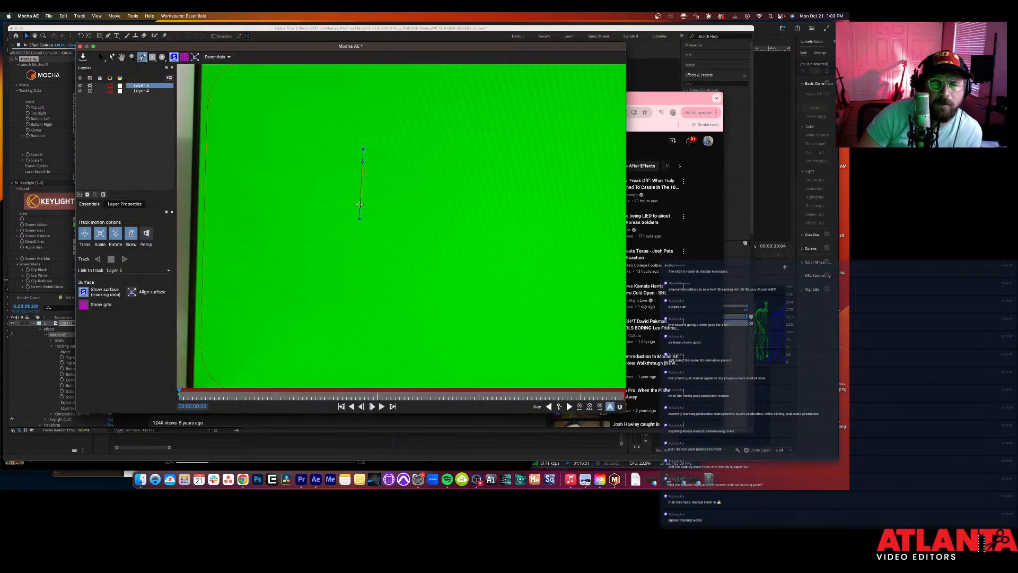
pyautogui.click(338, 221)
pyautogui.rightClick(347, 214)
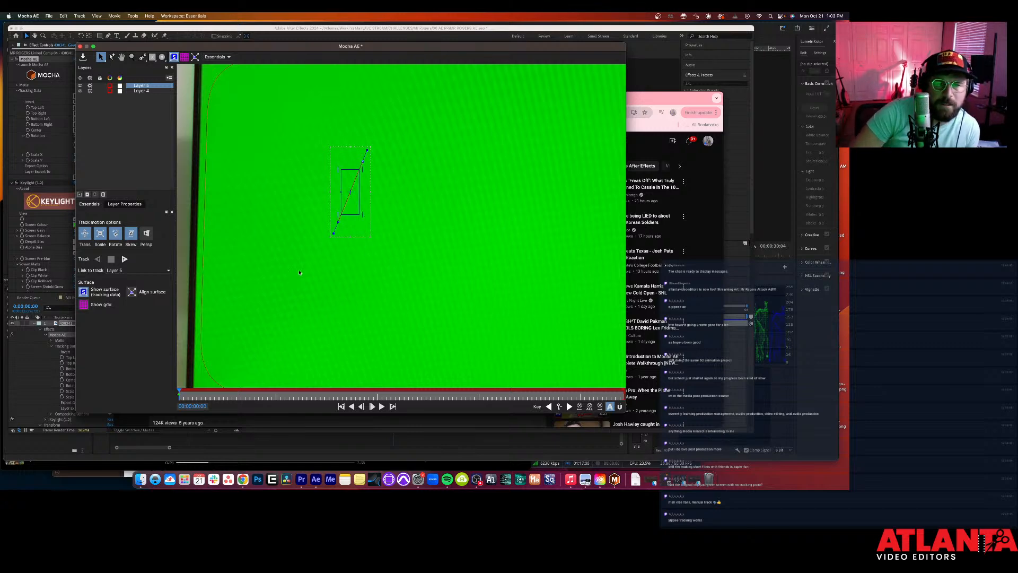
pyautogui.scroll(3, 300, 273)
pyautogui.scroll(-10, 300, 273)
pyautogui.scroll(4, 300, 273)
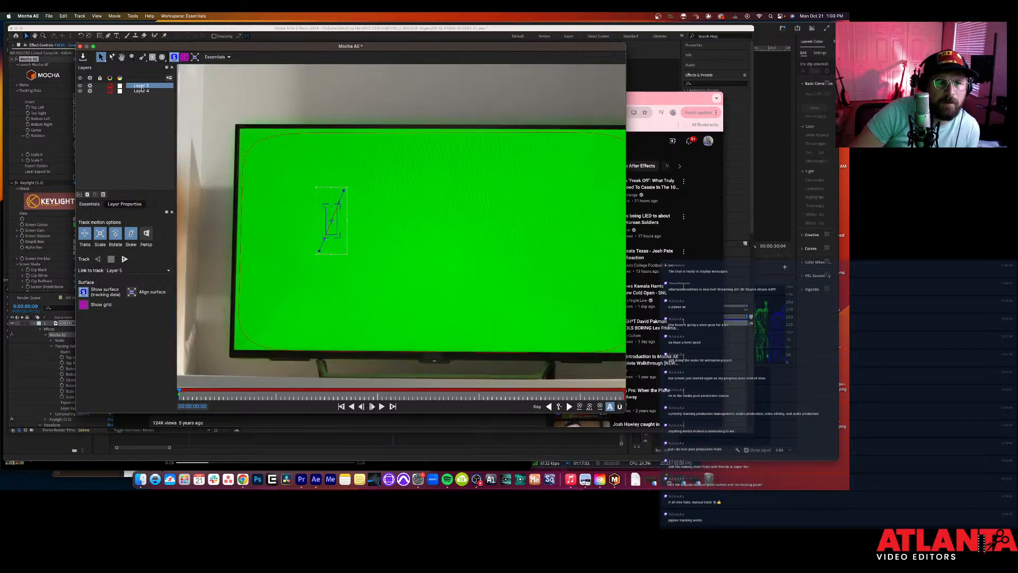
pyautogui.press('Delete')
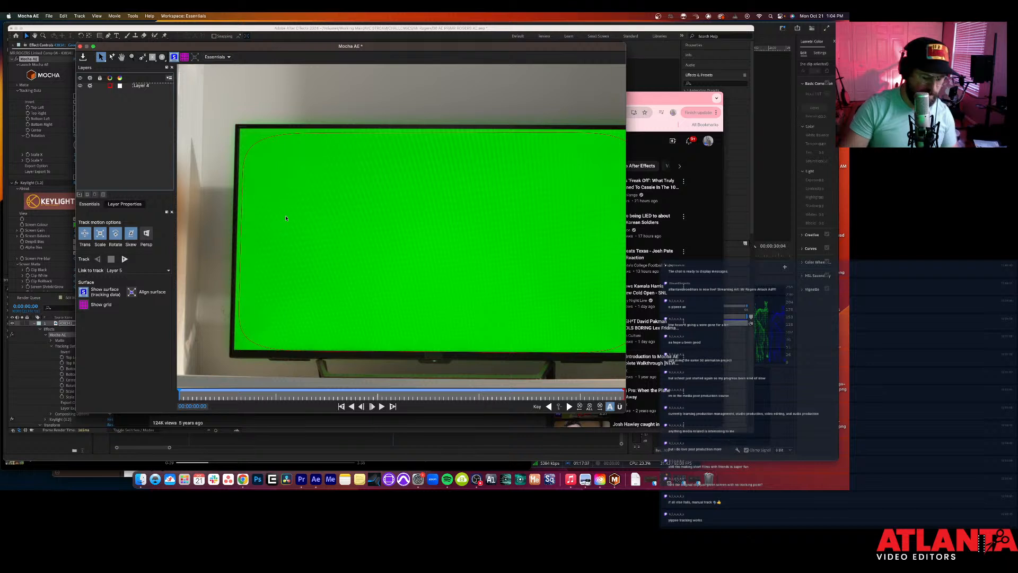
# Step: Play the clip for just over a second and reapply the Essentials workspace with the whole TV in view
pyautogui.press('t')
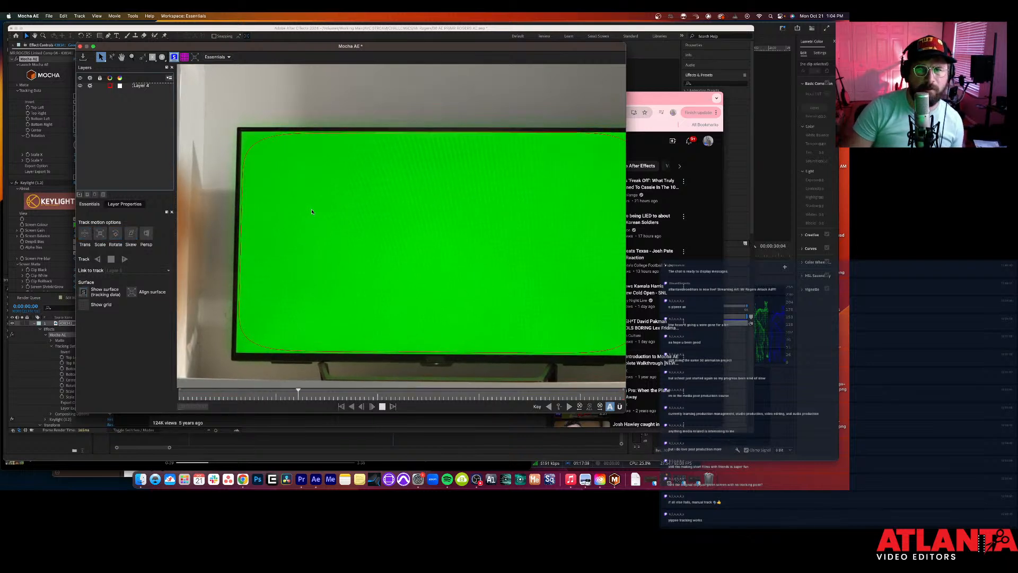
pyautogui.press('space')
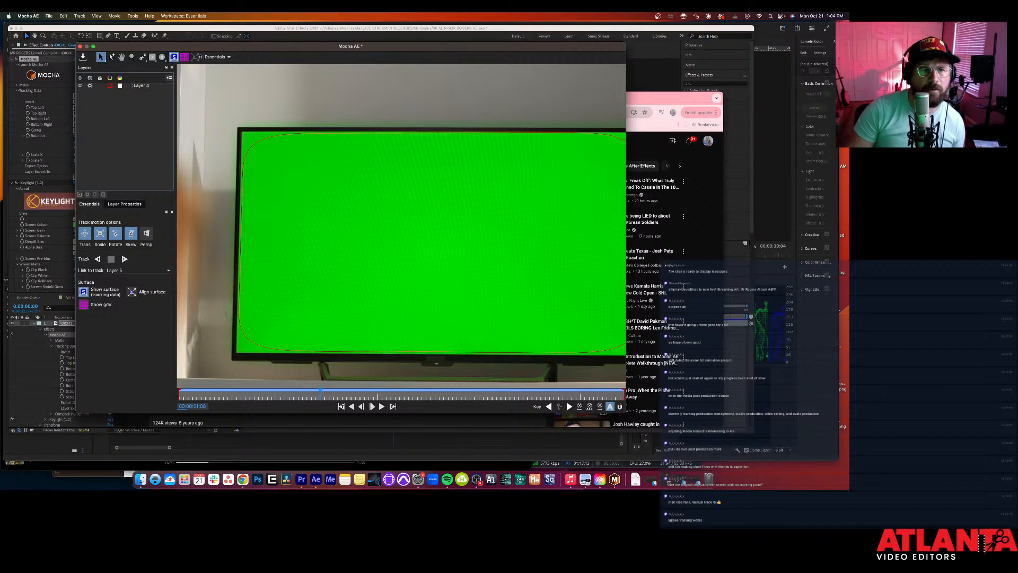
pyautogui.click(229, 59)
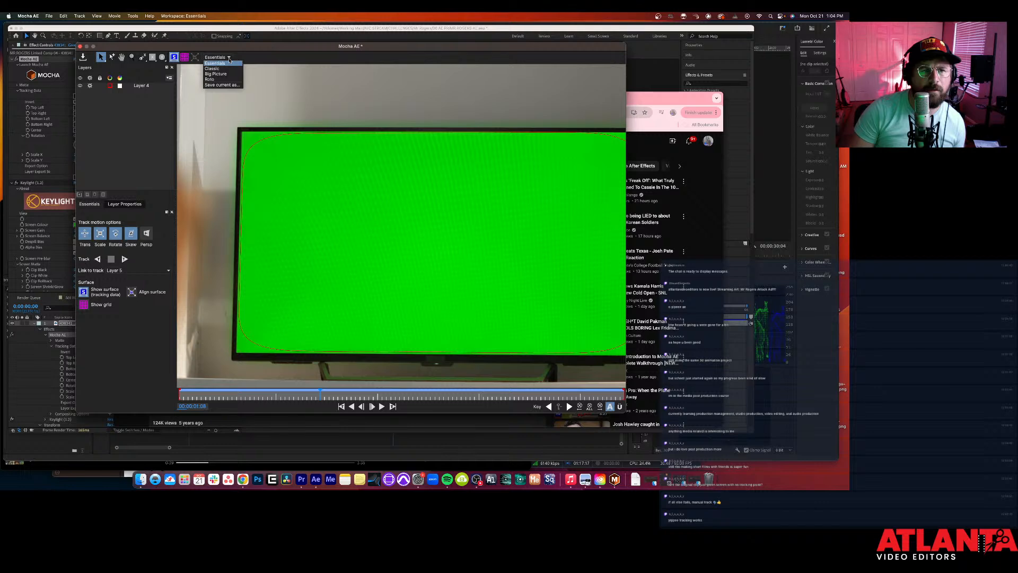
pyautogui.click(215, 63)
pyautogui.scroll(2, 308, 181)
pyautogui.scroll(-3, 308, 180)
pyautogui.scroll(2, 309, 179)
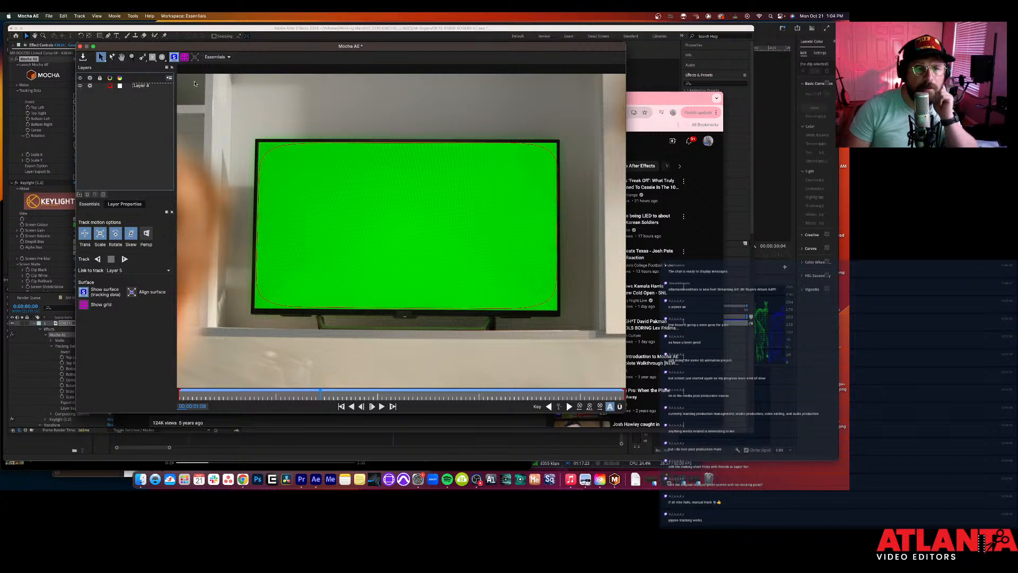
# Step: Draw a small four-point X-spline around the TV's upper-left corner
pyautogui.click(143, 58)
pyautogui.click(255, 123)
pyautogui.click(241, 134)
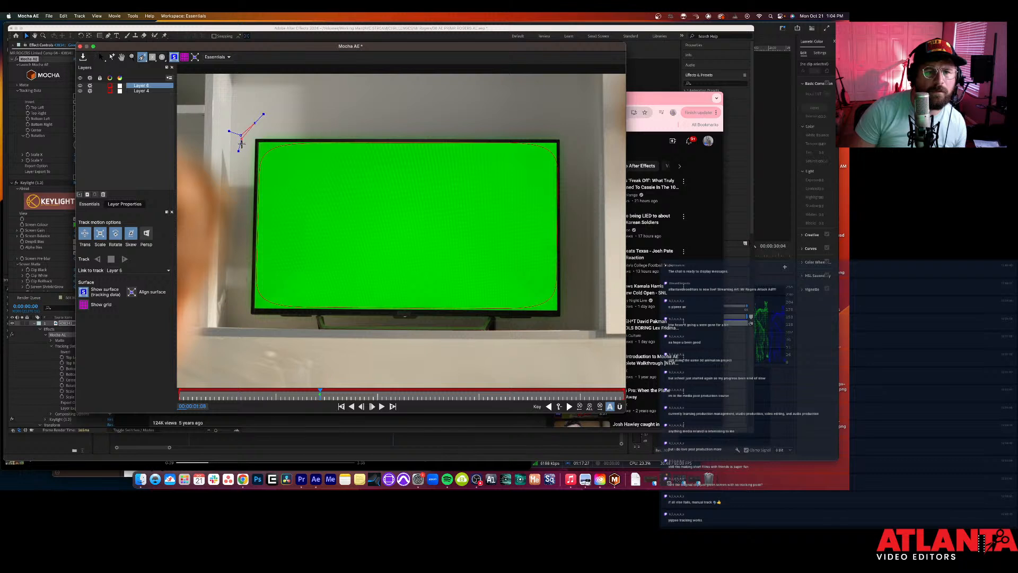
pyautogui.click(262, 151)
pyautogui.click(275, 135)
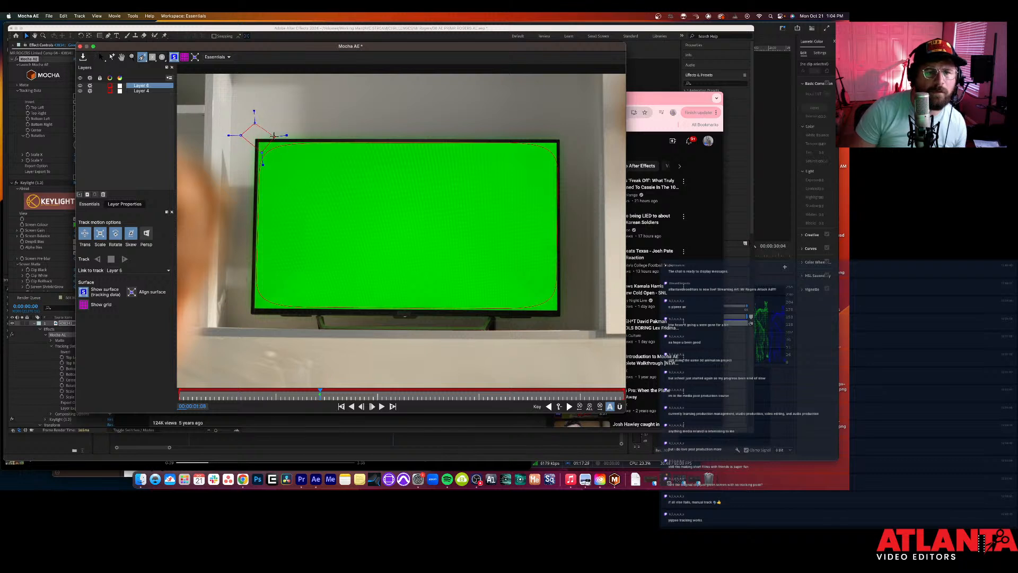
pyautogui.rightClick(274, 135)
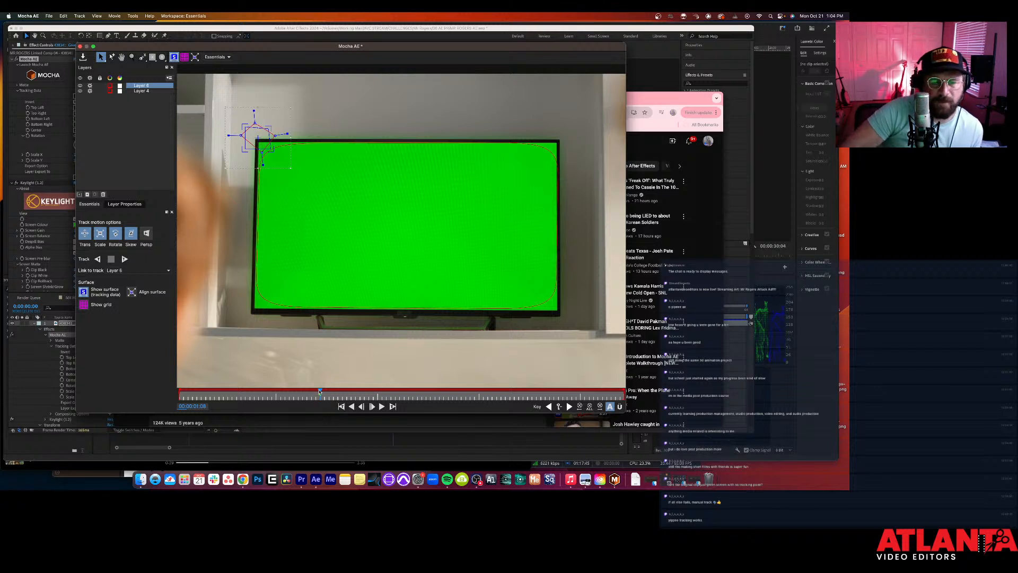
# Step: Try tracking the small corner shape forward from the first frame
pyautogui.moveTo(227, 394); pyautogui.dragTo(158, 396)
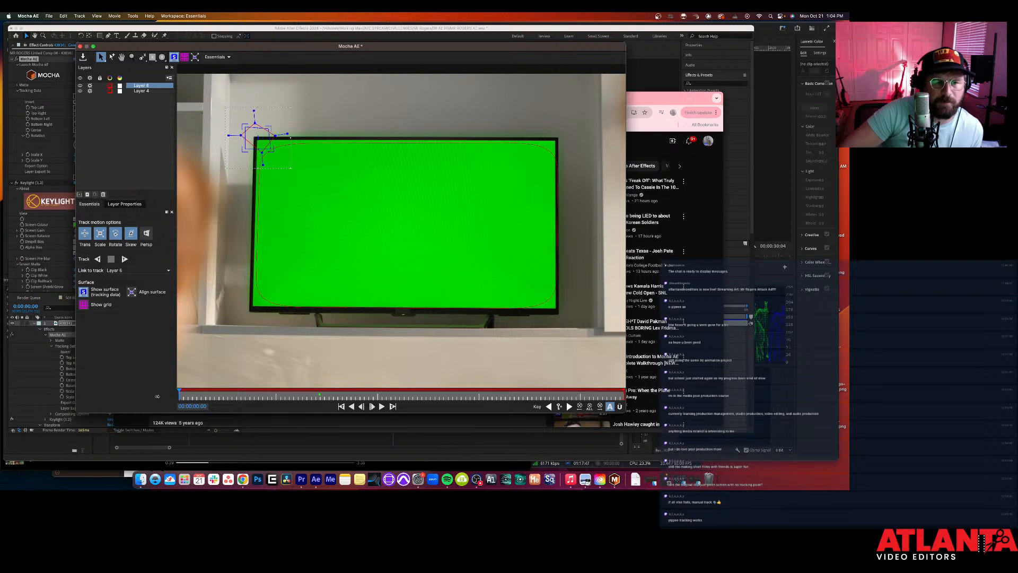
pyautogui.click(124, 259)
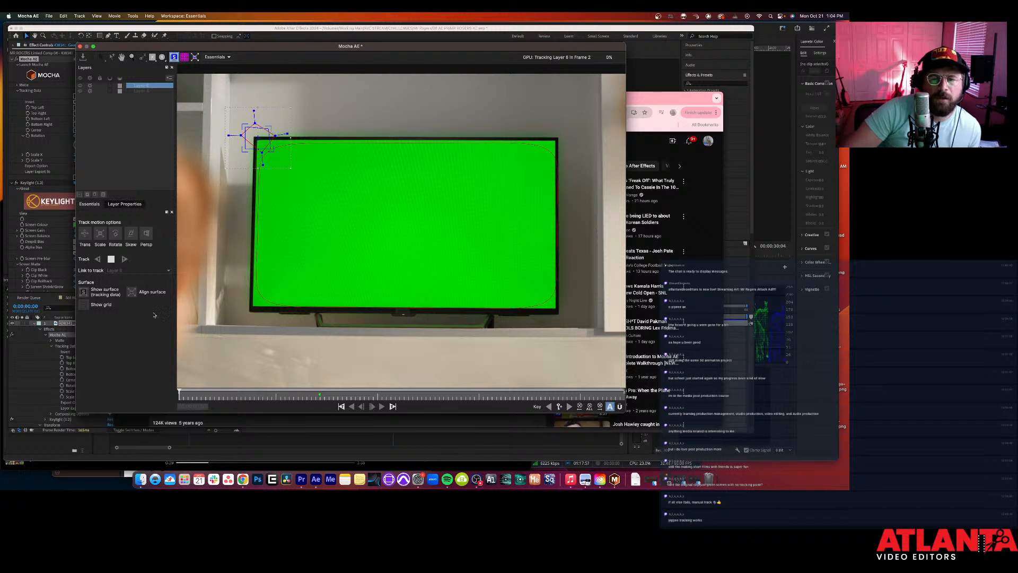
pyautogui.click(111, 259)
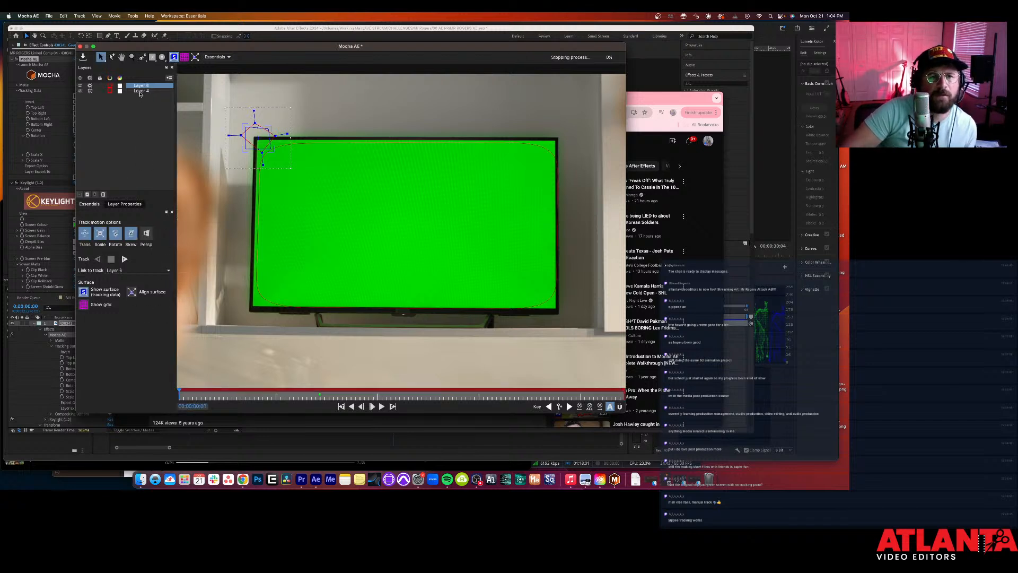
# Step: Delete both tracking layers and draw a new four-point X-spline just outside the whole TV frame on the first frame
pyautogui.keyDown('shift'); pyautogui.click(141, 93); pyautogui.keyUp('shift')
pyautogui.press('Delete')
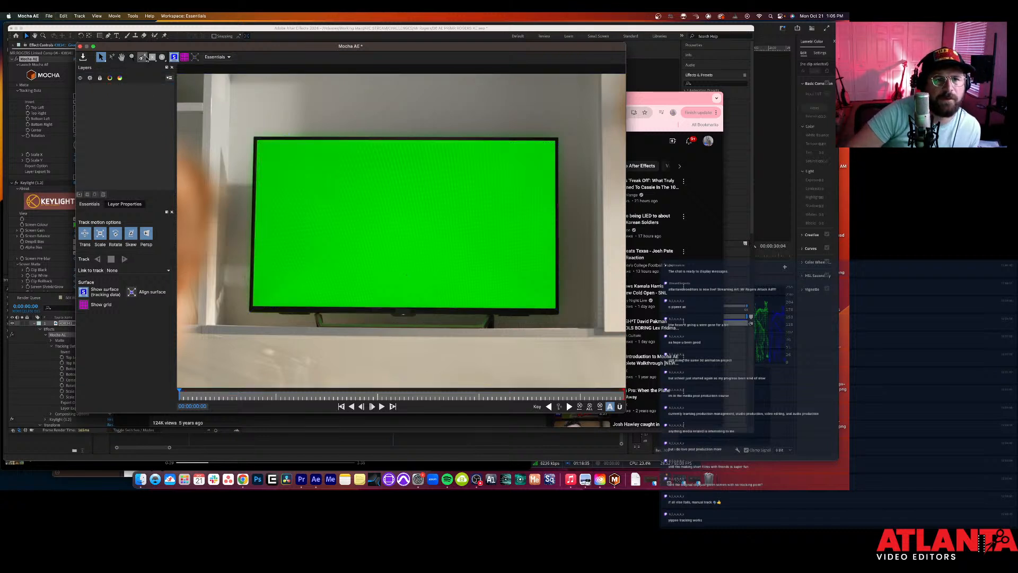
pyautogui.click(142, 58)
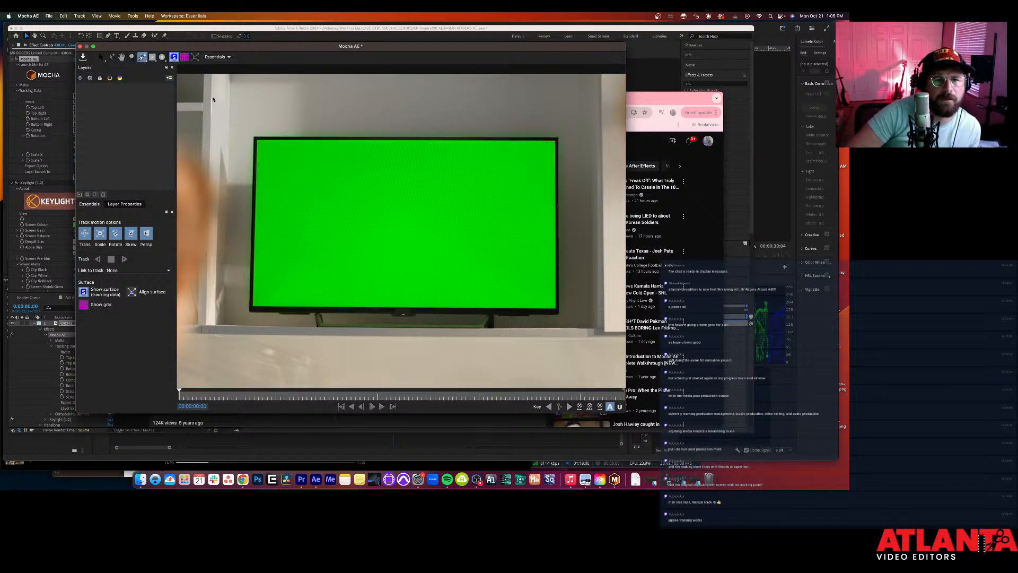
pyautogui.click(250, 131)
pyautogui.click(245, 314)
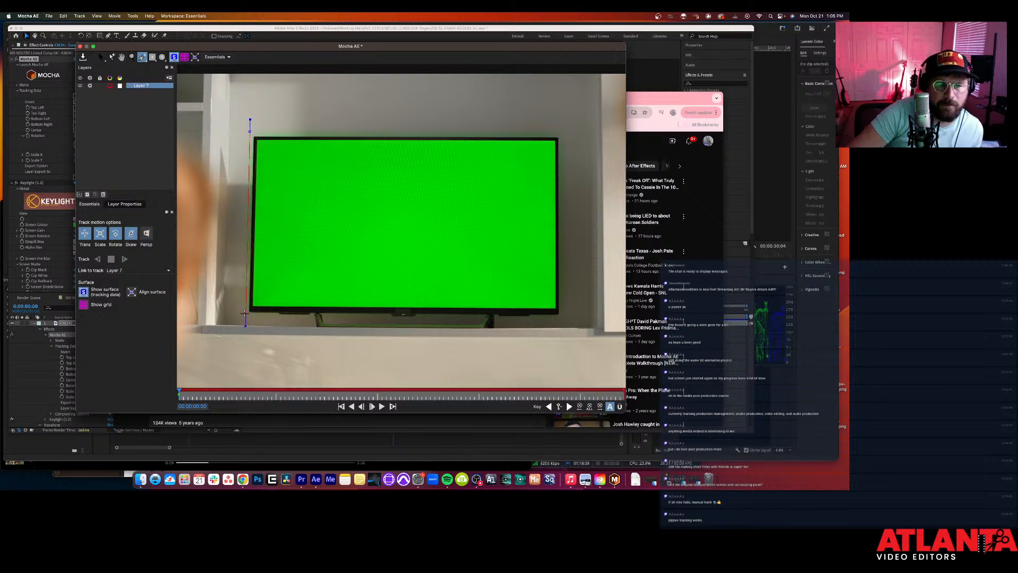
pyautogui.click(566, 316)
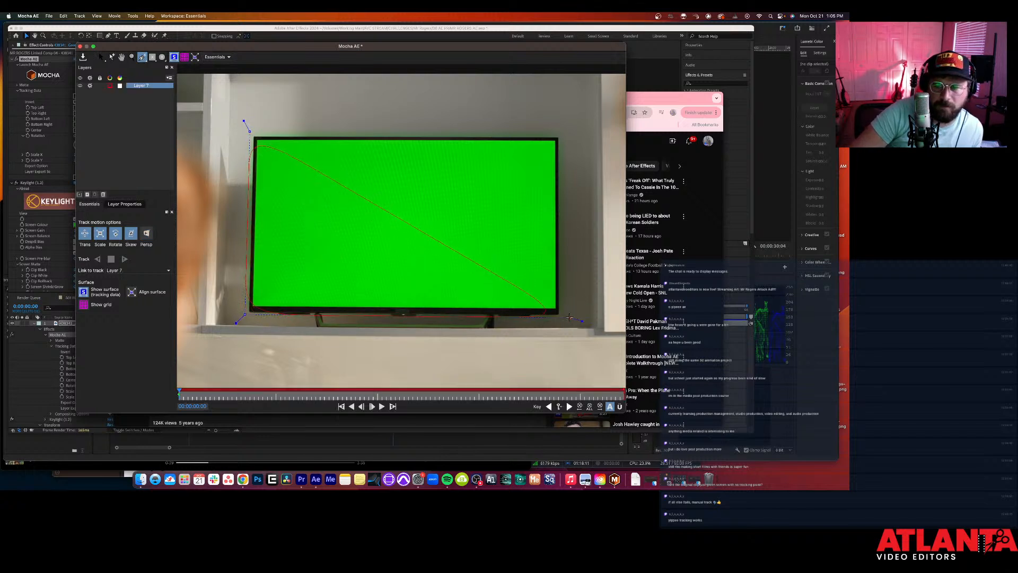
pyautogui.click(563, 130)
pyautogui.rightClick(563, 129)
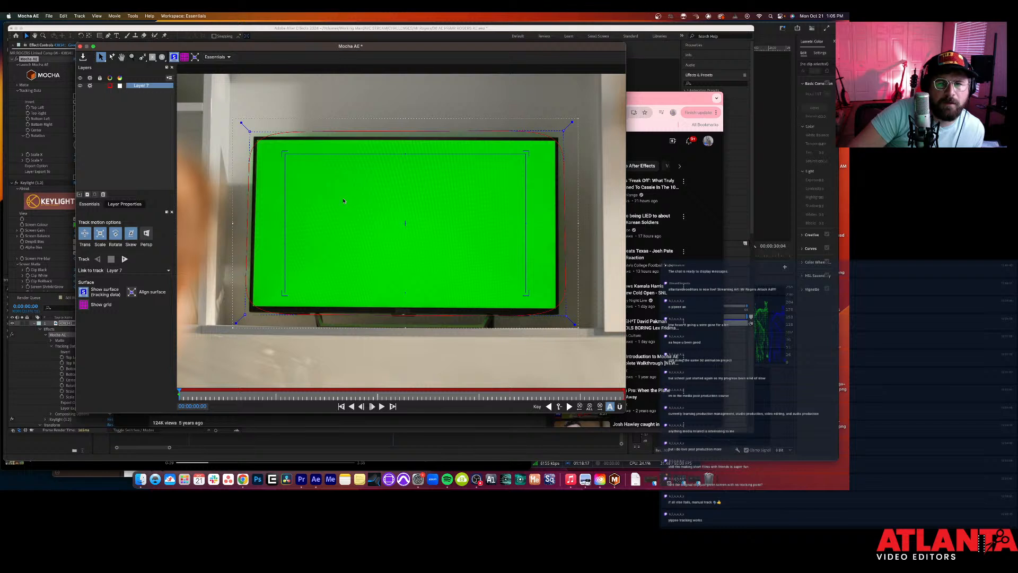
pyautogui.moveTo(310, 185); pyautogui.dragTo(342, 213)
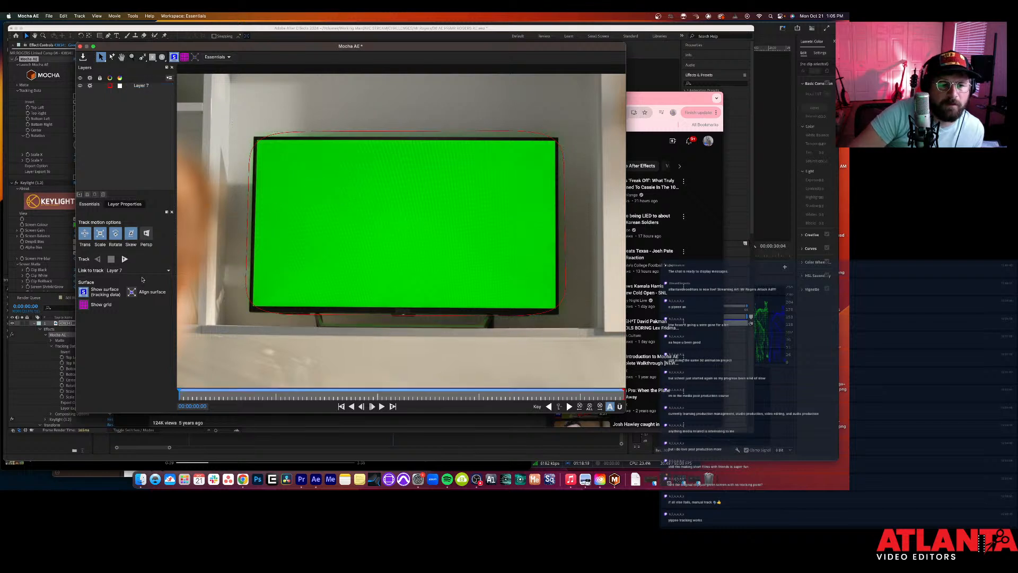
pyautogui.click(138, 85)
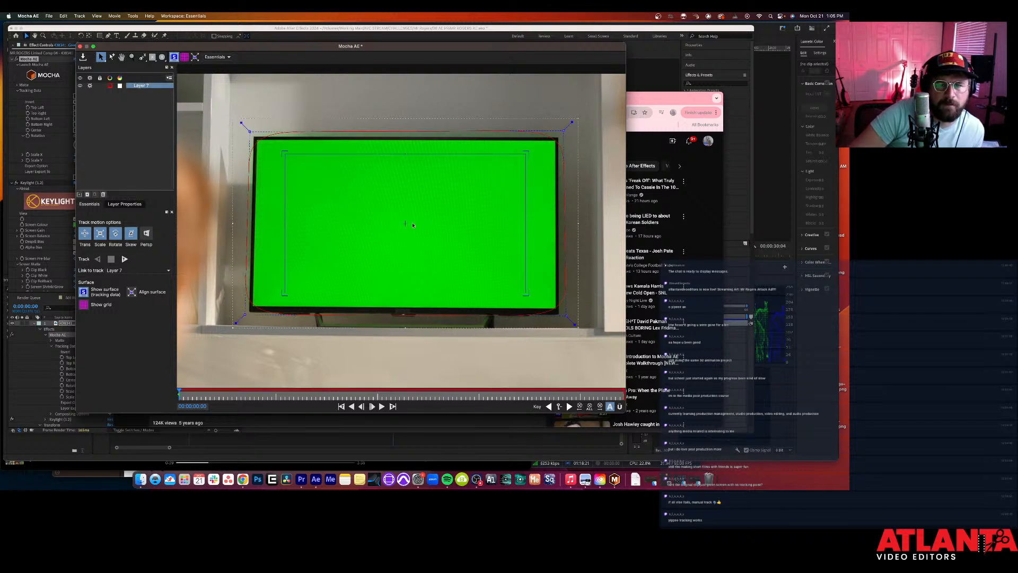
# Step: Shift the tracking surface toward the footage's upper-left and try tracking the TV outline forward from the first frame
pyautogui.moveTo(403, 223); pyautogui.dragTo(327, 172)
pyautogui.hotkey('ctrl', 'Up')
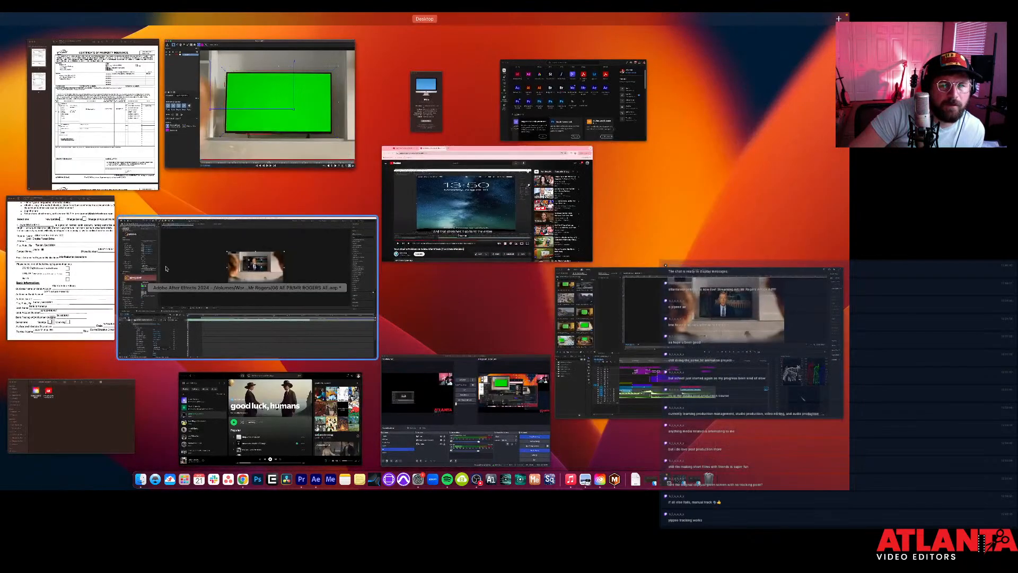
pyautogui.click(257, 156)
pyautogui.click(125, 259)
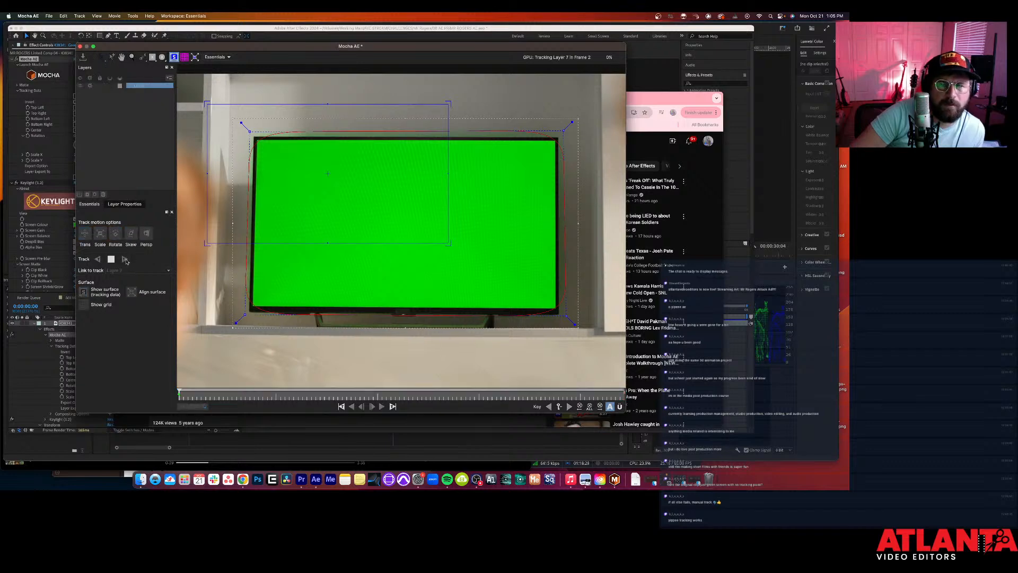
# Step: Switch to YouTube in Chrome, search for "computer screen replace mocha" and open the Boris FX Quick Introduction to Mocha AE video
pyautogui.click(716, 160)
pyautogui.click(338, 141)
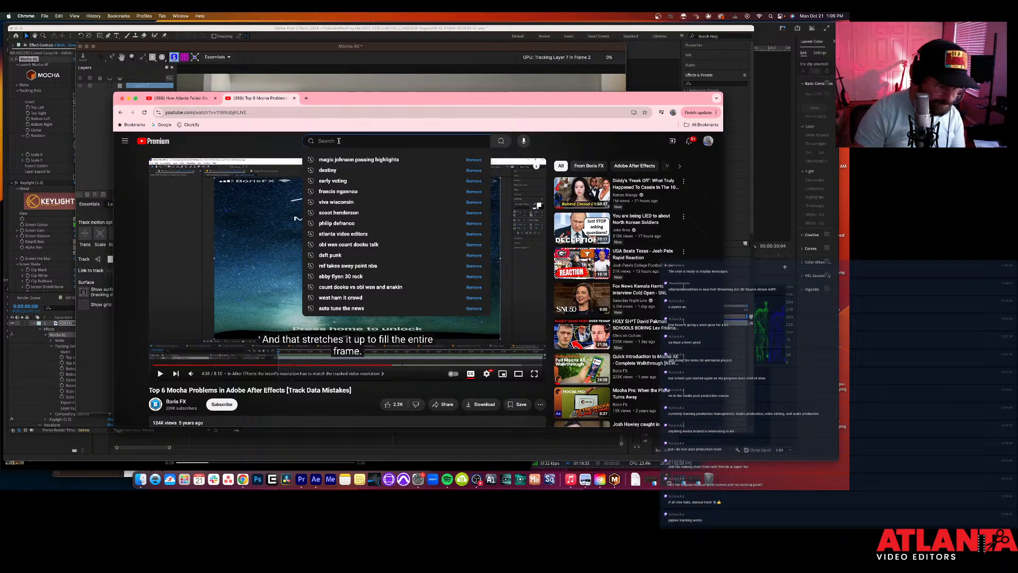
pyautogui.write('compute')
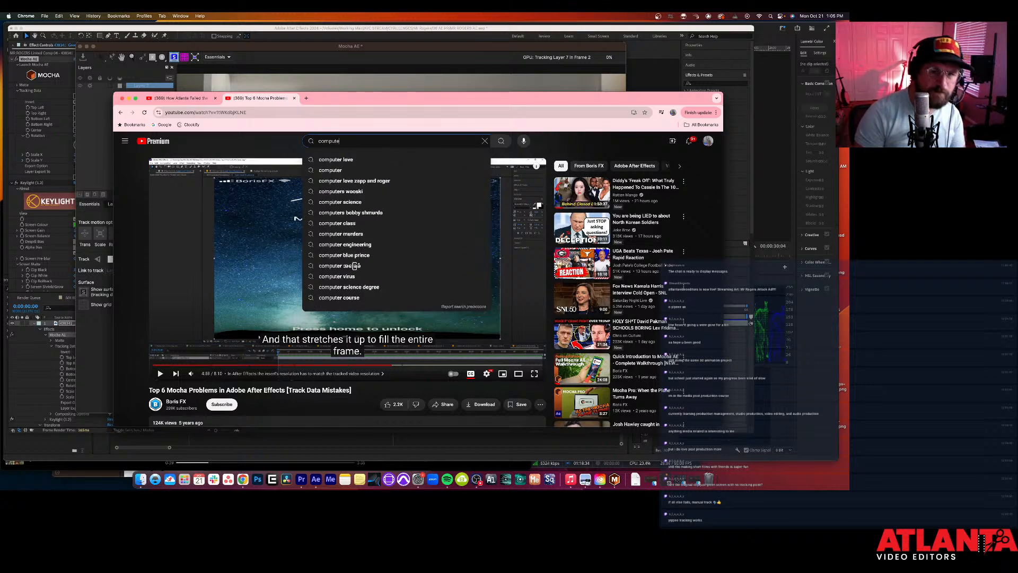
pyautogui.write('r screen replace mocha')
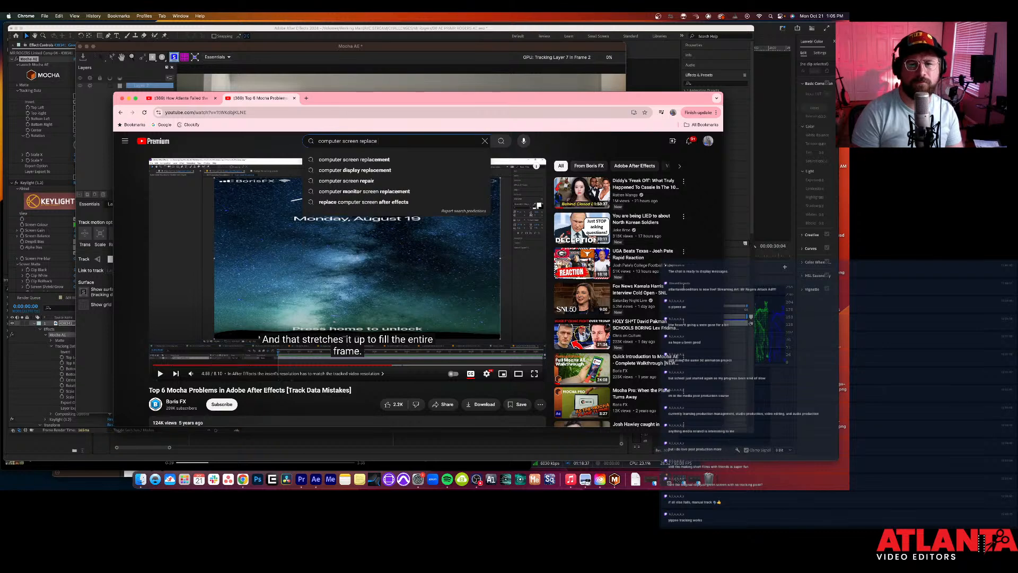
pyautogui.press('Return')
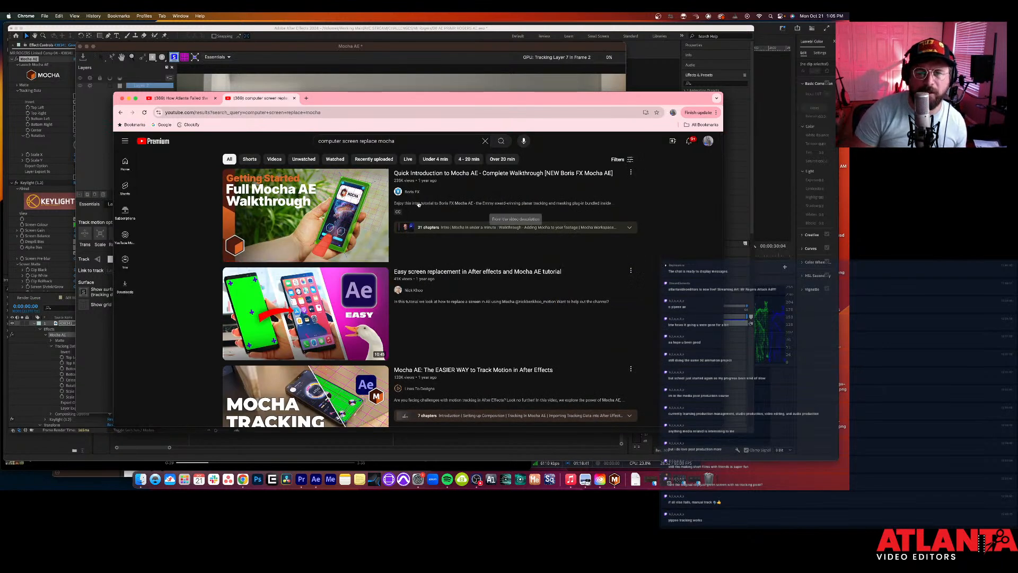
pyautogui.click(318, 223)
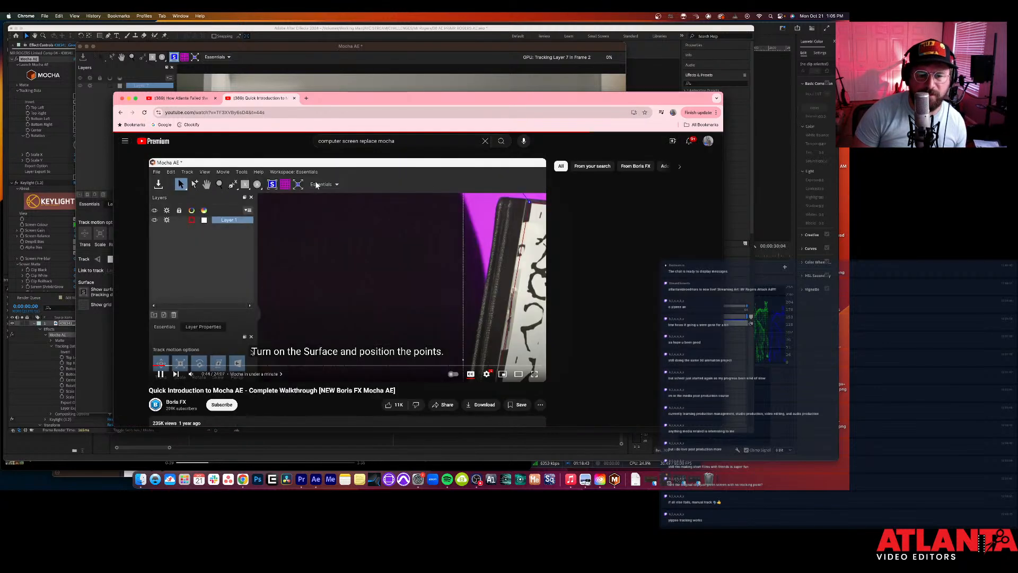
# Step: Watch the opening of the Mocha AE walkthrough through the workspace layout section, and pause it there
pyautogui.hotkey('ctrl', 'Up')
pyautogui.click(443, 224)
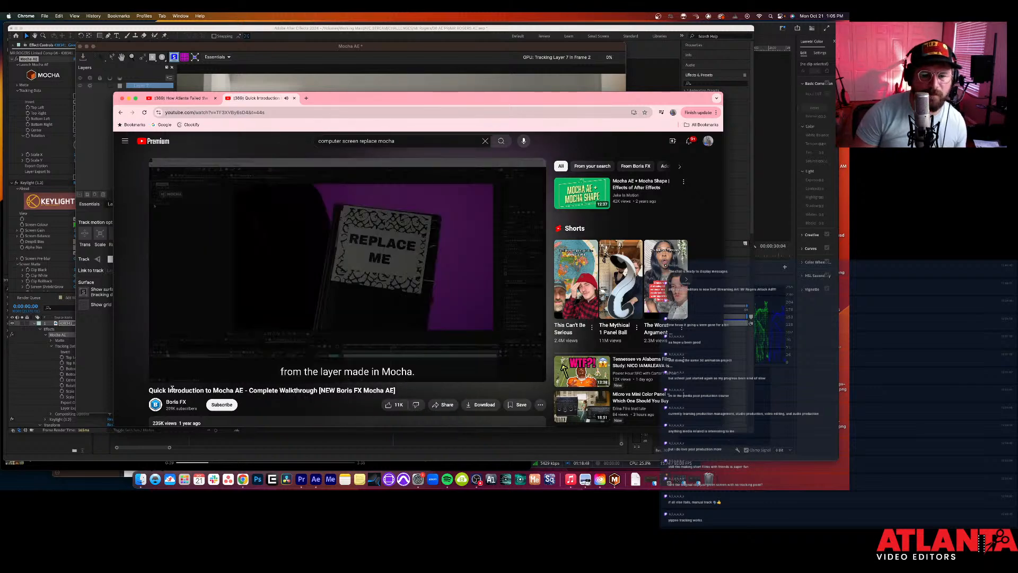
pyautogui.click(160, 365)
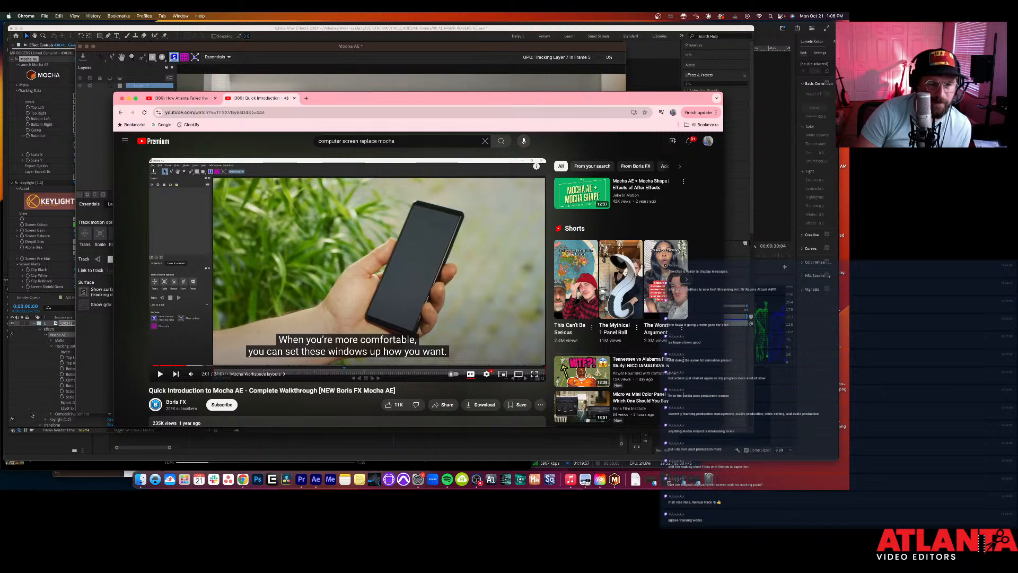
# Step: Switch back to Mocha AE, stop the running track and delete the TV outline layer
pyautogui.click(93, 347)
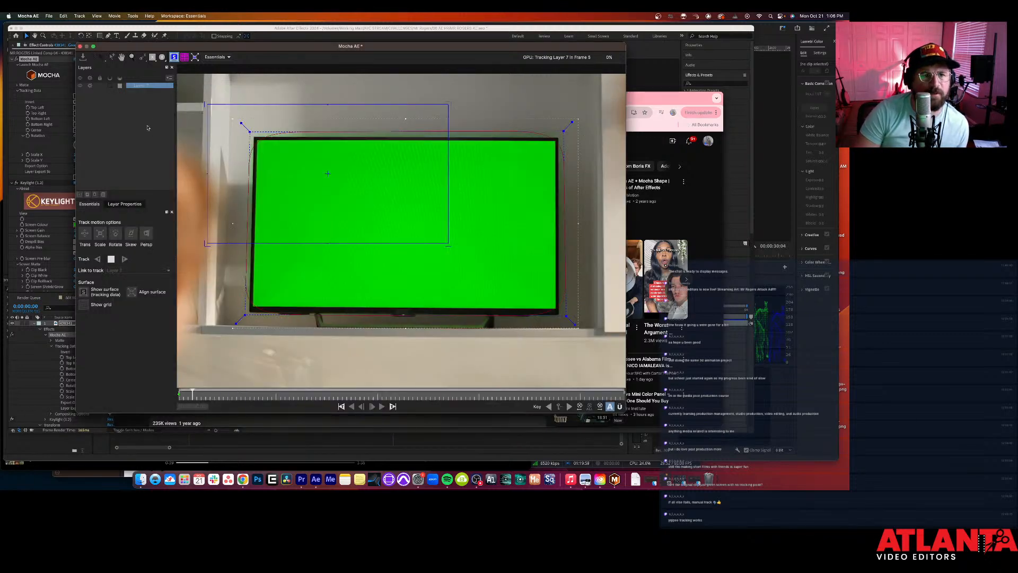
pyautogui.click(111, 258)
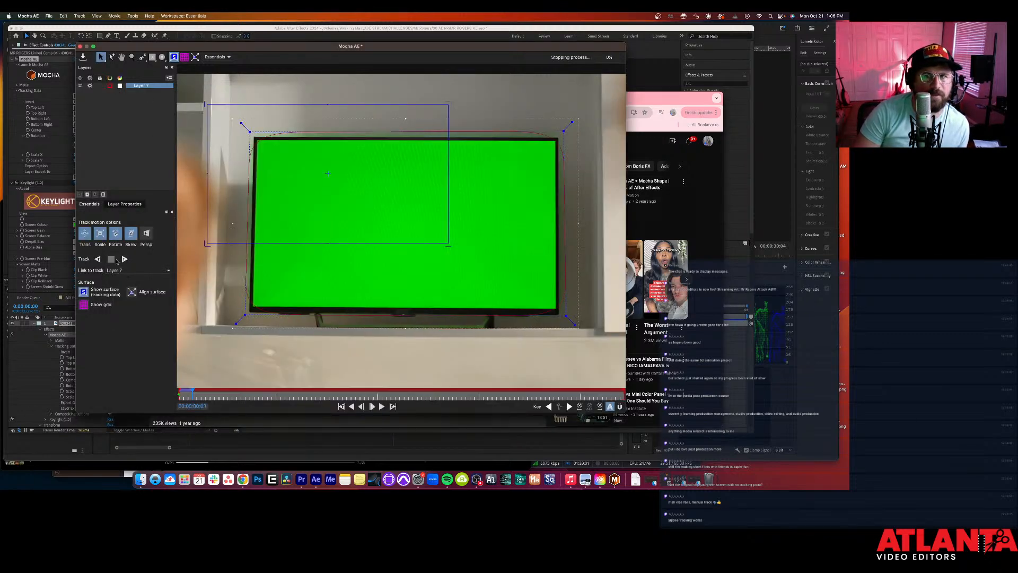
pyautogui.click(136, 86)
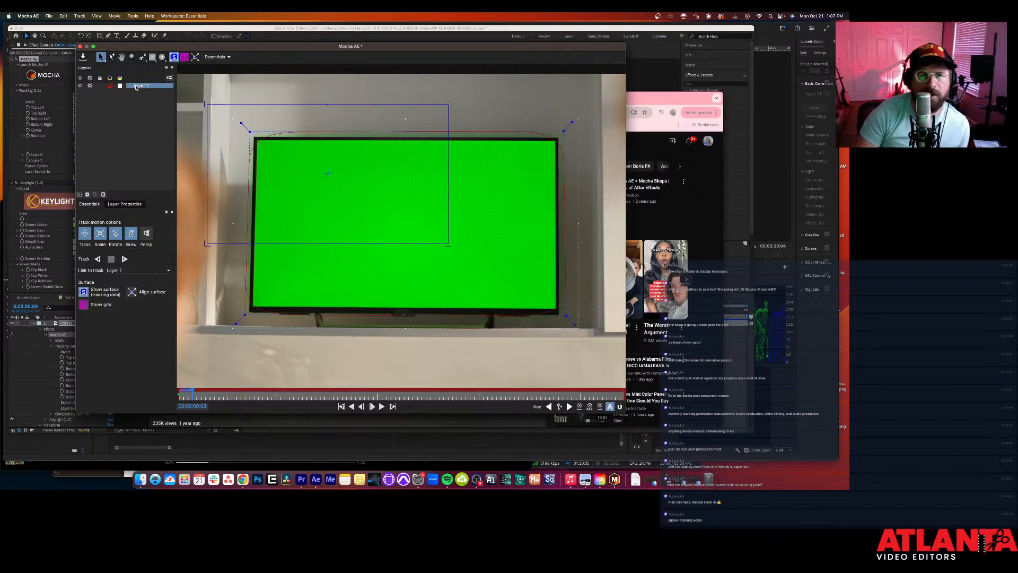
pyautogui.press('Delete')
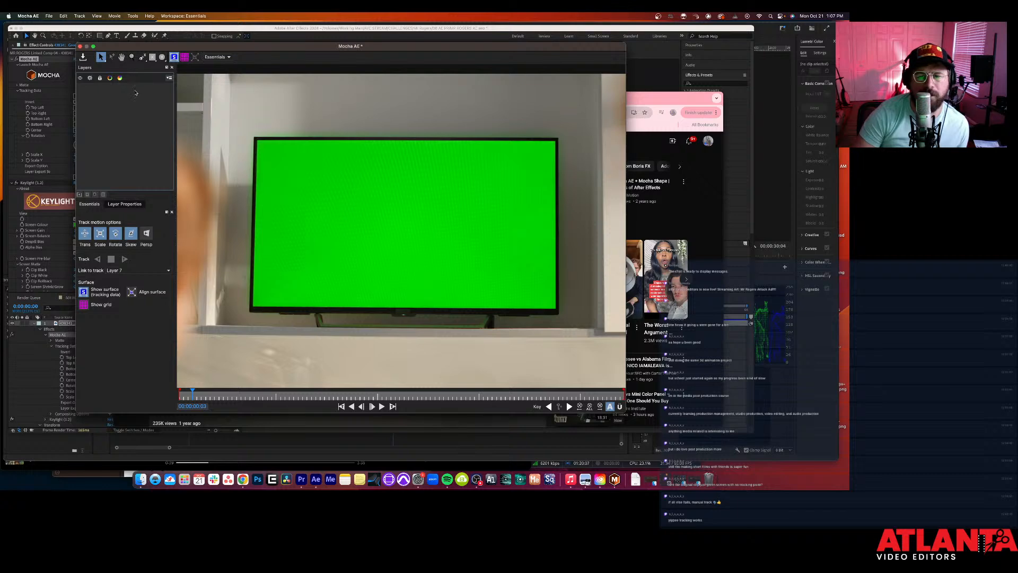
# Step: Draw a four-point X-spline loosely around the whole TV frame, including a little of the background
pyautogui.scroll(5, 231, 190)
pyautogui.scroll(-10, 232, 190)
pyautogui.press('x')
pyautogui.moveTo(320, 188); pyautogui.dragTo(352, 203)
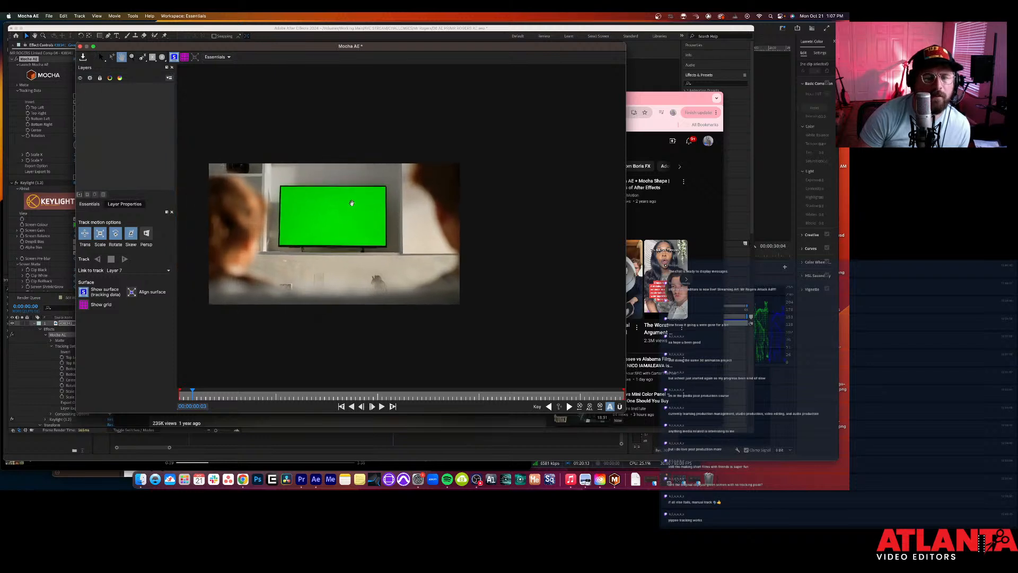
pyautogui.click(142, 57)
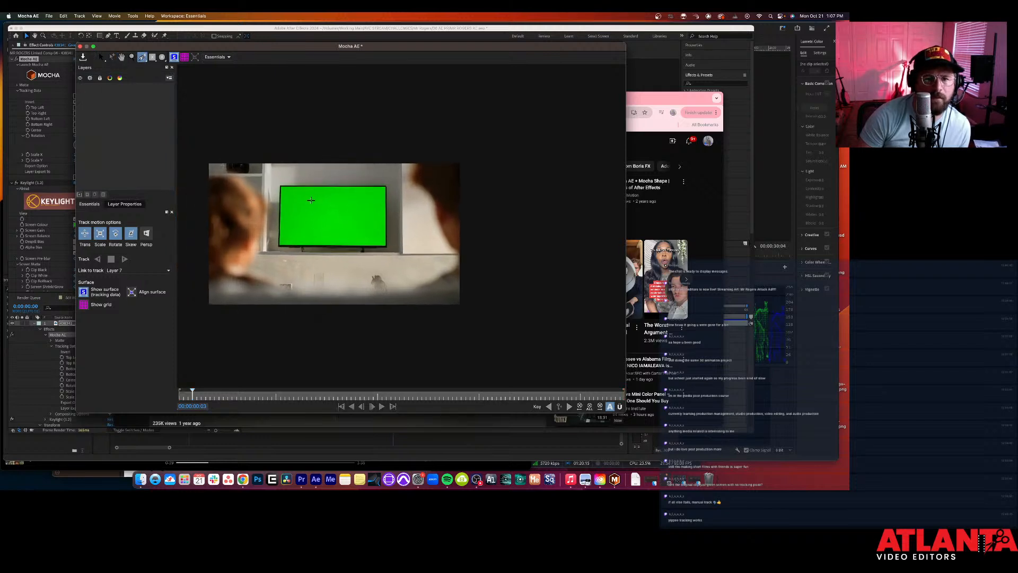
pyautogui.click(285, 177)
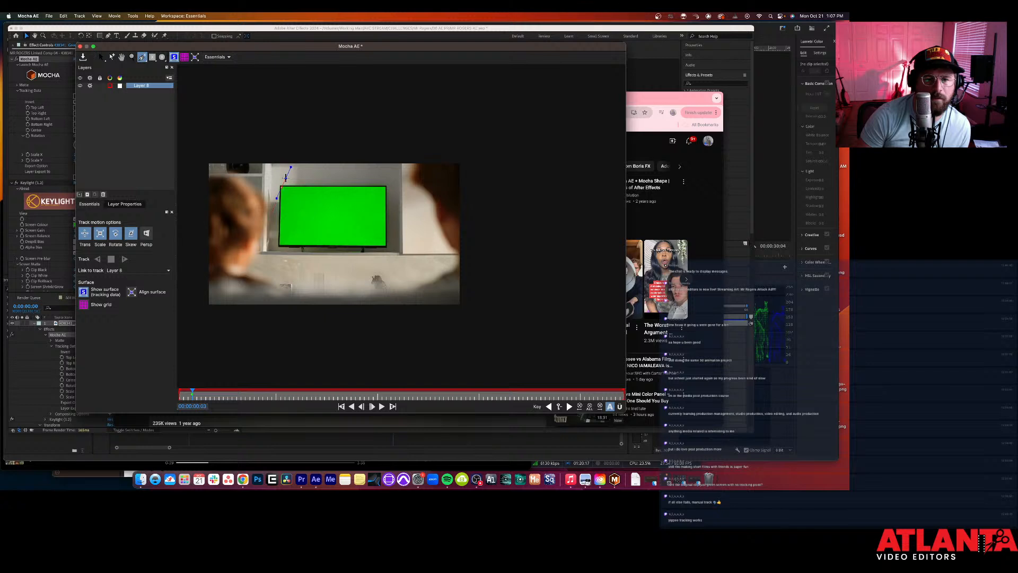
pyautogui.press('super+z')
pyautogui.press('super+z')
pyautogui.click(277, 181)
pyautogui.click(271, 243)
pyautogui.click(402, 251)
pyautogui.click(393, 179)
pyautogui.rightClick(393, 178)
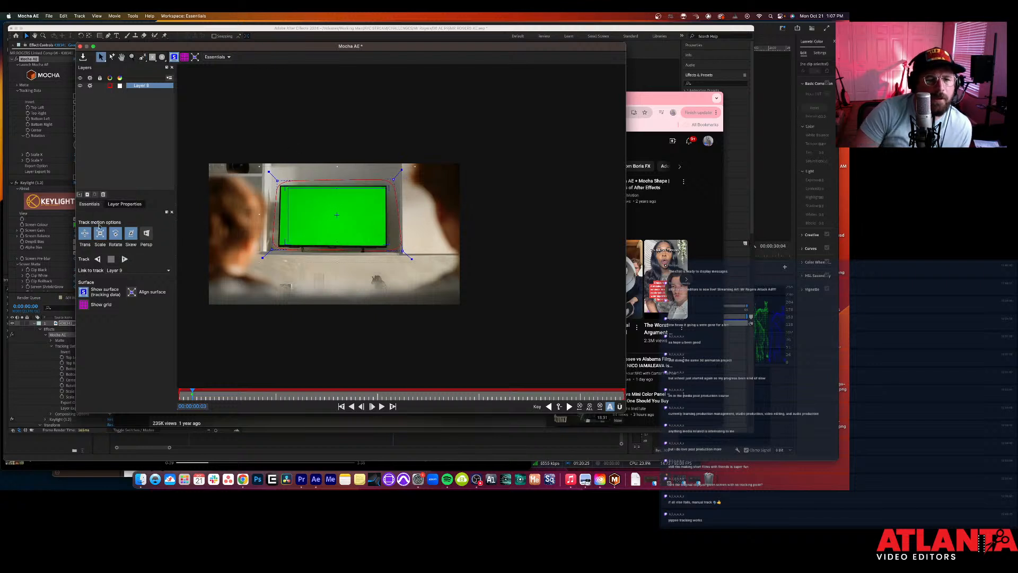
# Step: Go to the first frame and start tracking the new TV outline forward
pyautogui.click(179, 396)
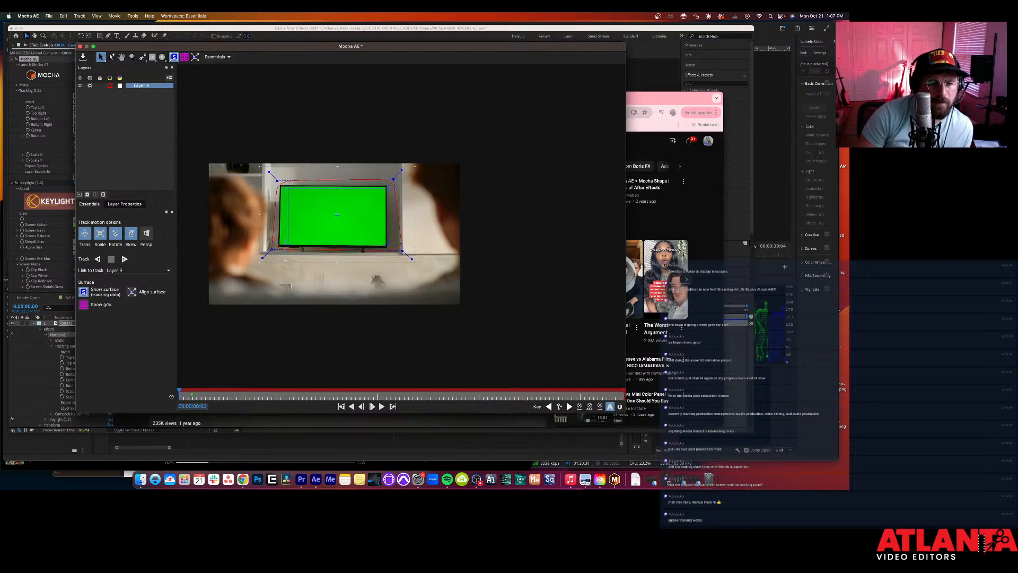
pyautogui.click(123, 259)
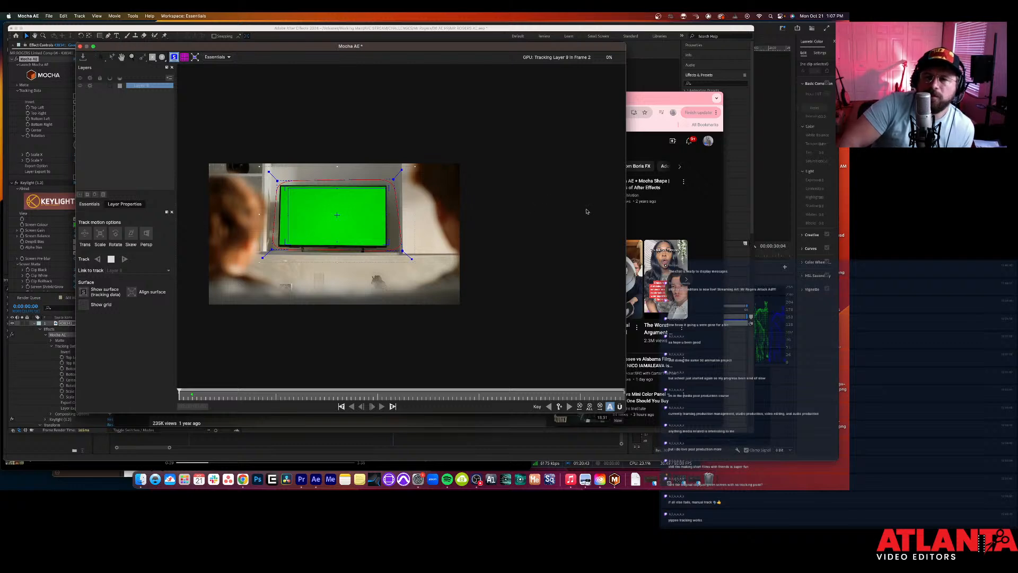
# Step: Switch to the Mocha AE walkthrough in Chrome, set its playback speed to 1.75, and watch through the section on tracking the shapes
pyautogui.click(654, 225)
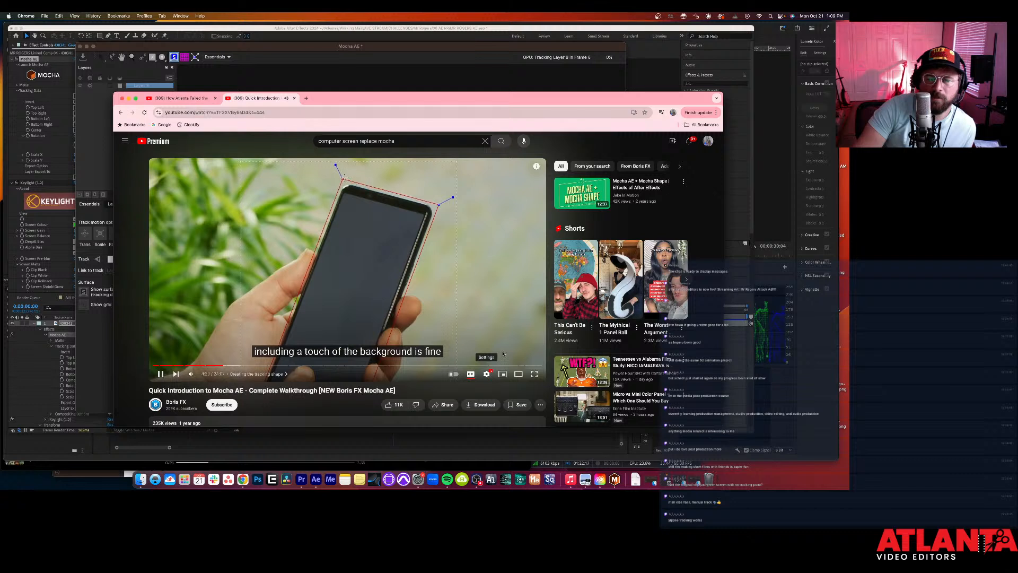
pyautogui.click(491, 372)
pyautogui.click(528, 338)
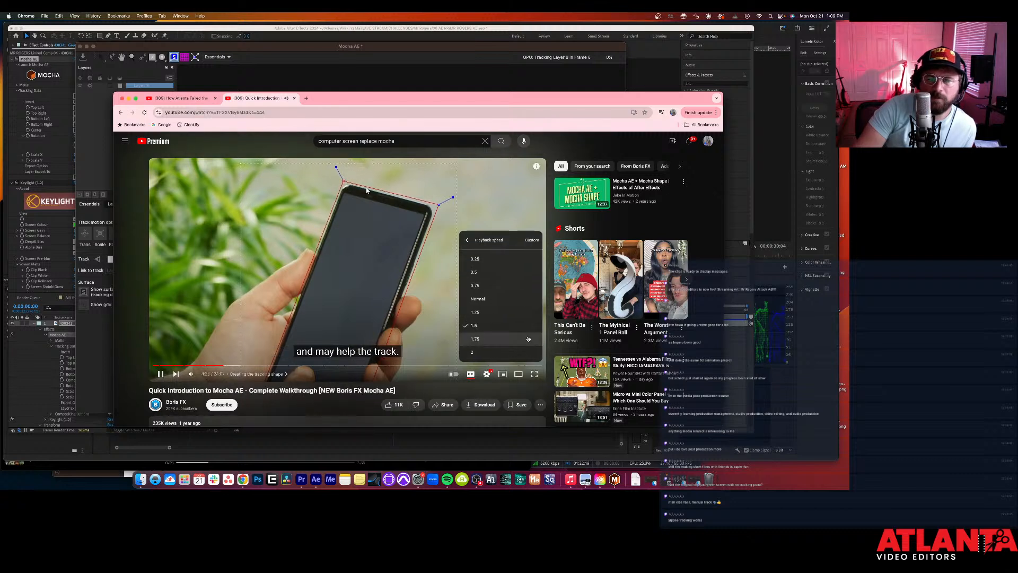
pyautogui.click(529, 338)
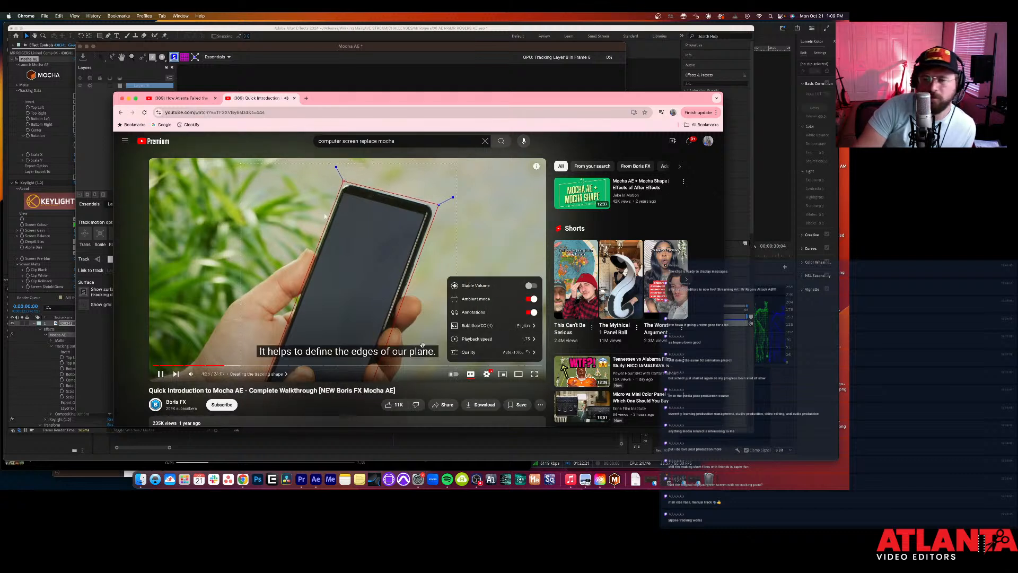
pyautogui.press('Right')
pyautogui.click(297, 407)
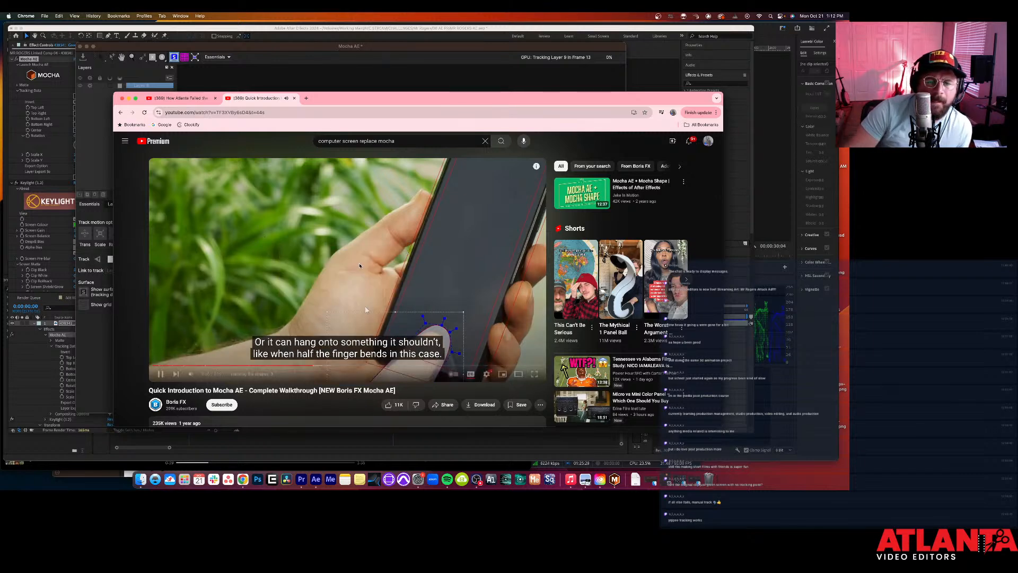
pyautogui.click(353, 300)
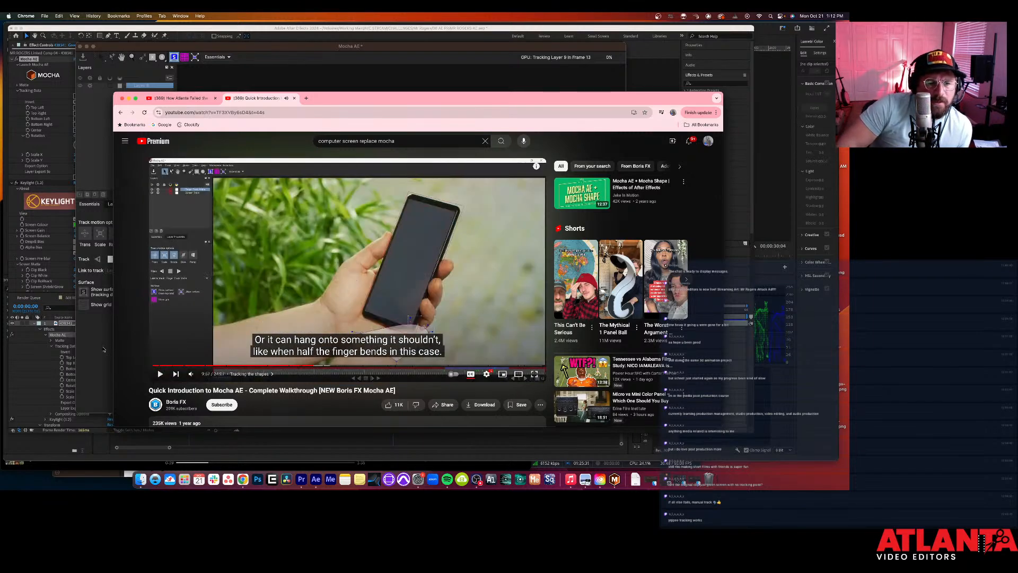
# Step: Switch back to Mocha AE and stop the running track of the TV outline
pyautogui.click(107, 348)
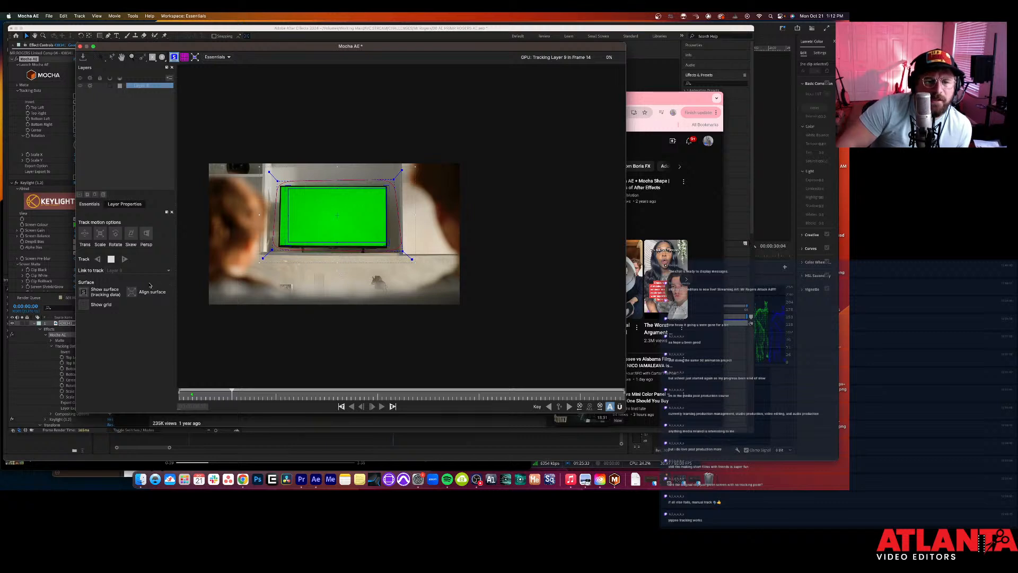
pyautogui.scroll(-5, 209, 166)
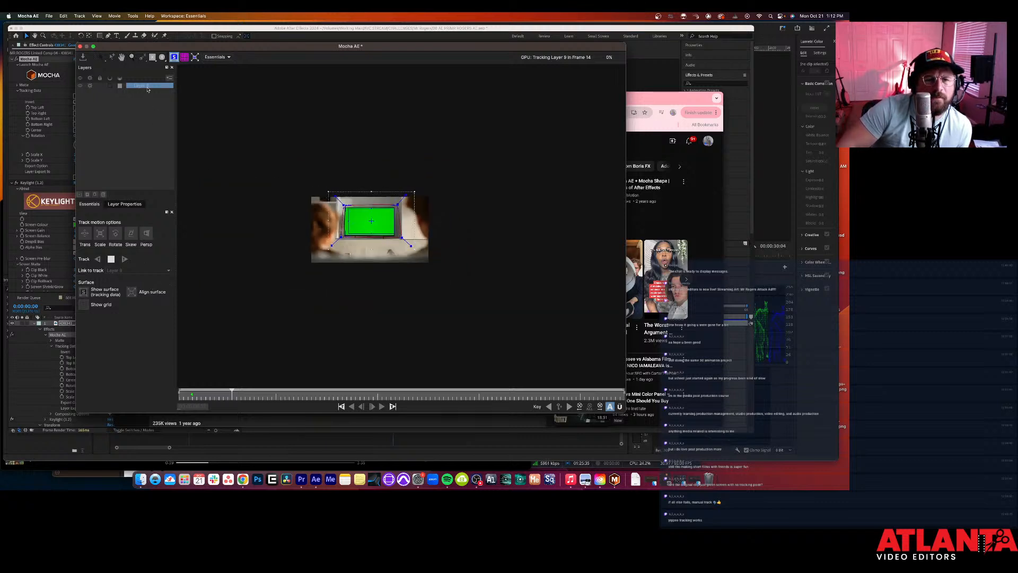
pyautogui.click(112, 259)
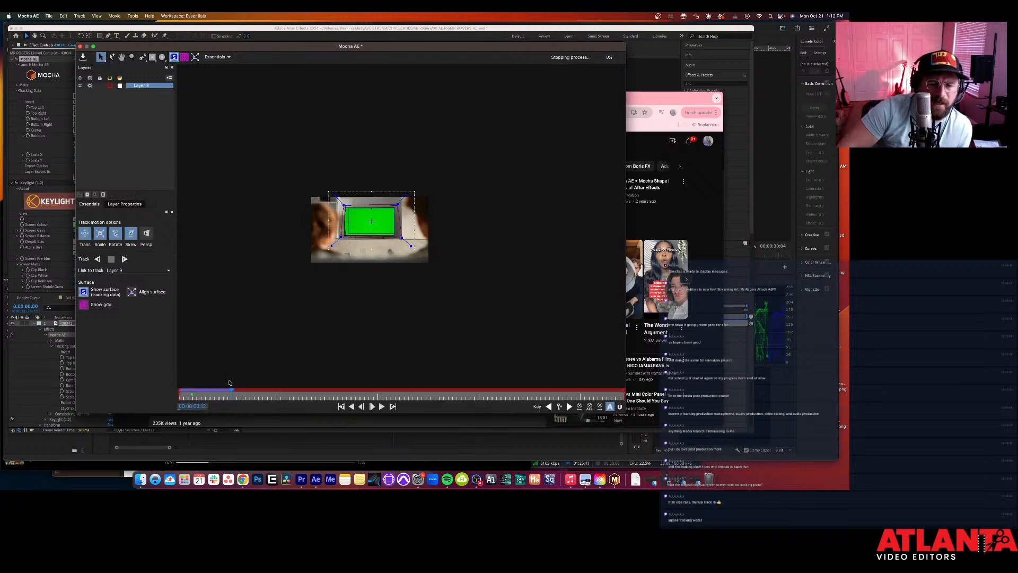
# Step: Play the clip from the first frame for about a second to check the TV outline, and return to the start
pyautogui.moveTo(218, 391); pyautogui.dragTo(173, 391)
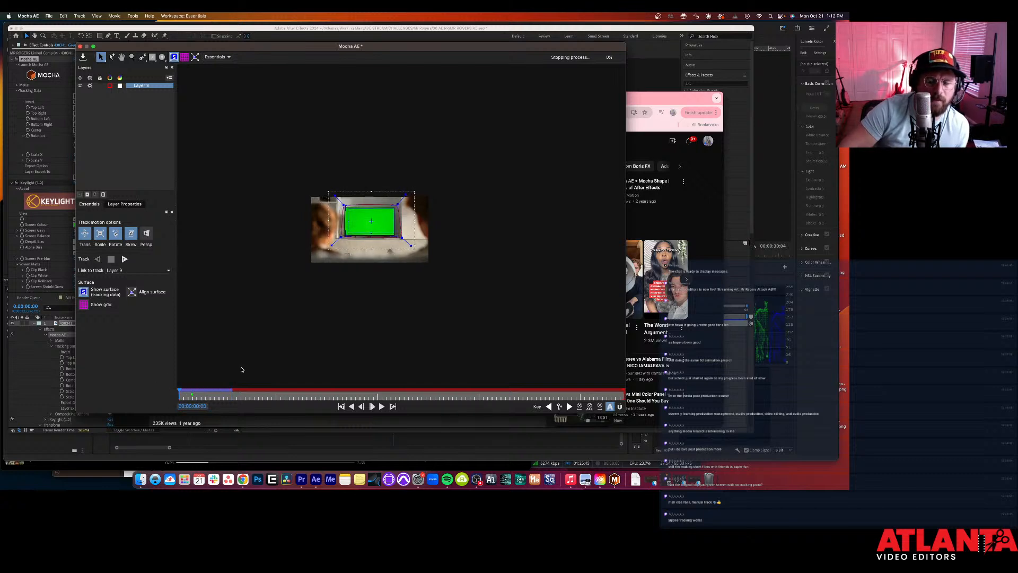
pyautogui.scroll(5, 352, 234)
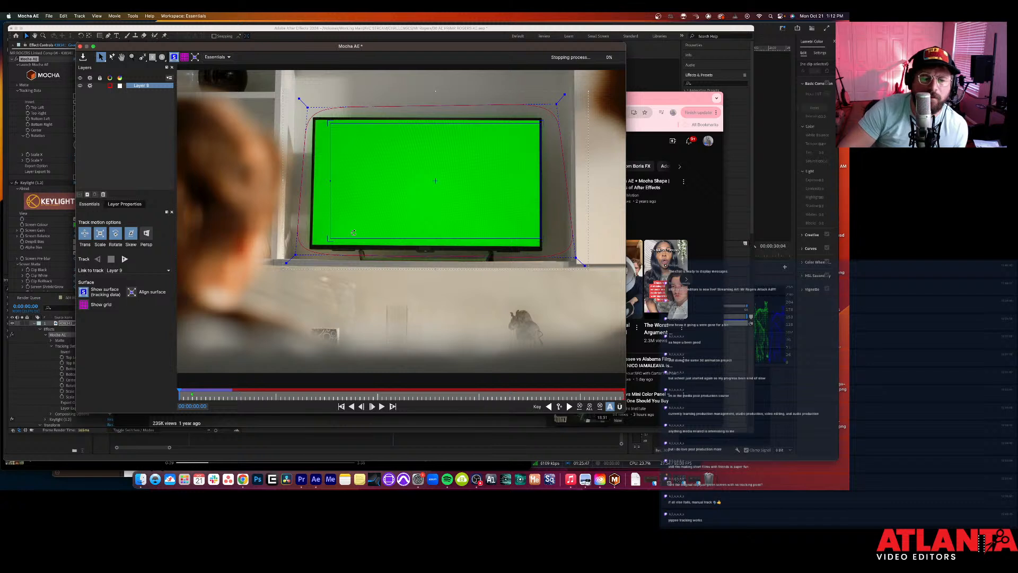
pyautogui.click(381, 406)
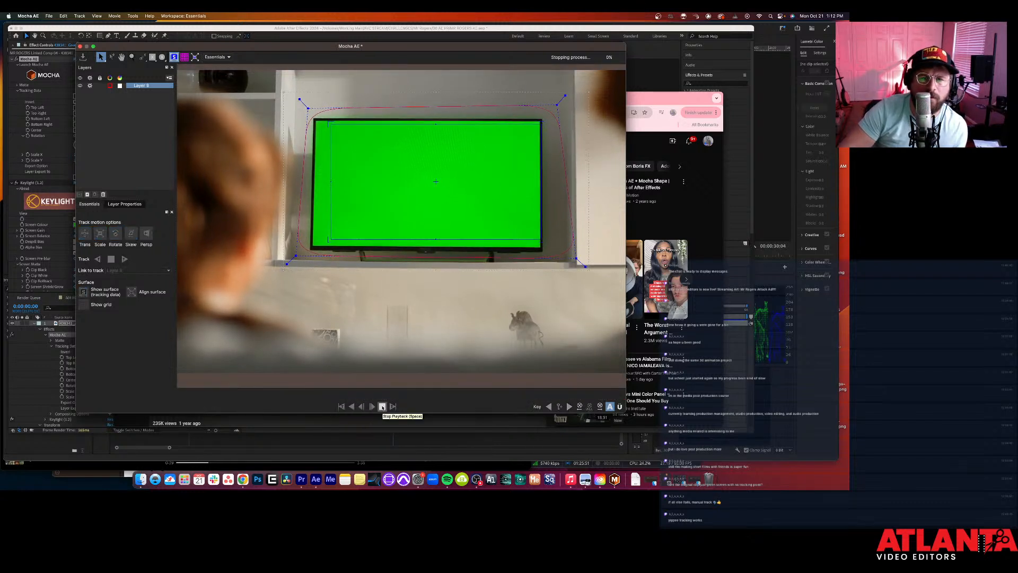
pyautogui.click(382, 406)
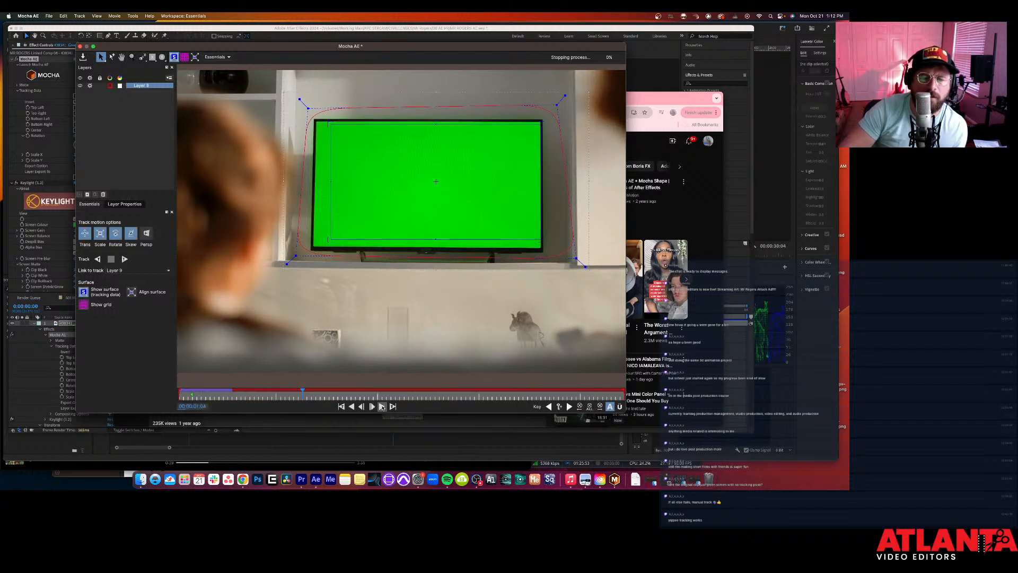
pyautogui.click(237, 393)
pyautogui.moveTo(237, 392); pyautogui.dragTo(168, 391)
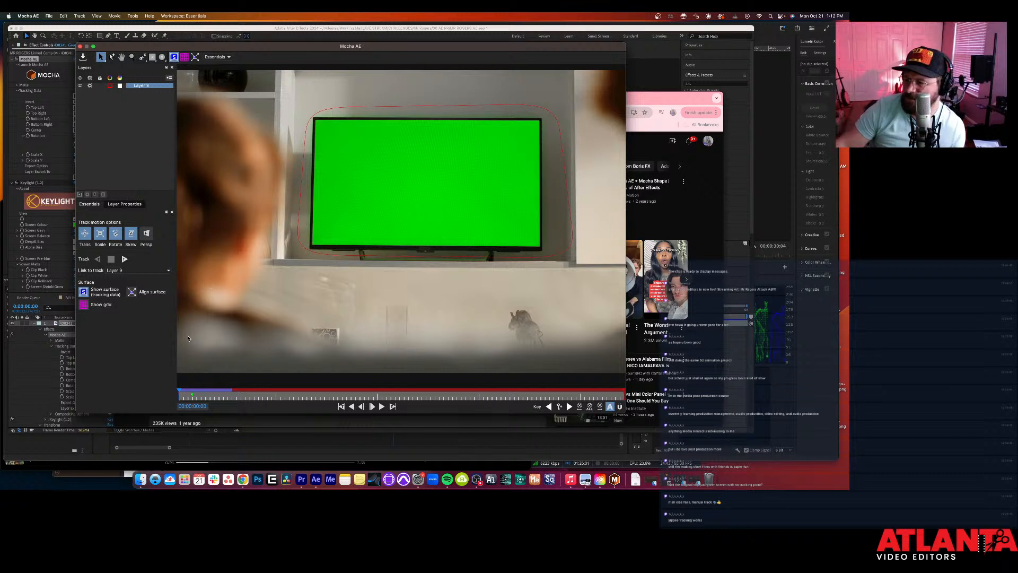
pyautogui.scroll(-2, 190, 336)
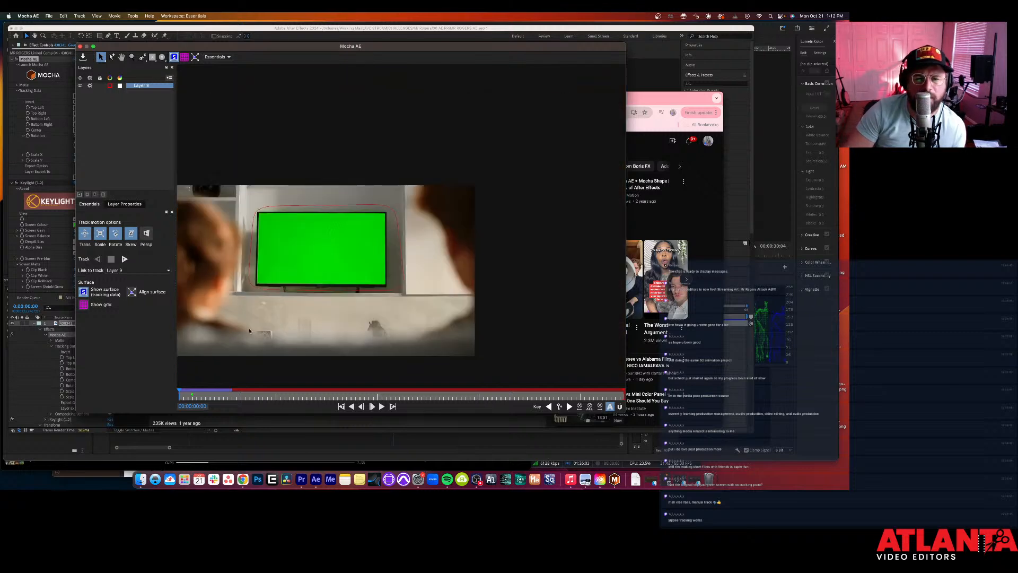
pyautogui.scroll(2, 249, 330)
pyautogui.scroll(-4, 252, 326)
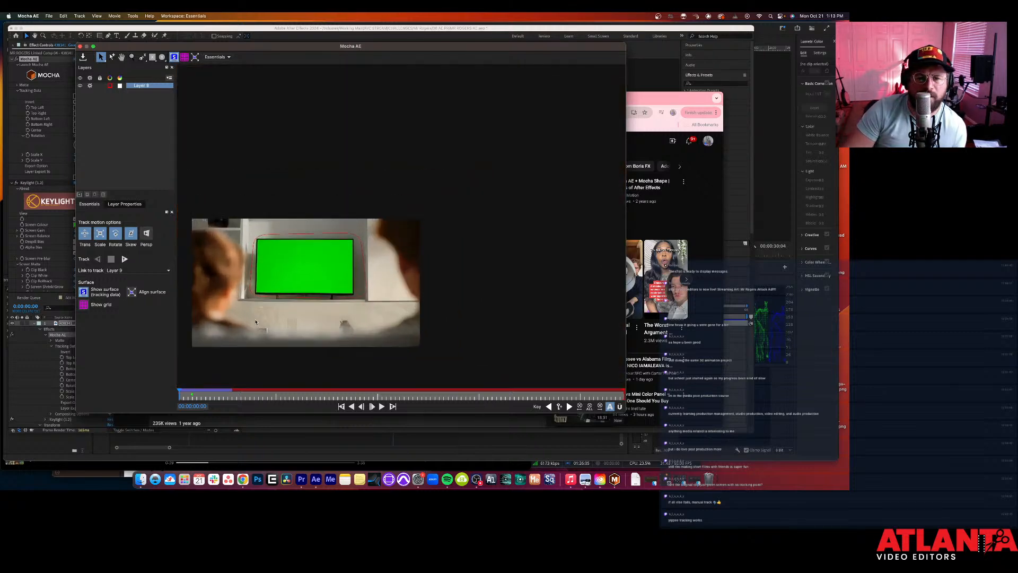
pyautogui.scroll(2, 255, 322)
pyautogui.scroll(-3, 262, 287)
pyautogui.scroll(2, 260, 289)
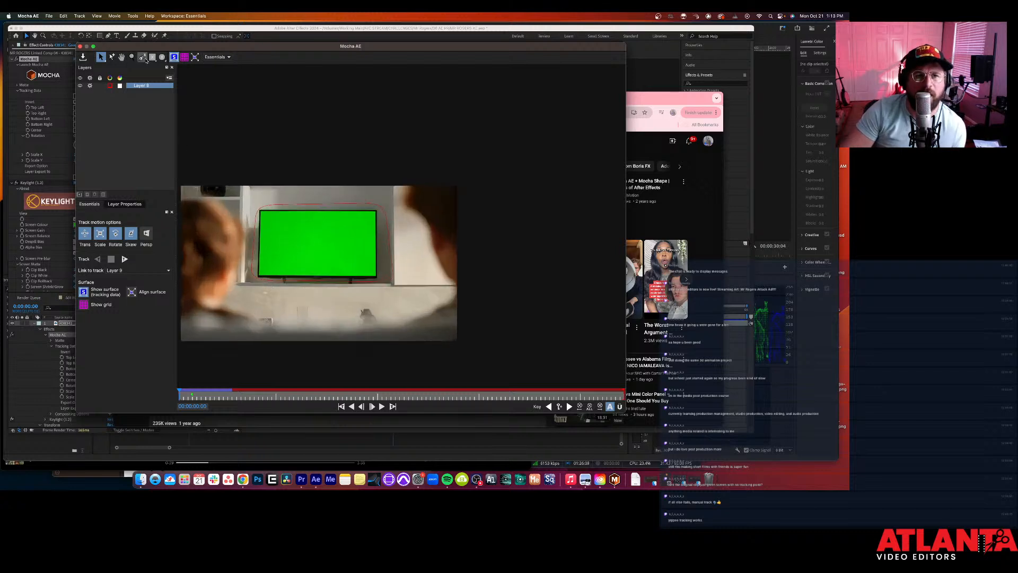
pyautogui.click(121, 58)
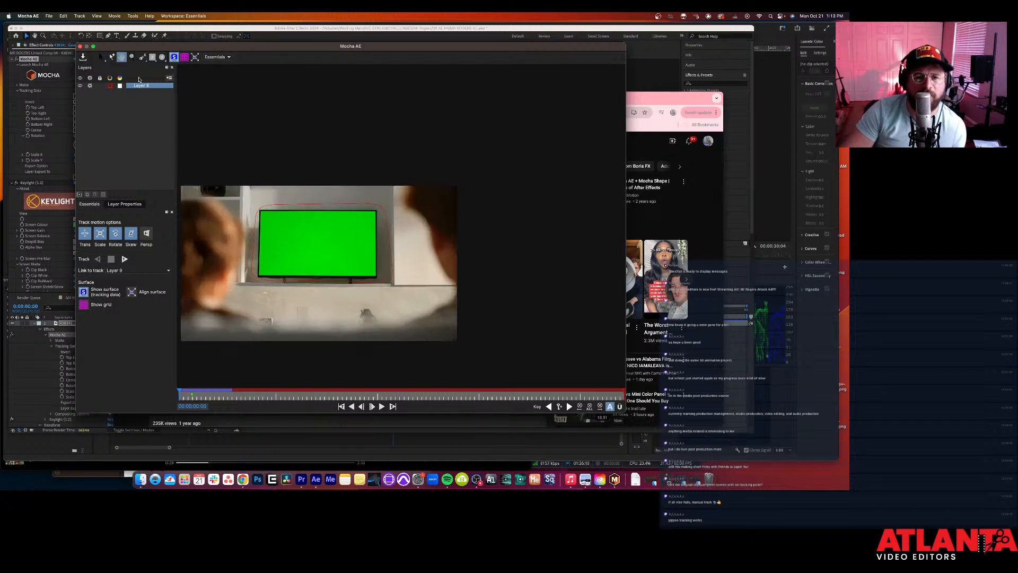
pyautogui.moveTo(295, 246); pyautogui.dragTo(344, 234)
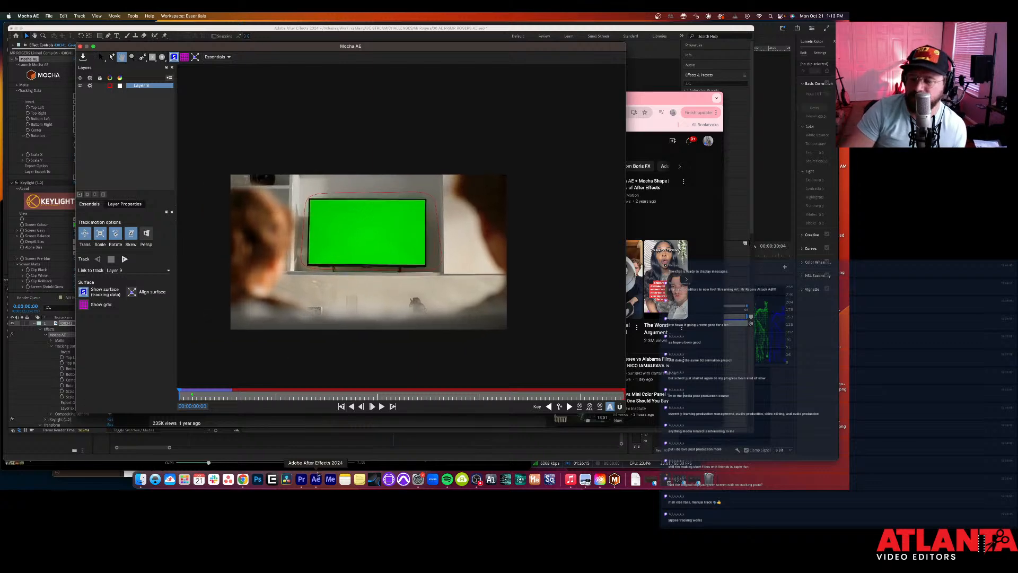
# Step: Switch to Premiere Pro, play the sequence from the start to the closing VO title, and save the project
pyautogui.click(294, 466)
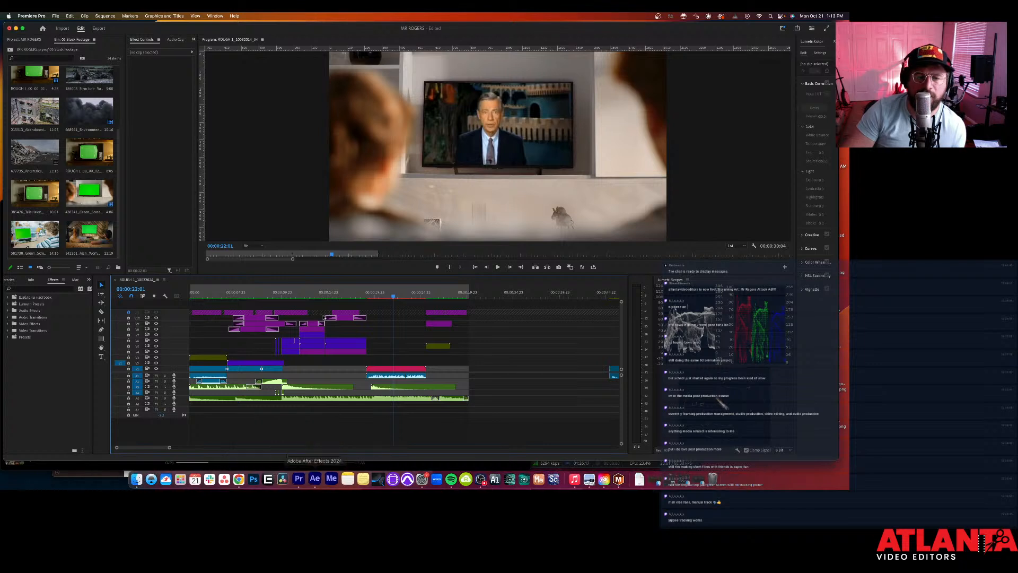
pyautogui.moveTo(348, 290); pyautogui.dragTo(164, 306)
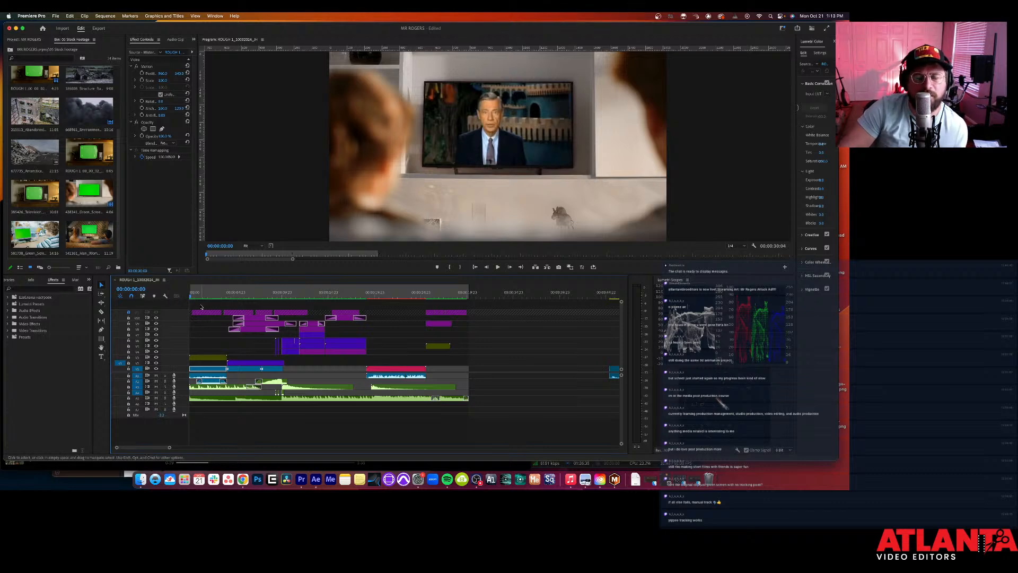
pyautogui.press('space')
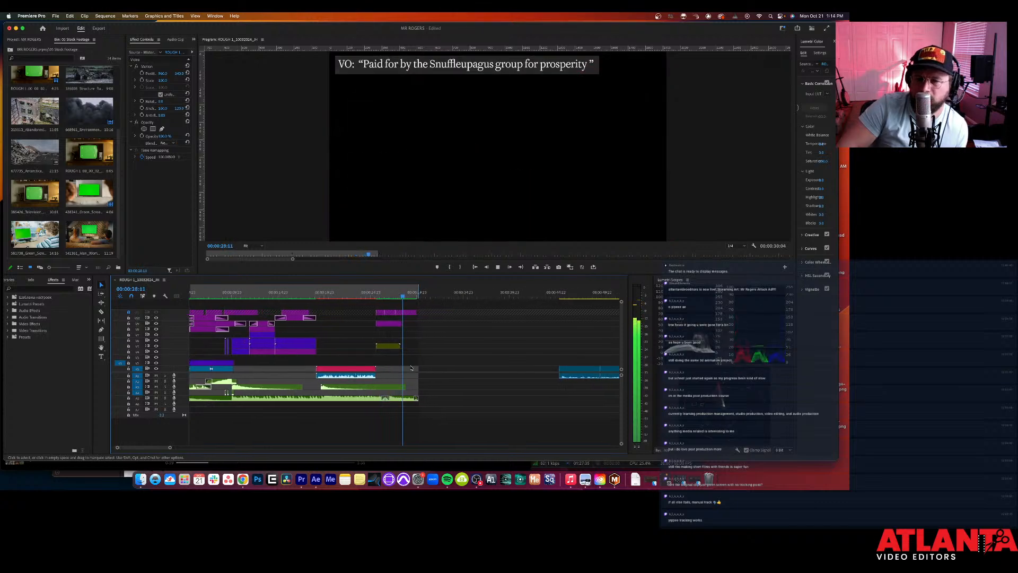
pyautogui.press('space')
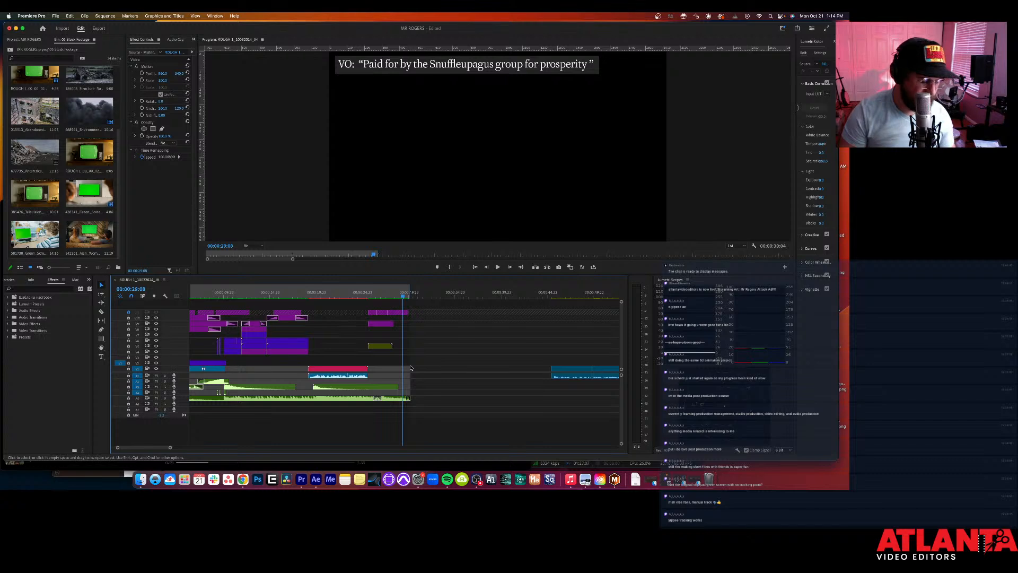
pyautogui.press('super+s')
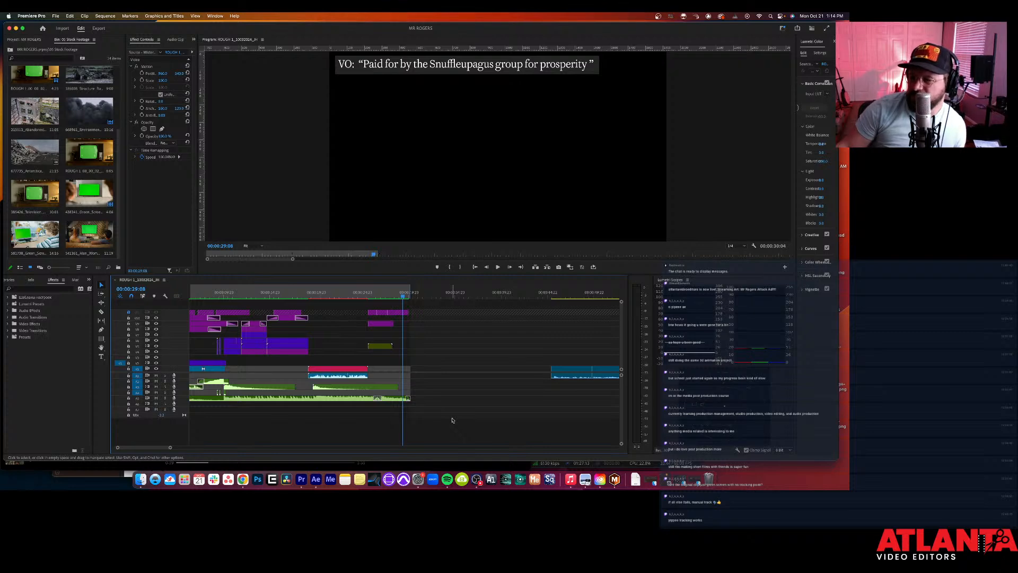
# Step: Switch to After Effects and cancel the pending Mocha launch
pyautogui.click(318, 480)
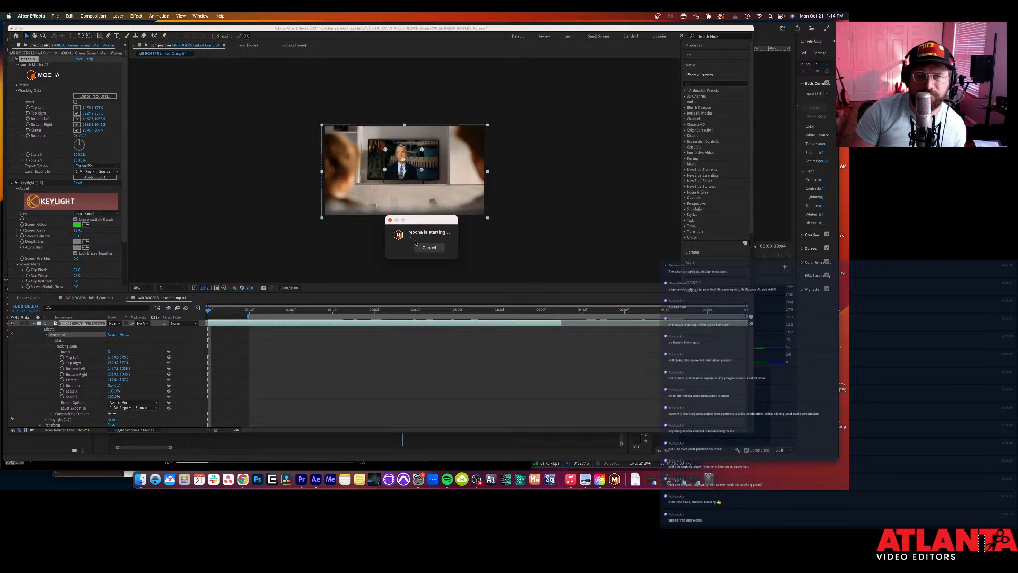
pyautogui.moveTo(415, 220); pyautogui.dragTo(261, 203)
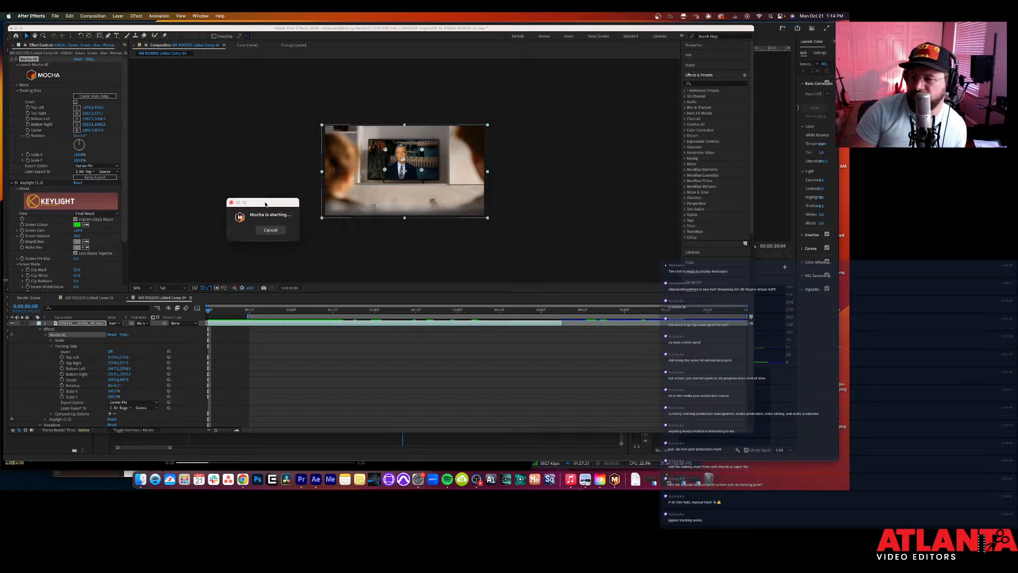
pyautogui.click(271, 230)
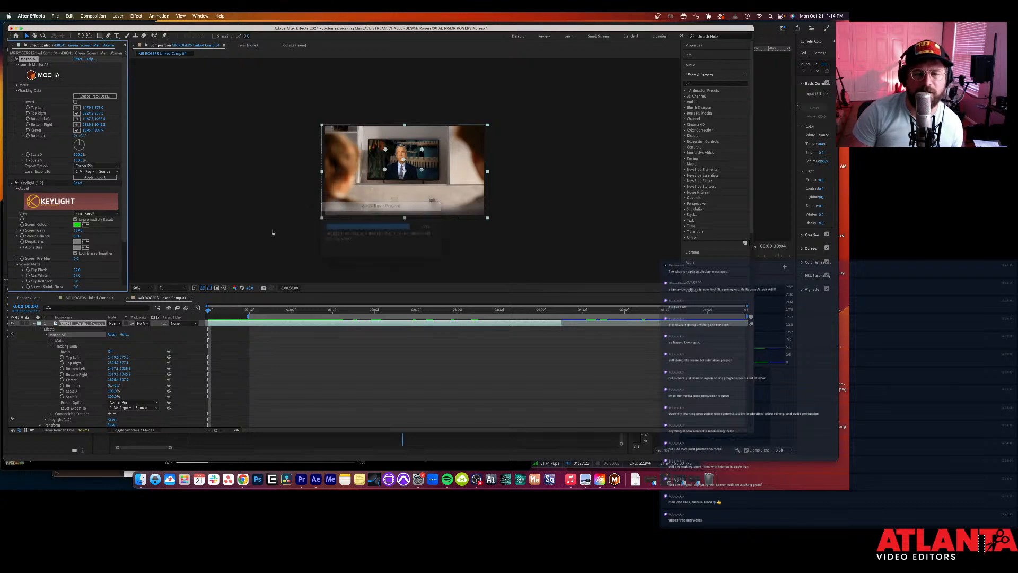
pyautogui.press('super+z')
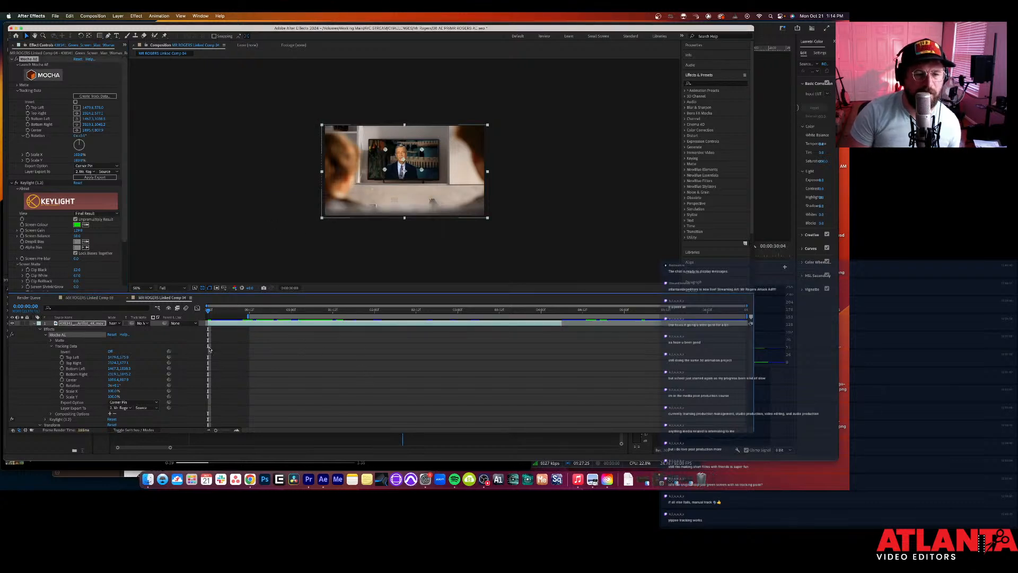
# Step: Delete the Mocha AE effect from the green-screen TV clip, collapsing its tracking data in the timeline
pyautogui.click(65, 347)
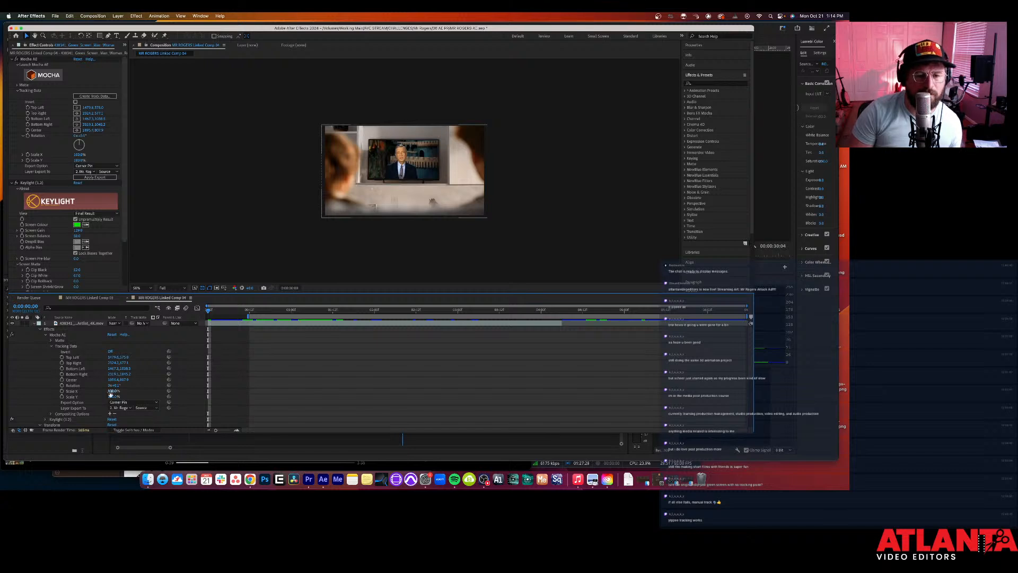
pyautogui.click(51, 347)
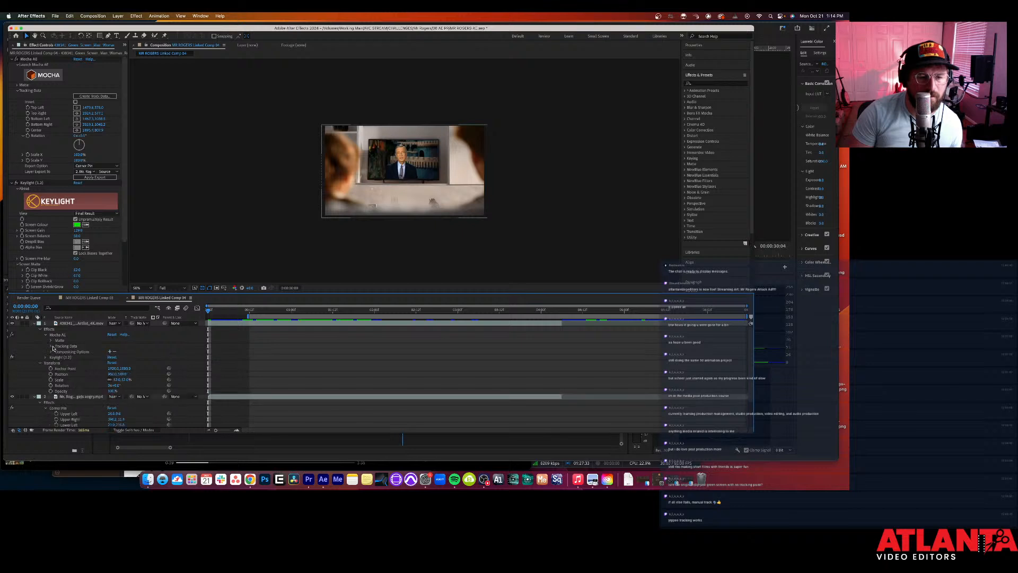
pyautogui.click(58, 334)
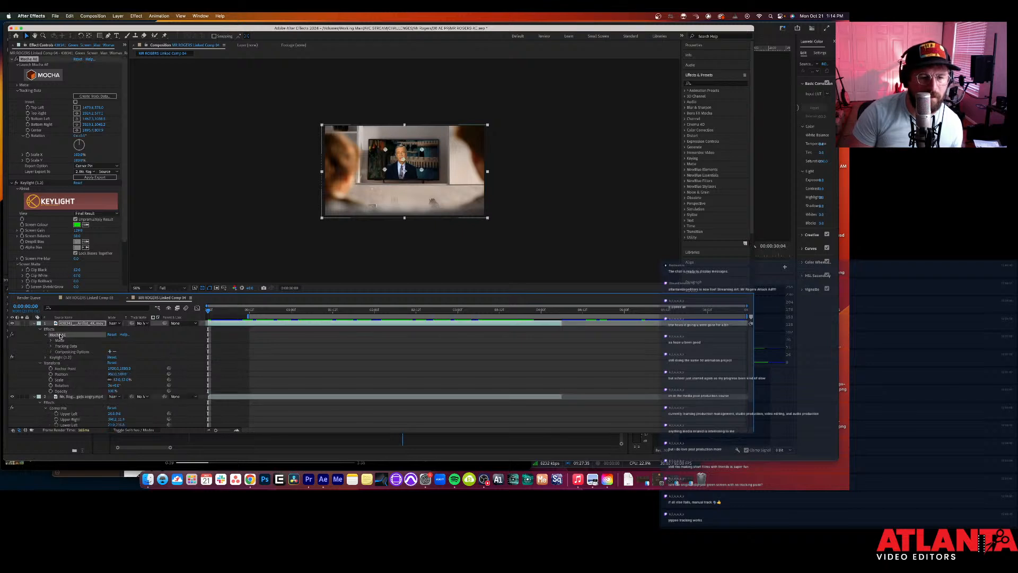
pyautogui.press('Delete')
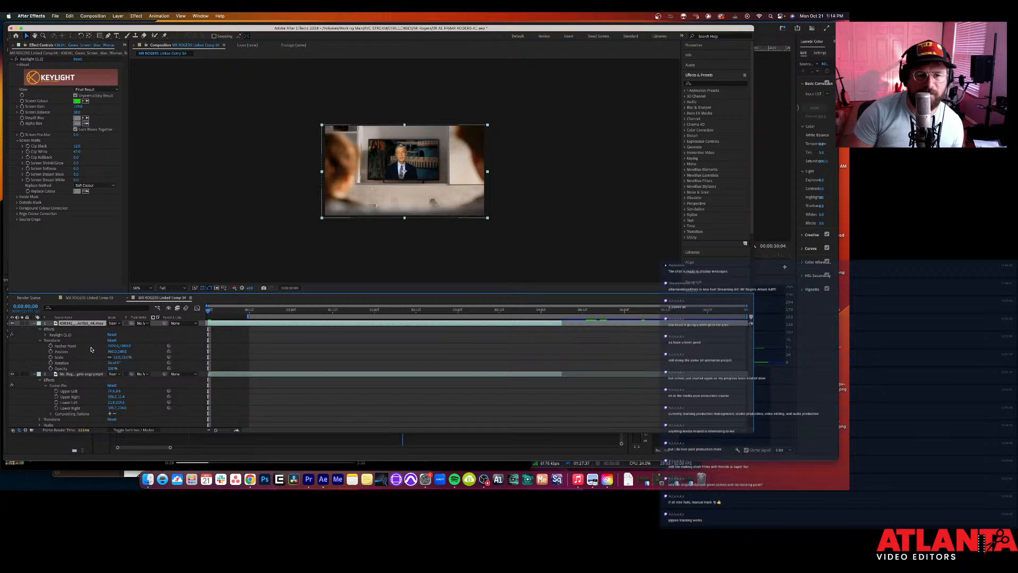
# Step: Turn off Keylight on the green-screen TV clip and apply a fresh Mocha AE effect to it
pyautogui.click(239, 335)
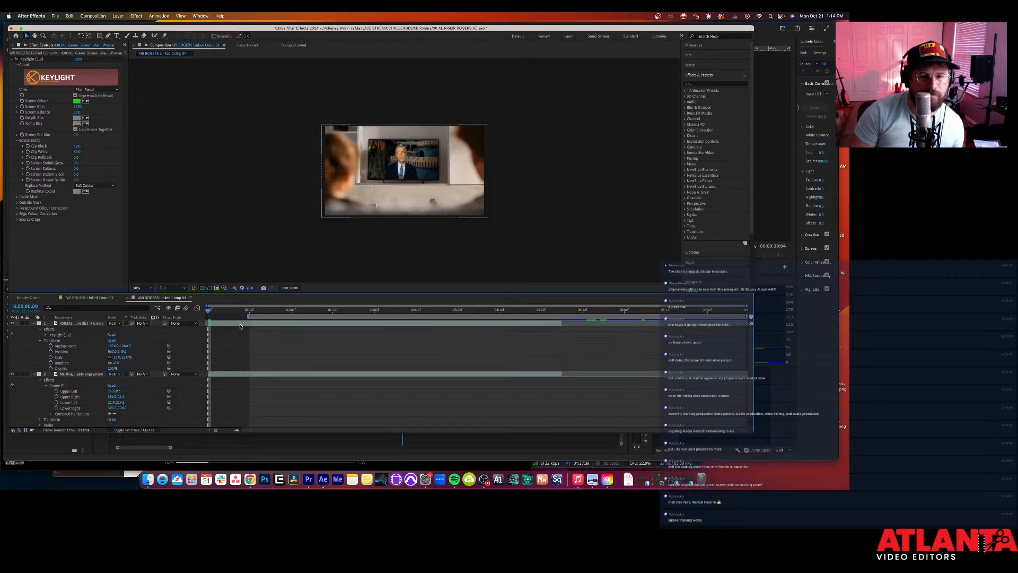
pyautogui.click(241, 325)
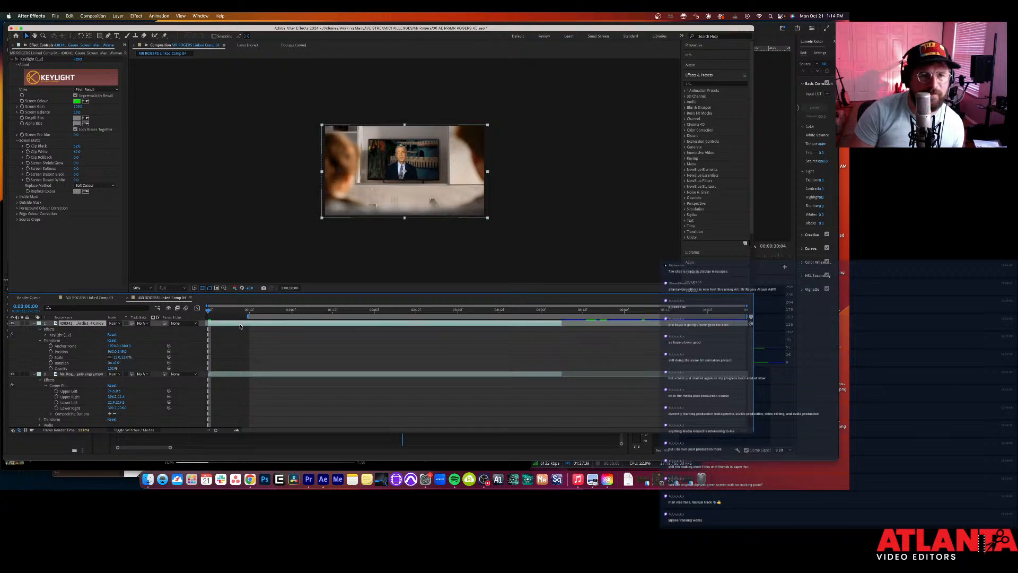
pyautogui.click(712, 84)
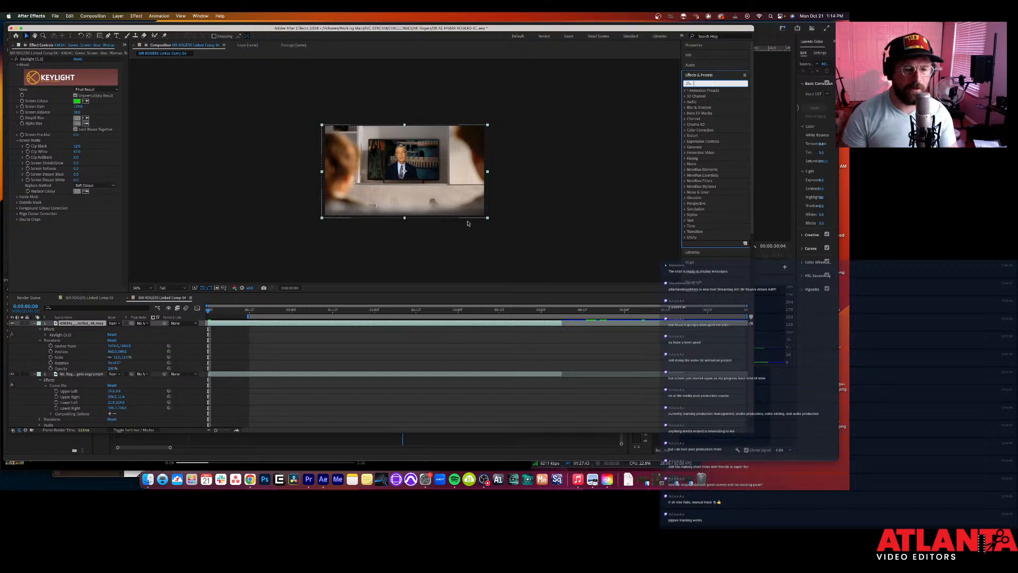
pyautogui.click(13, 335)
pyautogui.click(710, 85)
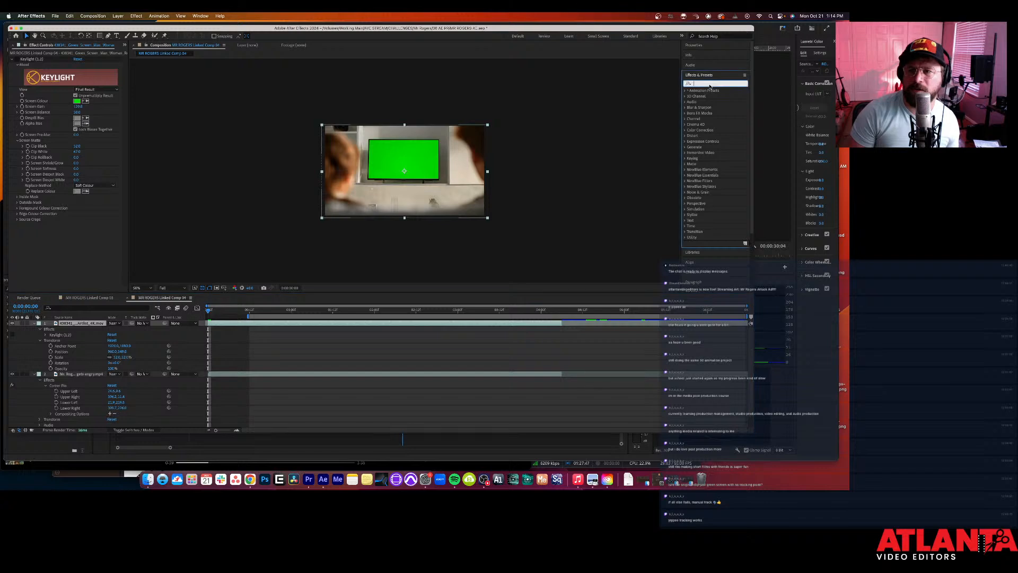
pyautogui.write('mocha')
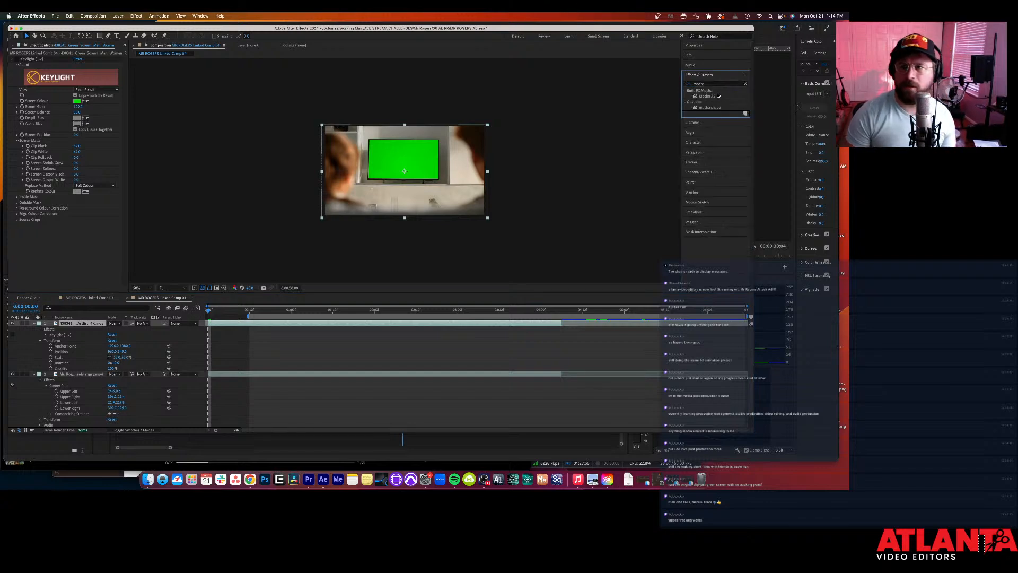
pyautogui.moveTo(715, 97); pyautogui.dragTo(431, 325)
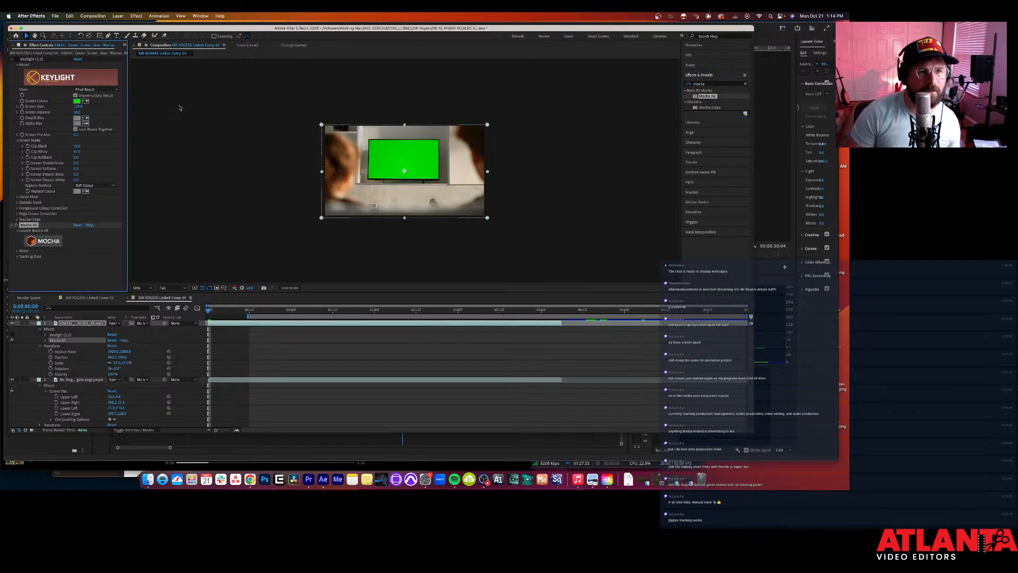
# Step: Launch Mocha from the new effect and remove the autosaved project instead of recovering it
pyautogui.click(47, 241)
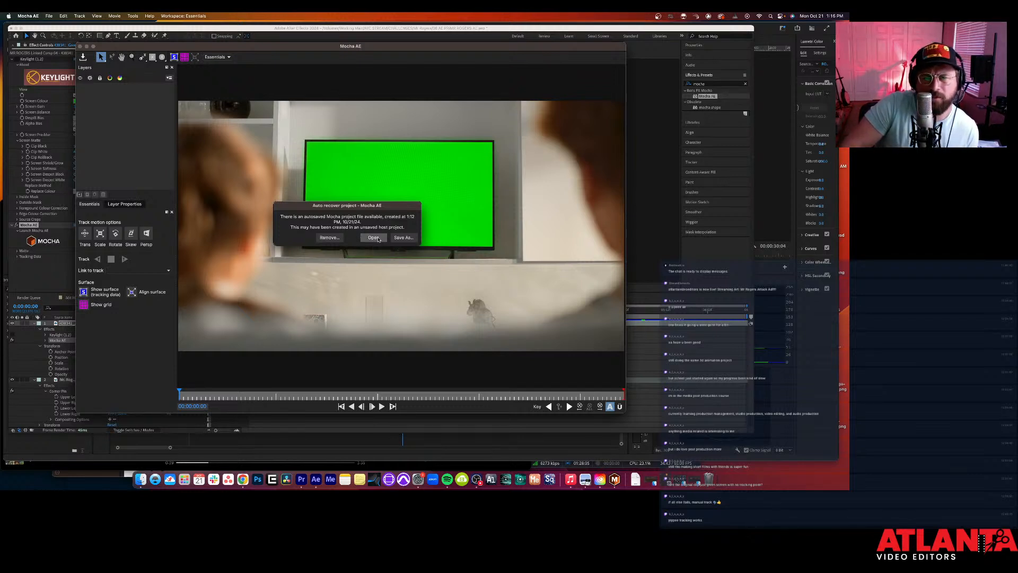
pyautogui.click(330, 238)
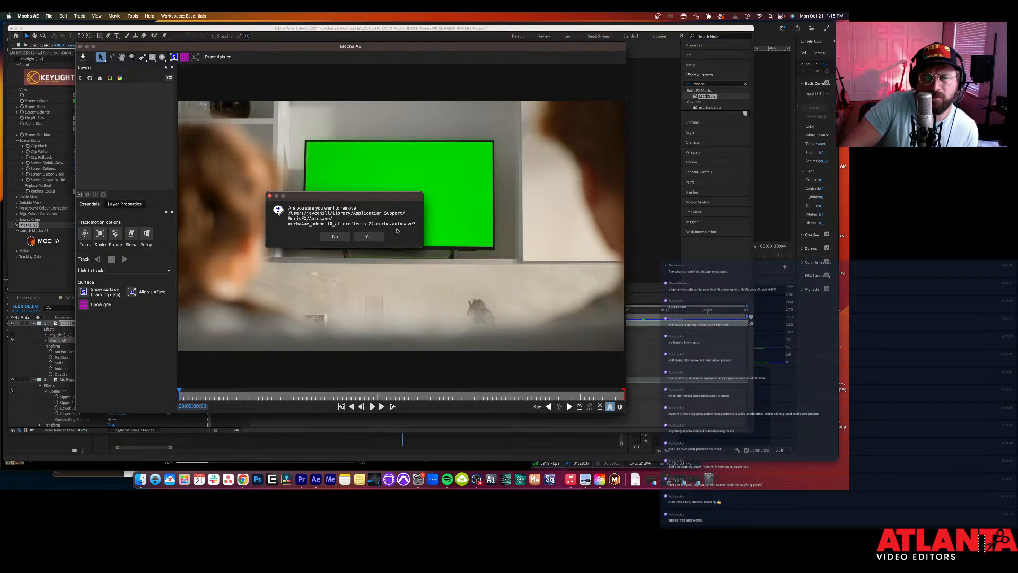
pyautogui.click(360, 238)
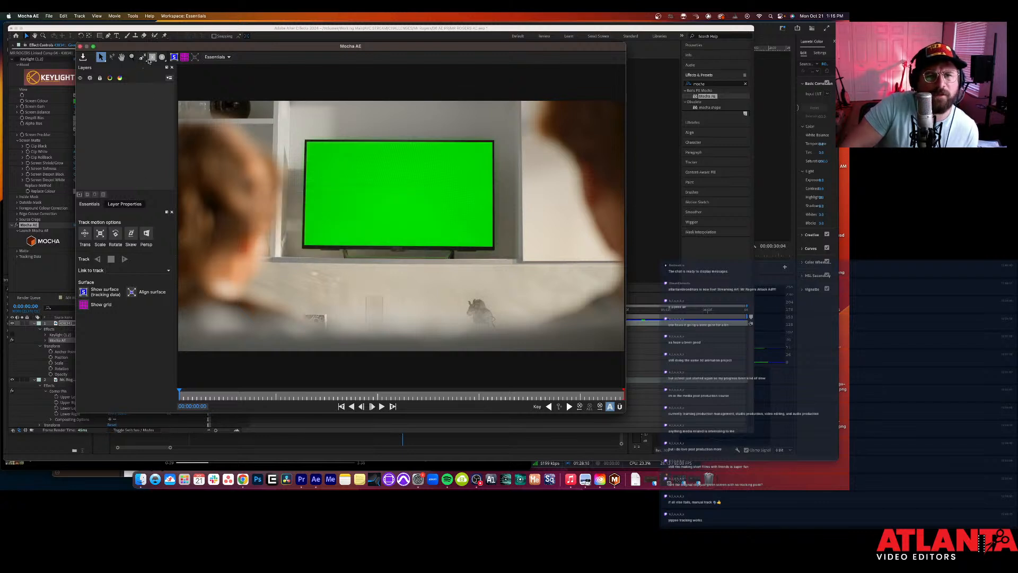
# Step: Draw a rectangular shape around the TV and start tracking it forward with perspective motion enabled
pyautogui.click(153, 59)
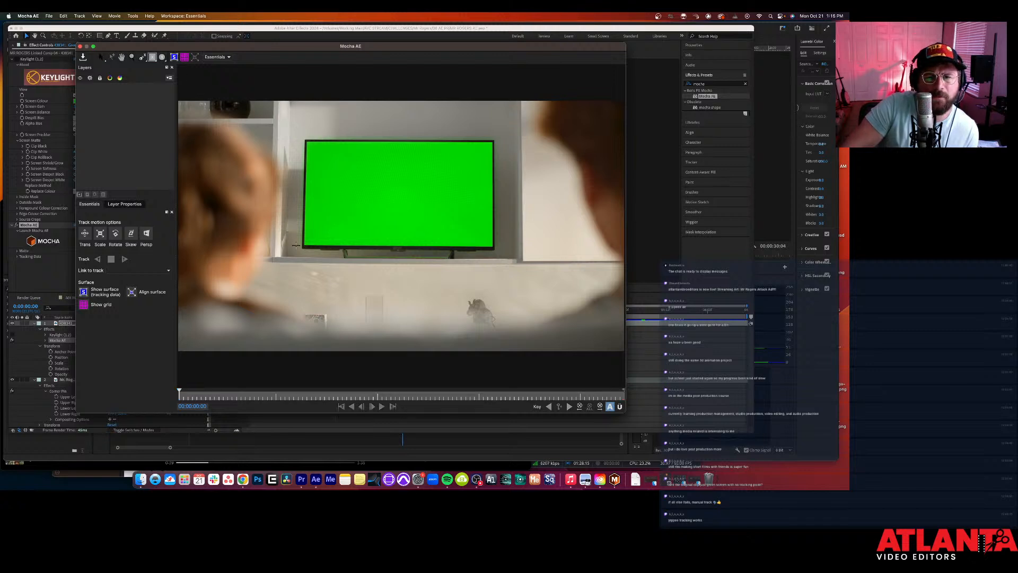
pyautogui.moveTo(299, 134)
pyautogui.mouseDown()
pyautogui.moveTo(475, 262)
pyautogui.moveTo(505, 259)
pyautogui.mouseUp()
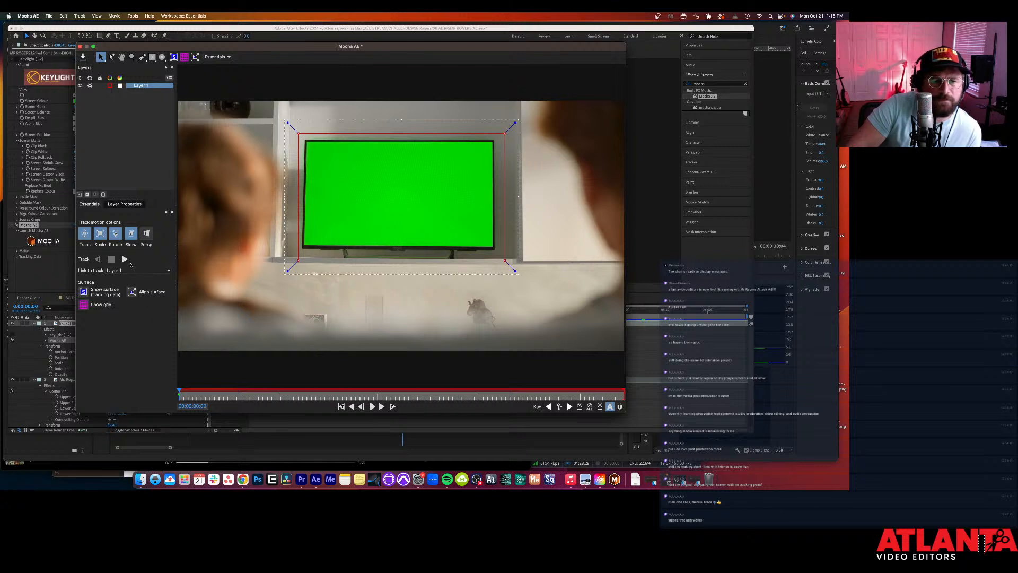
pyautogui.click(146, 234)
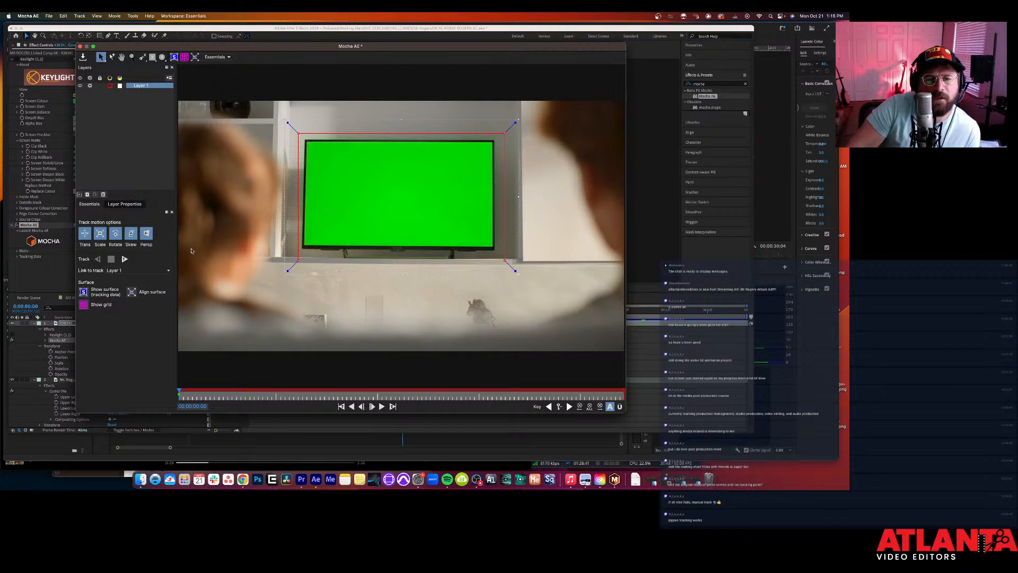
pyautogui.click(124, 259)
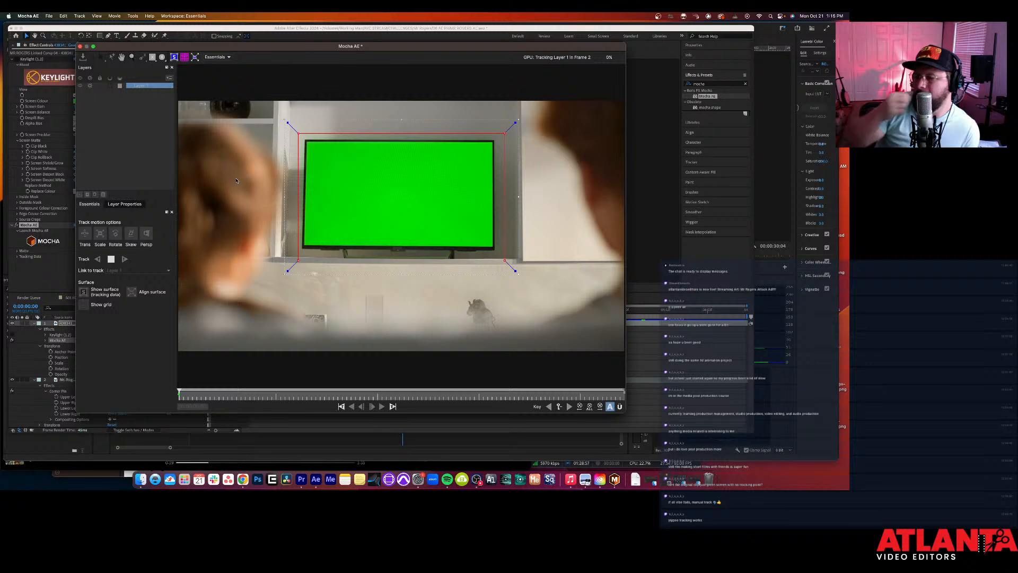
# Step: Search Google in a new Chrome tab for "mocha taking forever to track" and expand the AI overview of fixes
pyautogui.click(696, 342)
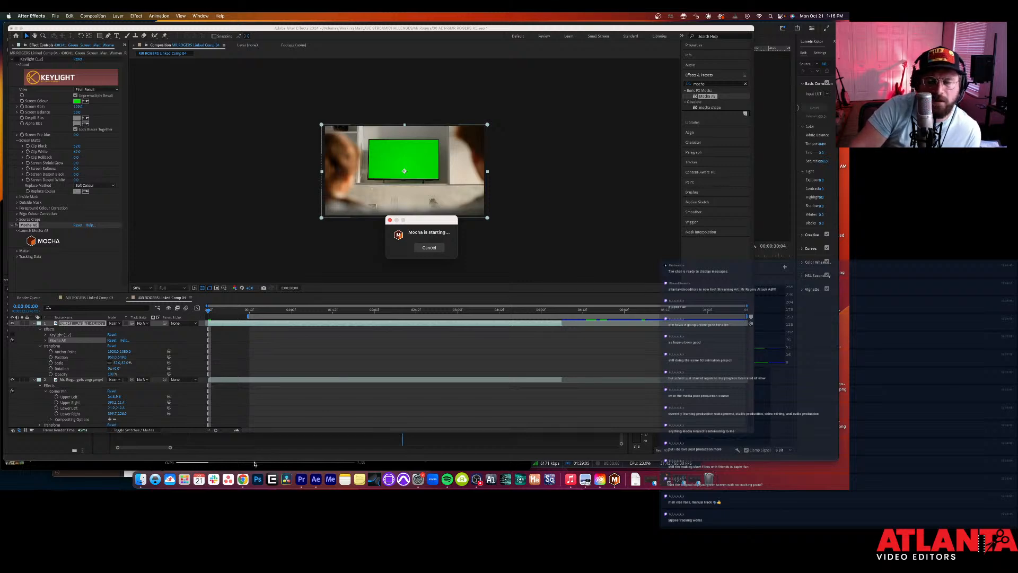
pyautogui.click(236, 478)
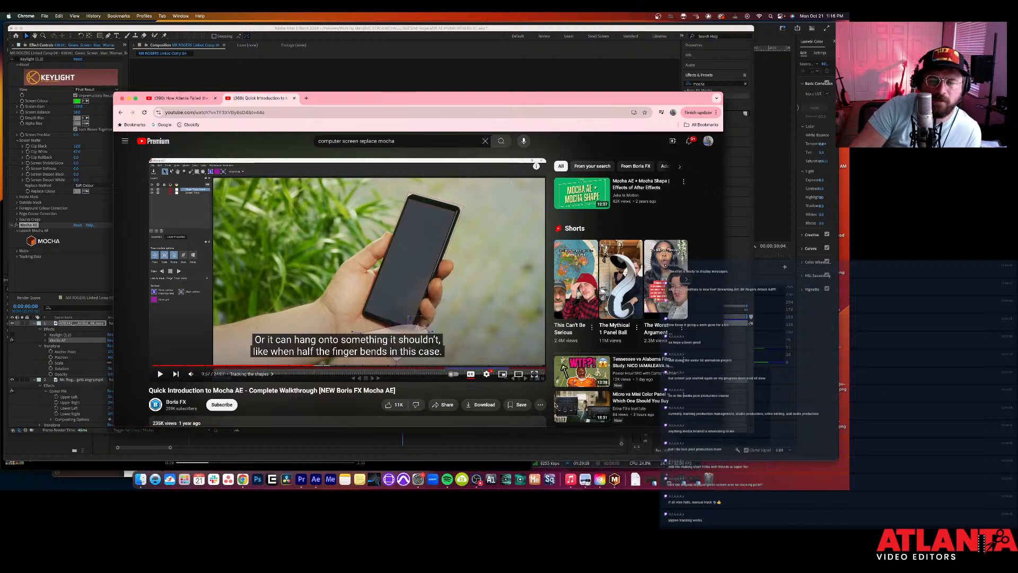
pyautogui.click(306, 99)
pyautogui.write('mocha t')
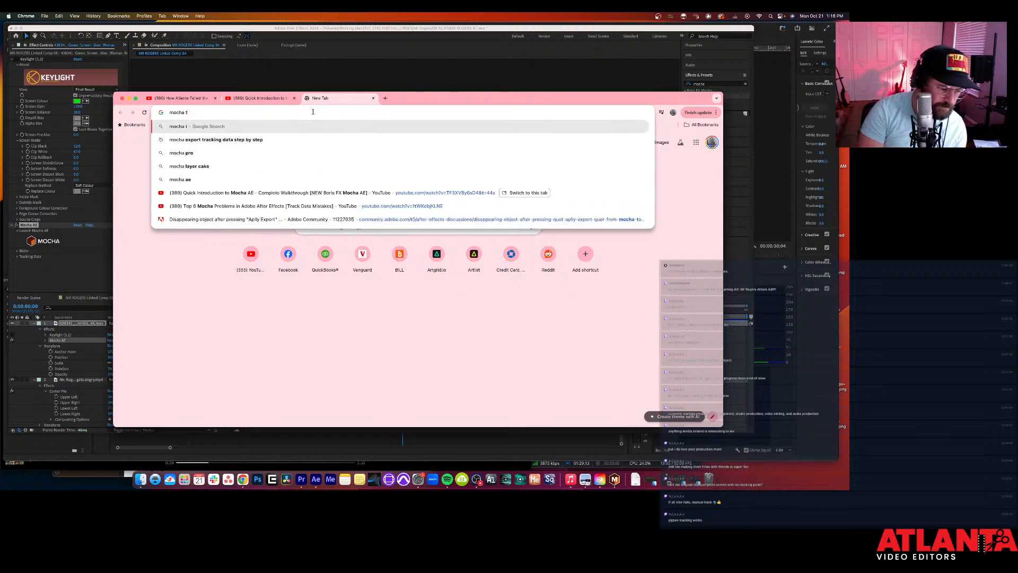
pyautogui.write('aking forever to track')
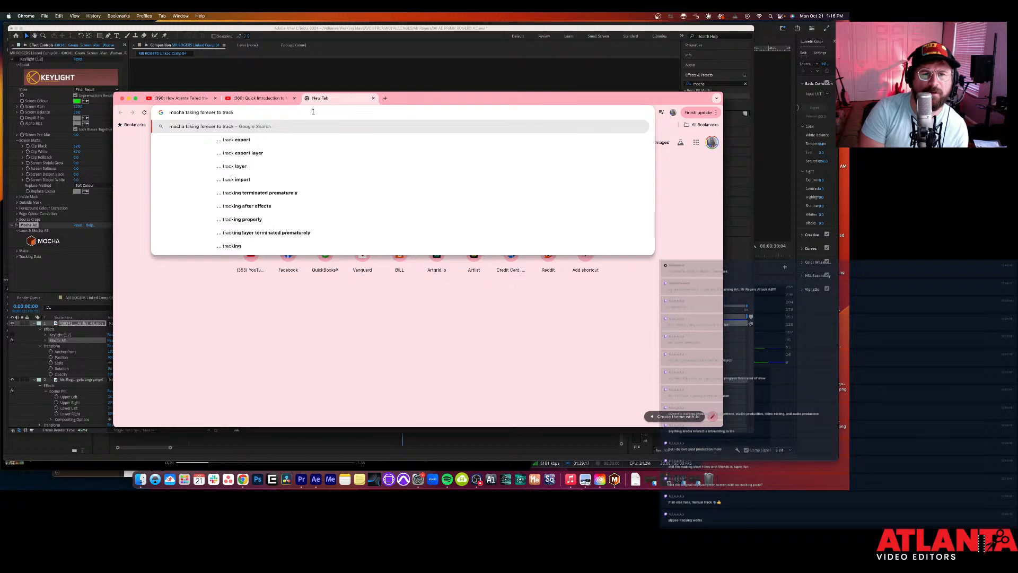
pyautogui.press('Return')
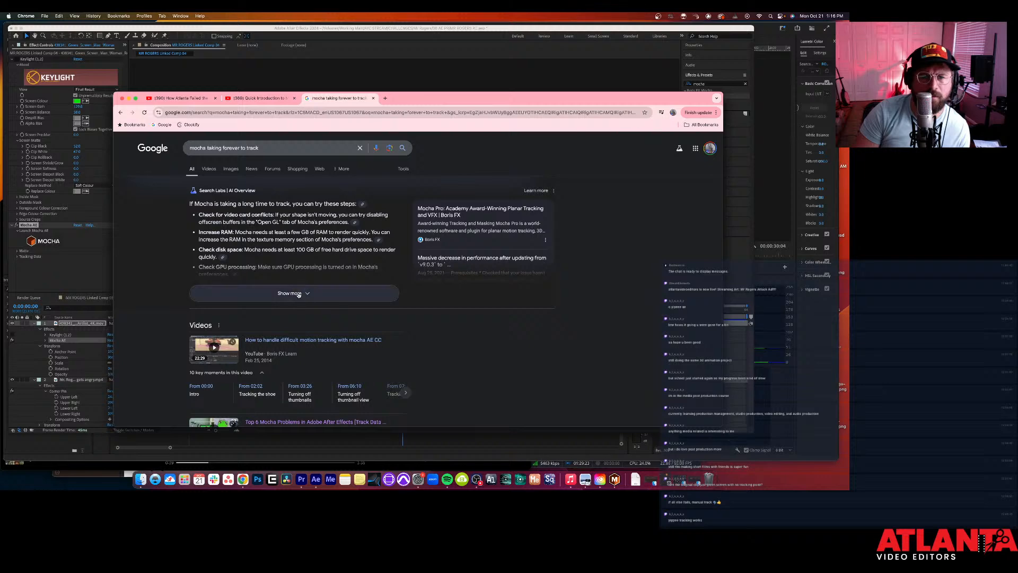
pyautogui.click(296, 289)
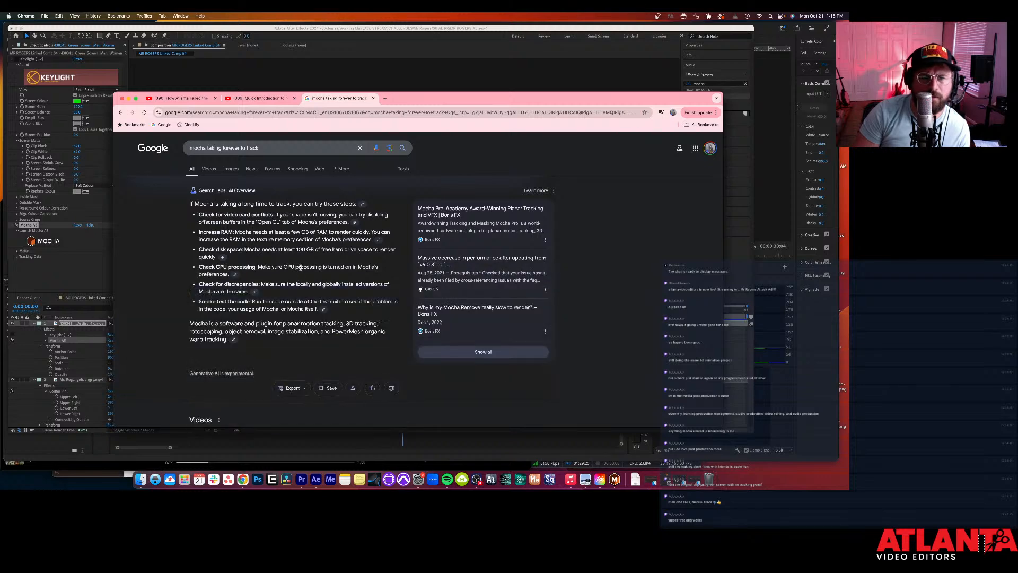
# Step: Switch to Premiere Pro, close its open project window, and return to the running track in Mocha AE
pyautogui.click(302, 479)
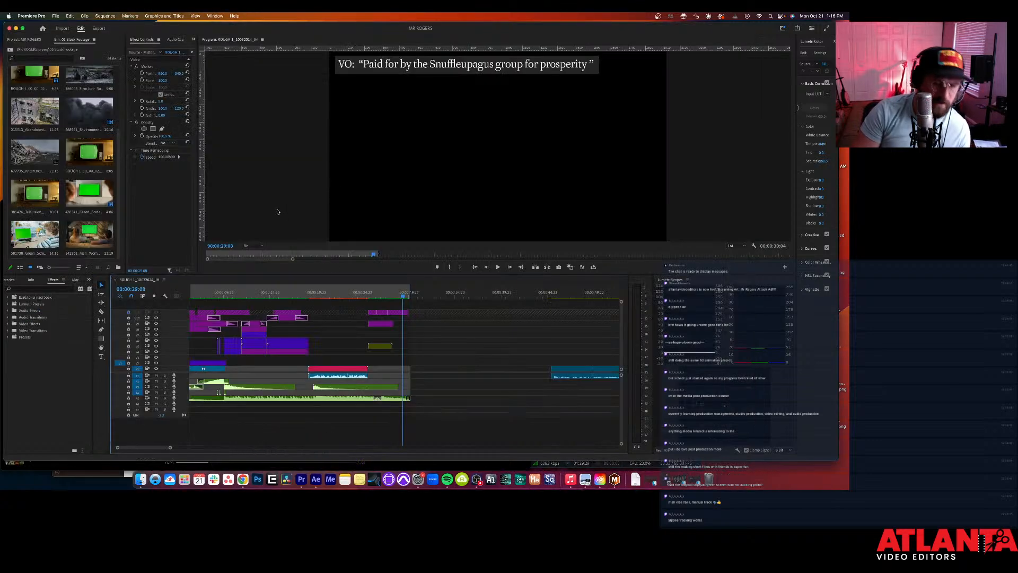
pyautogui.click(9, 28)
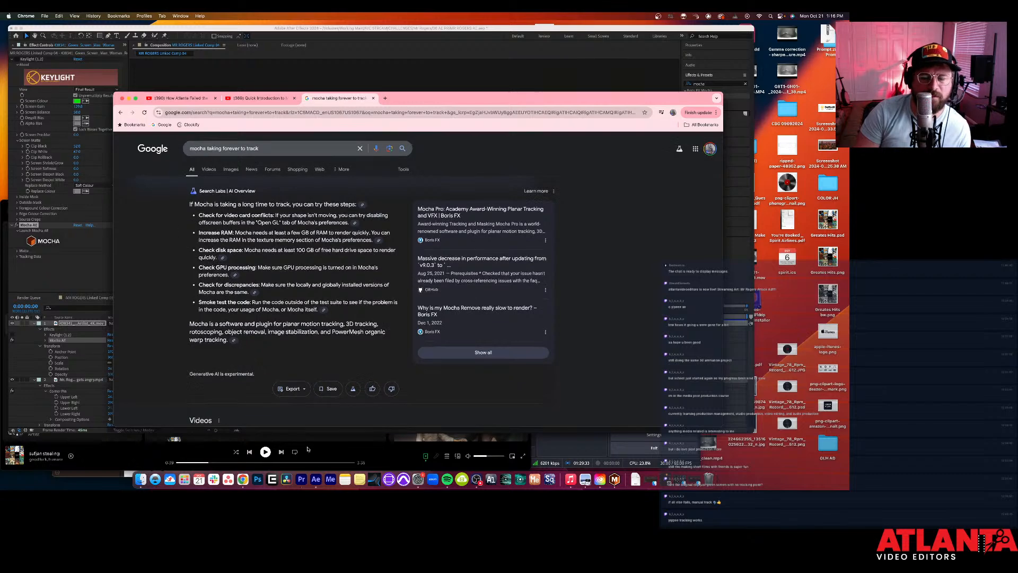
pyautogui.click(615, 477)
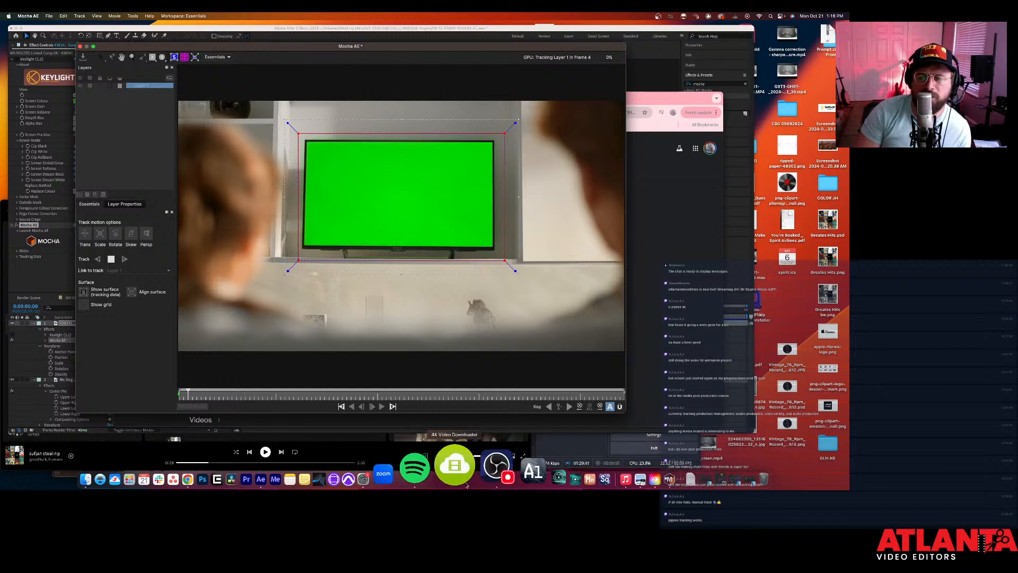
pyautogui.click(475, 481)
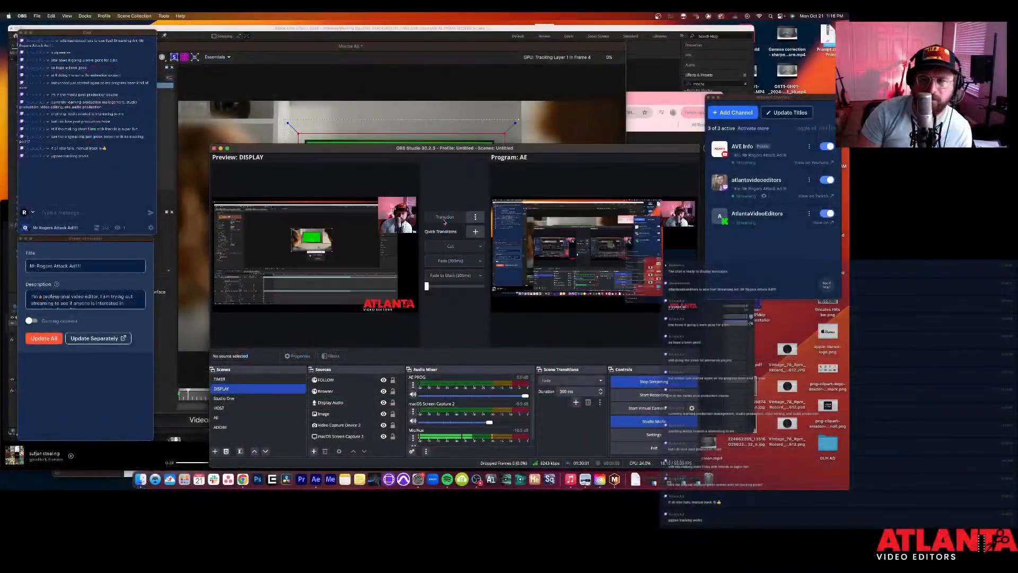
pyautogui.click(478, 140)
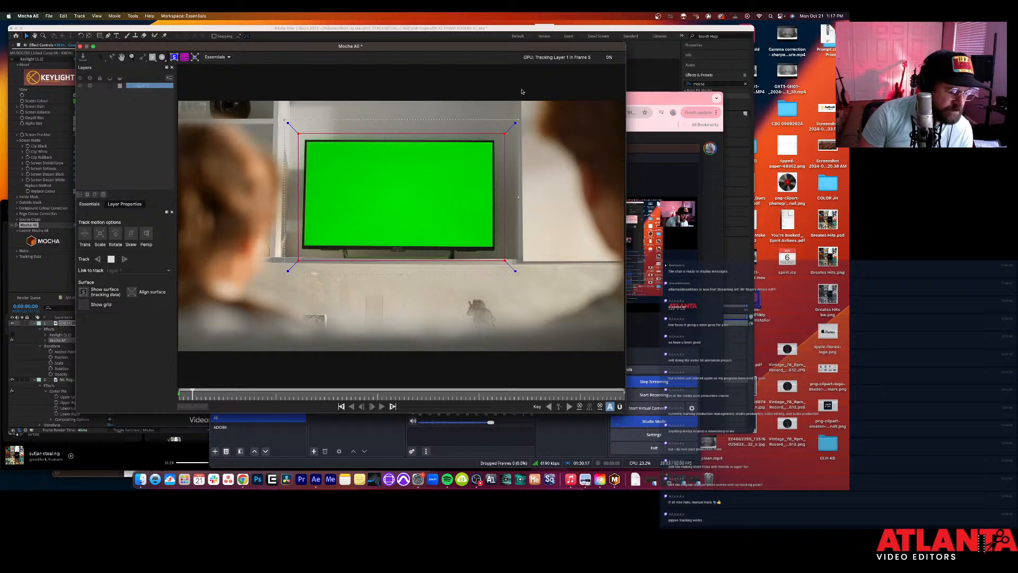
pyautogui.scroll(-5, 523, 92)
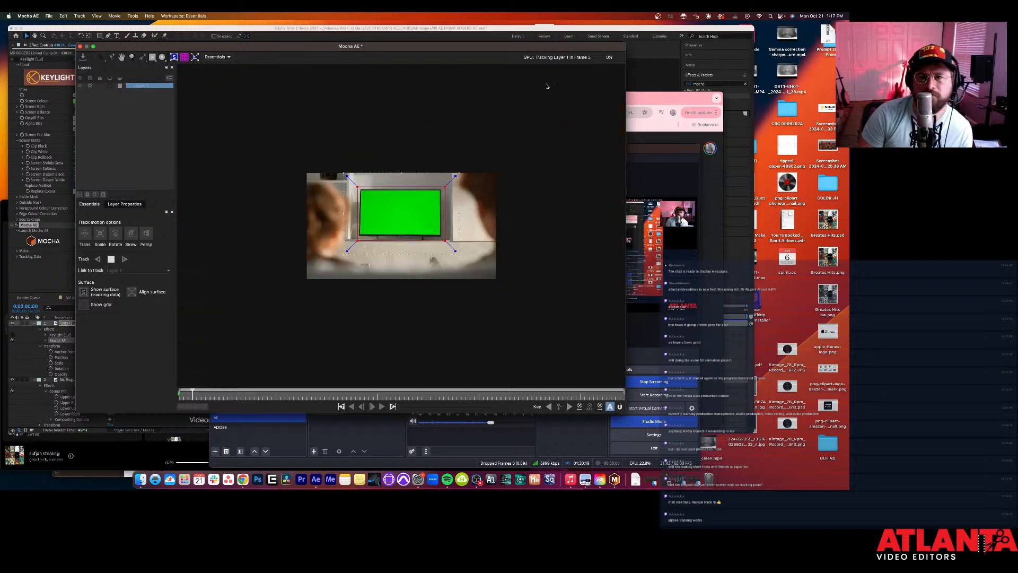
pyautogui.scroll(8, 554, 83)
pyautogui.scroll(-3, 510, 106)
pyautogui.scroll(-2, 508, 110)
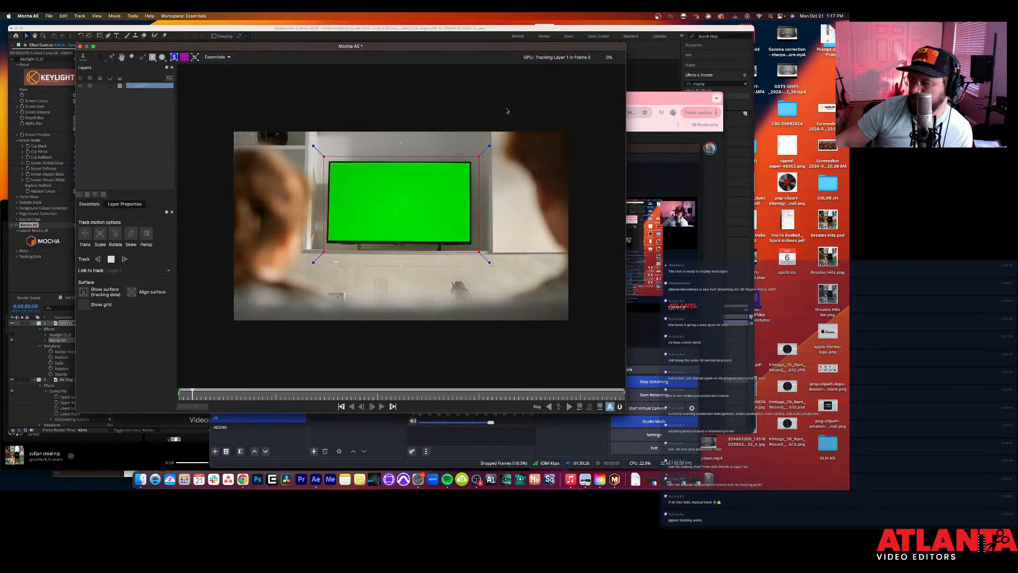
pyautogui.scroll(-1, 509, 112)
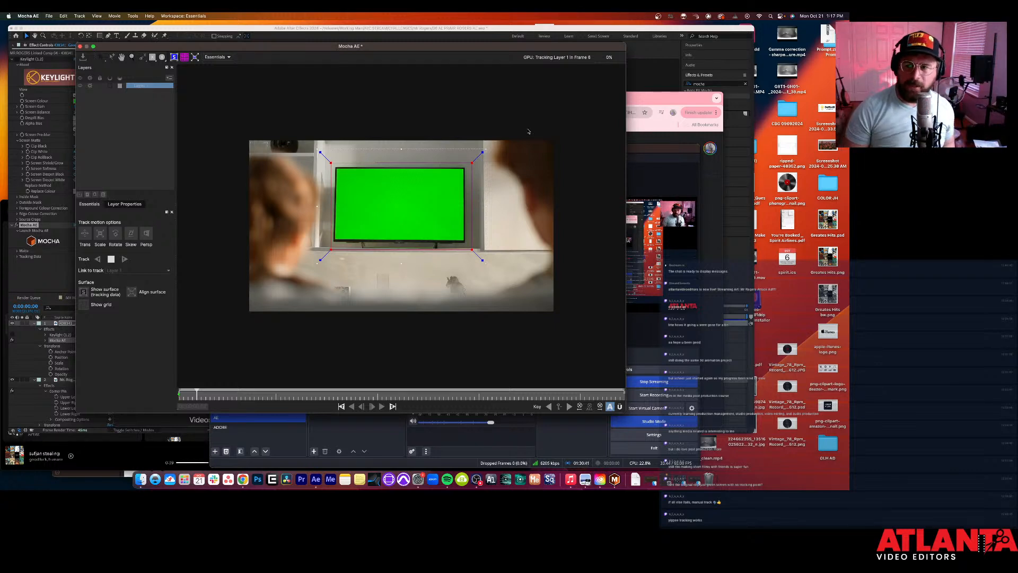
pyautogui.scroll(5, 601, 161)
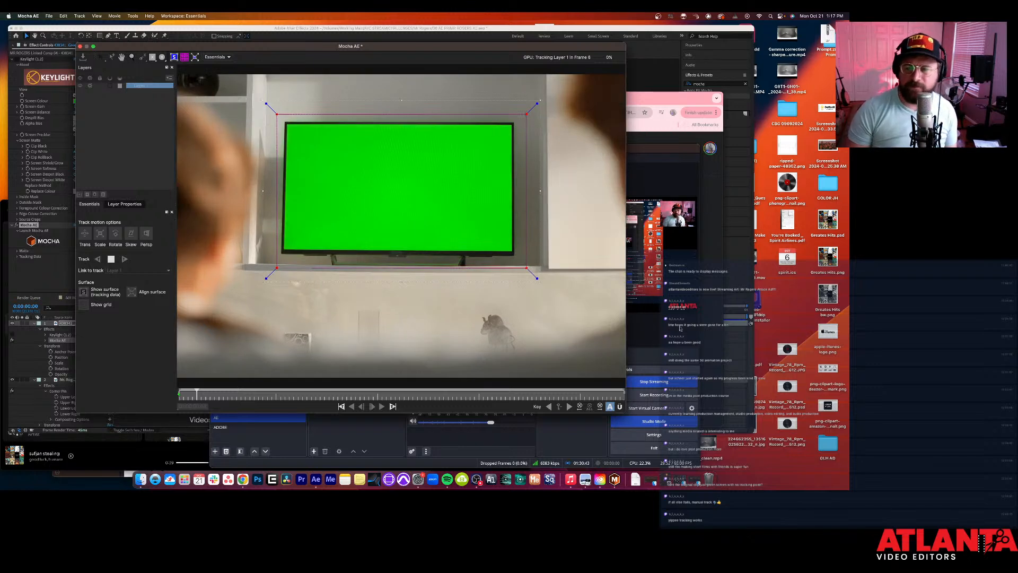